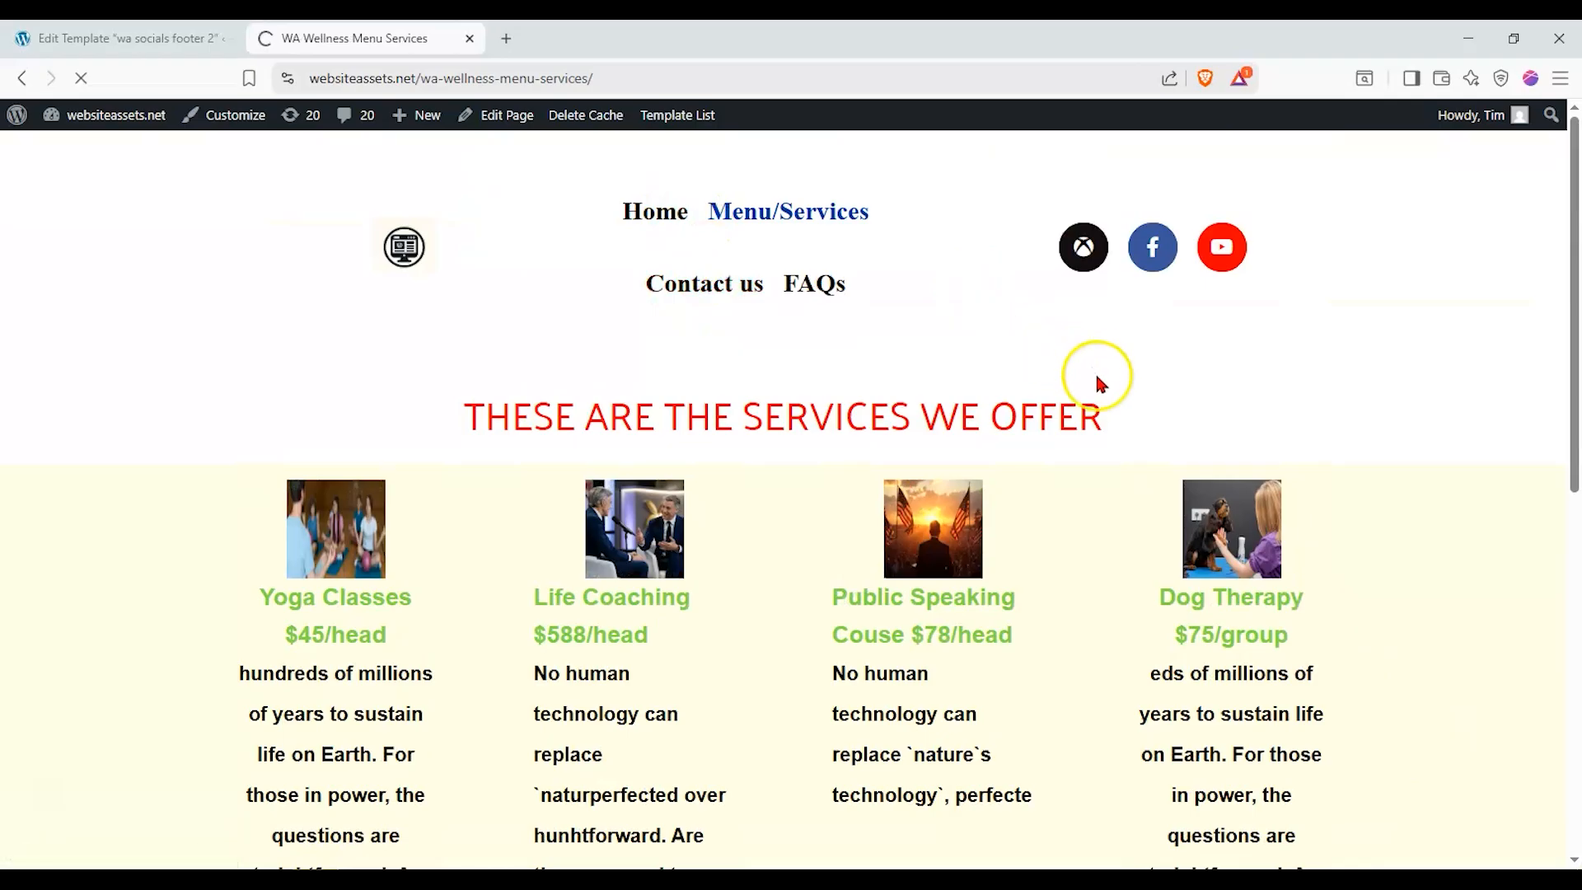
Look through the Menu/Services, Contact us and FAQs pages of the live site to examine their social icons and footers
scroll(1101, 392, "down", 3)
scroll(940, 253, "up", 5)
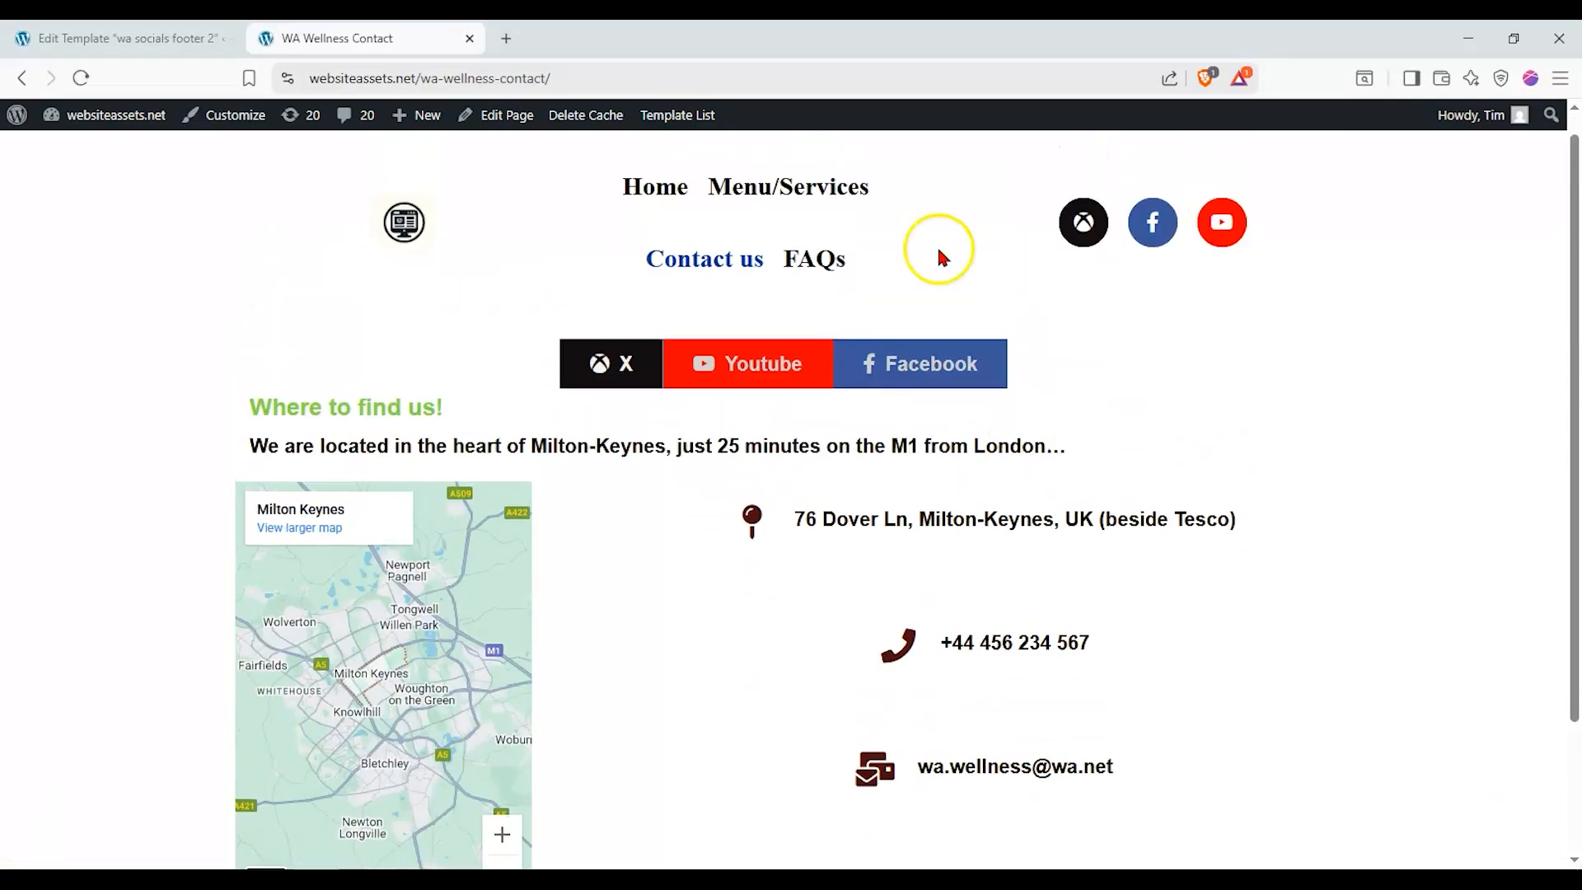
left_click(810, 276)
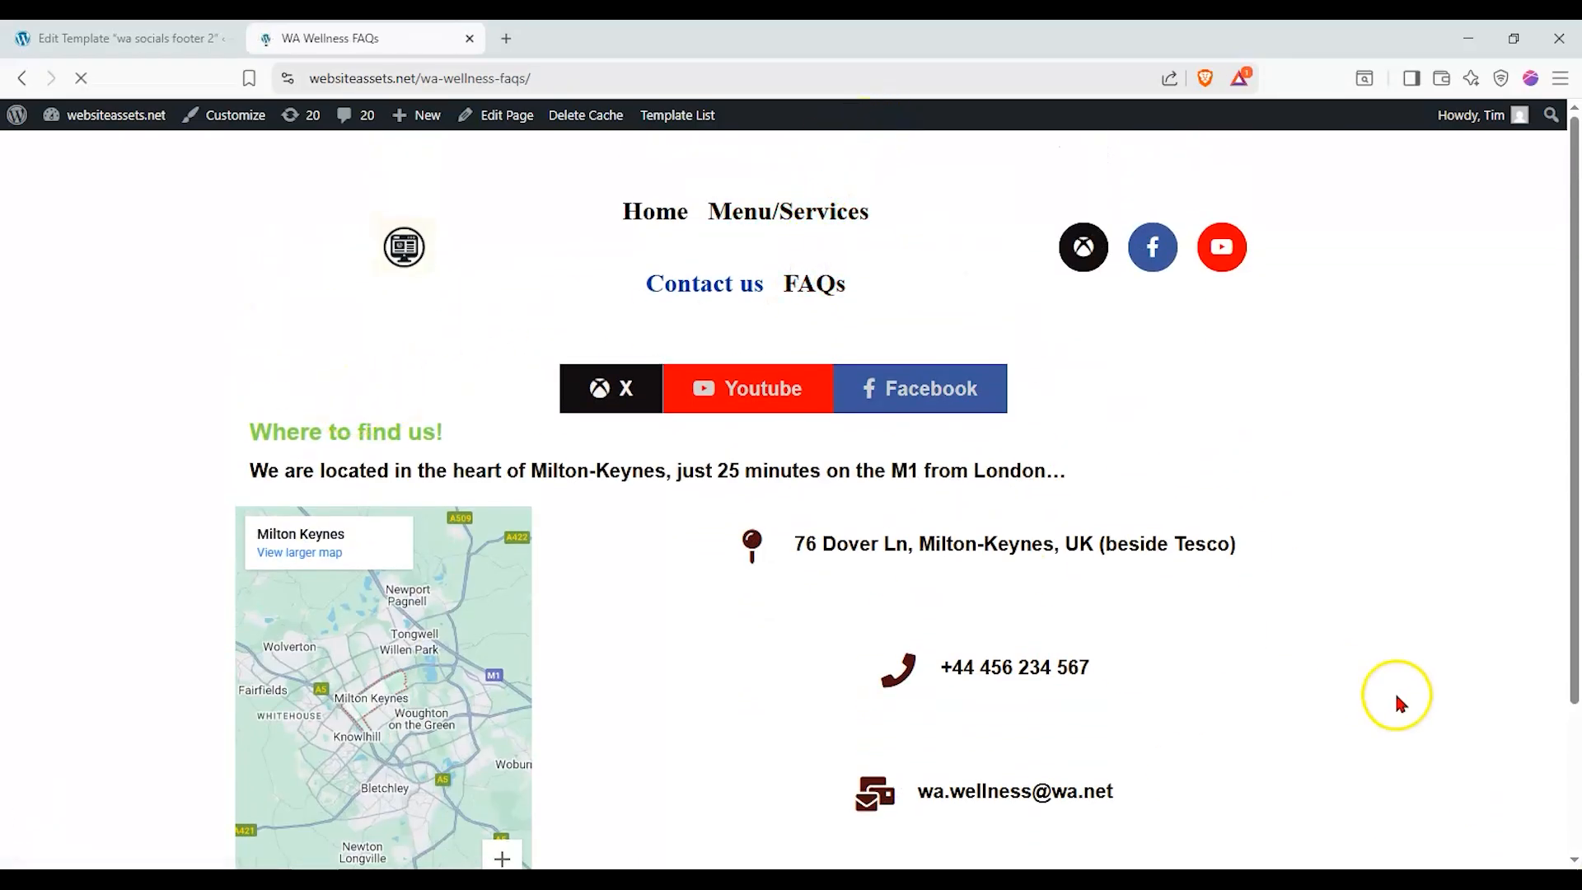
scroll(1496, 824, "down", 6)
Deactivate the "wa socials footer 2" template in the Theme Builder list and reload the FAQs page
left_click(212, 35)
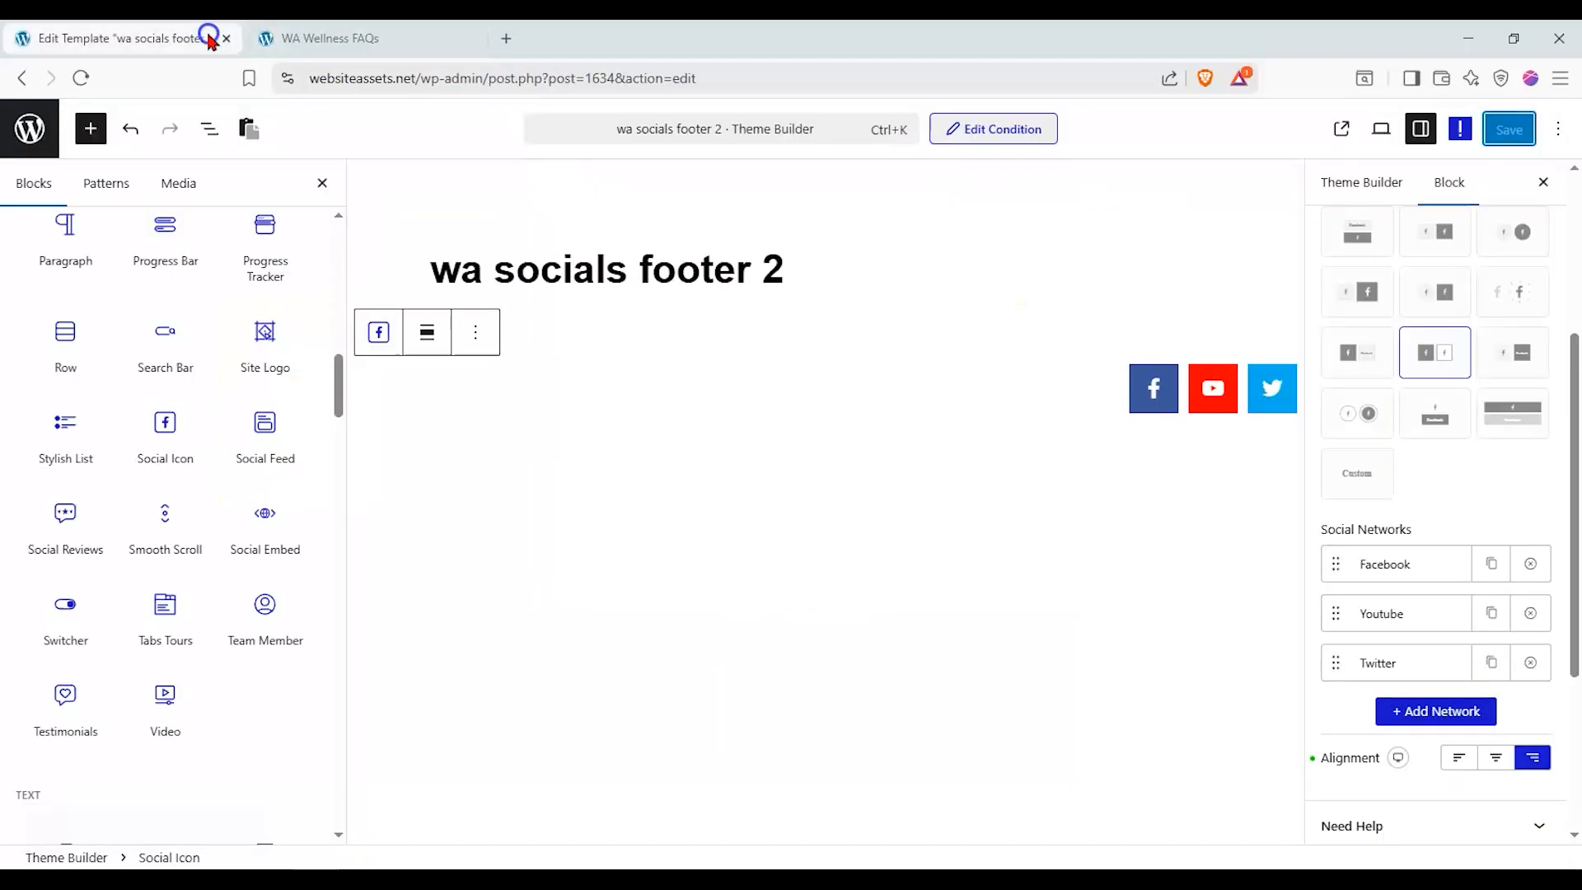
left_click(24, 81)
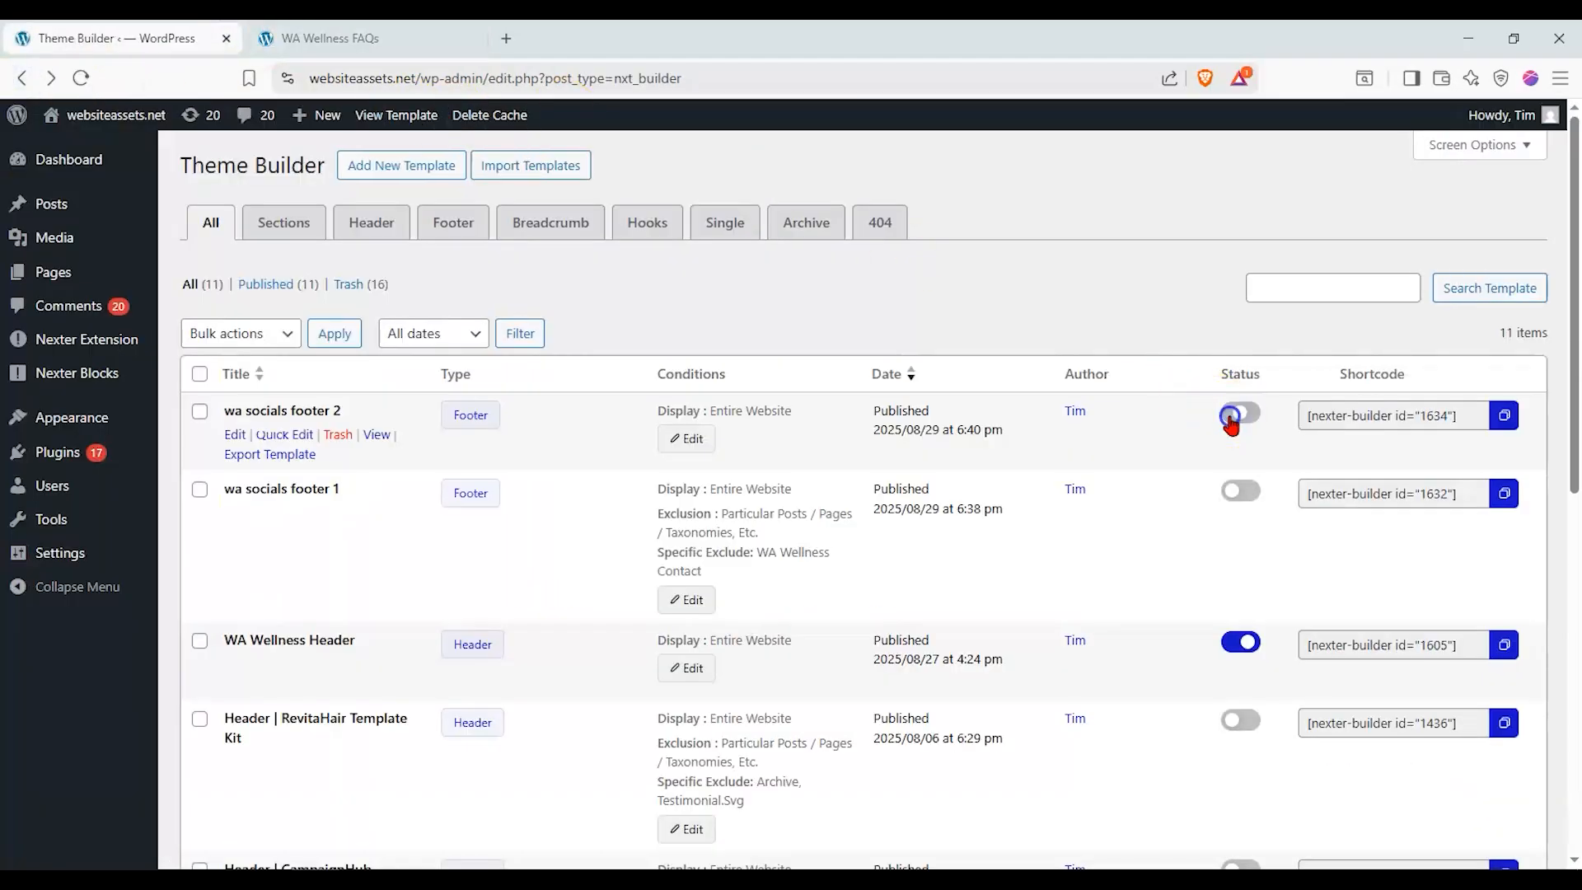
left_click(1230, 489)
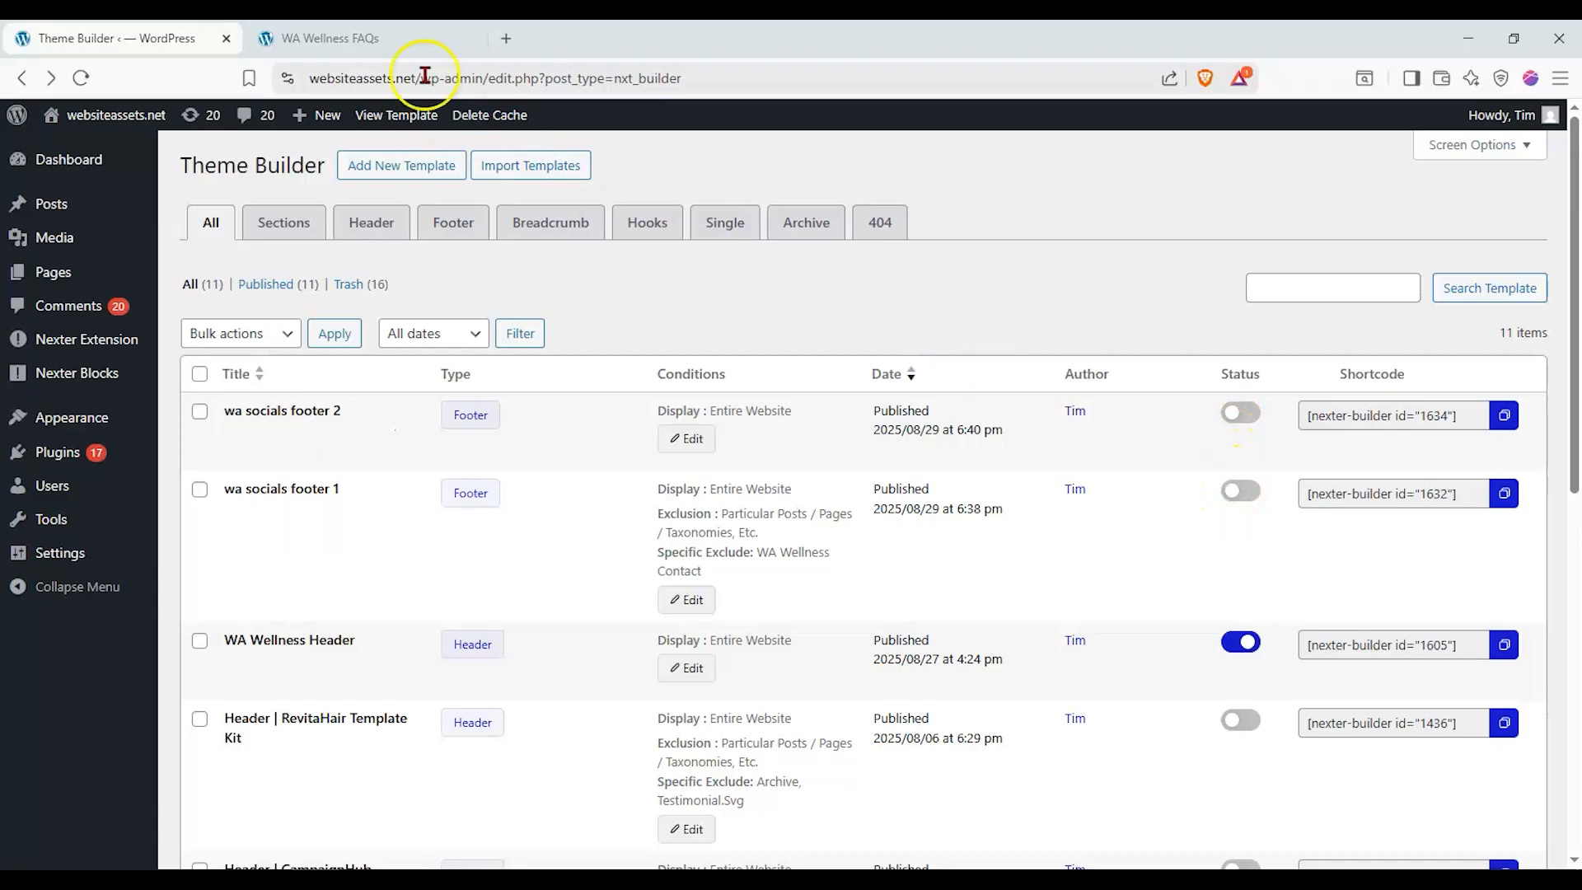
left_click(330, 38)
left_click(82, 77)
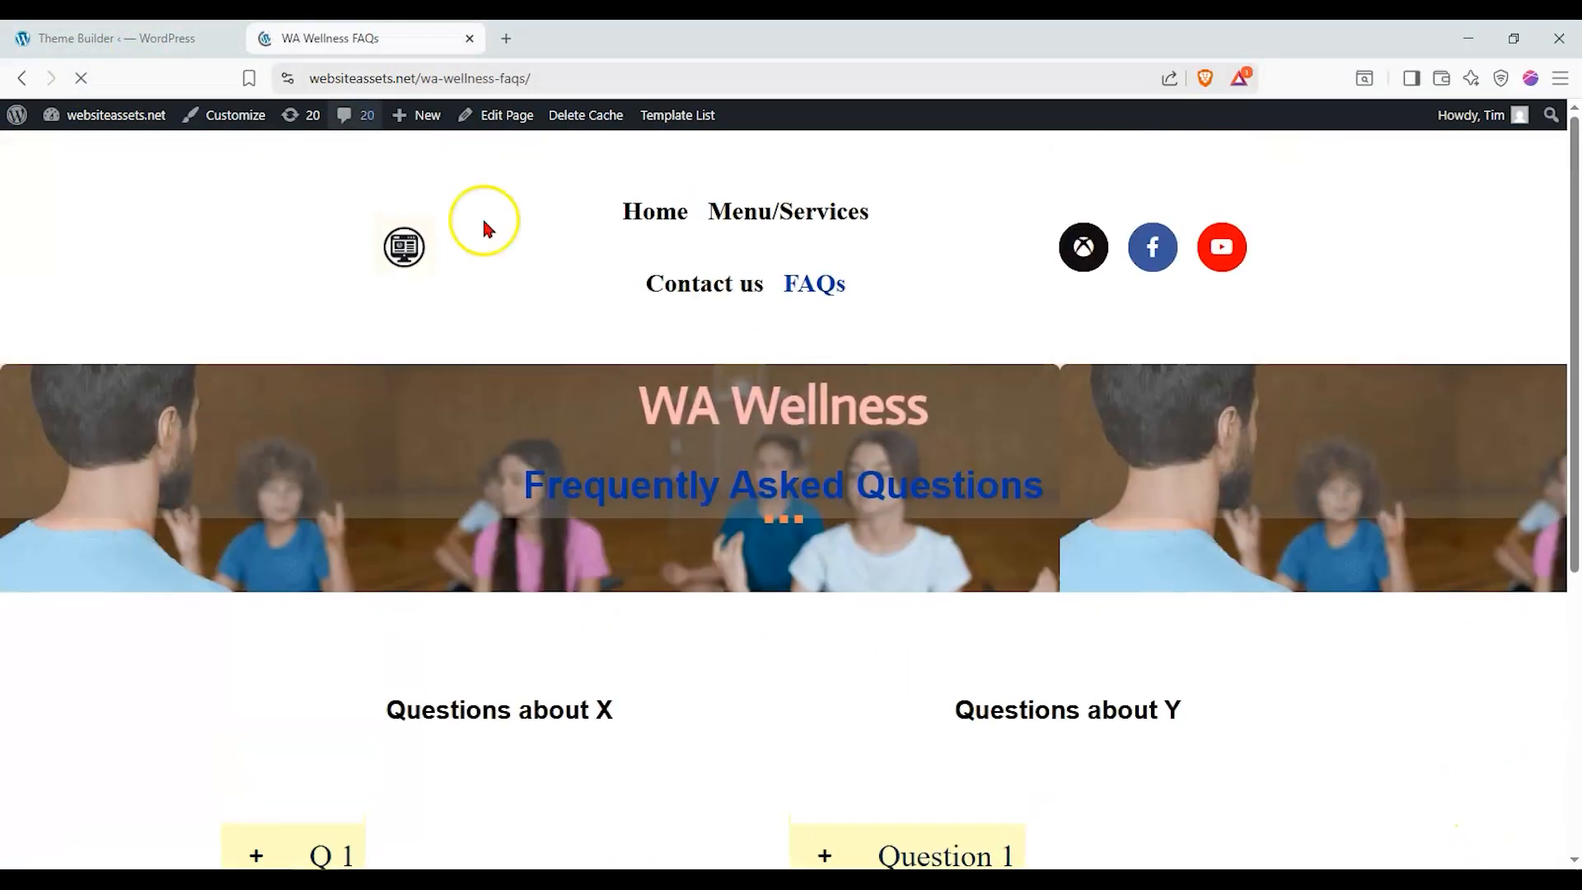
Toggle the status of the "wa socials footer 1" template and reload the FAQs page to check its footer
left_click(154, 41)
left_click(1240, 492)
left_click(313, 38)
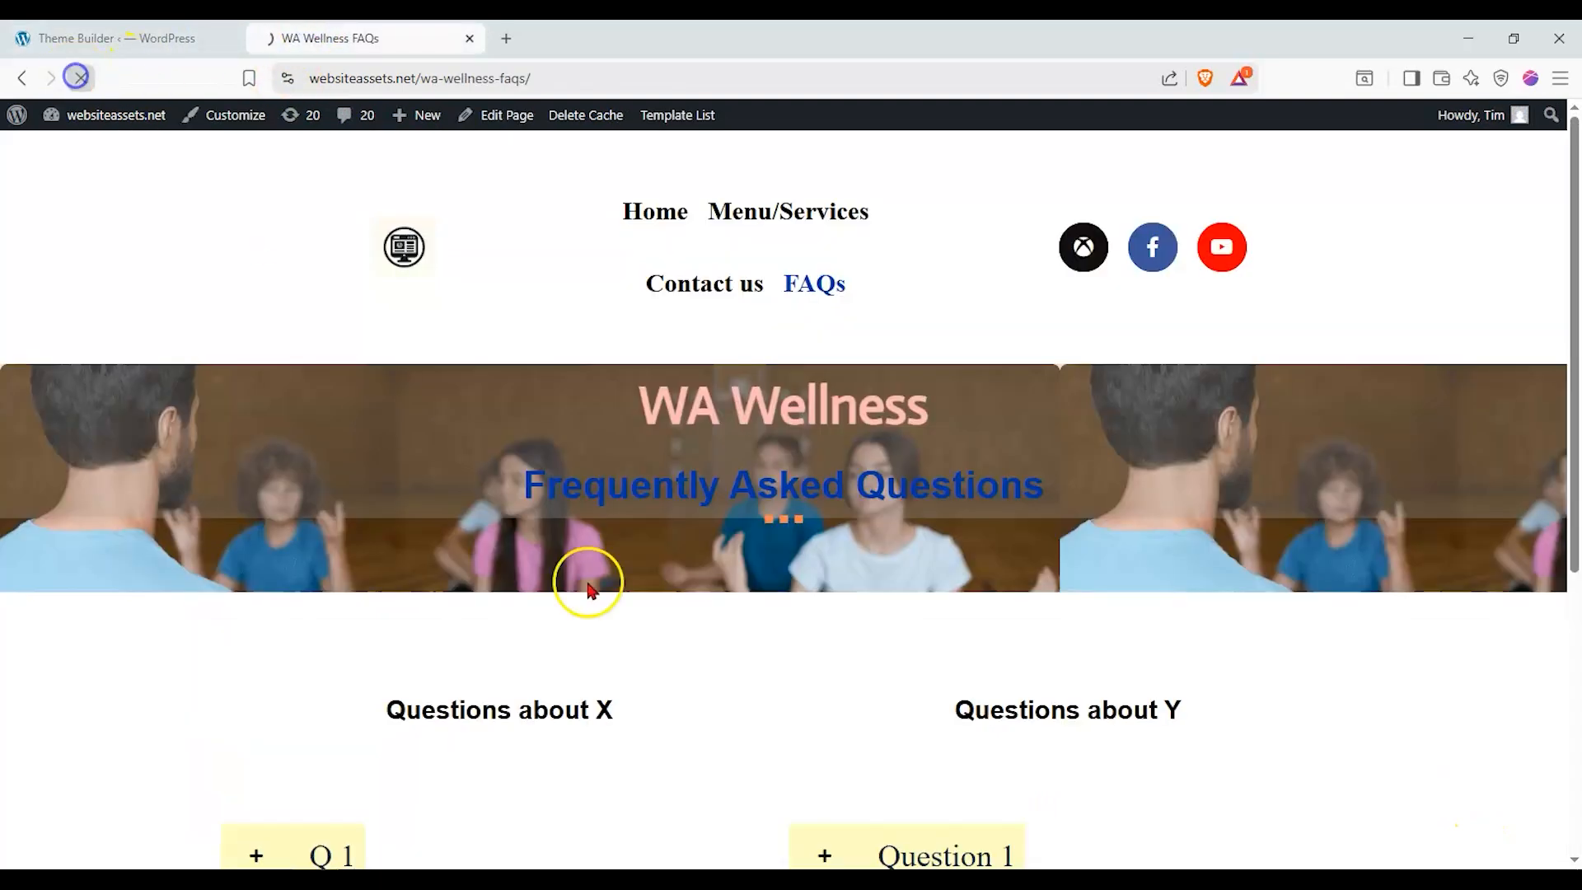
scroll(586, 579, "down", 5)
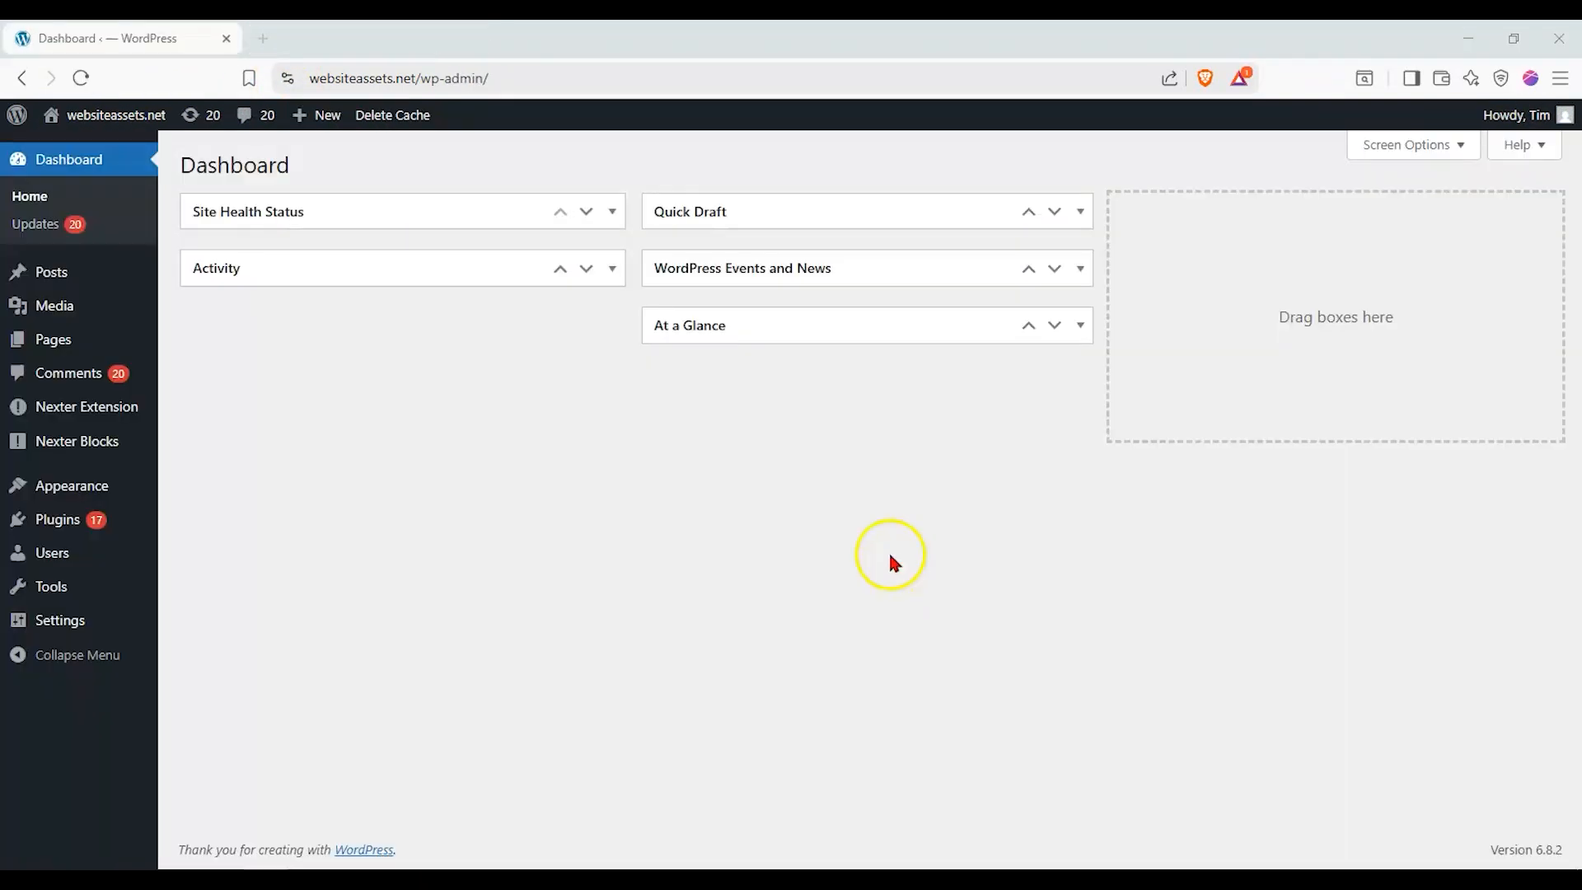
Open the live websiteassets.net site in a new tab from the dashboard and switch to it
mouse_move(124, 120)
right_click(157, 152)
left_click(173, 162)
left_click(327, 53)
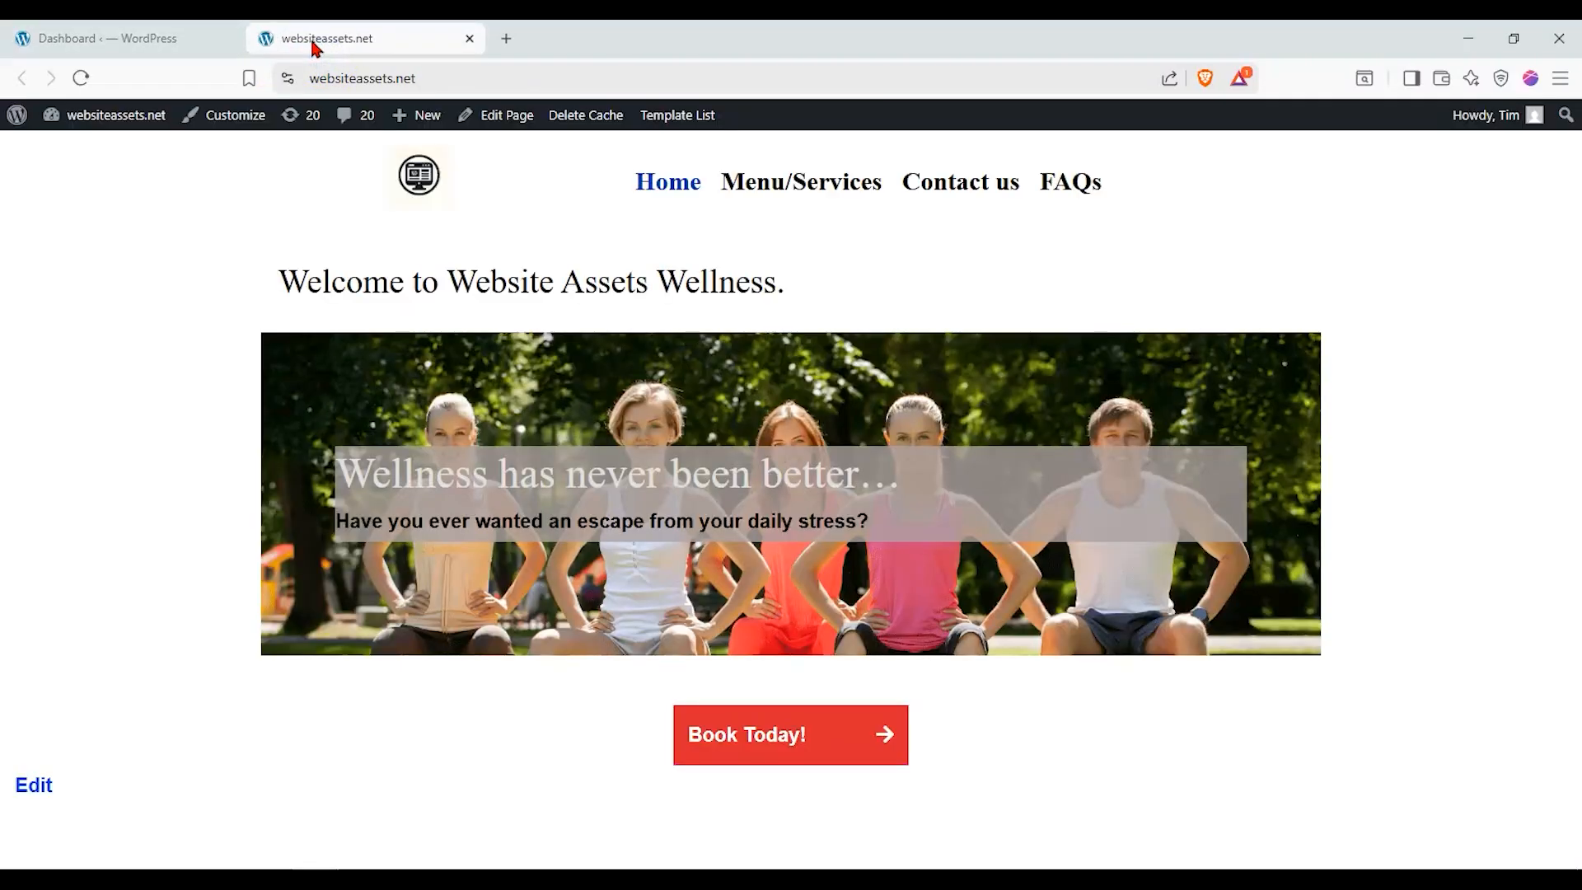
Look through the site's Menu/Services, Contact us, FAQs and Home pages
left_click(789, 194)
left_click(910, 188)
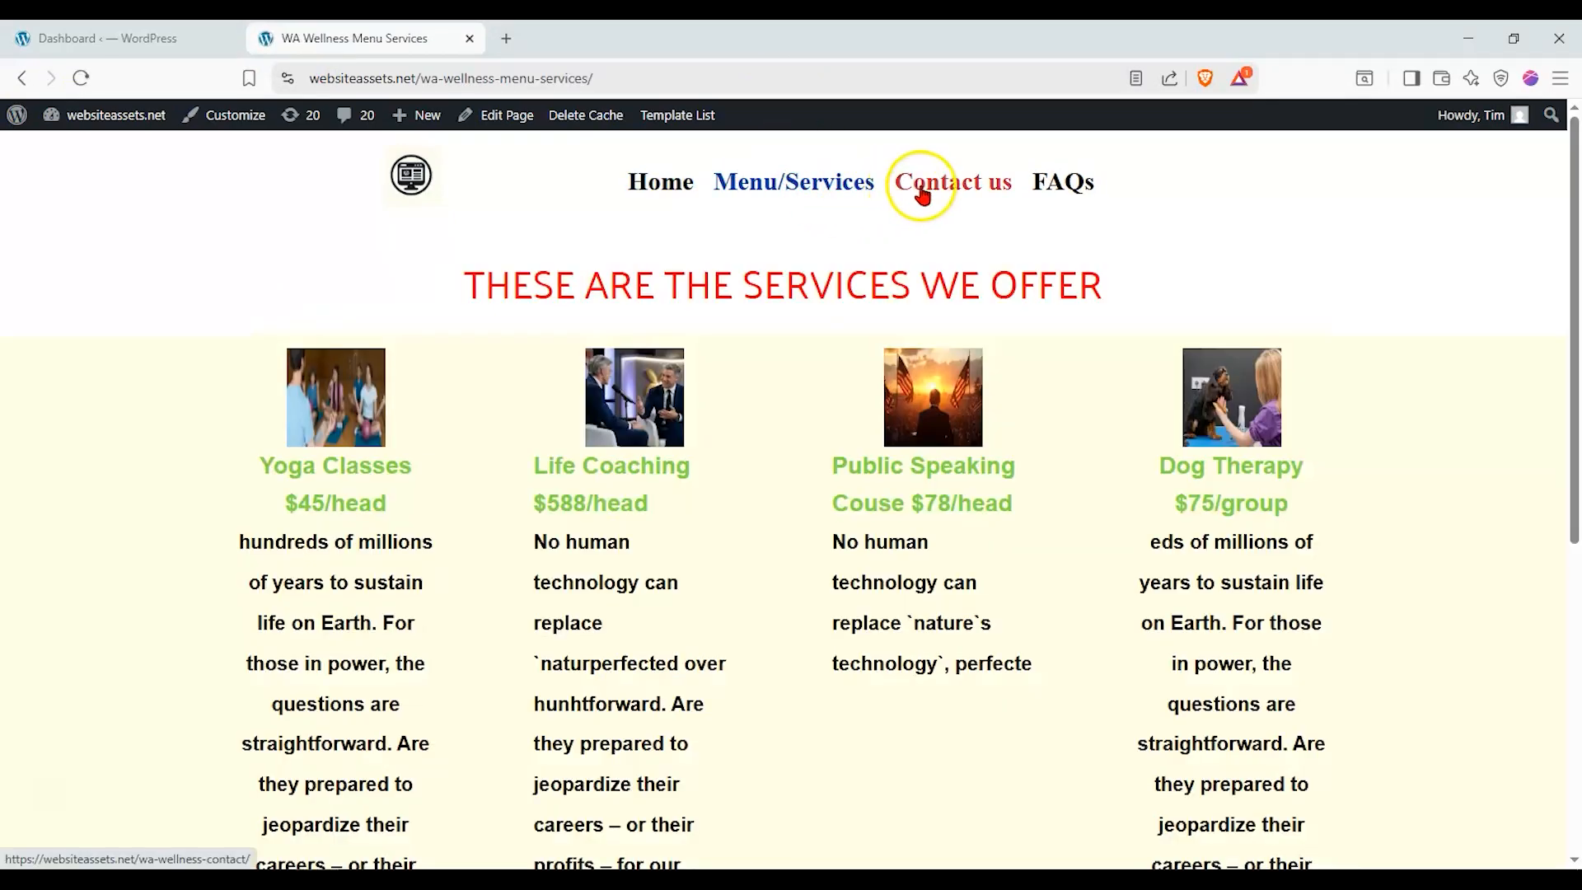
left_click(1058, 184)
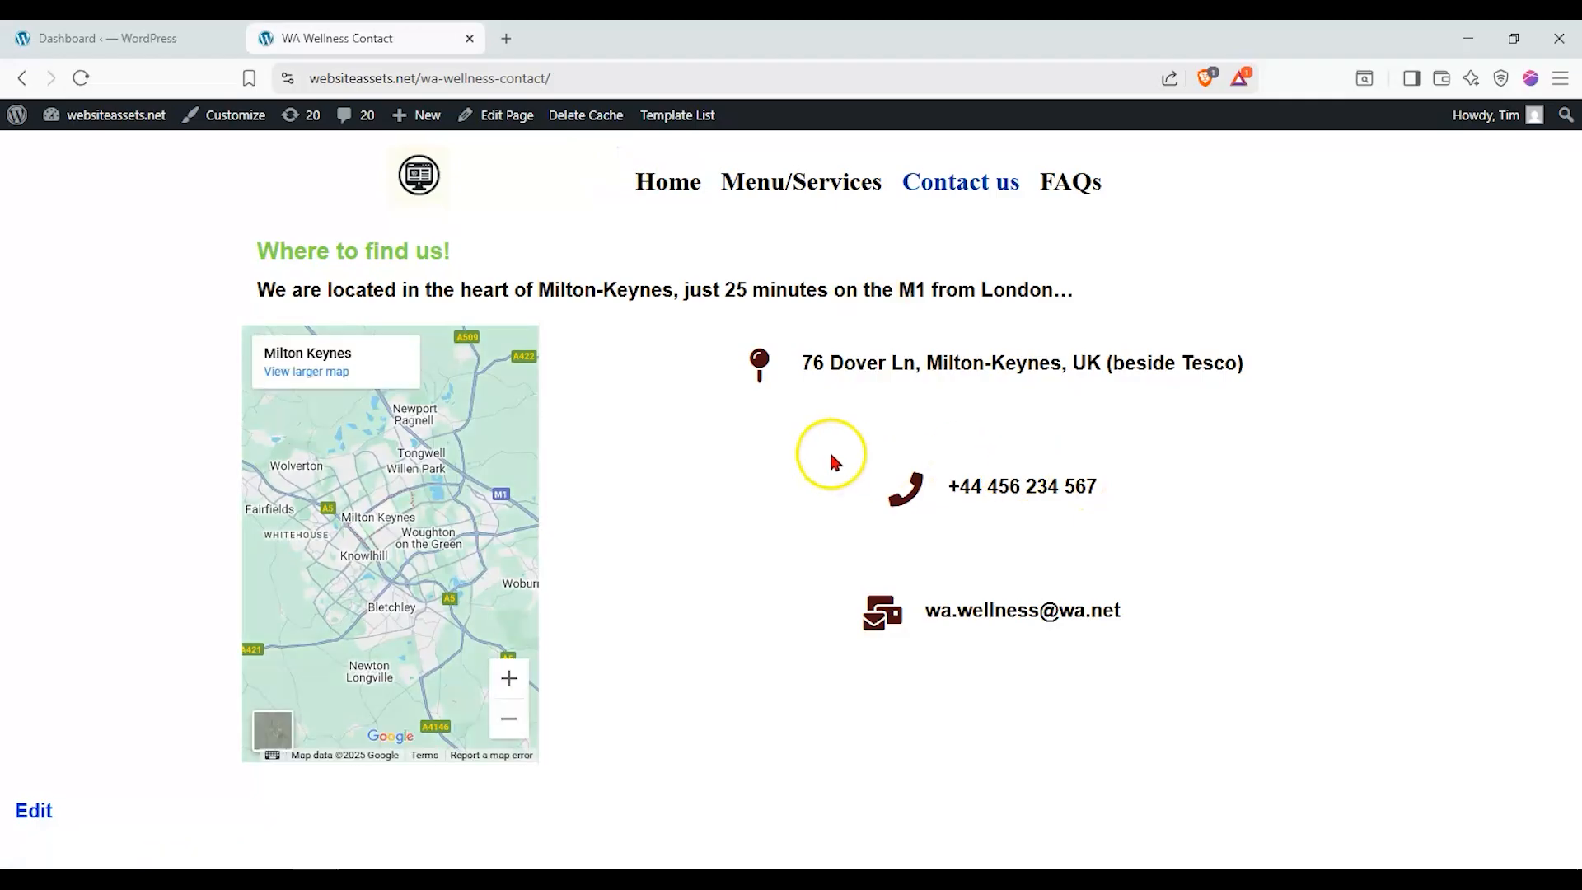
left_click(742, 183)
left_click(669, 183)
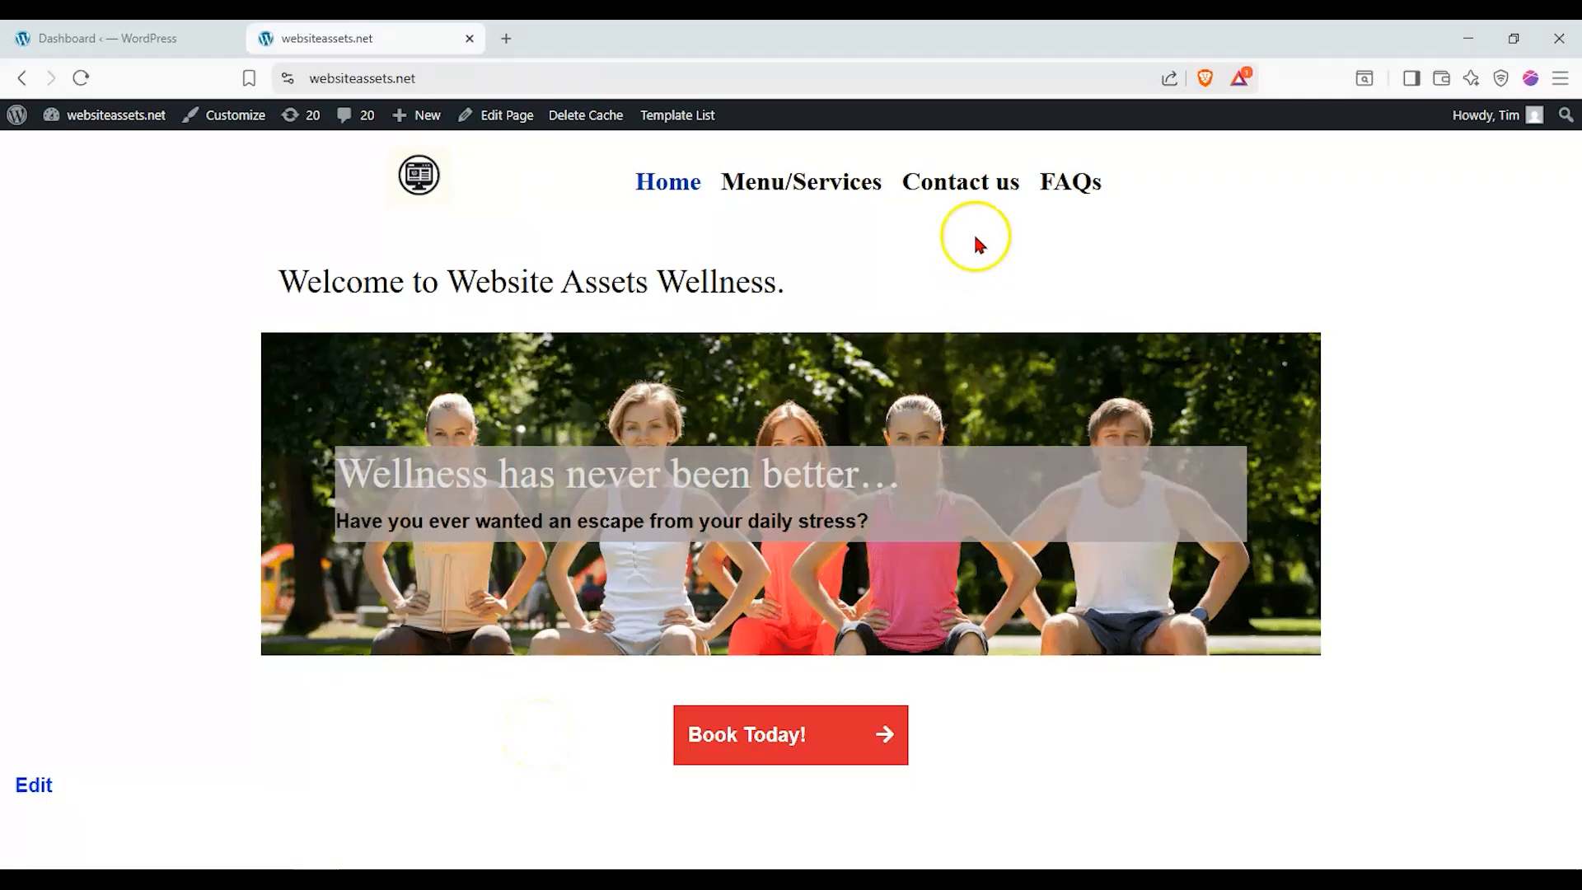
Go to the Contact us page and open it for editing in the block editor
left_click(972, 191)
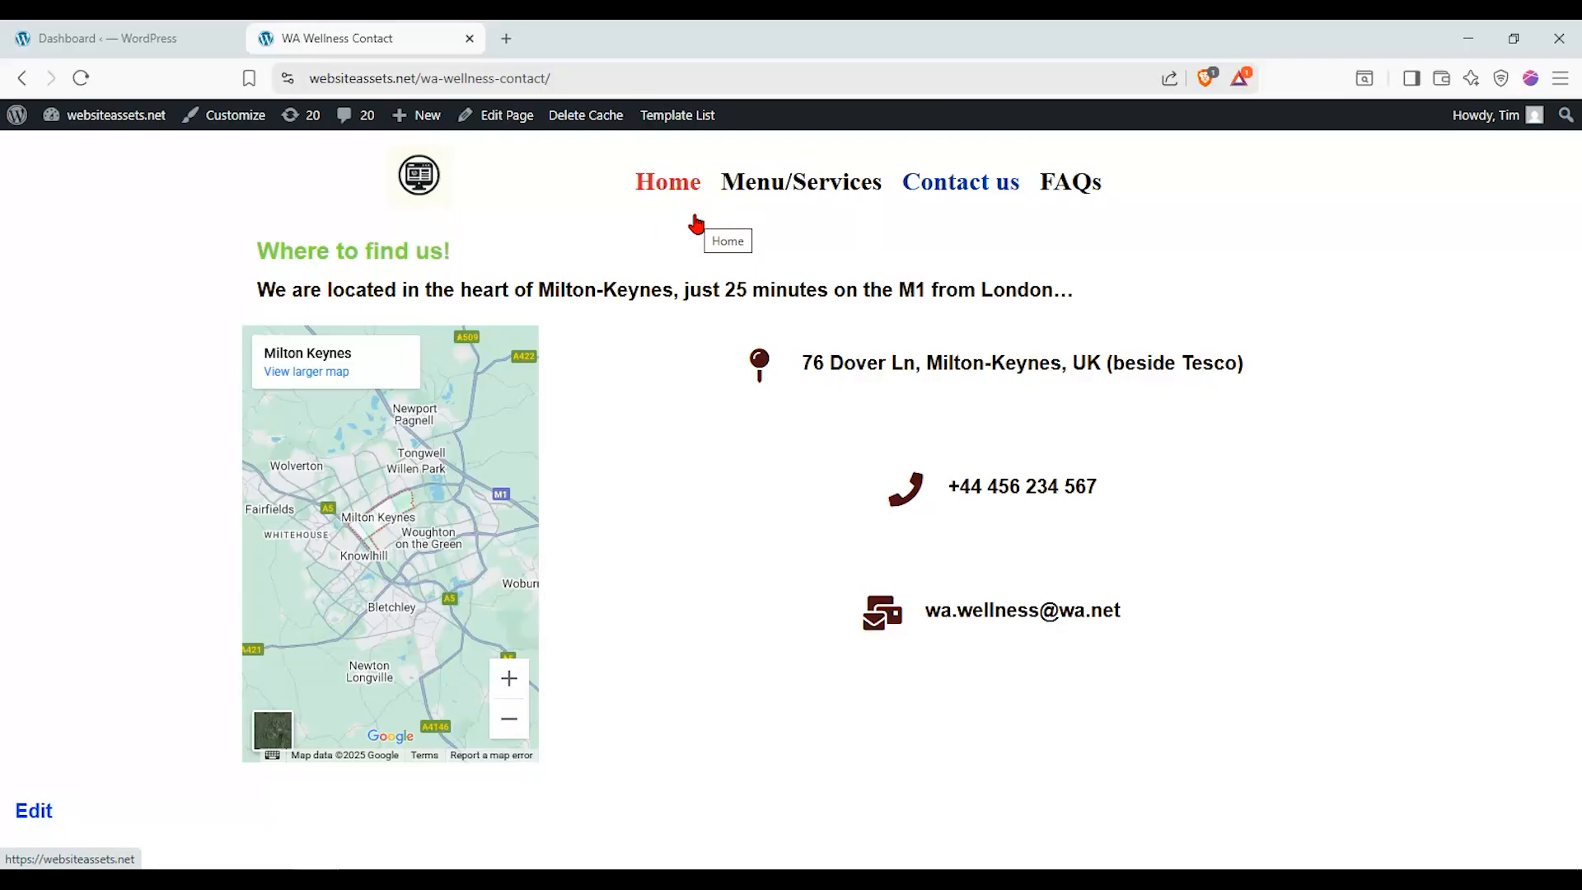
left_click(504, 233)
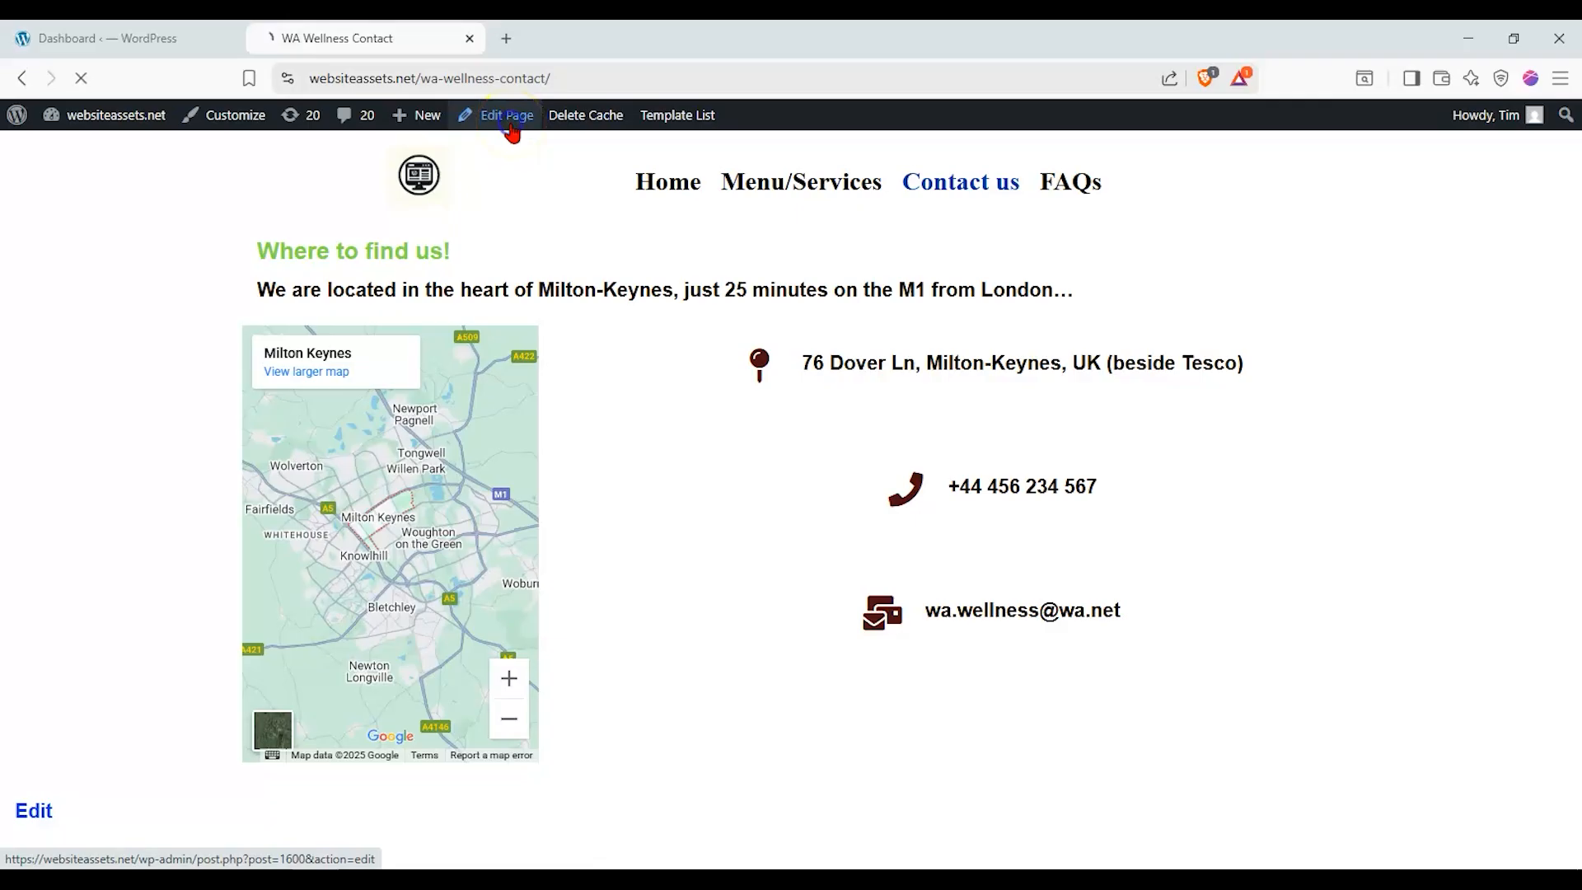
left_click(874, 227)
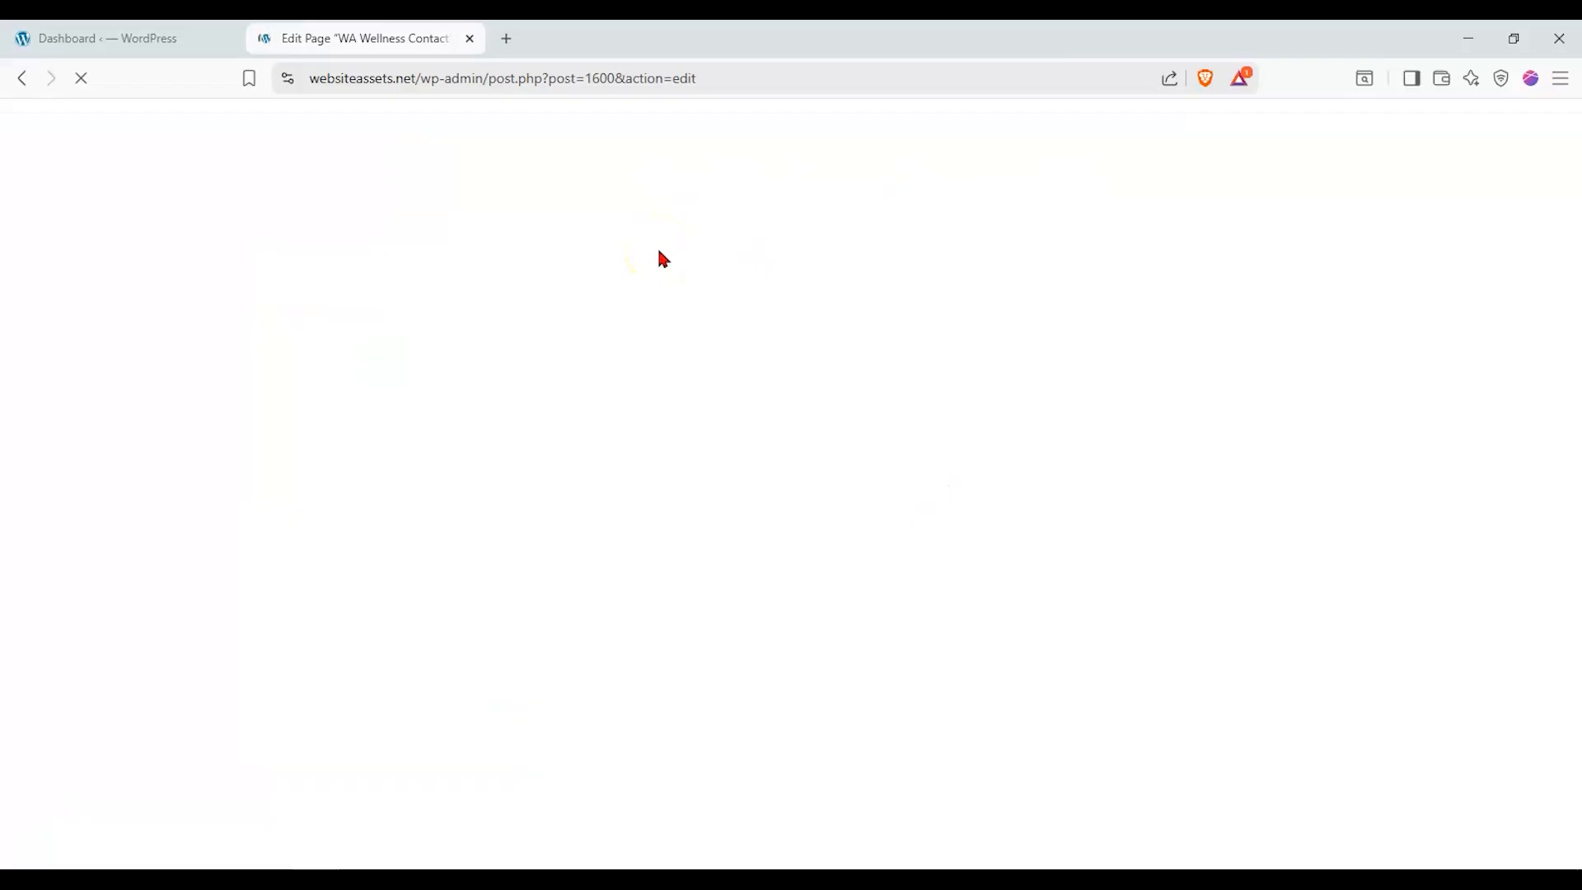
left_click(631, 245)
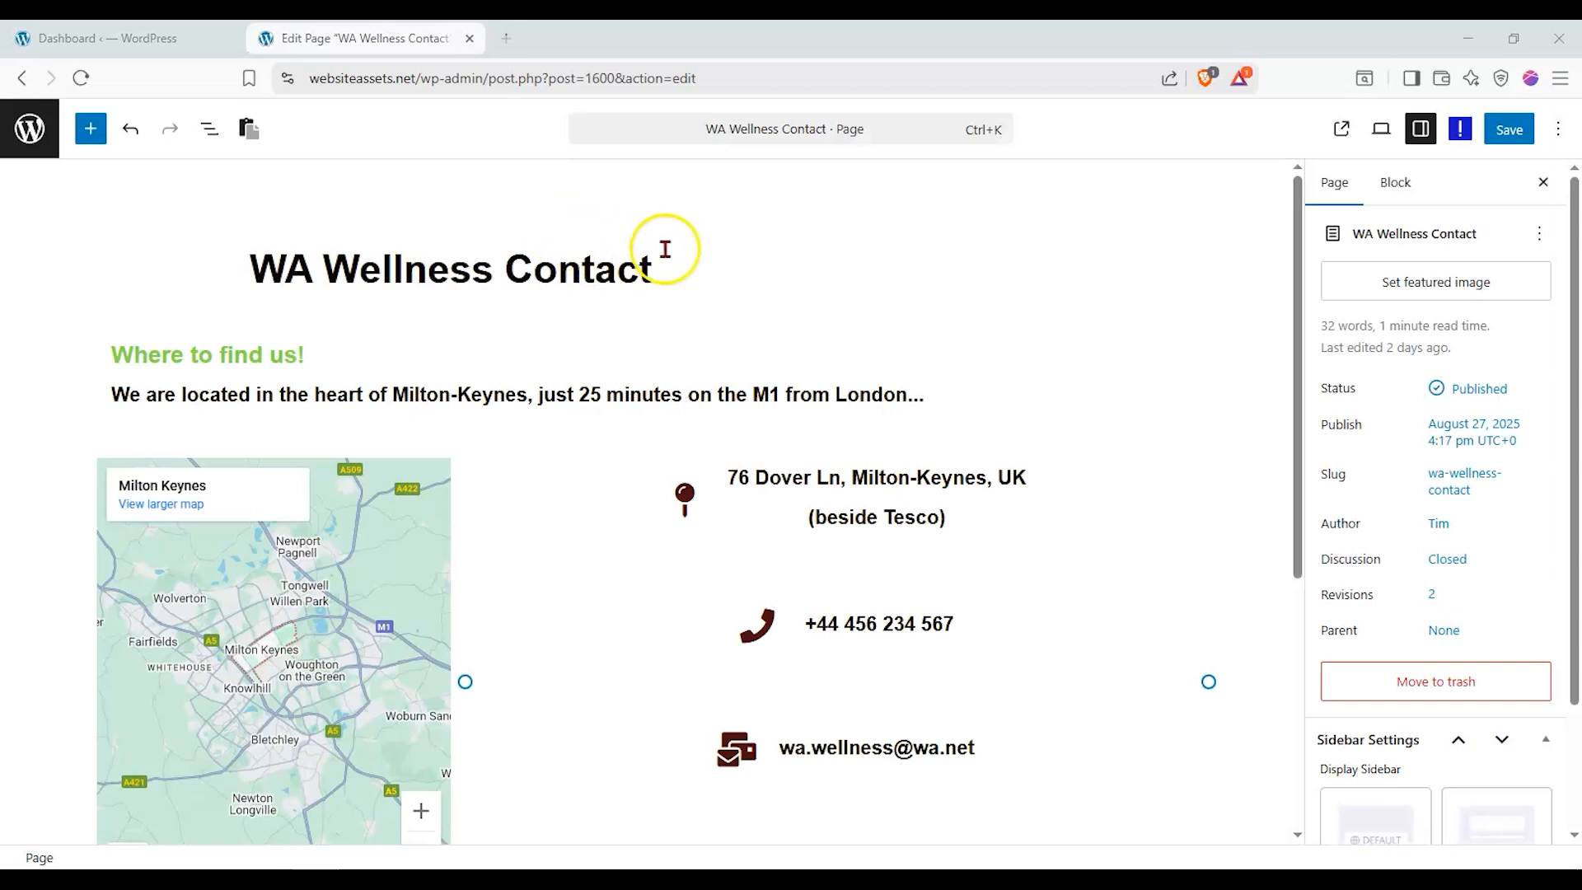
Insert a Nexter Social Icon block between the page title and the "Where to find us!" heading, and close the block library
left_click(90, 129)
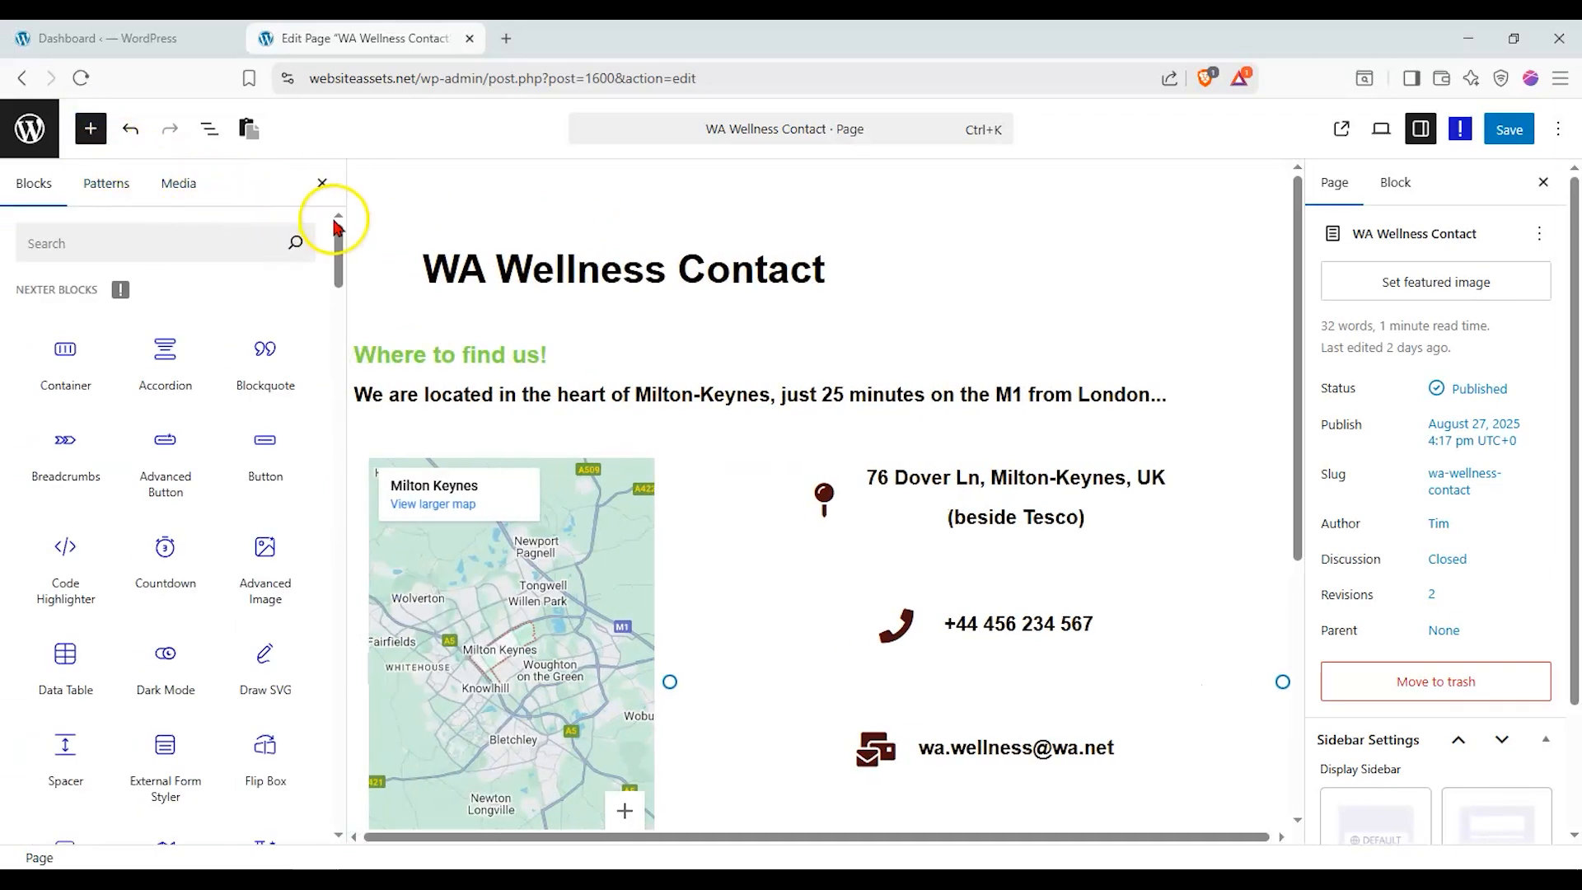
left_click_drag(337, 241, 343, 371)
mouse_move(196, 394)
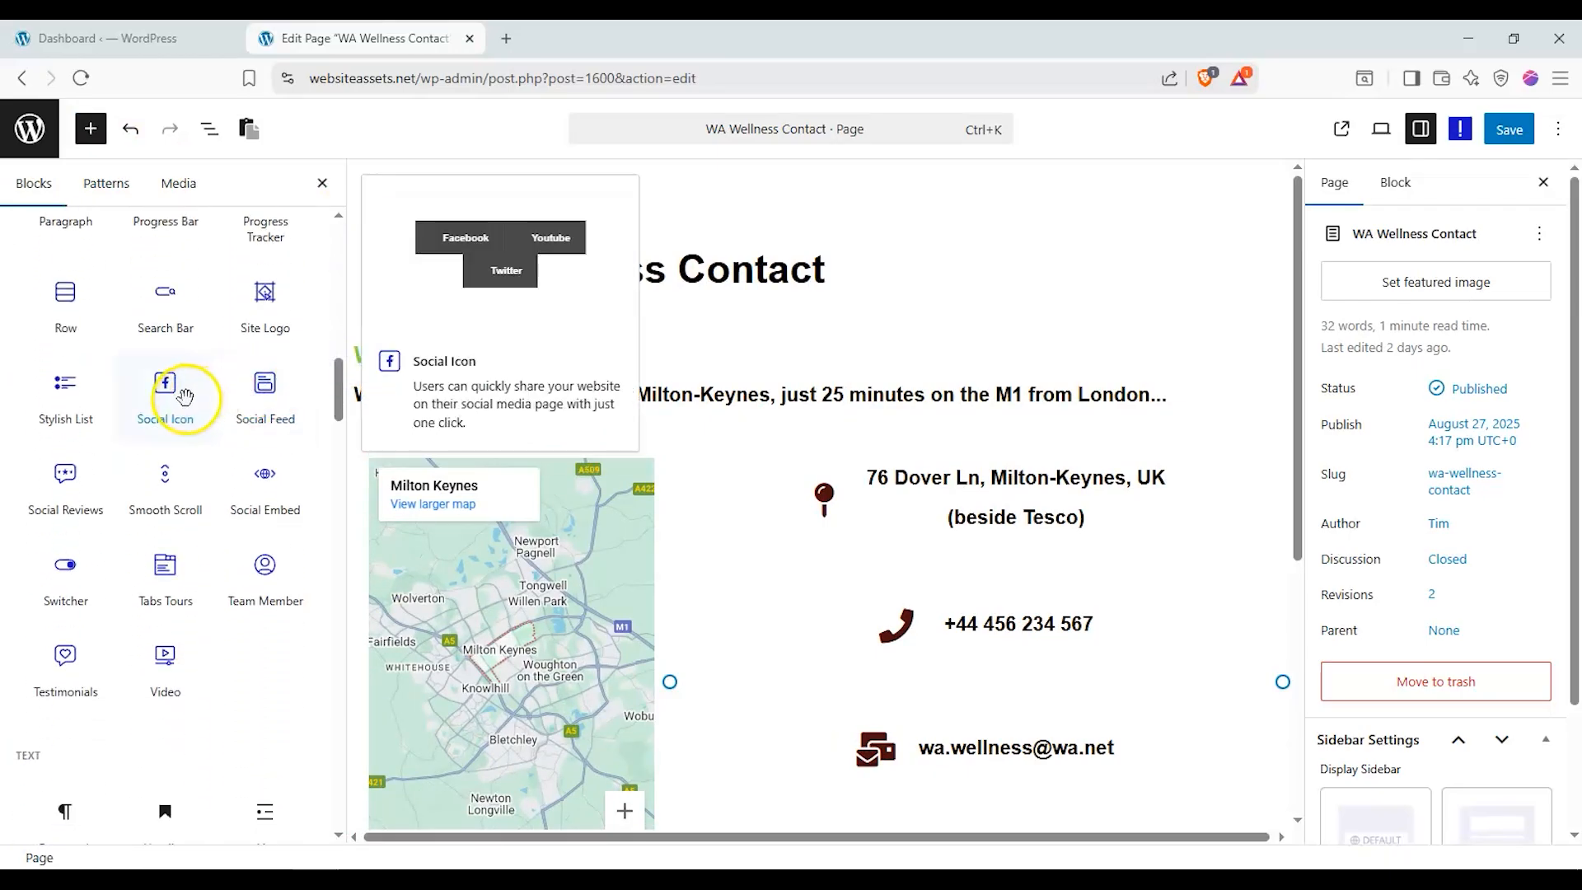
left_click_drag(176, 399, 706, 352)
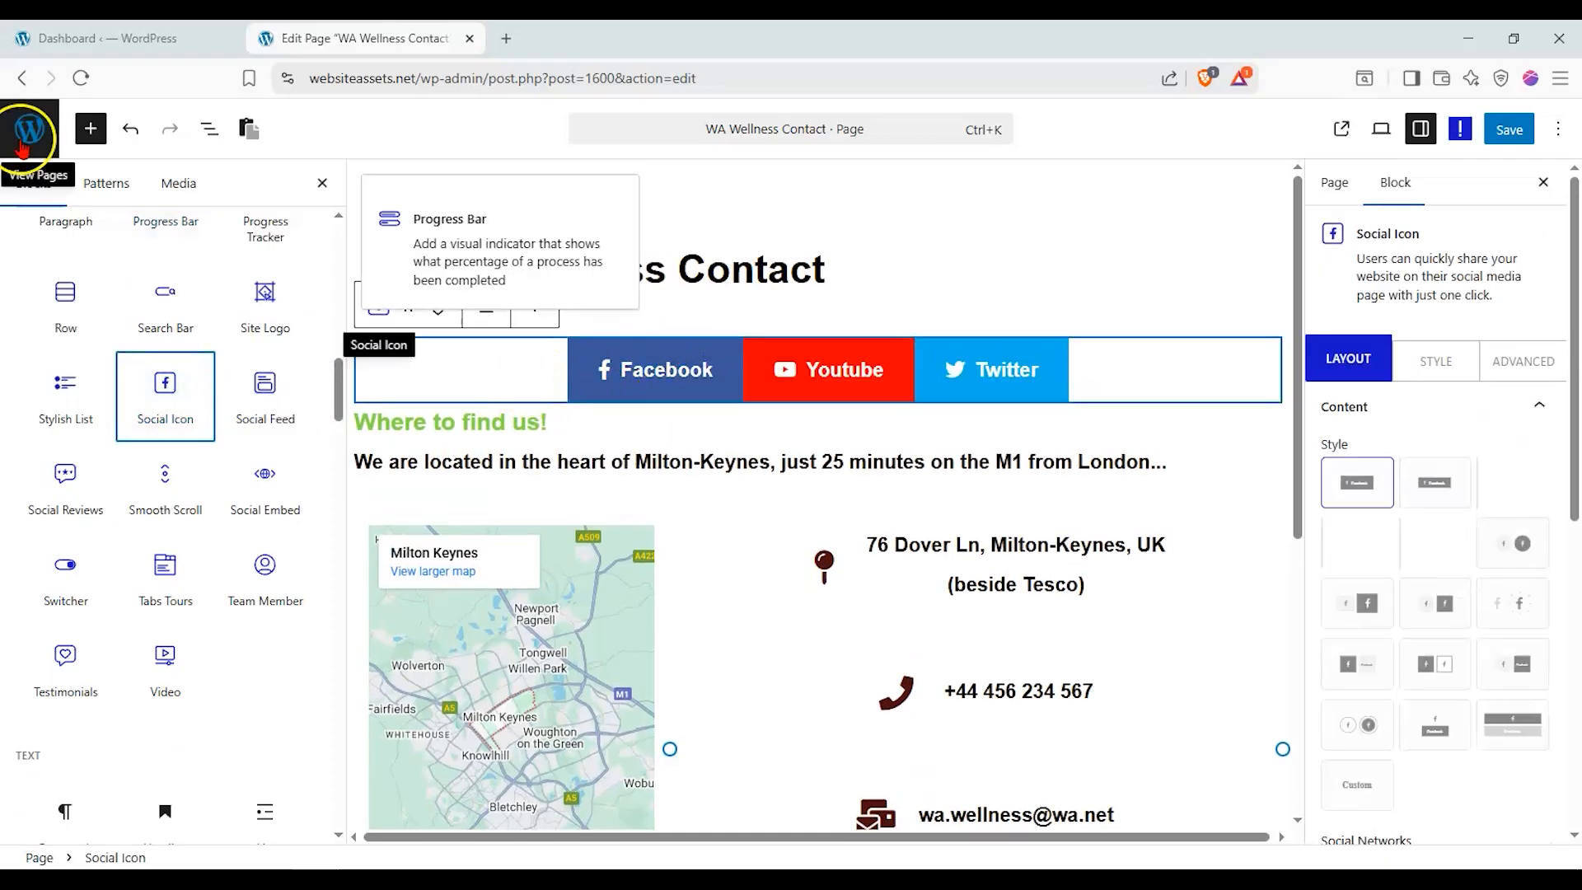
left_click(319, 183)
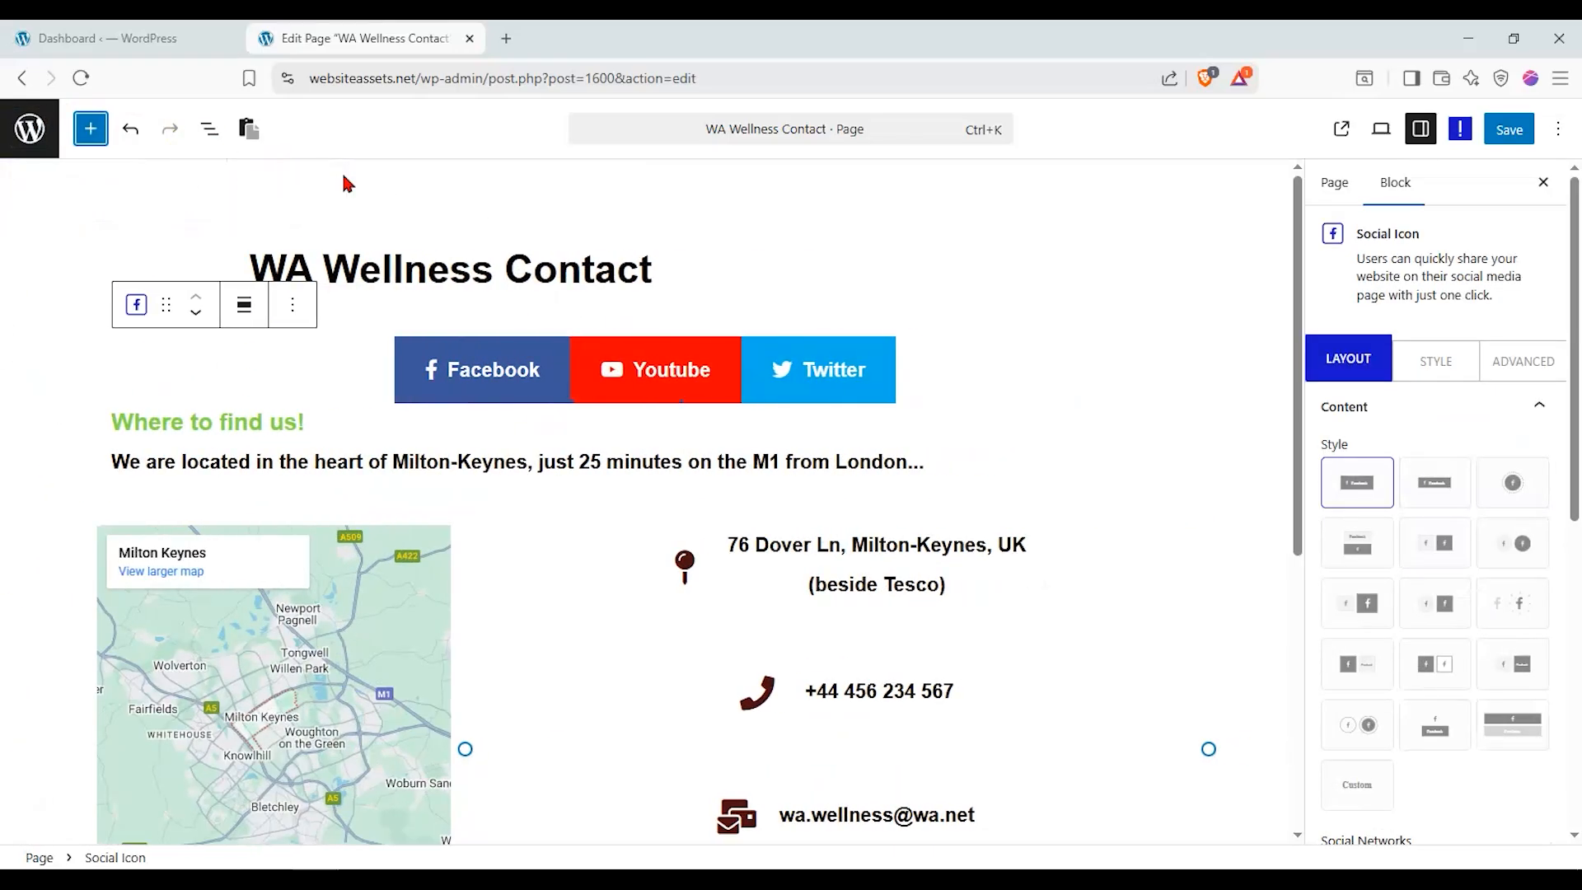
Try out the preset layout styles on the Social Icon block one after another, comparing their appearance and hover effects
left_click(544, 380)
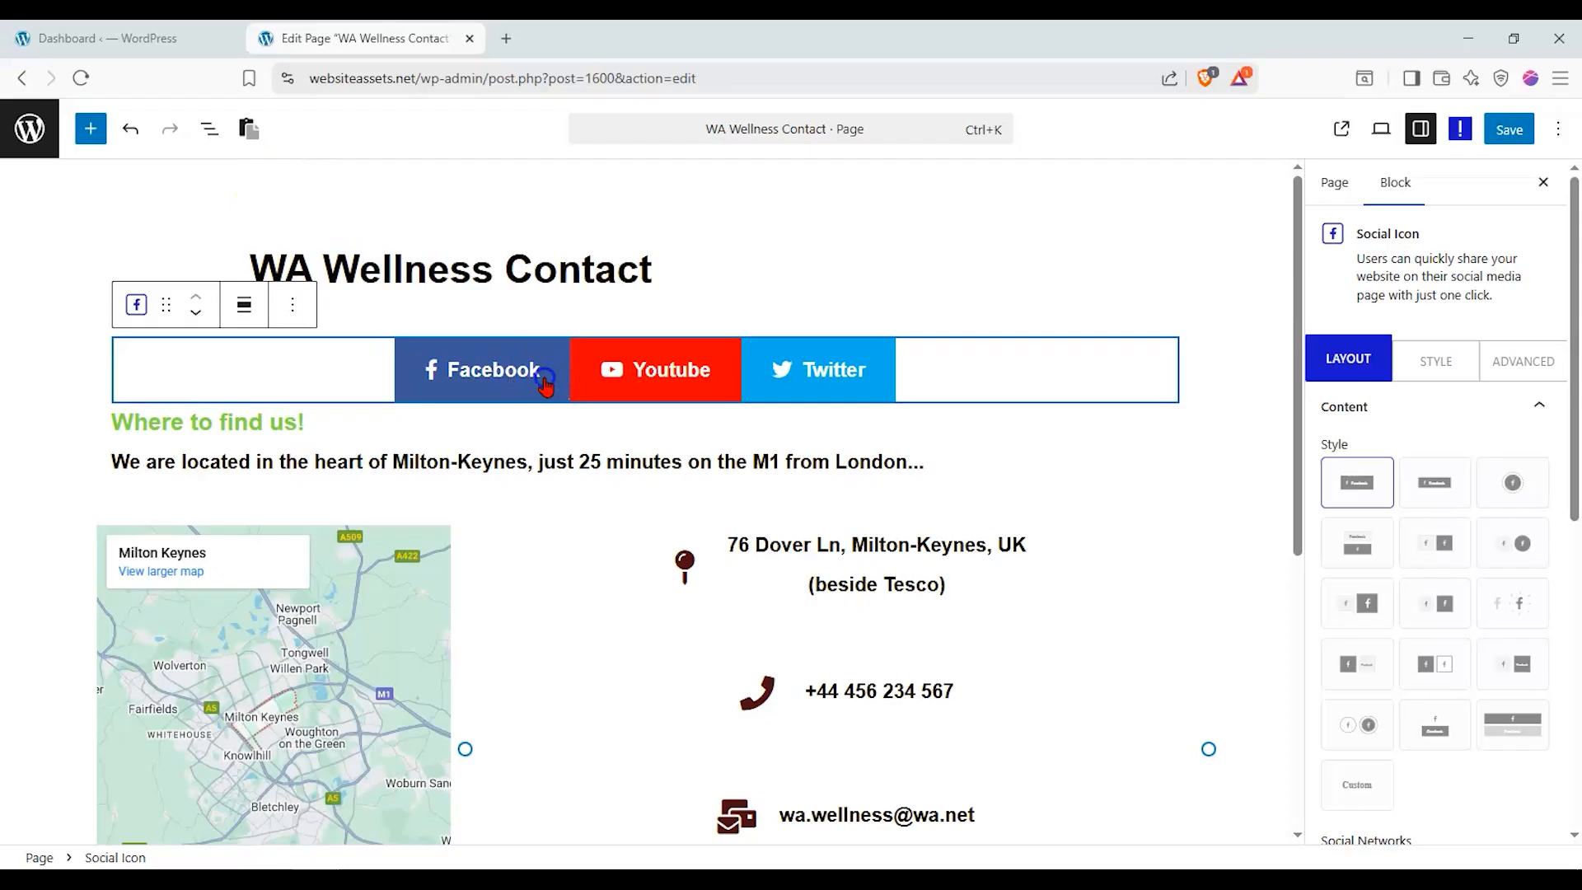
left_click(1413, 486)
left_click(1512, 488)
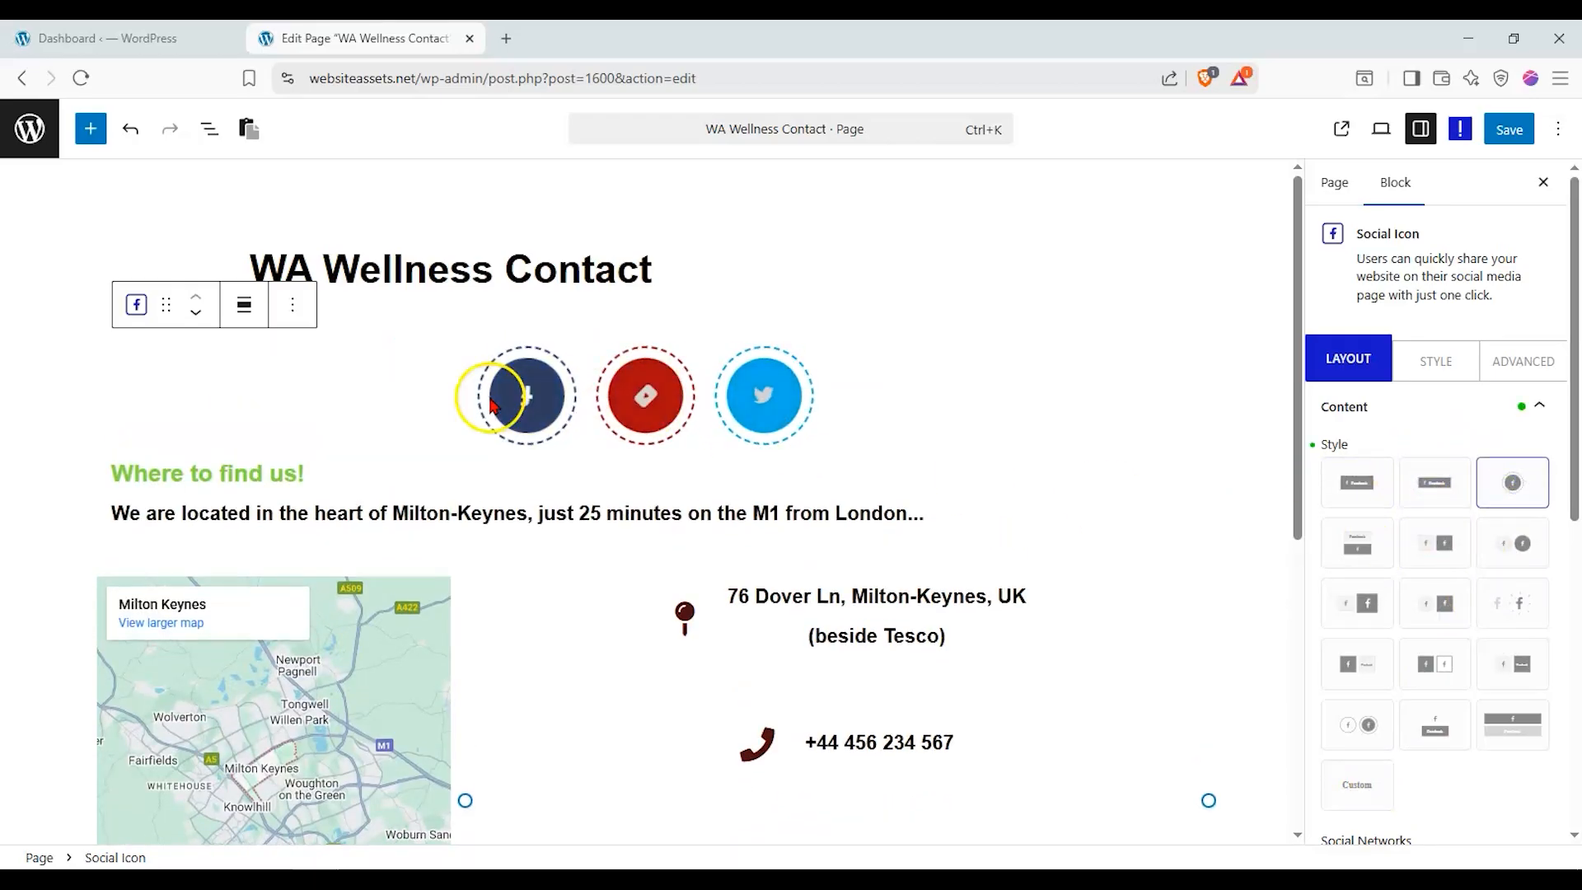
left_click(1367, 548)
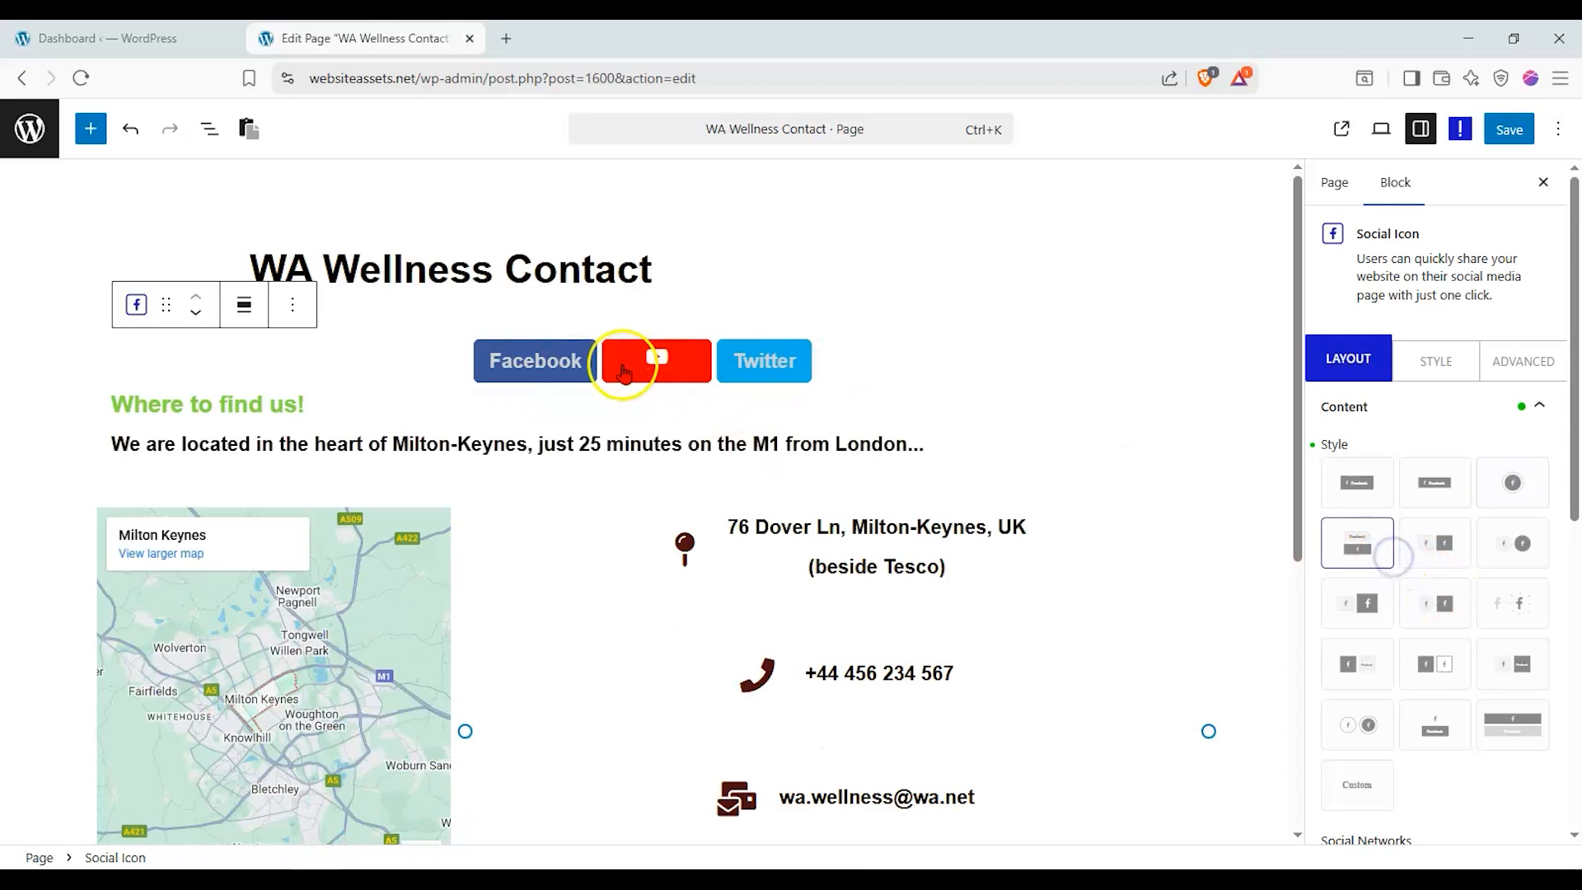
left_click(1437, 540)
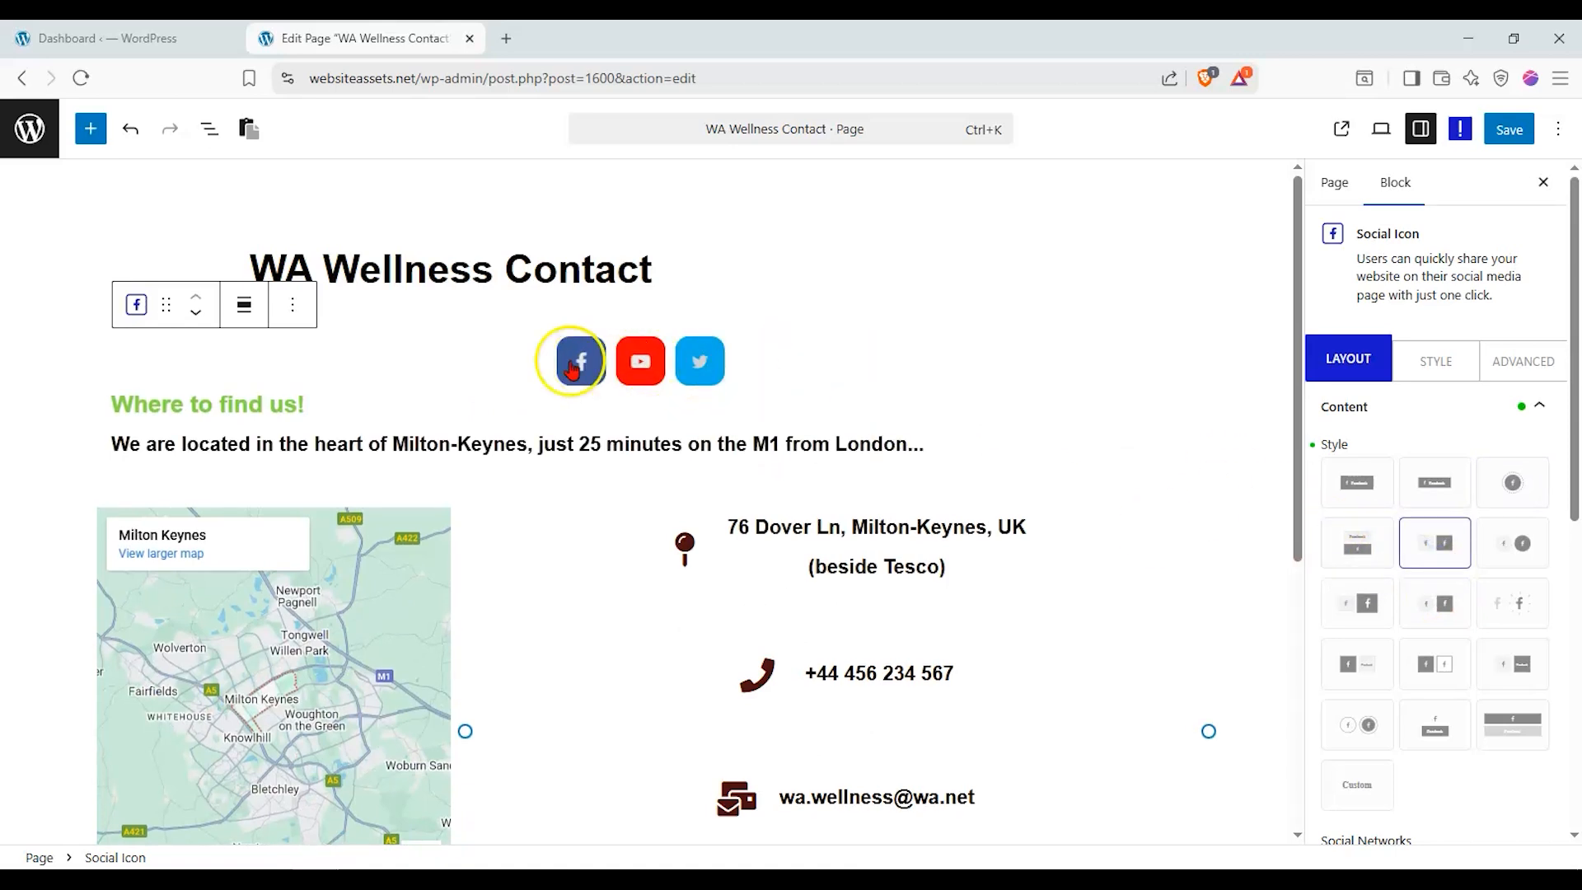
left_click(1500, 542)
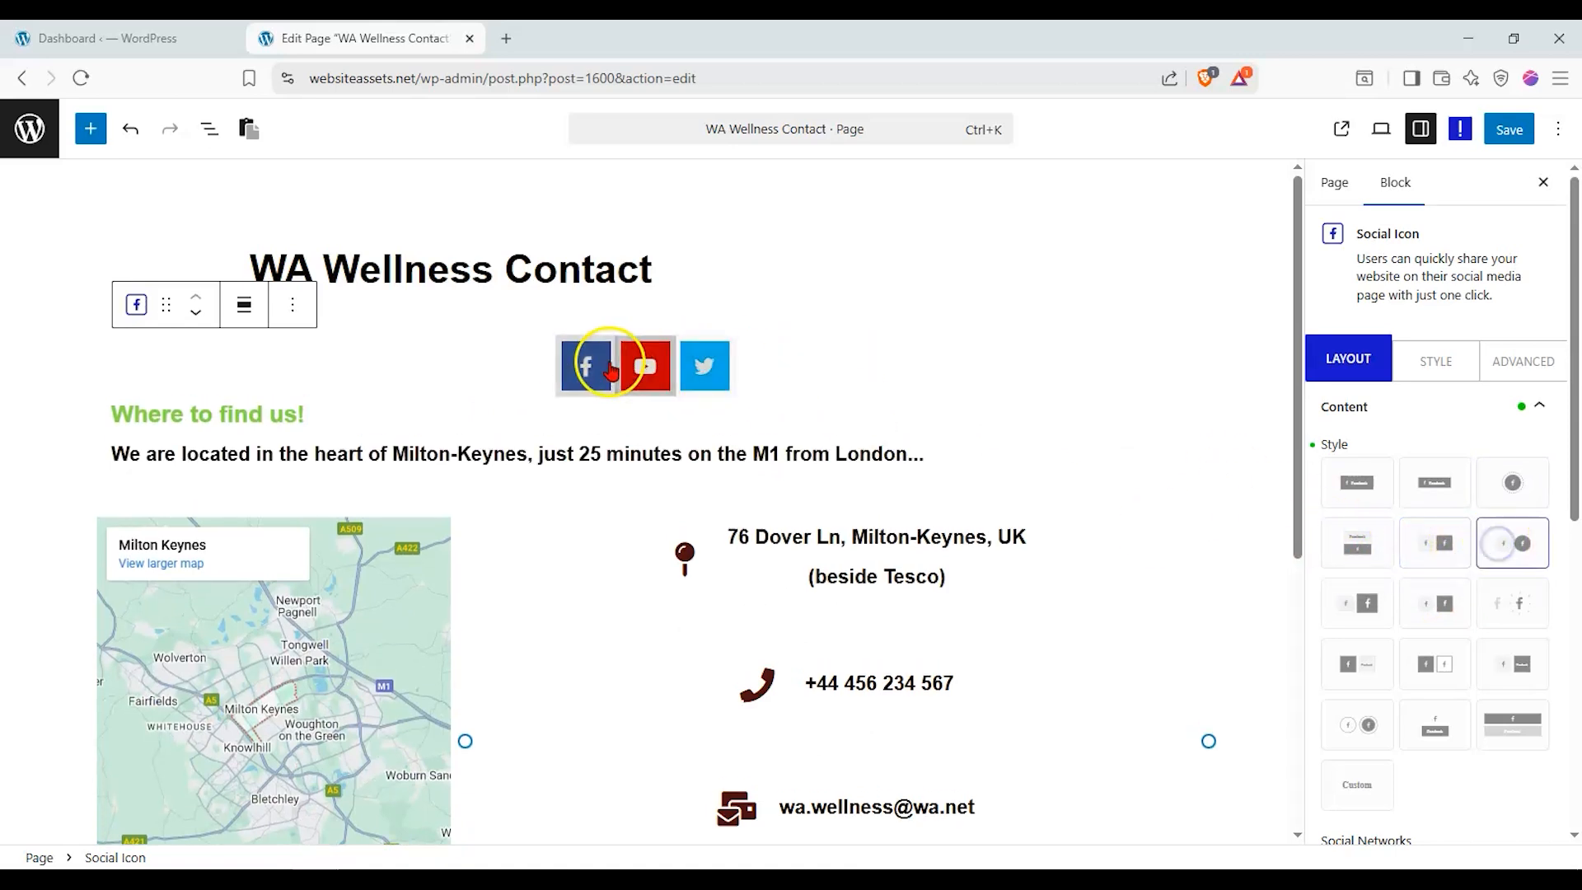
left_click(1388, 599)
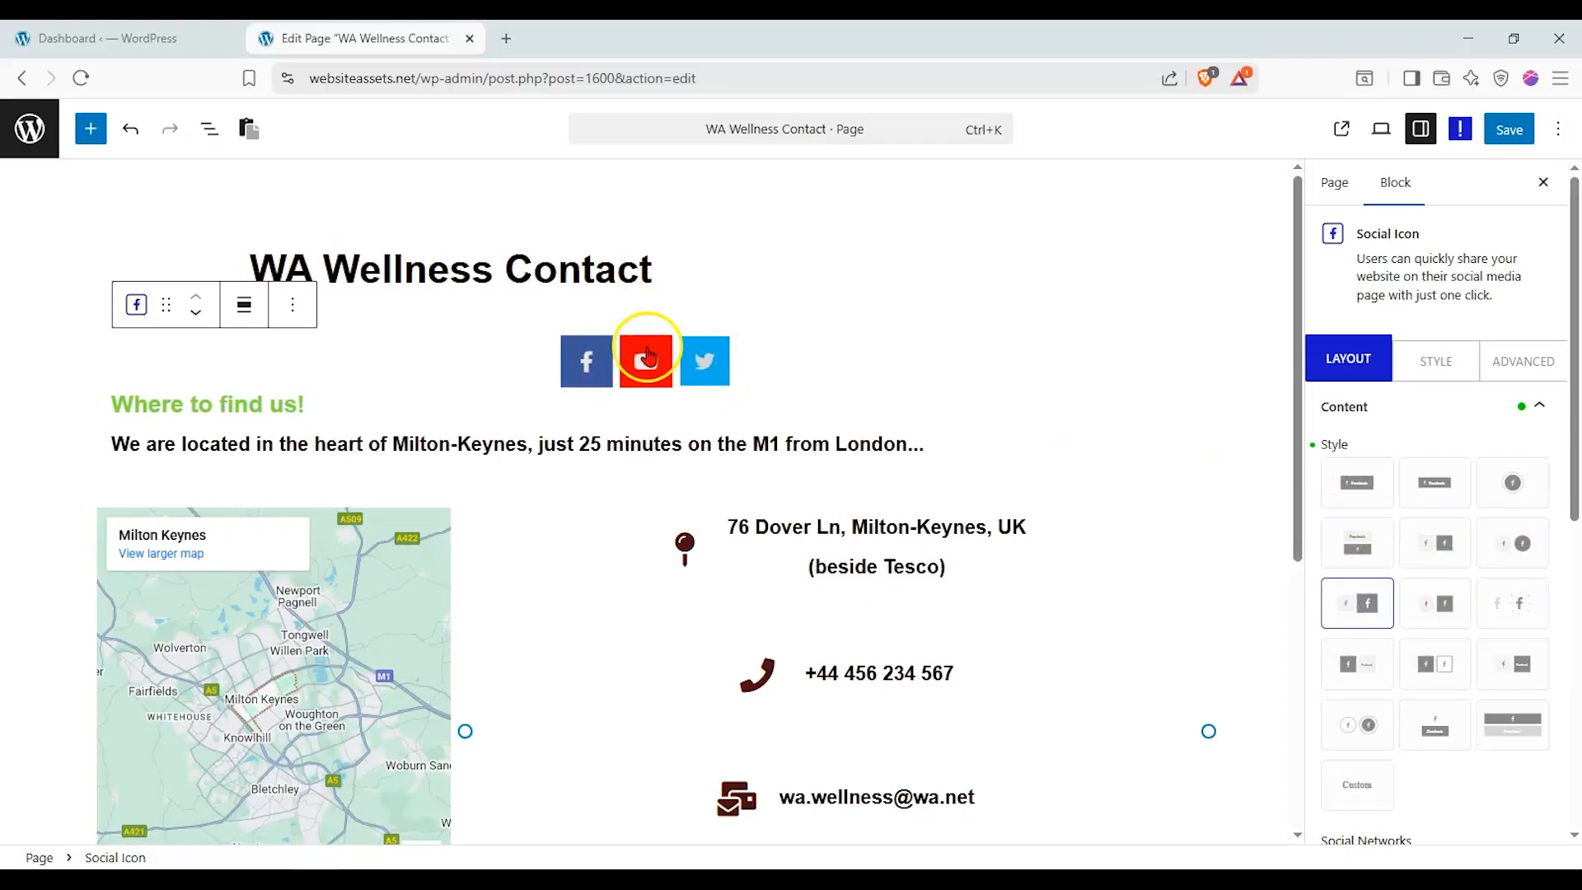
left_click(1446, 600)
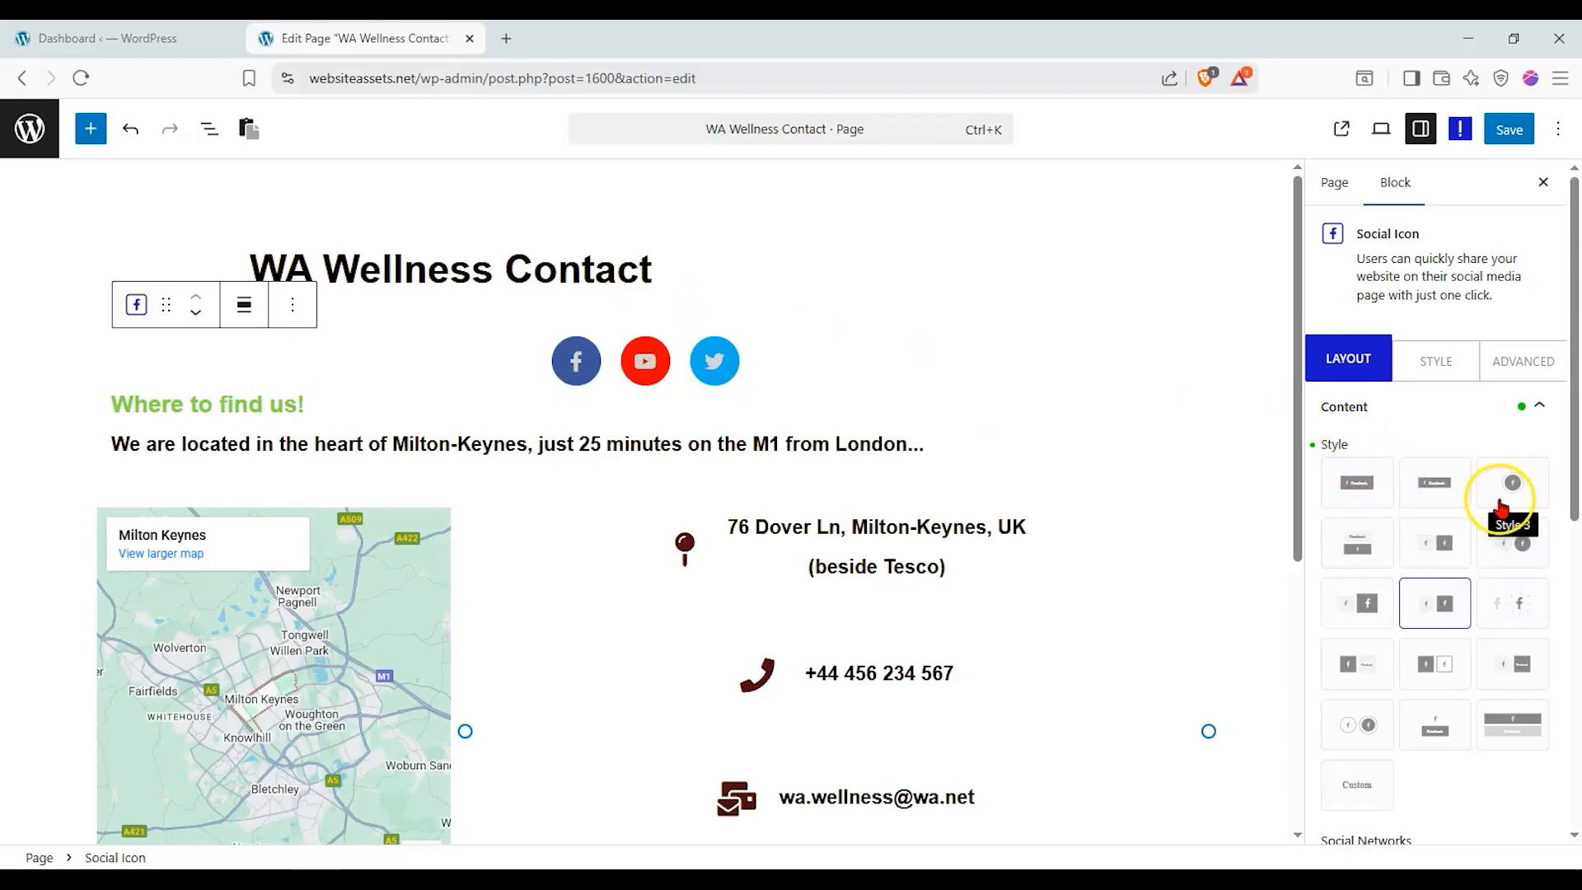
left_click(1482, 606)
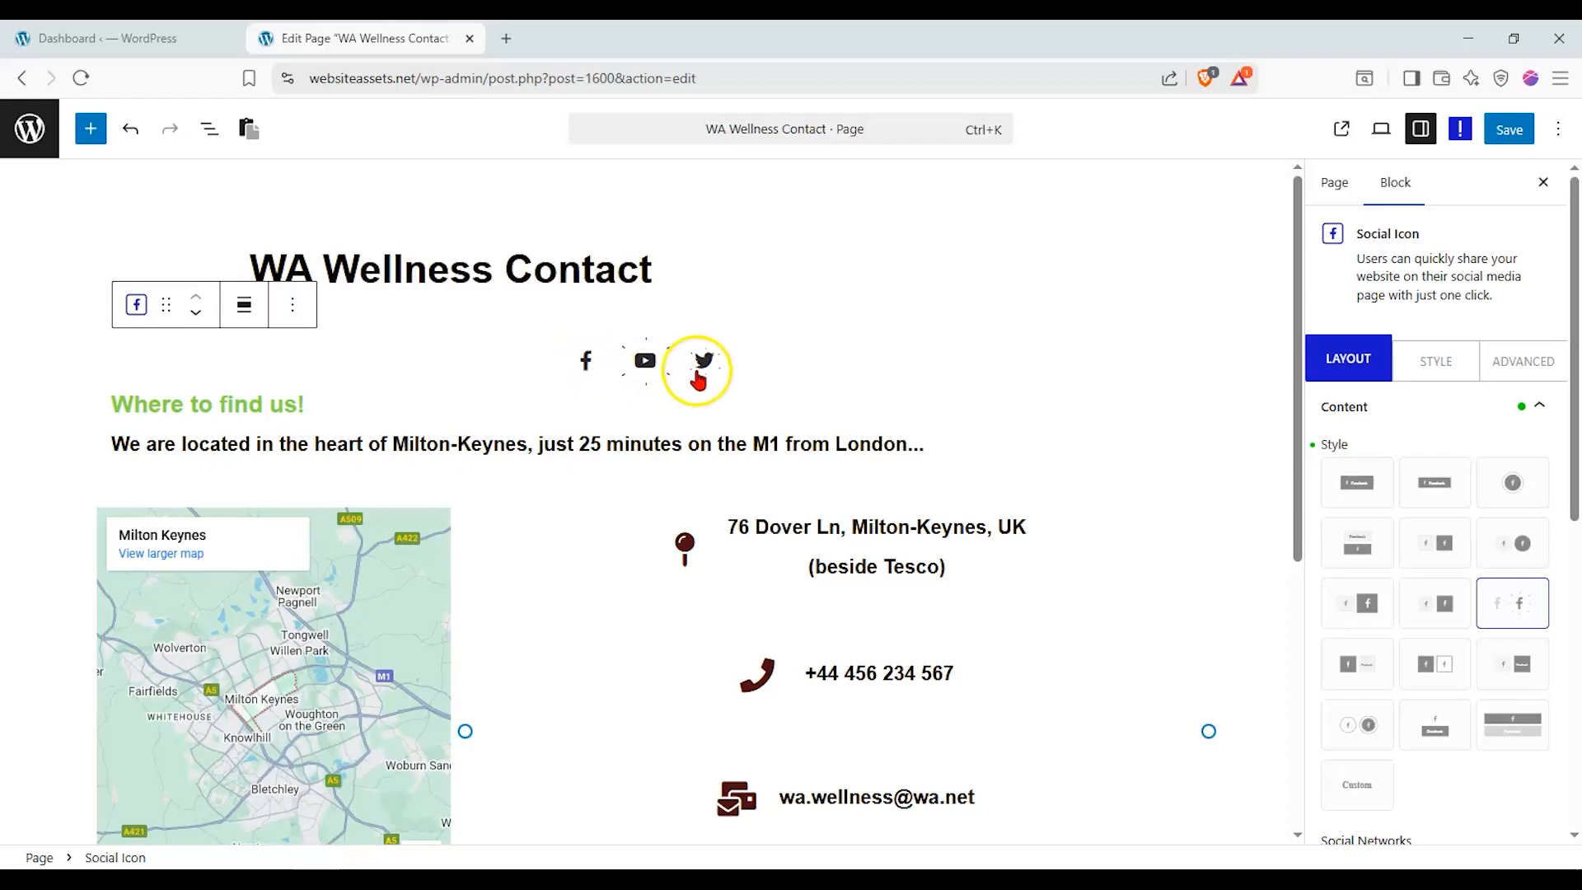
left_click(1376, 672)
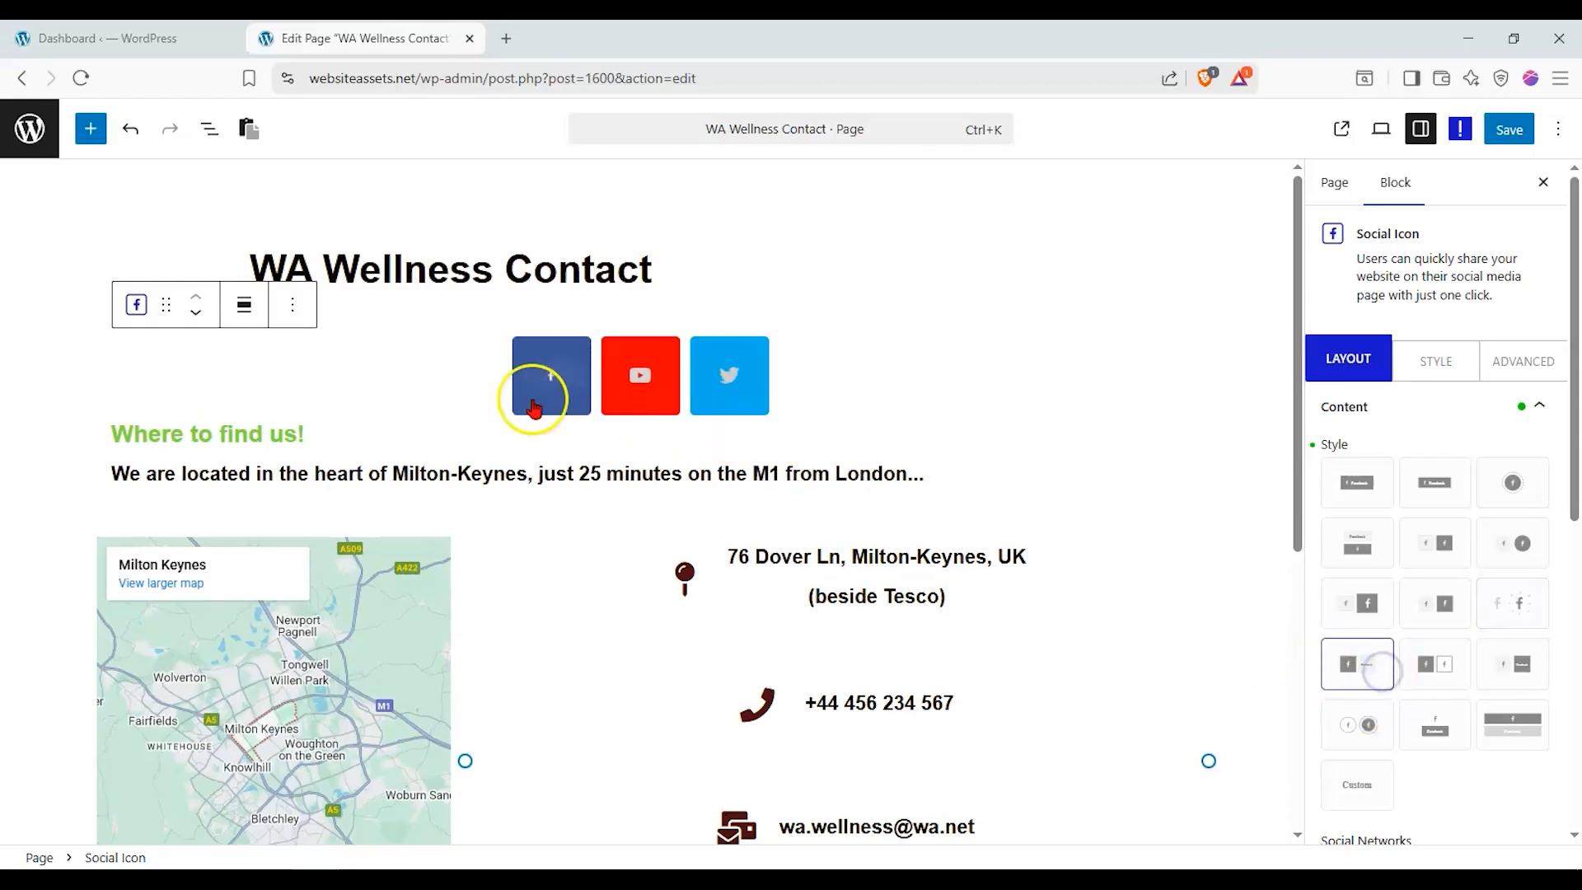
left_click(1460, 666)
left_click(1515, 672)
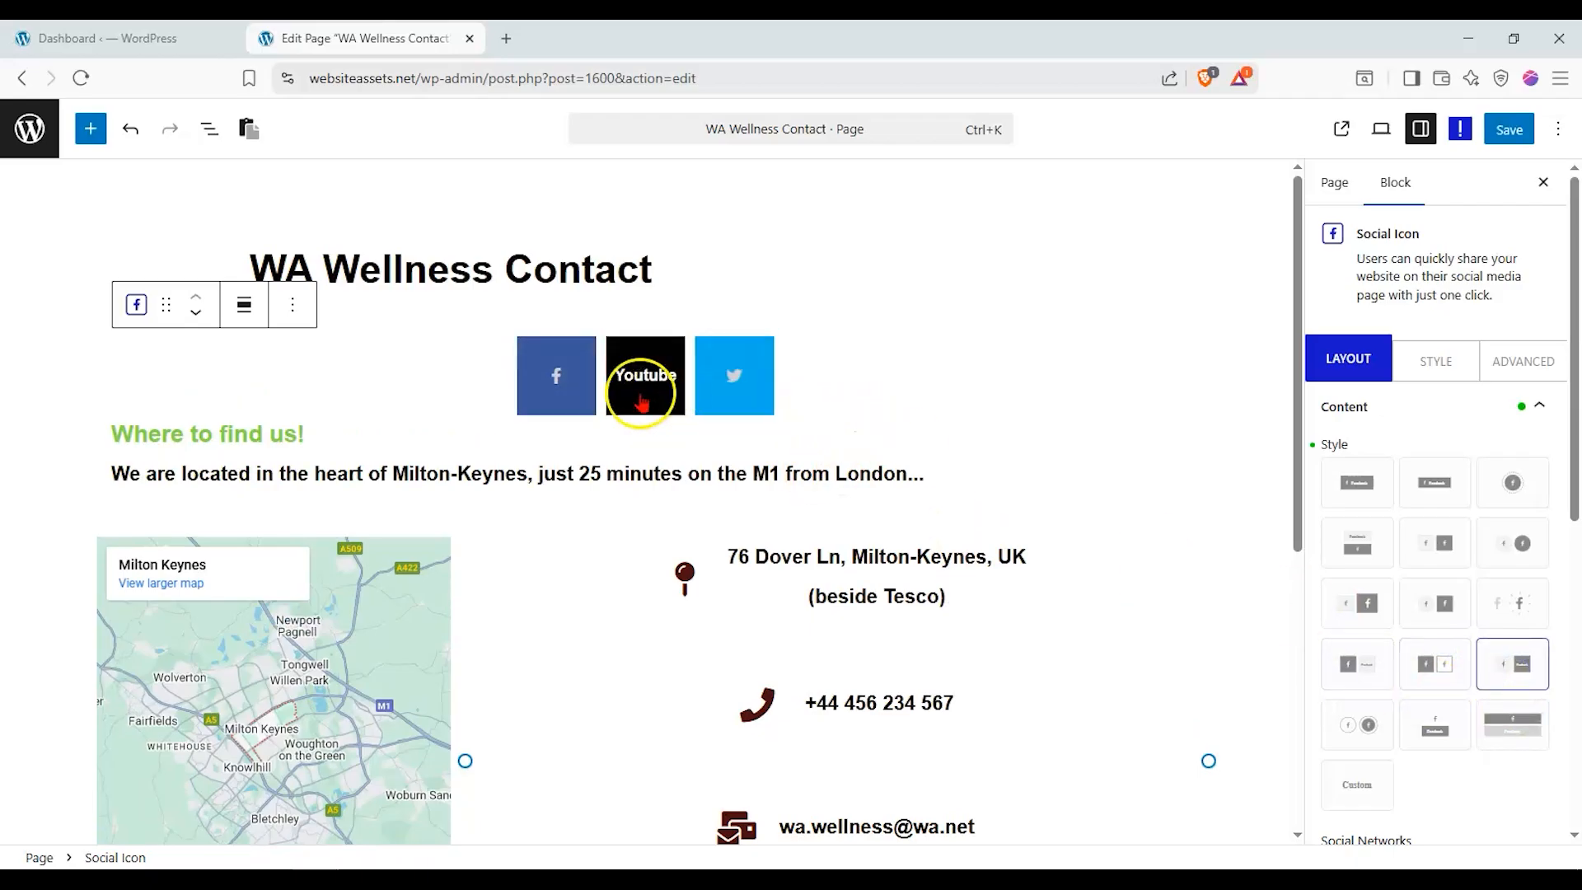
left_click(1357, 724)
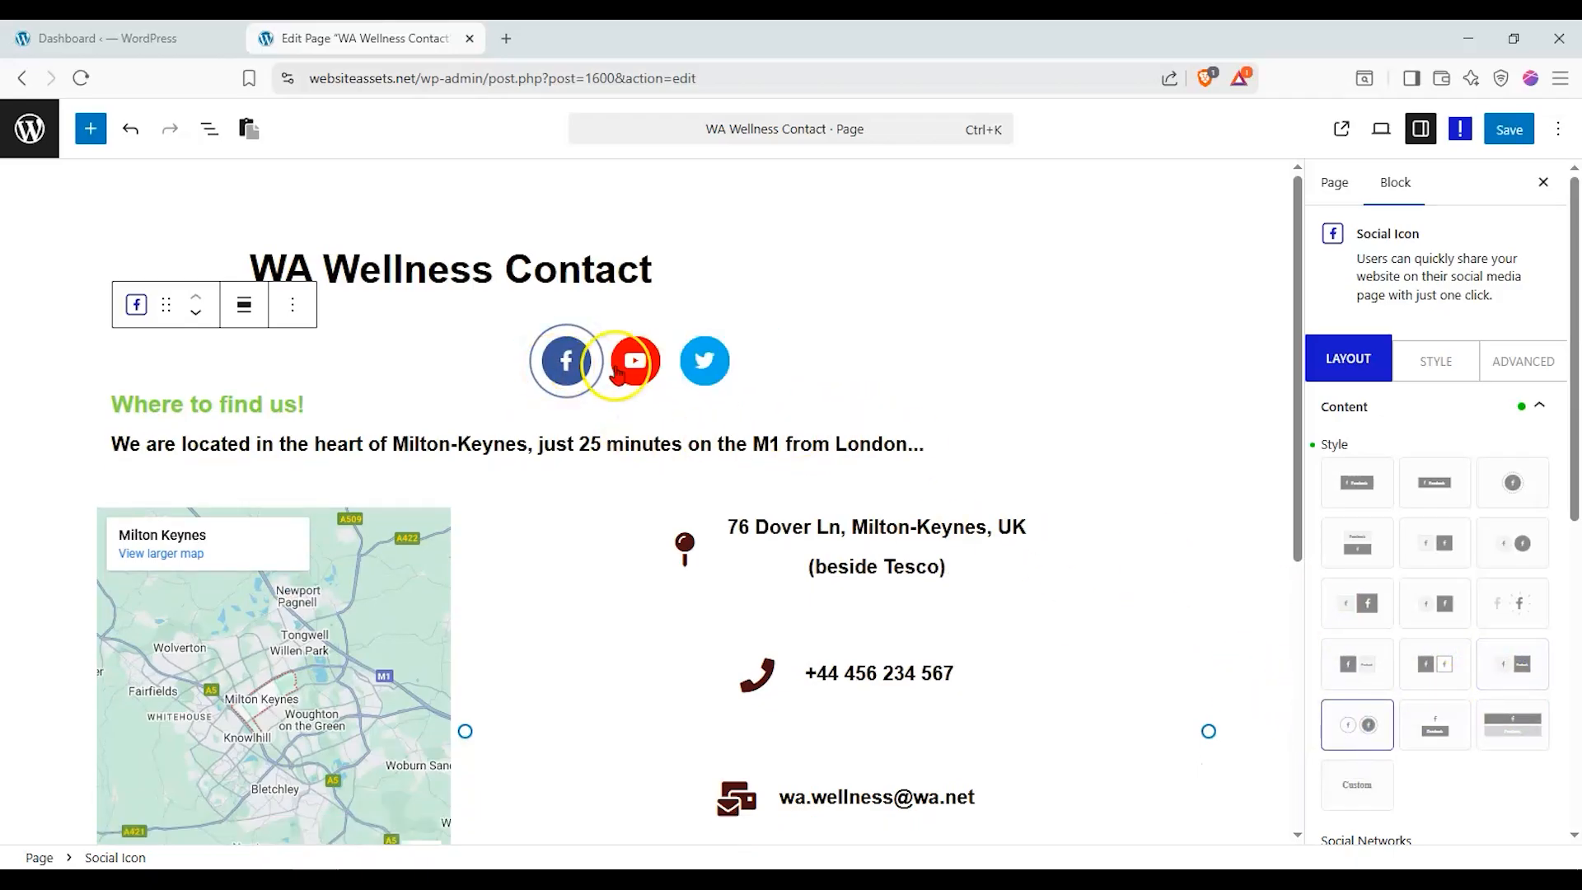
left_click(1434, 724)
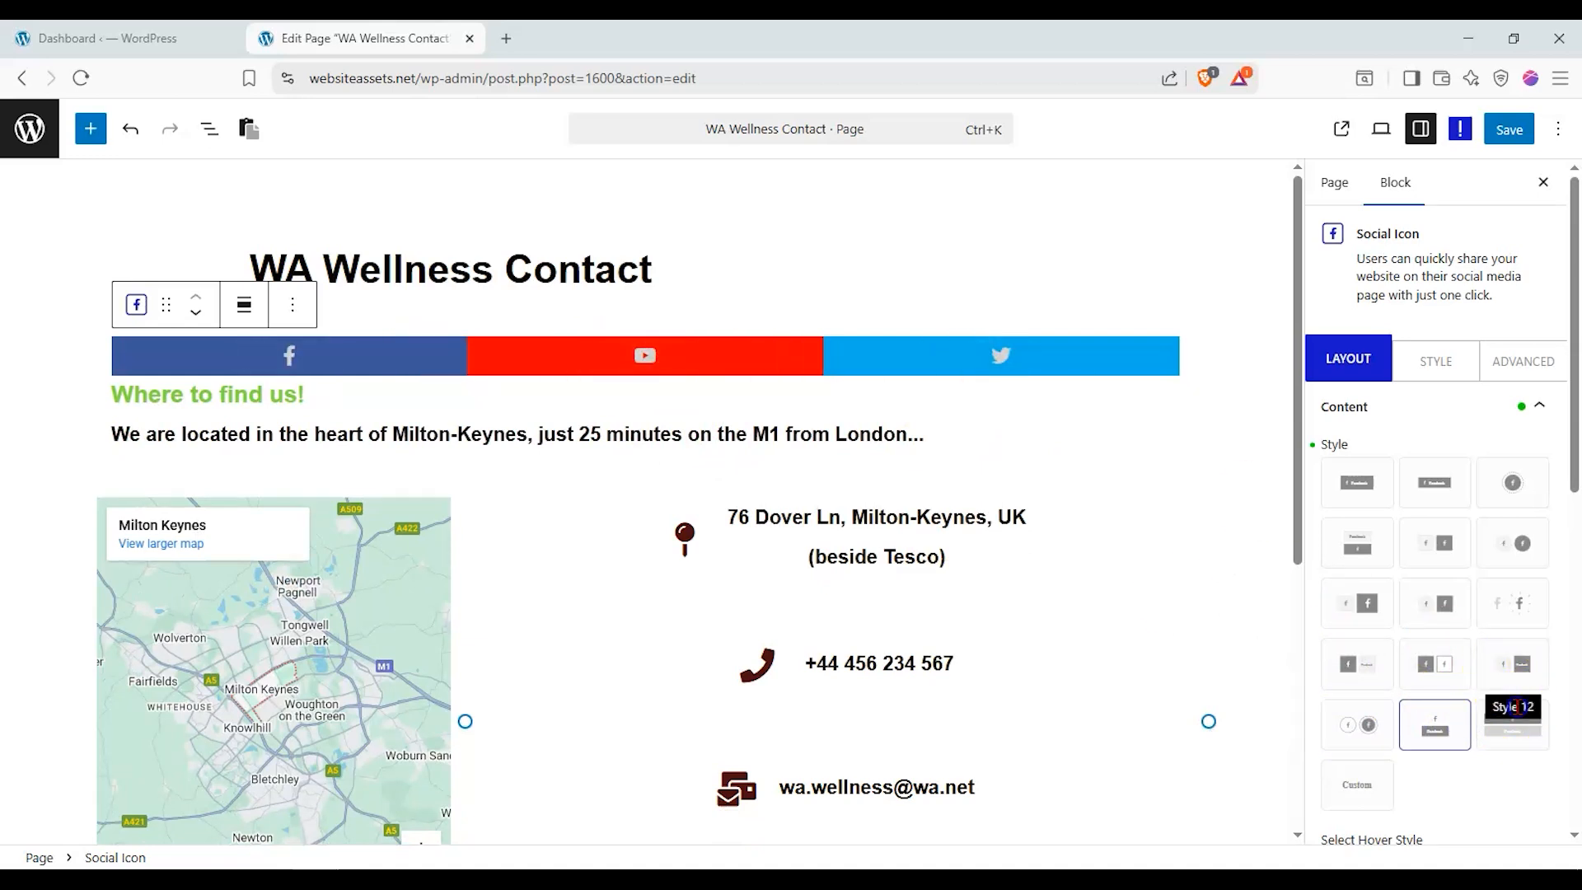
left_click(1515, 732)
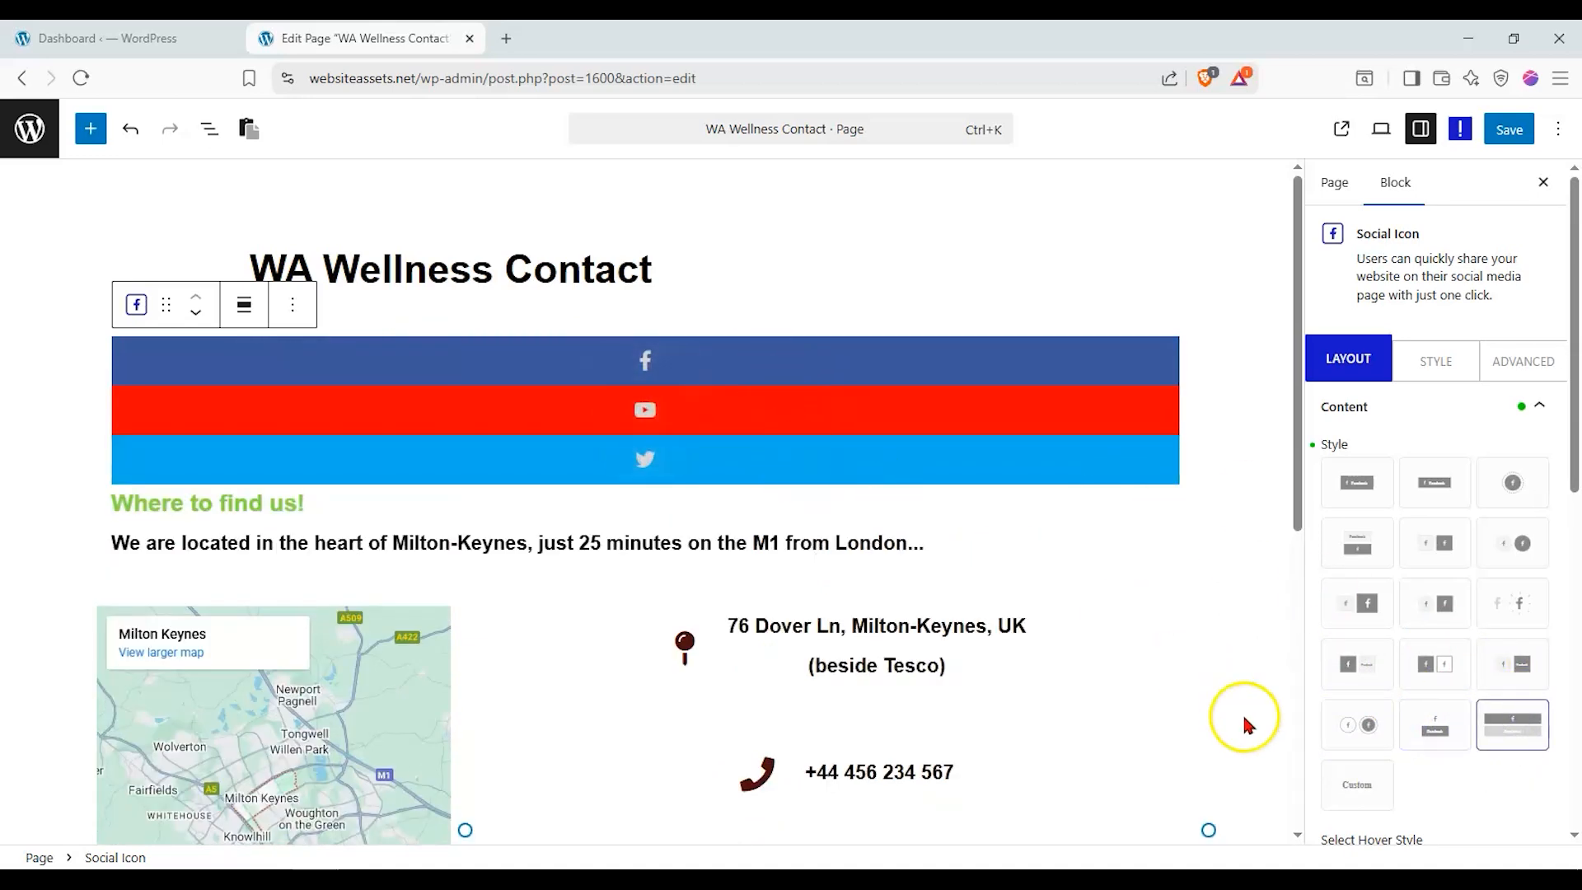
Set the Social Icon block's layout style to Custom
left_click(1384, 787)
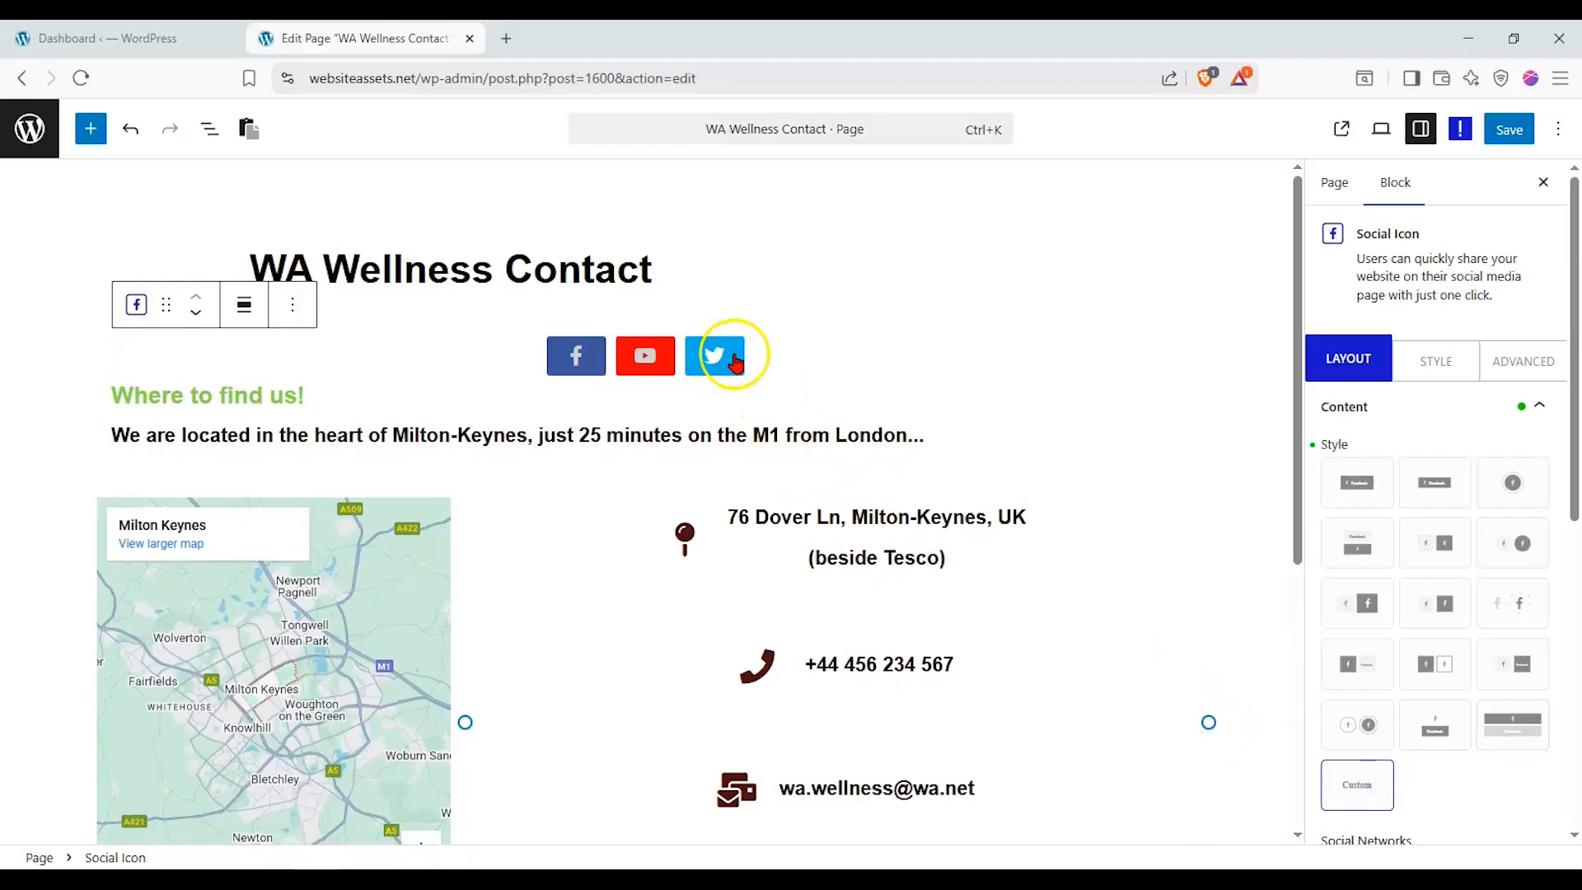
scroll(1548, 644, "down", 3)
scroll(1548, 645, "down", 3)
scroll(1448, 527, "up", 1)
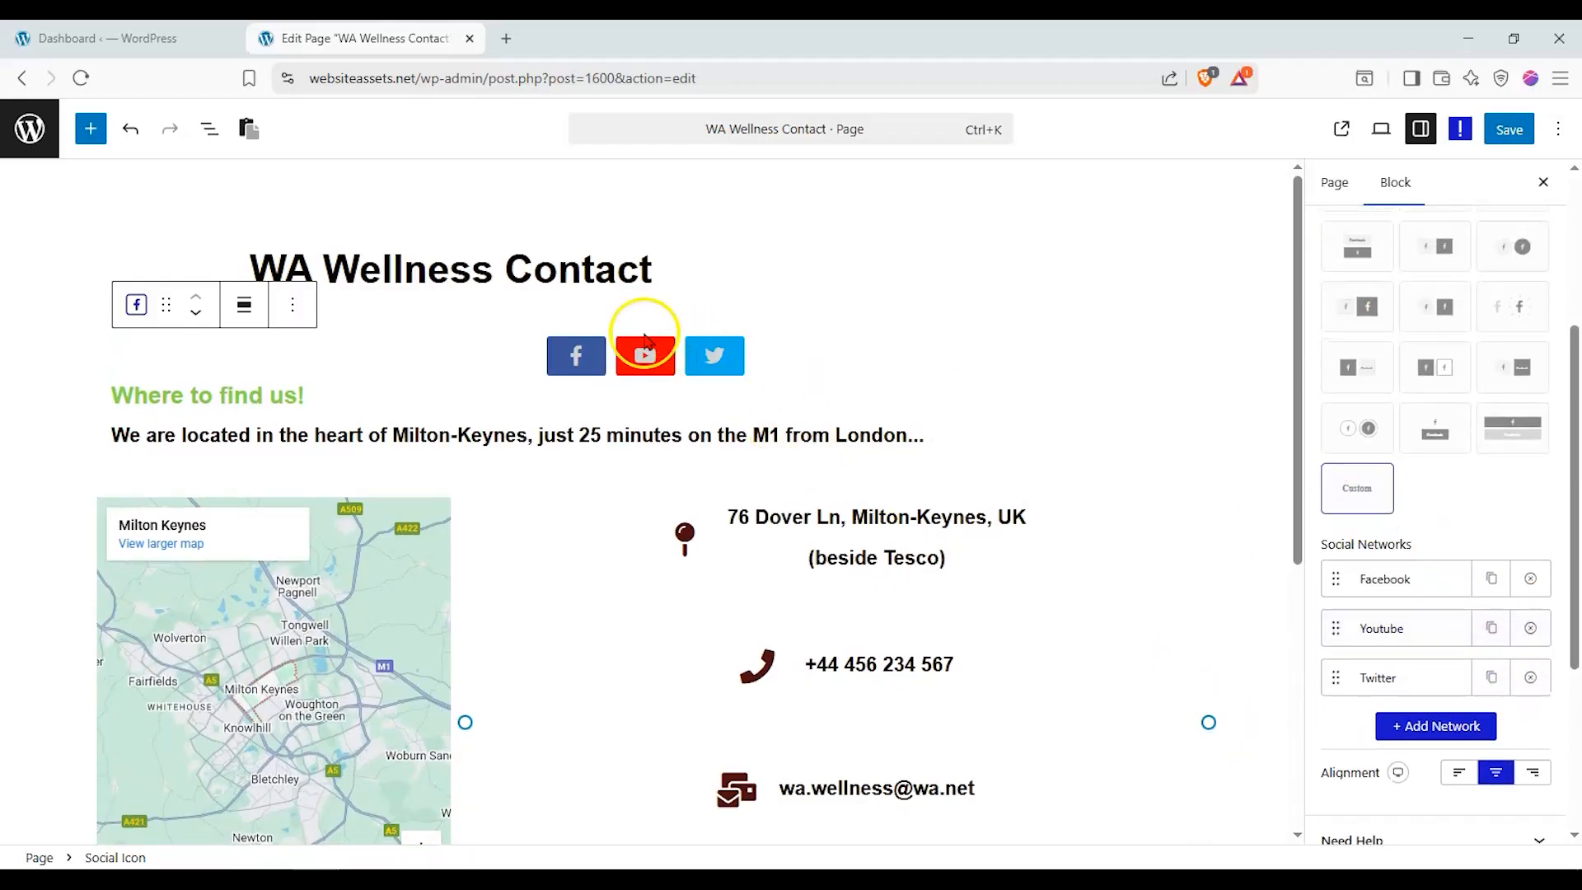
Set the Social Icon block's layout style to Style 2
scroll(1372, 517, "up", 4)
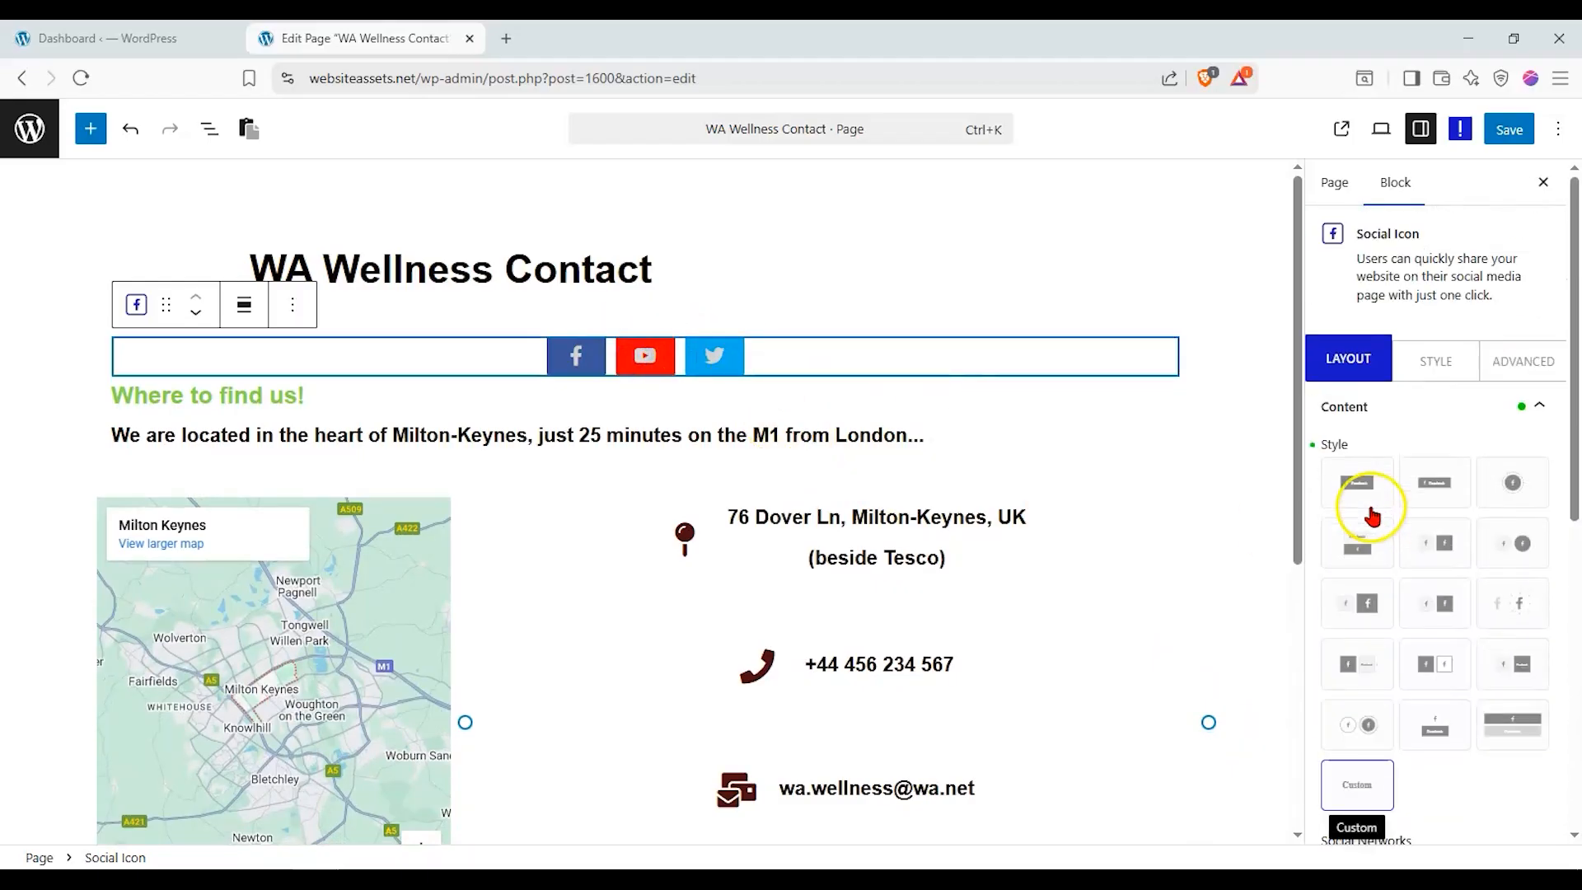
left_click(1465, 381)
left_click(1343, 359)
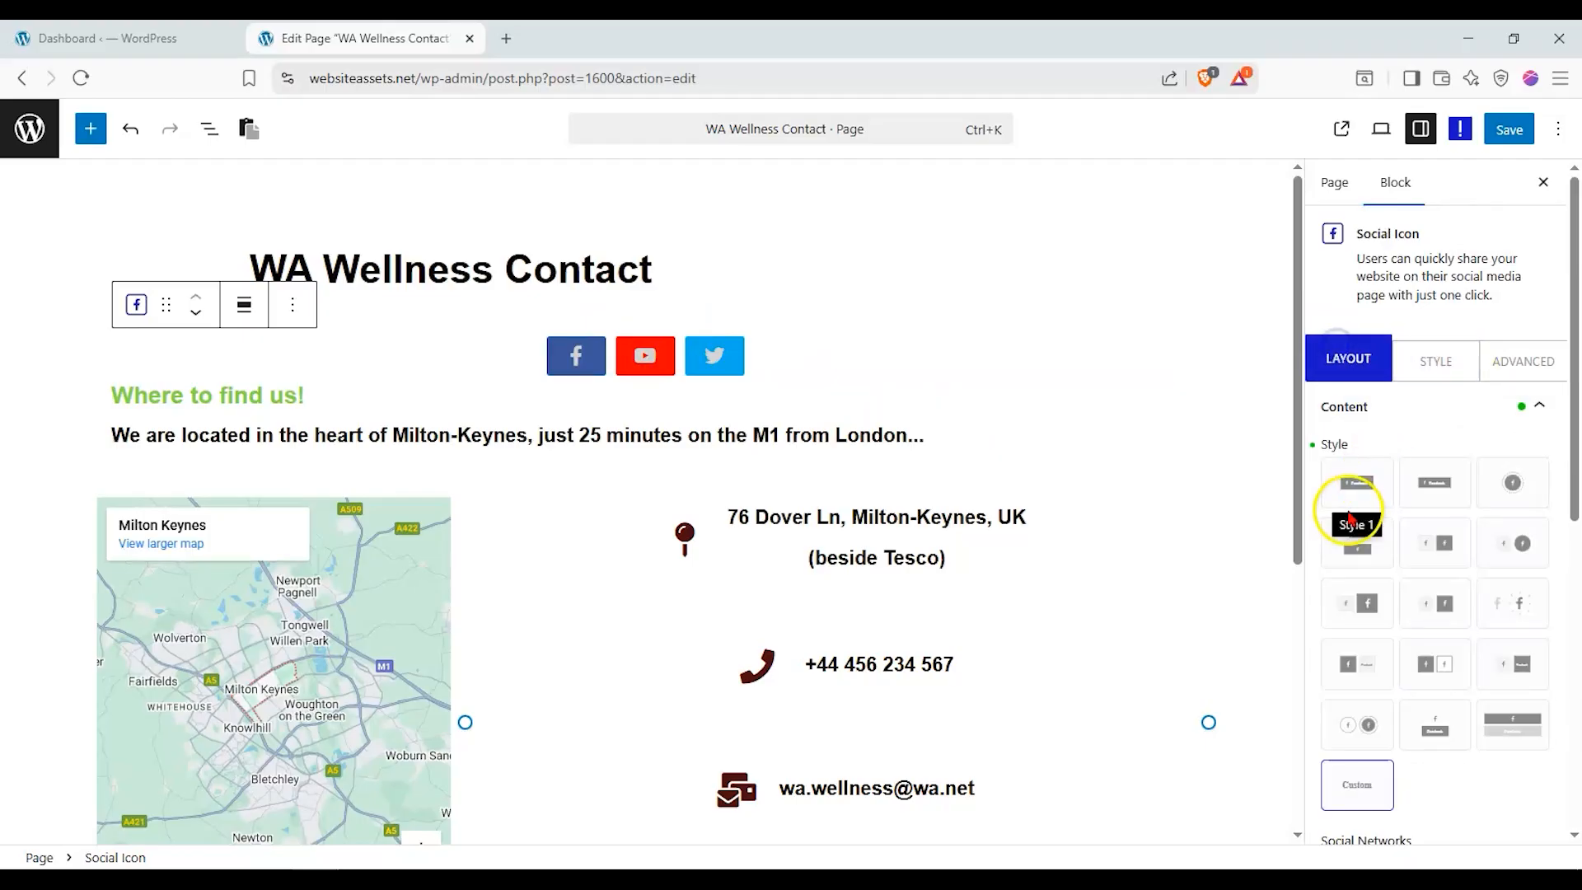
left_click(1442, 482)
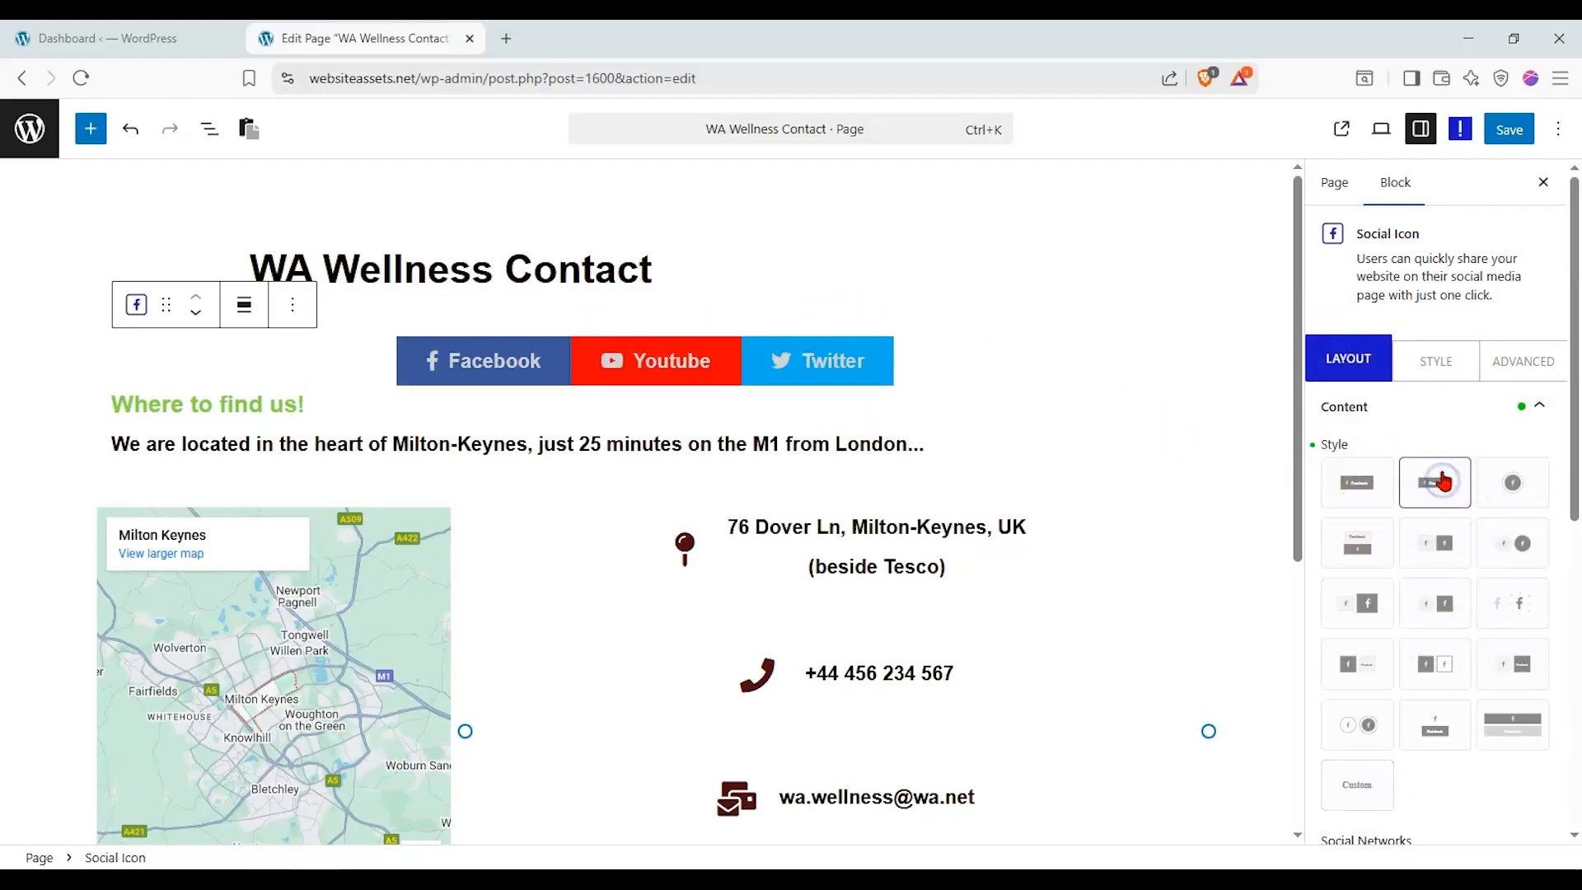
left_click(1373, 496)
left_click(1455, 489)
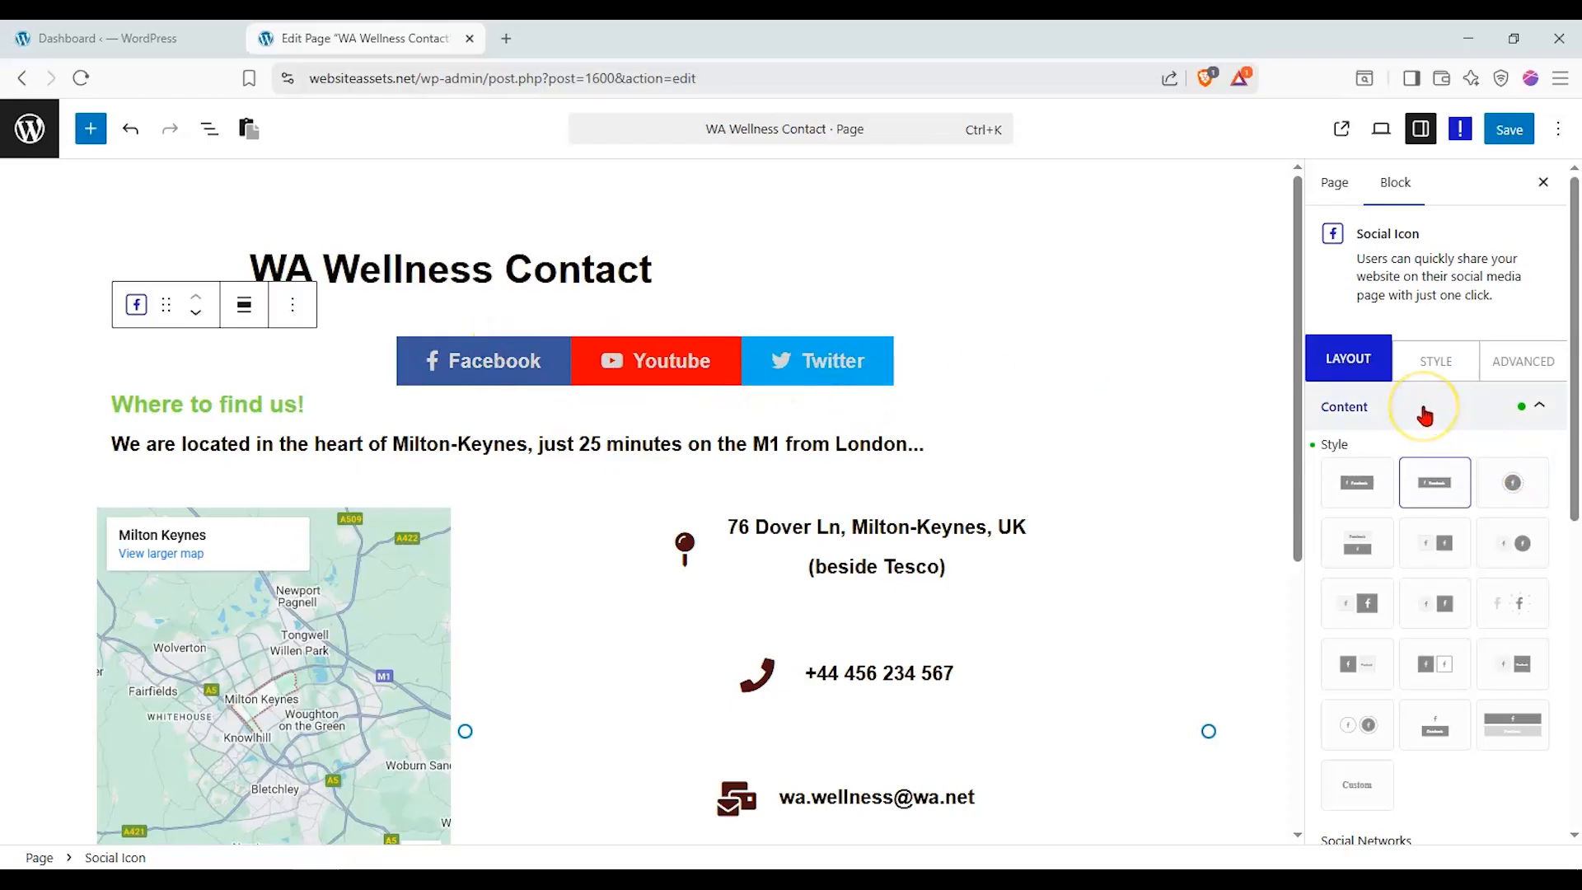
Move the Facebook network below Youtube in the block's list of social networks
scroll(1413, 437, "down", 4)
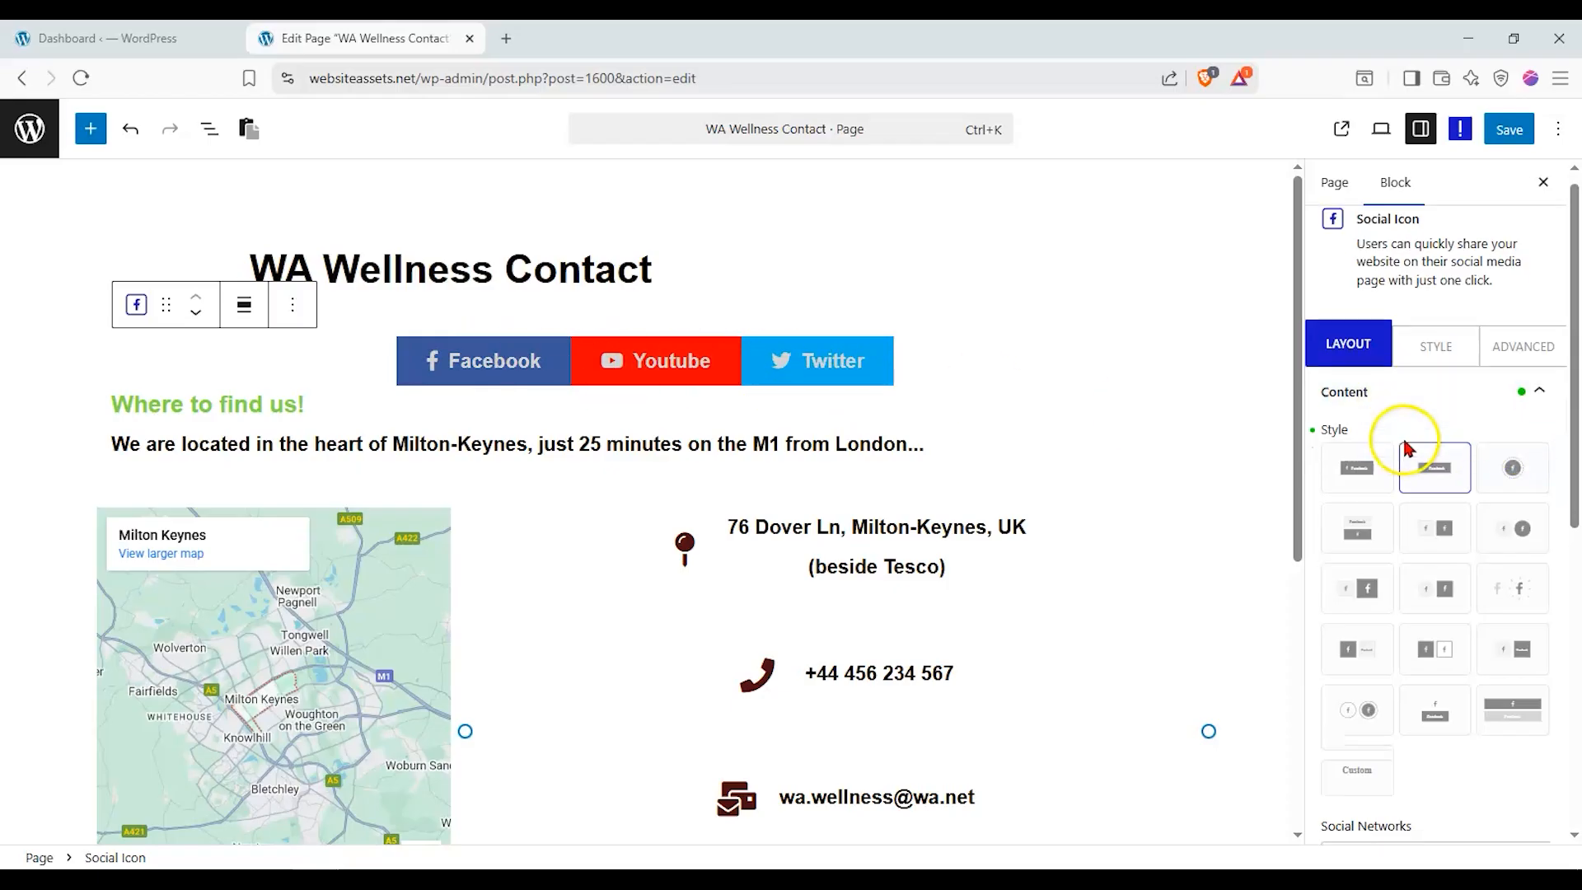
scroll(1434, 494, "up", 1)
scroll(1417, 577, "down", 1)
scroll(1405, 589, "up", 1)
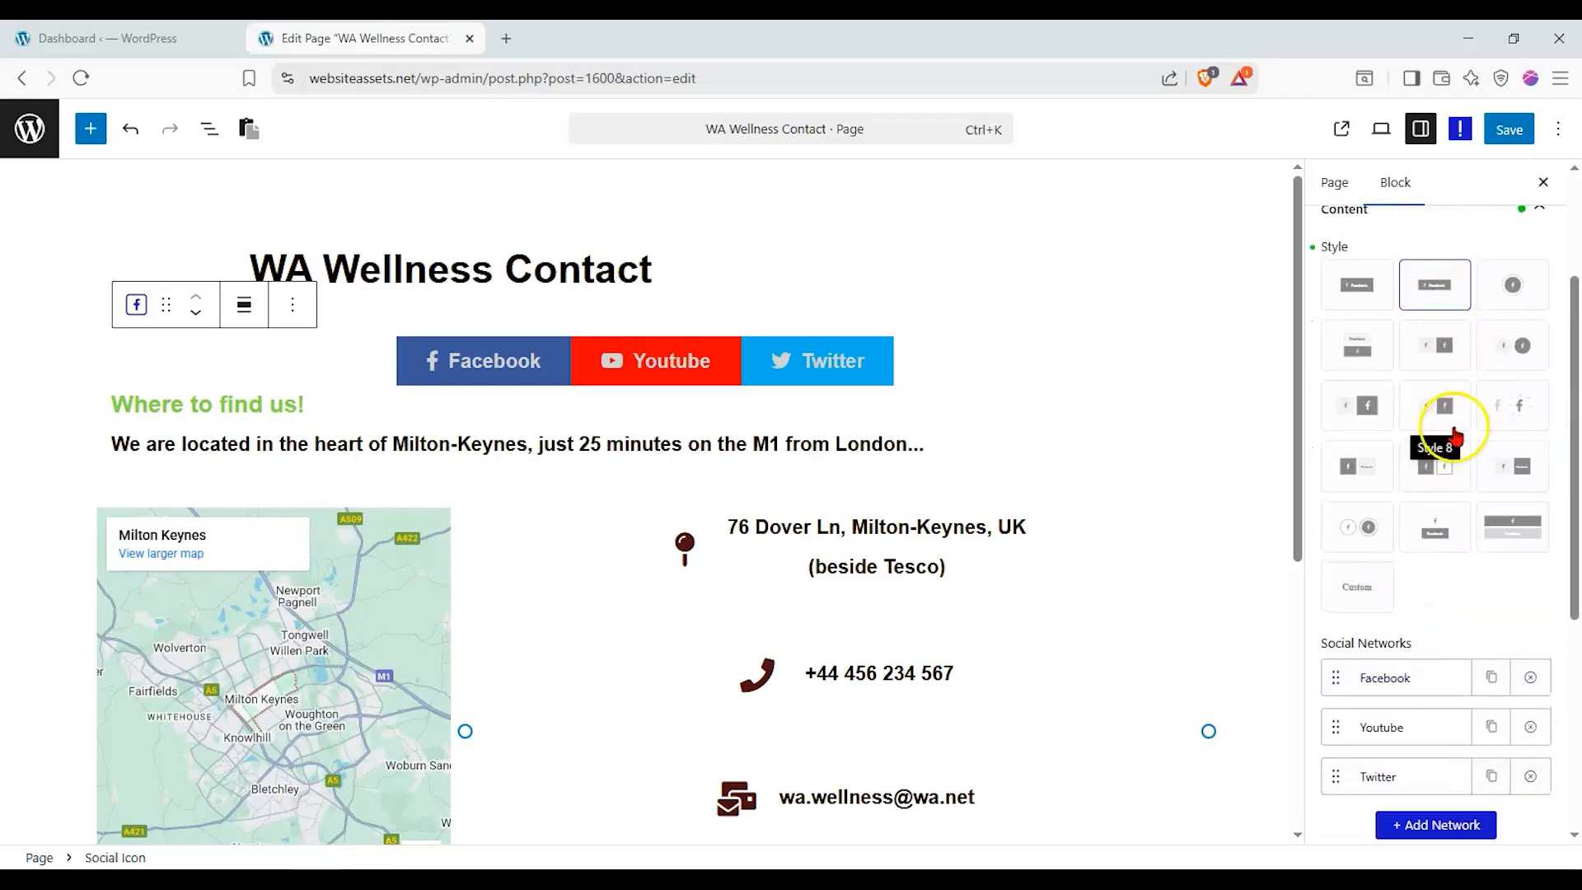
scroll(1401, 593, "down", 1)
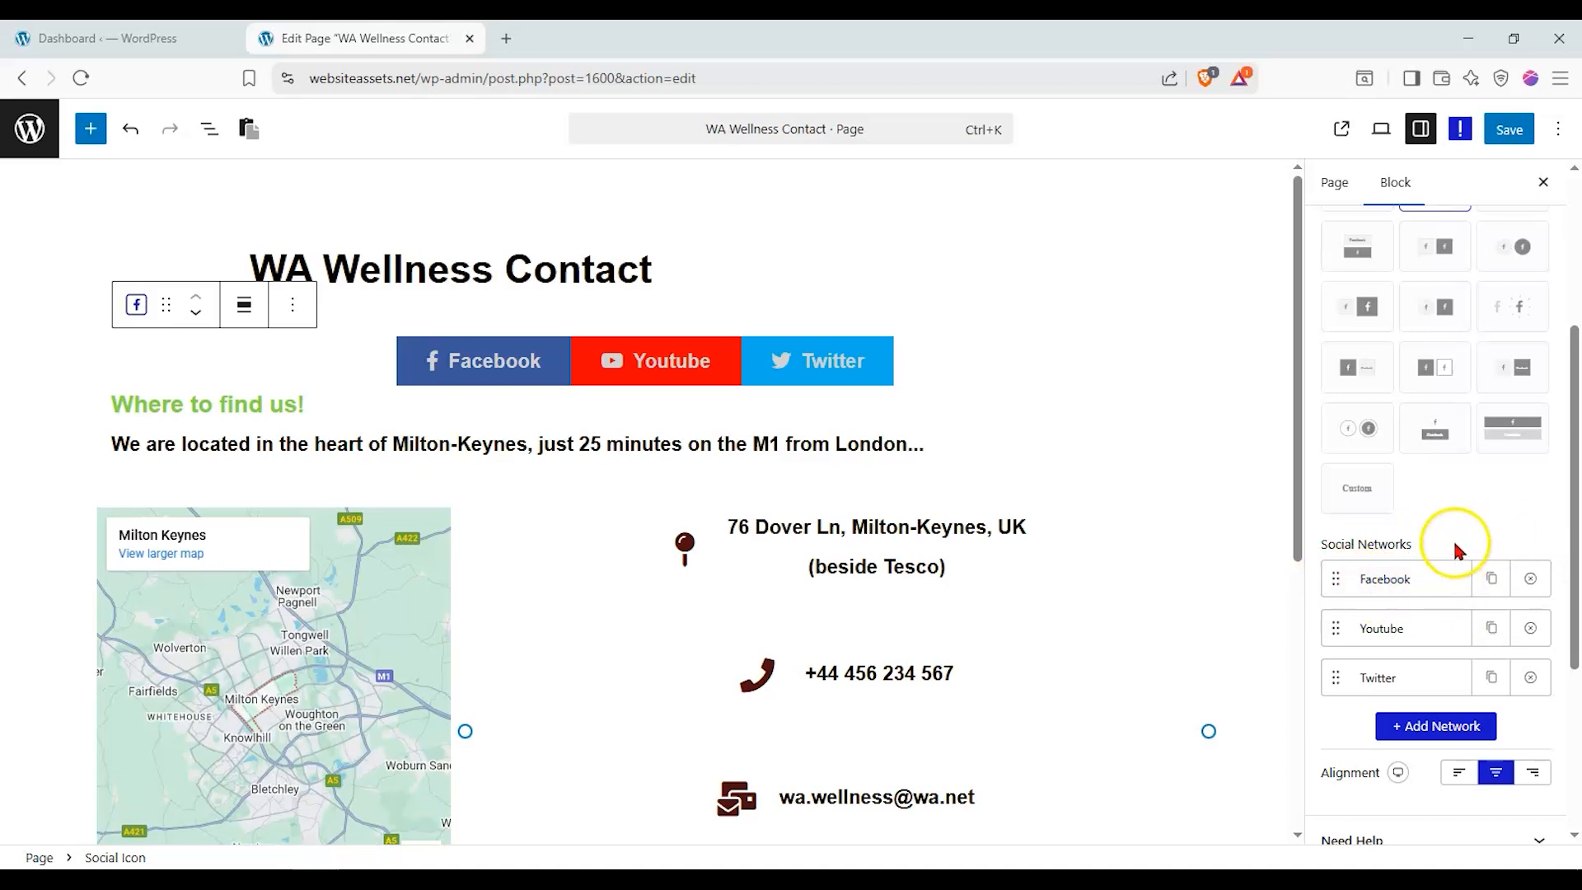
left_click_drag(1337, 586, 1341, 669)
left_click(1492, 580)
left_click(1530, 680)
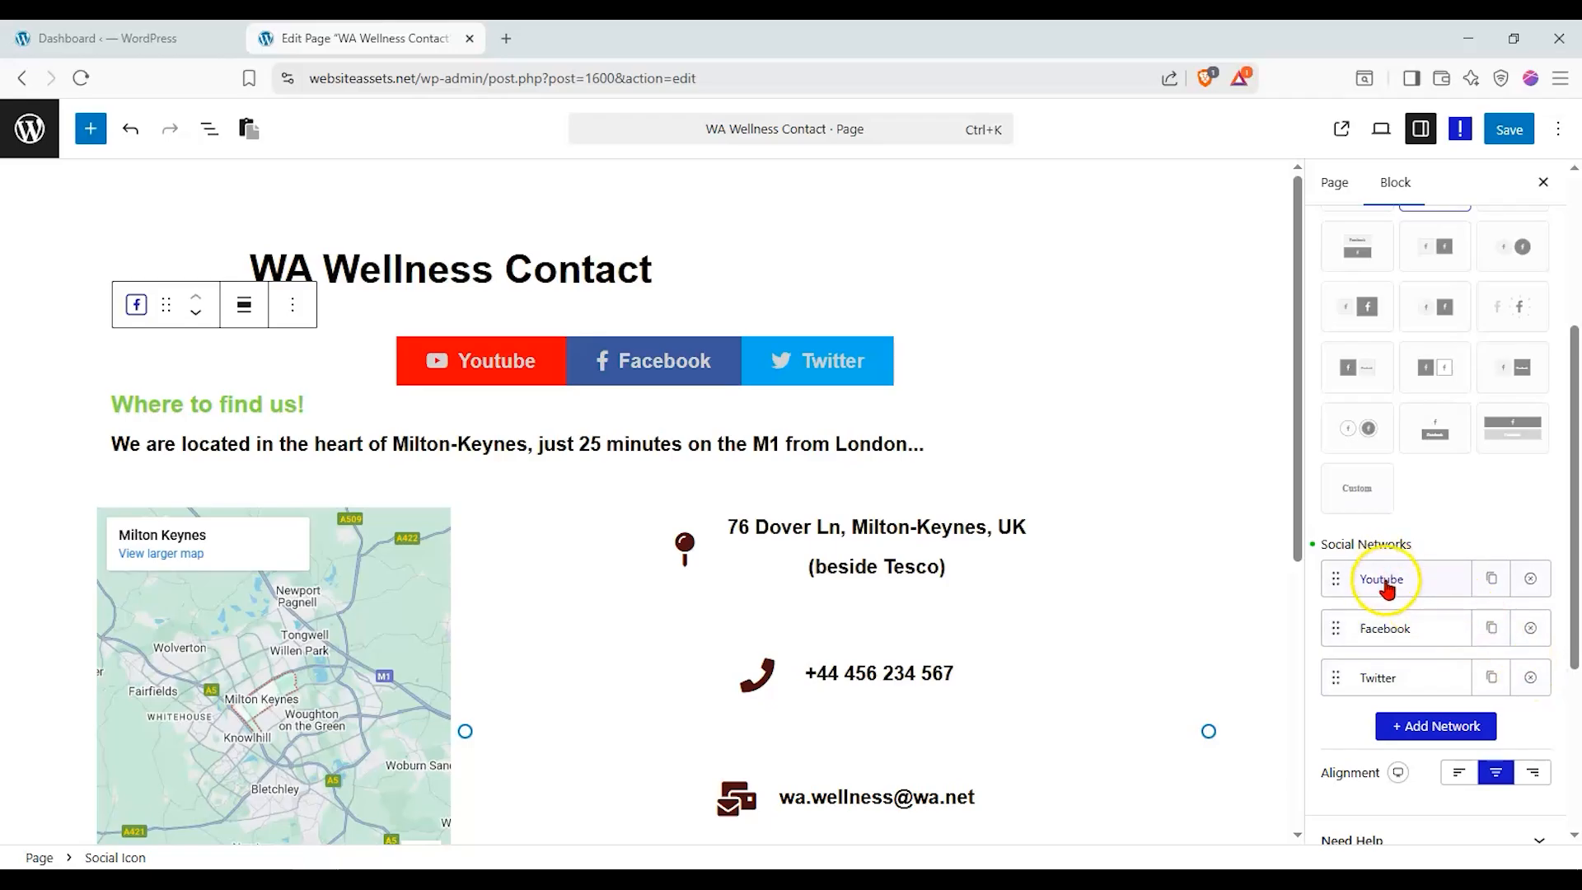
Check the Youtube network's settings, and move the Twitter network to first place in the list
left_click(1386, 583)
scroll(1368, 630, "down", 1)
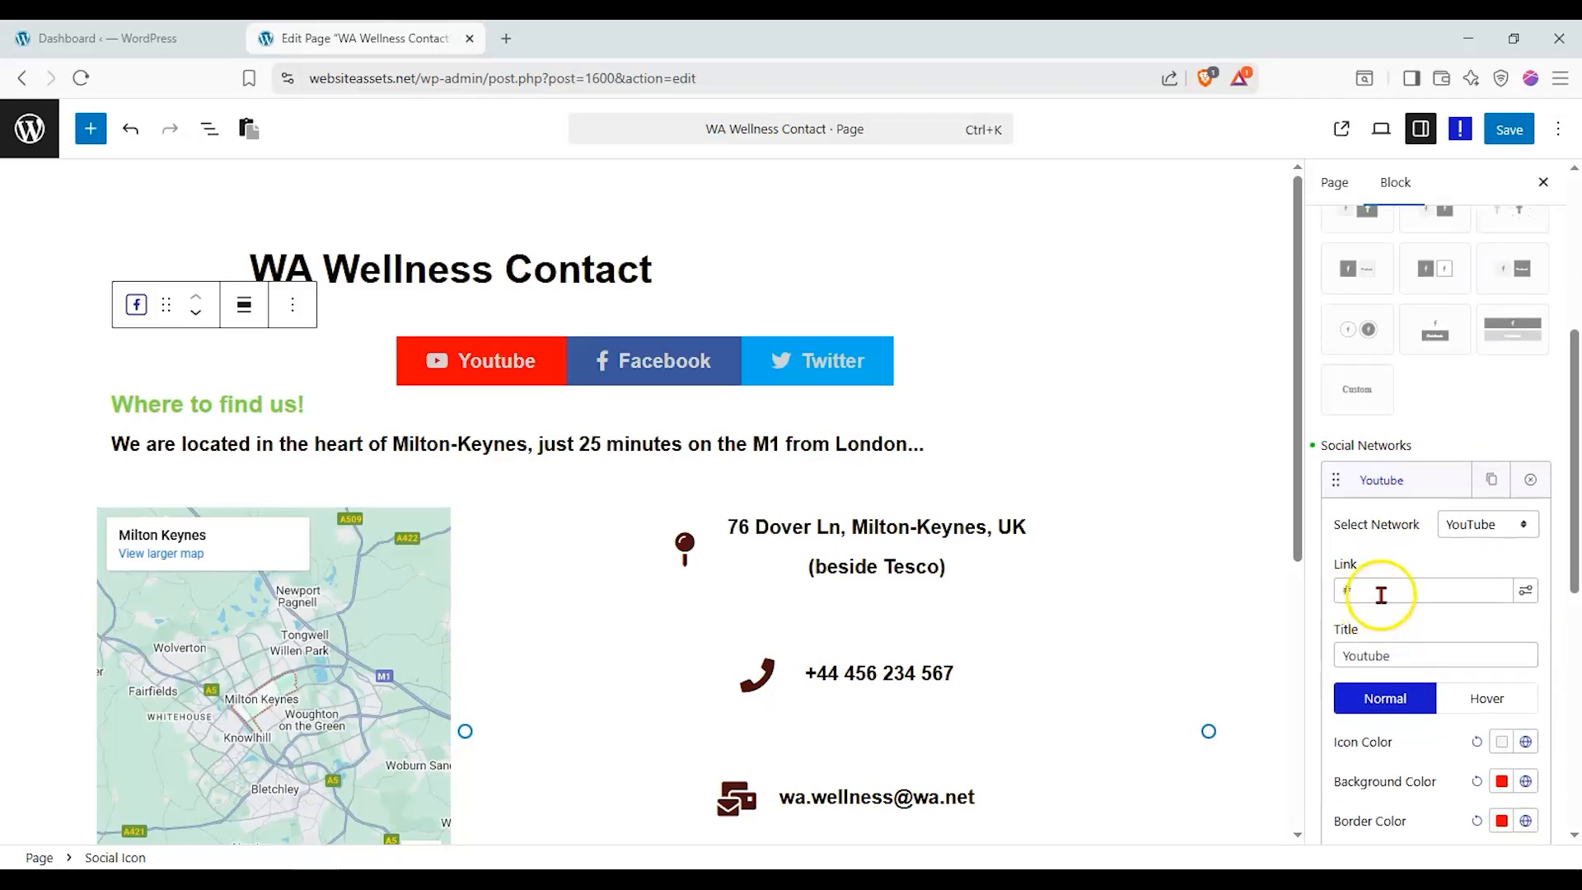
left_click(1400, 490)
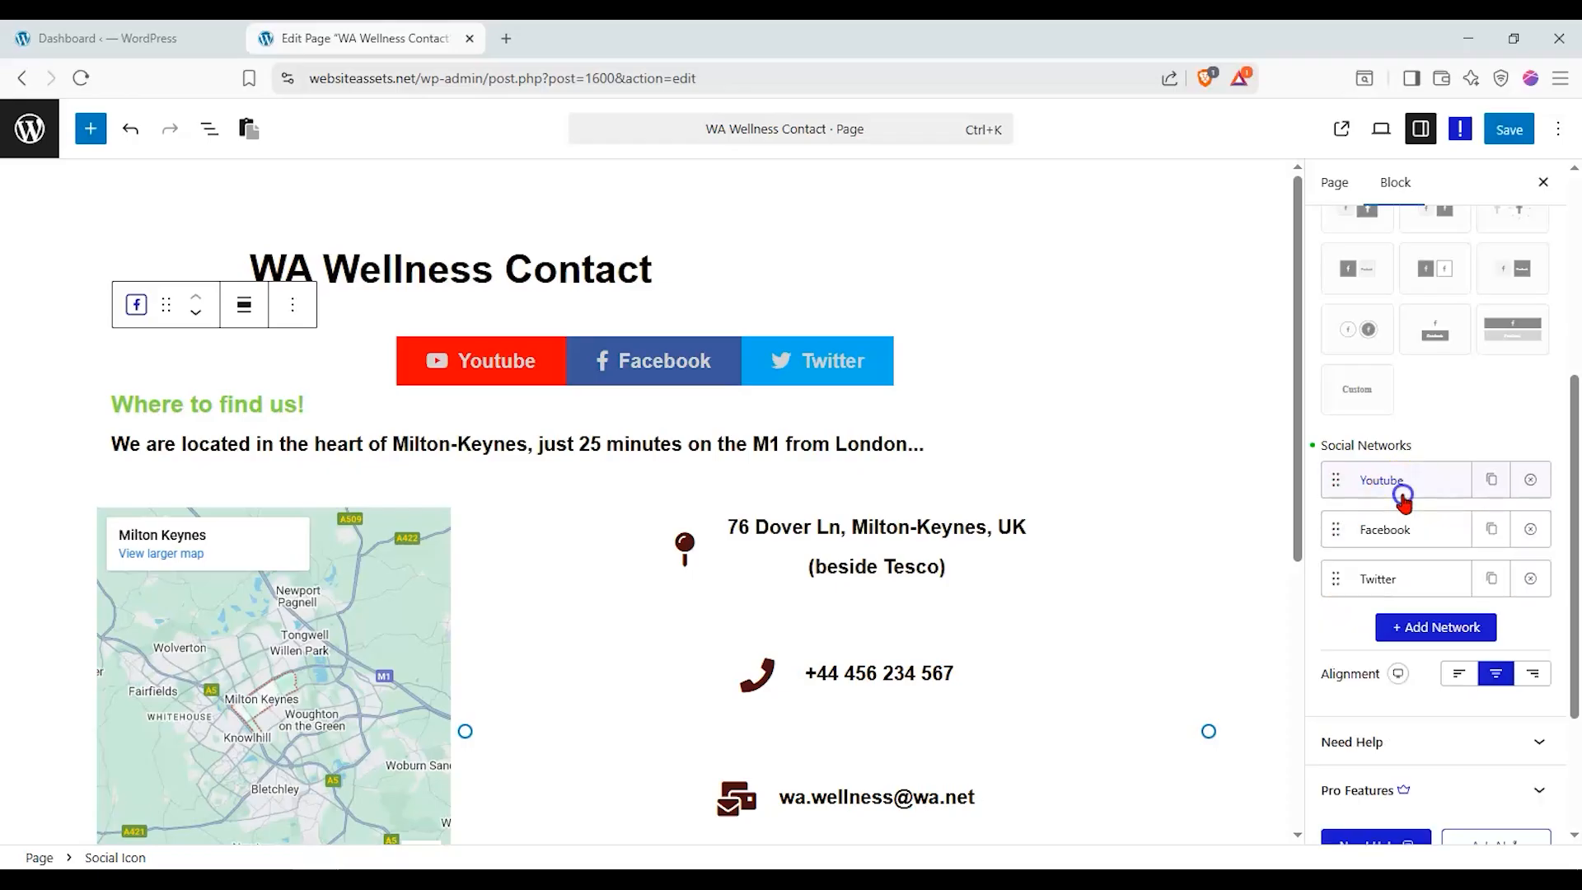
left_click_drag(1336, 579, 1340, 484)
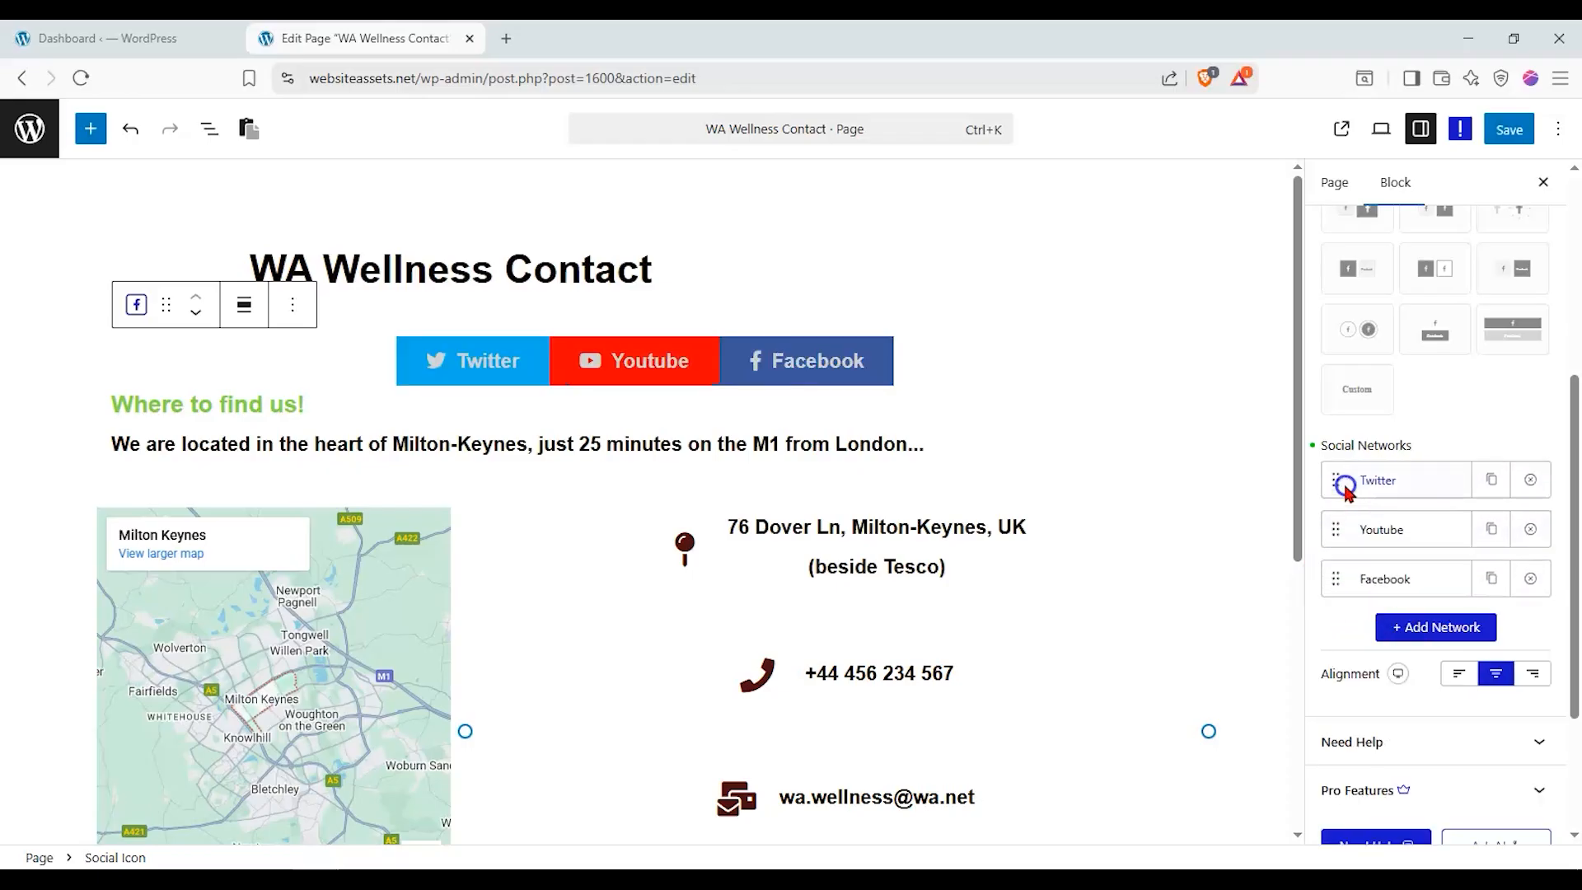
Try out Instagram, FourSquare, Flickr, DropBox, VK, Bandcamp and Telegram as the Twitter item's network
left_click(1396, 484)
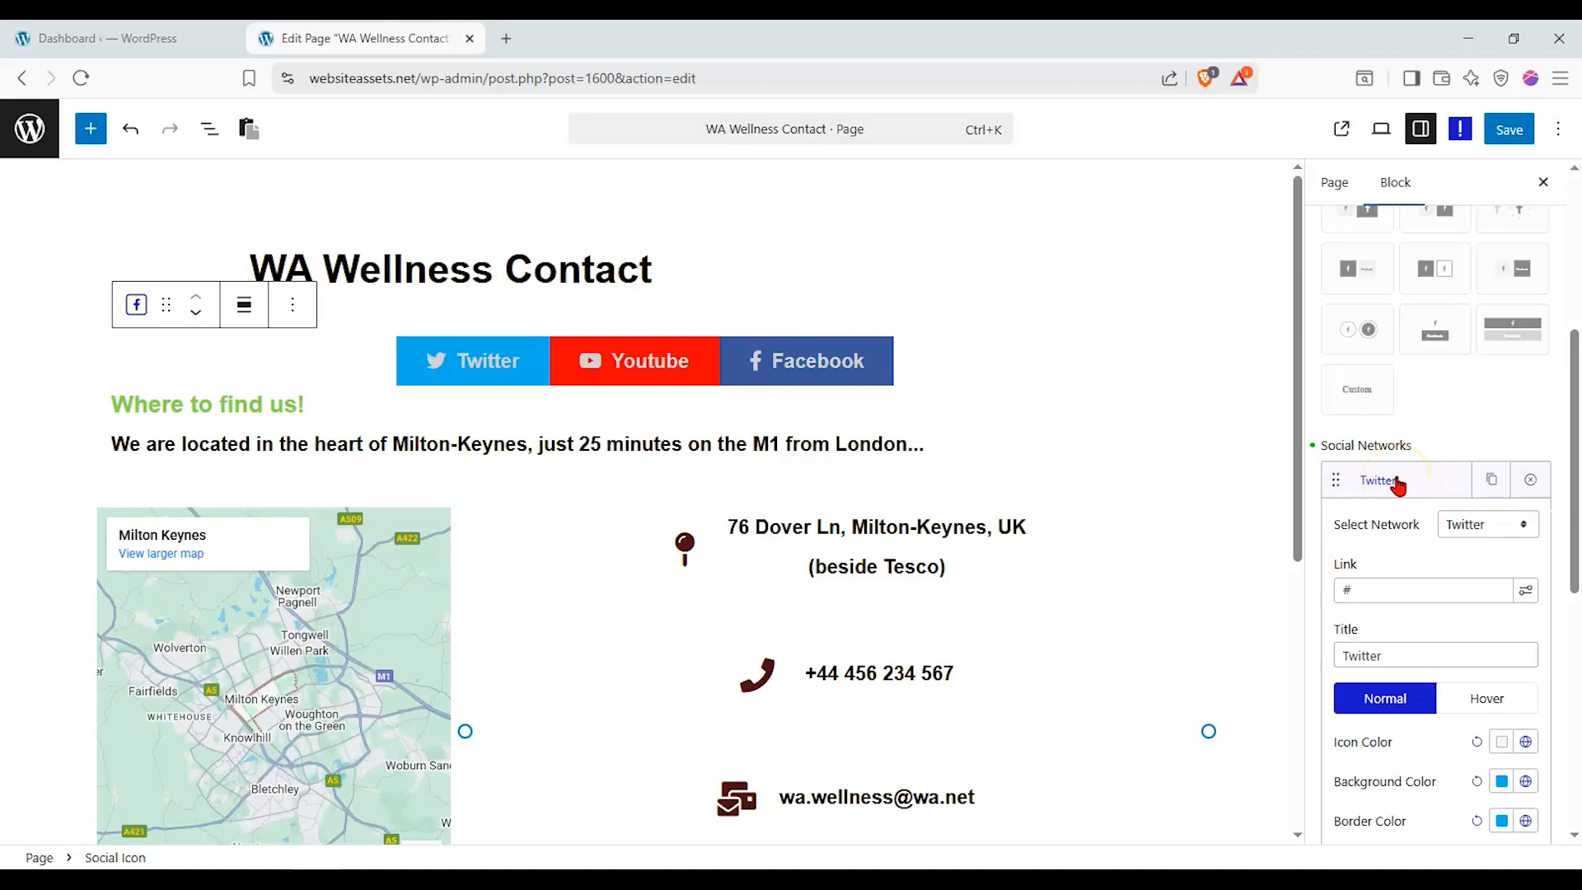
left_click(1463, 530)
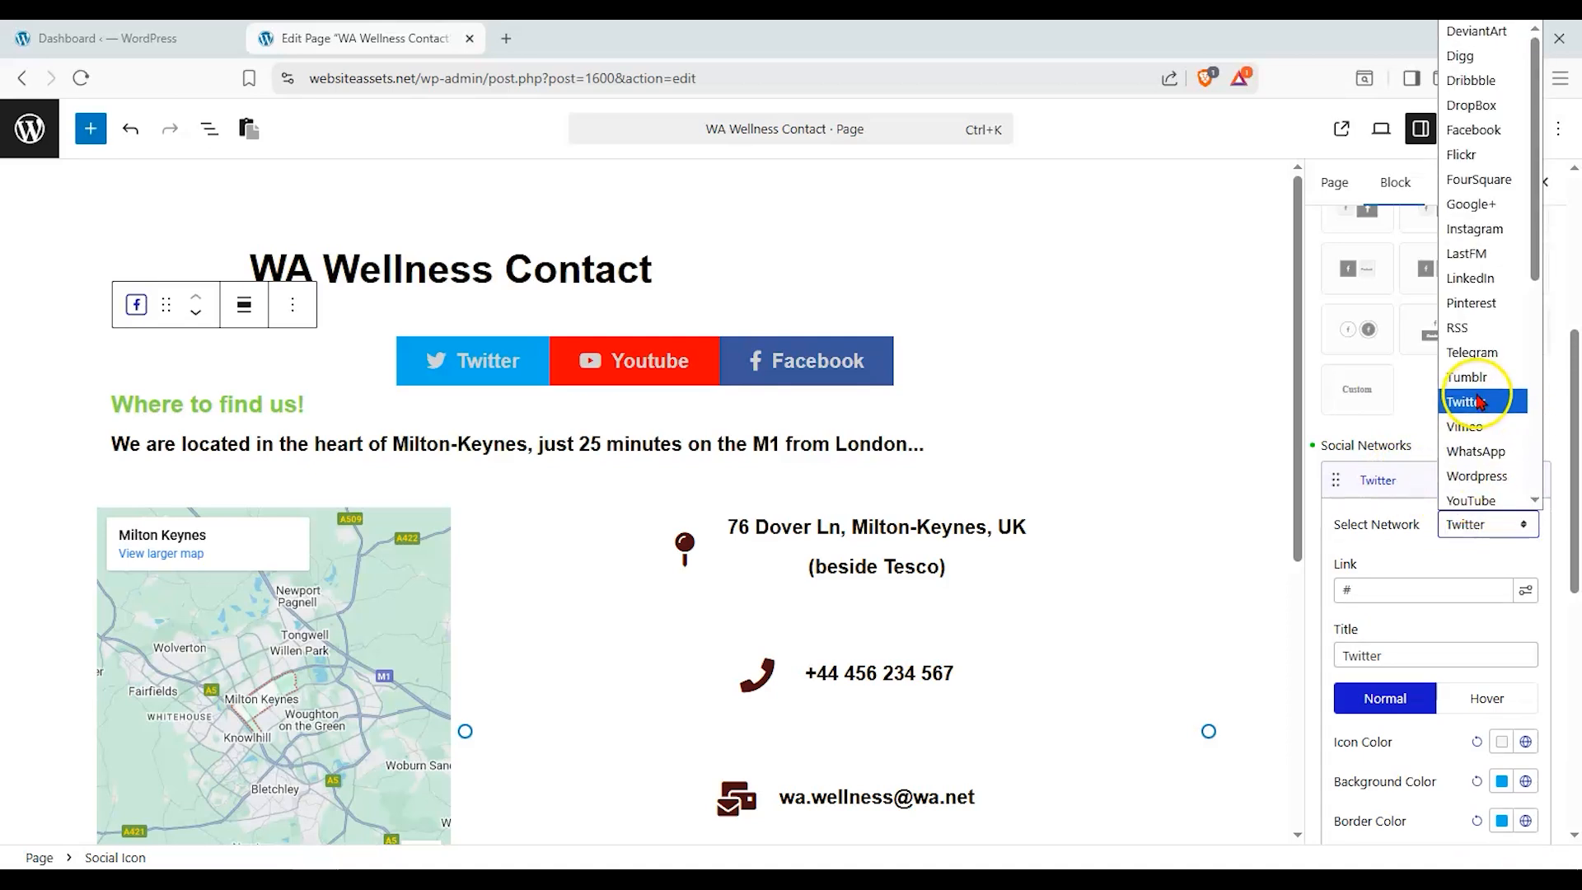
left_click(1497, 231)
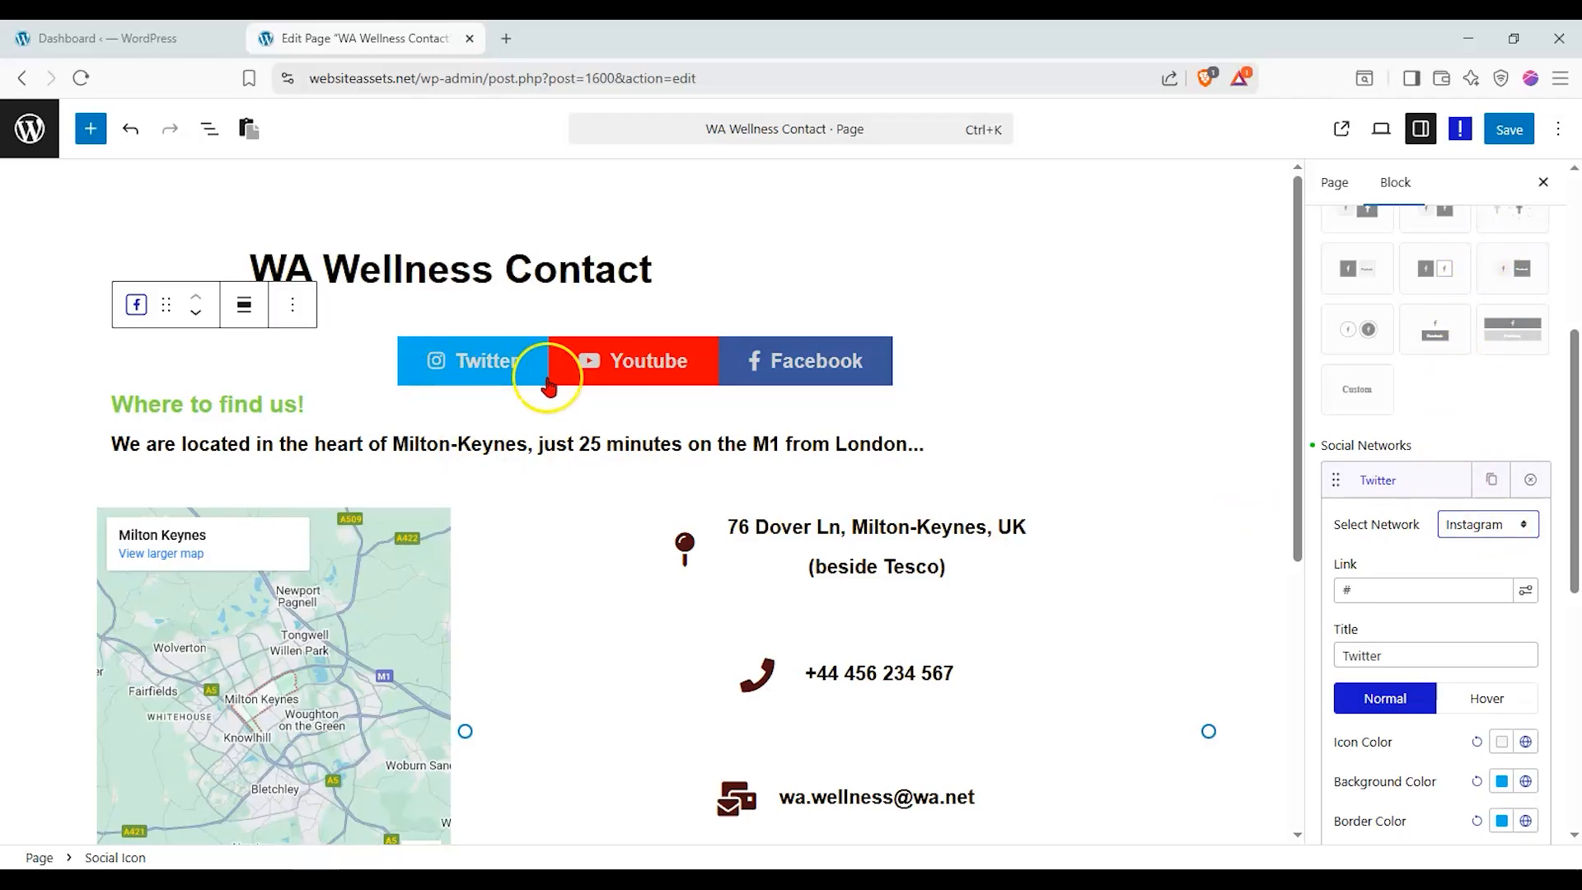
left_click(1487, 527)
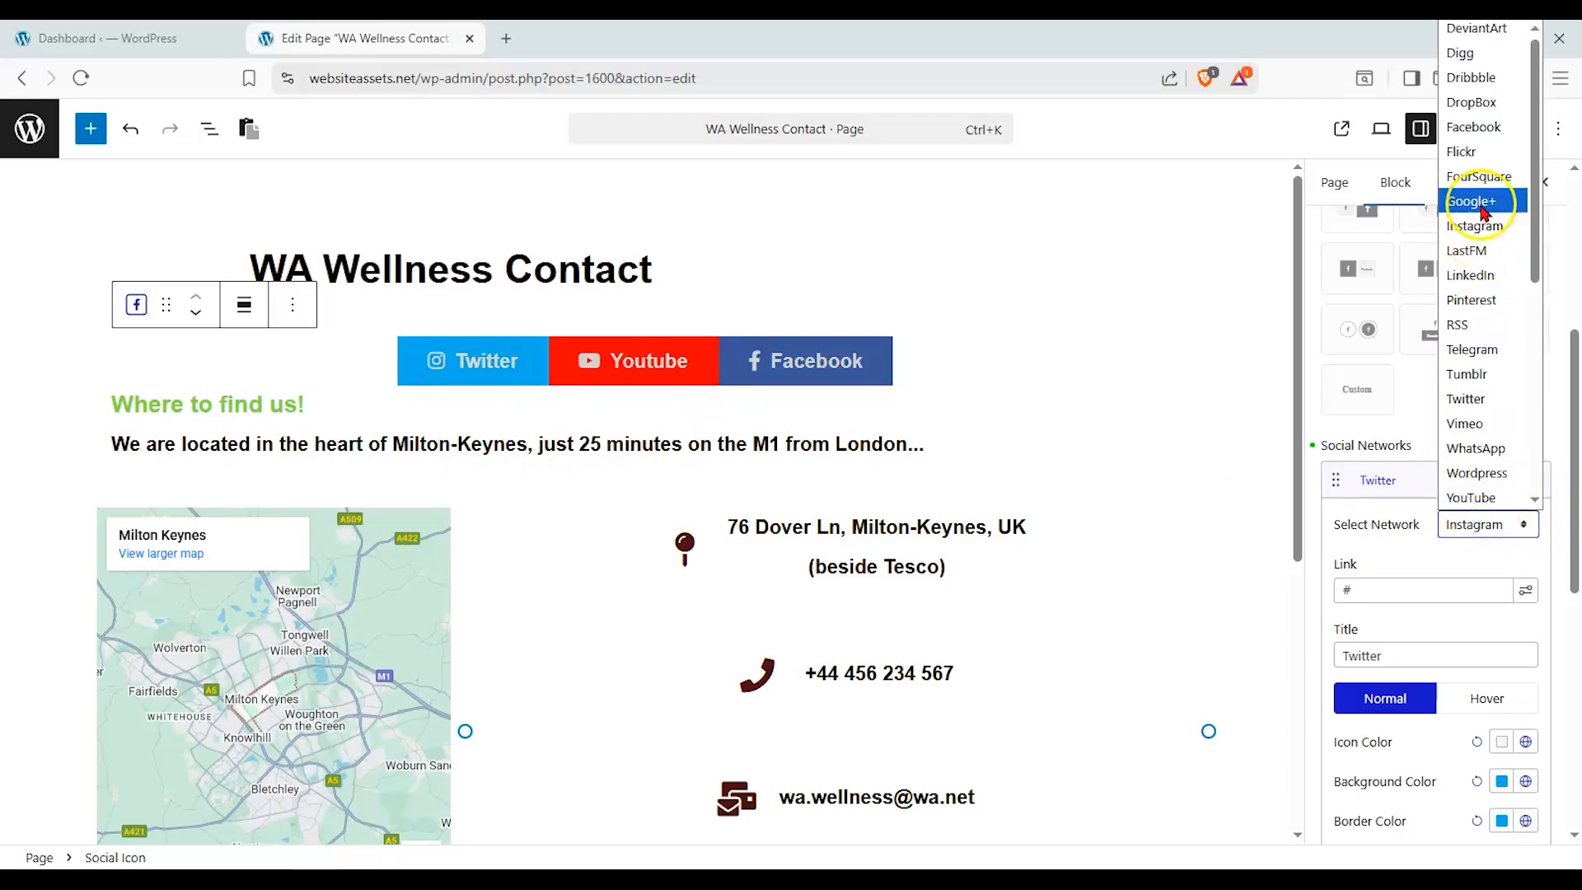
left_click(1481, 183)
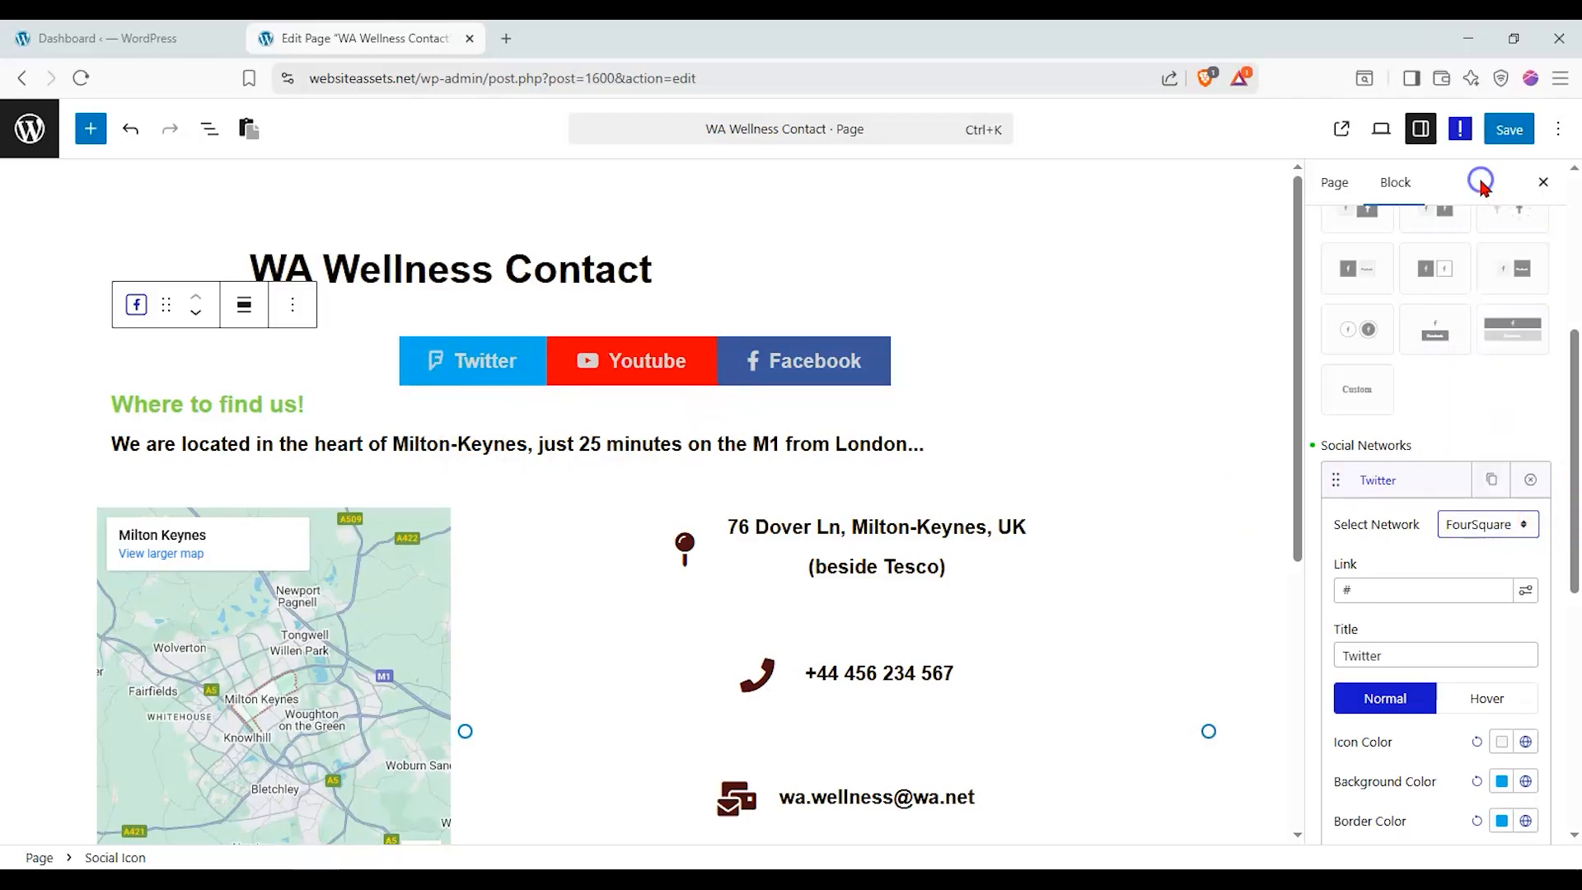
left_click(1495, 532)
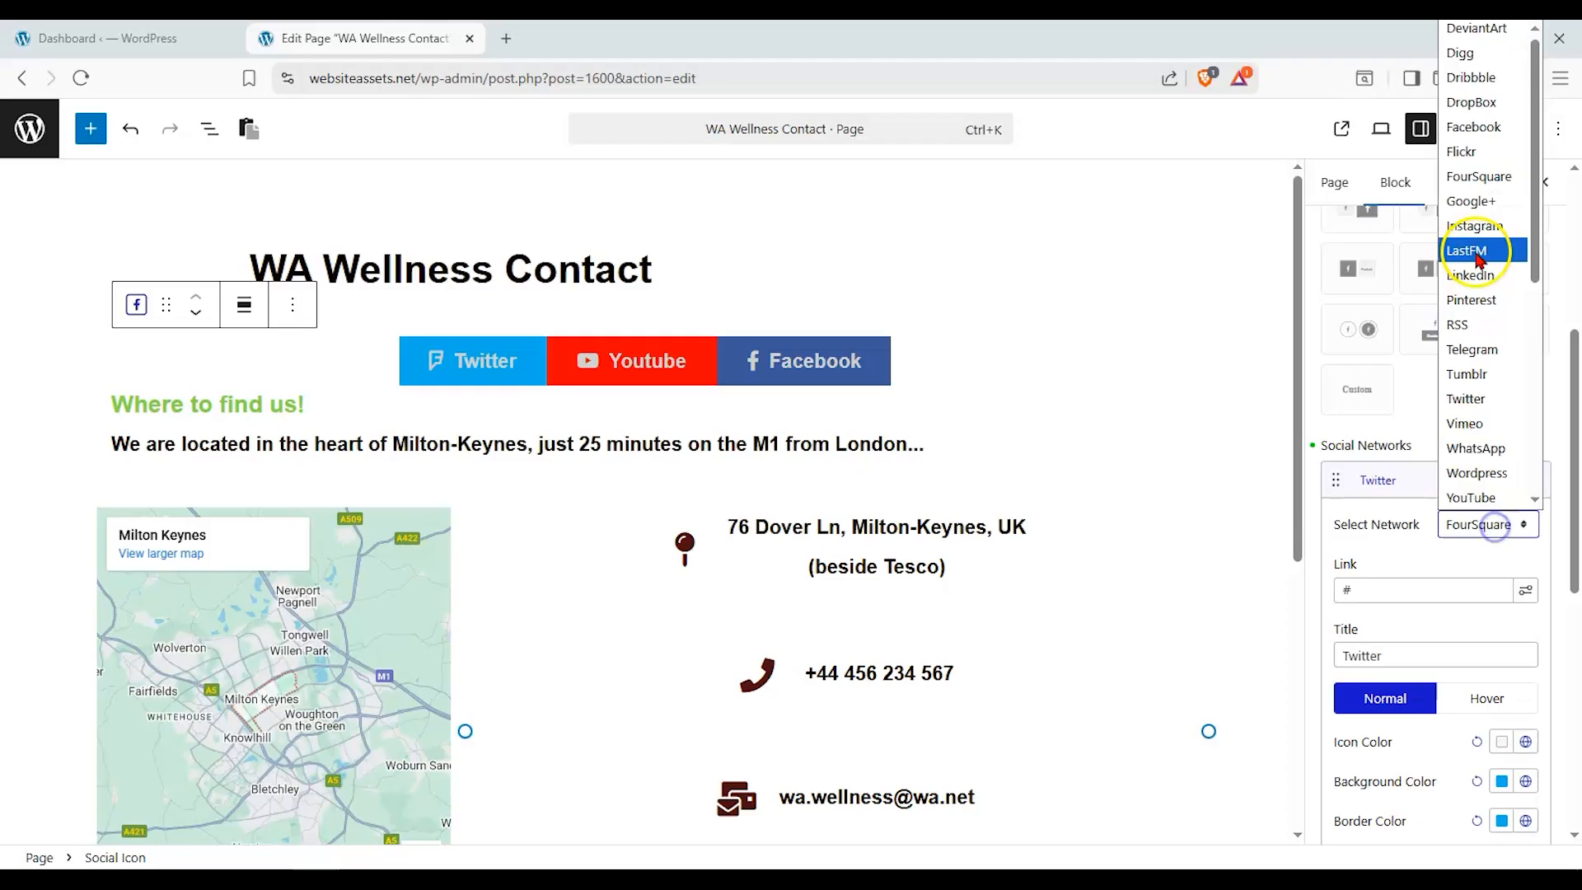
left_click(1465, 150)
left_click(1504, 536)
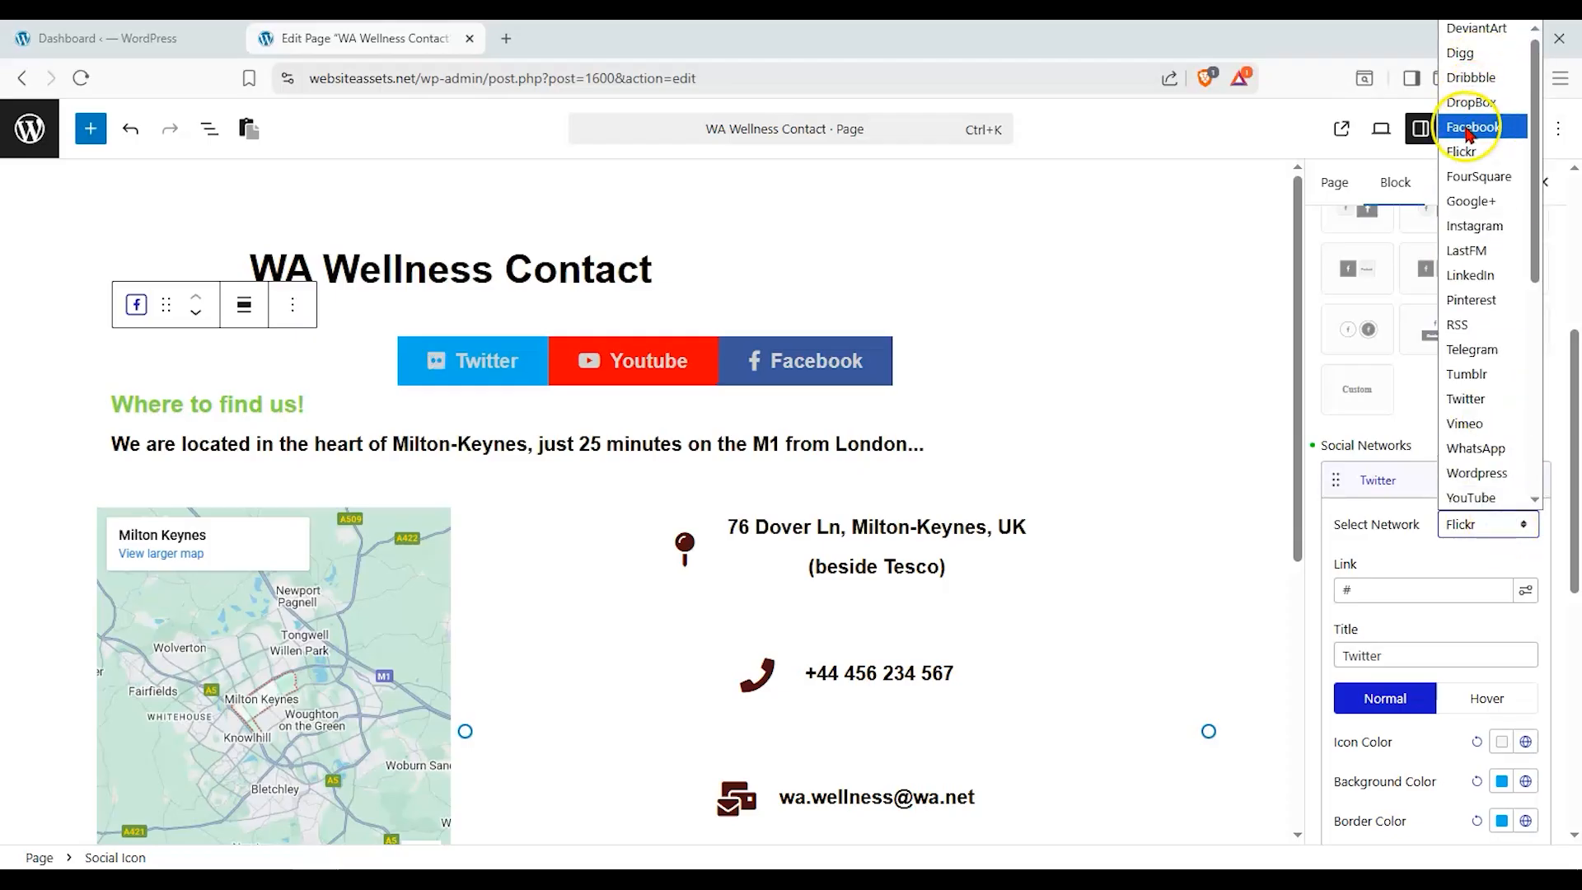
left_click(1475, 99)
left_click(1491, 524)
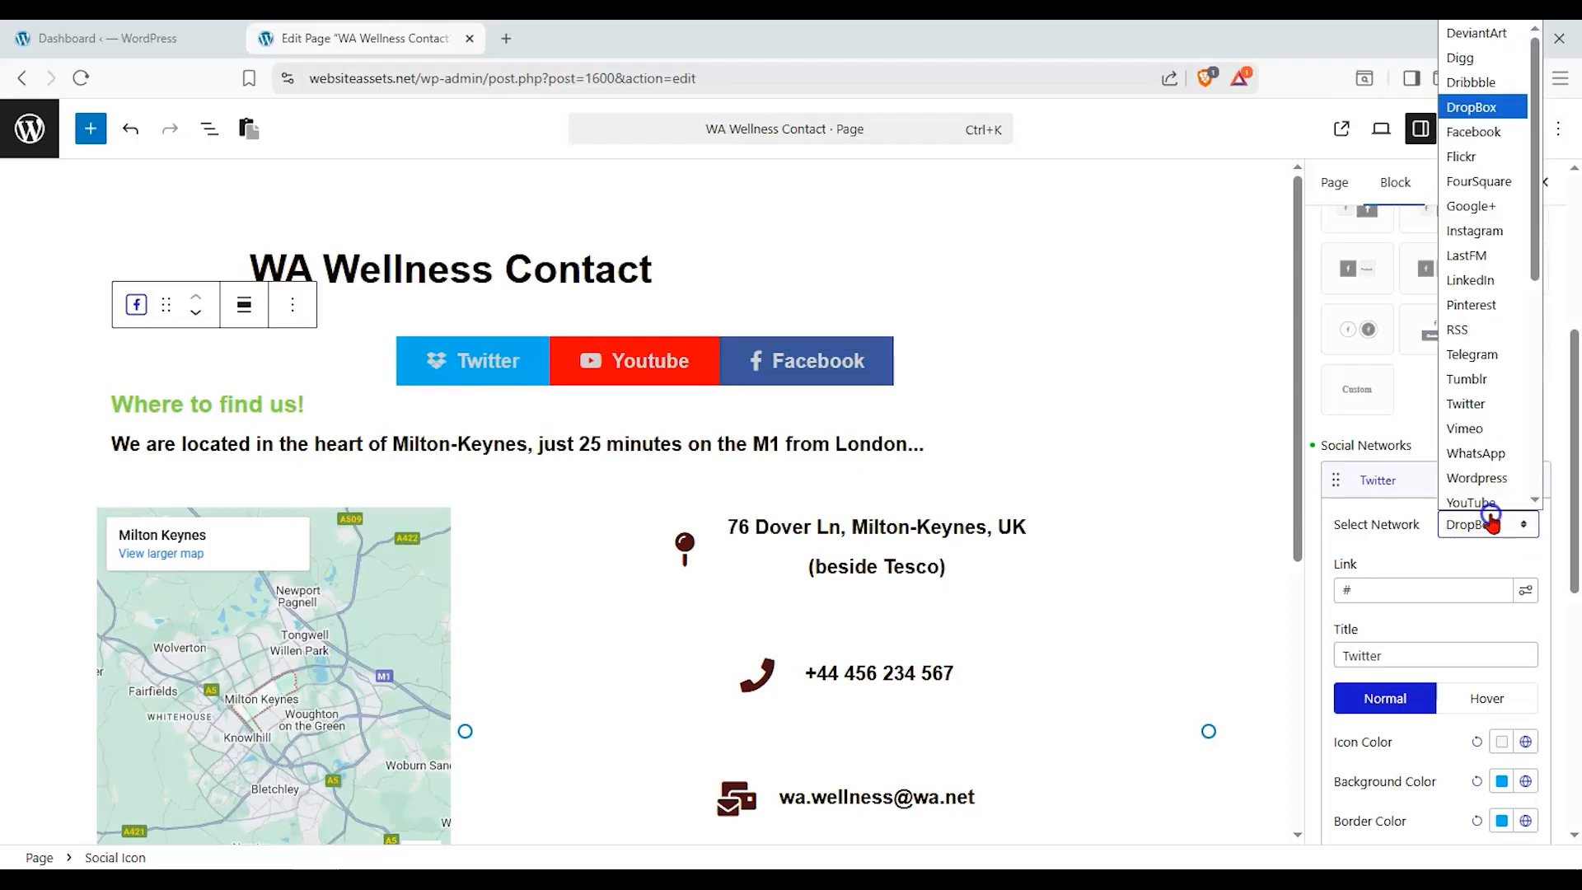
left_click(1481, 448)
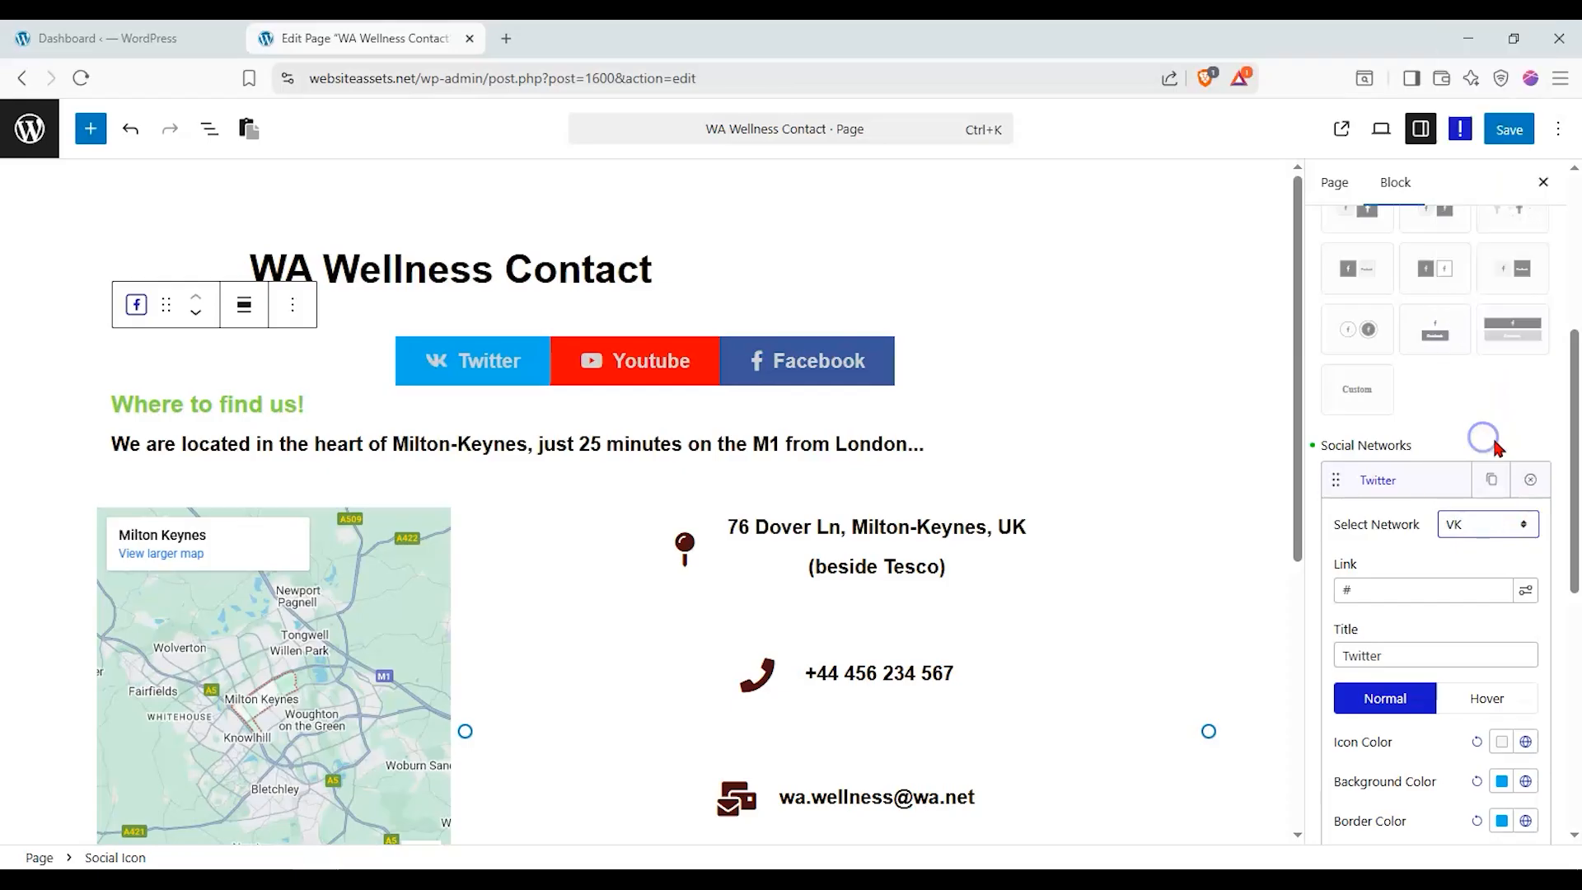
left_click(1508, 538)
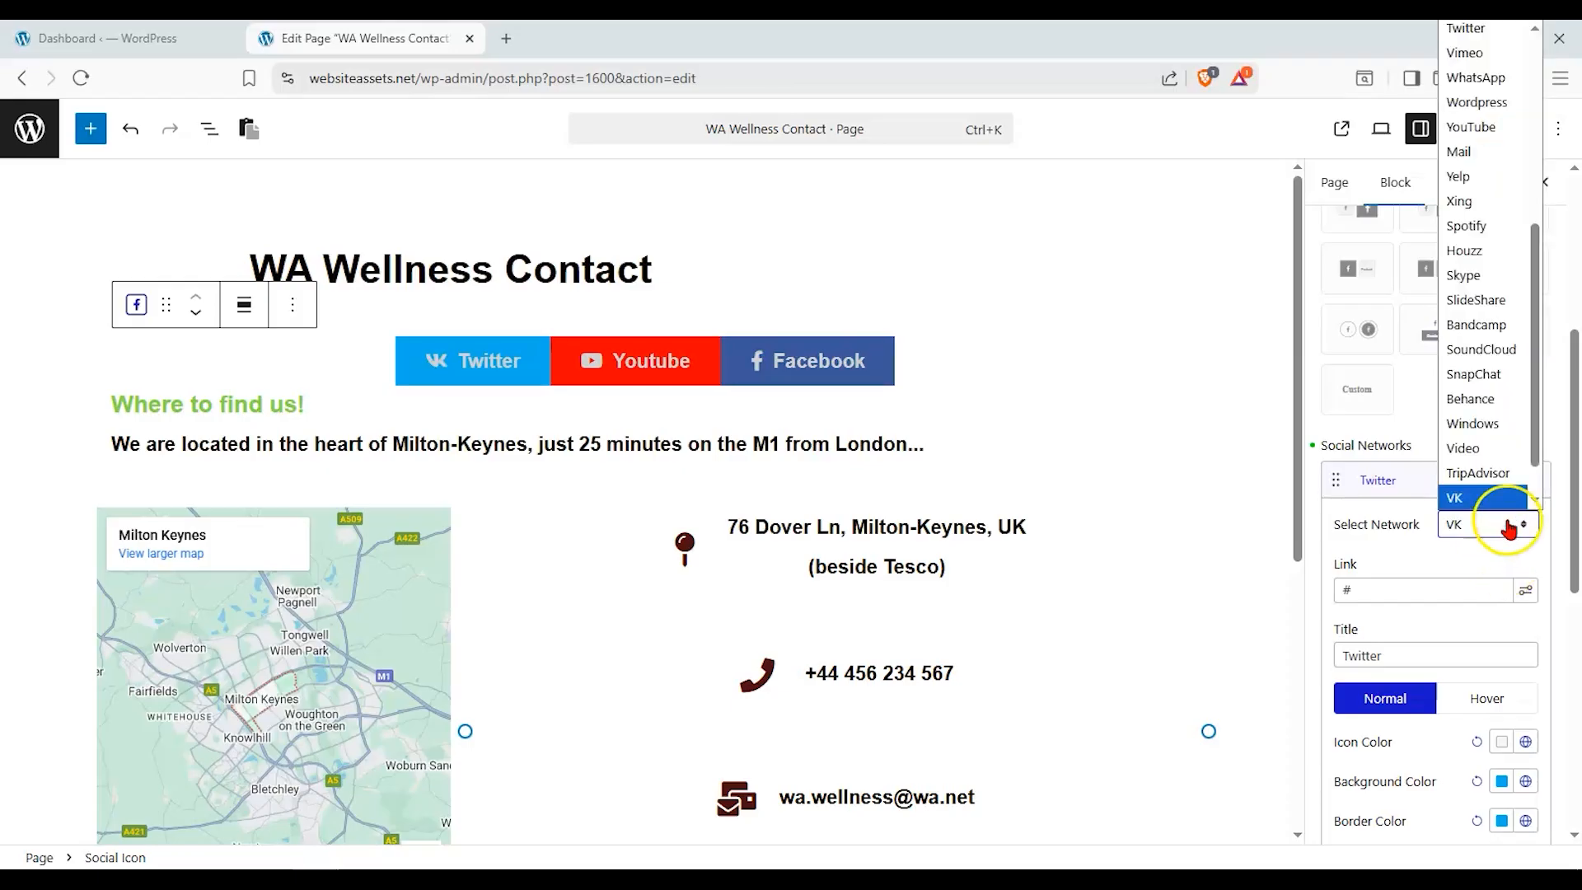
left_click(1491, 324)
left_click(1486, 524)
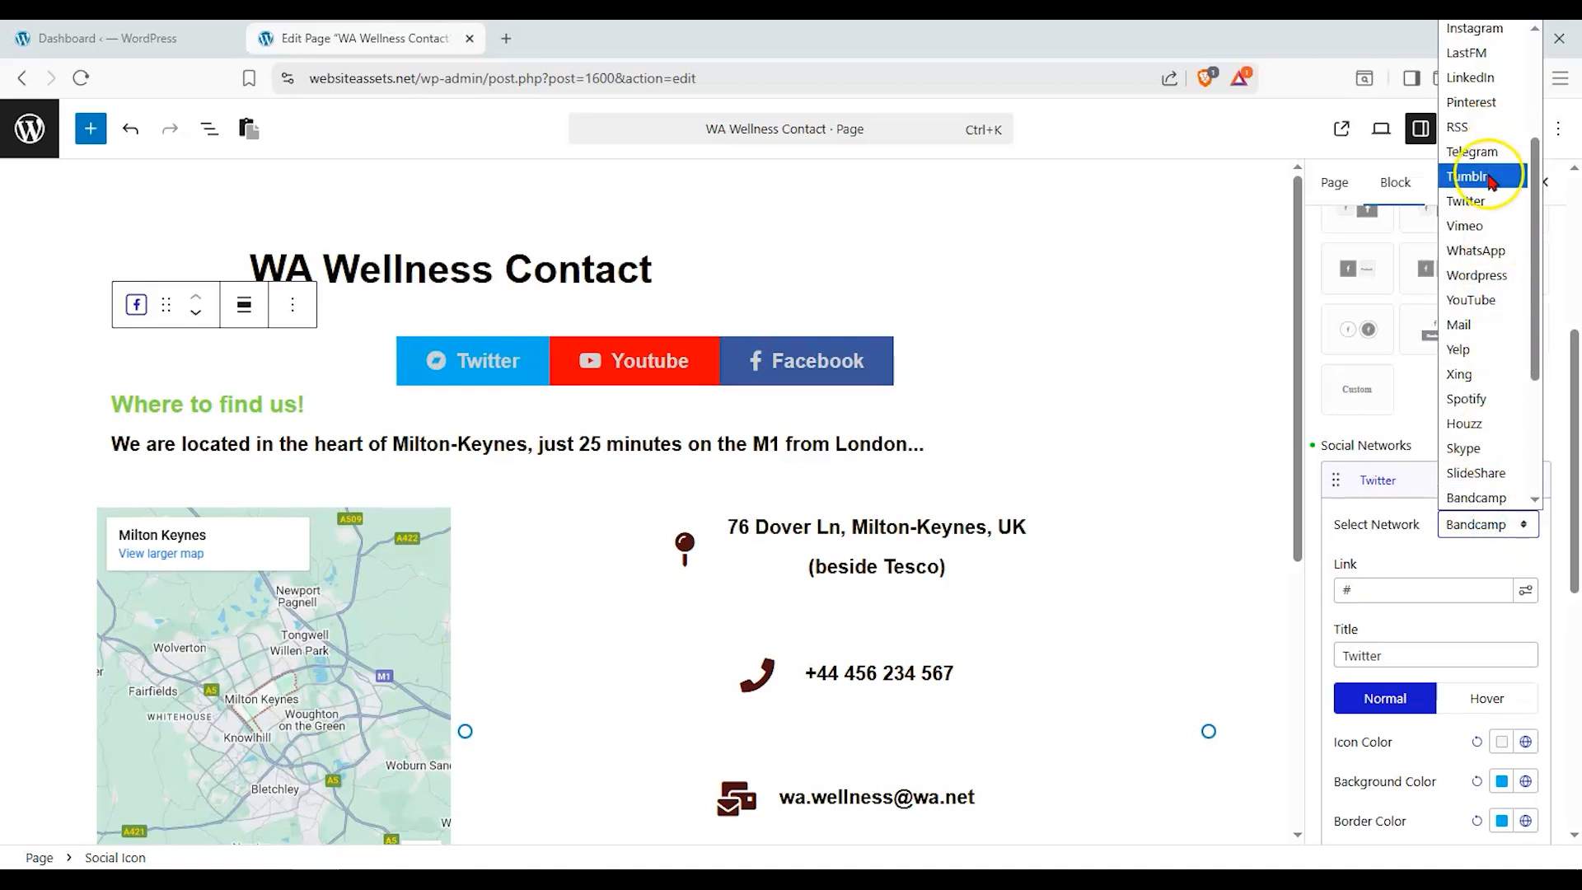
left_click(1474, 151)
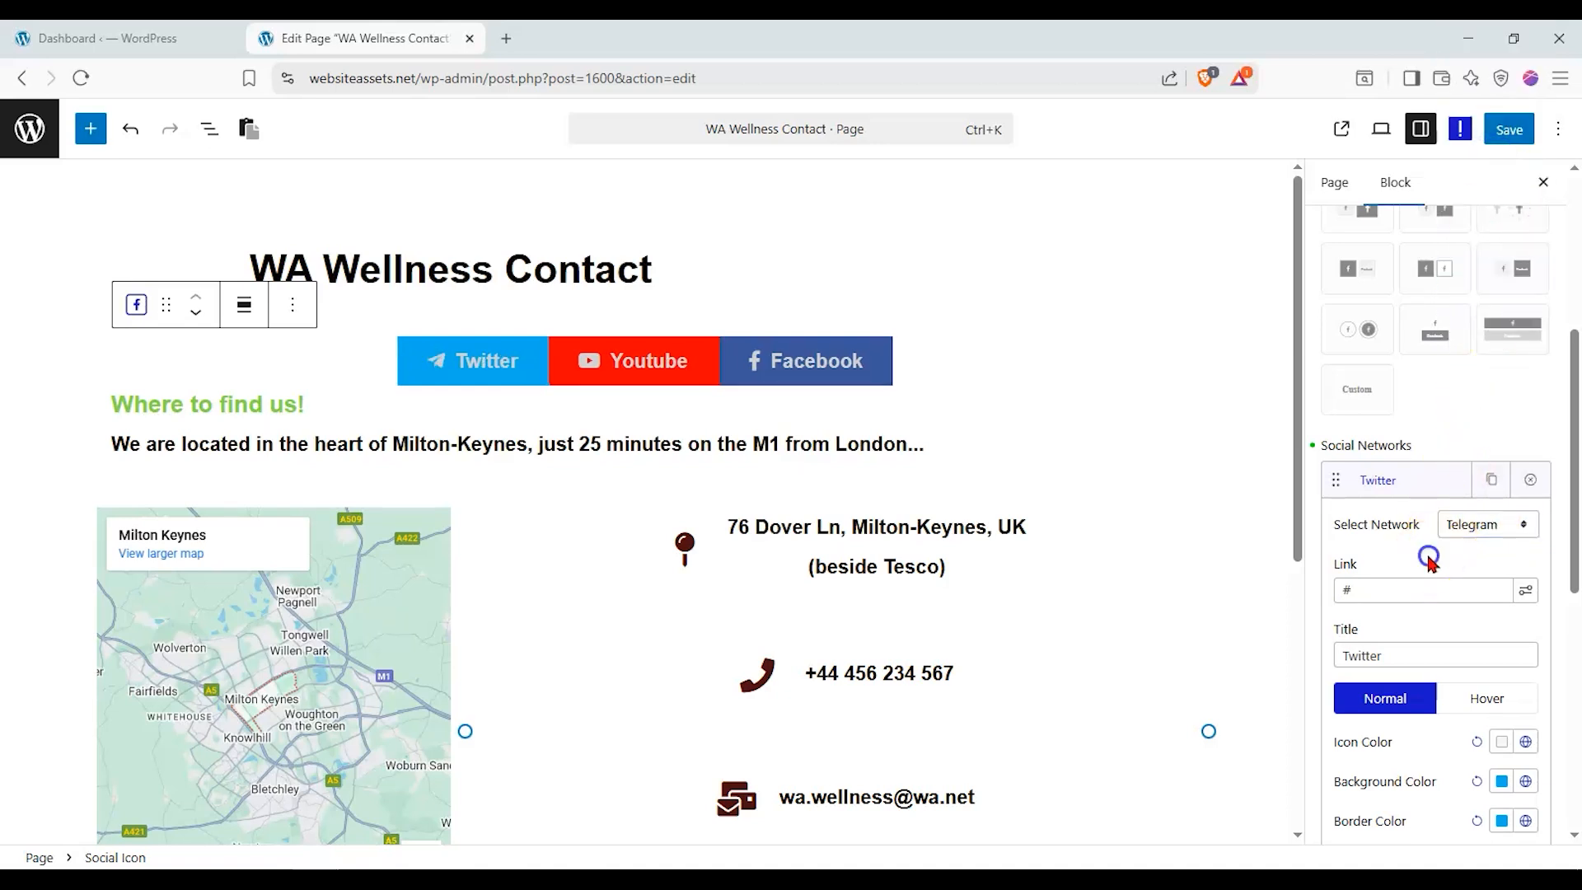
Review the Twitter item's link field, its new-window, nofollow and custom attribute options, and its title field
double_click(1504, 590)
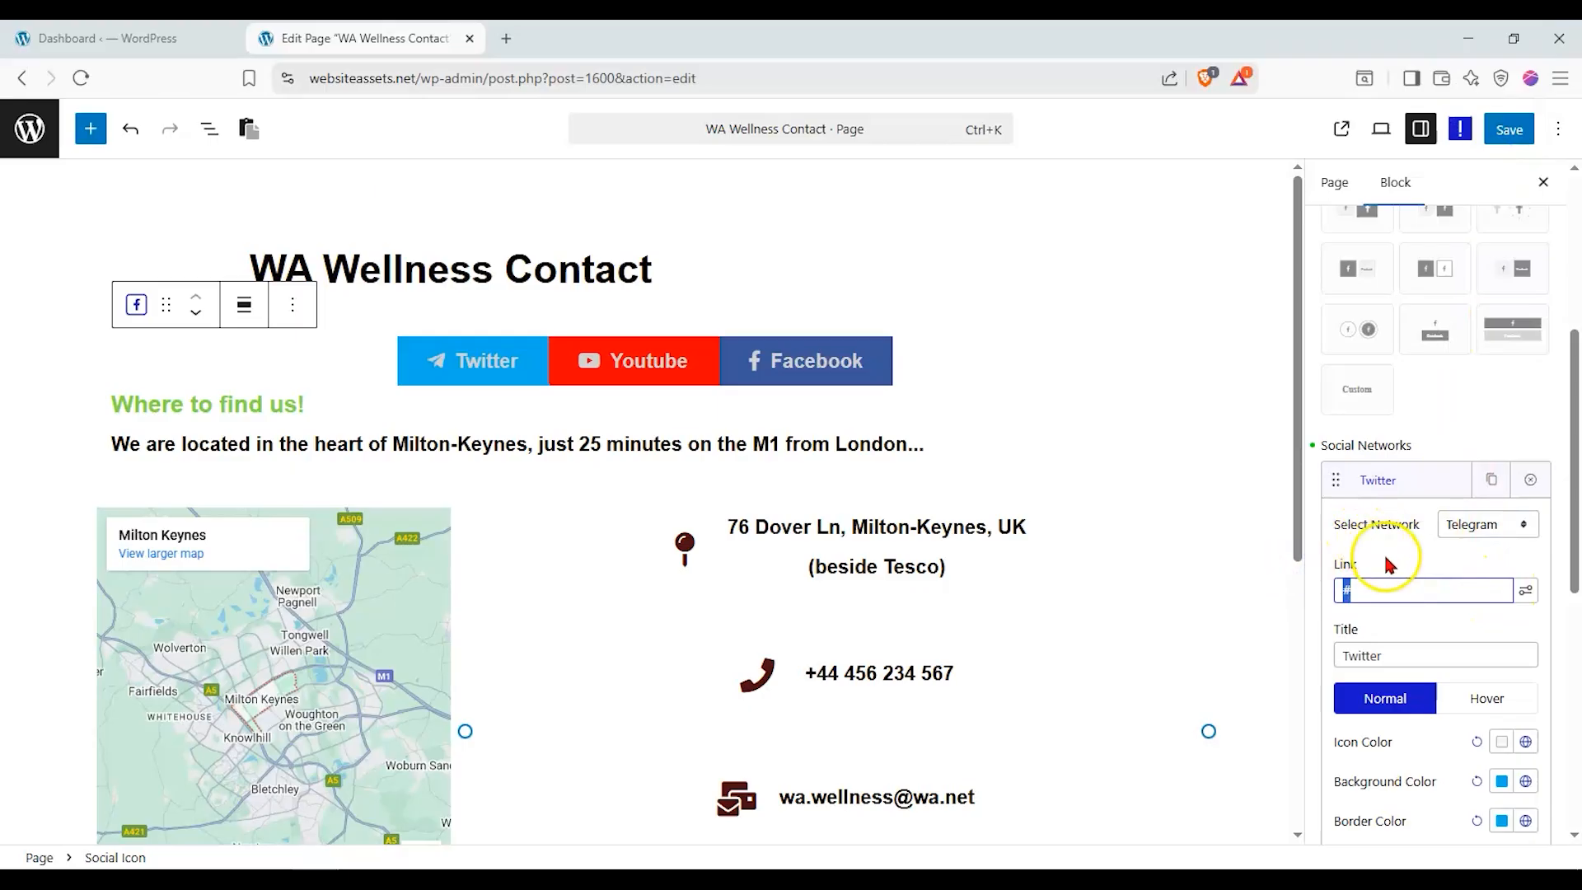
scroll(1400, 548, "down", 1)
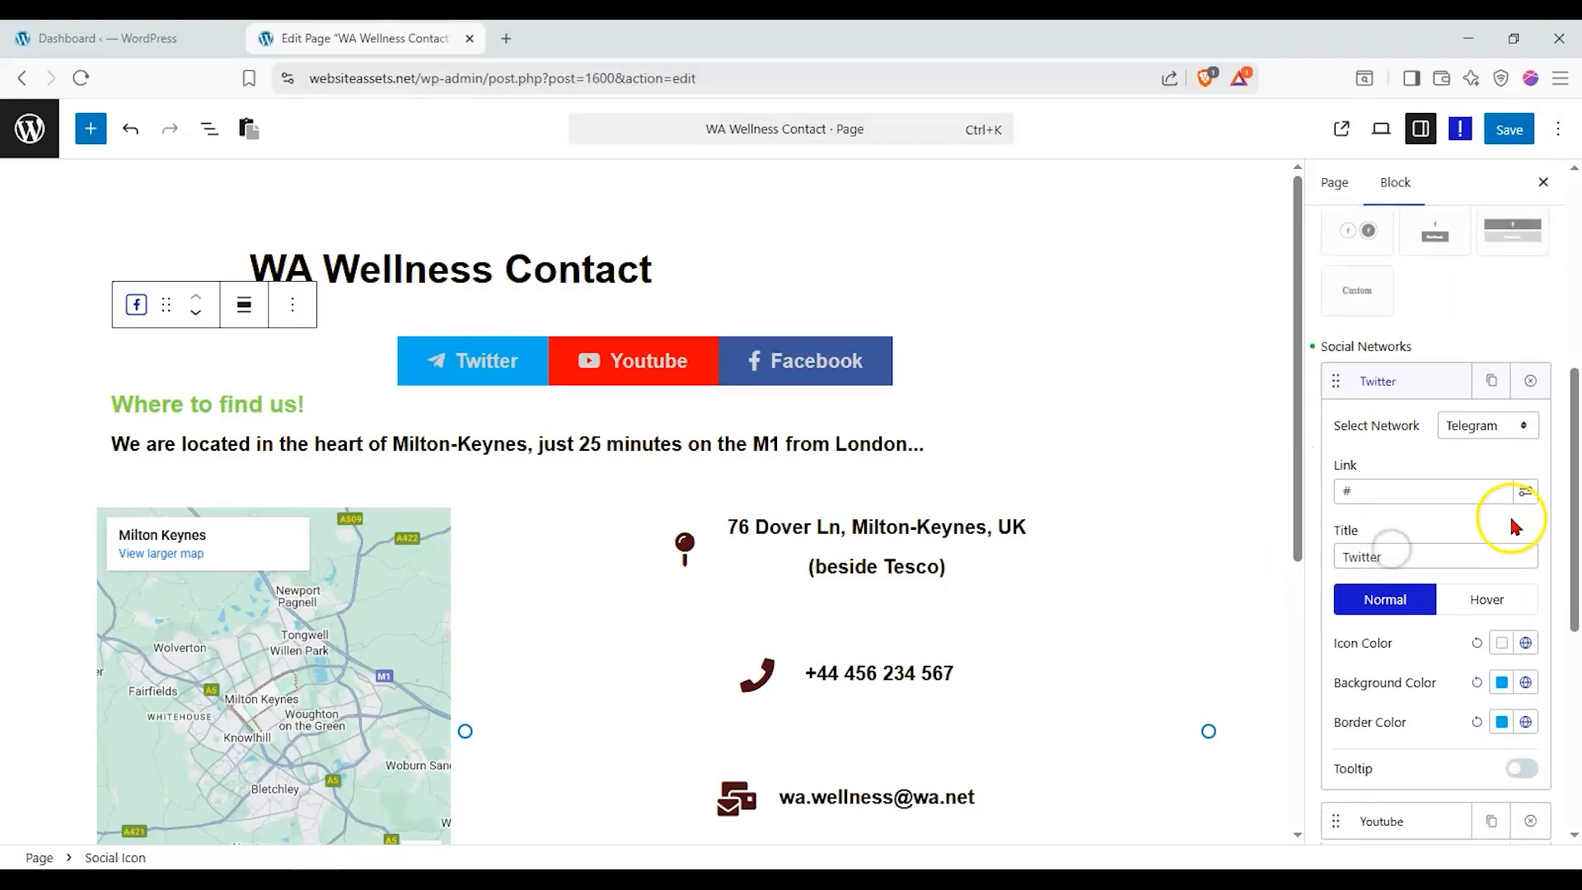
left_click(1521, 494)
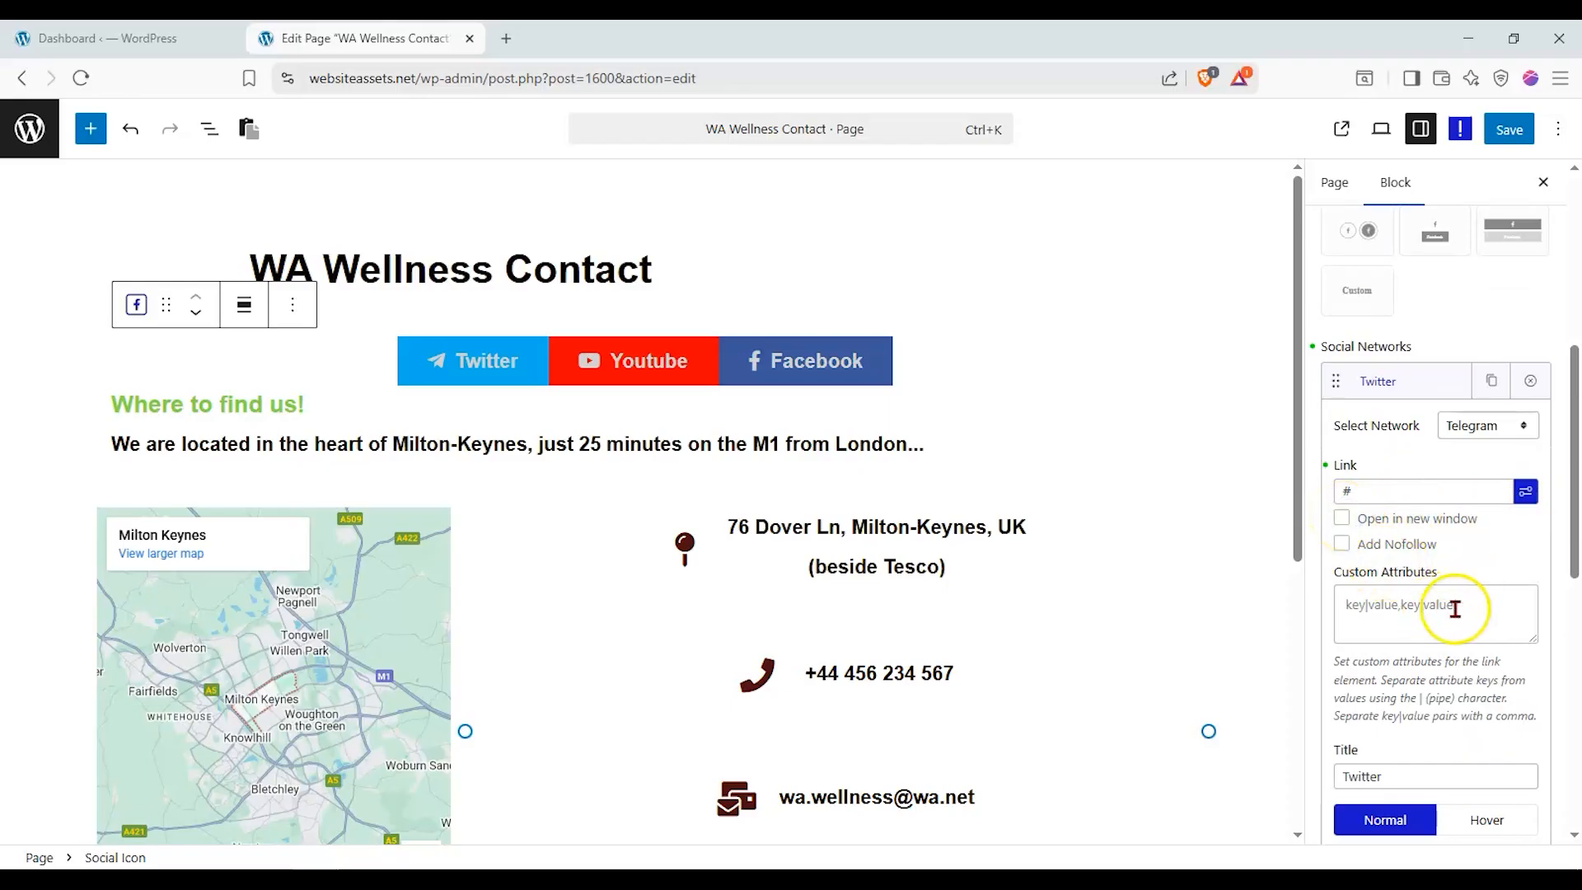
left_click(1525, 493)
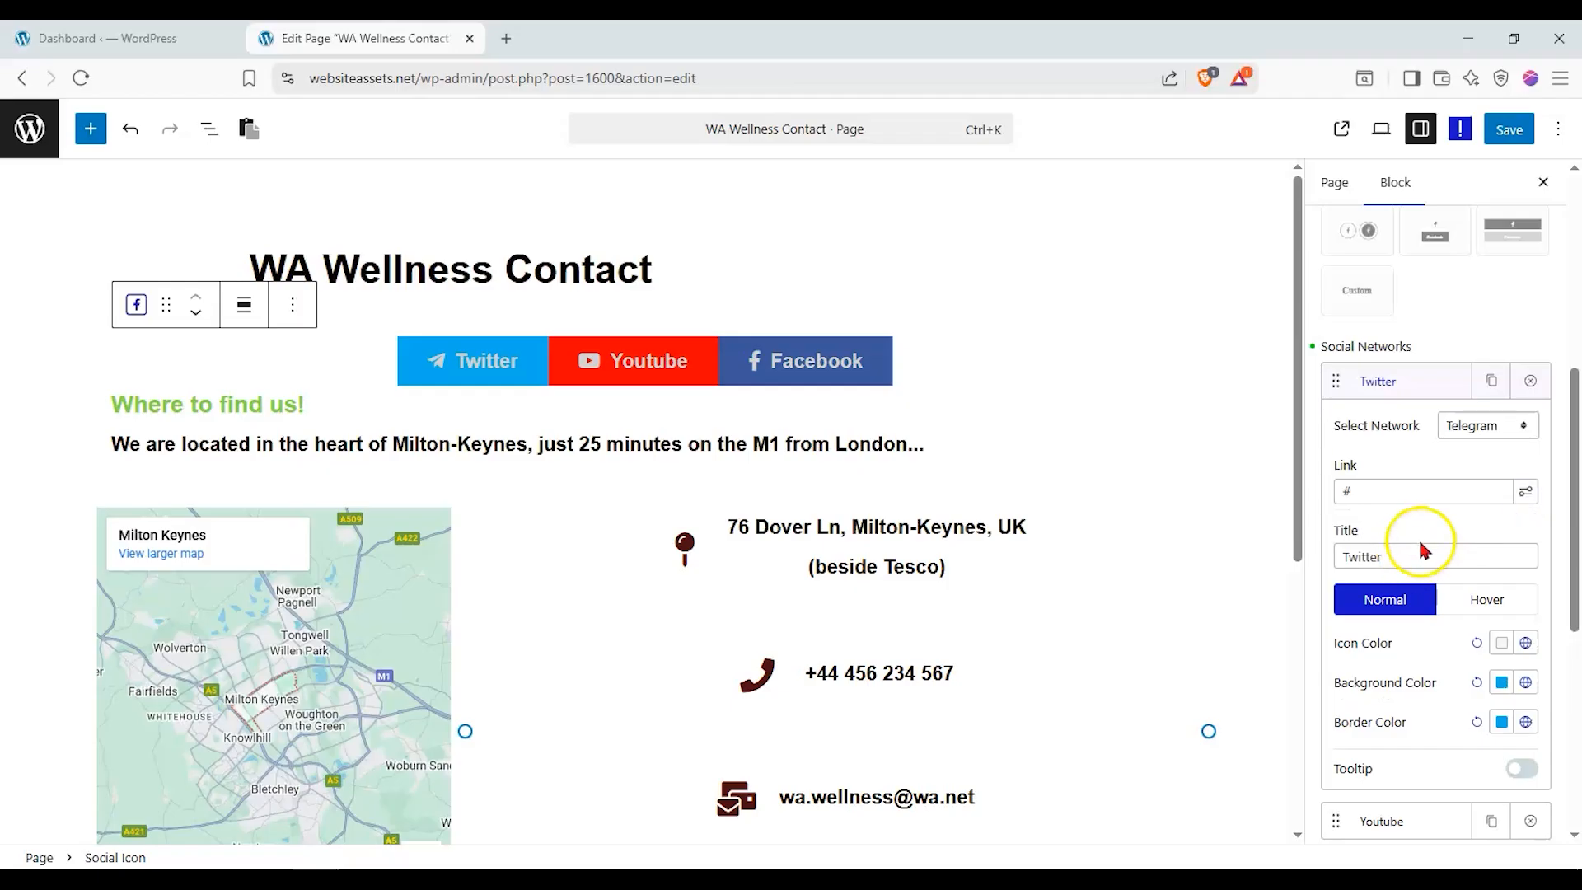
left_click(1404, 558)
double_click(1403, 560)
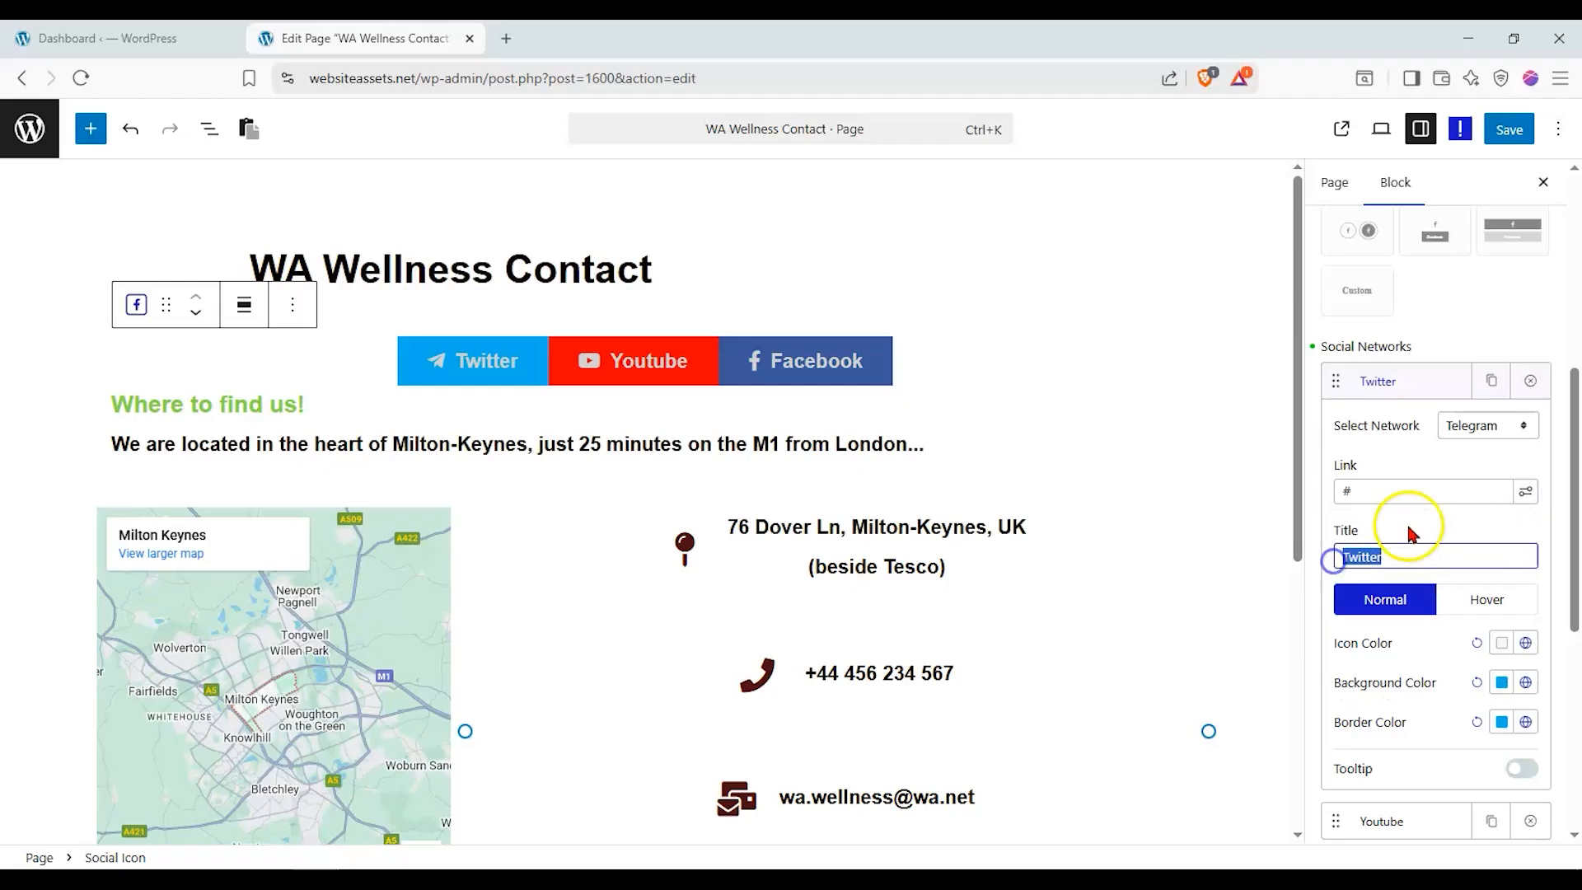
Try out the Custom and Spotify networks on the Twitter item, and set its network back to Twitter
left_click(1457, 426)
scroll(1479, 660, "down", 7)
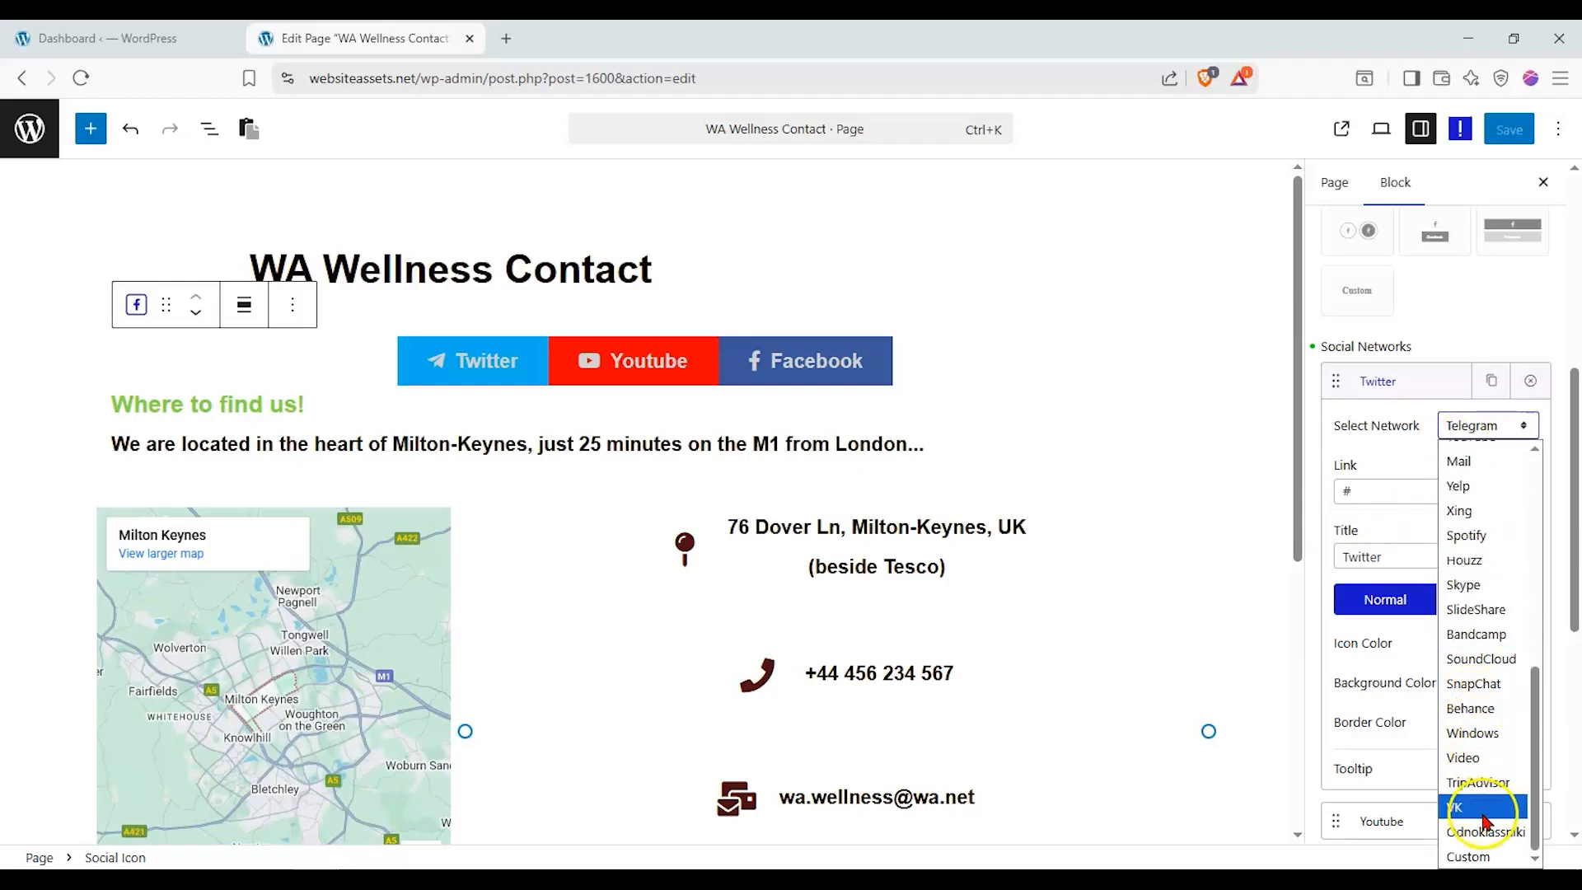
left_click(1475, 856)
left_click(1483, 425)
scroll(1475, 511, "up", 2)
left_click(1455, 546)
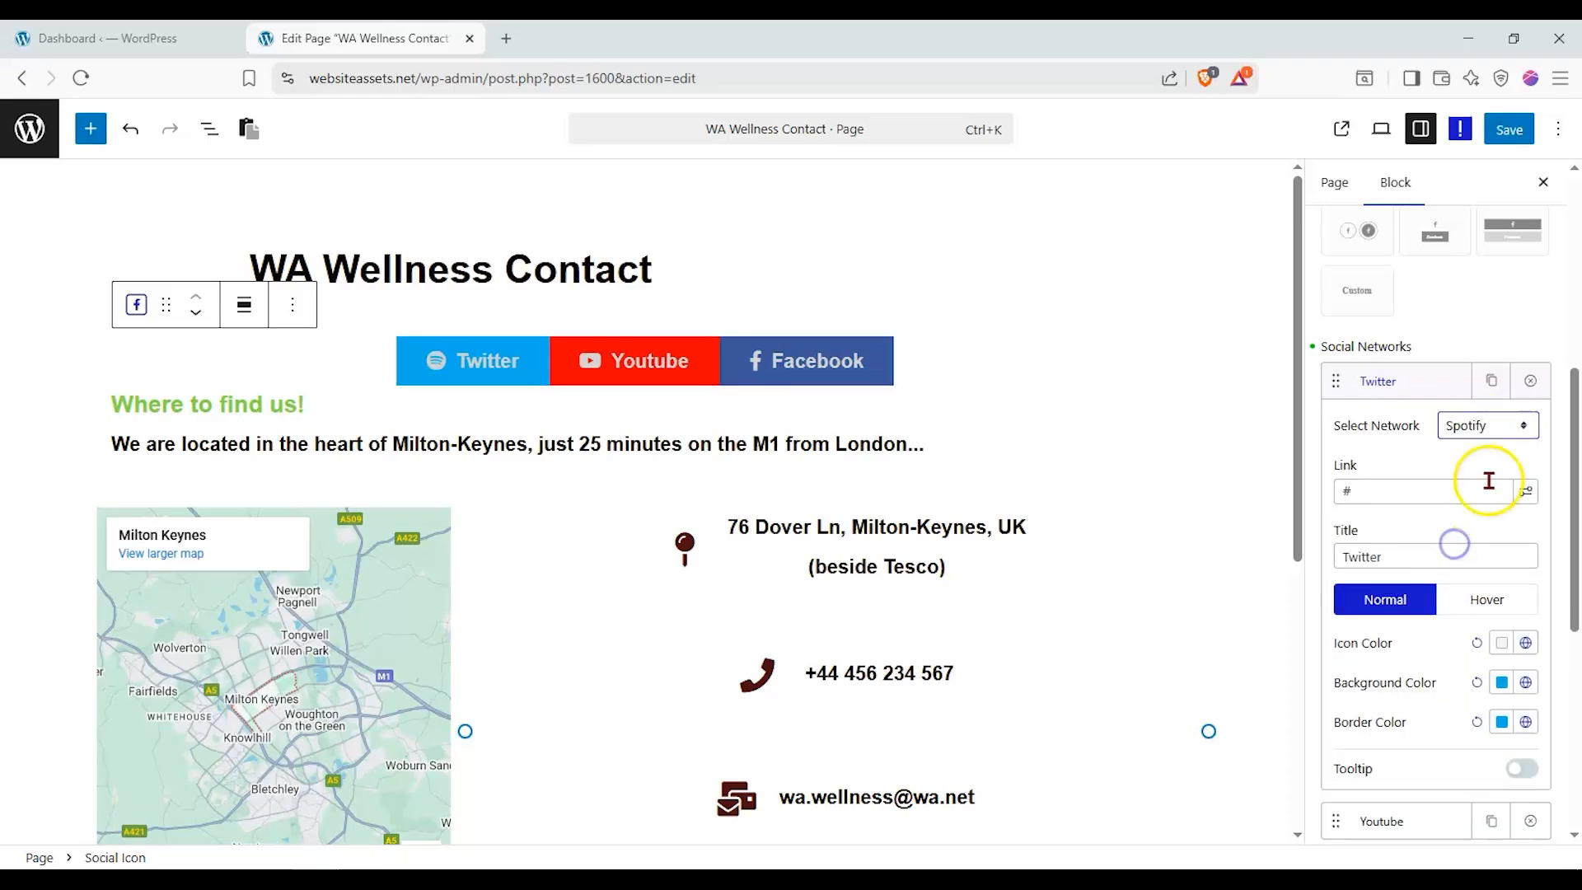
left_click(1474, 432)
left_click(1473, 674)
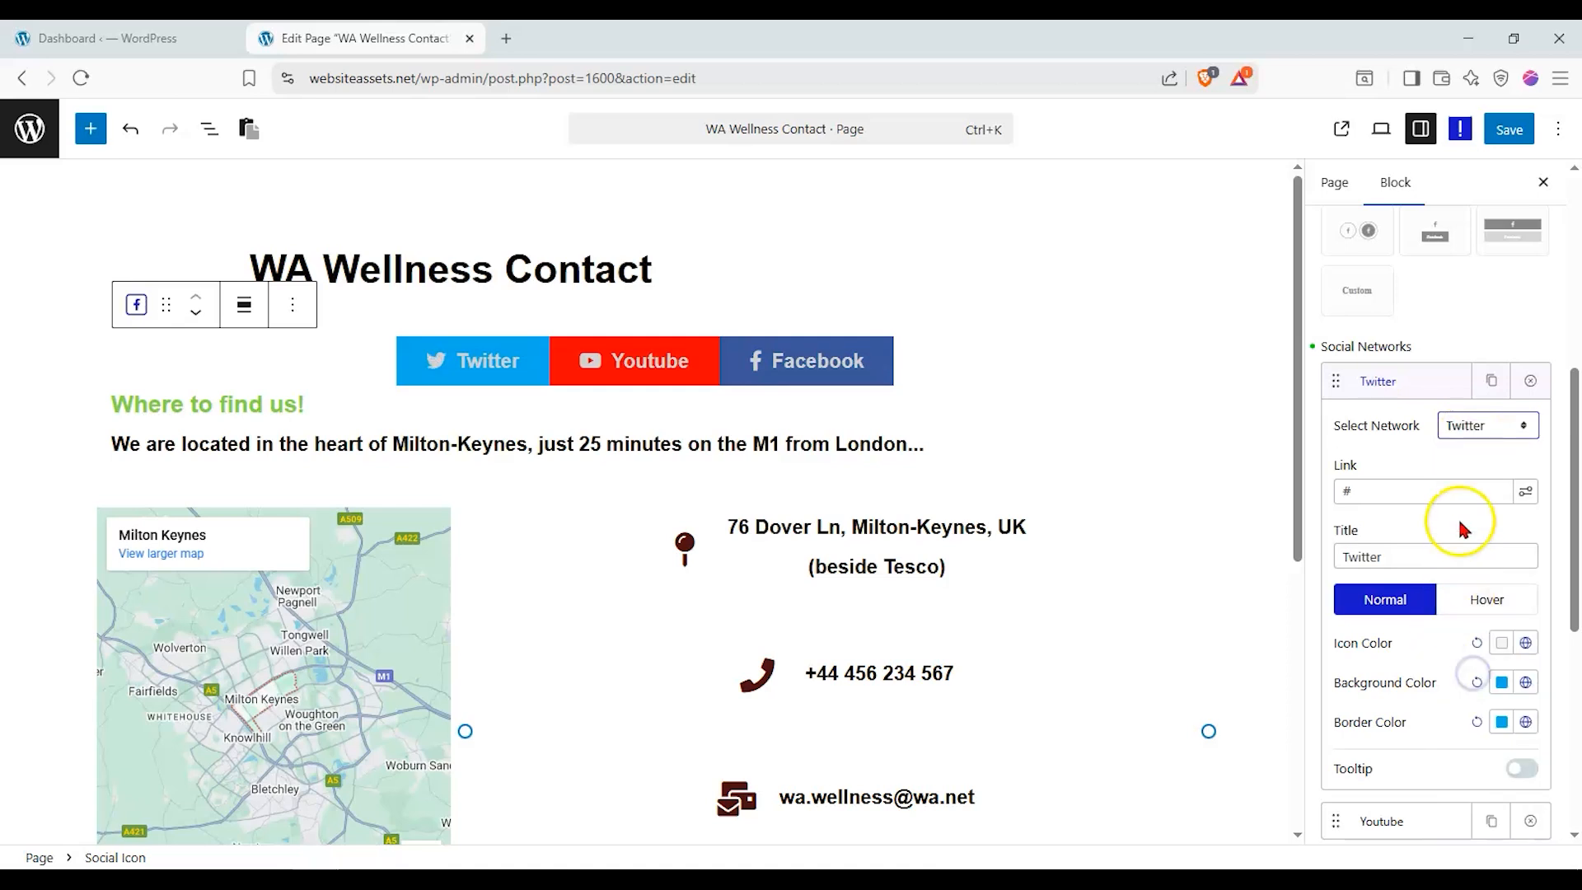
Retitle the Twitter item as X and set its network to Custom
double_click(1421, 557)
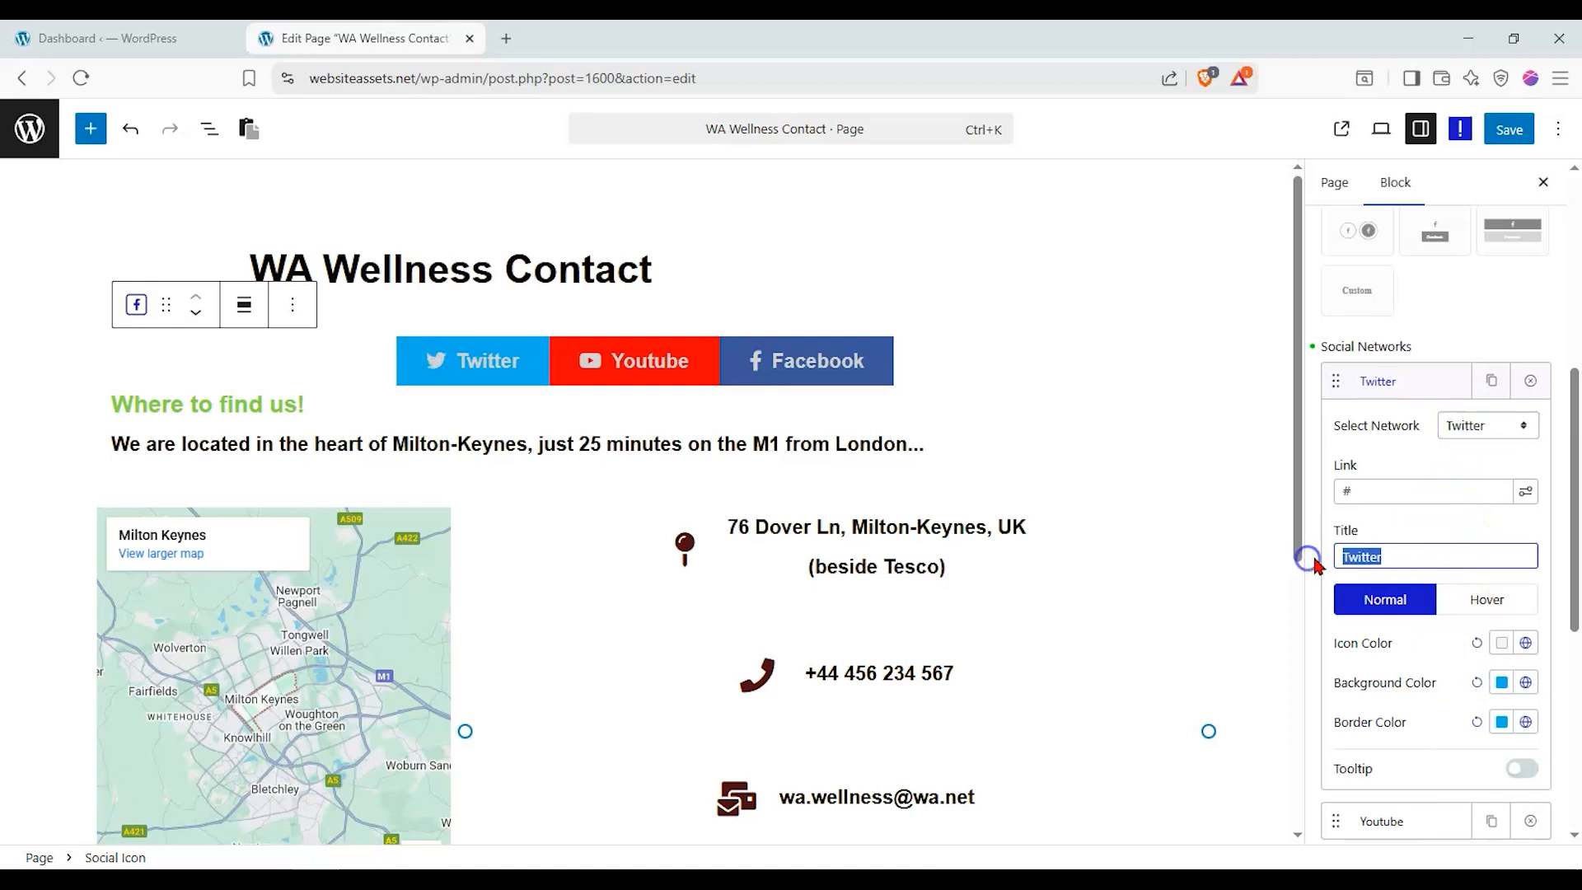
type("X")
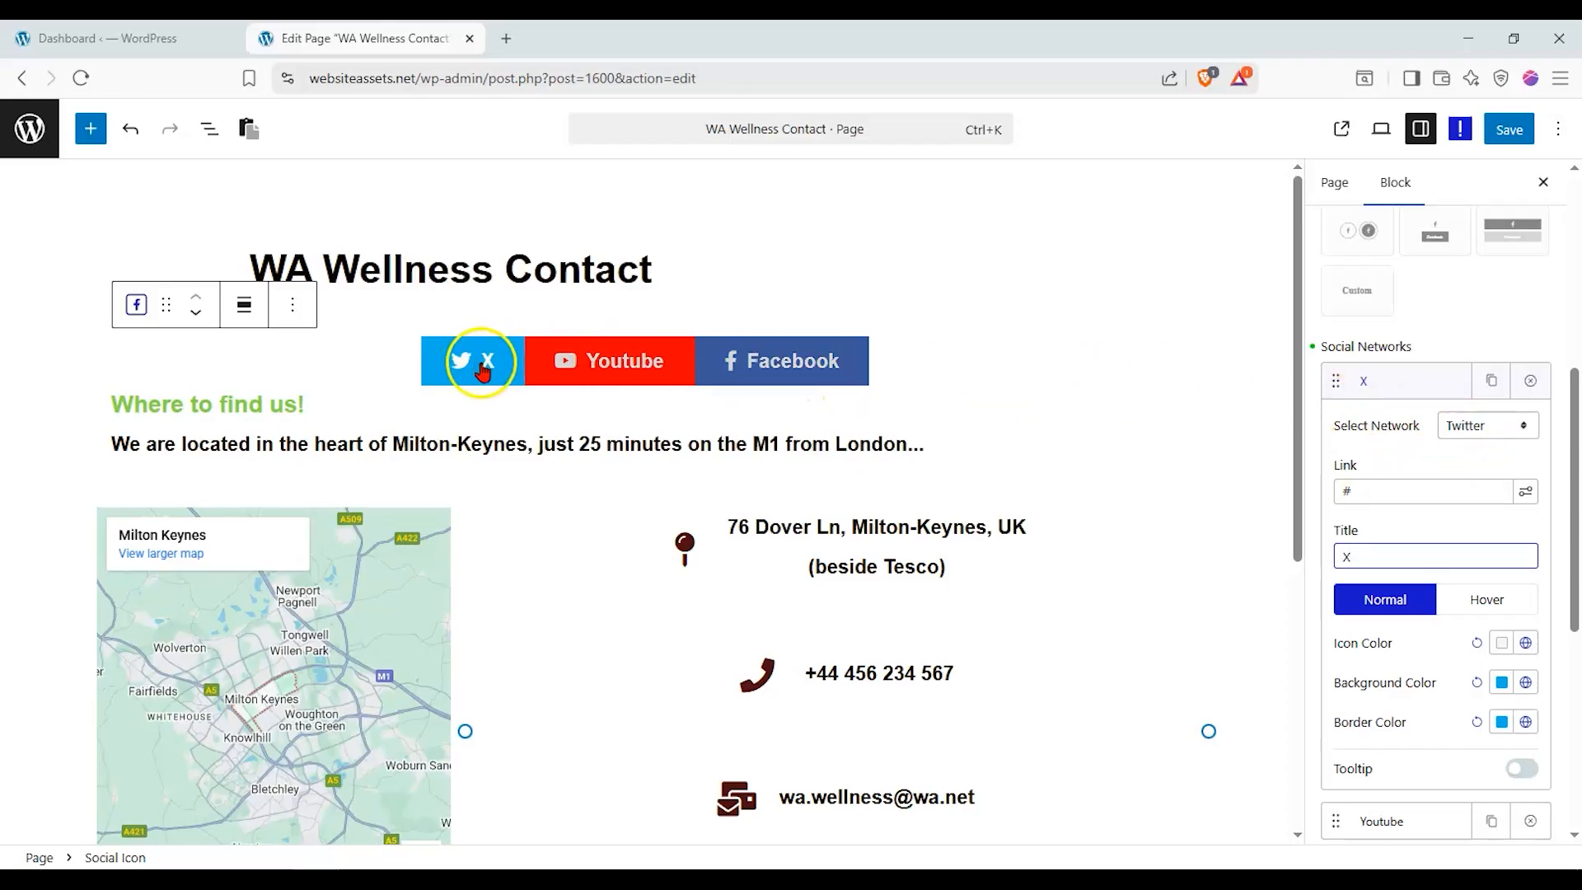
left_click(1490, 425)
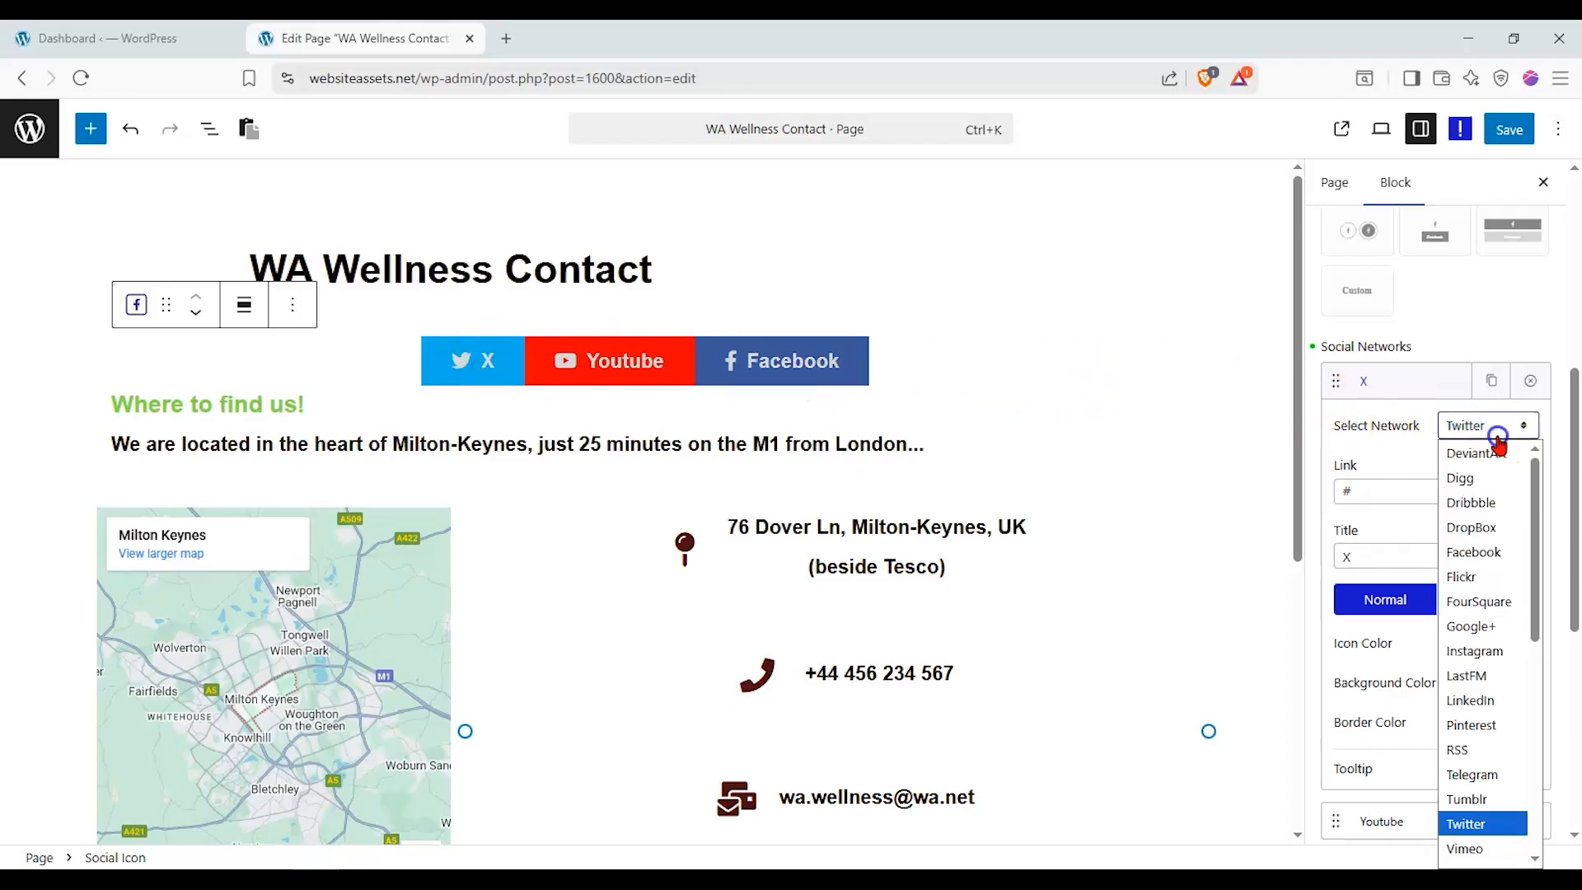
scroll(1494, 856, "down", 5)
left_click(1484, 857)
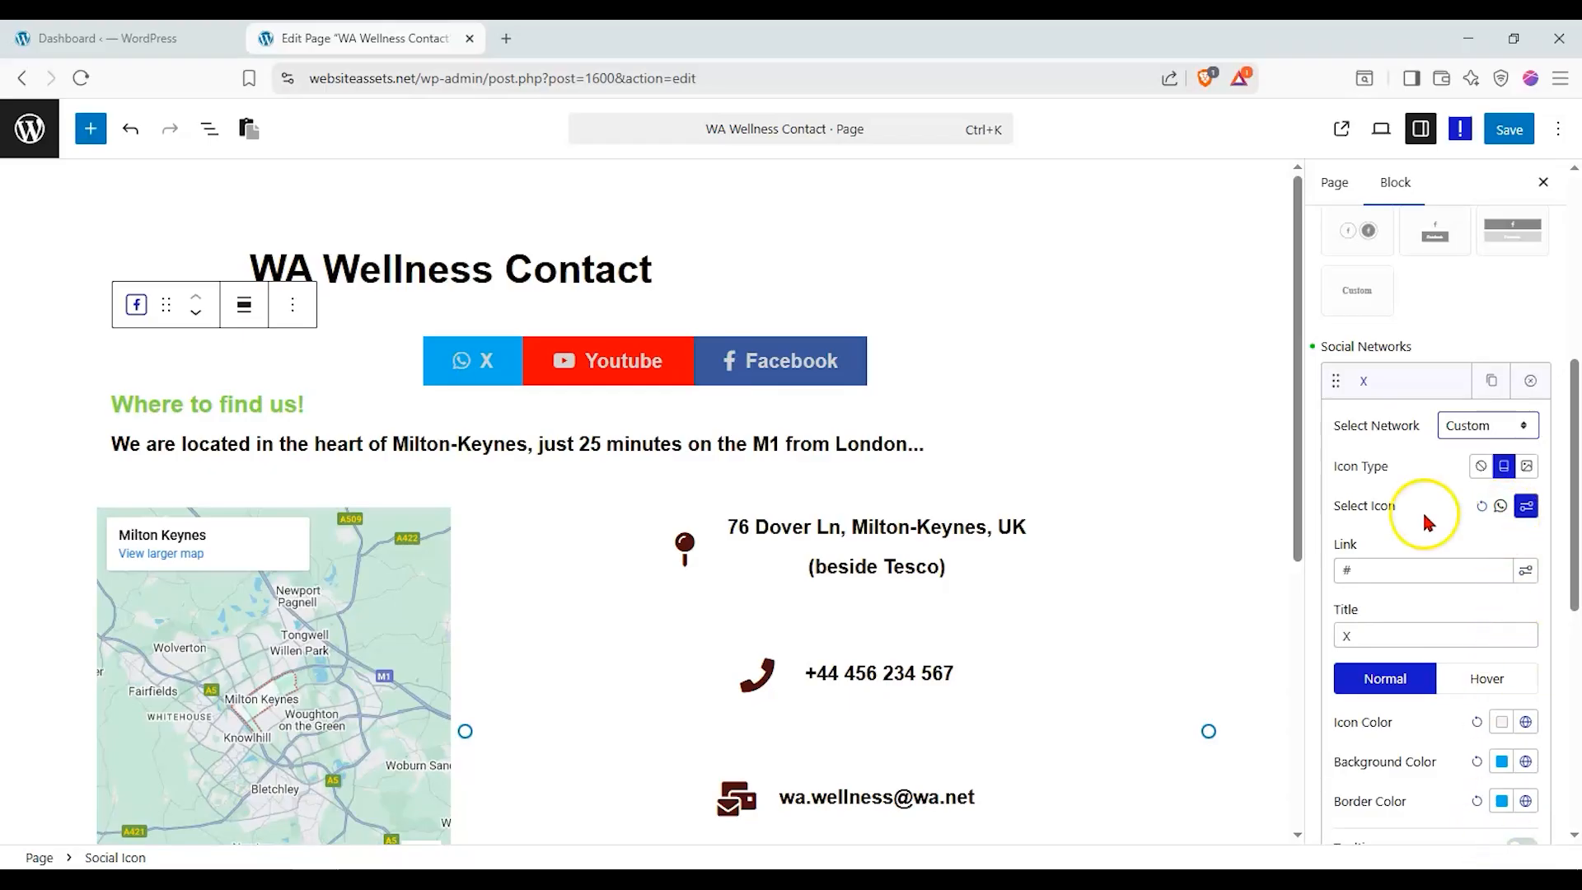
Try out the None and image icon types on the X item, using address.svg as the image, and return to the icon type
left_click(1481, 466)
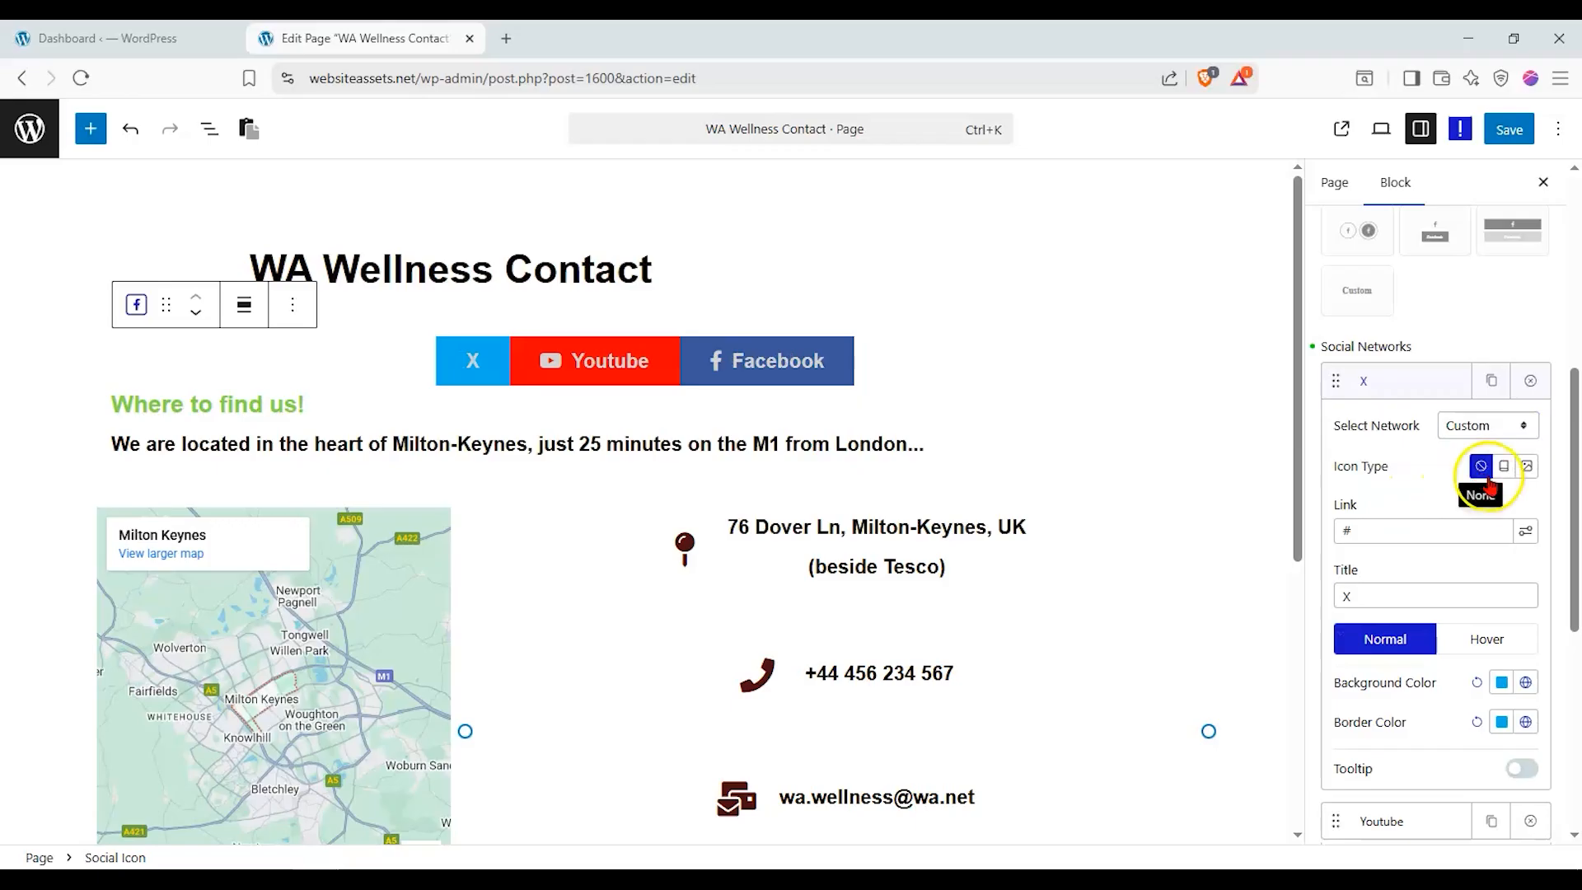
left_click(1503, 467)
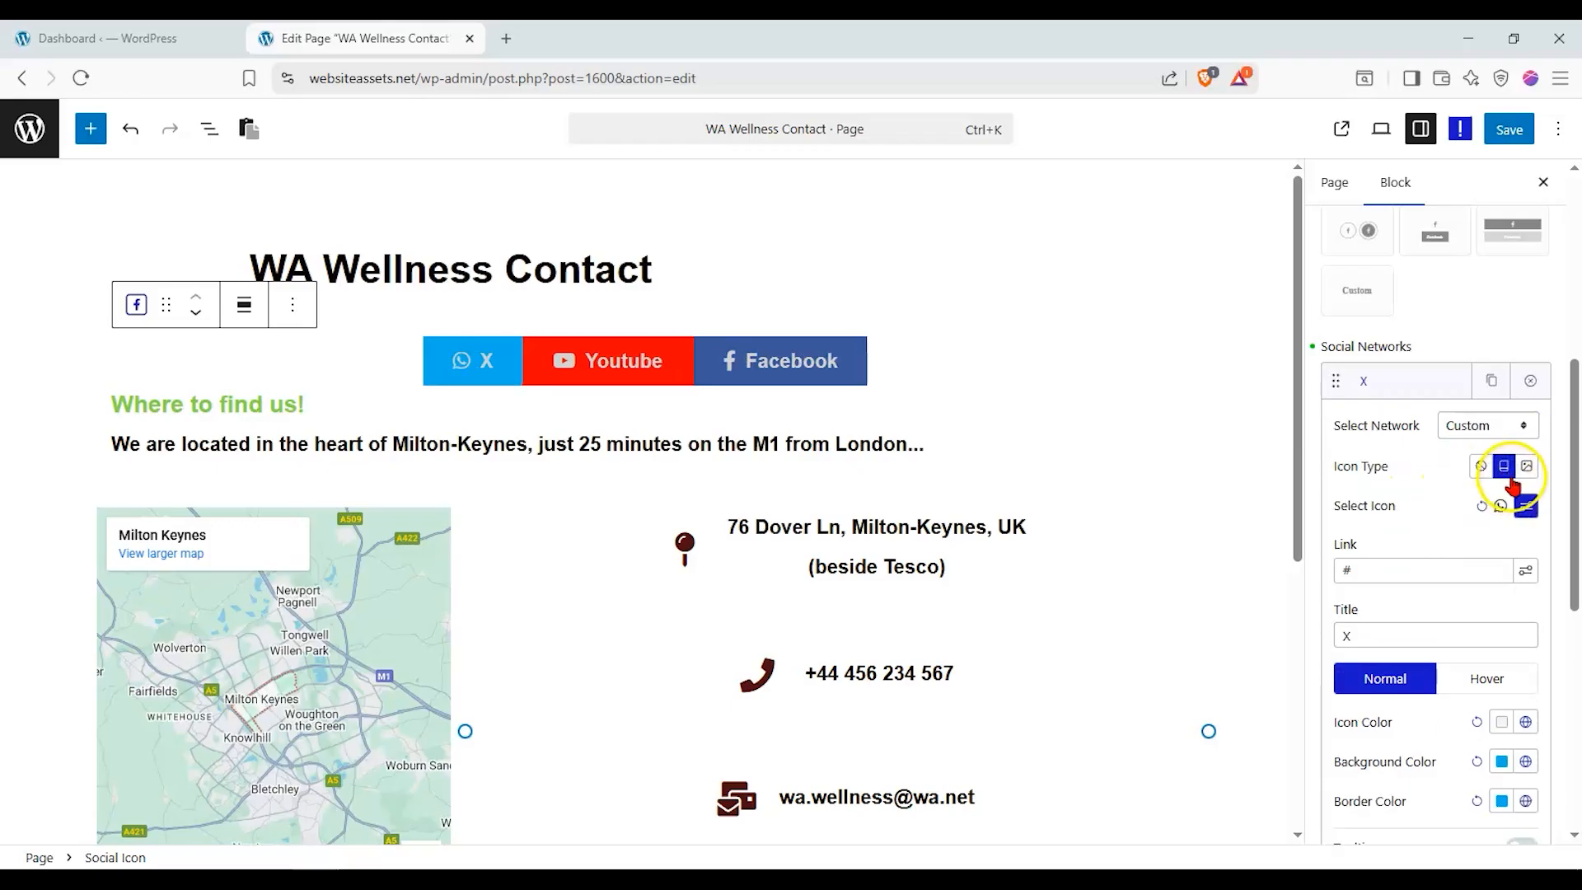
left_click(1526, 468)
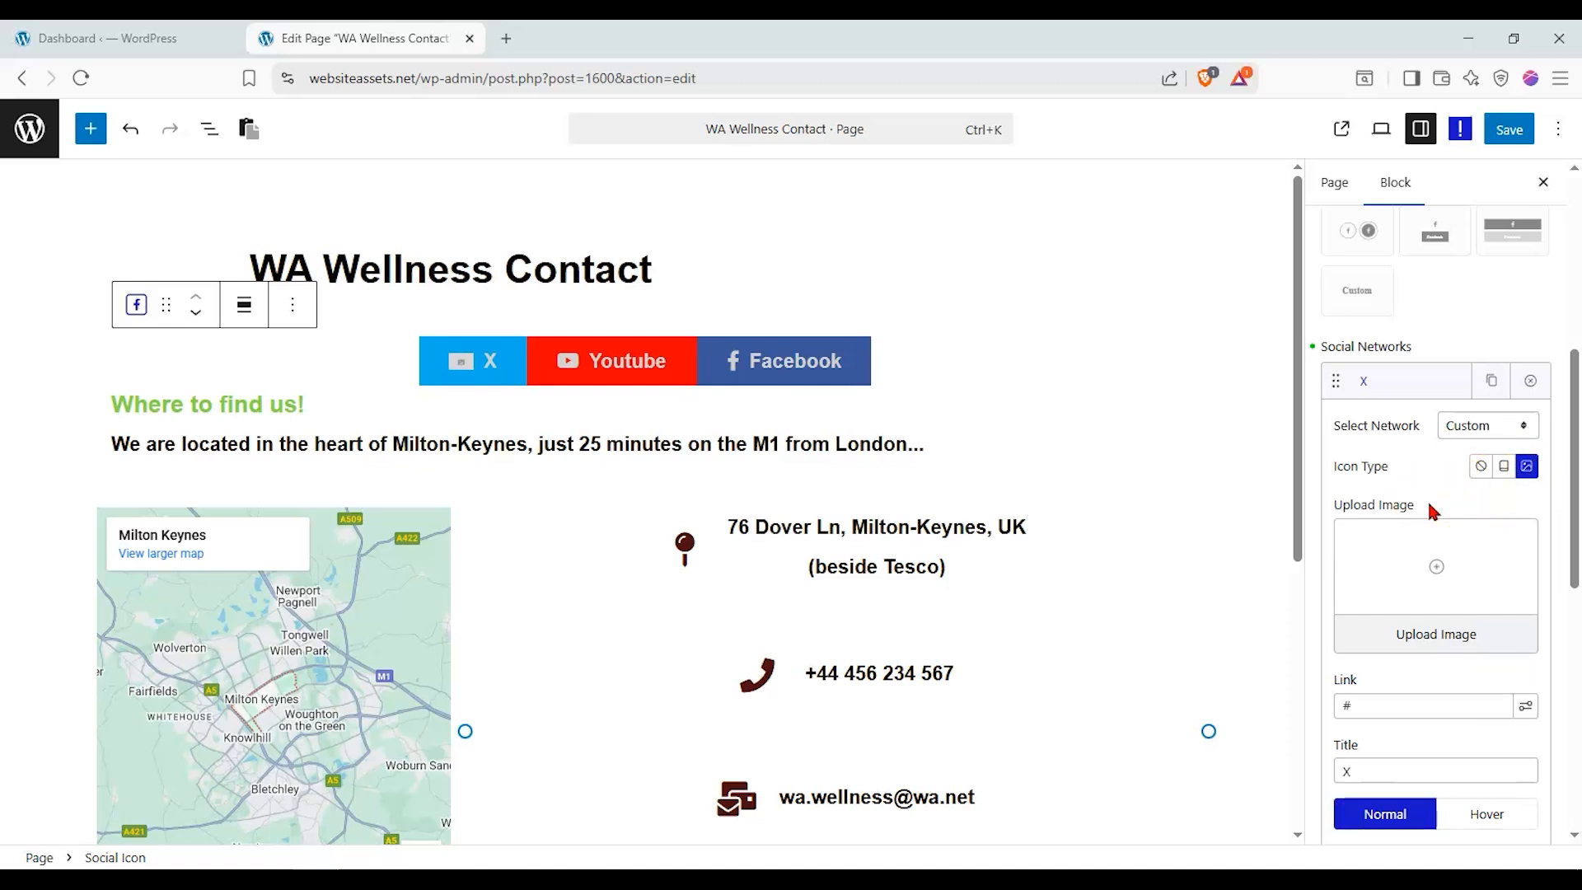
left_click(1447, 631)
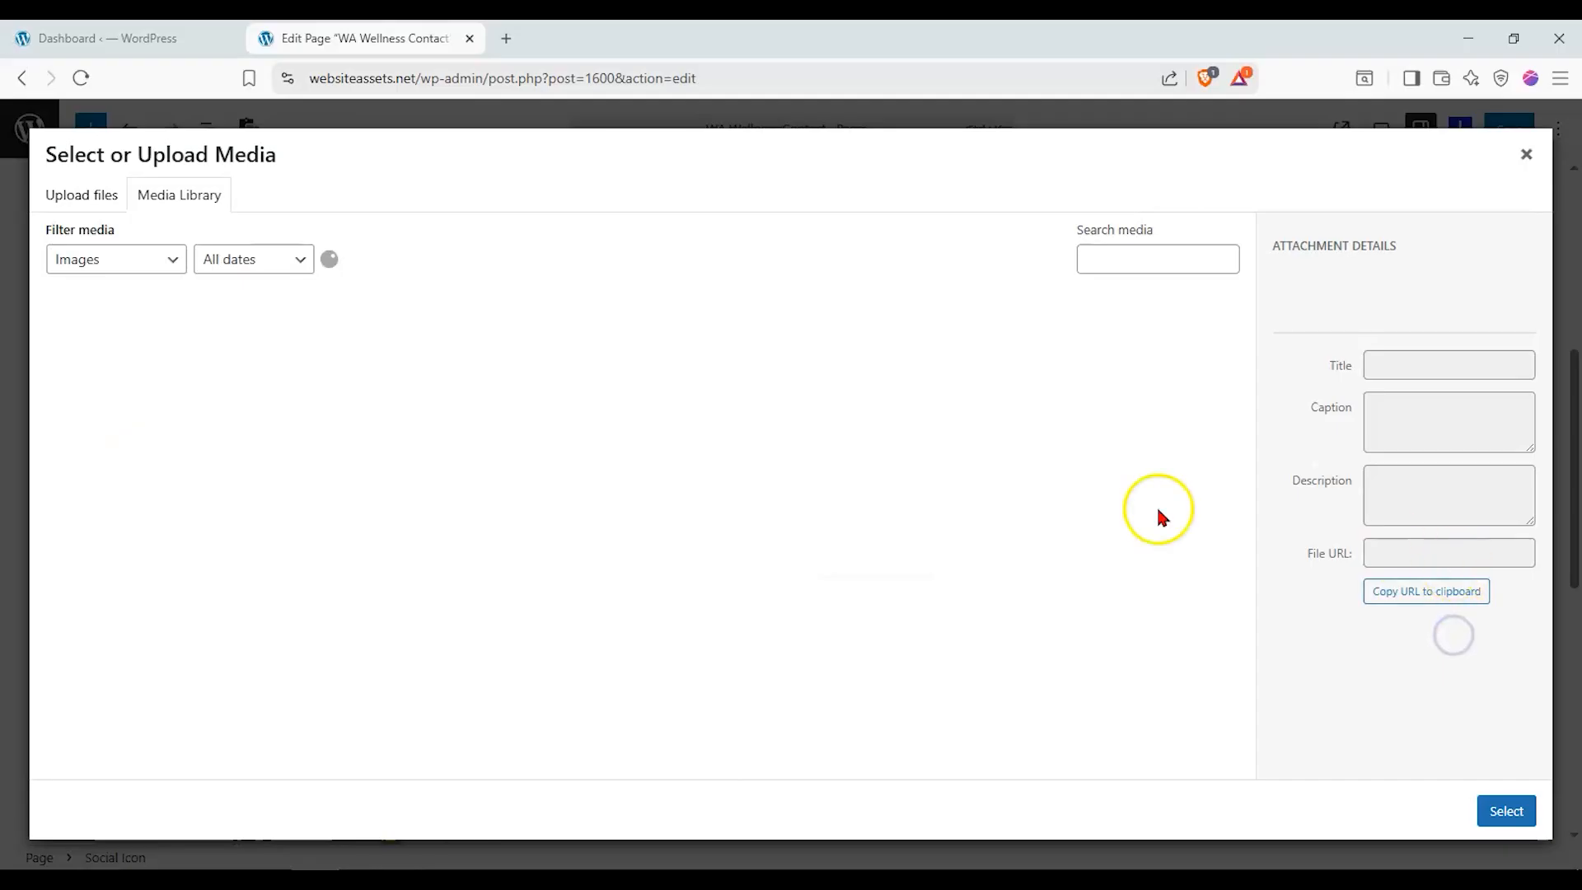
scroll(731, 343, "down", 10)
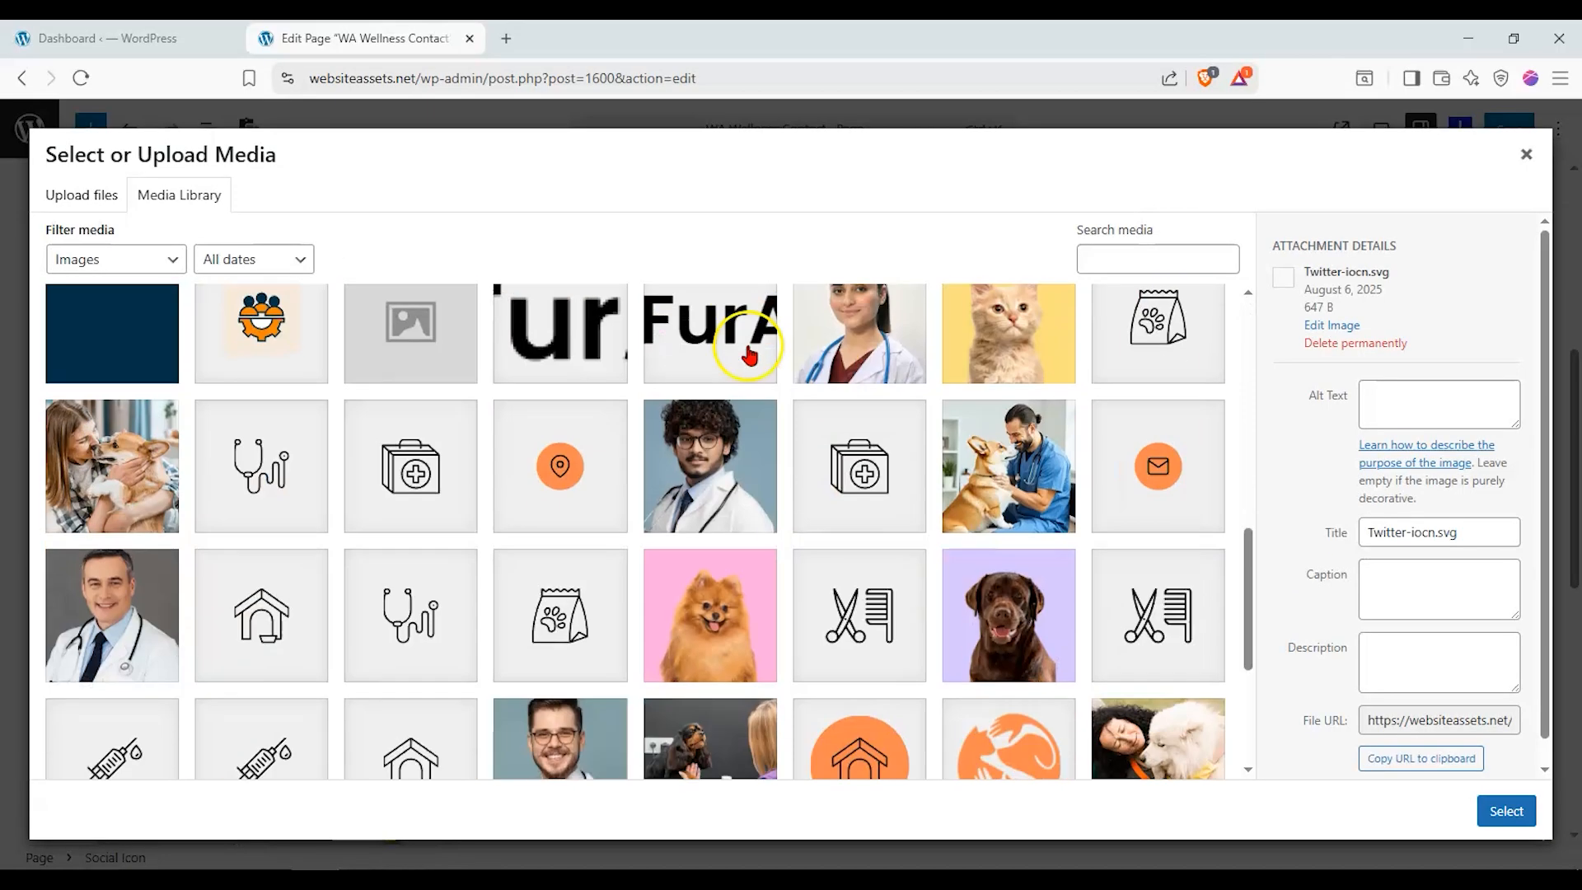
left_click(601, 511)
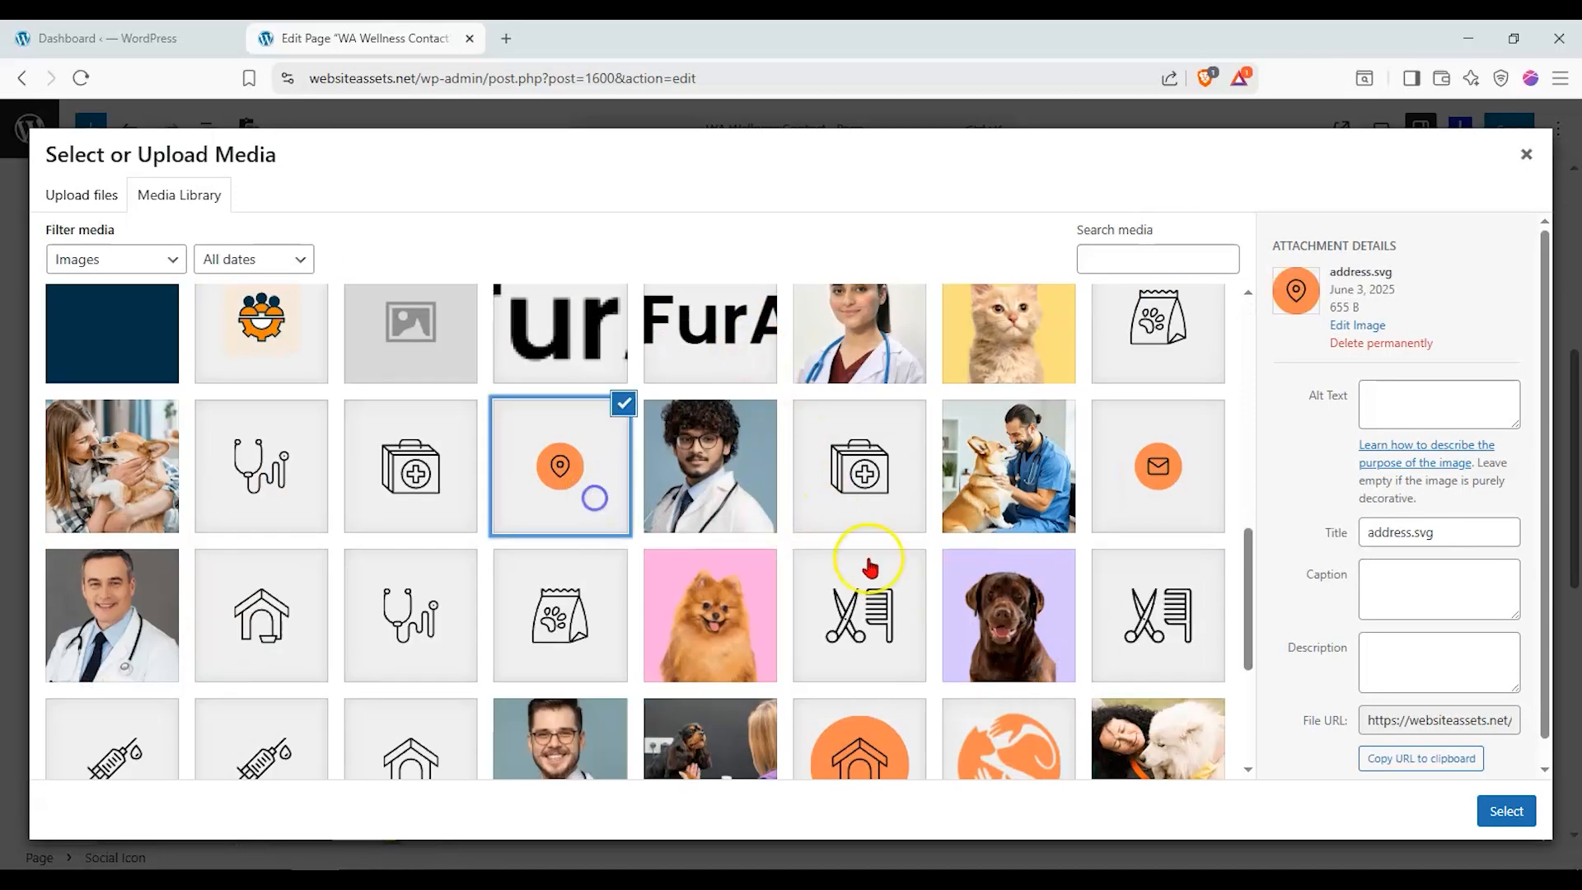
left_click(1506, 811)
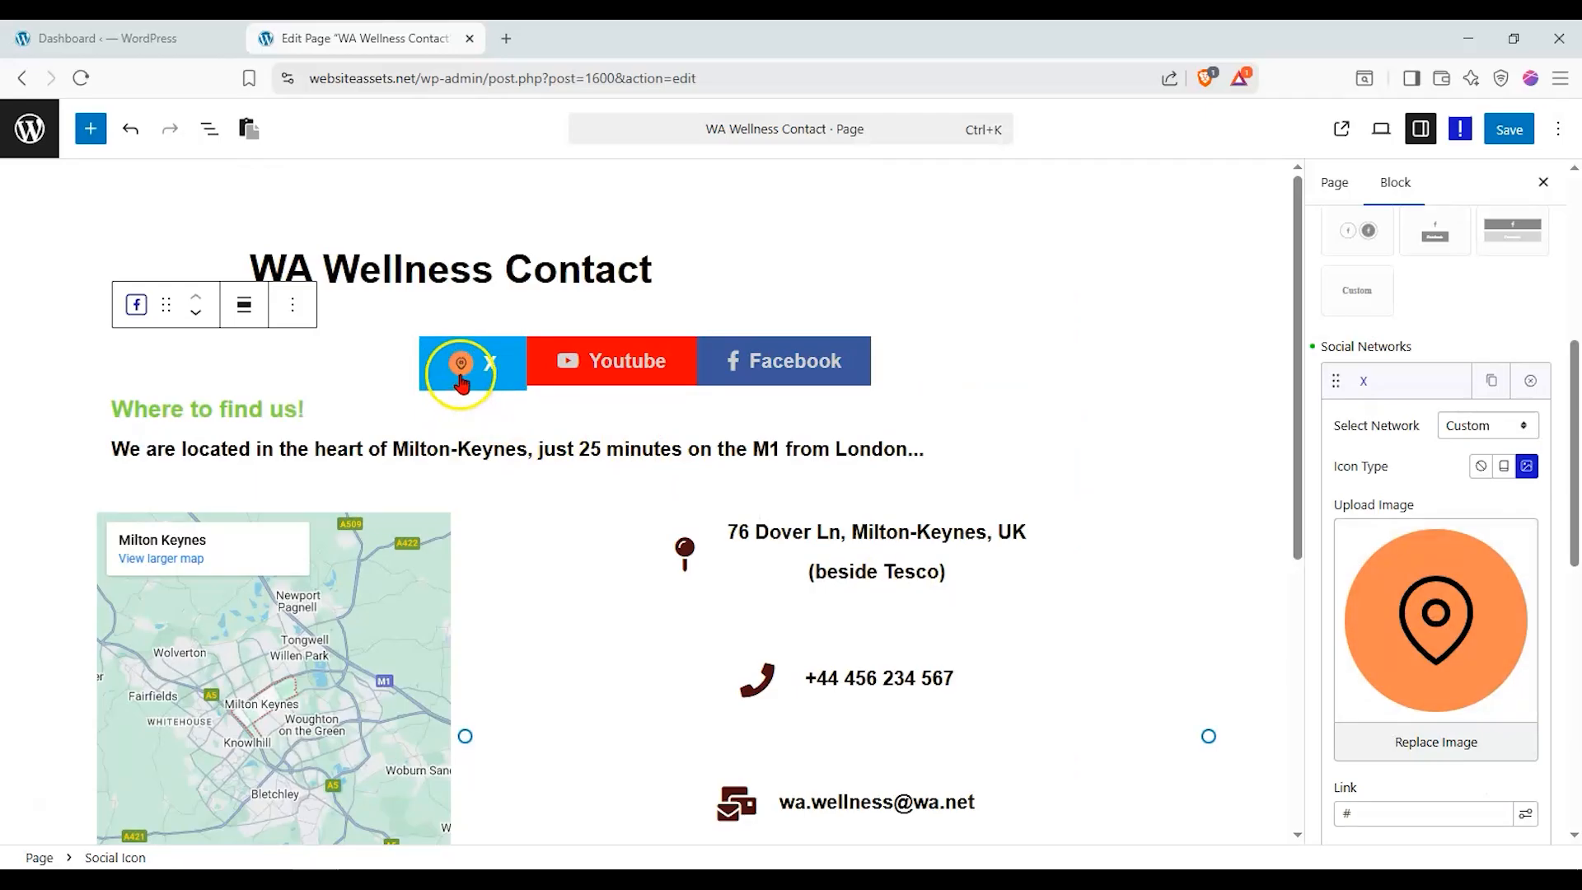
scroll(1427, 769, "down", 4)
scroll(1427, 770, "up", 3)
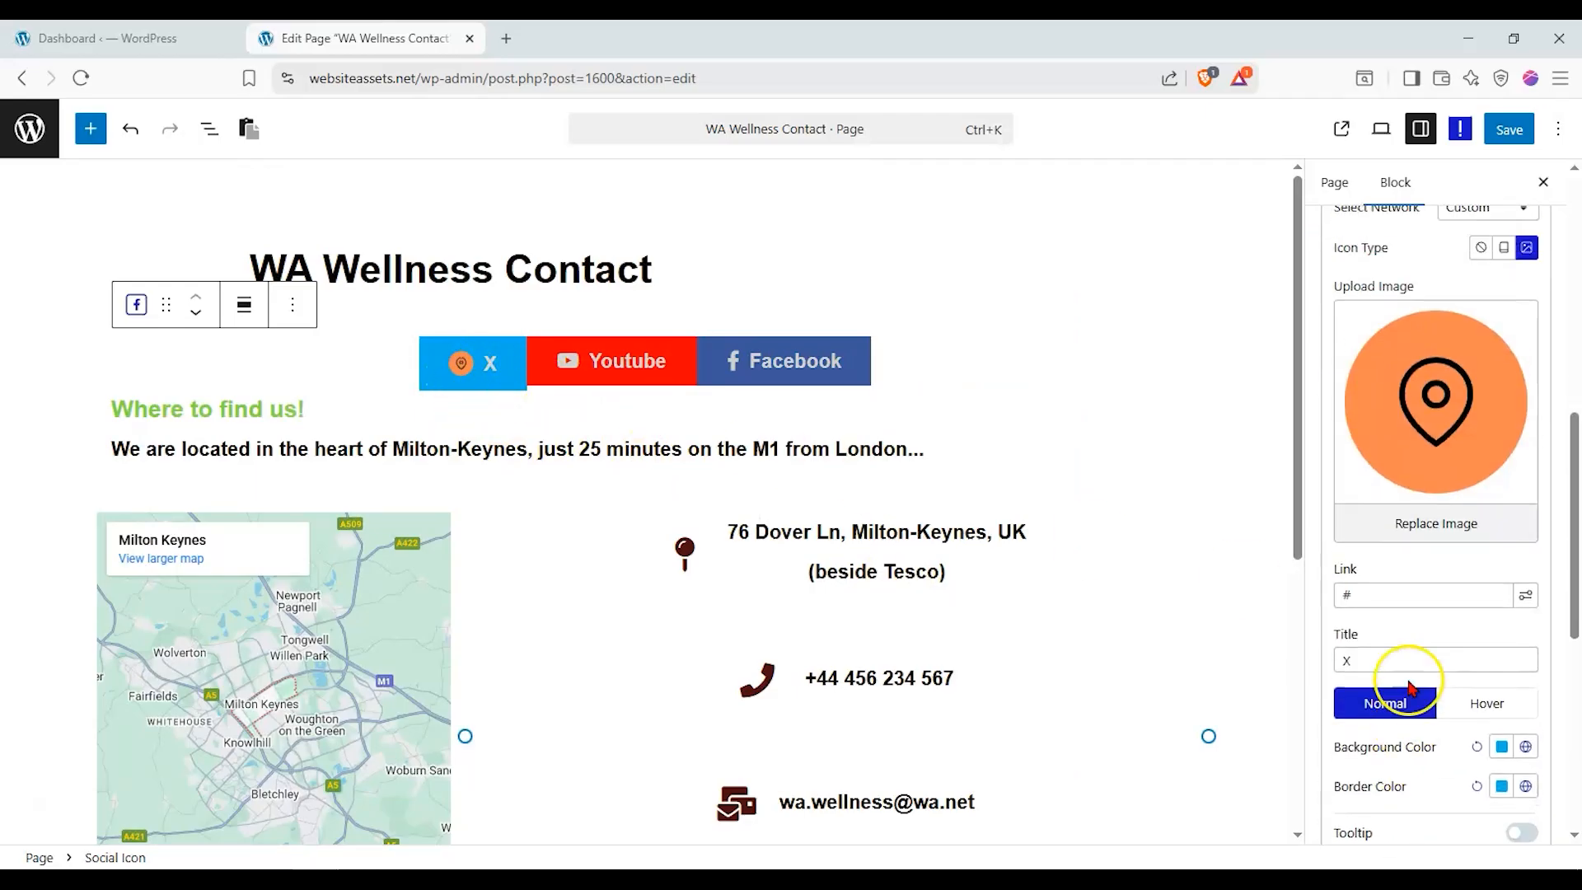
left_click(1504, 368)
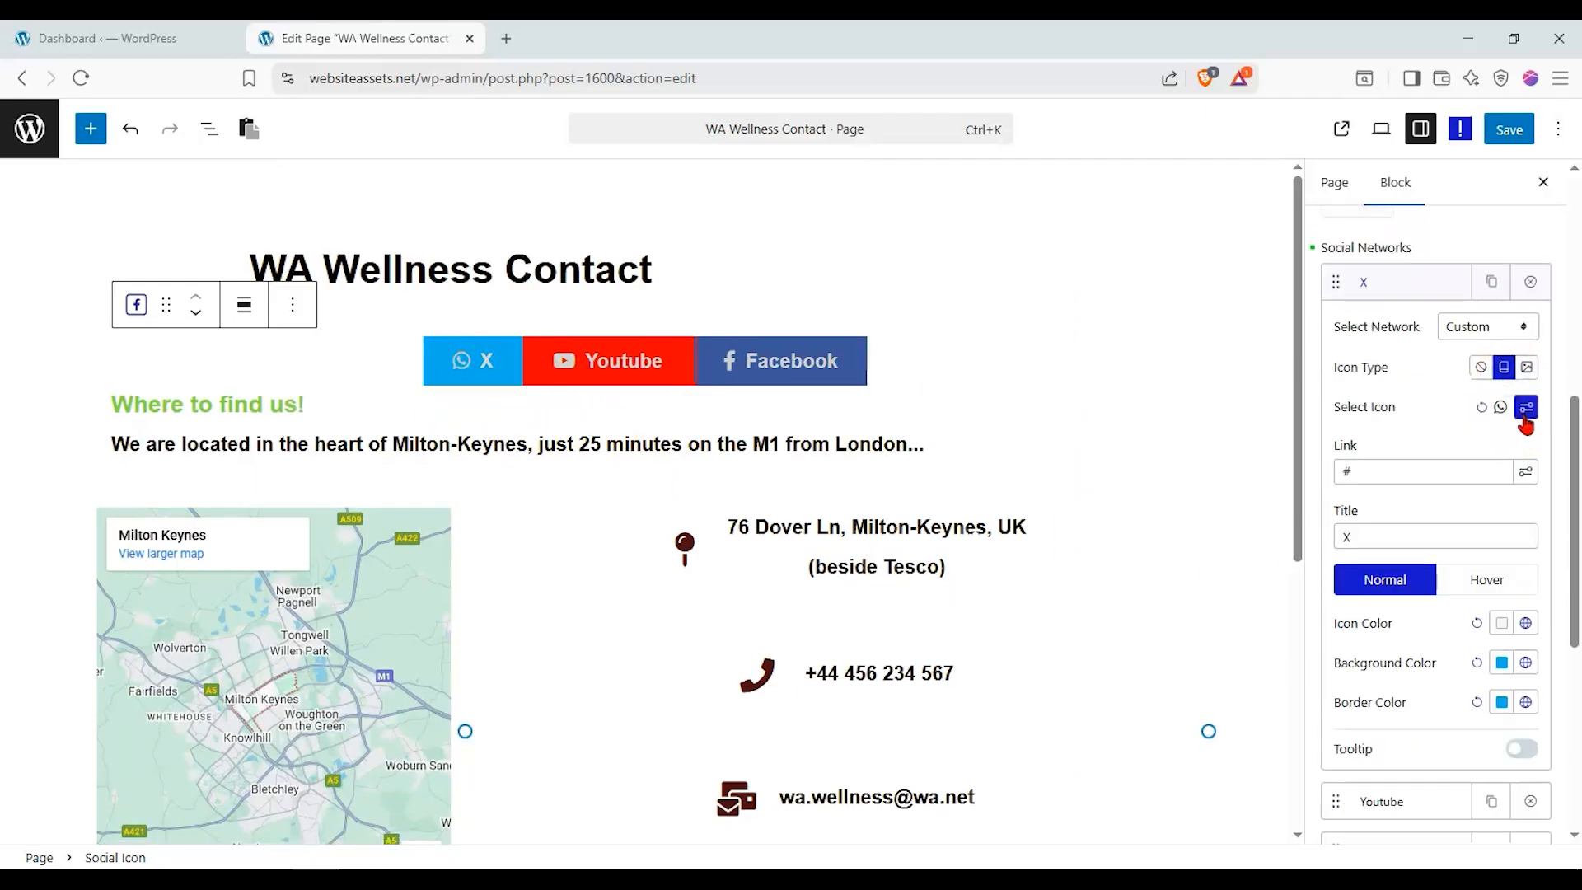
Search the Font Awesome and Dashicons icon libraries for an X icon, also trying "twi" as the search term
left_click(1526, 407)
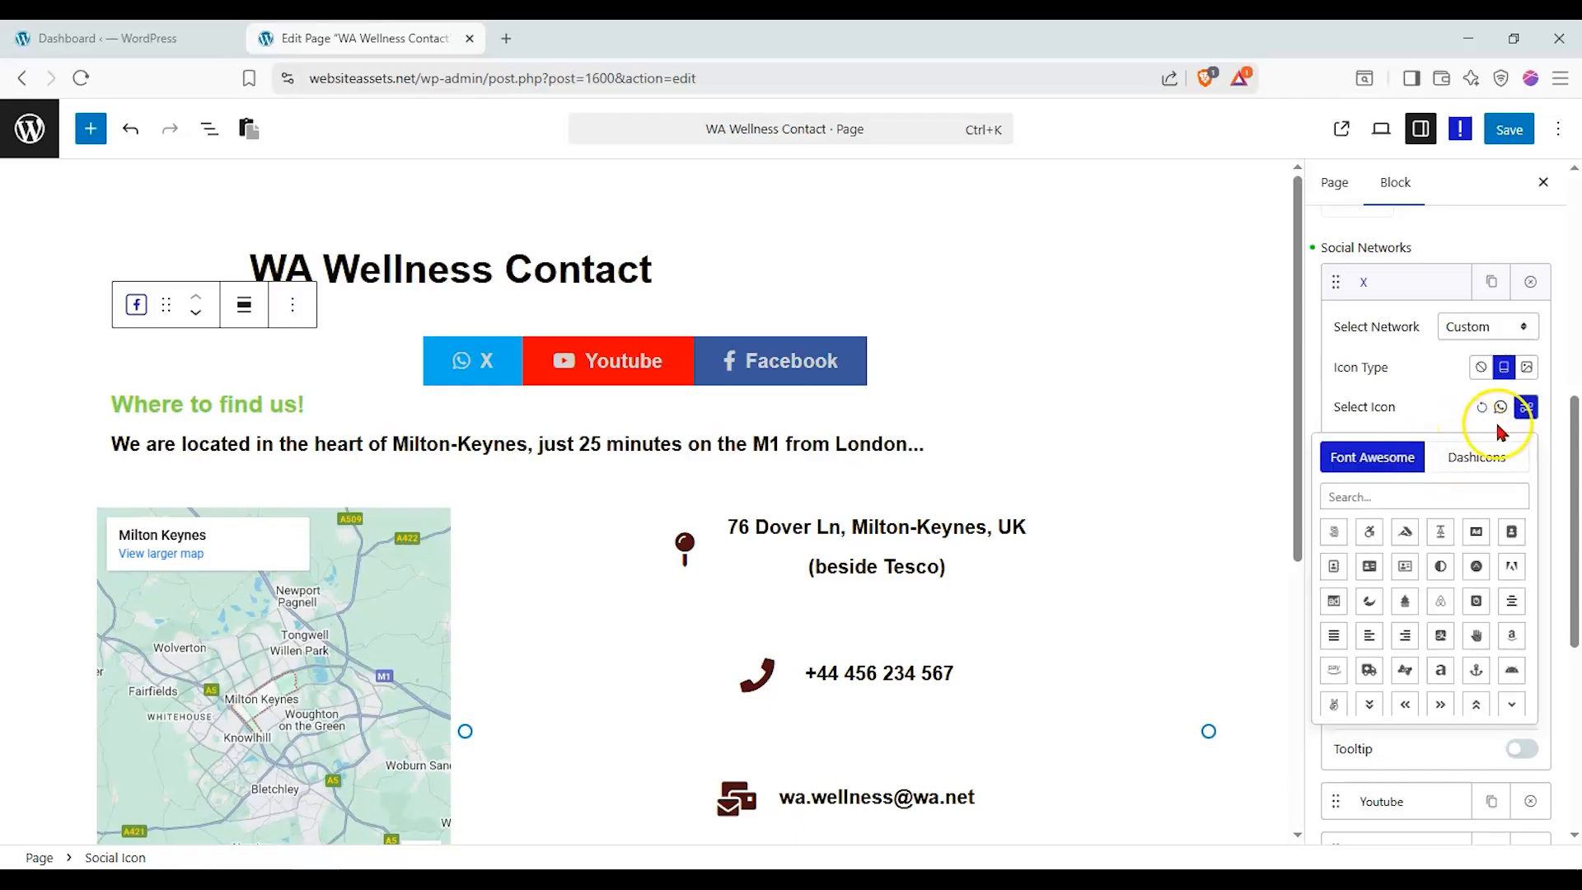
left_click(1425, 498)
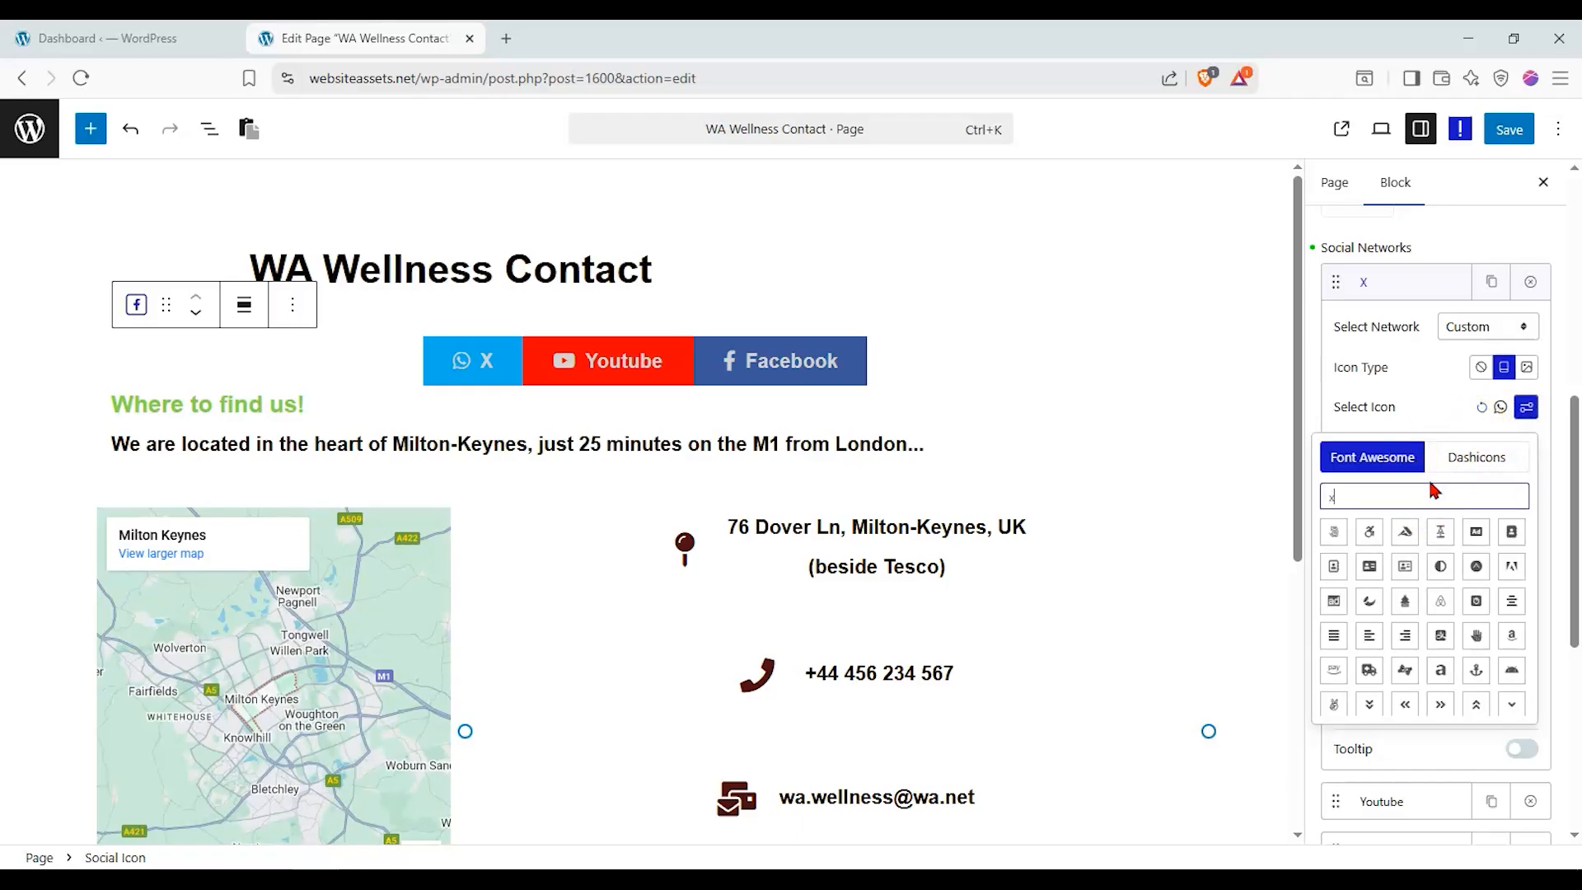
left_click(1476, 456)
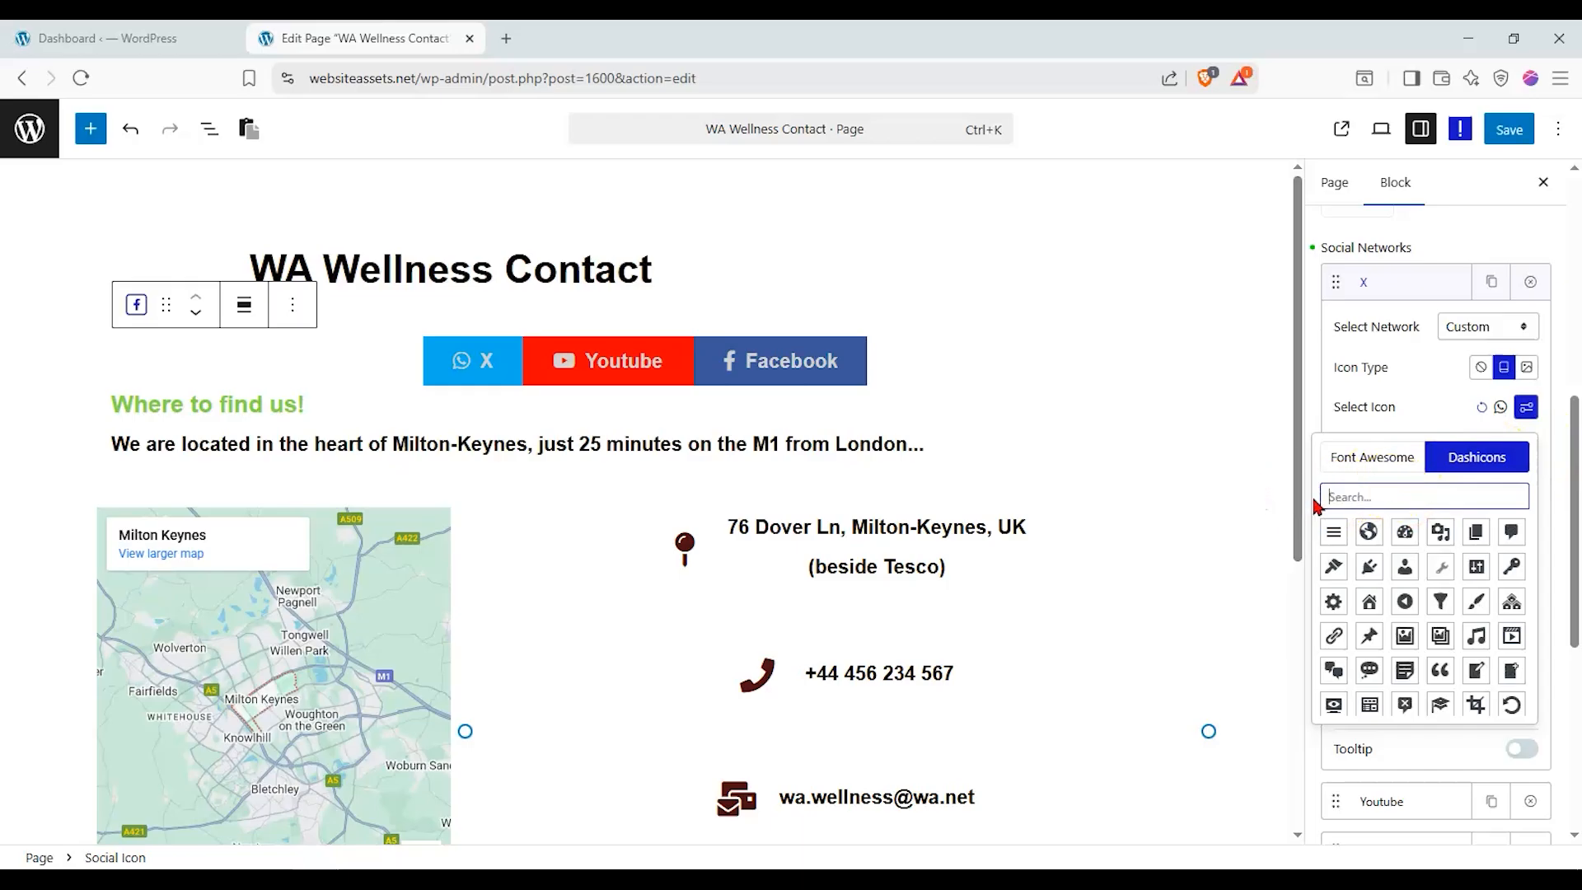
left_click(1401, 463)
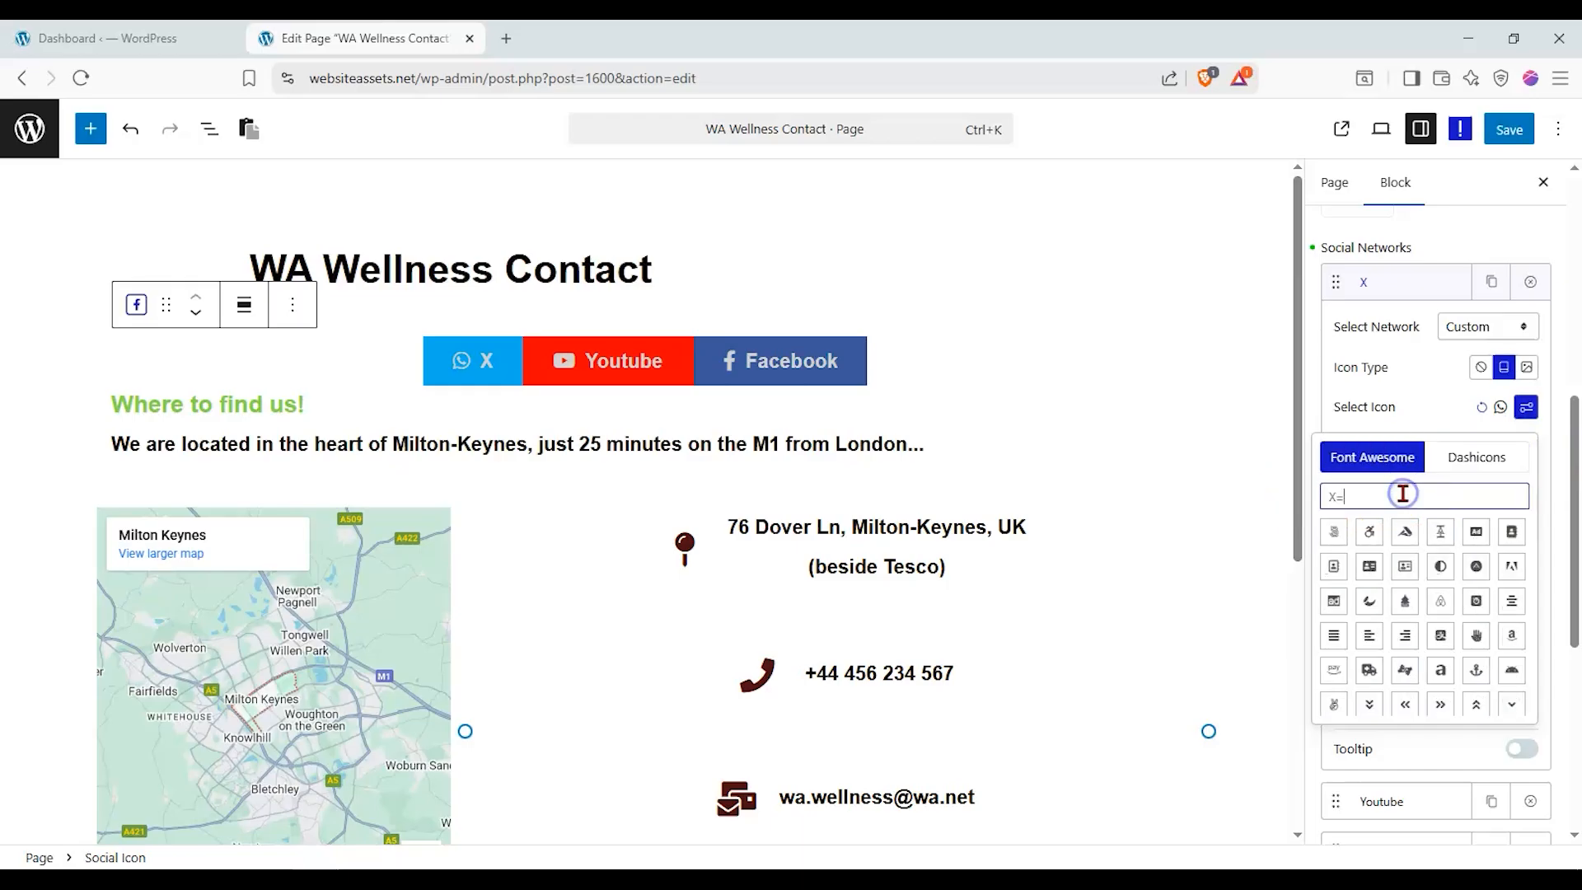
scroll(1459, 608, "down", 5)
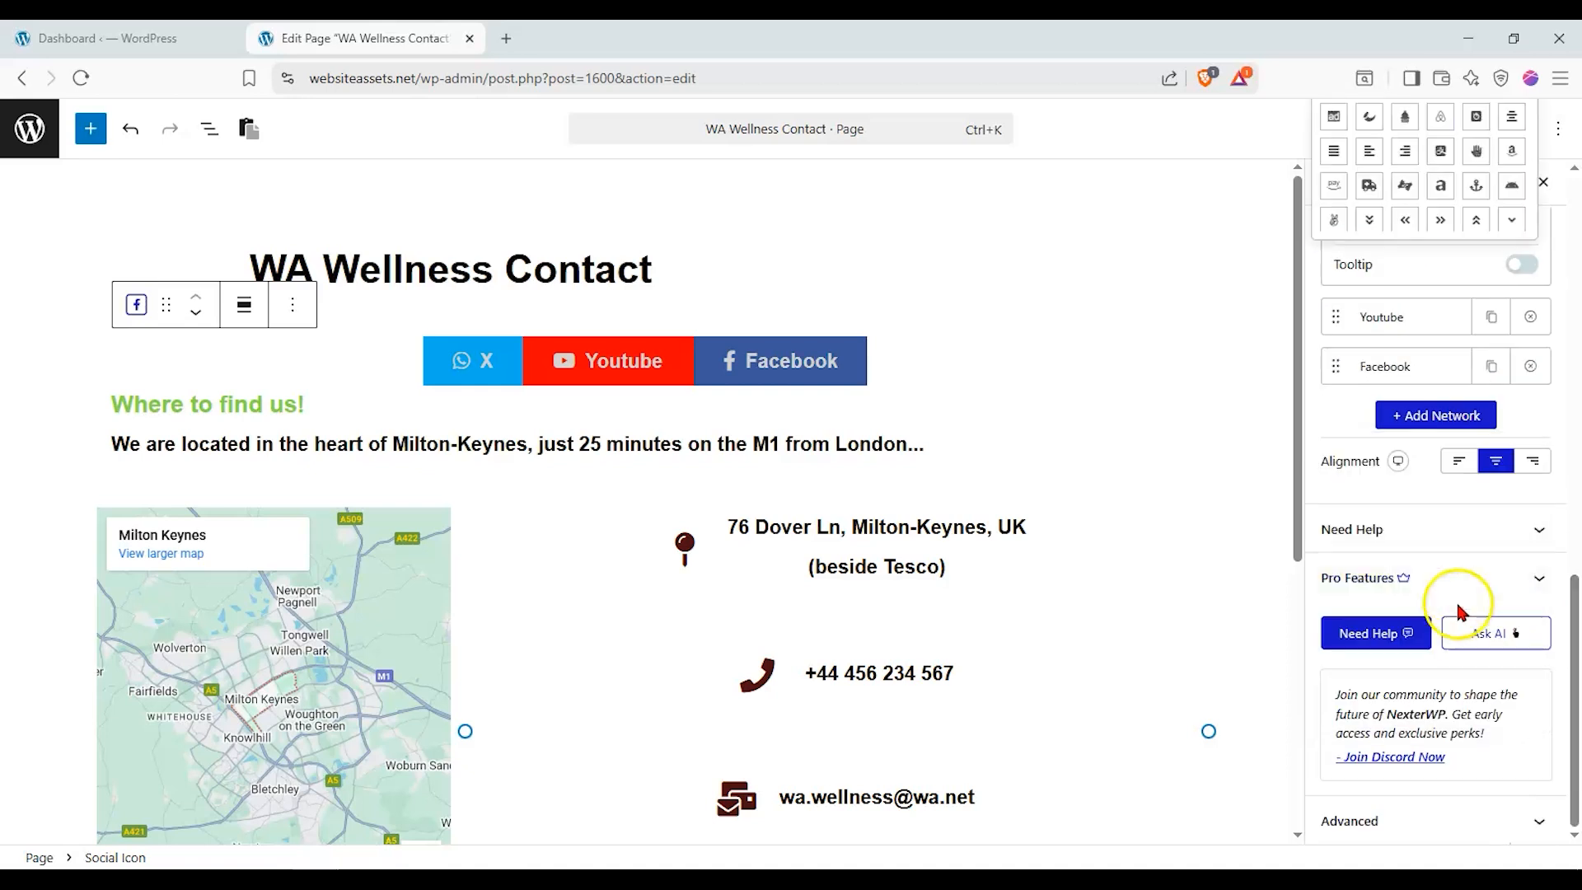
scroll(1436, 422, "up", 3)
left_click_drag(1431, 303, 1177, 300)
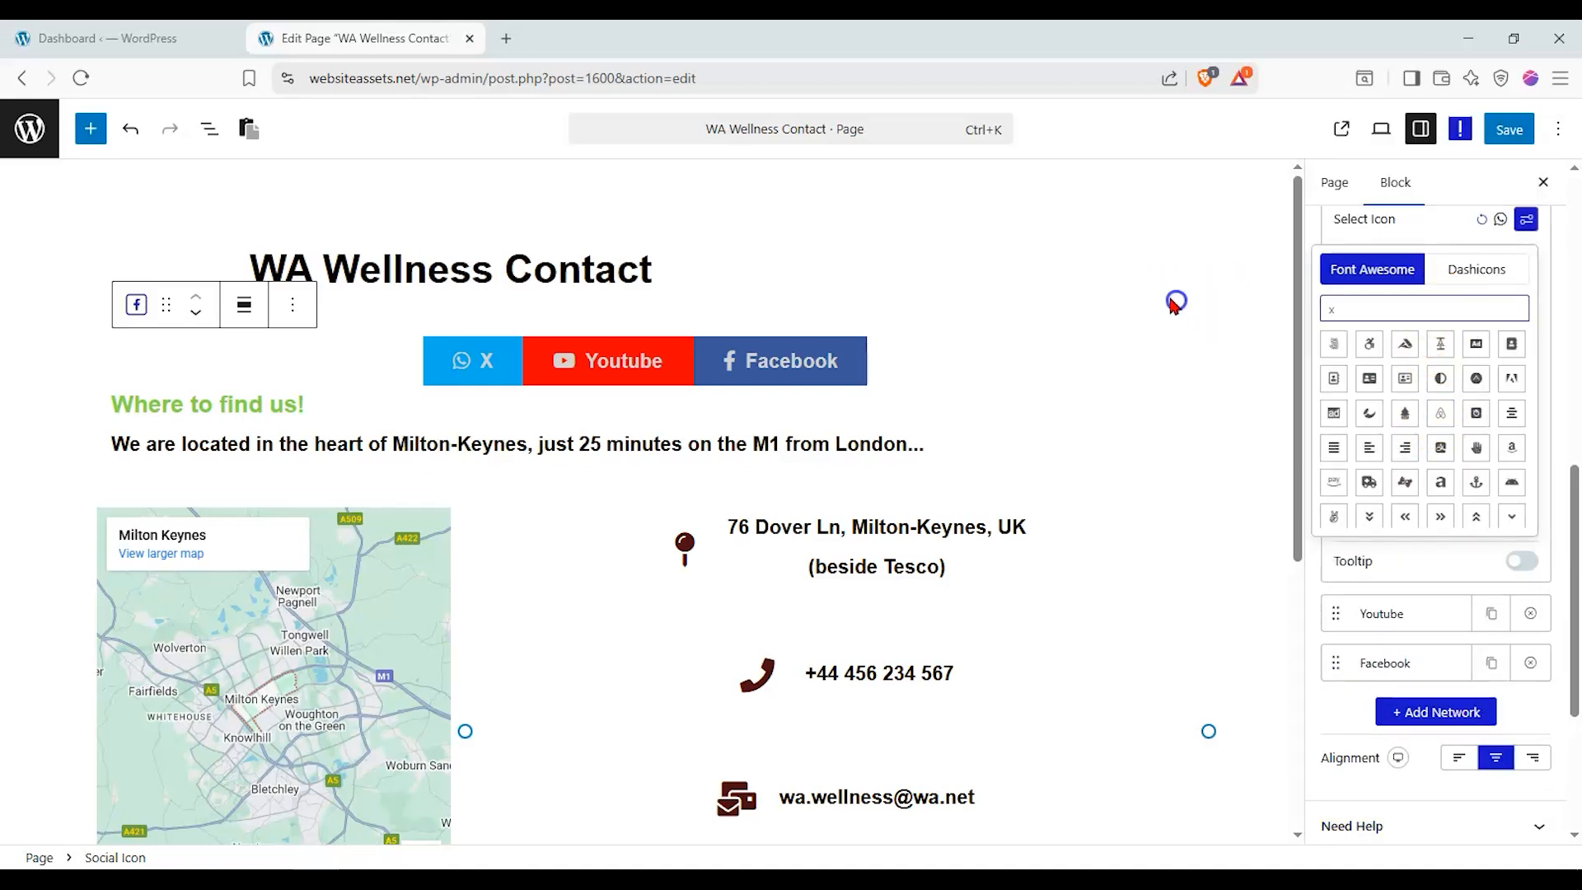
type("twi")
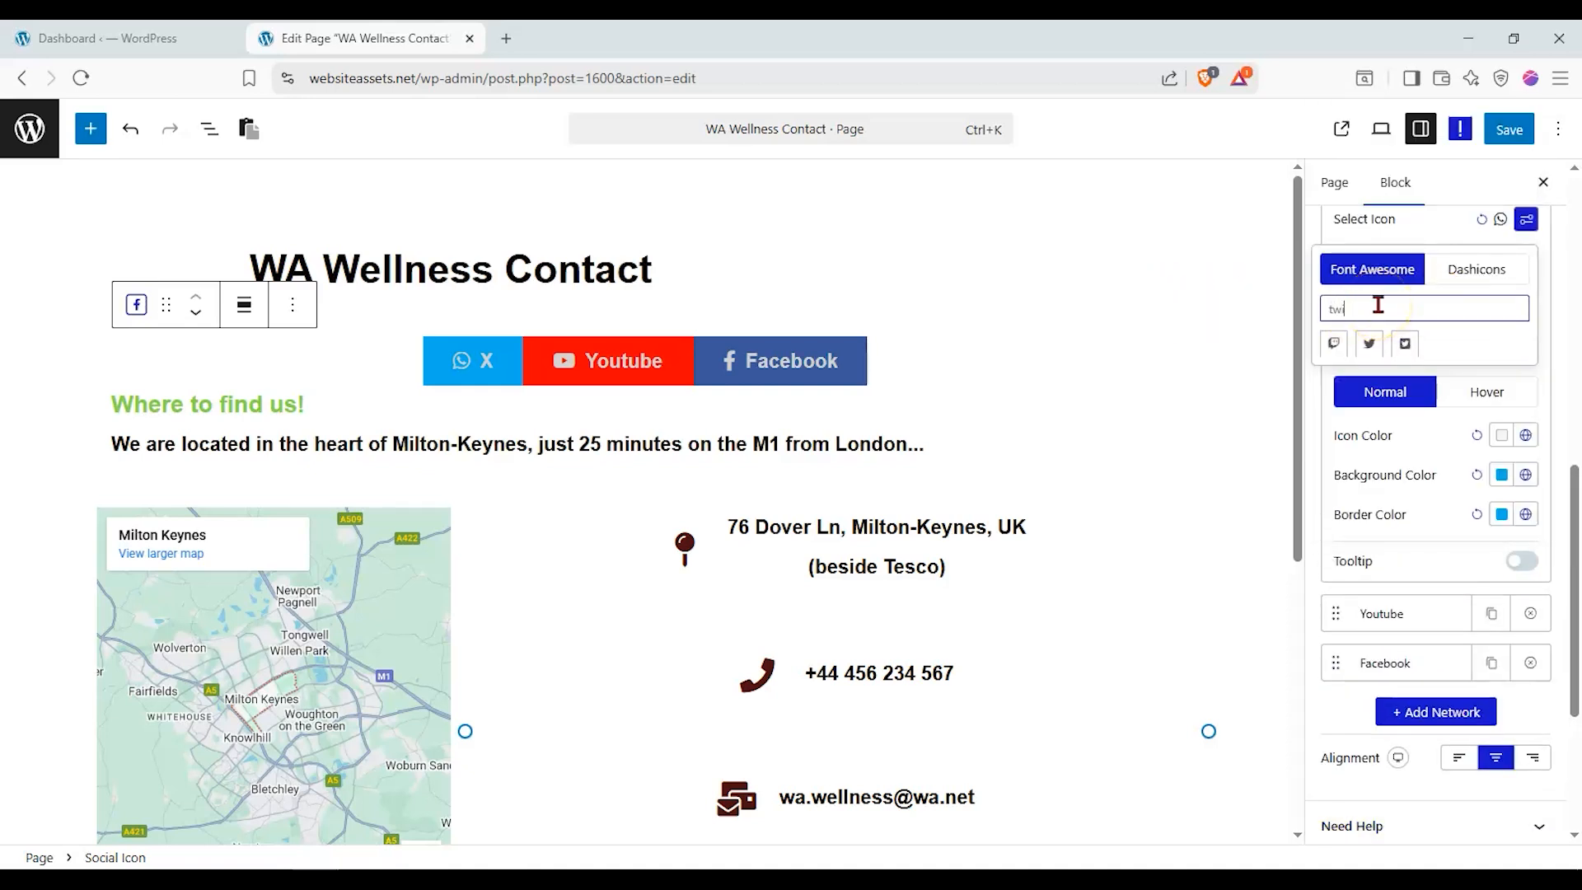
key("BackSpace")
key("BackSpace")
key("BackSpace")
key("BackSpace")
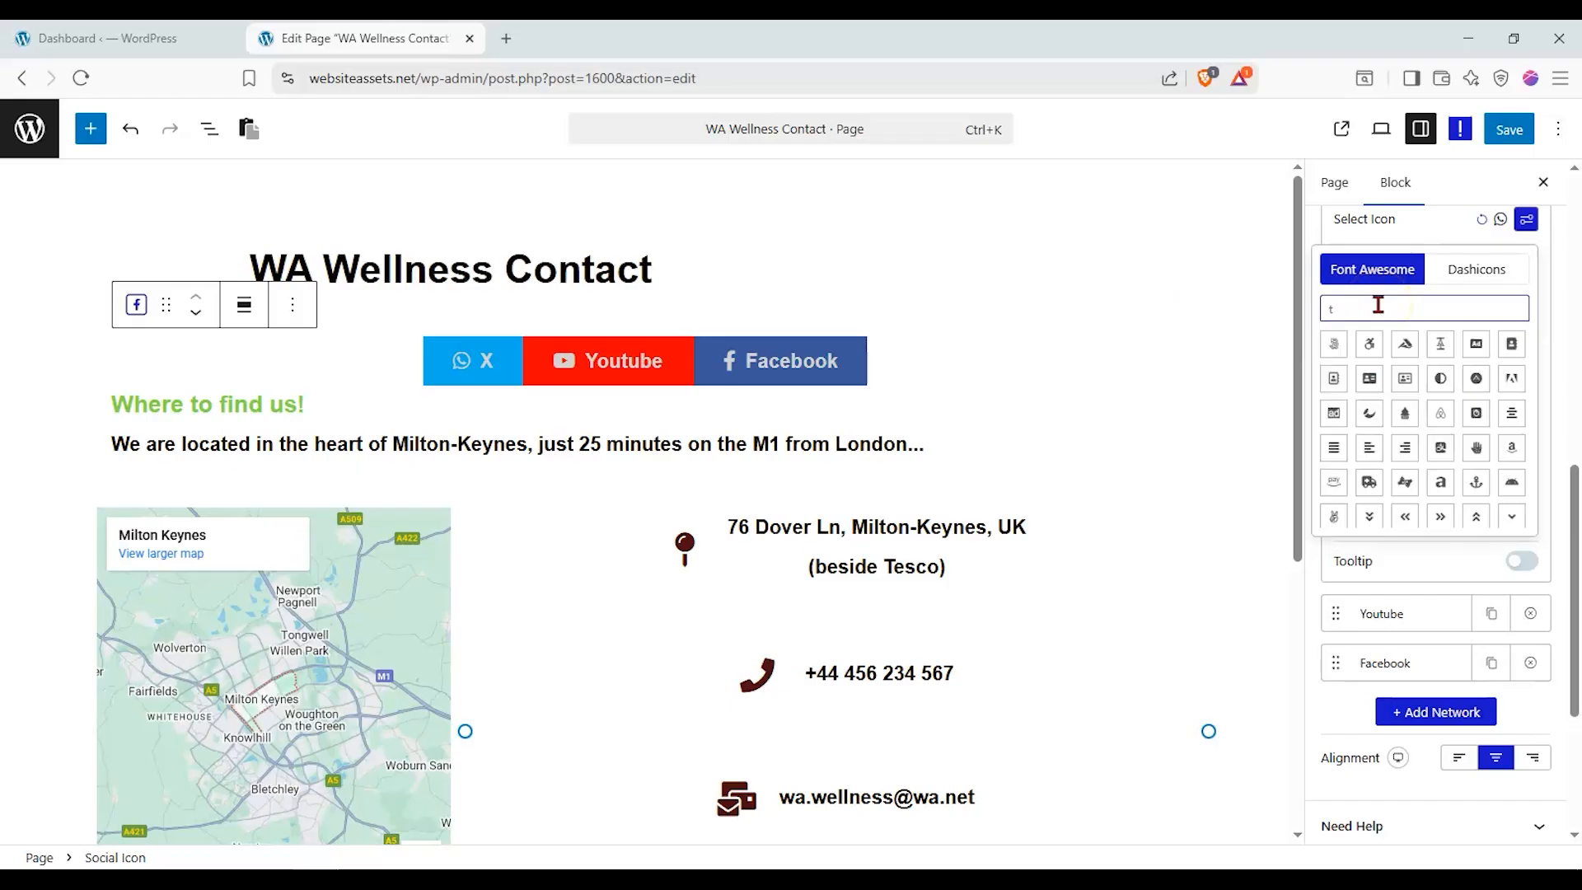
Set the X item's icon to the Xbox logo from the Font Awesome library
scroll(1406, 364, "down", 15)
scroll(1406, 367, "down", 15)
left_click(1401, 368)
scroll(1409, 371, "down", 15)
scroll(1423, 374, "down", 2)
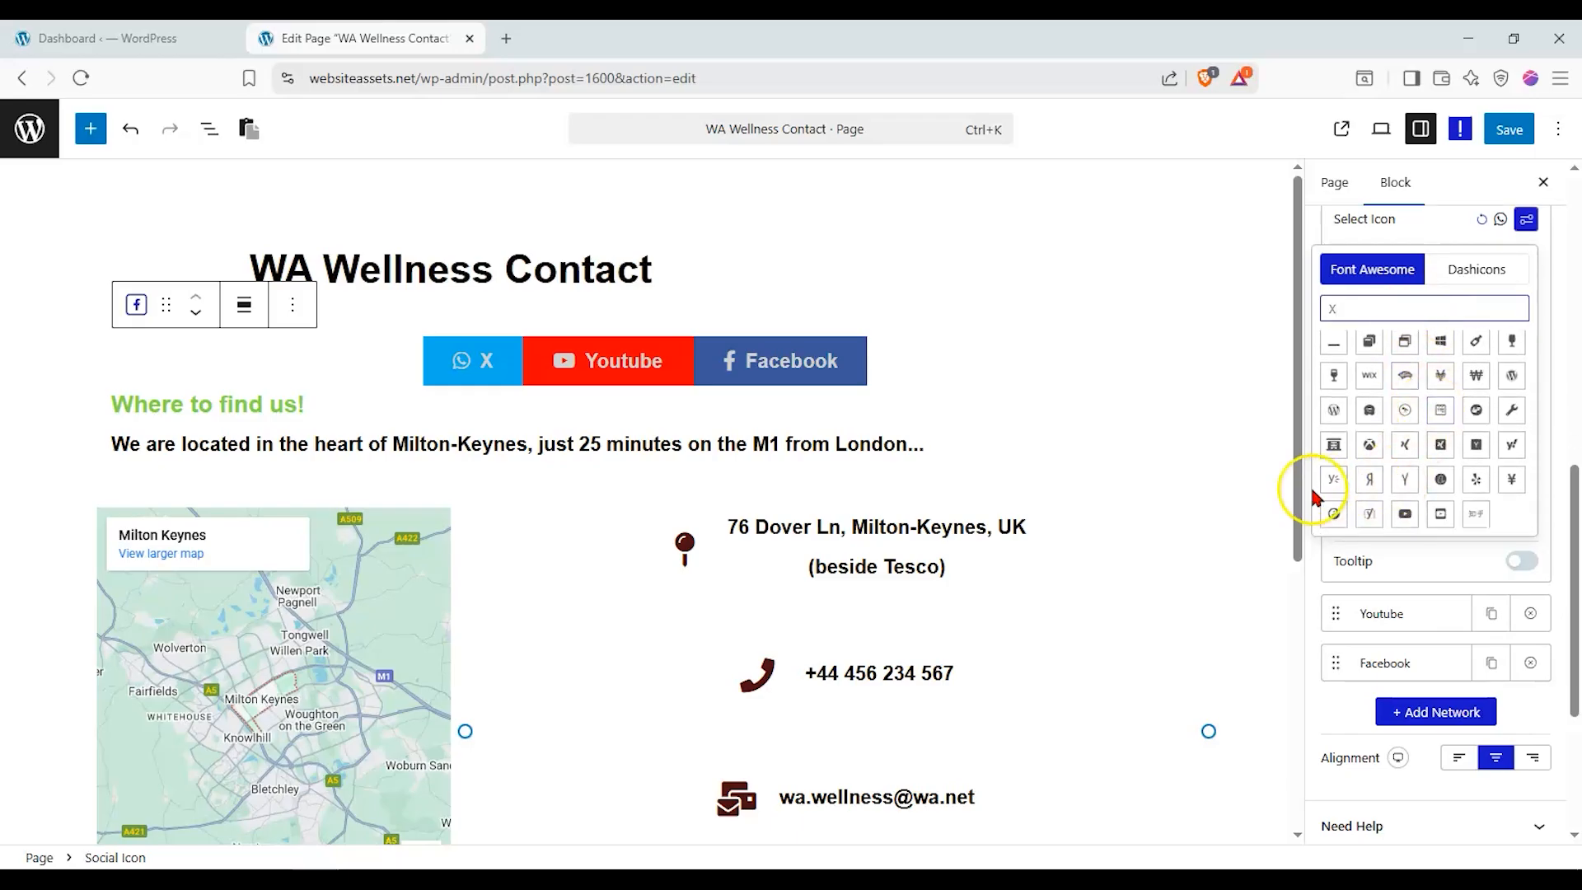
left_click(1473, 481)
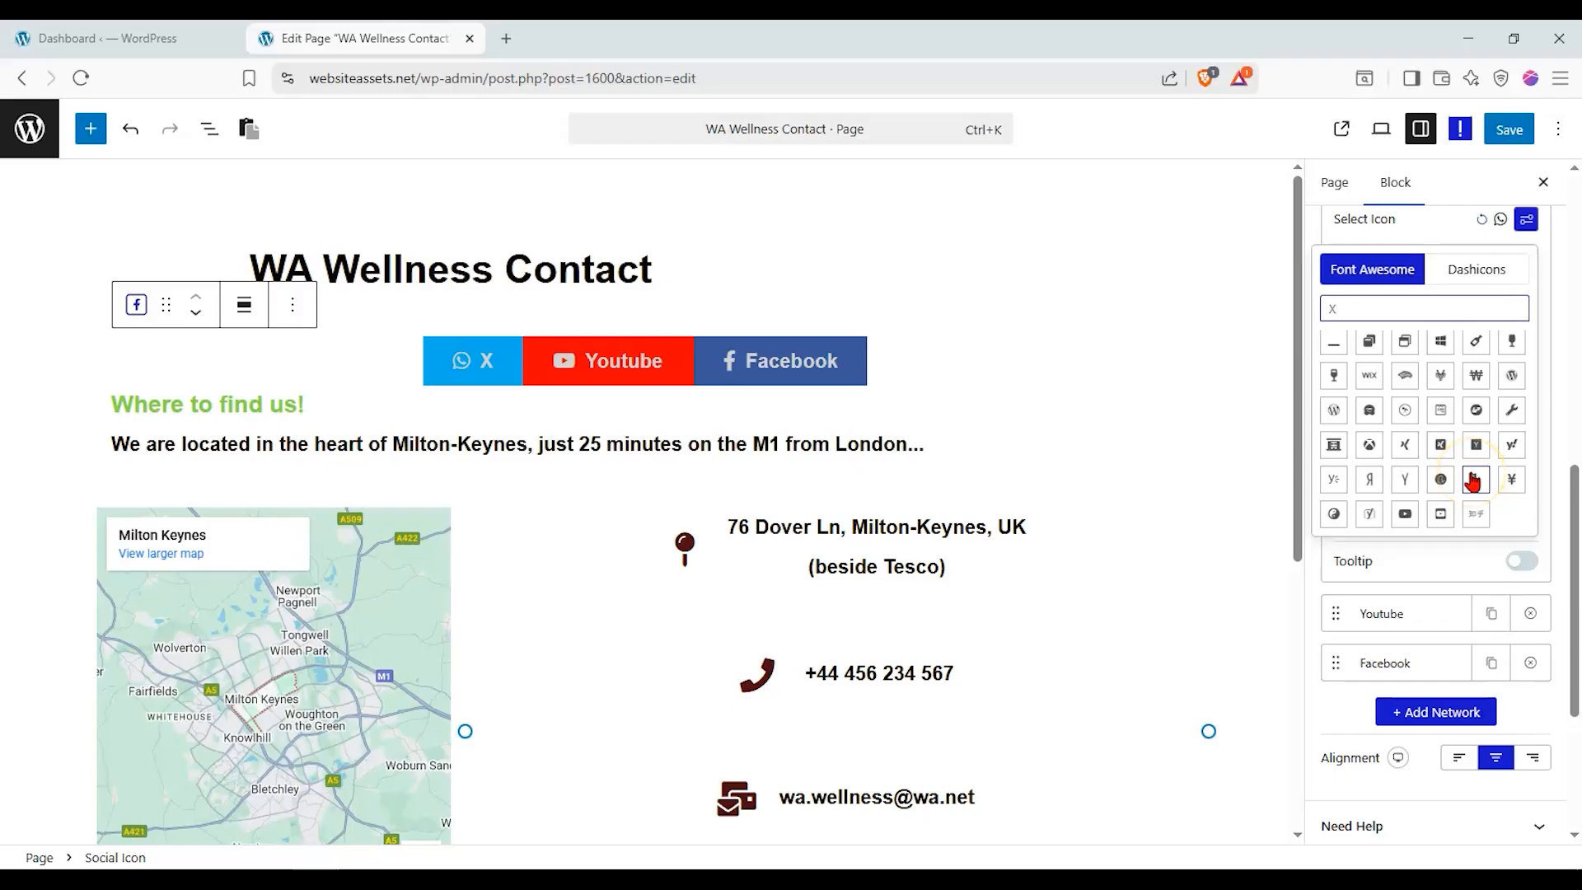
left_click(1369, 447)
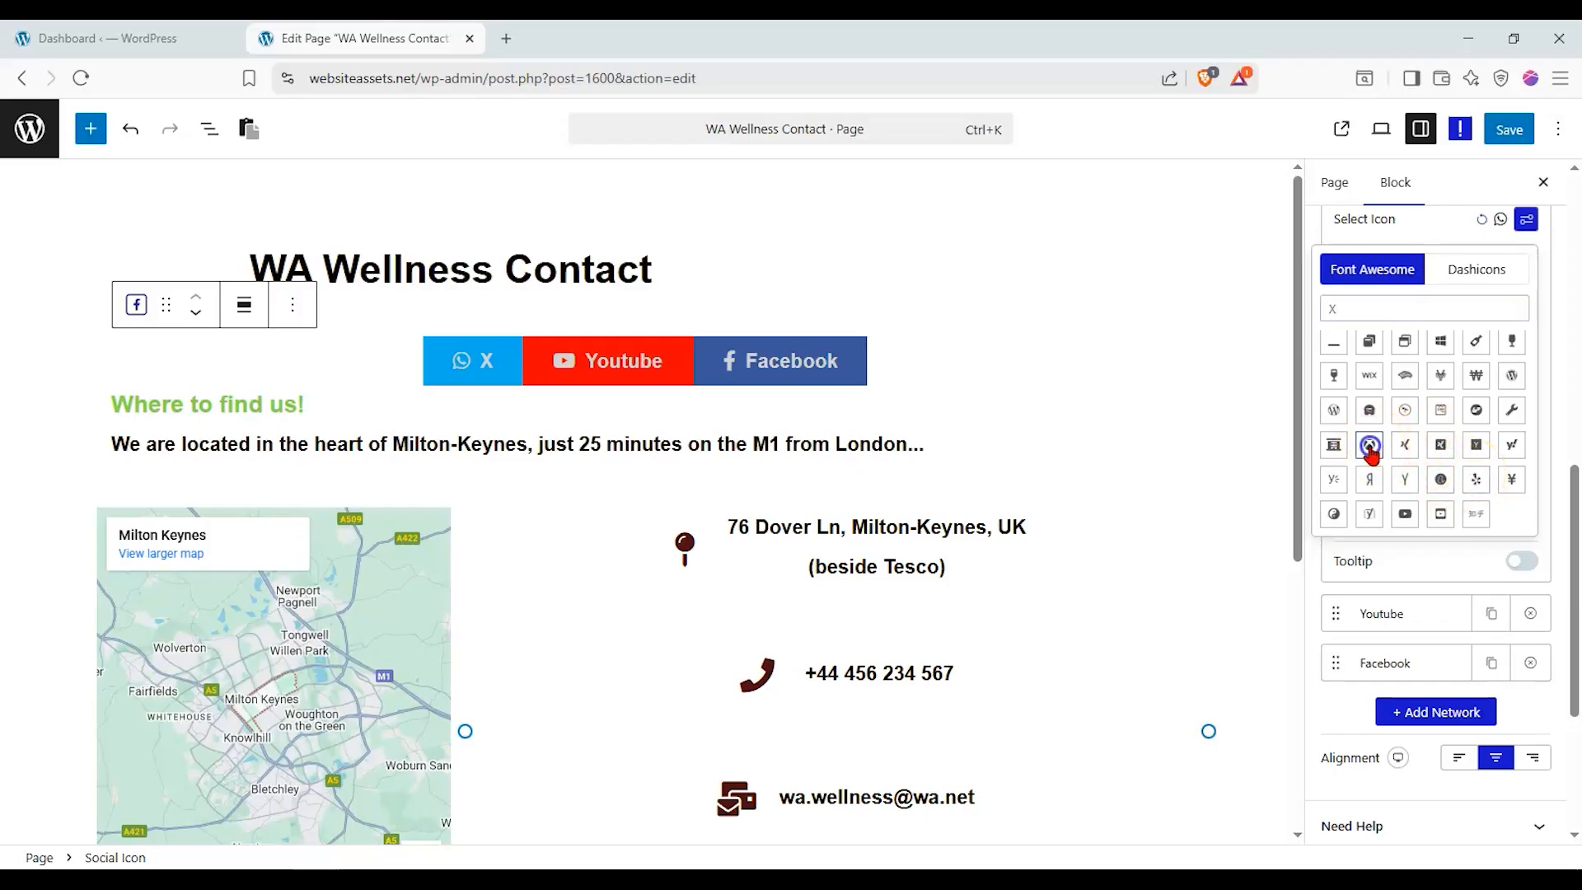
left_click(1470, 580)
scroll(1460, 570, "up", 3)
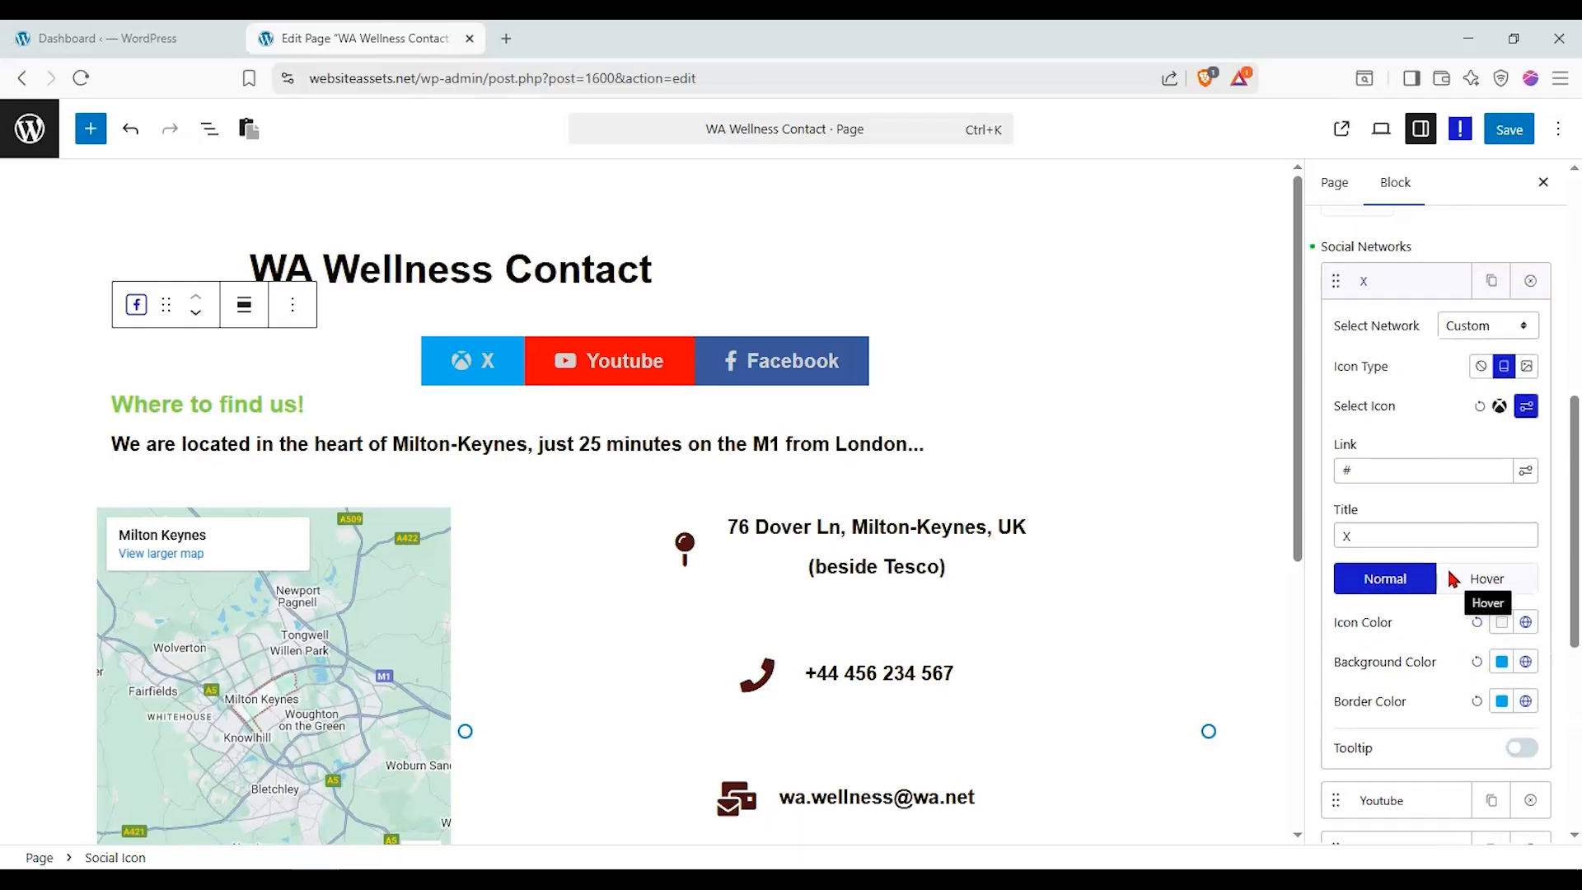
Set the X item's normal icon colour to a near-white colour from the global palettes
left_click(1525, 633)
left_click(1373, 331)
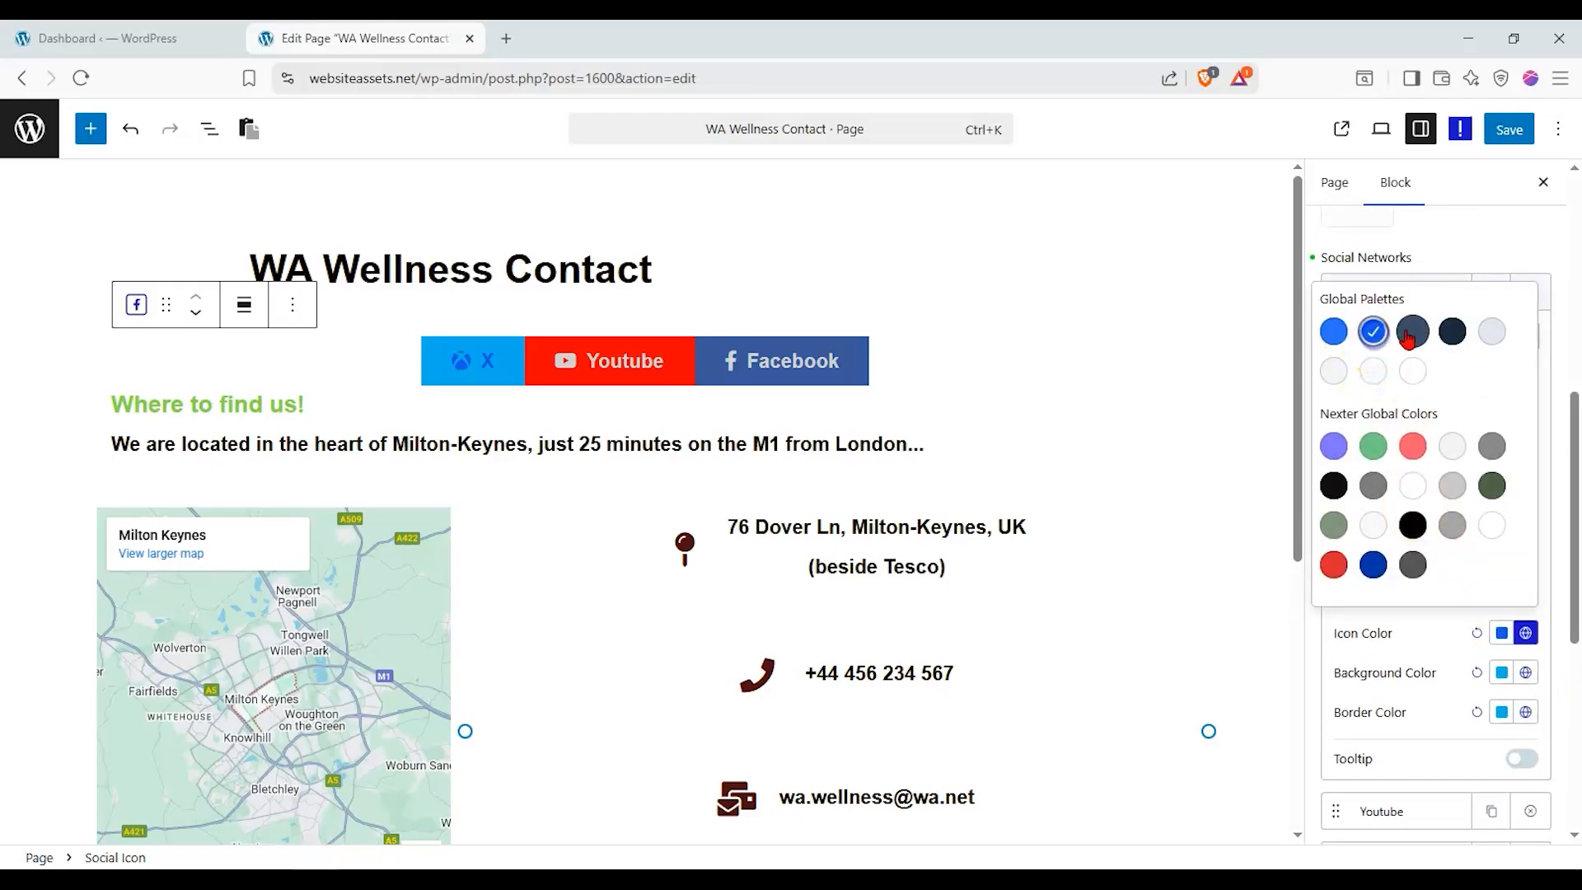
left_click(1457, 651)
Set the X item's normal background to the near-black Nexter global colour and reset its normal border colour
left_click(1525, 673)
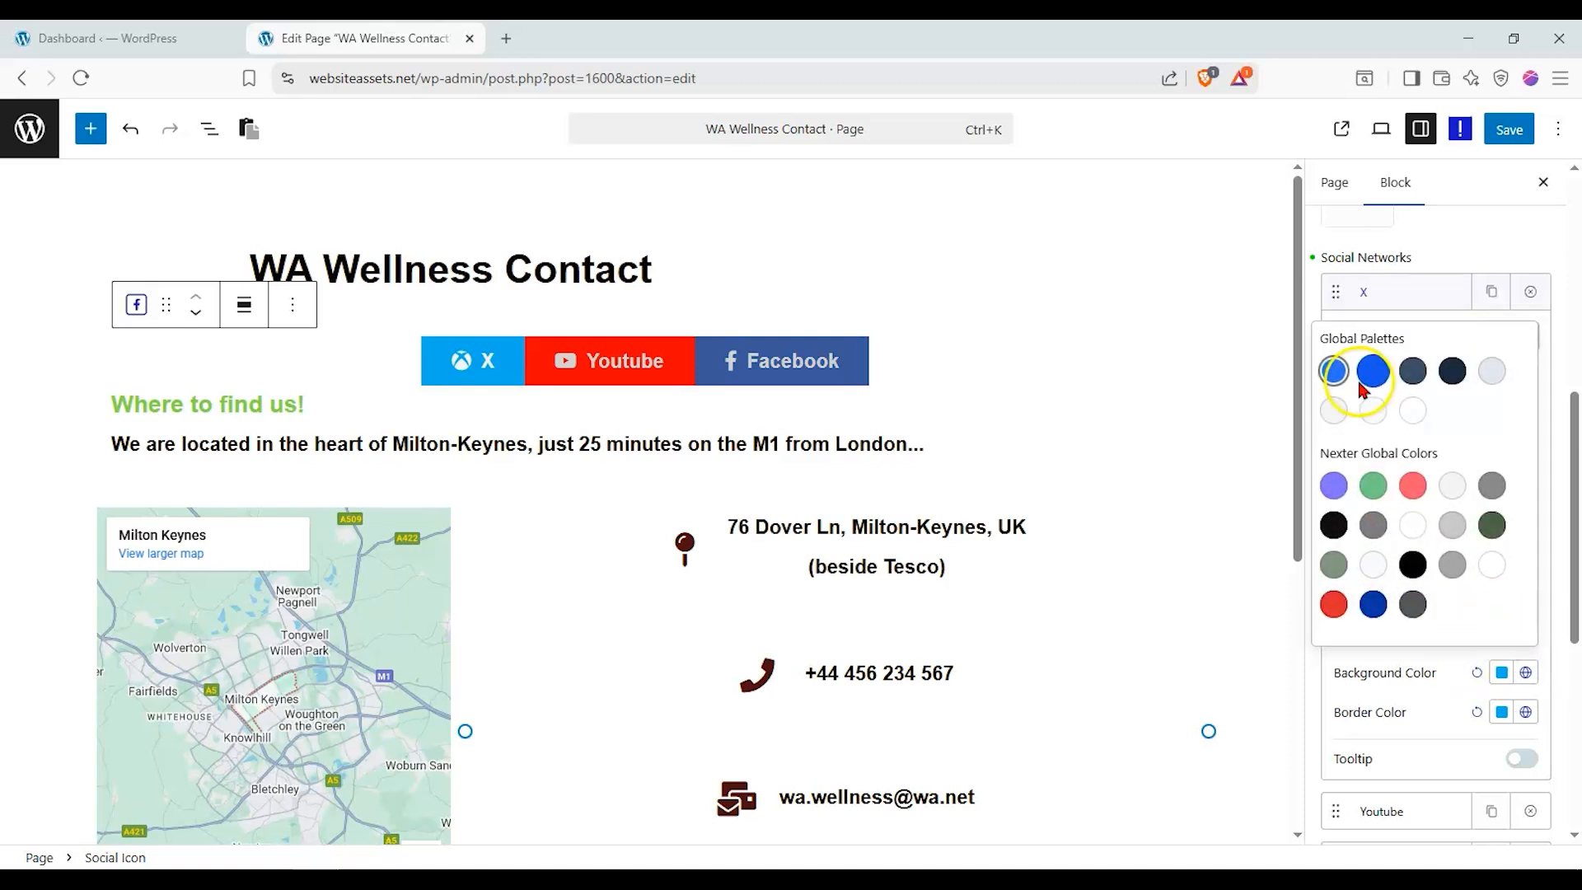
left_click(1450, 373)
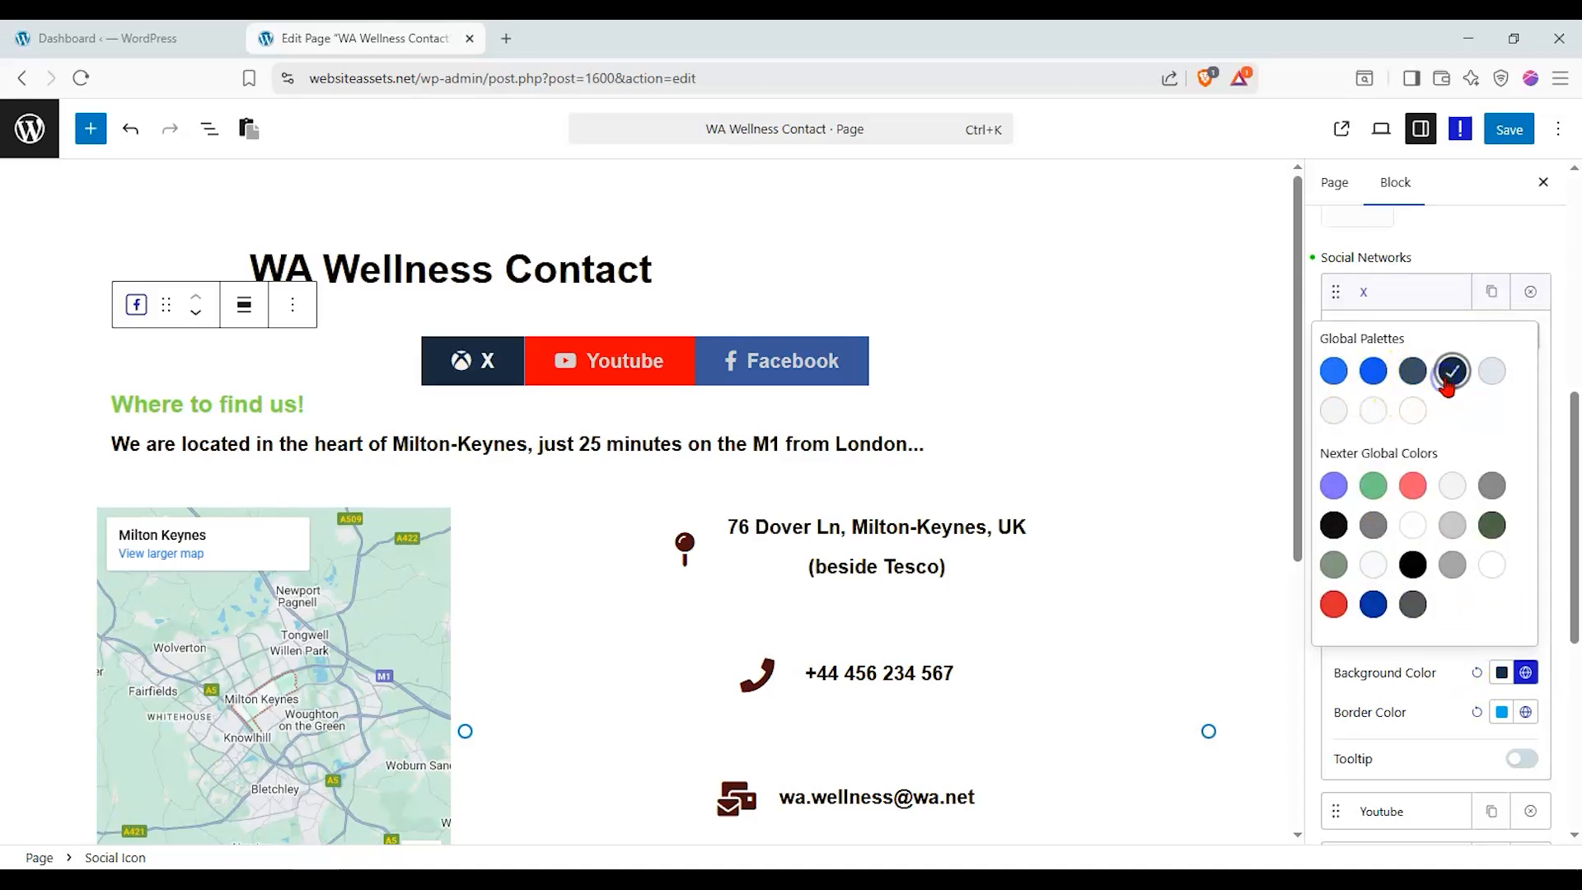
left_click(1334, 525)
left_click(1393, 691)
left_click(1502, 714)
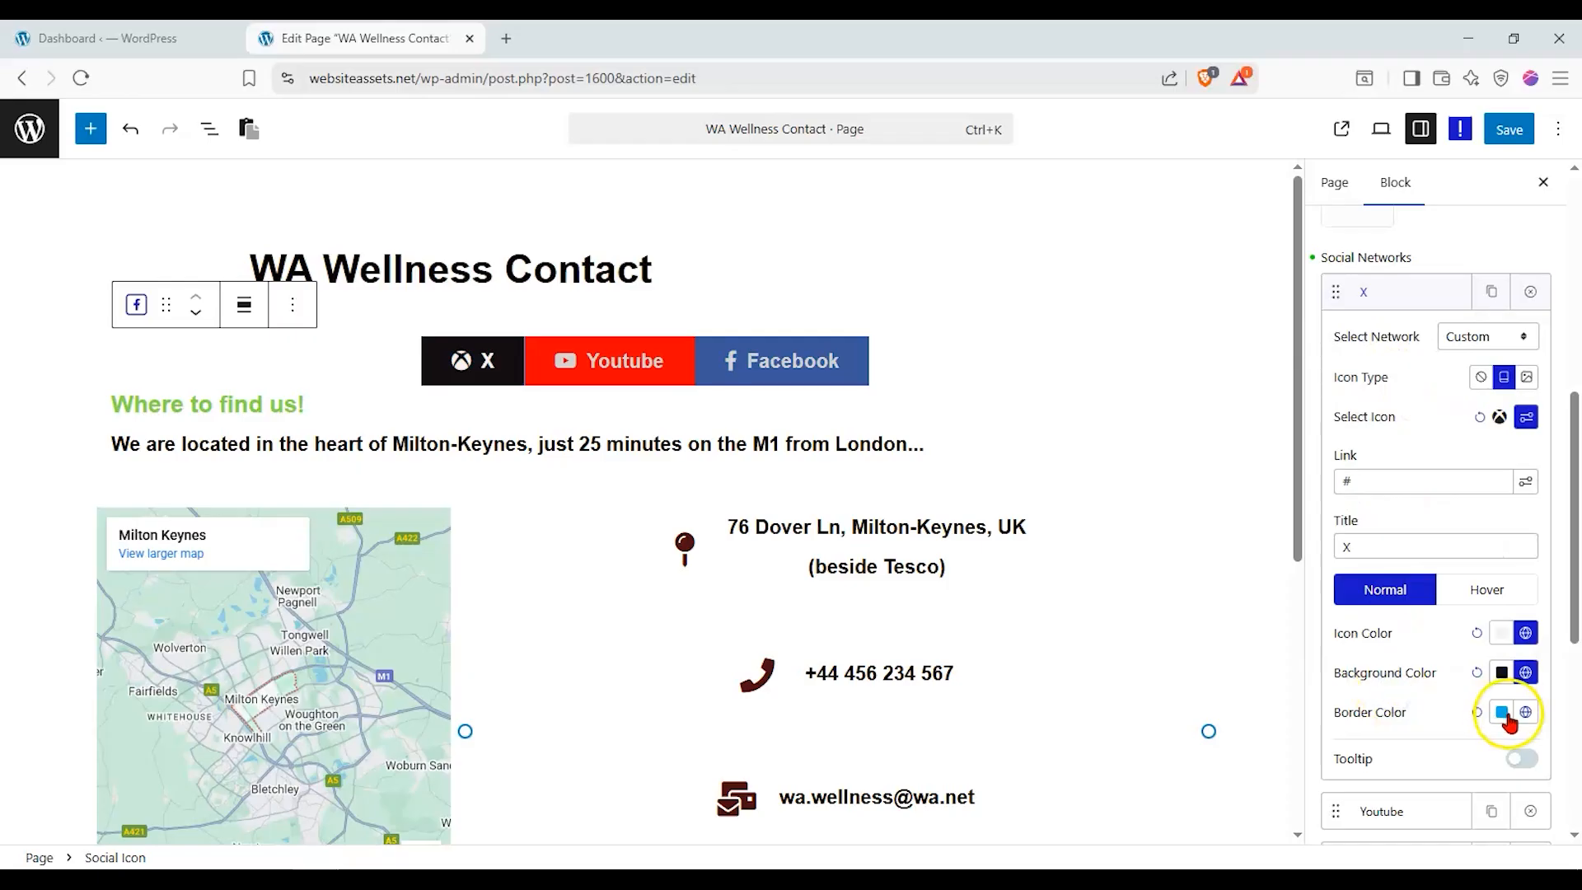
left_click(1476, 713)
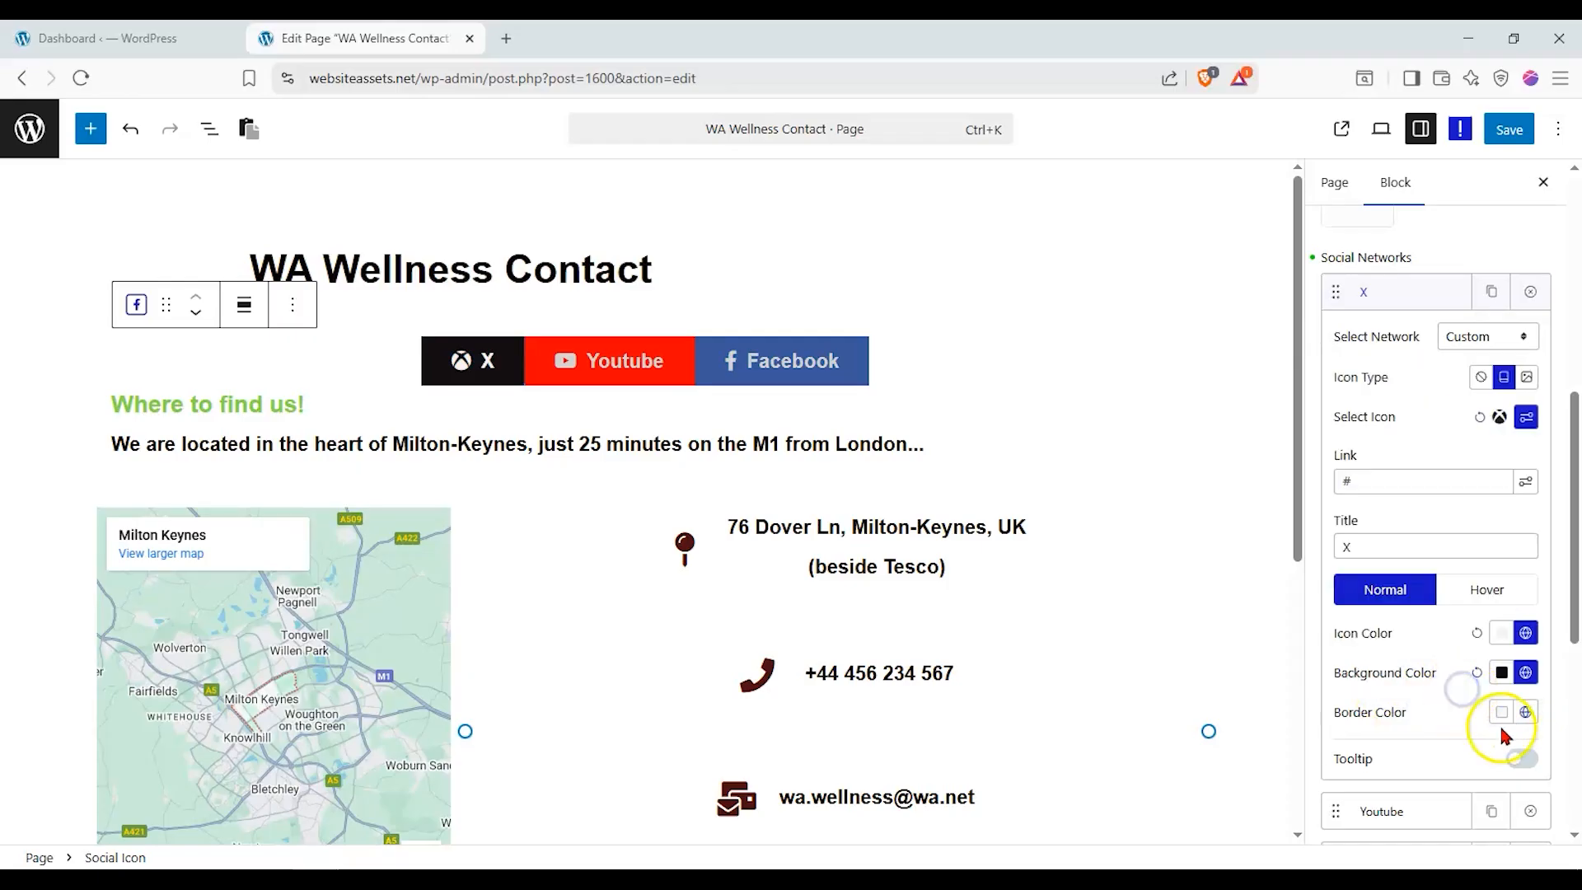
Set the X item's hover colours to a red icon on the near-black Nexter global background, and reset the hover border colour
left_click(1480, 590)
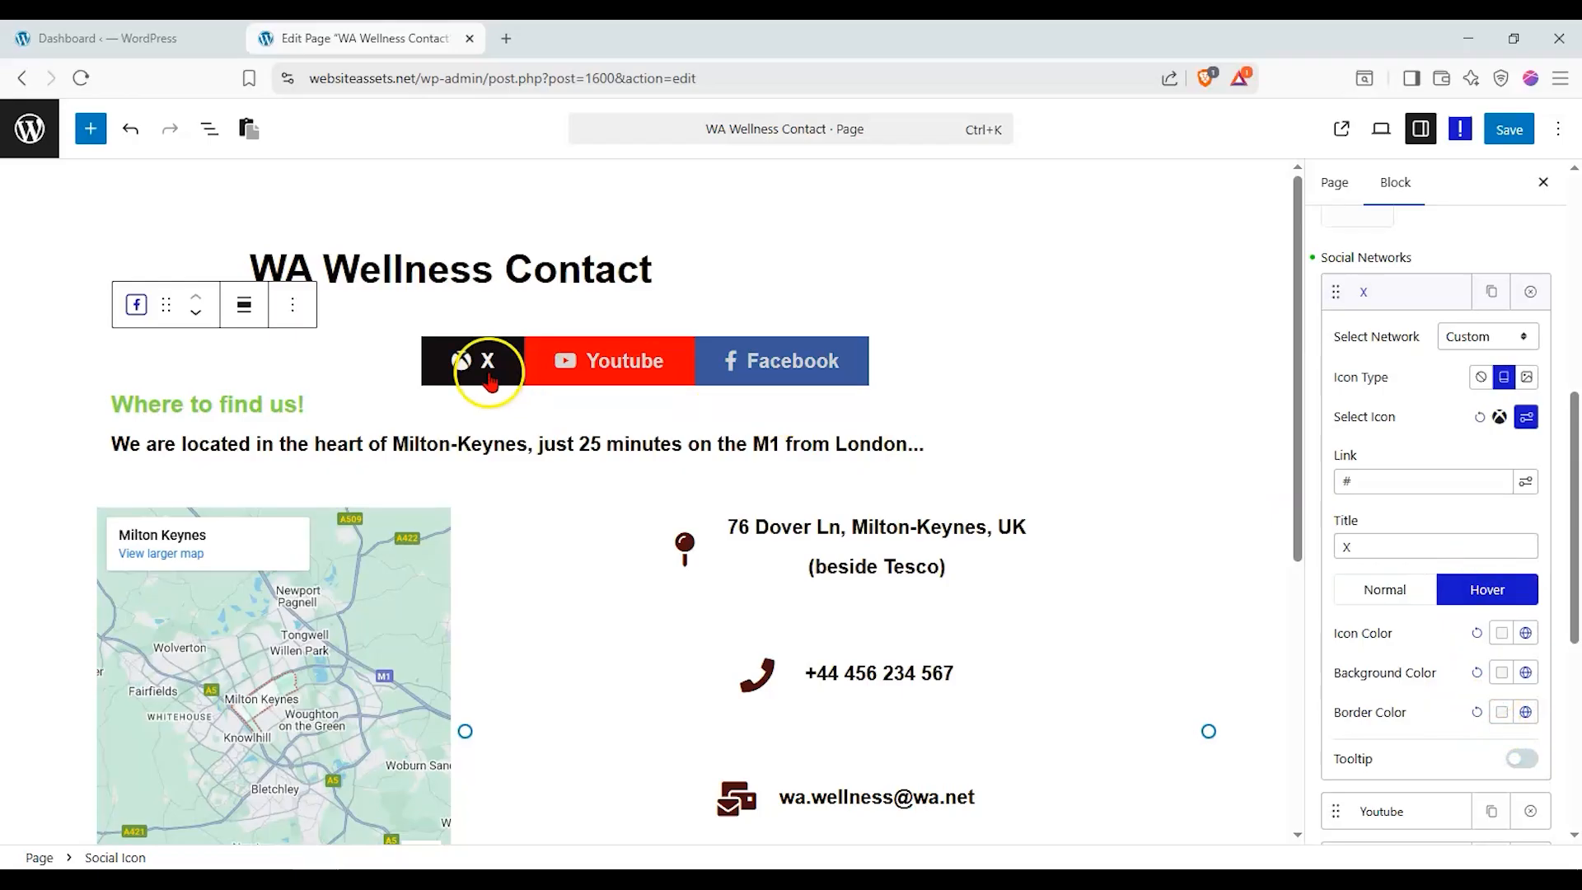
left_click(1503, 641)
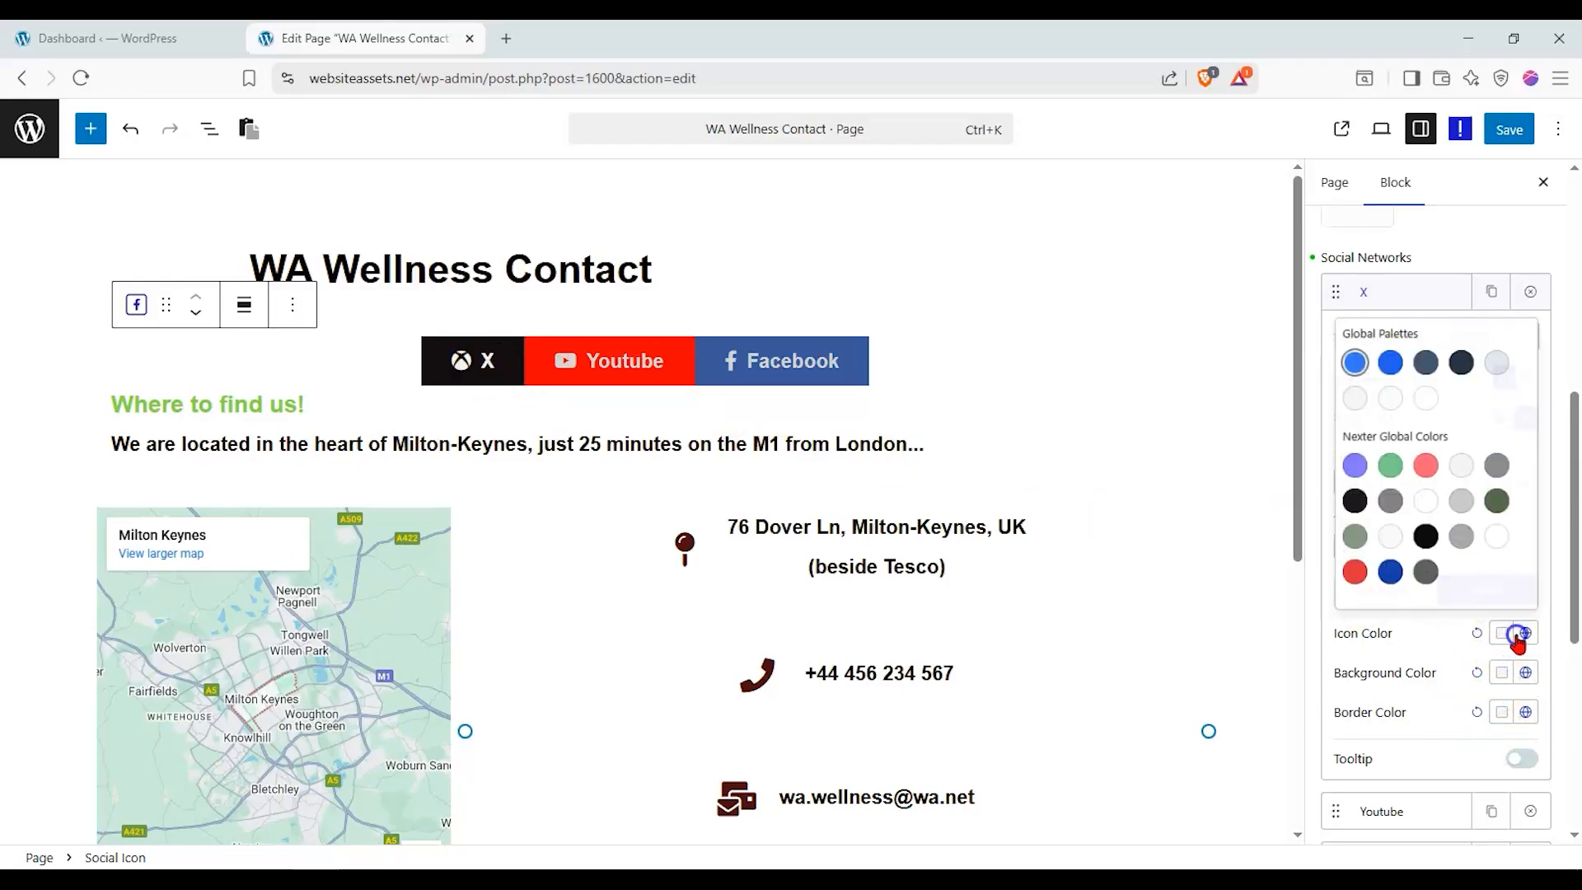
left_click(1333, 564)
left_click(1527, 673)
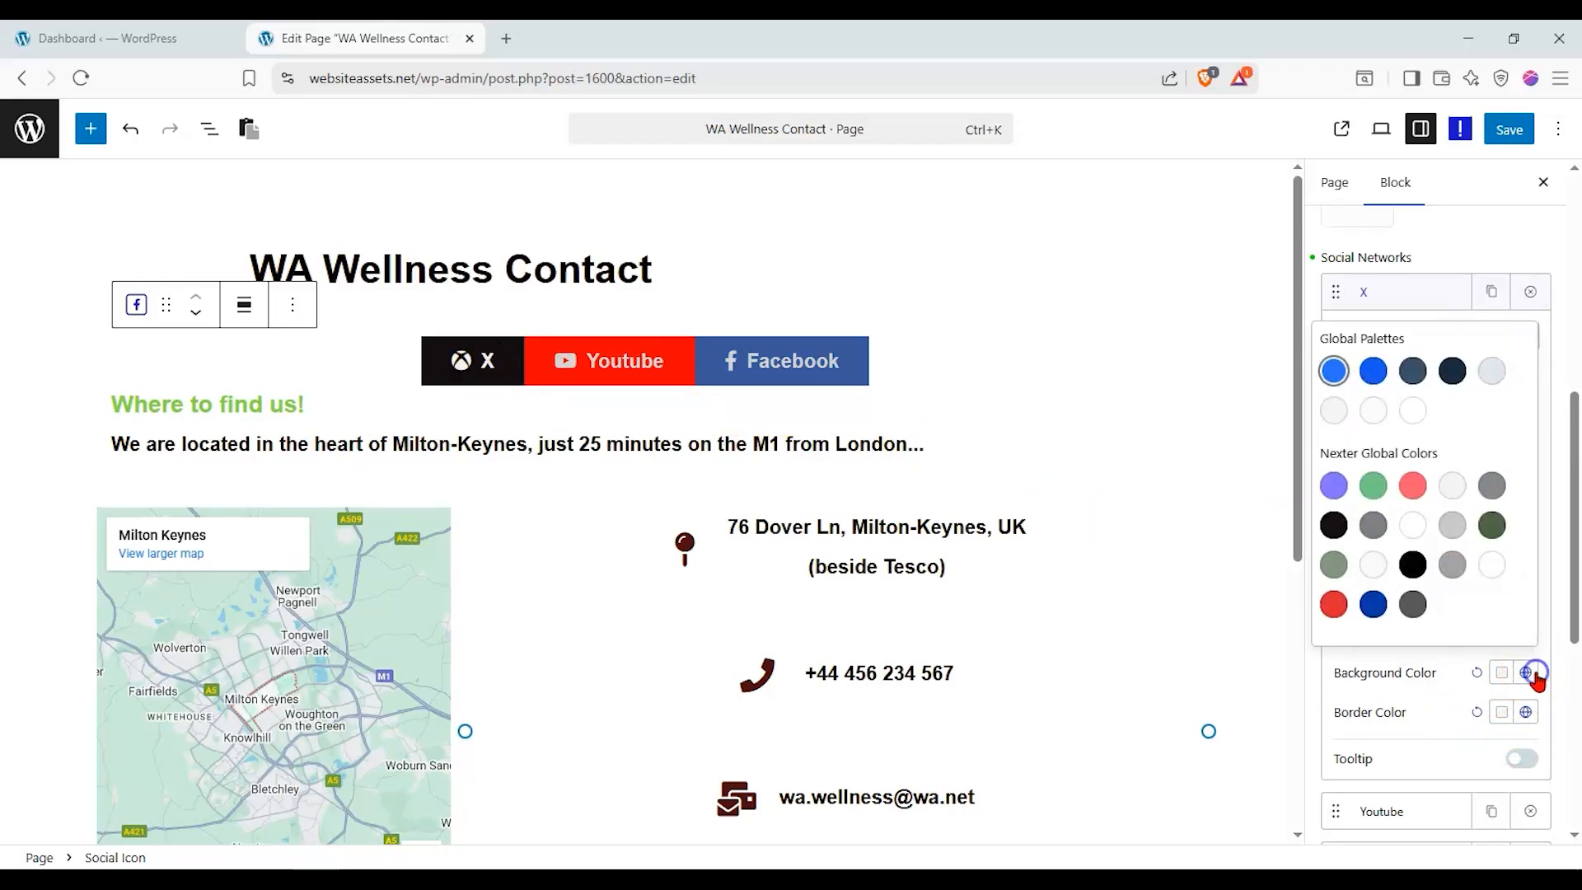
left_click(1334, 604)
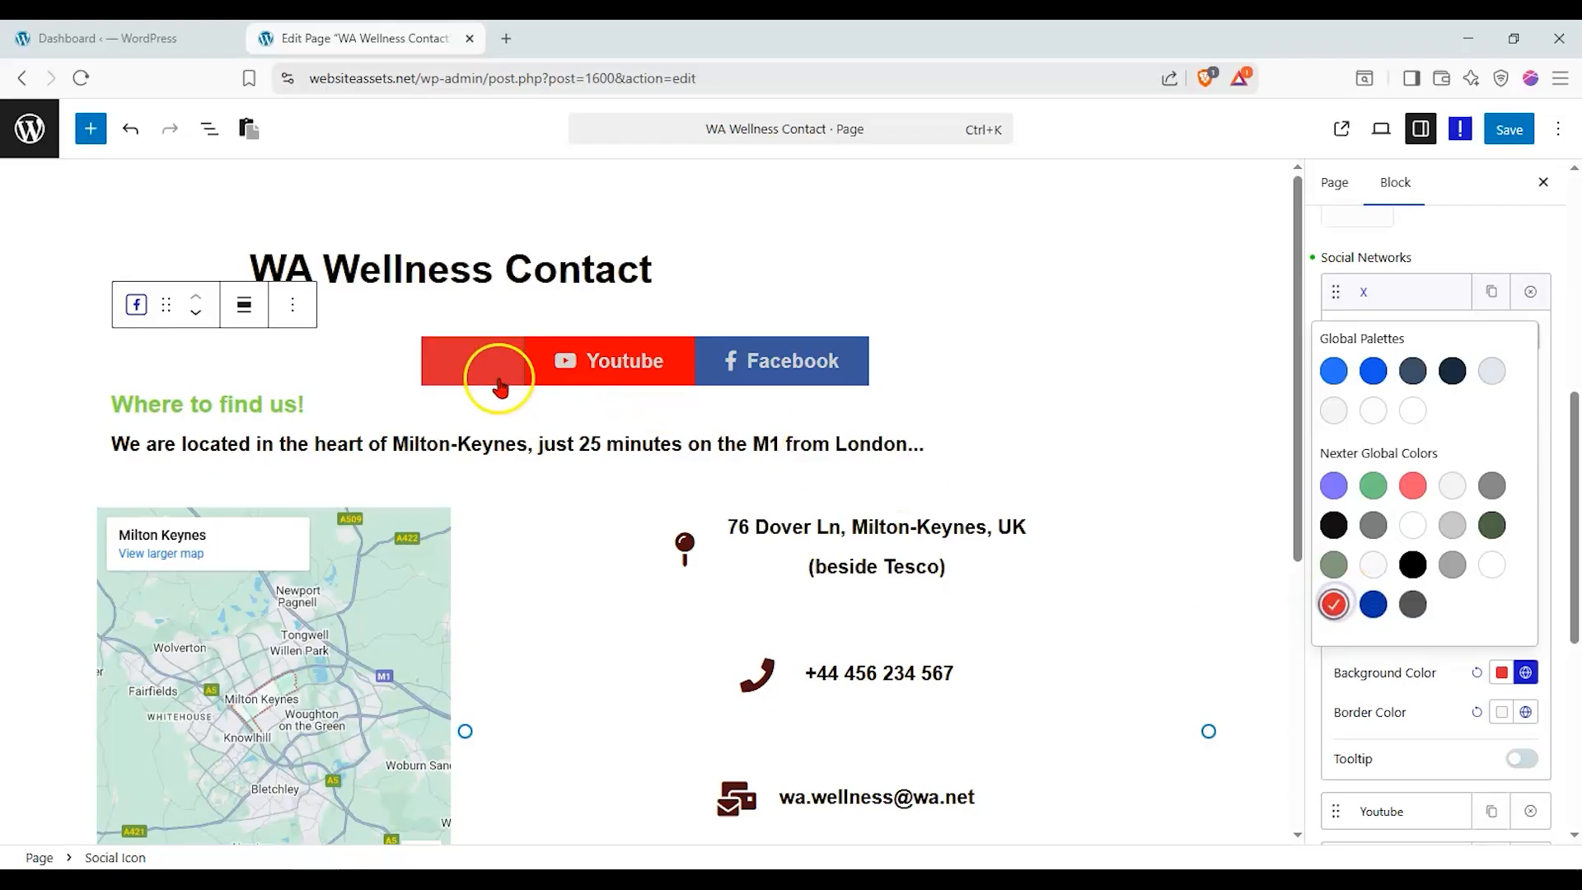
left_click(1334, 534)
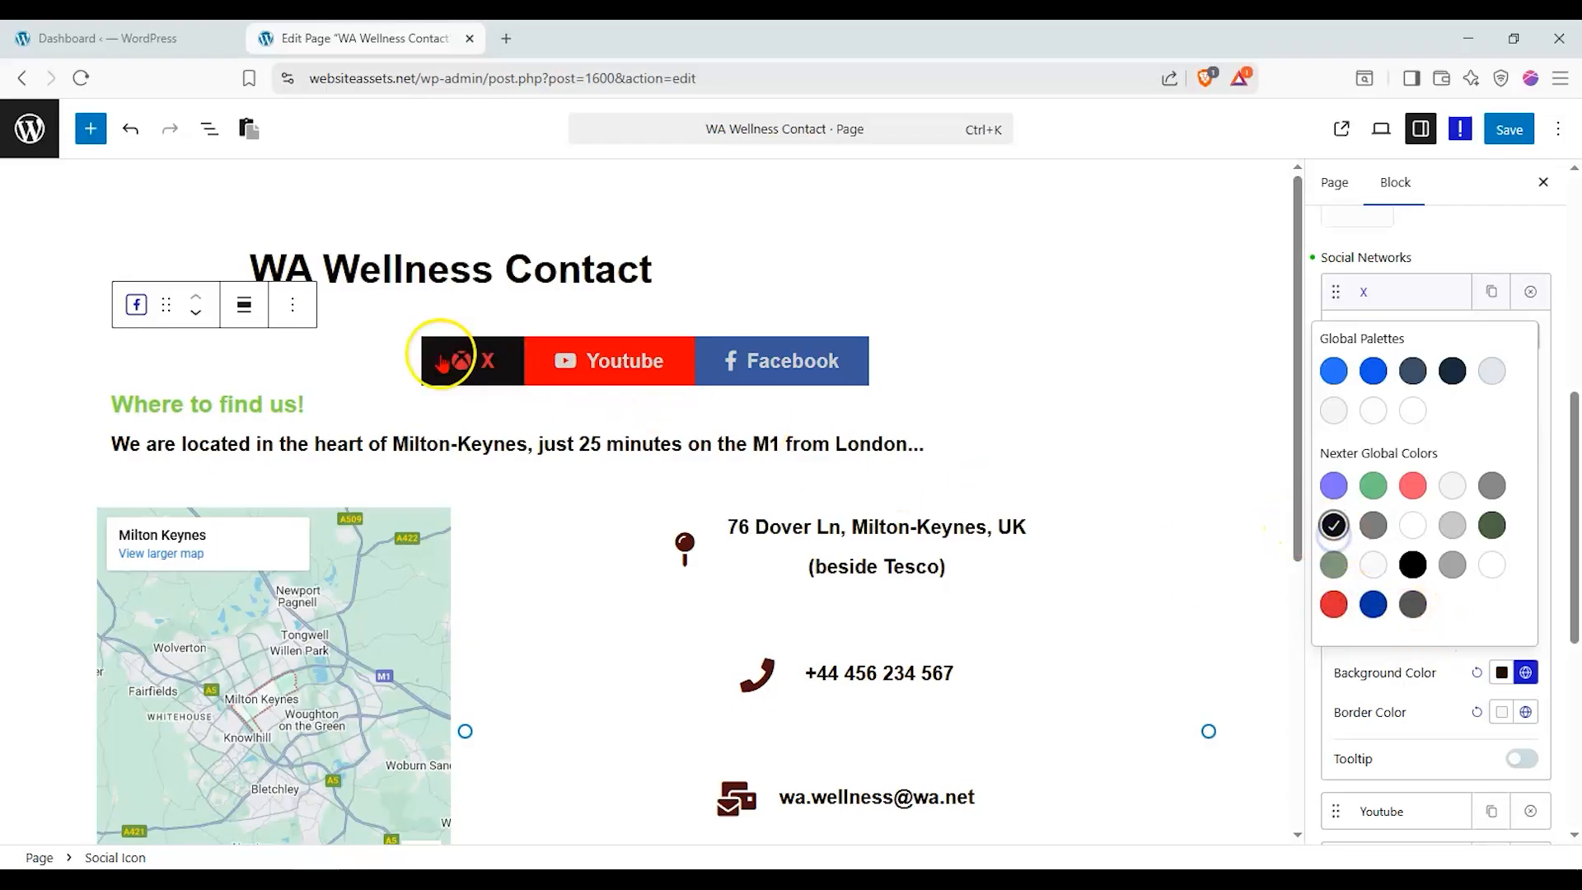
left_click(1422, 707)
left_click(1478, 713)
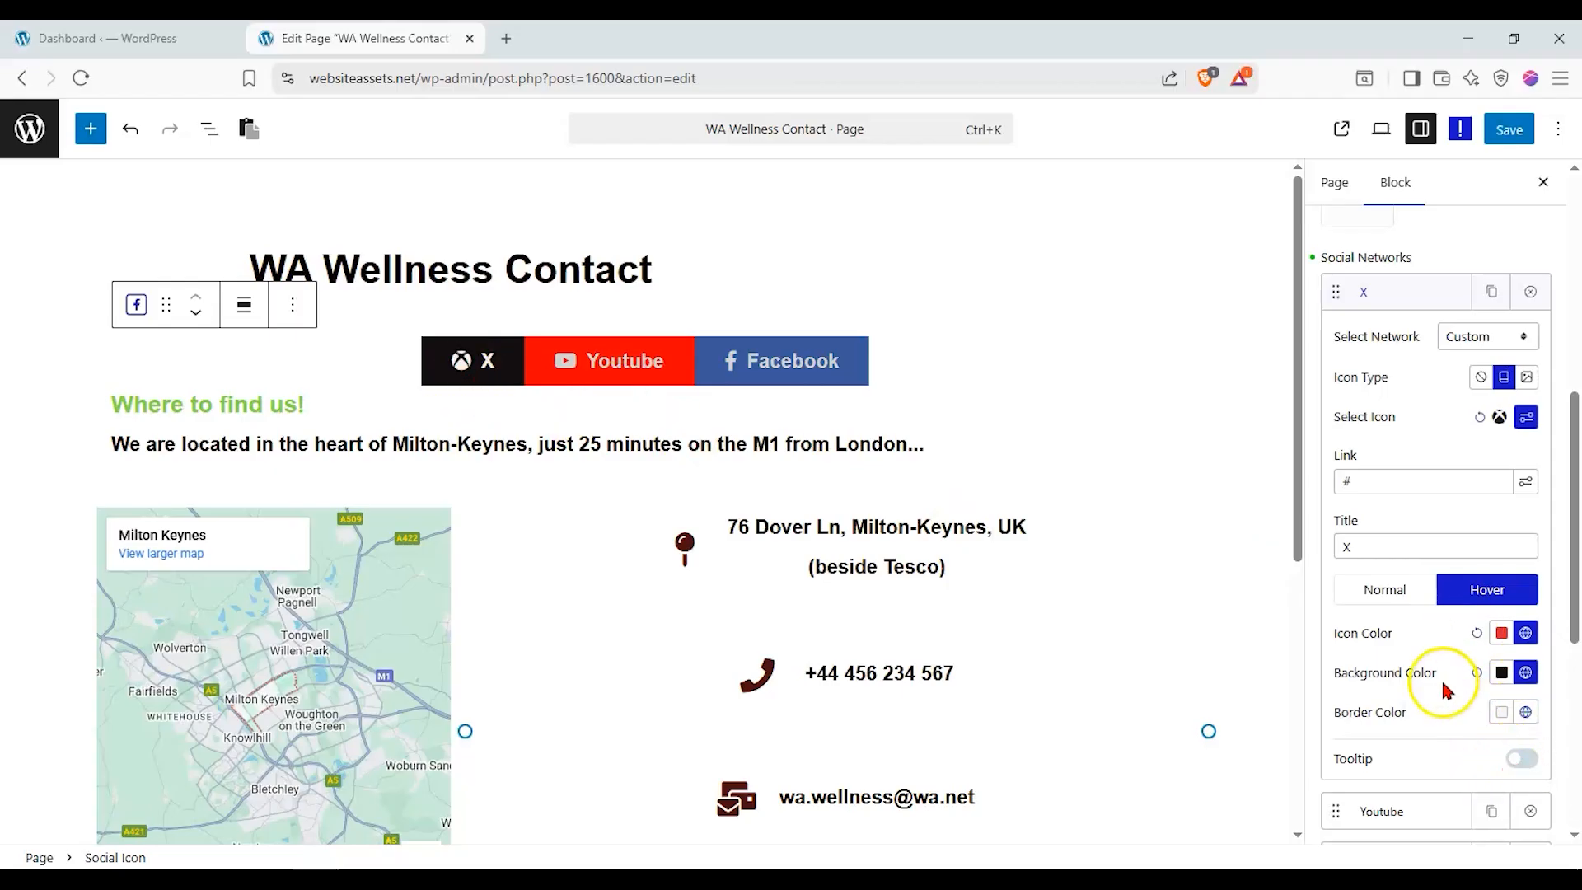
Enable the X item's tooltip and enter "twitter is now X!" as its content
scroll(1443, 688, "up", 1)
scroll(1443, 689, "down", 2)
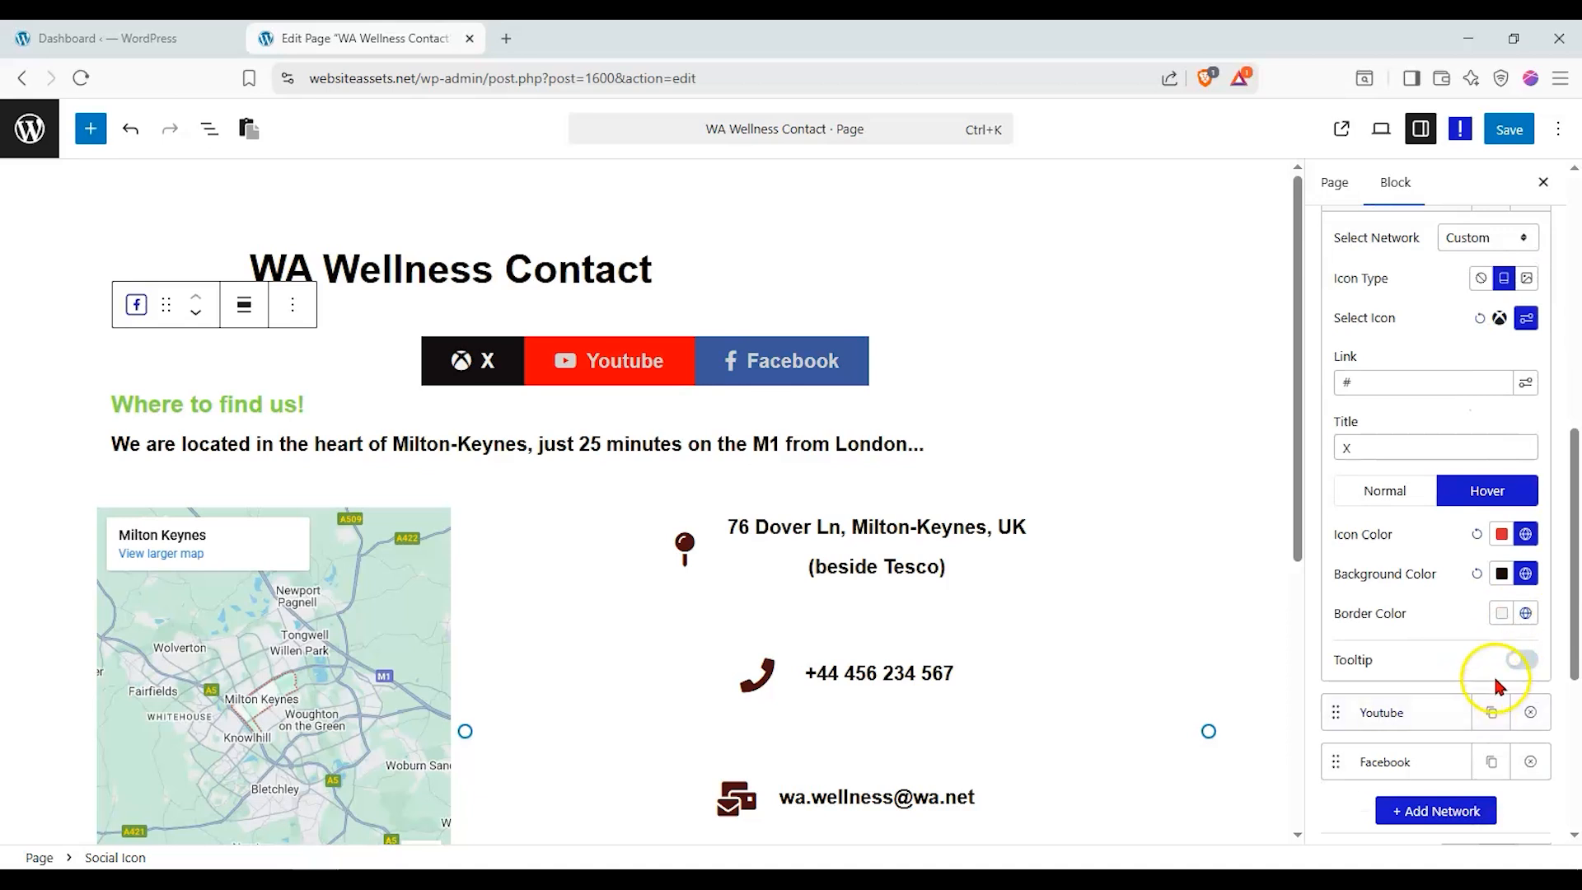
left_click(1518, 662)
left_click(1417, 718)
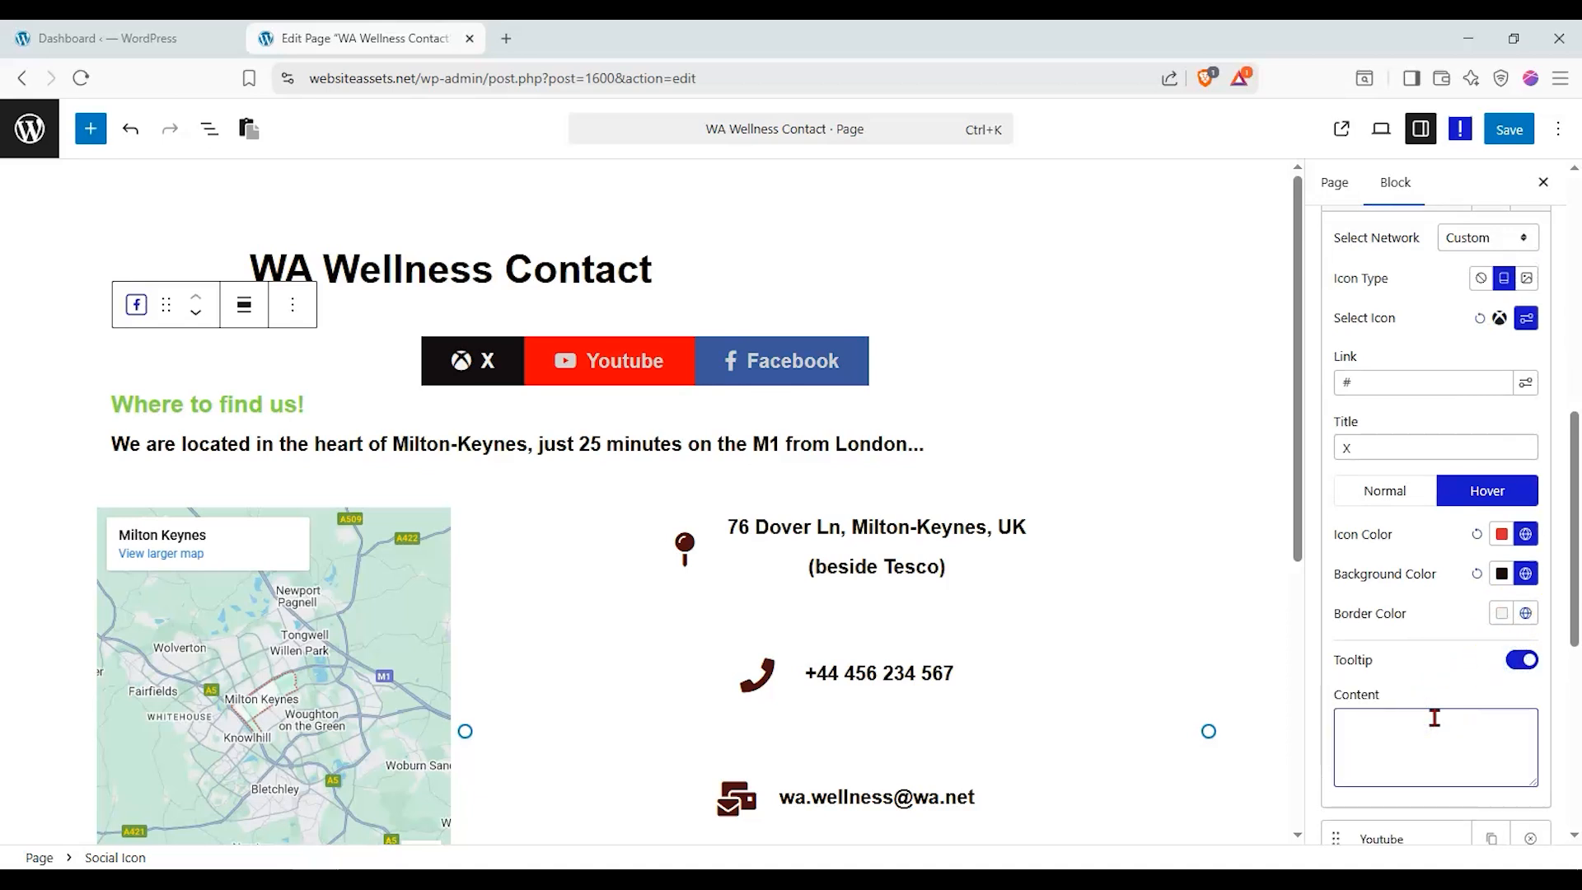
type("tiw")
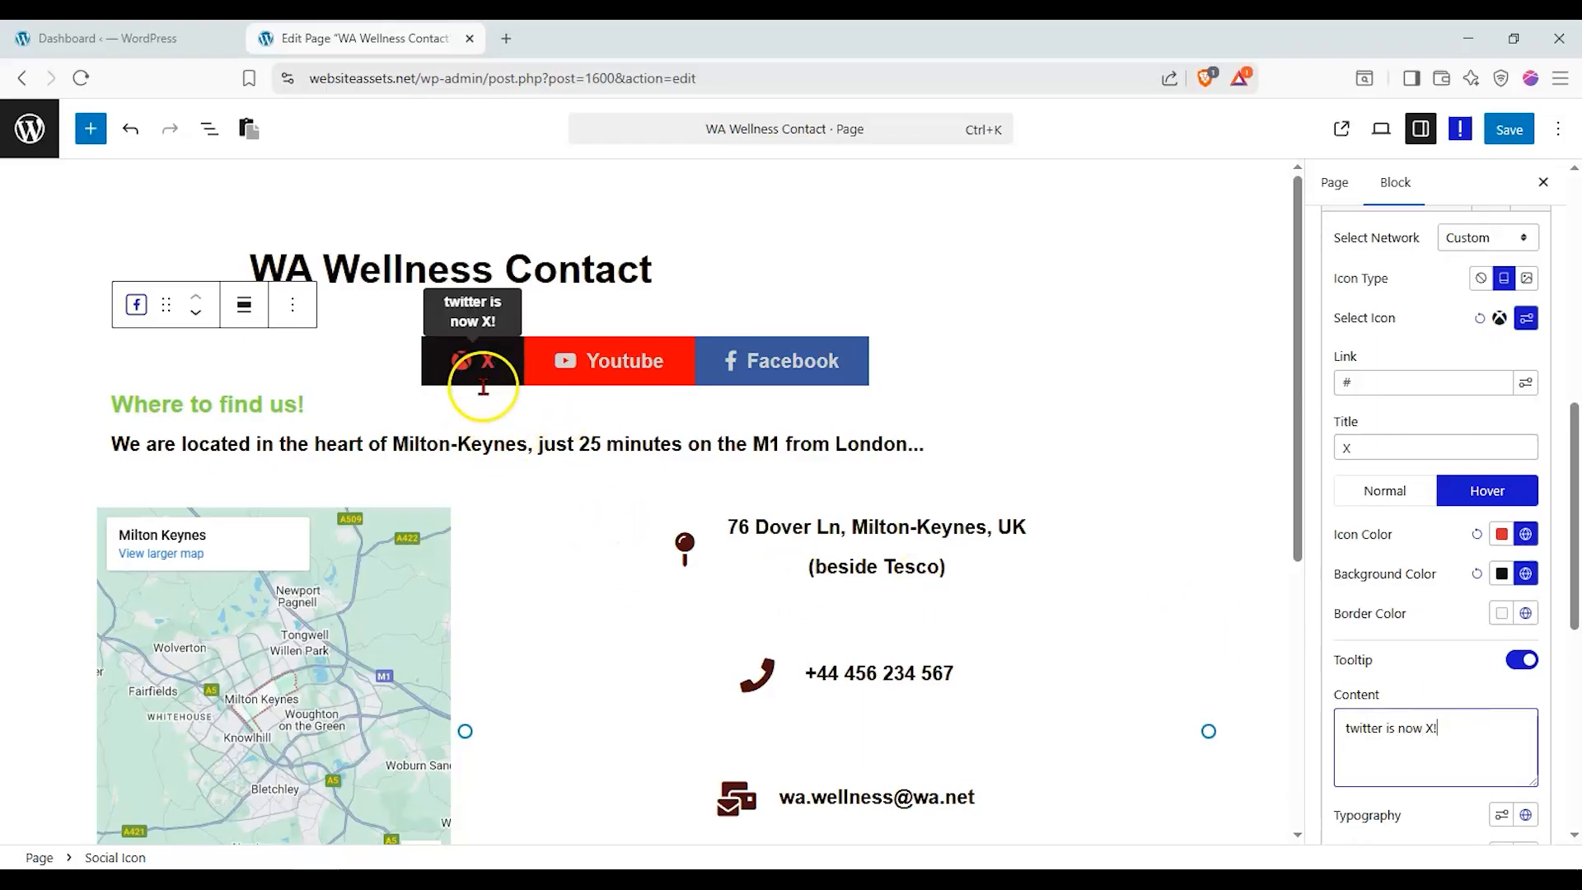
Set the X item's tooltip typography to the Times New Roman font family
scroll(1360, 519, "down", 3)
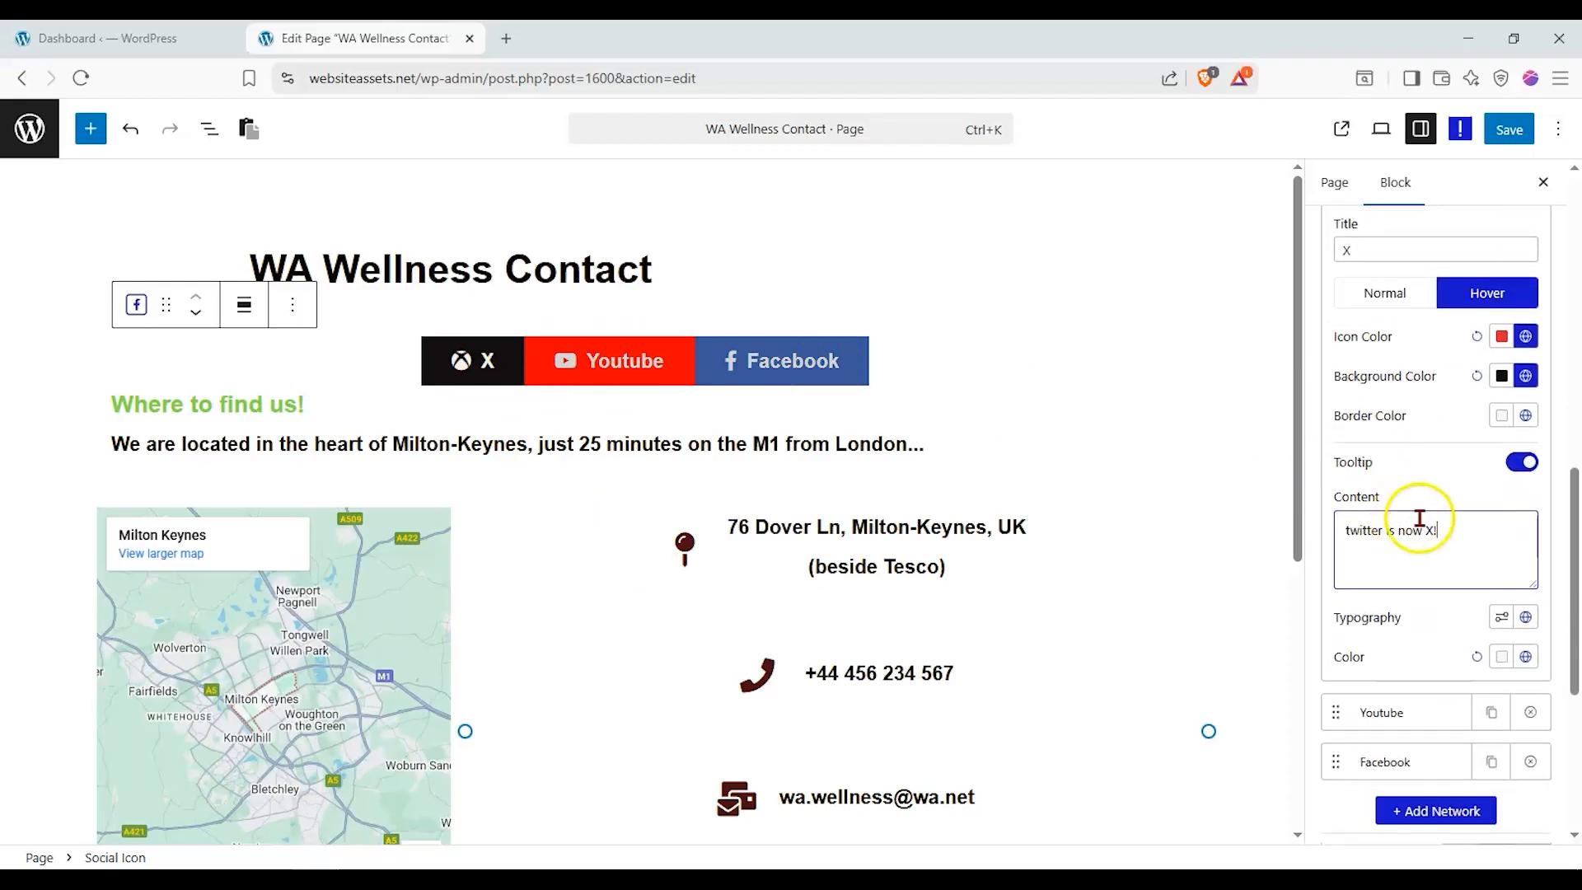
left_click(1506, 619)
left_click(1374, 188)
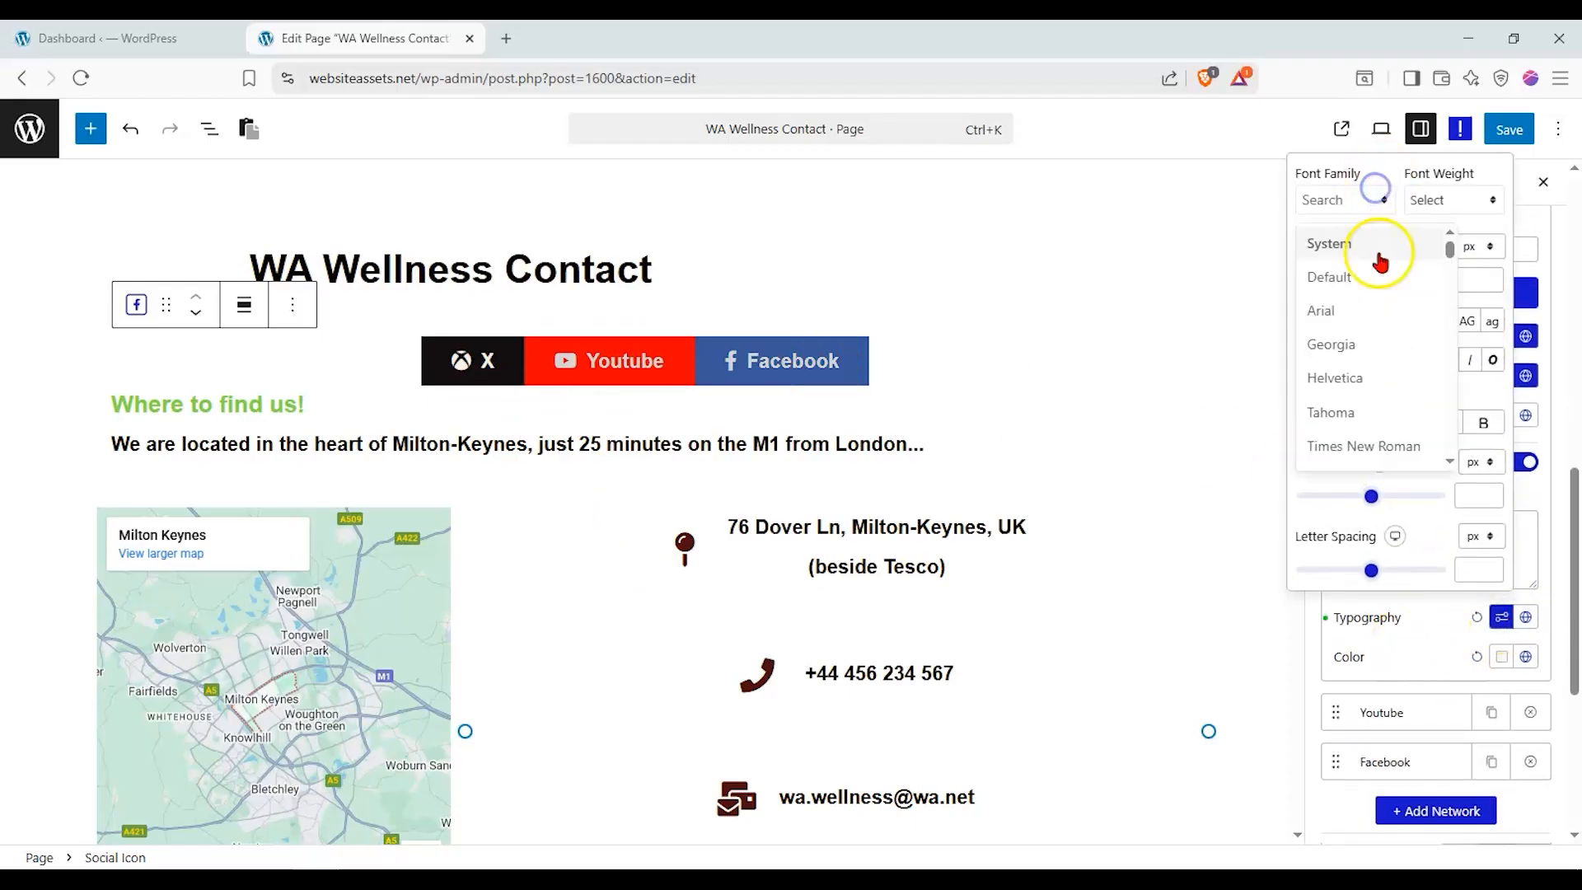
left_click(1372, 449)
left_click(1442, 619)
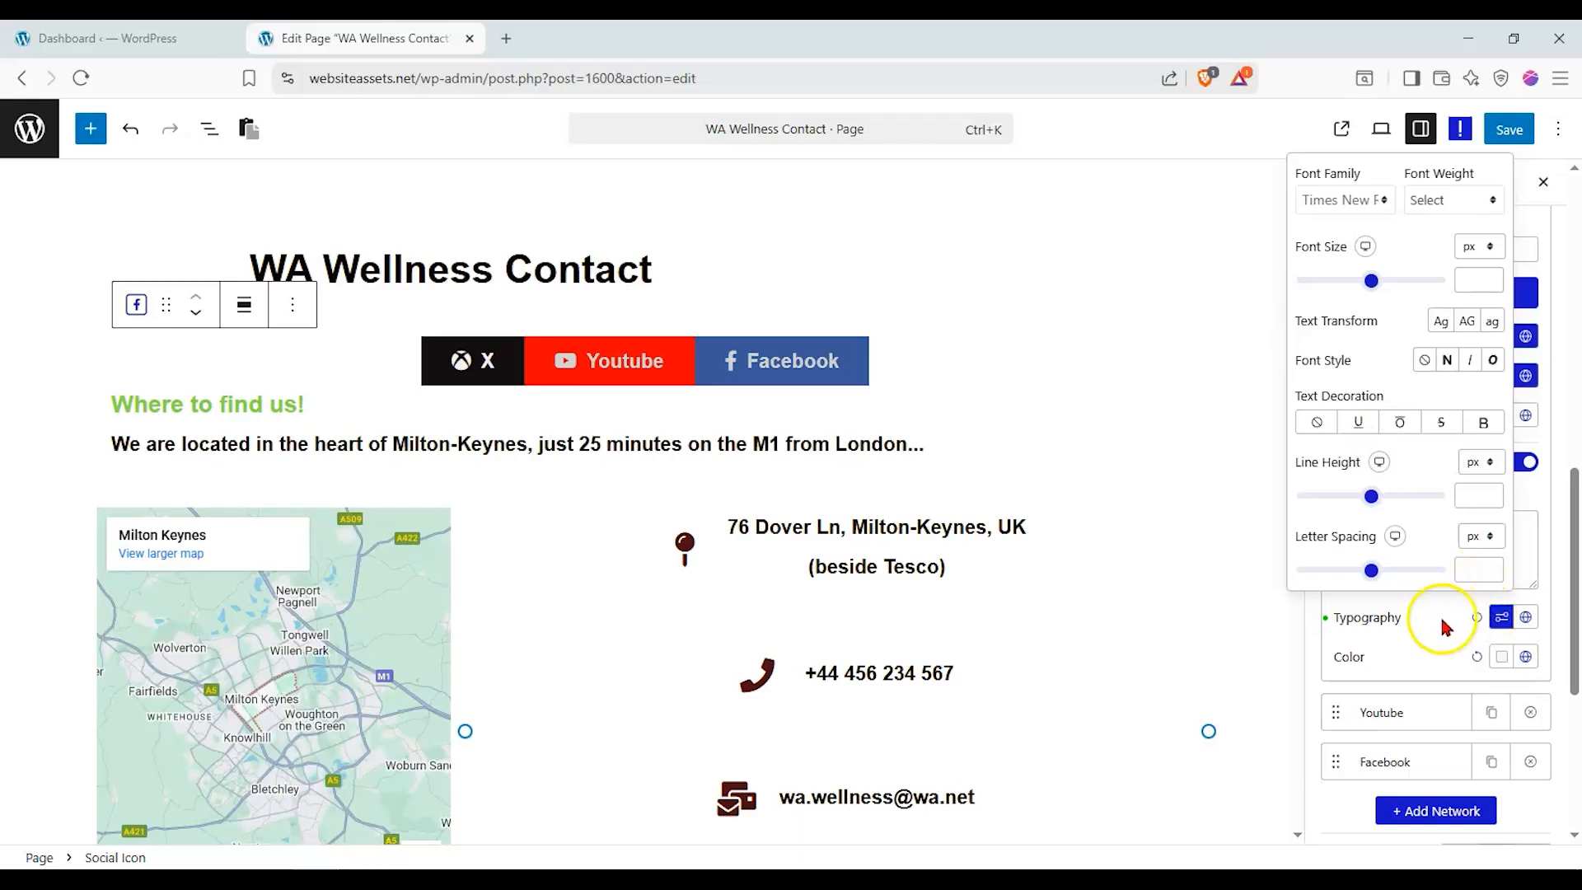
left_click(1525, 618)
left_click(1451, 628)
Reset the X item's tooltip text colour and preview the X icon in its hover state
left_click(1503, 657)
left_click(1486, 657)
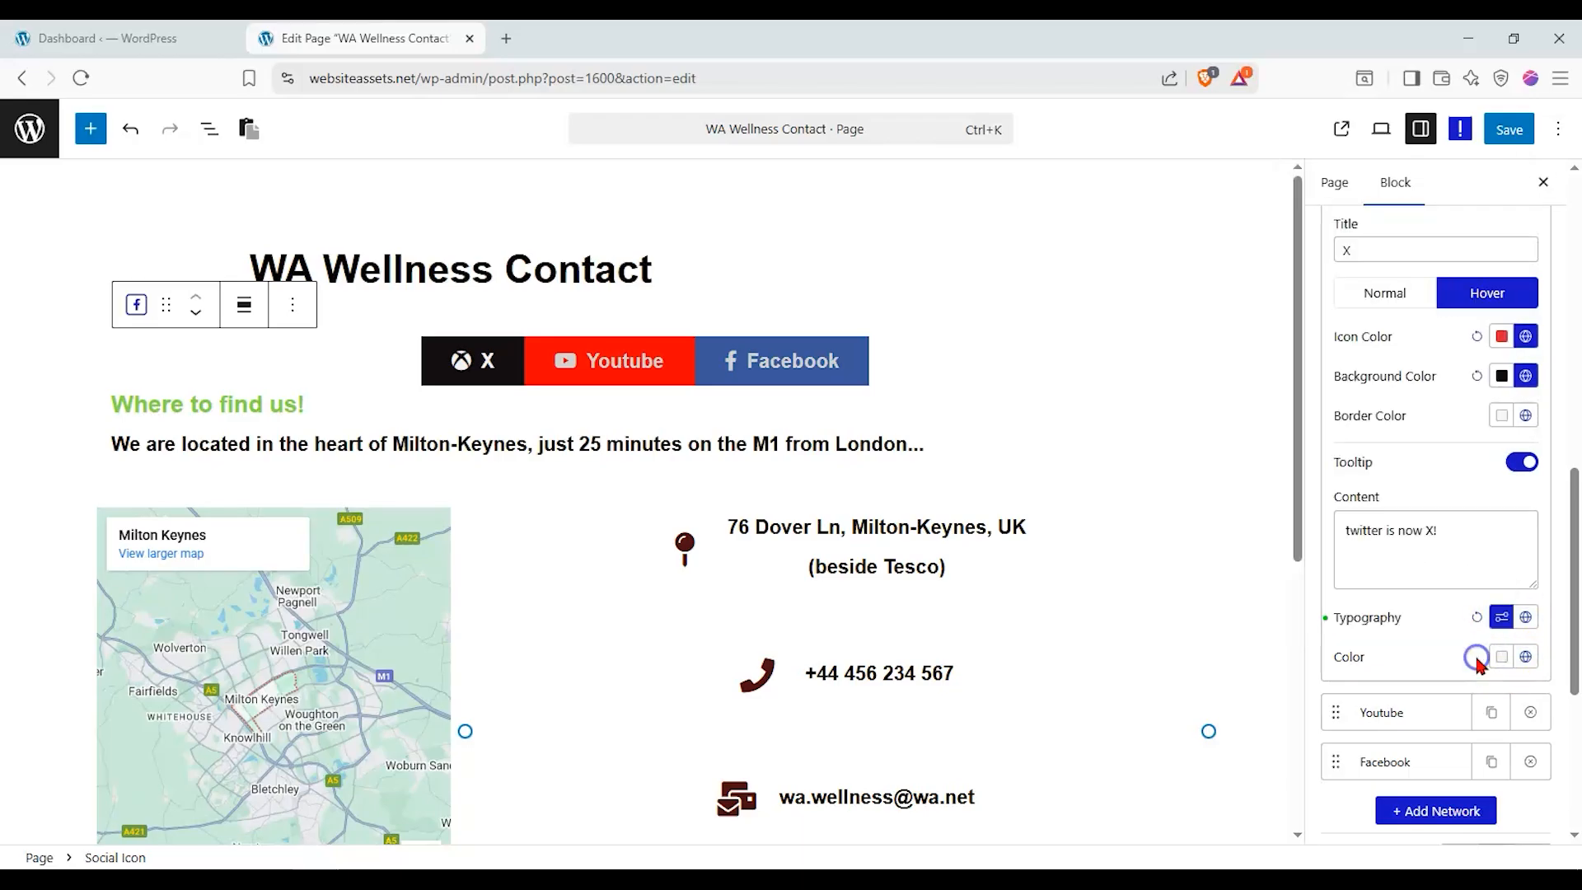
mouse_move(443, 367)
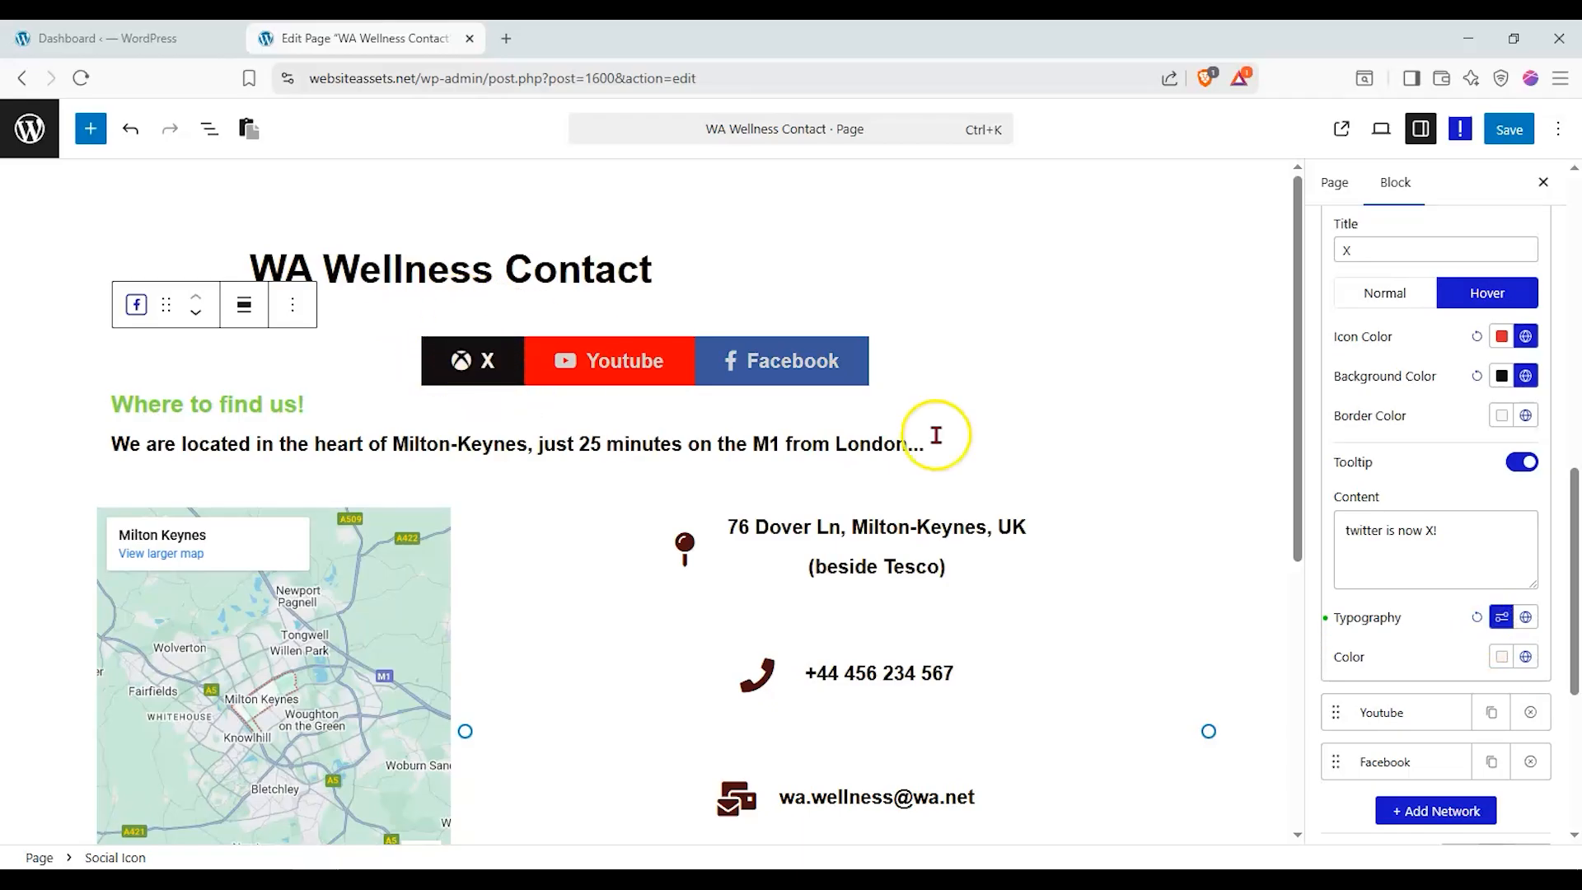
left_click(1468, 579)
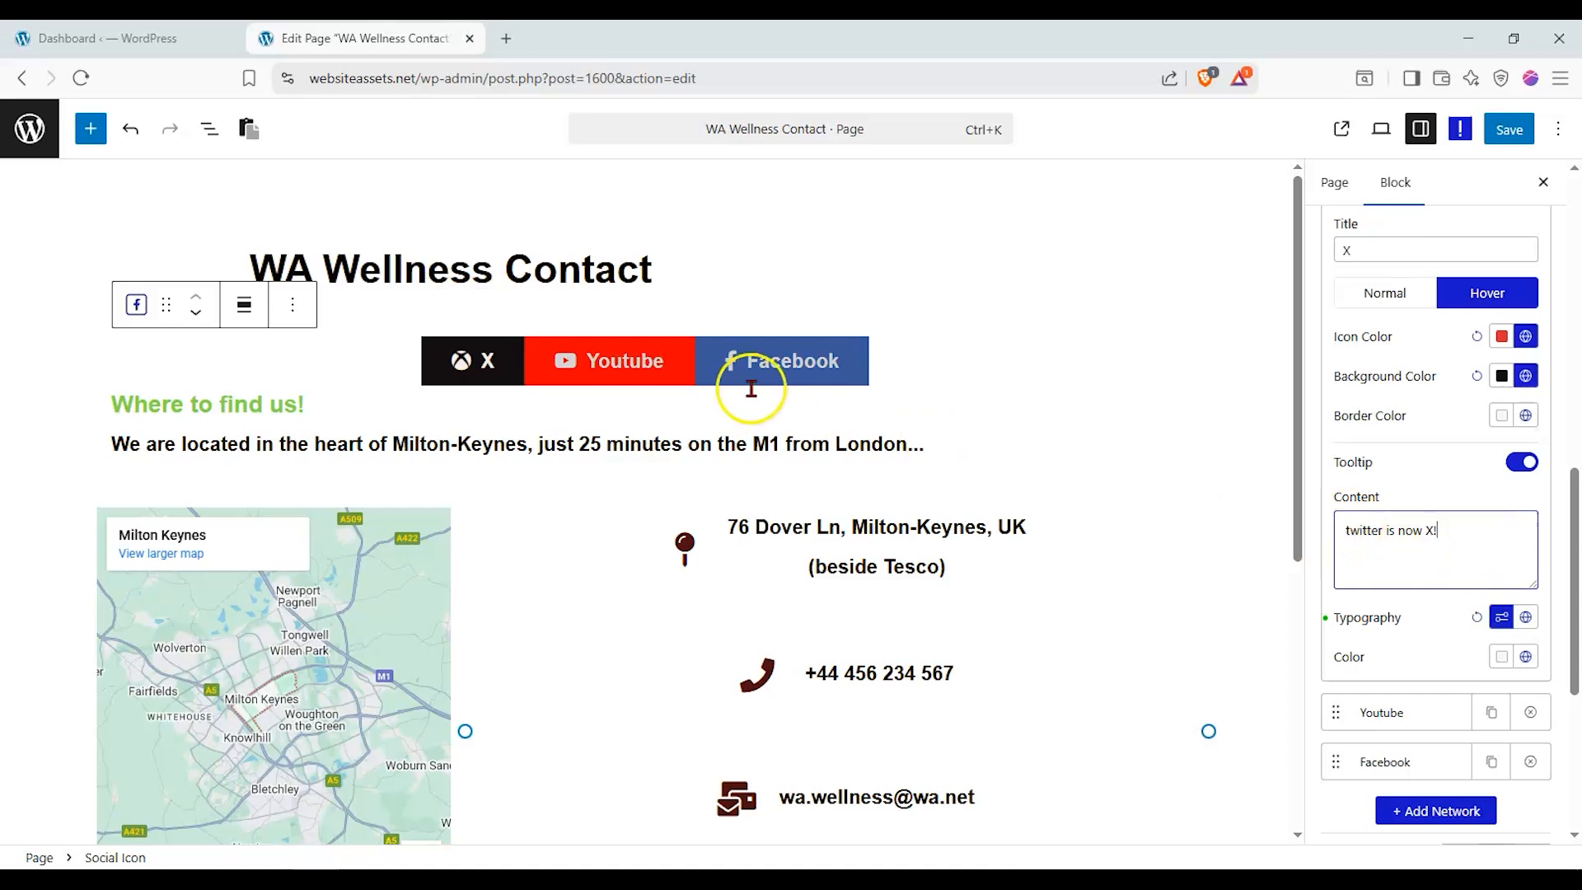
Enable the Youtube item's tooltip, enter "subscribe!!!" as its content, and preview it on the icon
left_click(1384, 710)
scroll(1389, 676, "down", 2)
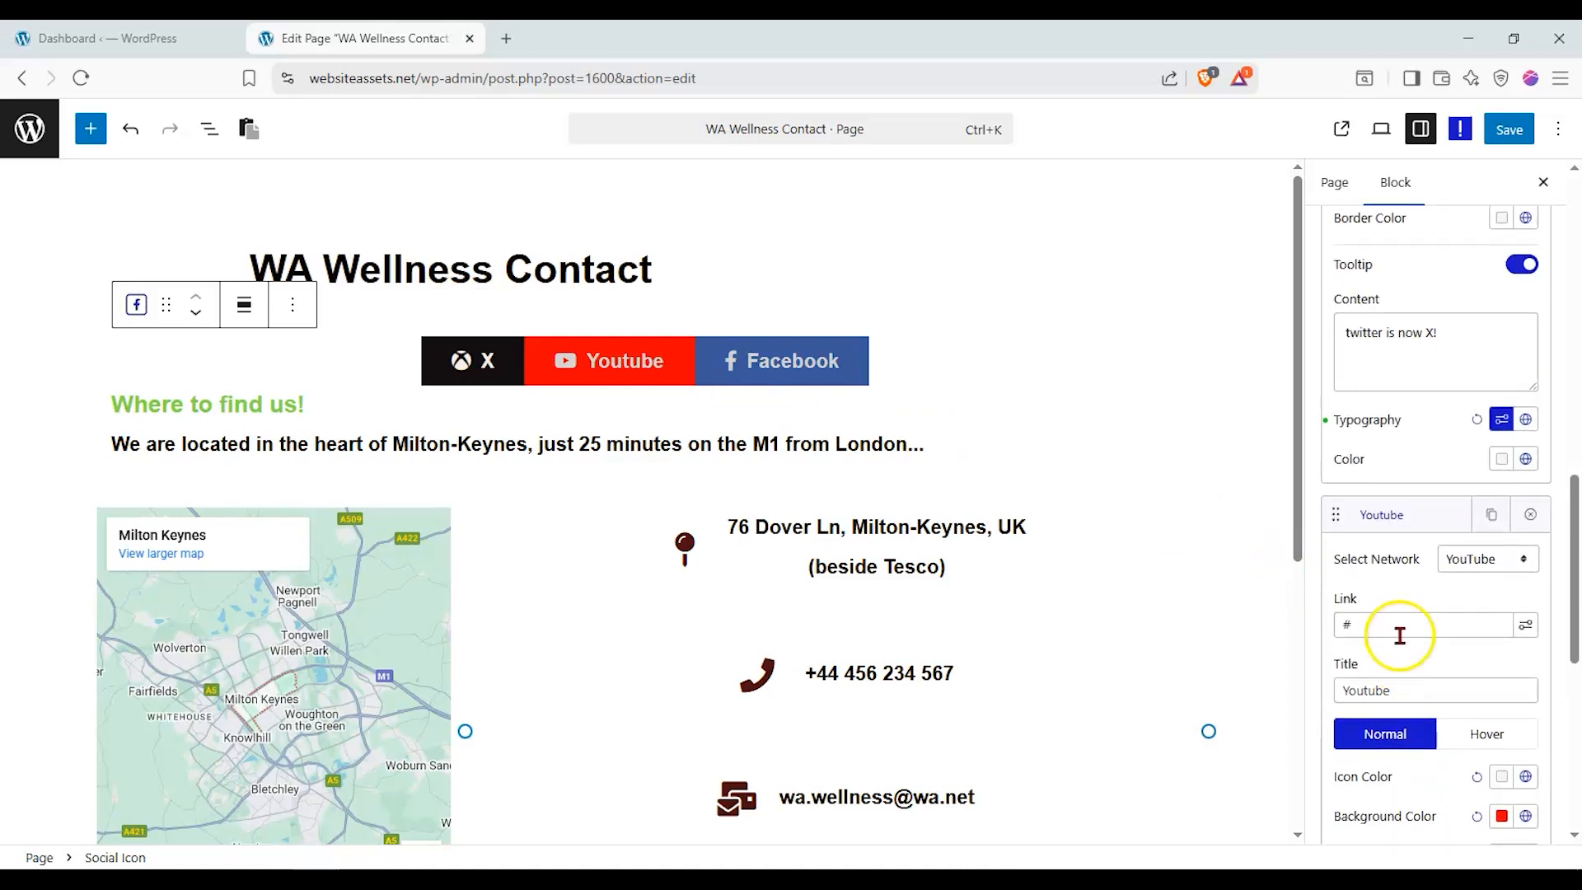
scroll(1405, 624, "down", 1)
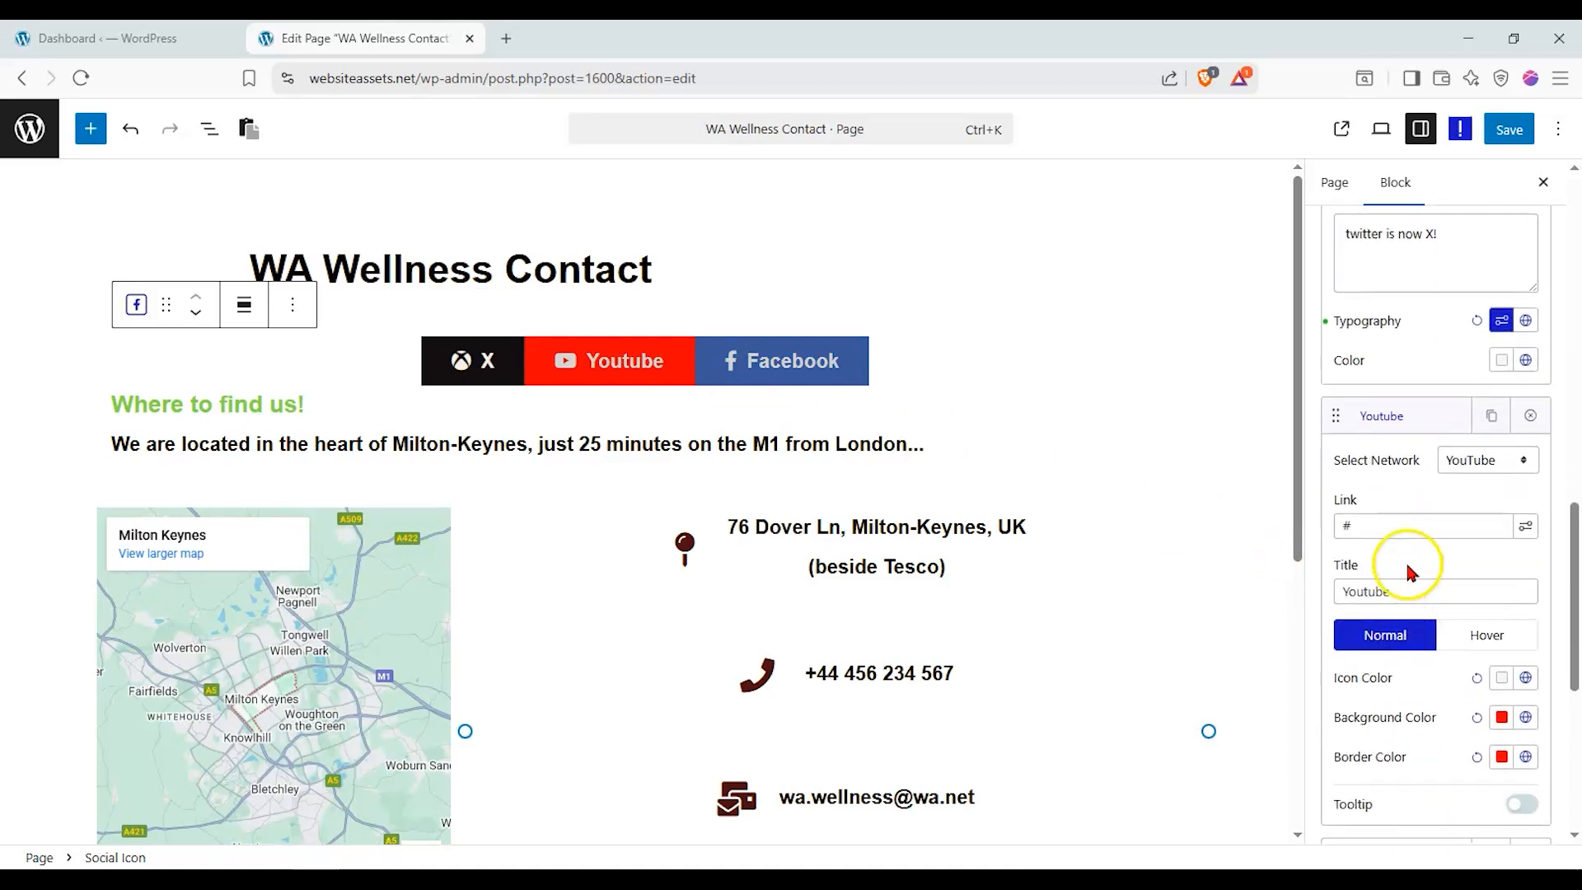
scroll(1426, 560, "down", 1)
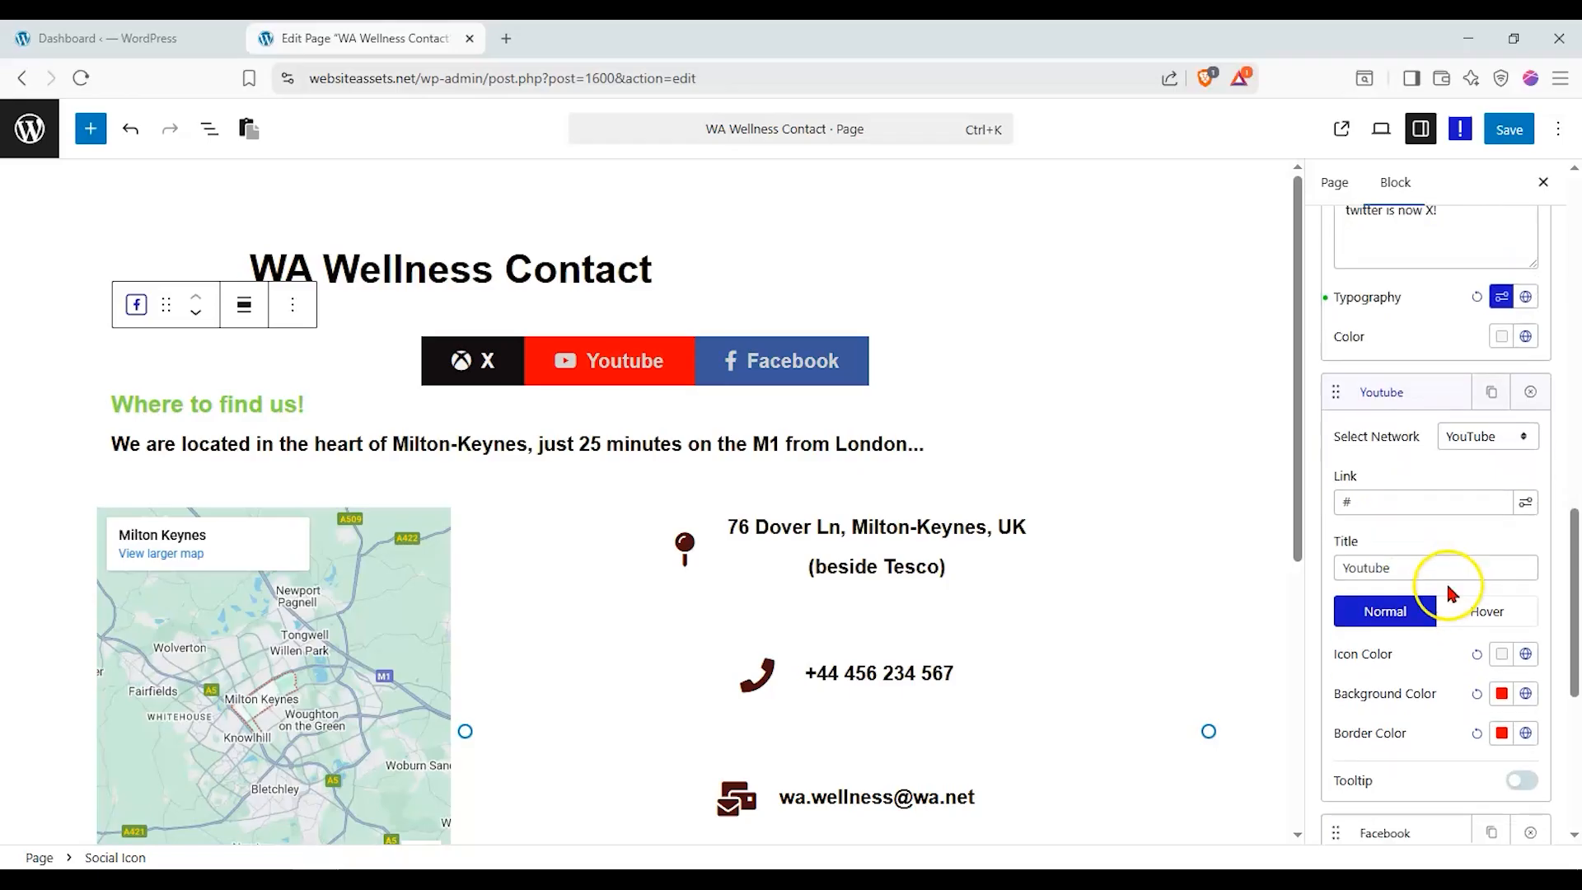
left_click(1522, 706)
left_click(1463, 754)
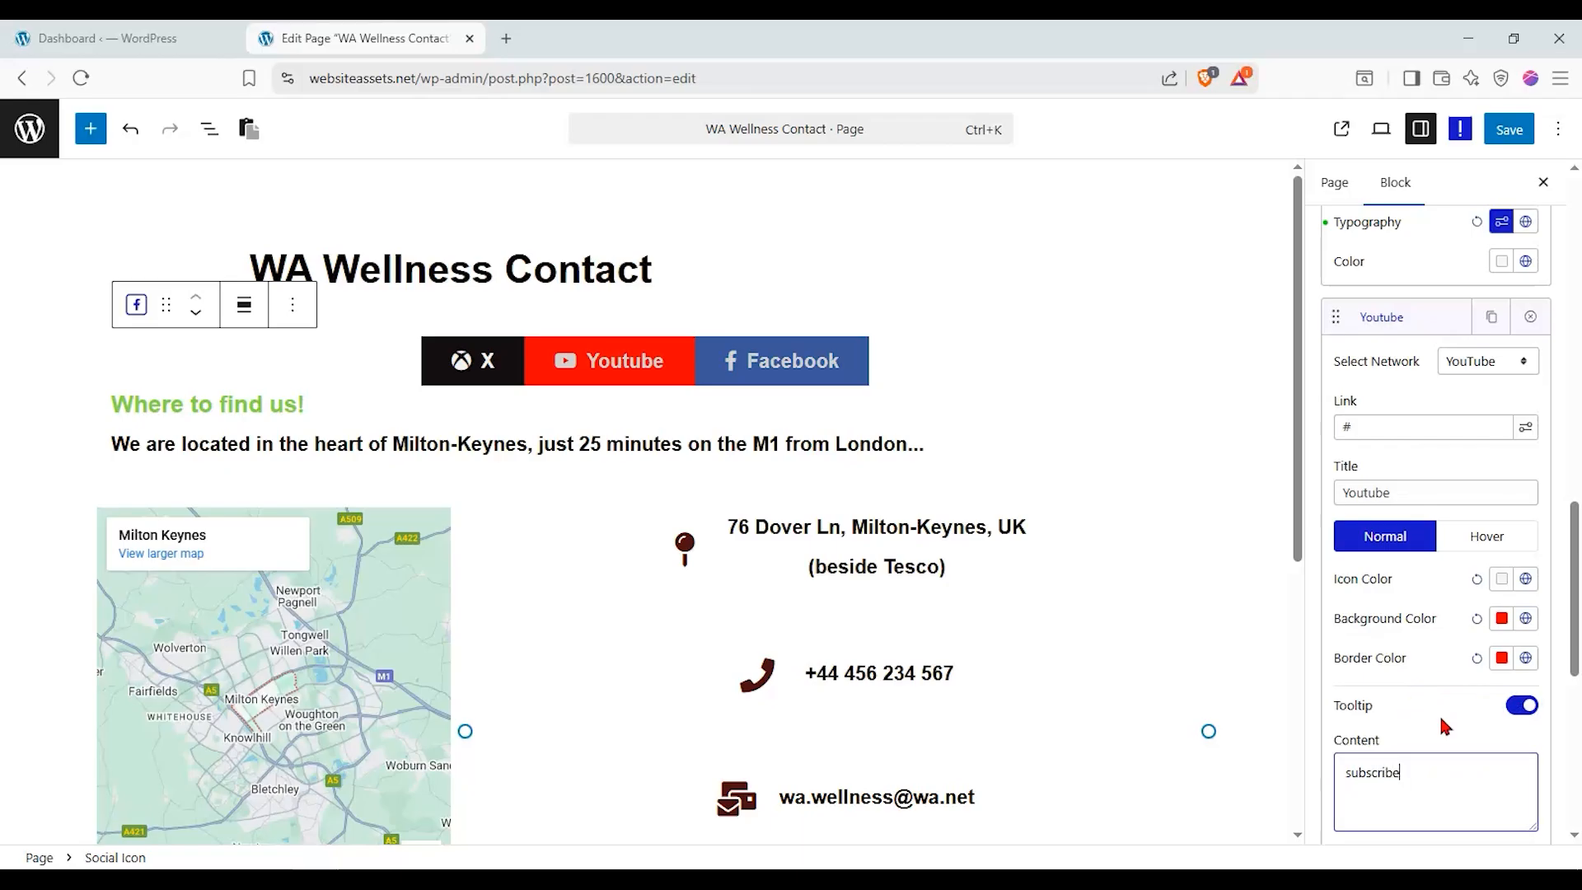
left_click(639, 350)
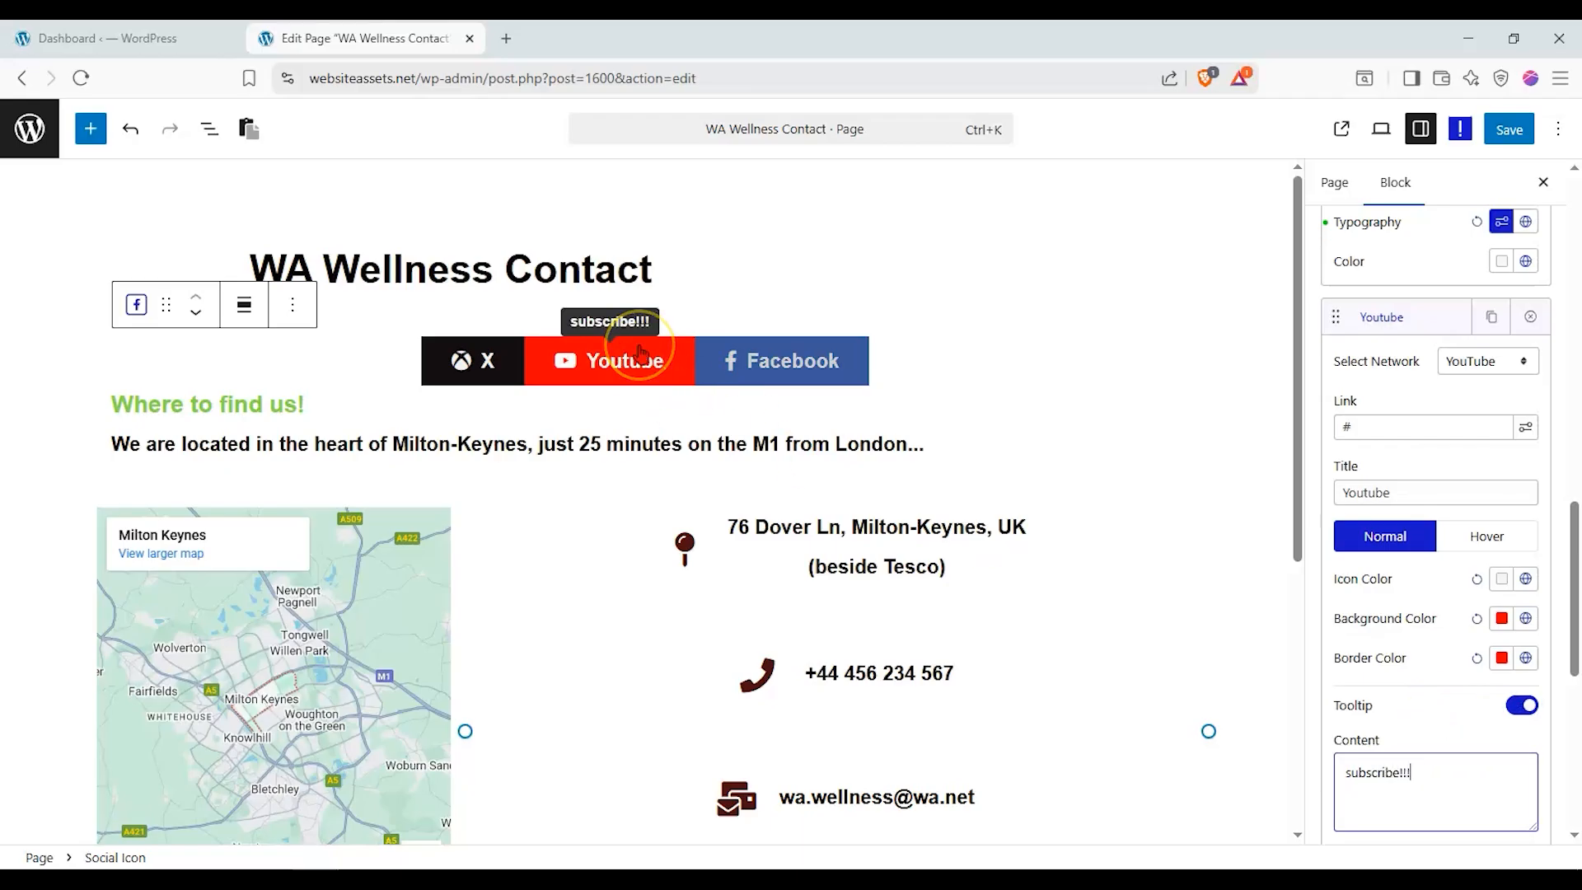
Try left and right alignment for the row of social icons and return it to centre alignment
scroll(1435, 545, "down", 5)
left_click(1409, 528)
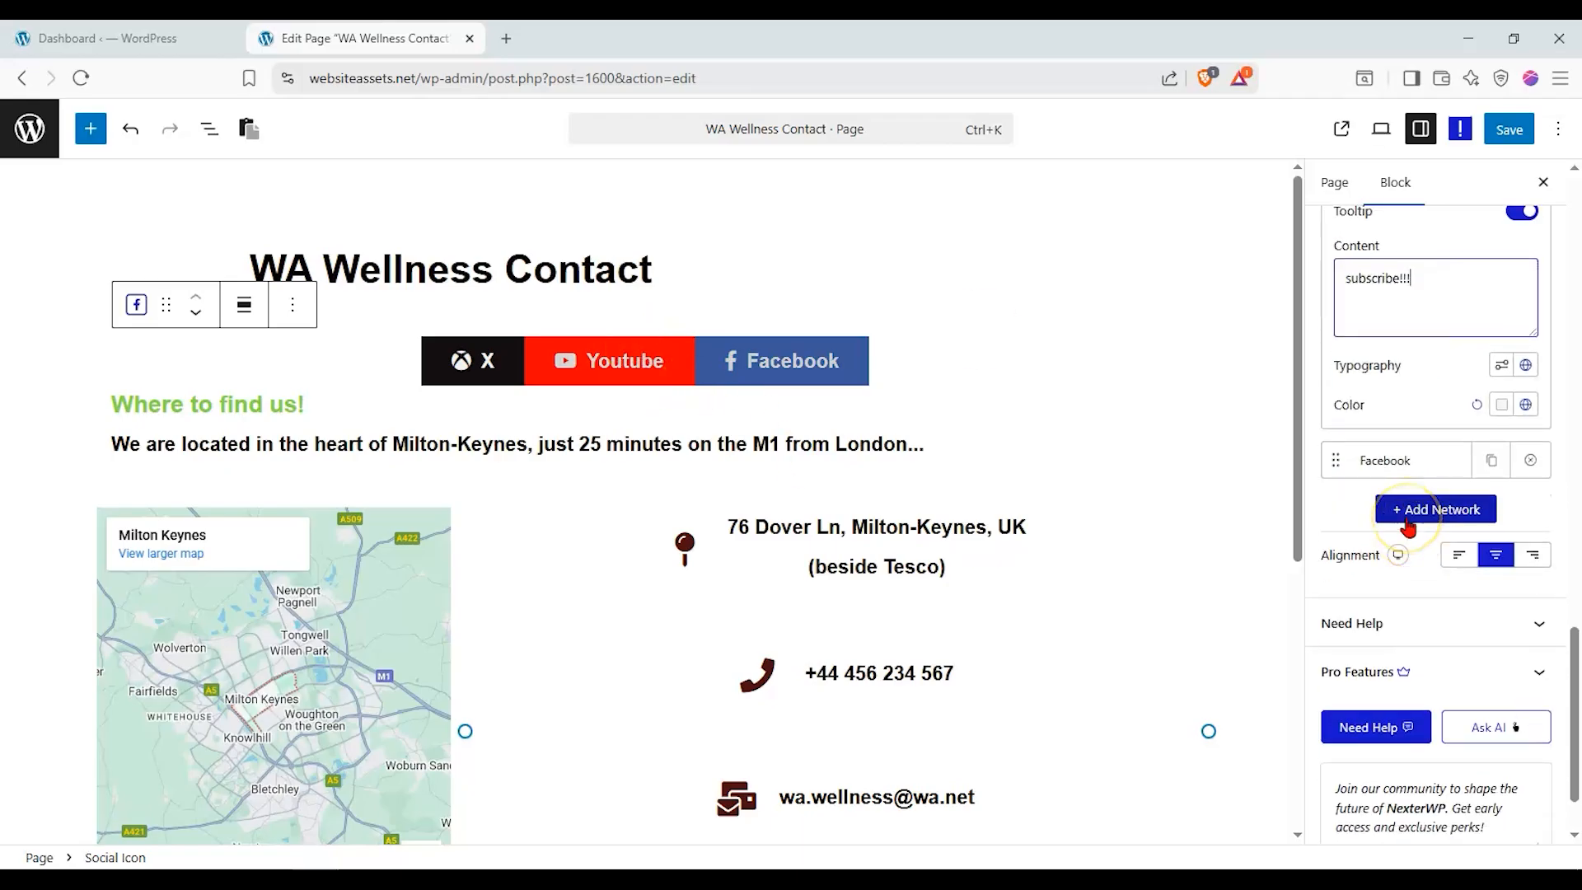
left_click(1470, 559)
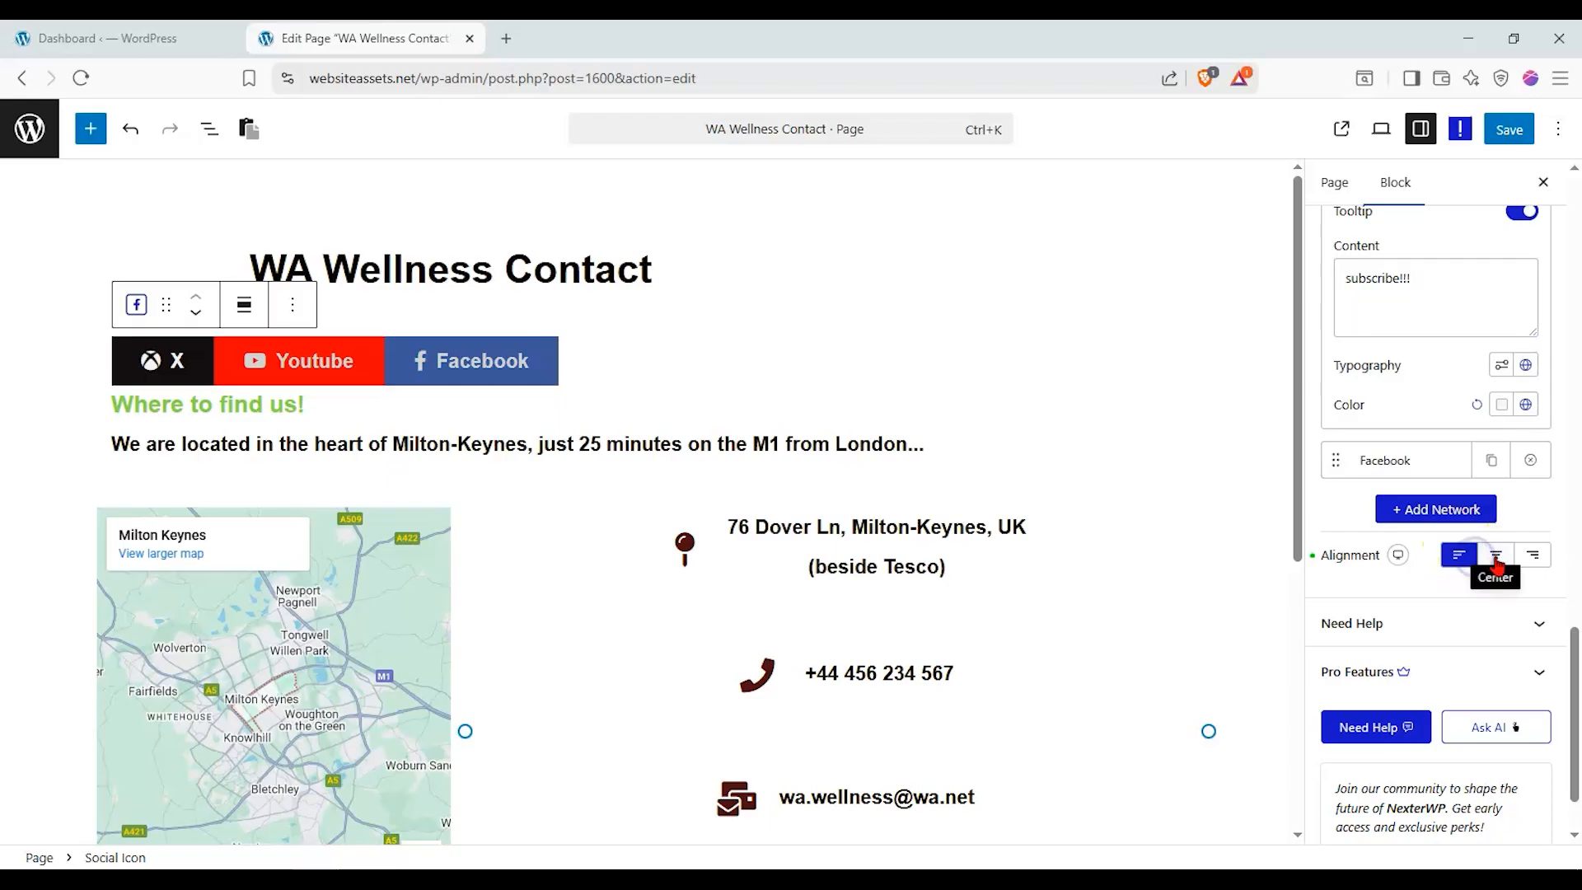
left_click(1497, 561)
left_click(1531, 555)
left_click(1505, 555)
left_click(1468, 560)
left_click(1495, 557)
left_click(1533, 557)
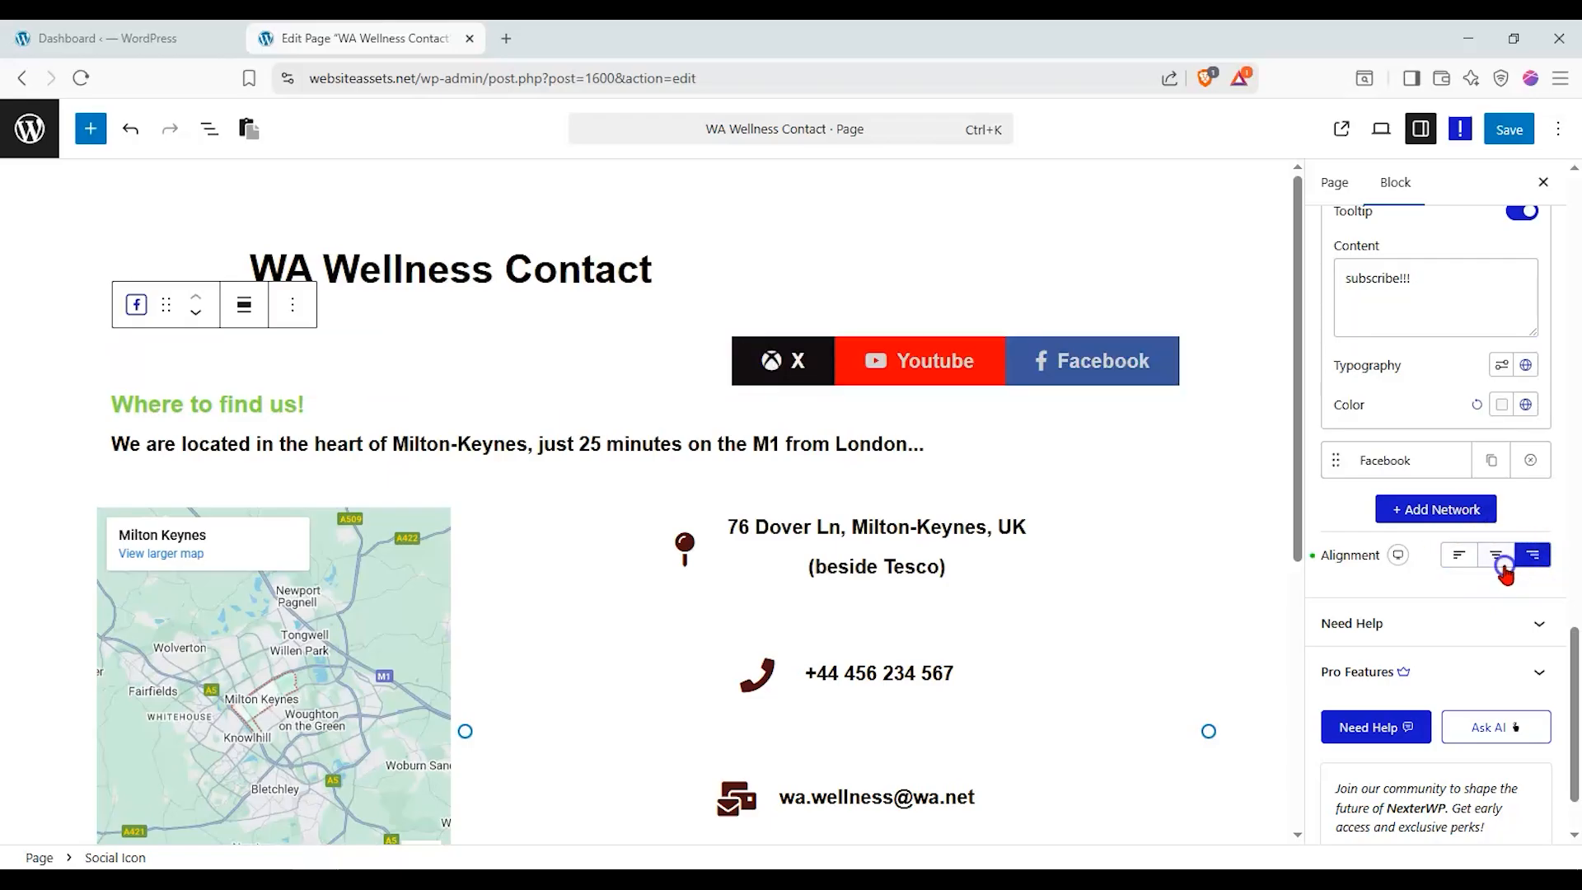
left_click(1497, 556)
left_click(1460, 556)
left_click(1500, 556)
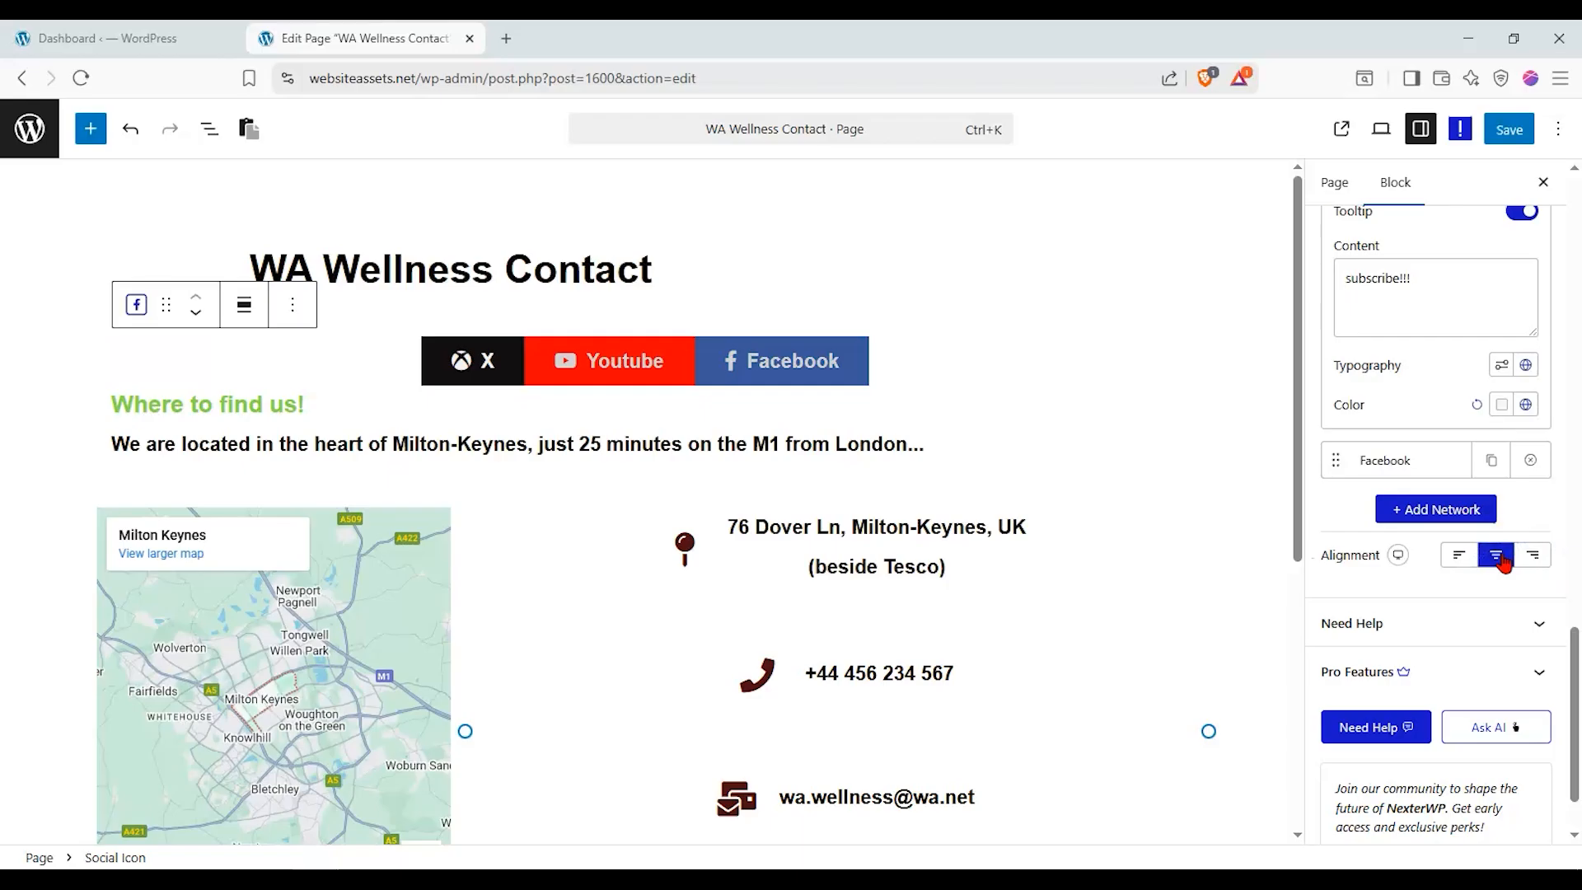
Set the icon size to 31 px in the Social Icon block's general style settings
scroll(1459, 558, "down", 1)
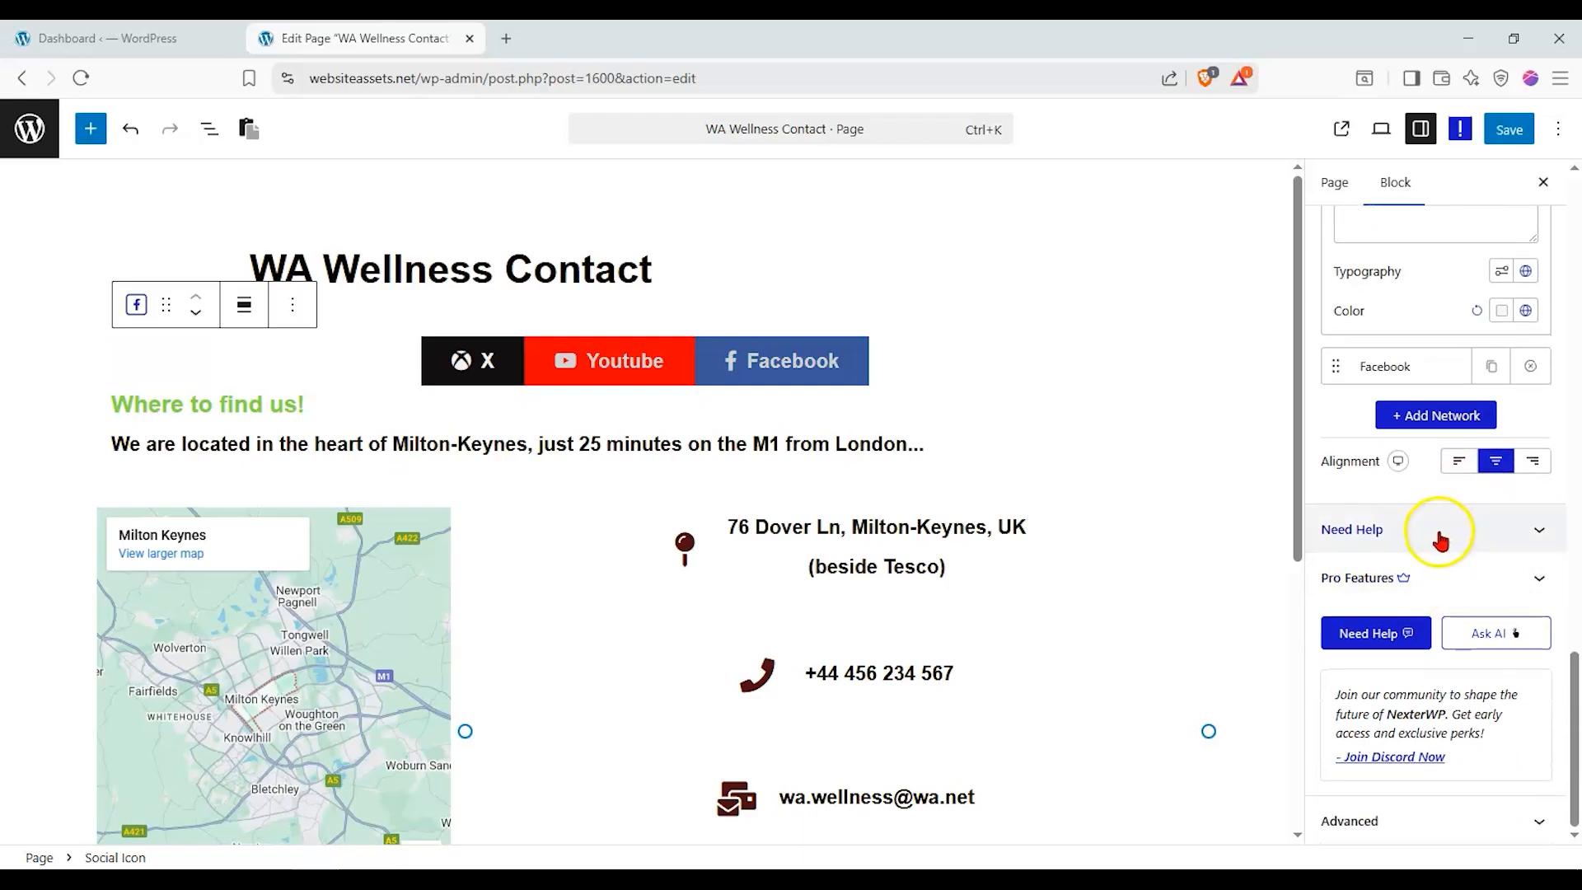
scroll(1443, 540, "up", 10)
scroll(1414, 534, "up", 10)
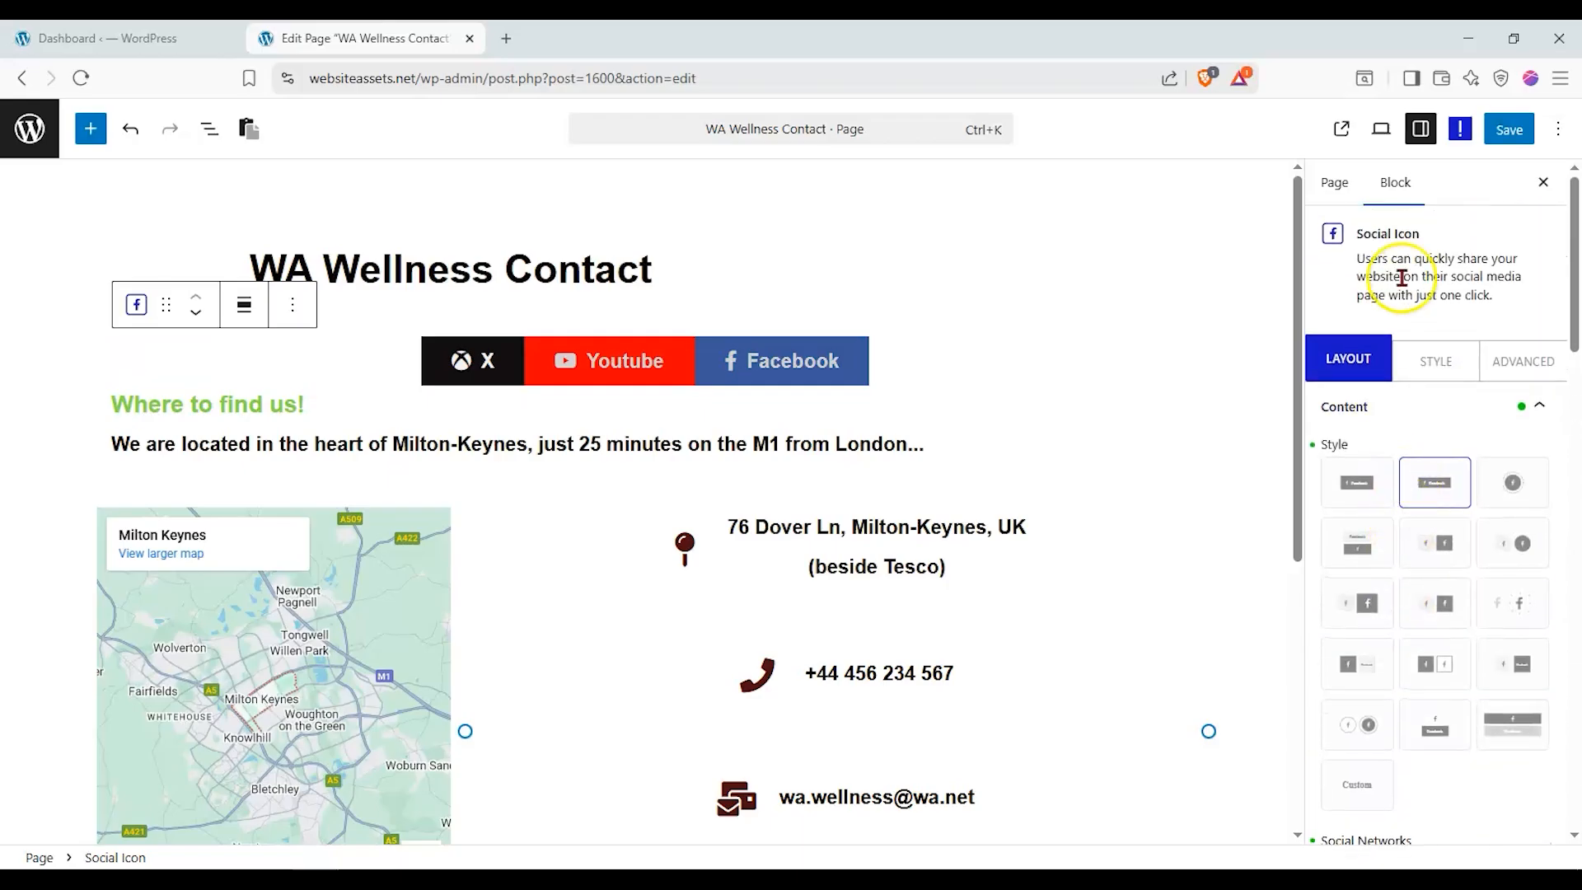
left_click(1424, 359)
left_click(1420, 528)
left_click_drag(1409, 701, 1358, 713)
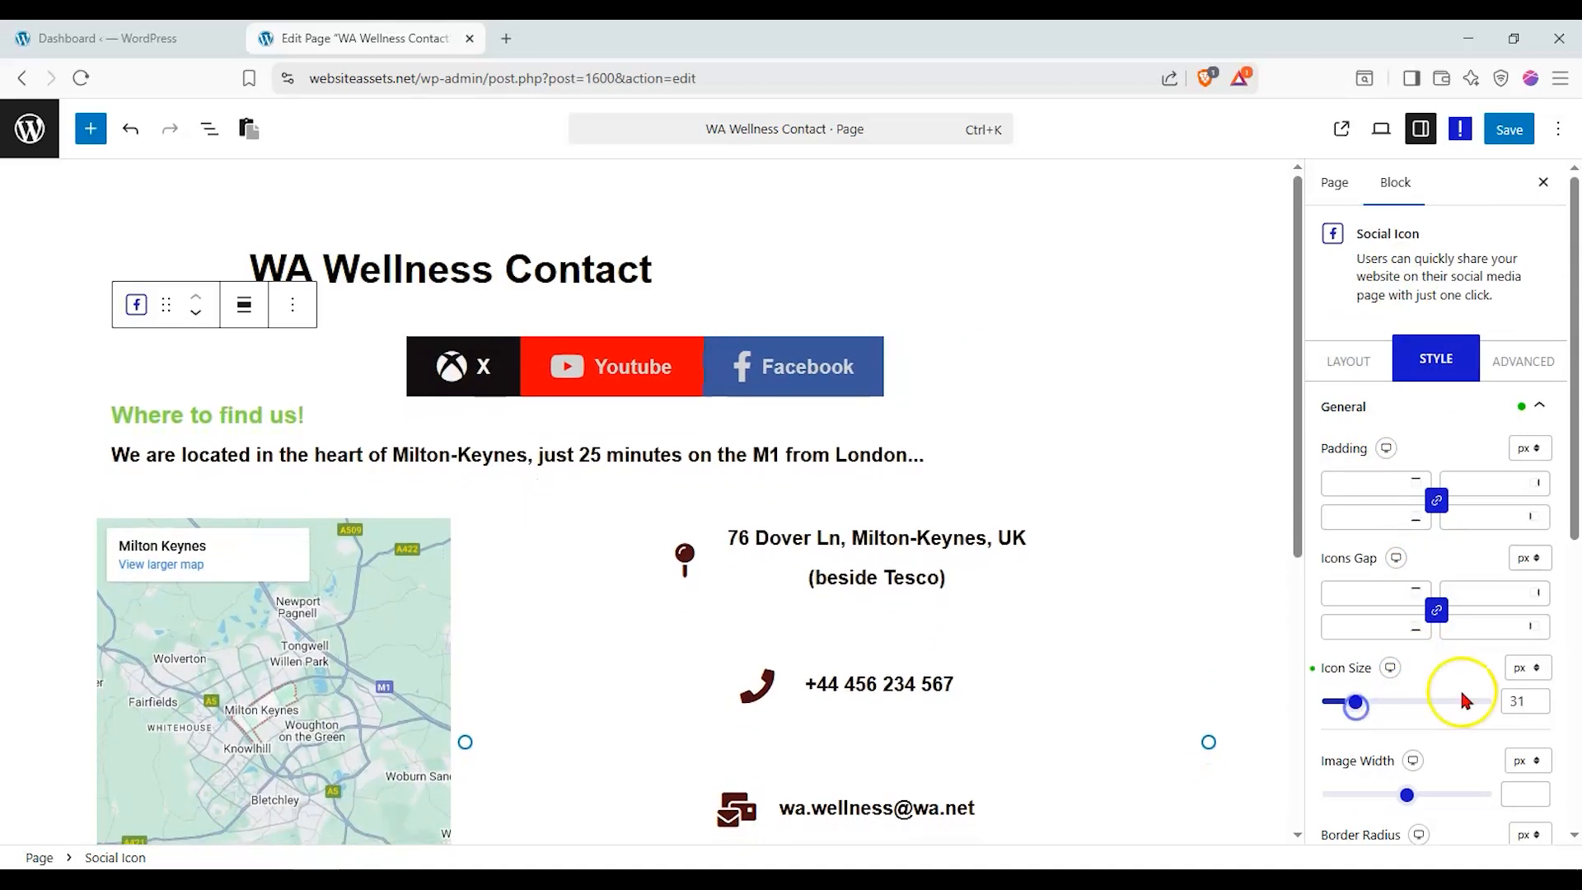
Set the social icons' image width to 192 px and show the device options for the icon size
scroll(1460, 698, "down", 1)
left_click_drag(1409, 696, 1448, 700)
left_click(1316, 666)
left_click(1393, 570)
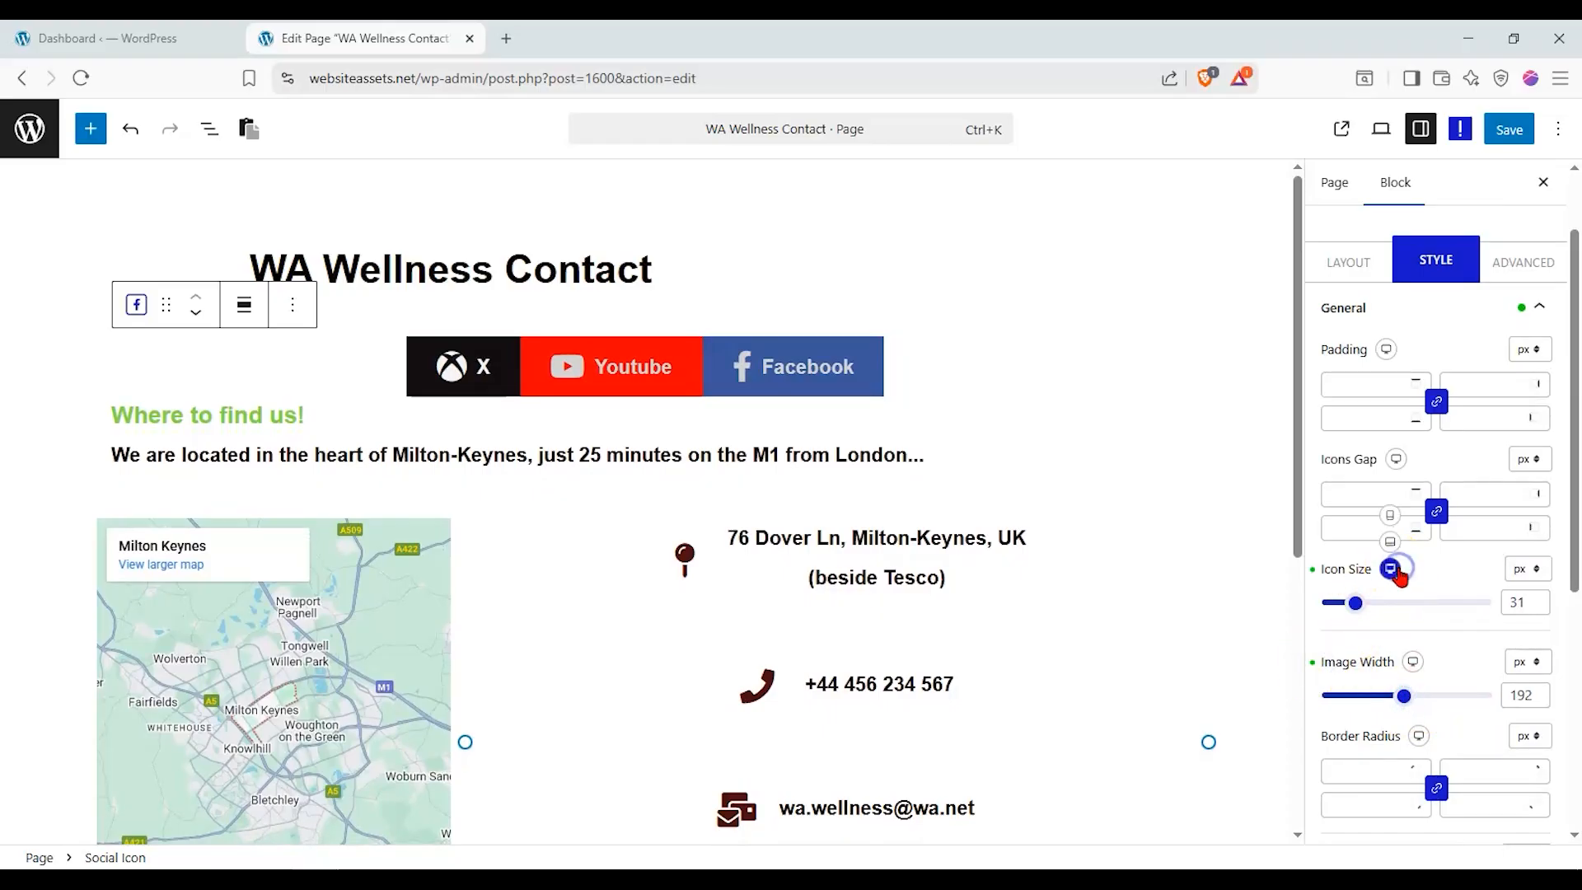
mouse_move(1394, 569)
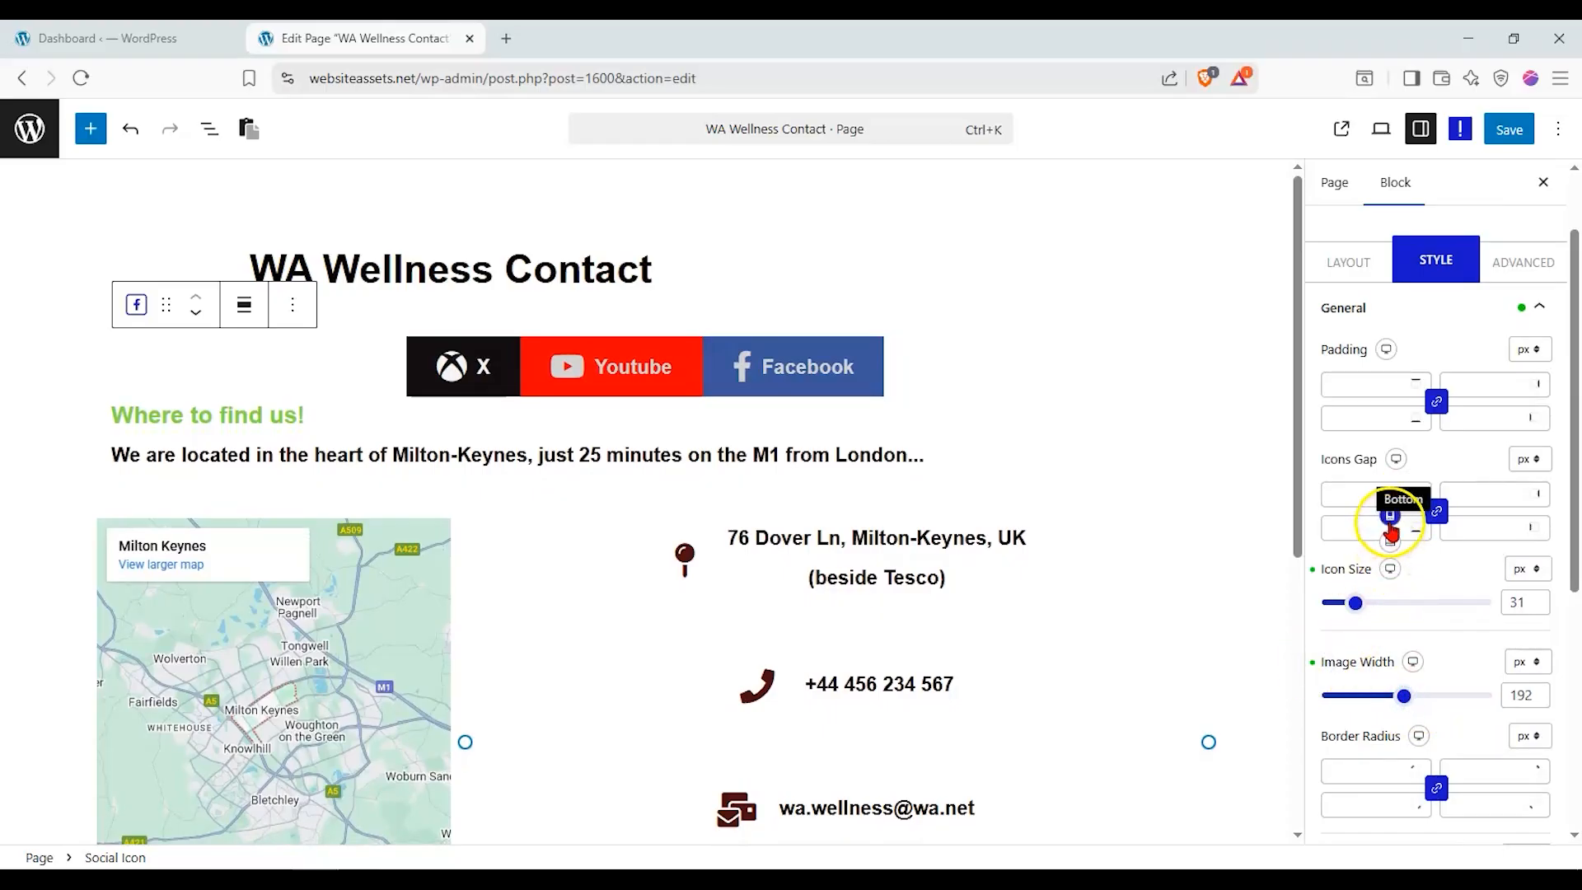
Try the Aguafina Script font family for the social icons' general typography
scroll(1436, 576, "down", 3)
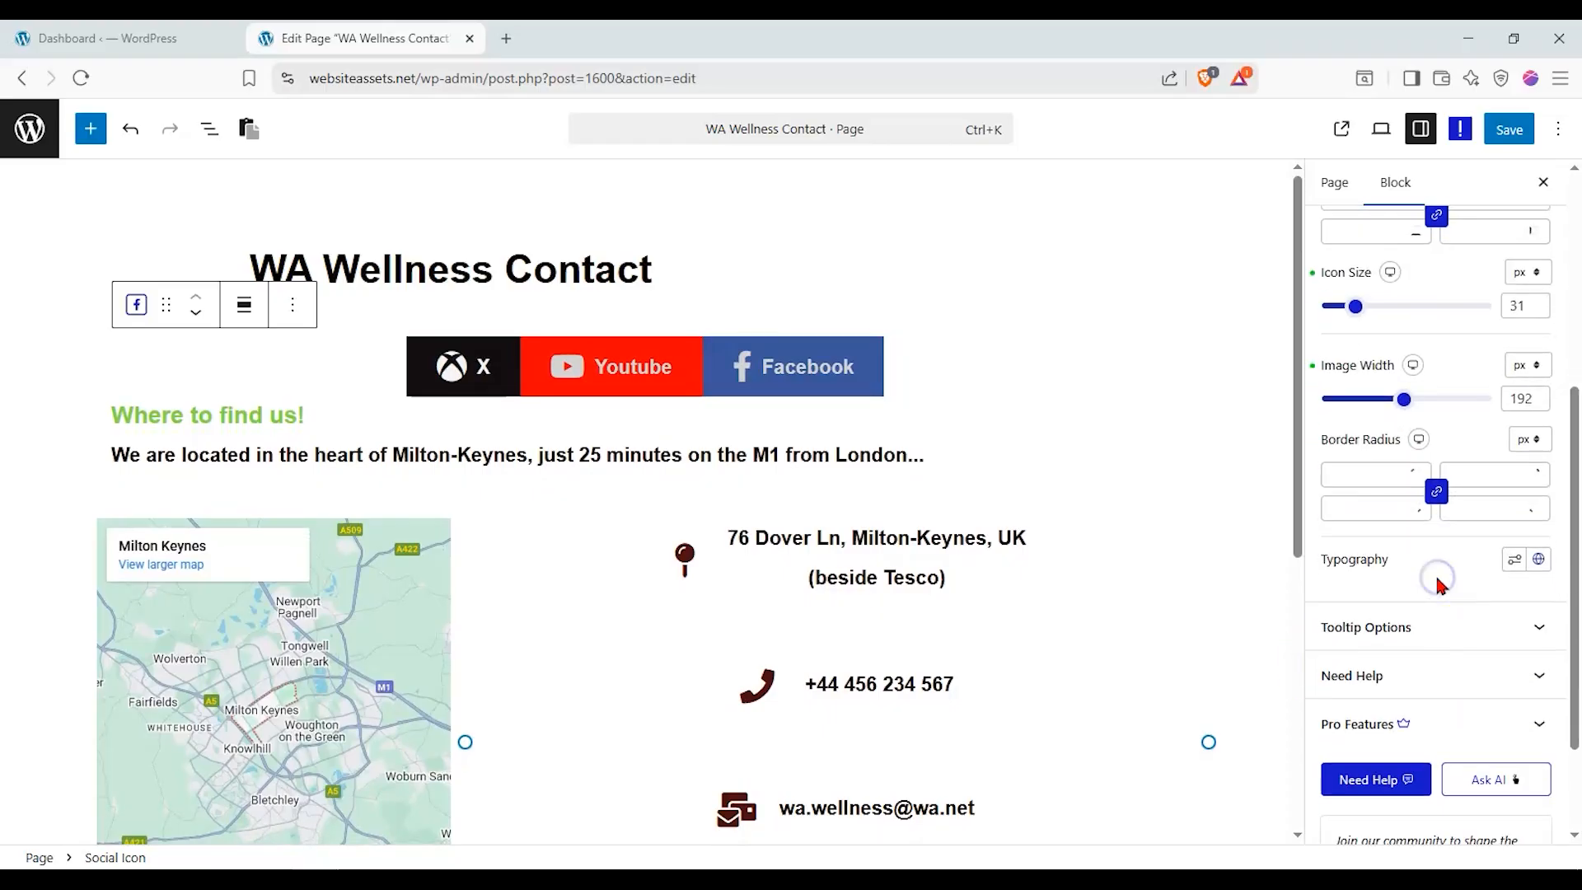
left_click(1514, 562)
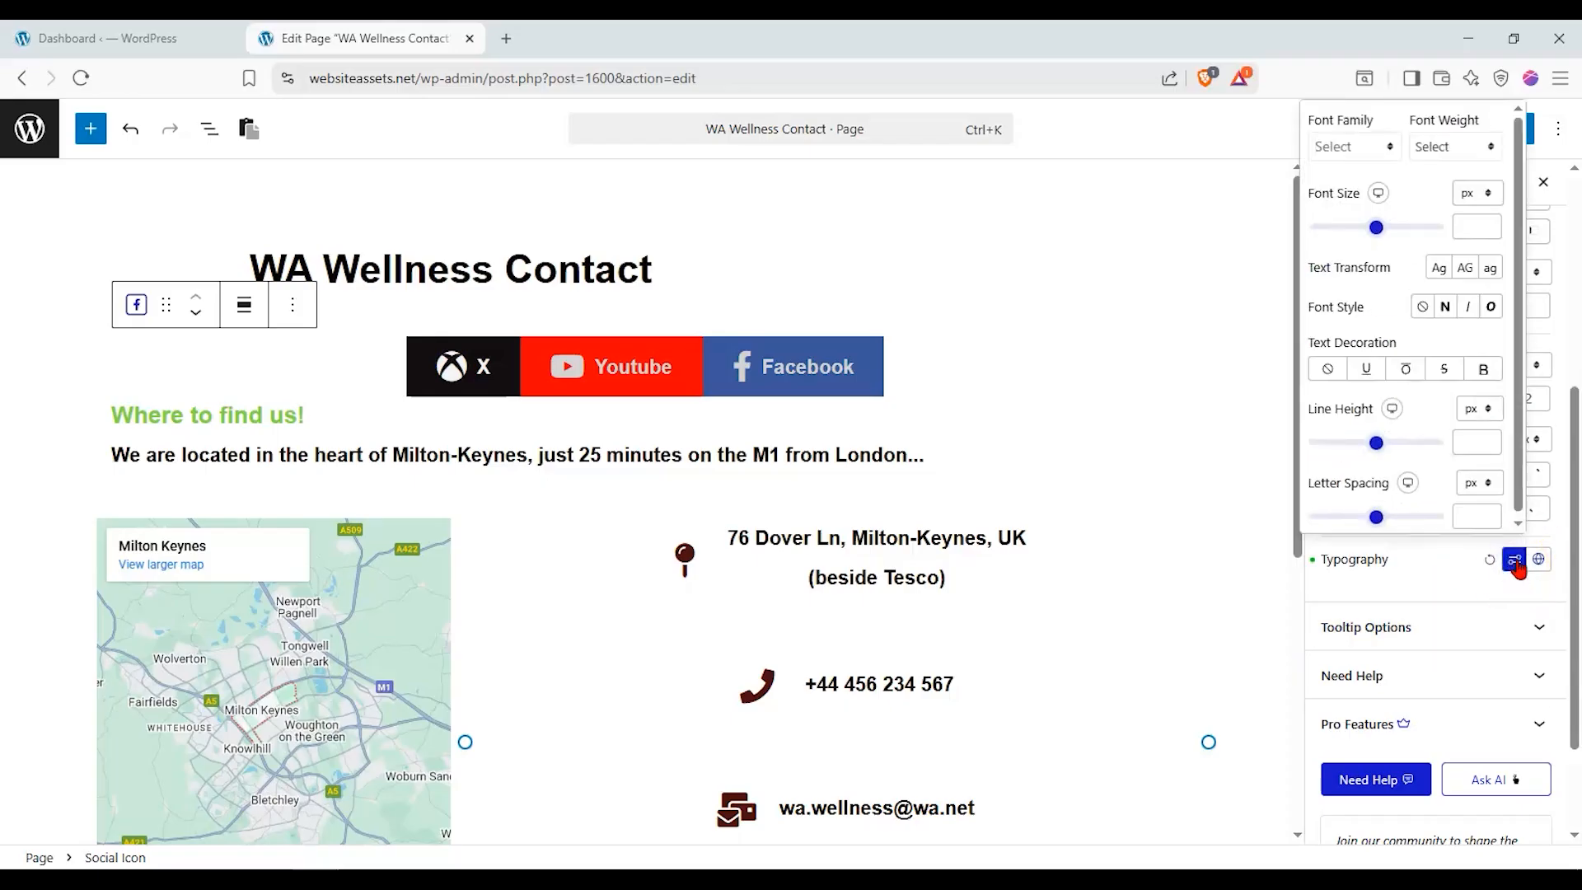
left_click(1386, 155)
left_click(1384, 152)
scroll(1375, 228, "down", 1)
left_click(1384, 134)
scroll(1395, 354, "down", 3)
left_click(1395, 352)
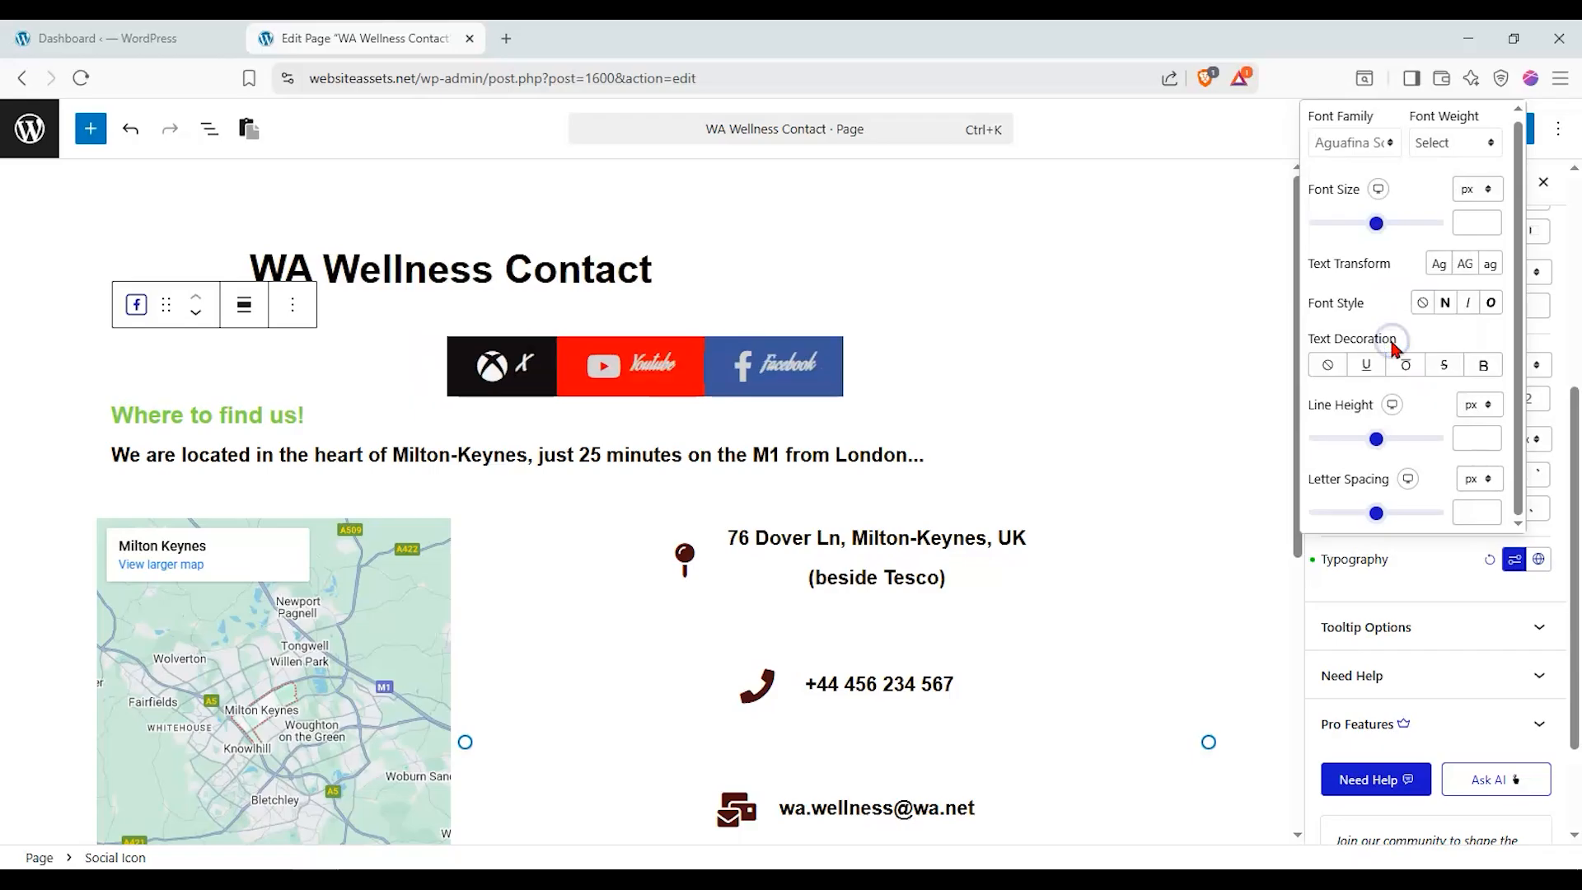
Set the social icons' font family to Amiko and close the typography settings
left_click(1374, 145)
scroll(1358, 346, "down", 3)
scroll(1358, 351, "down", 5)
left_click(1366, 350)
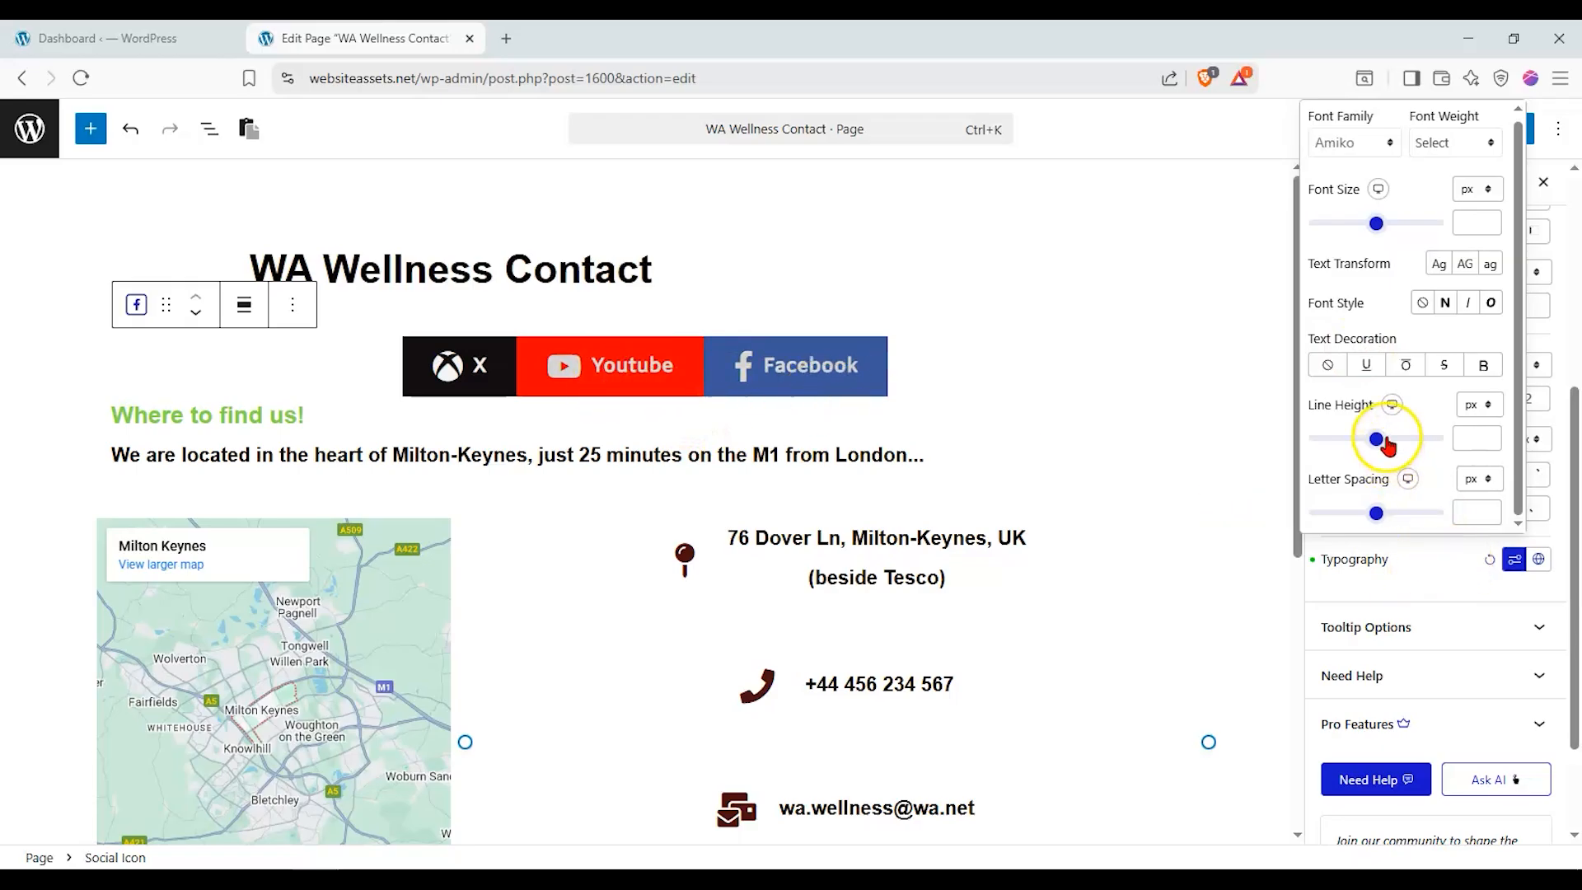
left_click(1423, 551)
left_click(1538, 561)
left_click(1543, 566)
left_click(1523, 563)
left_click(1525, 564)
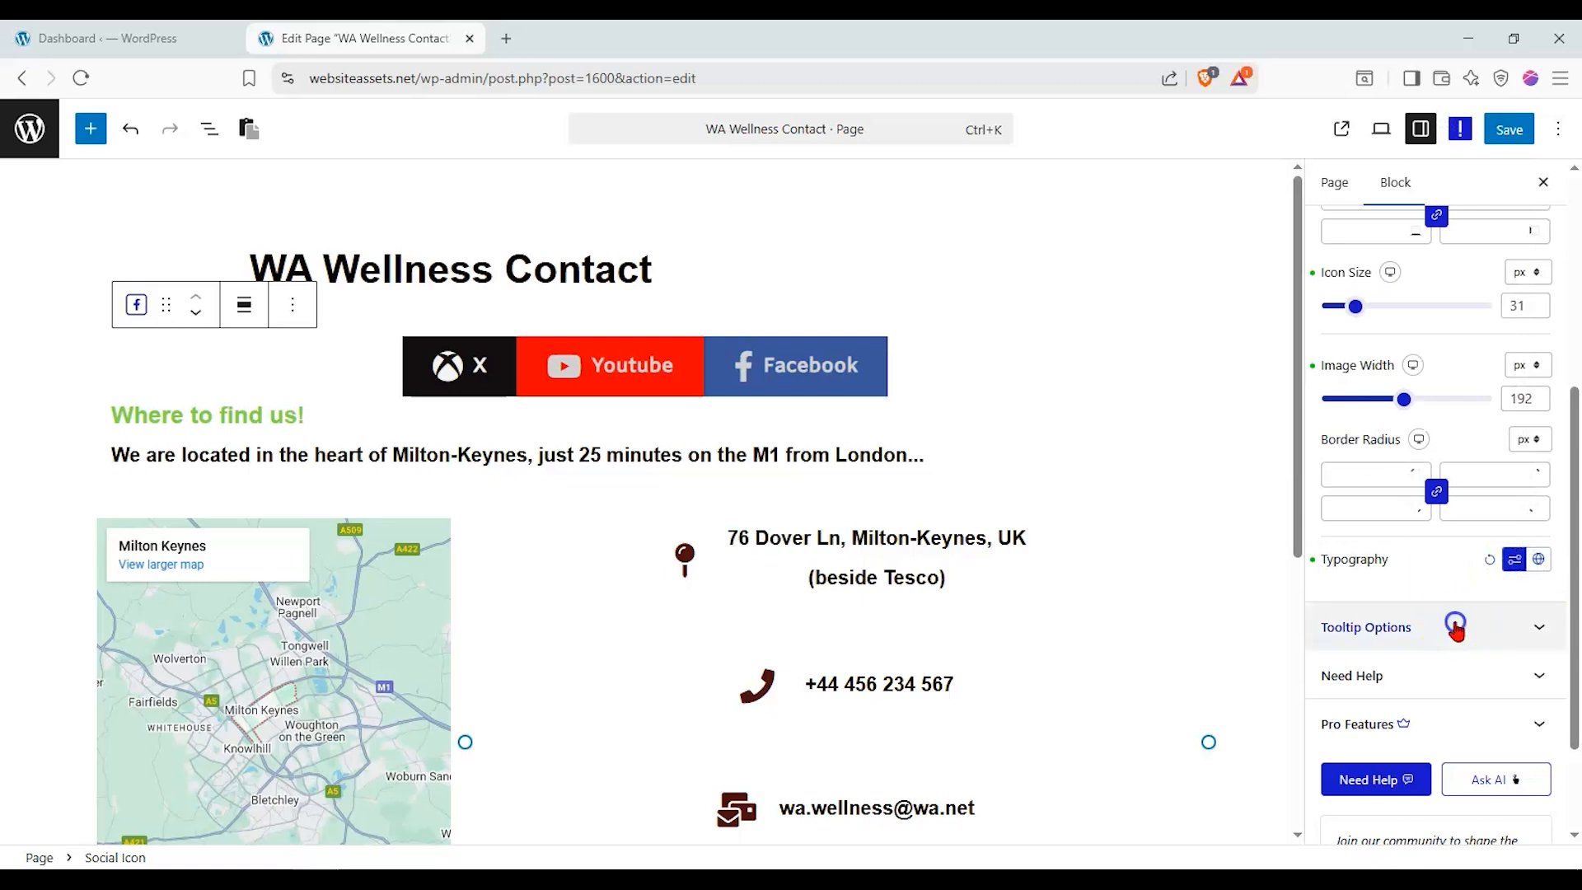
Set the position of the social icons' tooltips to Bottom Start and preview the Youtube tooltip
left_click(1455, 628)
scroll(1467, 462, "up", 1)
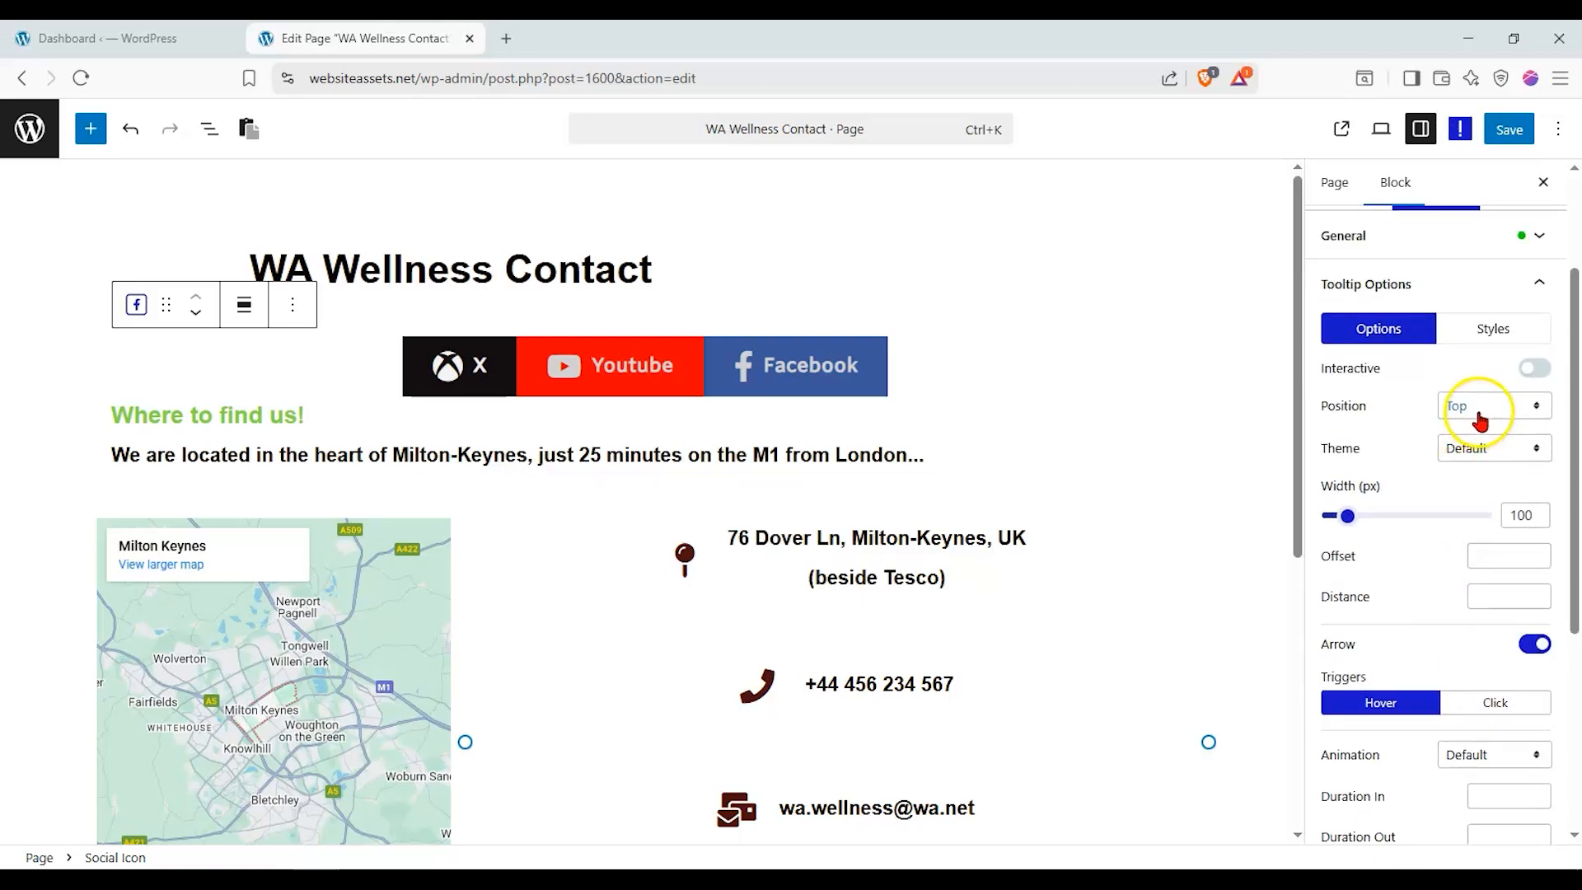
left_click(1480, 406)
left_click(1485, 604)
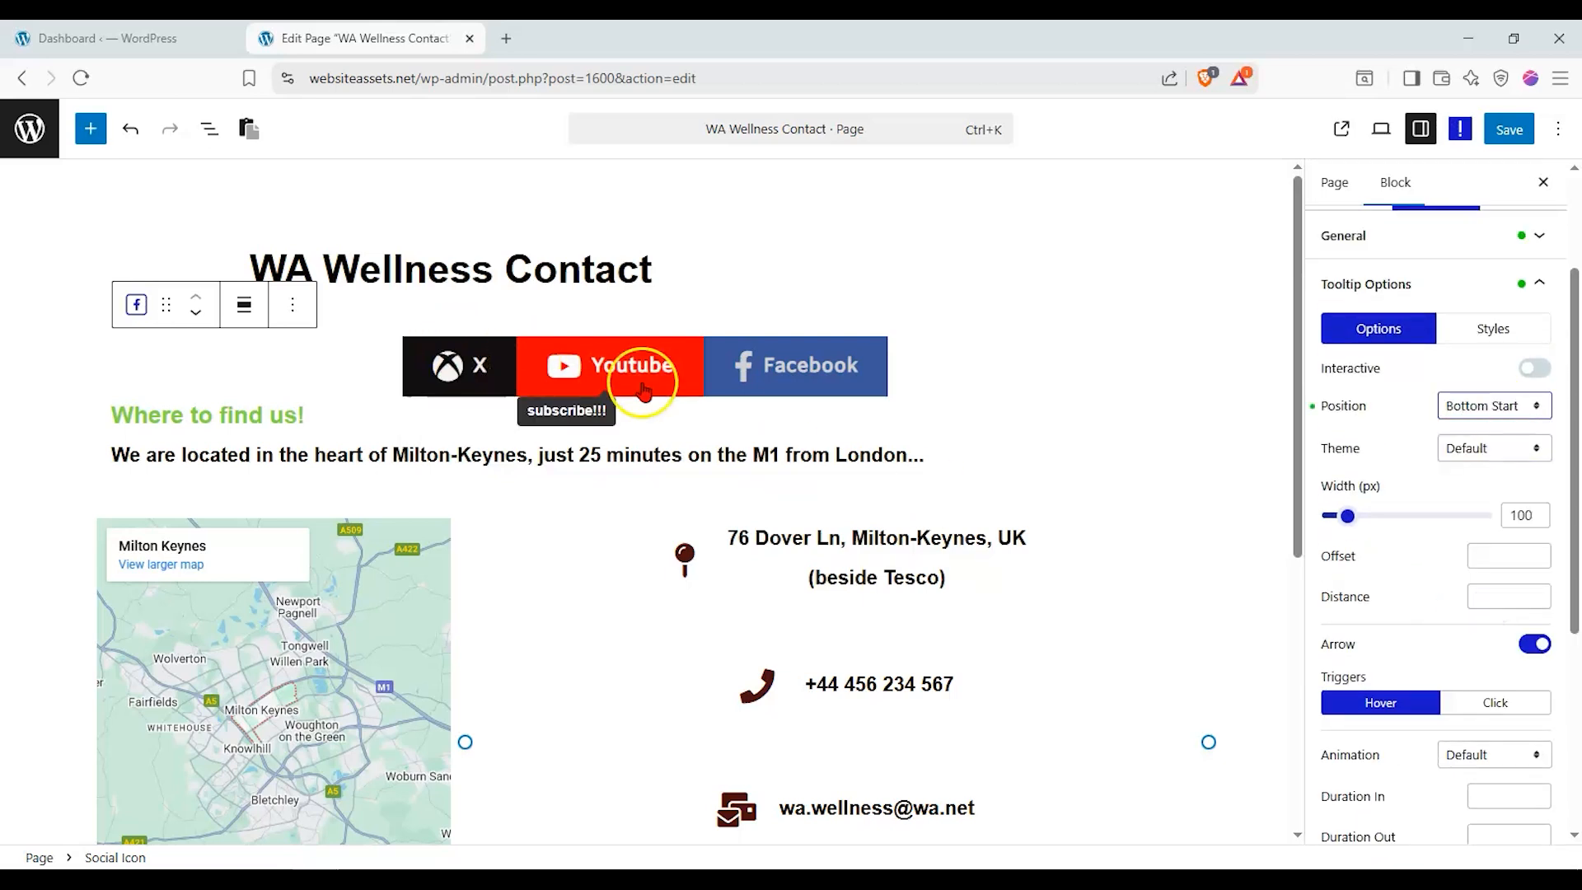
Try the Material and Translucent tooltip themes, and set the theme to Light-Border
left_click(1470, 447)
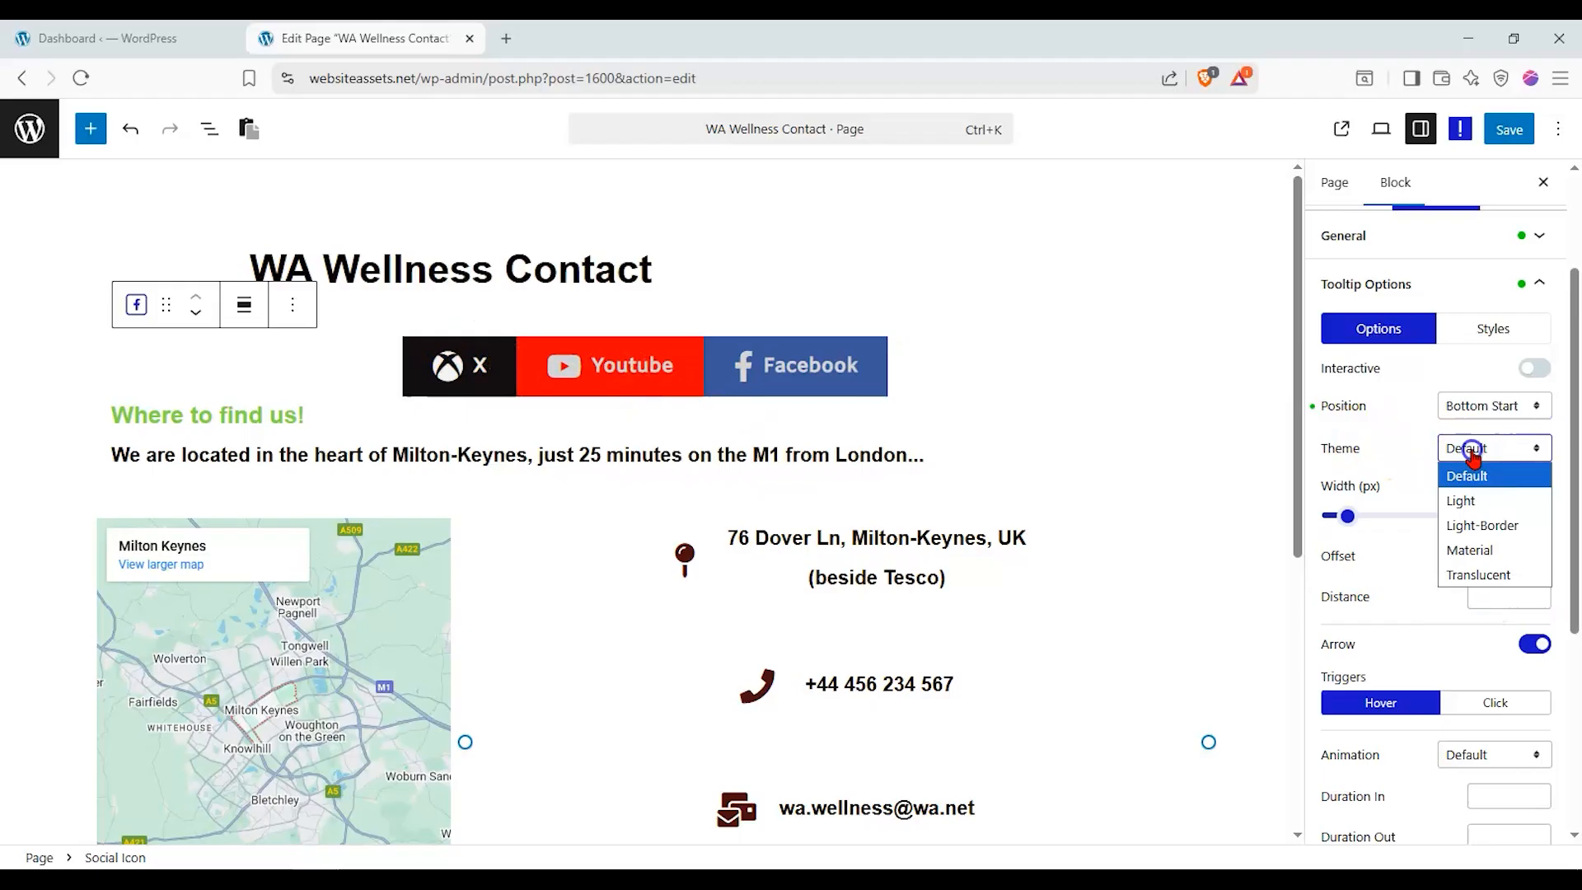
left_click(1477, 525)
left_click(1534, 460)
left_click(1493, 546)
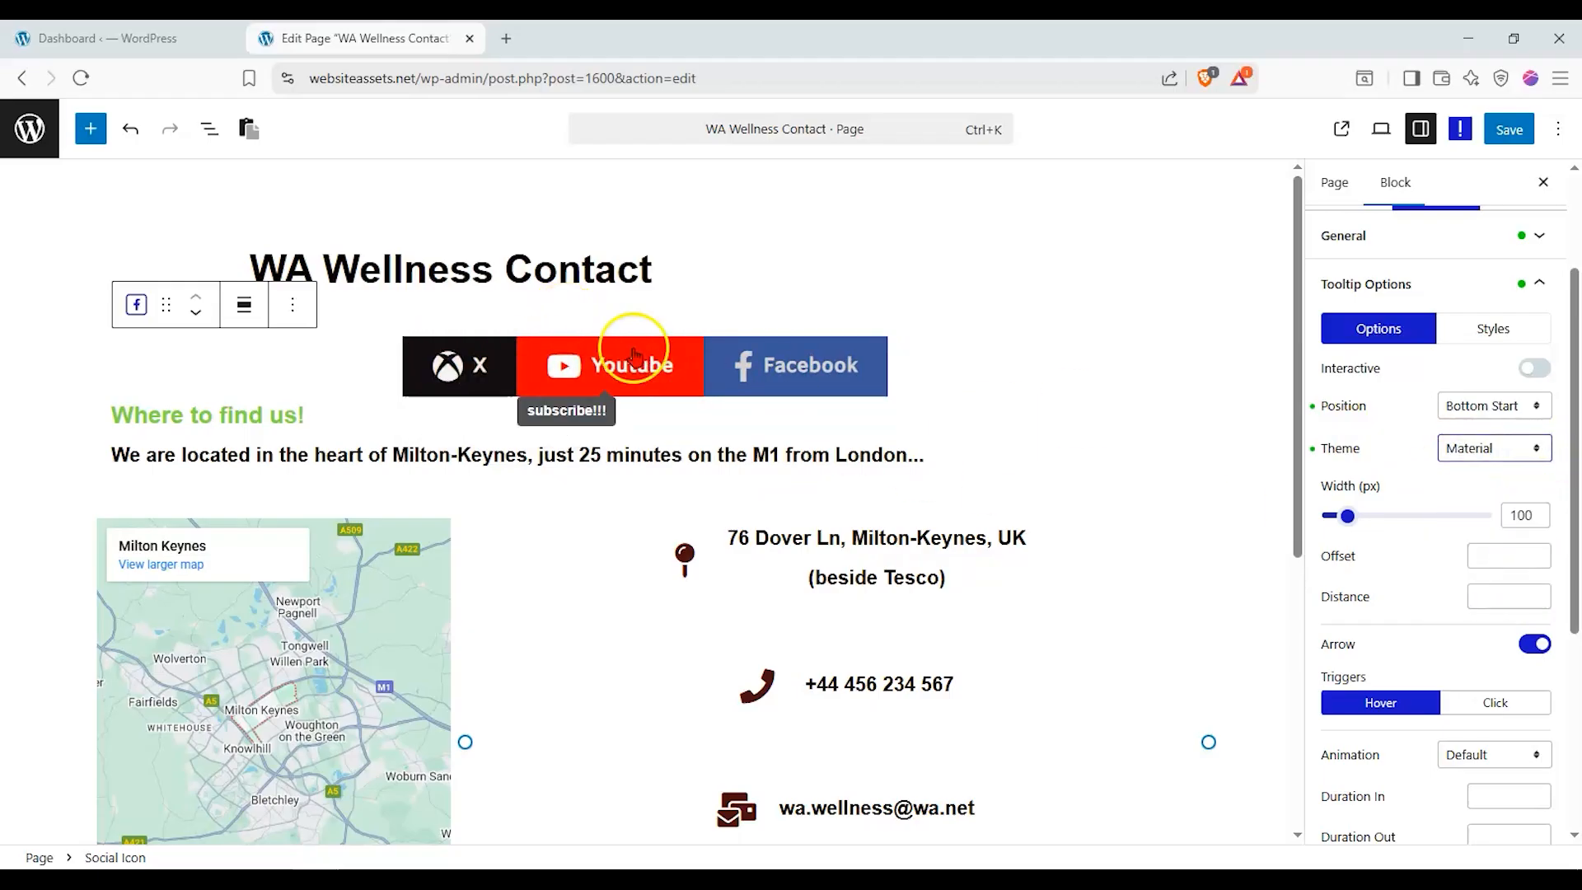
left_click(1471, 449)
left_click(1480, 573)
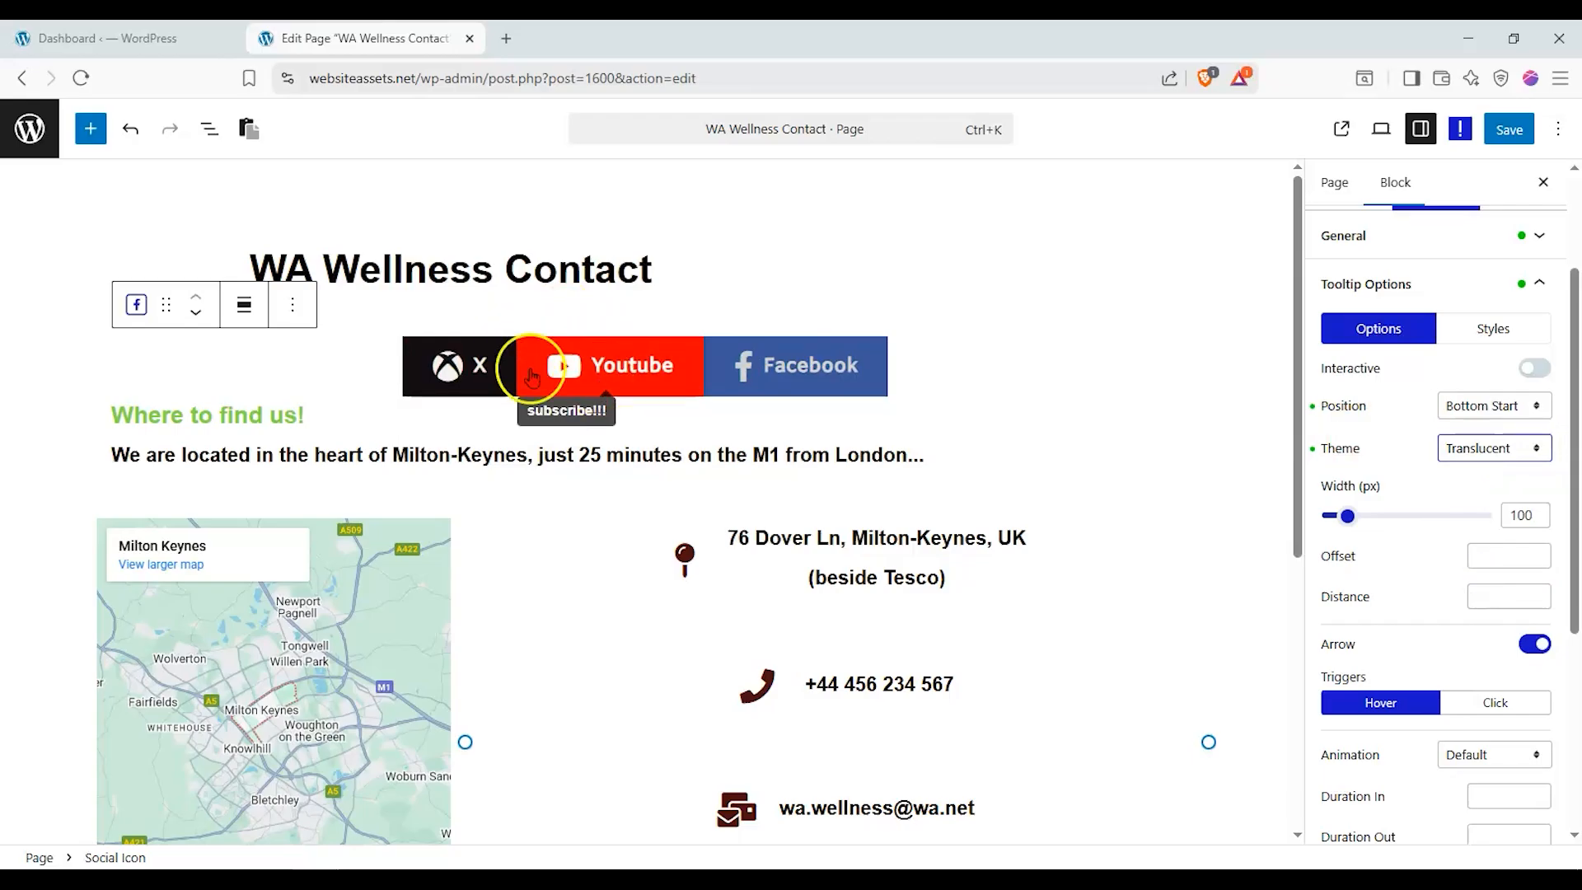
left_click(1486, 447)
left_click(1478, 523)
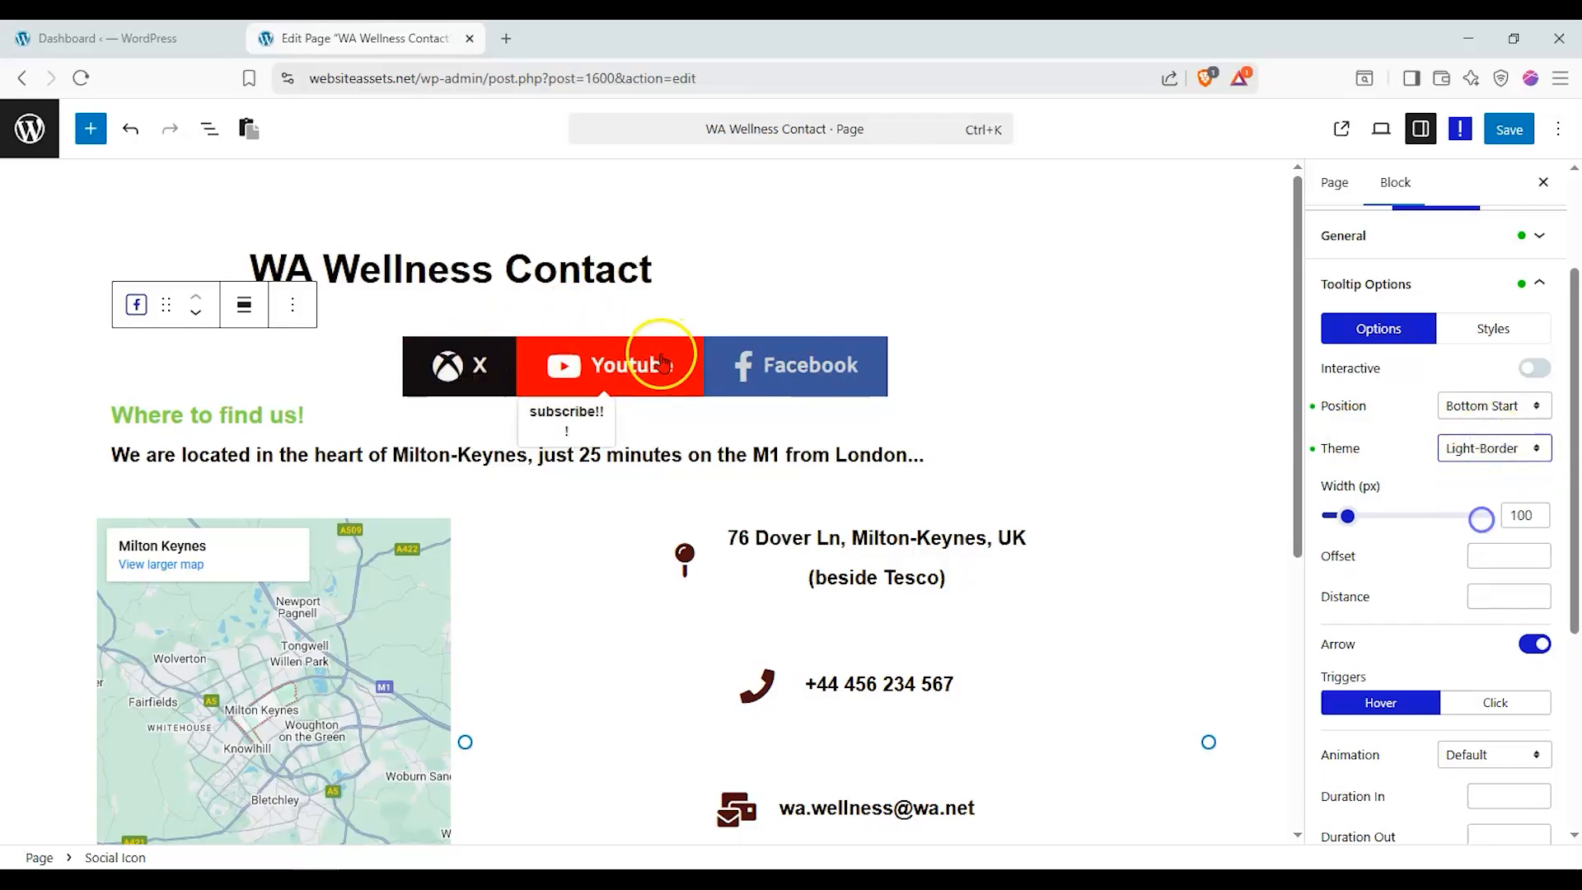
Set the tooltip width to 220 px and keep the tooltip arrow enabled
left_click_drag(1348, 516, 1360, 529)
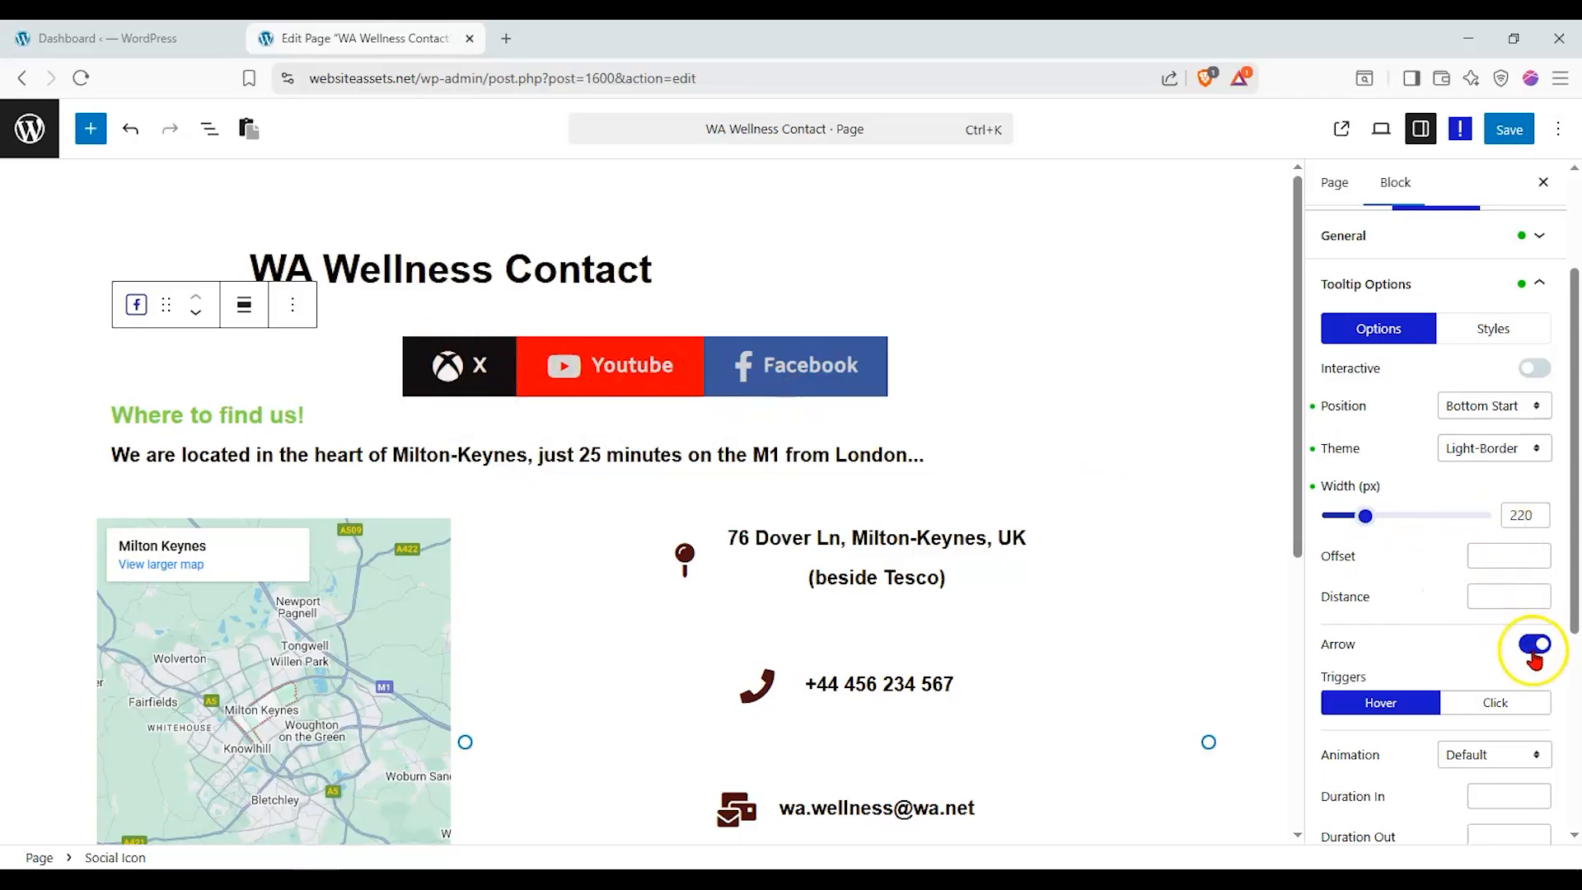
scroll(1484, 618, "down", 3)
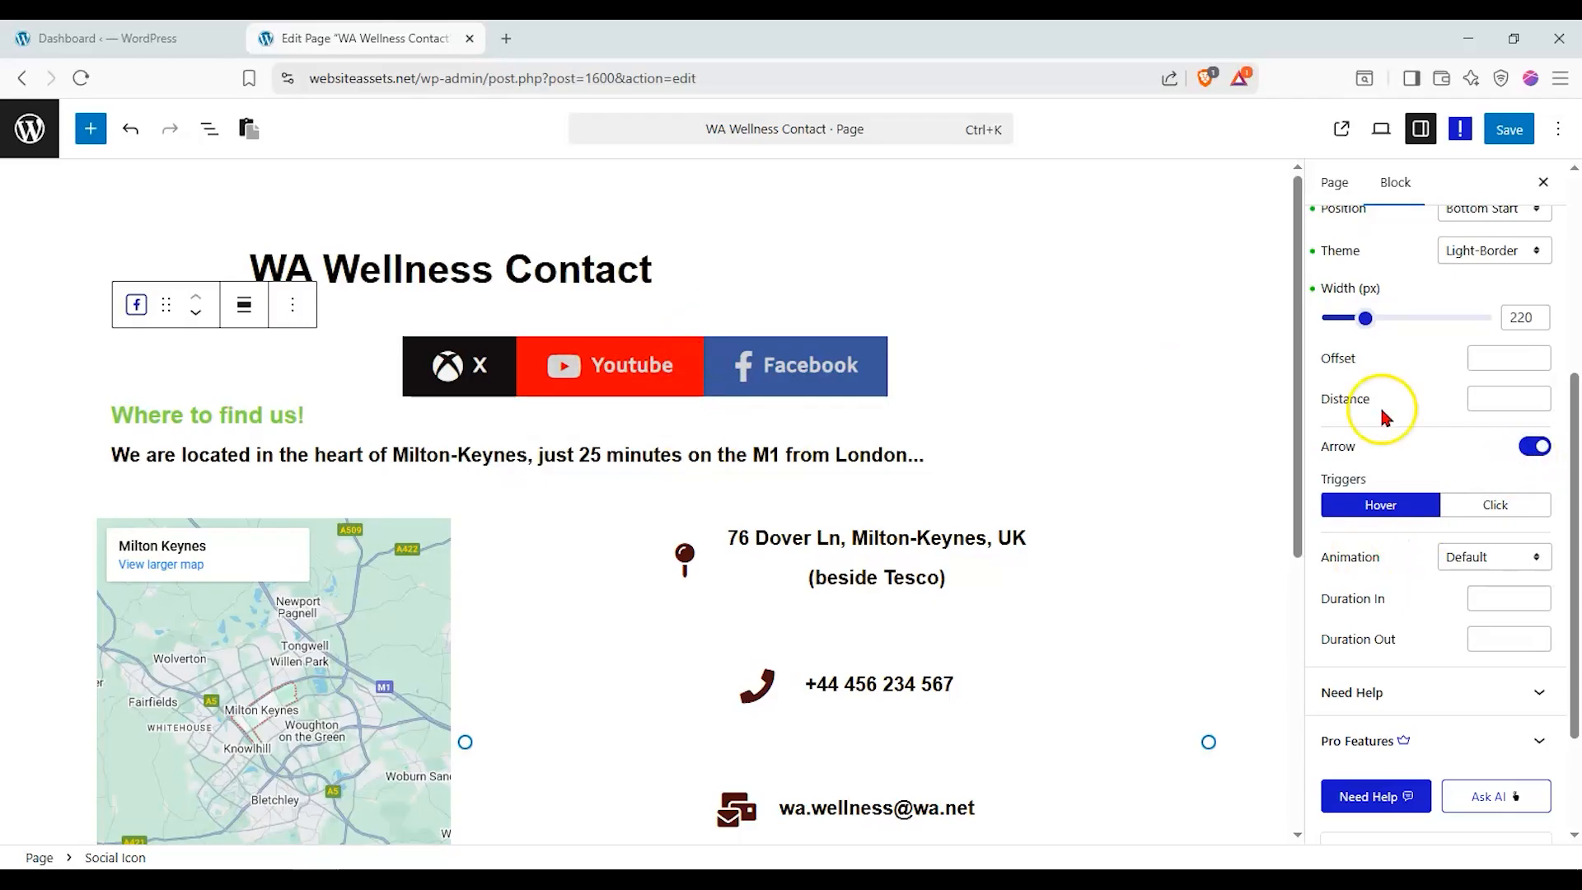
left_click(1538, 448)
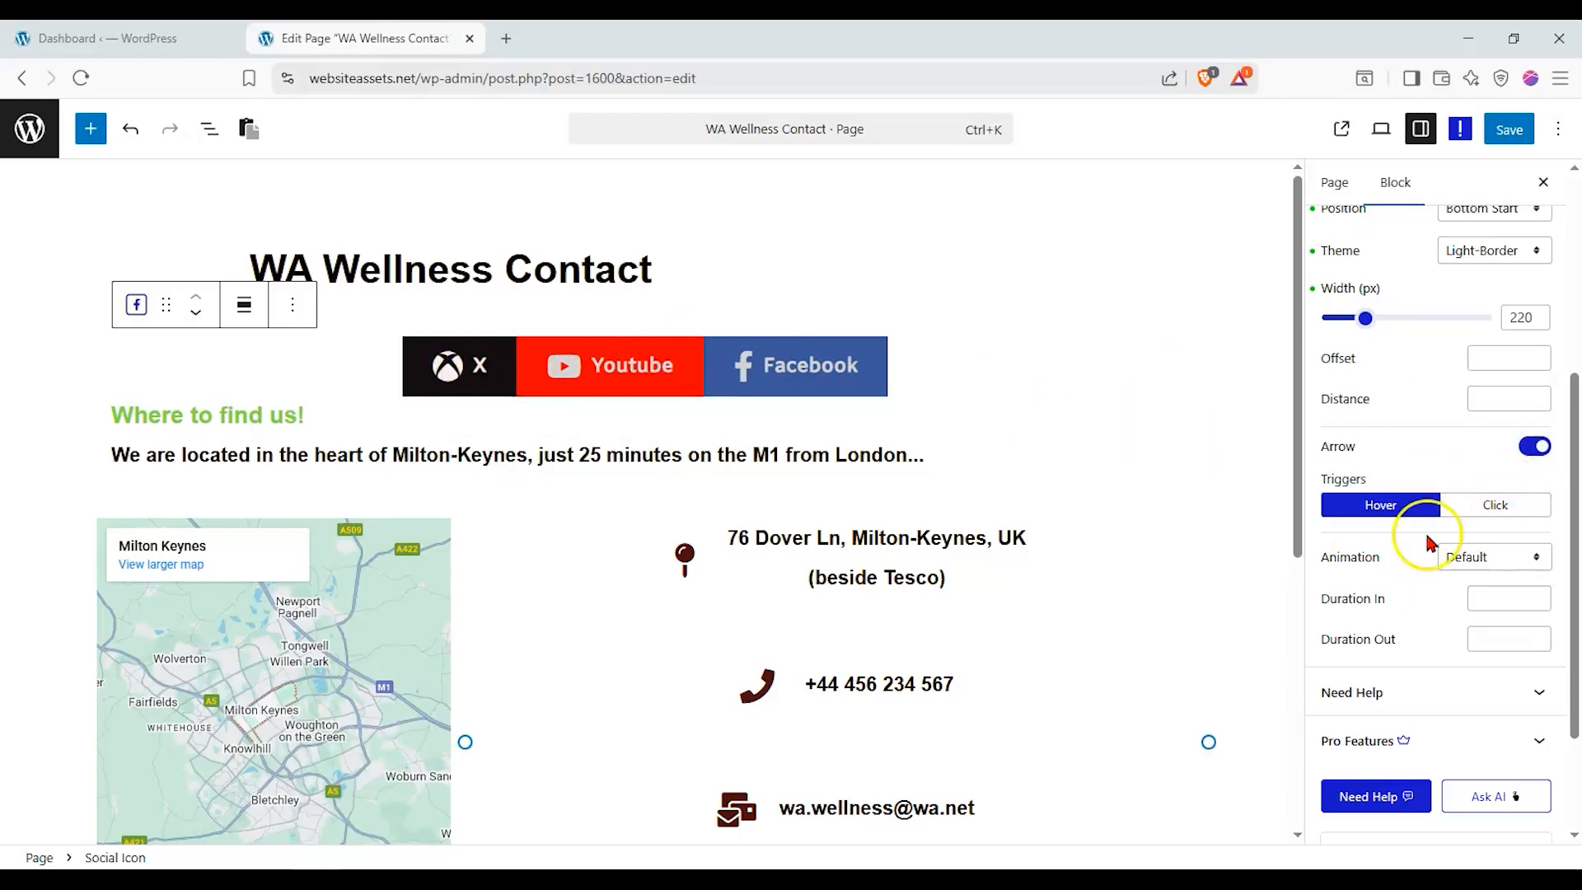
Set the social icons block's normal background to a solid light purple
scroll(1457, 570, "up", 5)
left_click(1532, 400)
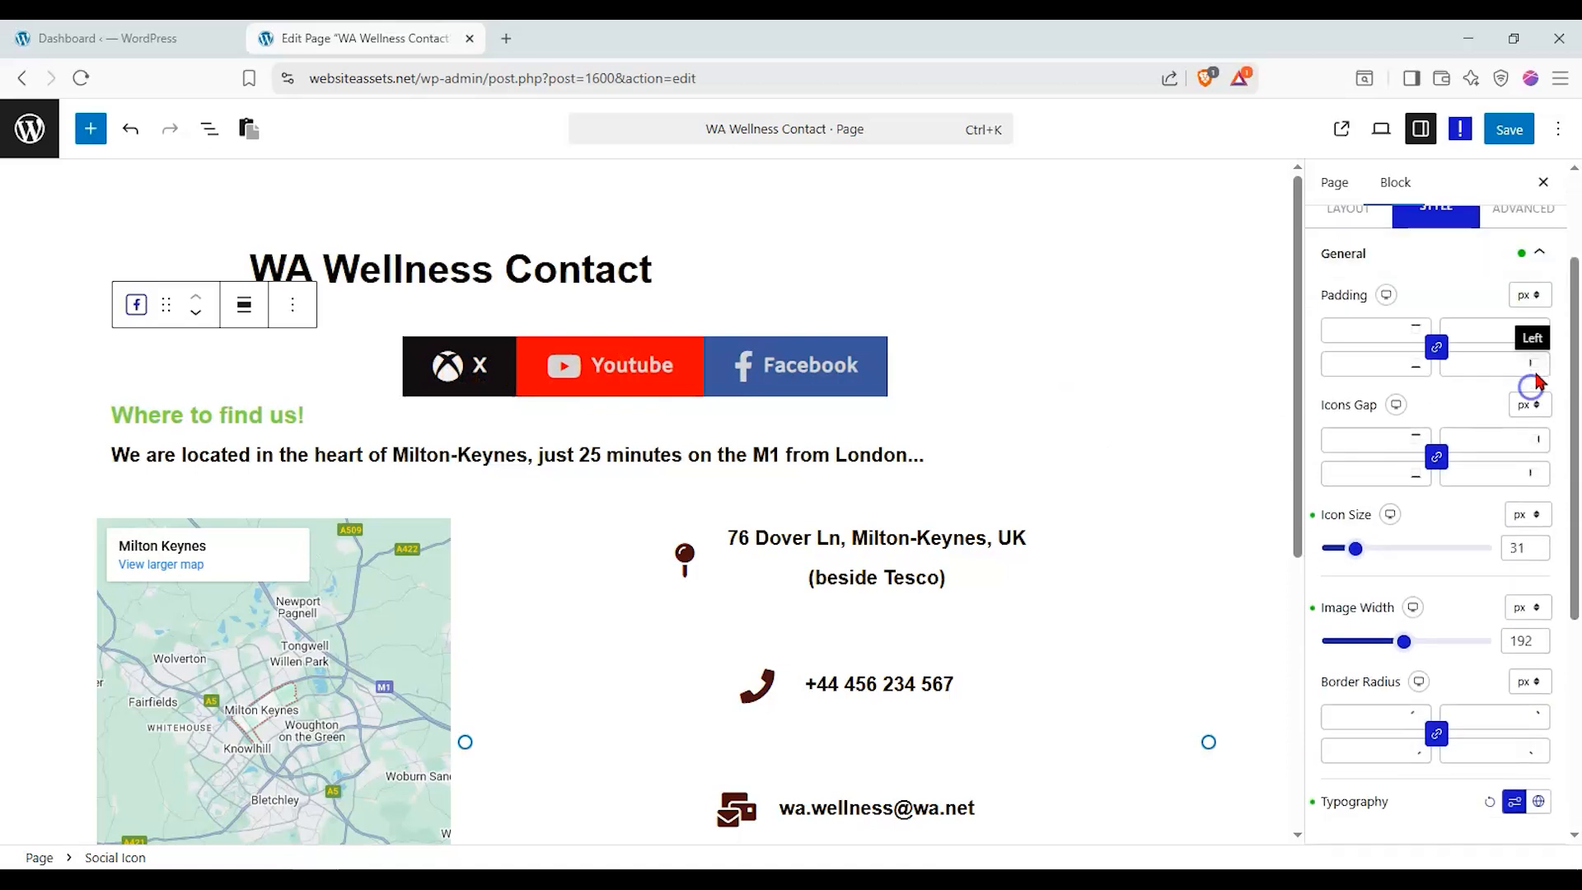
left_click(1529, 257)
left_click(1525, 363)
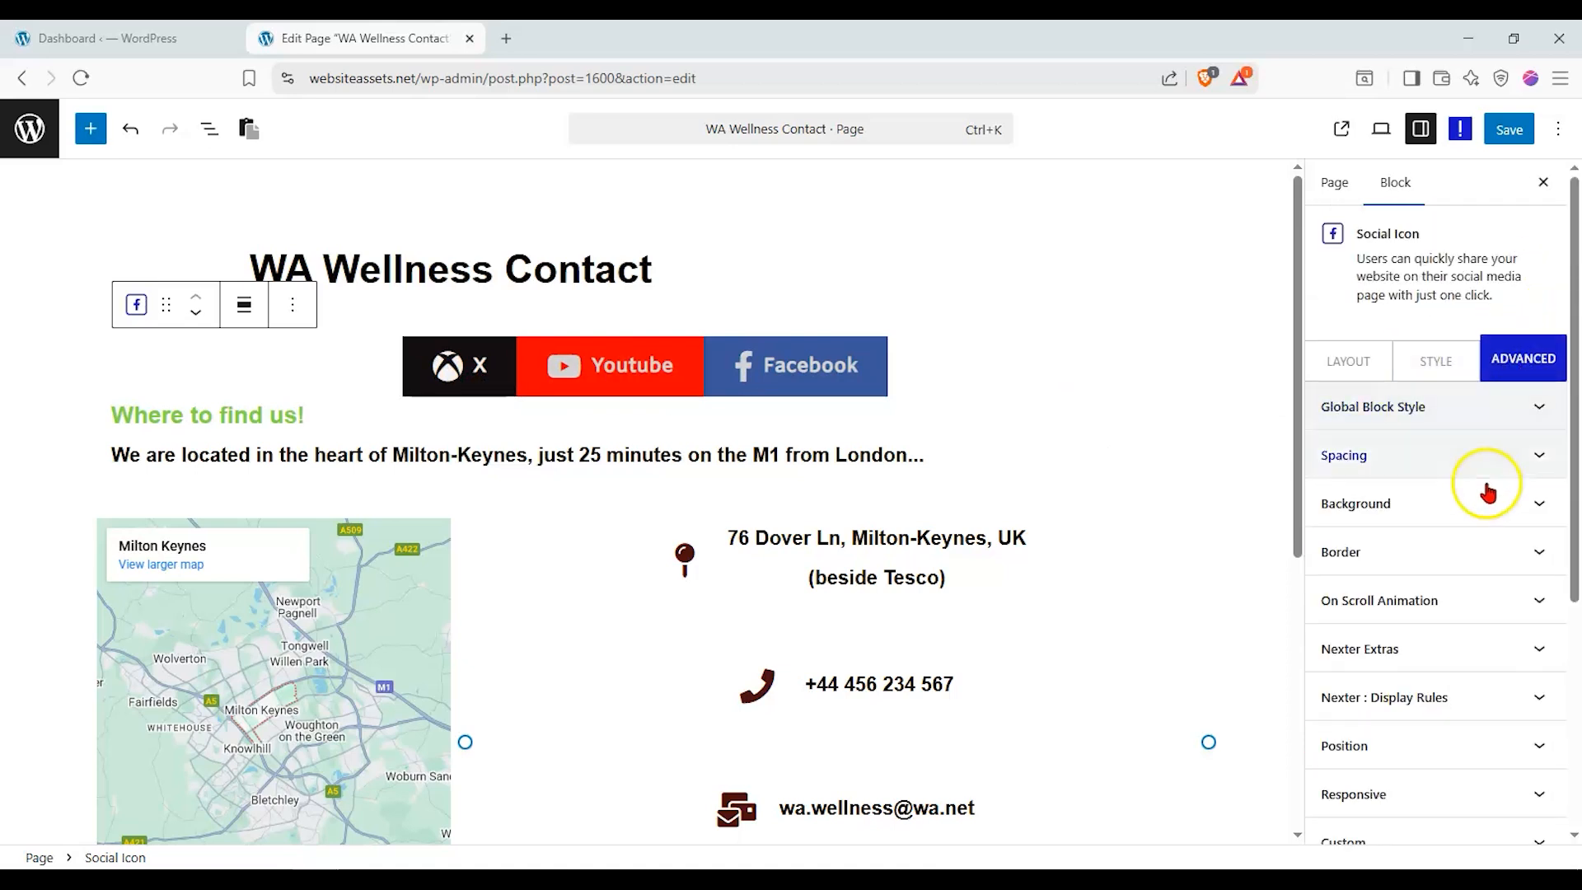
left_click(1492, 505)
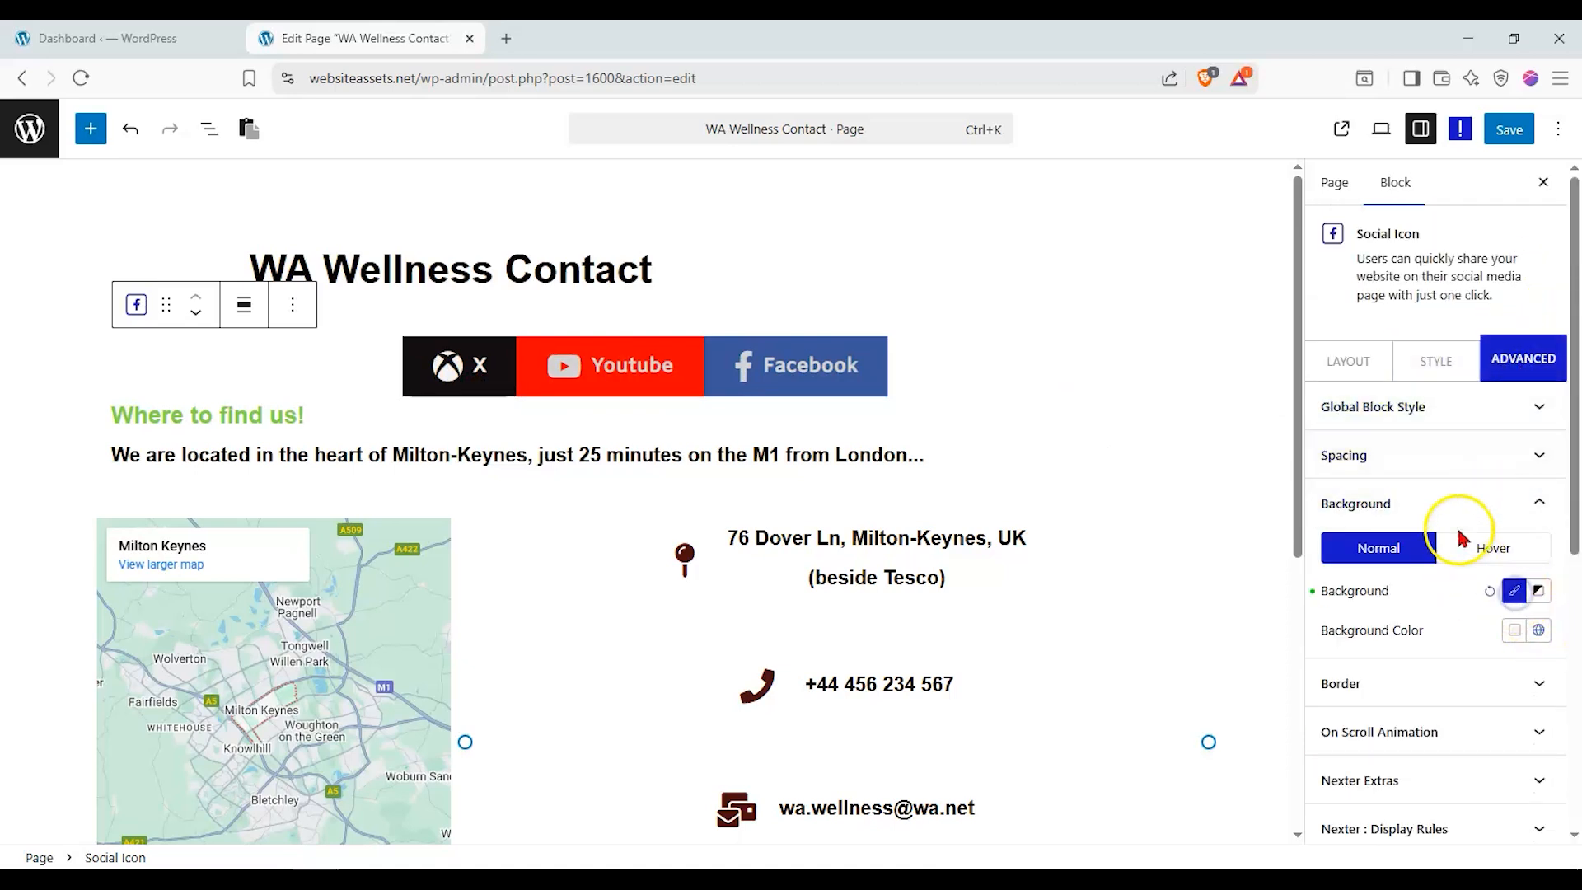
left_click(1515, 631)
left_click(1324, 230)
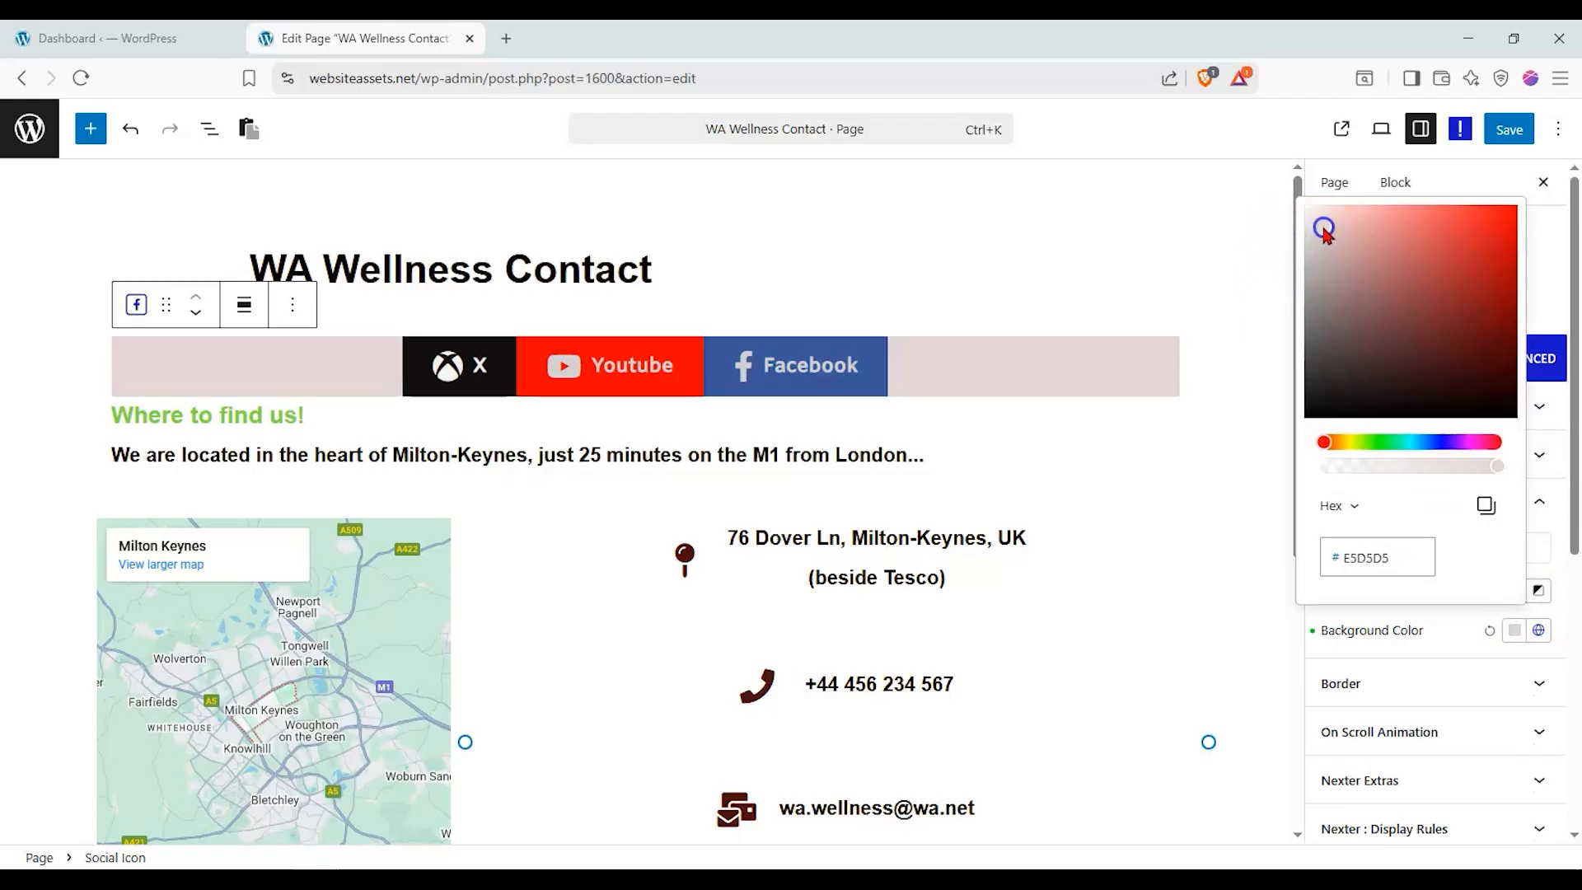
left_click_drag(1297, 245, 1351, 204)
left_click(1444, 442)
left_click(1469, 251)
left_click(1441, 636)
scroll(1466, 541, "down", 4)
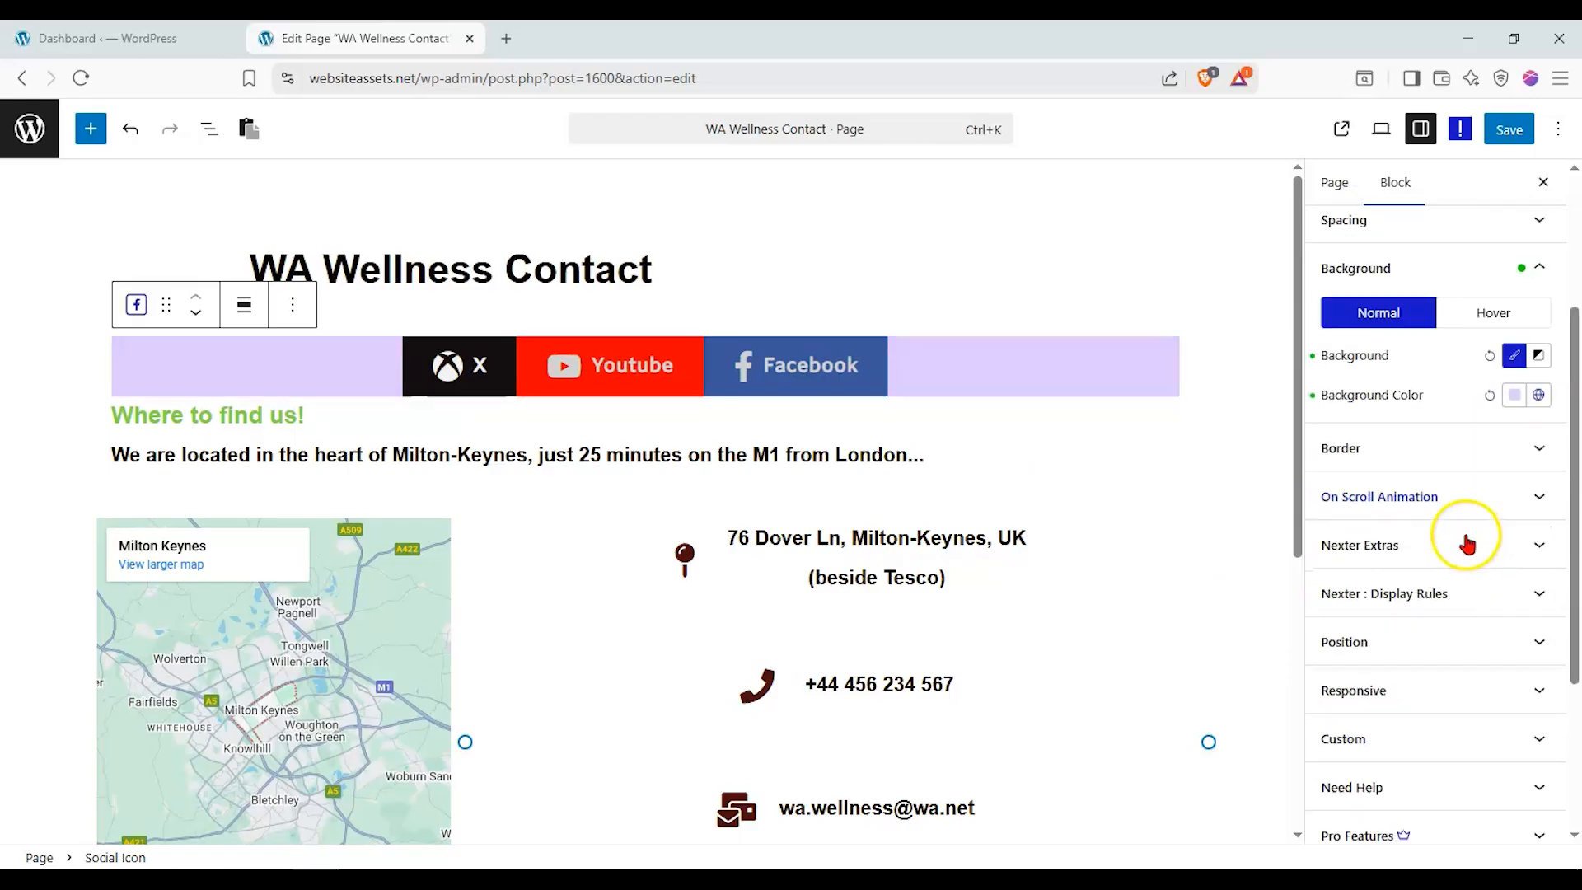
left_click(1491, 437)
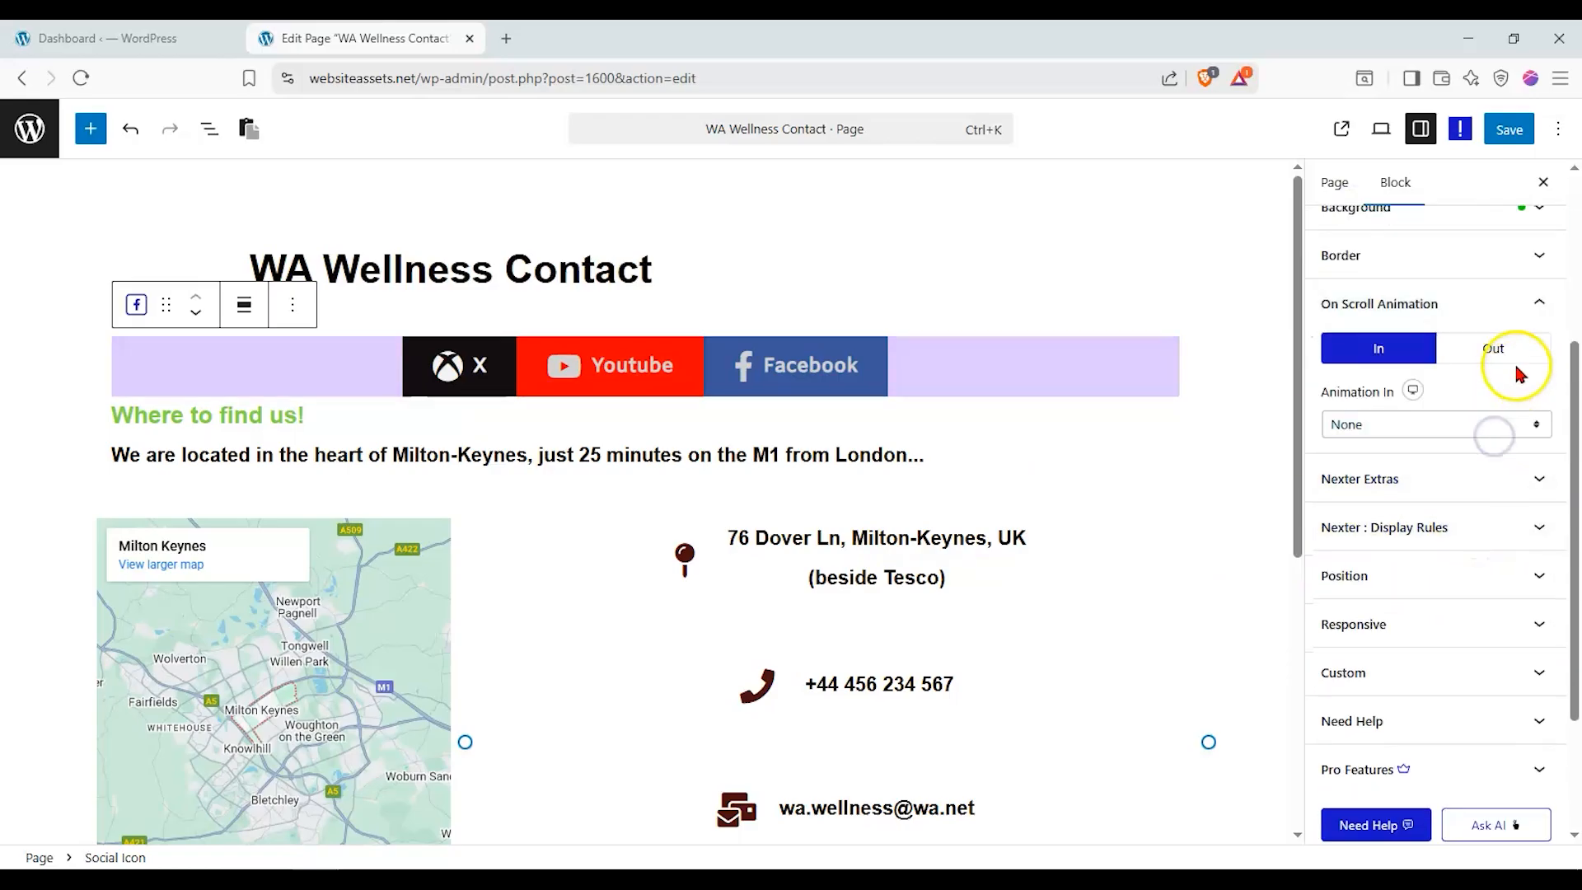
left_click(1521, 304)
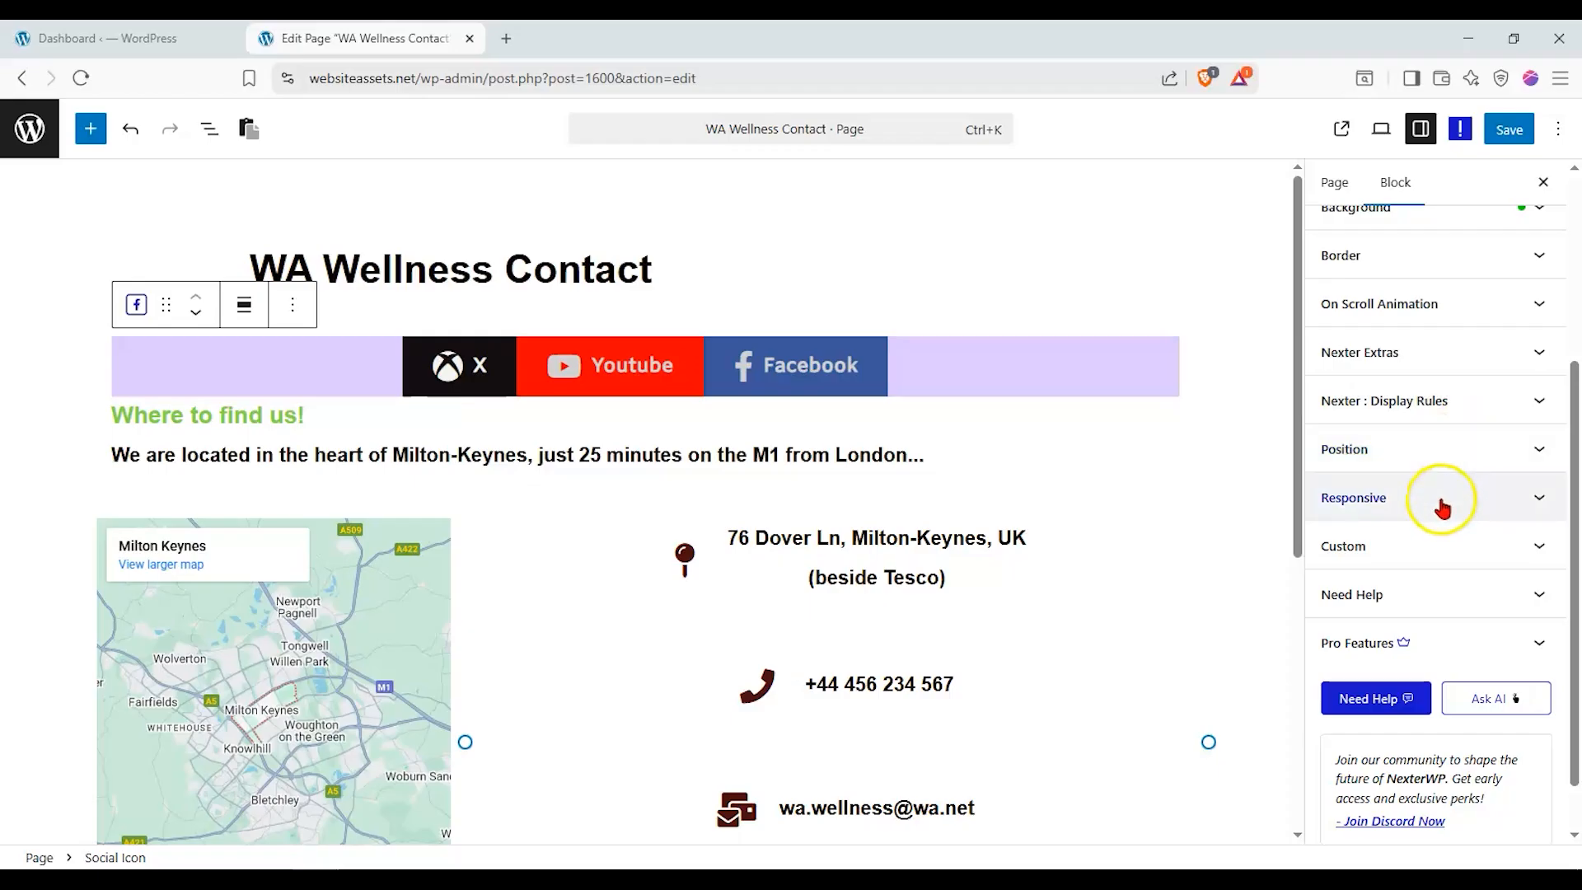
left_click(1405, 534)
left_click(1424, 525)
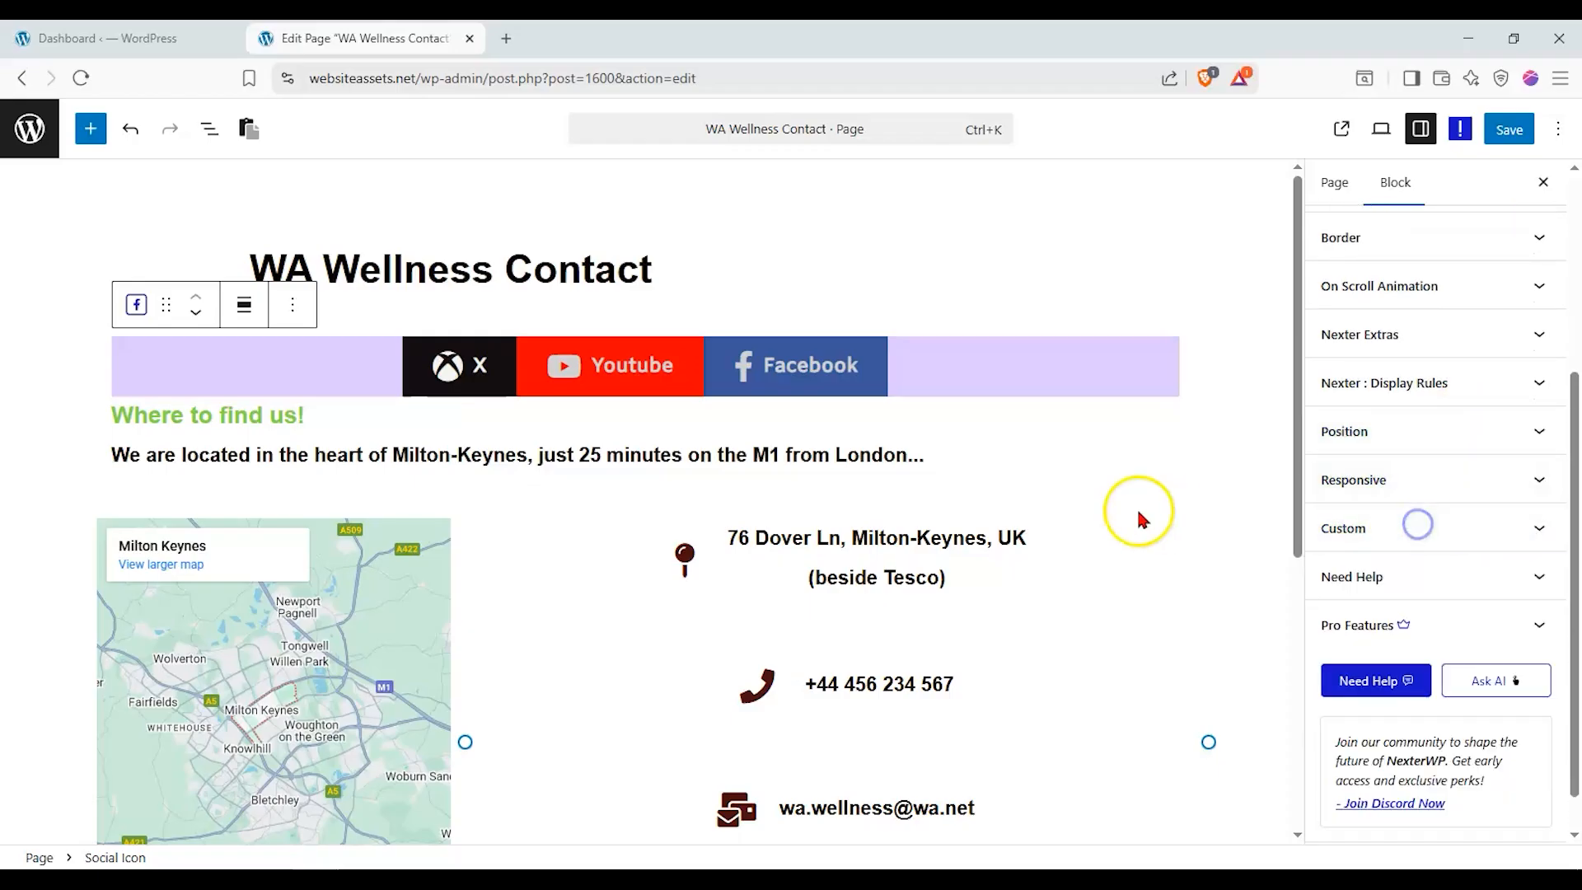
Save the WA Wellness Contact page, check the social icons and tooltips on the live page, and return to the editor
left_click(1504, 137)
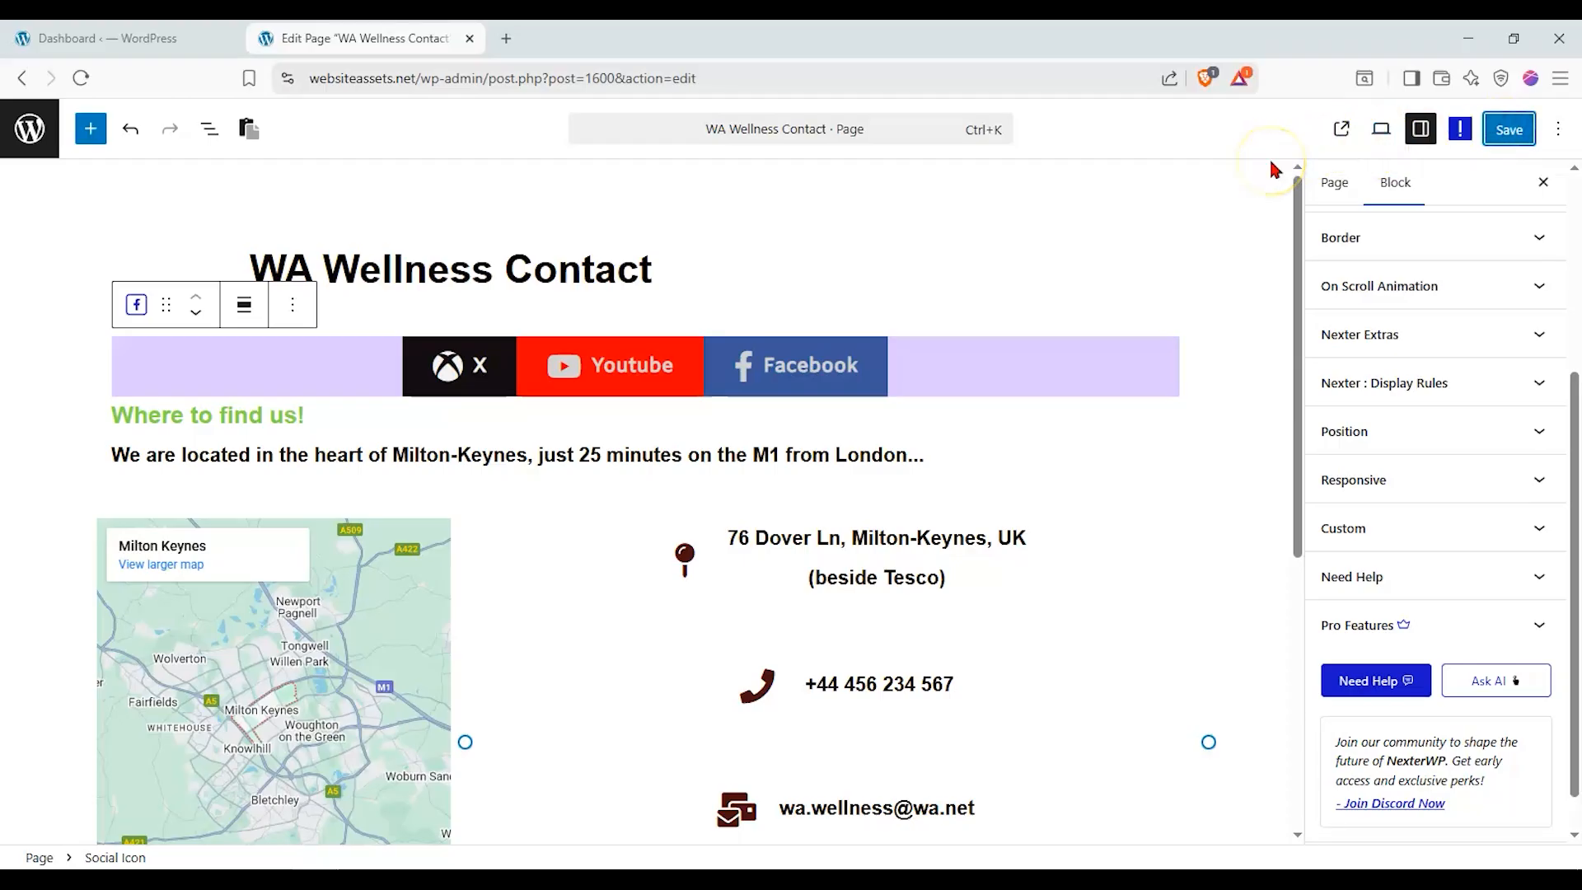
left_click(1338, 132)
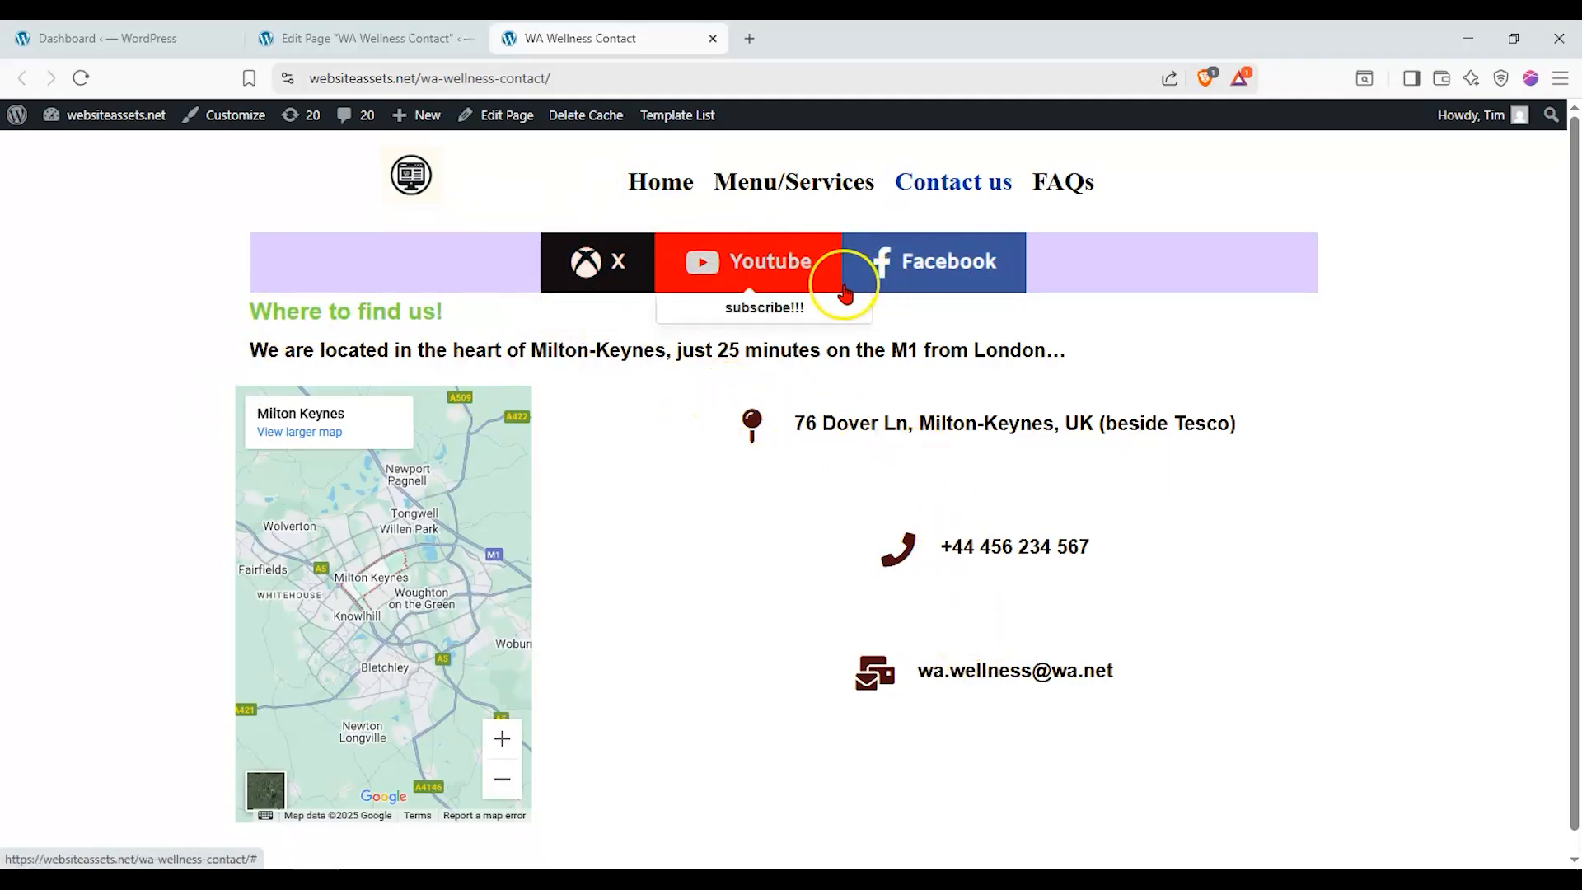
left_click(461, 40)
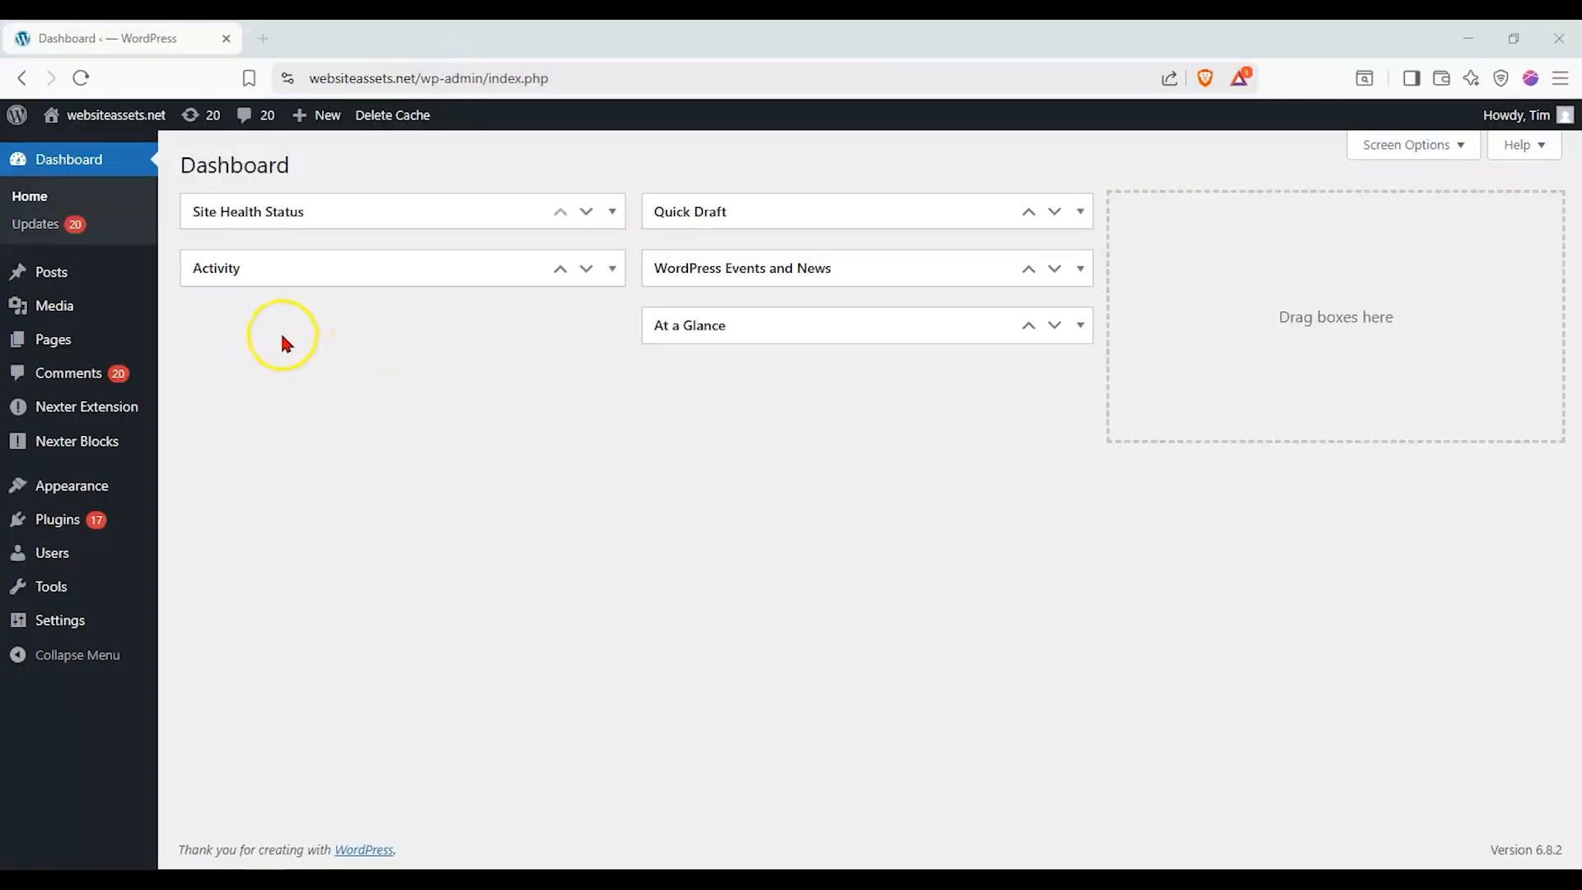
Open the live site in a new browser tab from the dashboard and switch to it
mouse_move(123, 114)
right_click(150, 140)
left_click(185, 160)
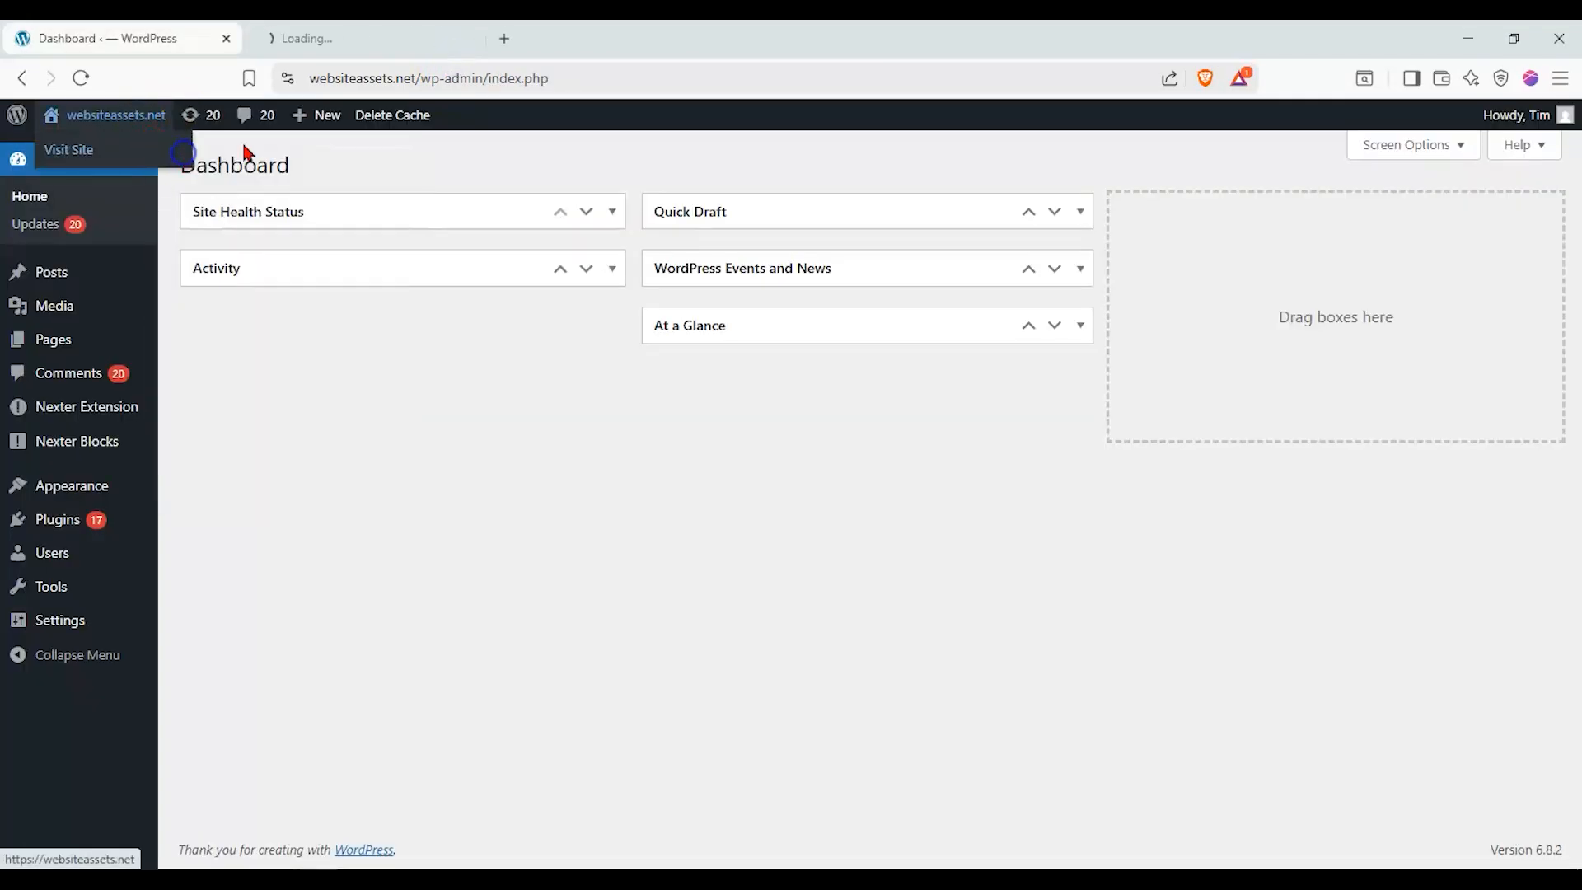
left_click(400, 44)
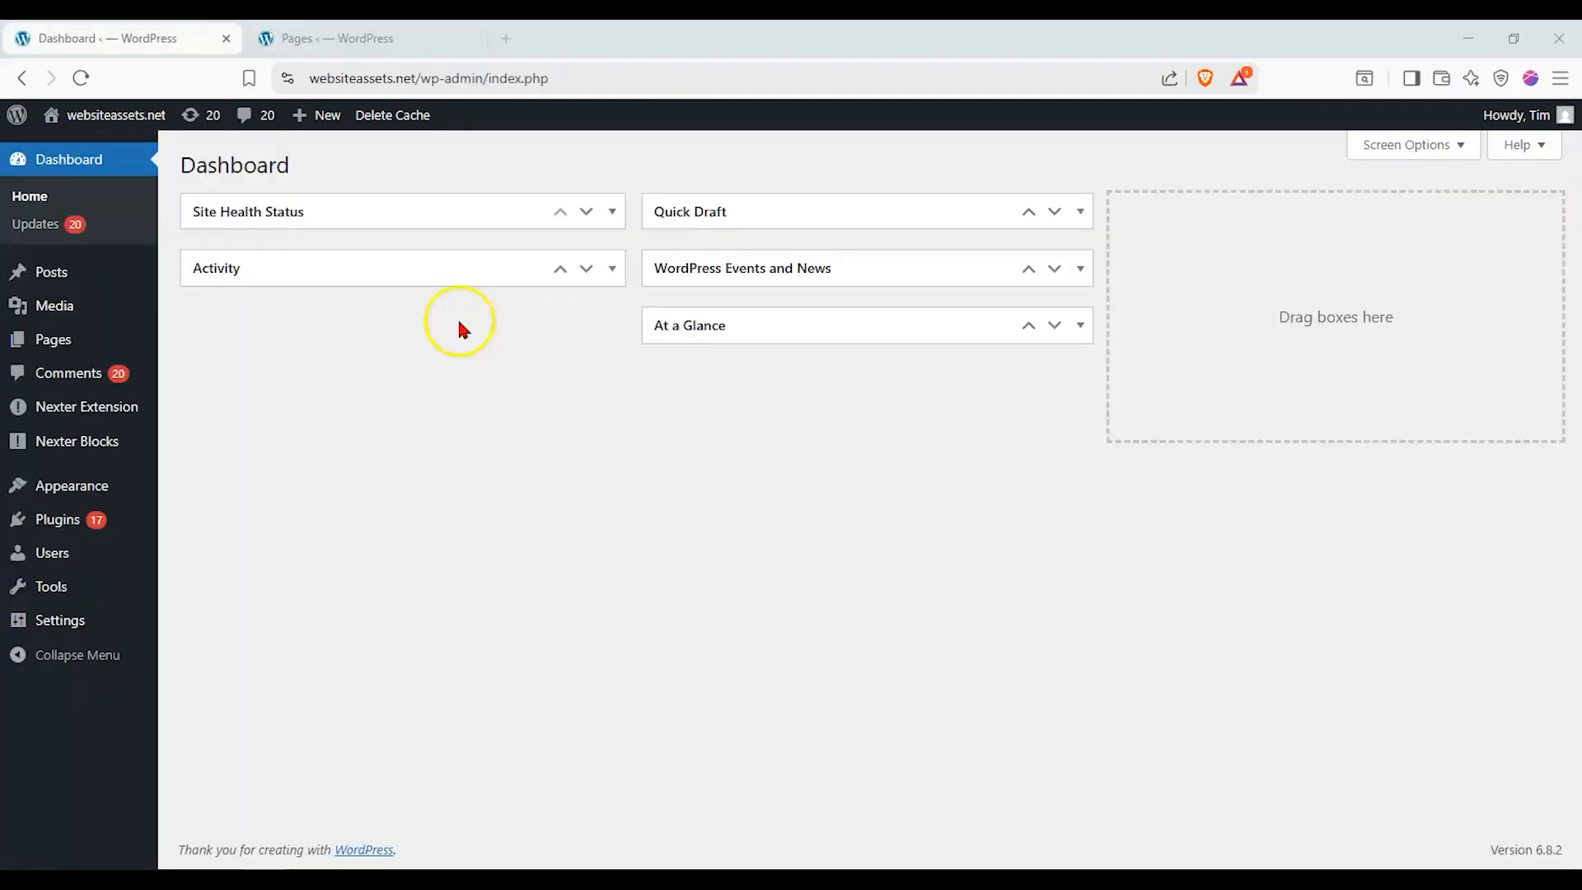
Go to the Nexter Theme Builder templates and open the WA Wellness Header template for editing in a new tab
mouse_move(83, 406)
left_click(217, 439)
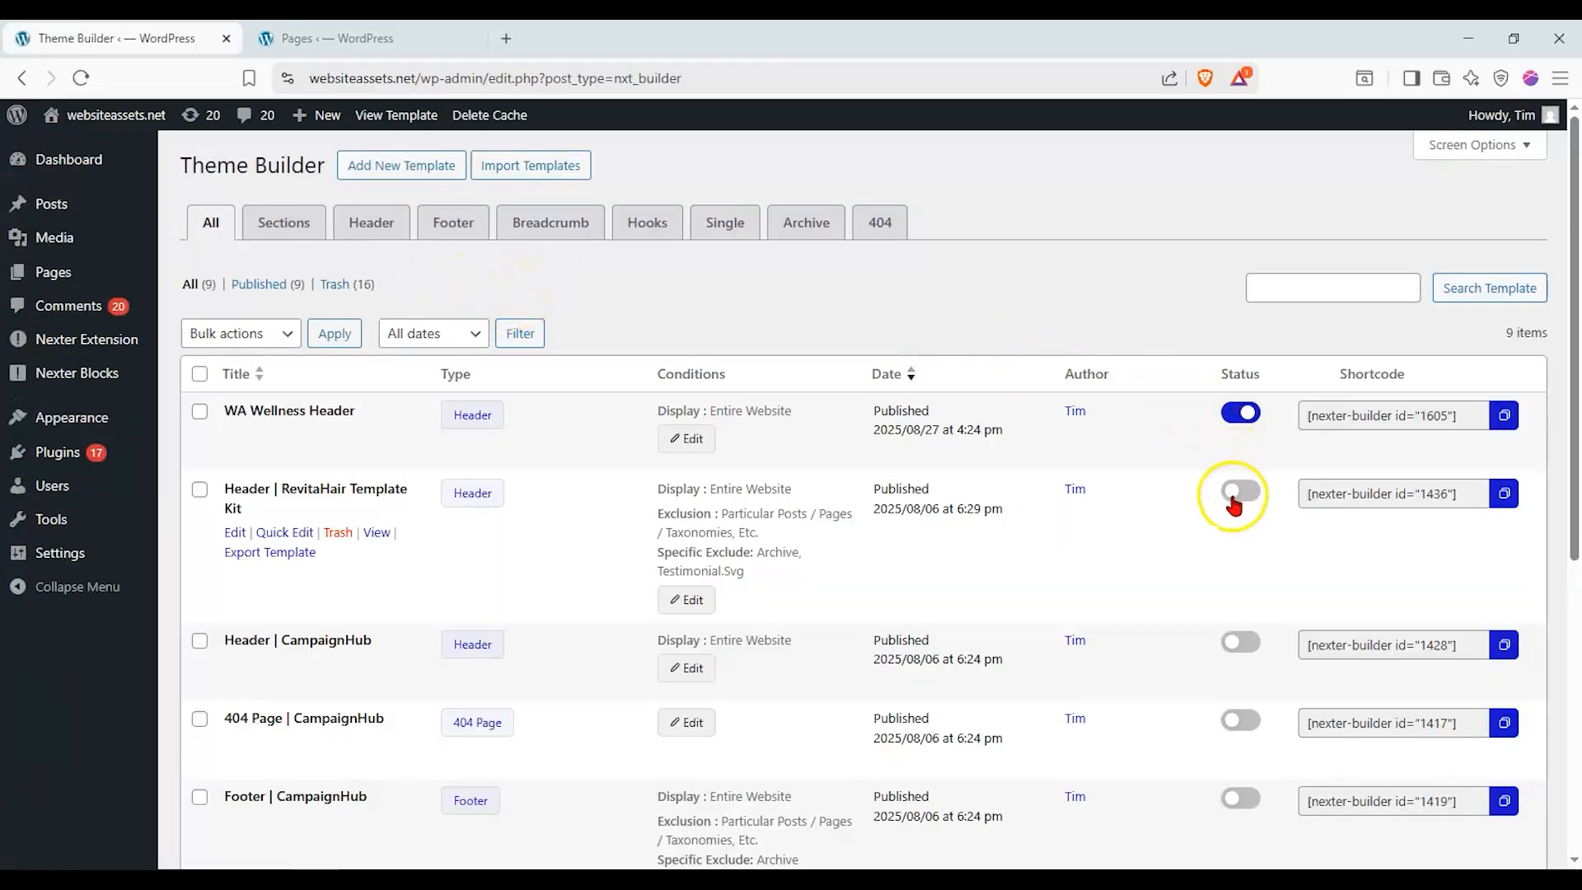
mouse_move(289, 414)
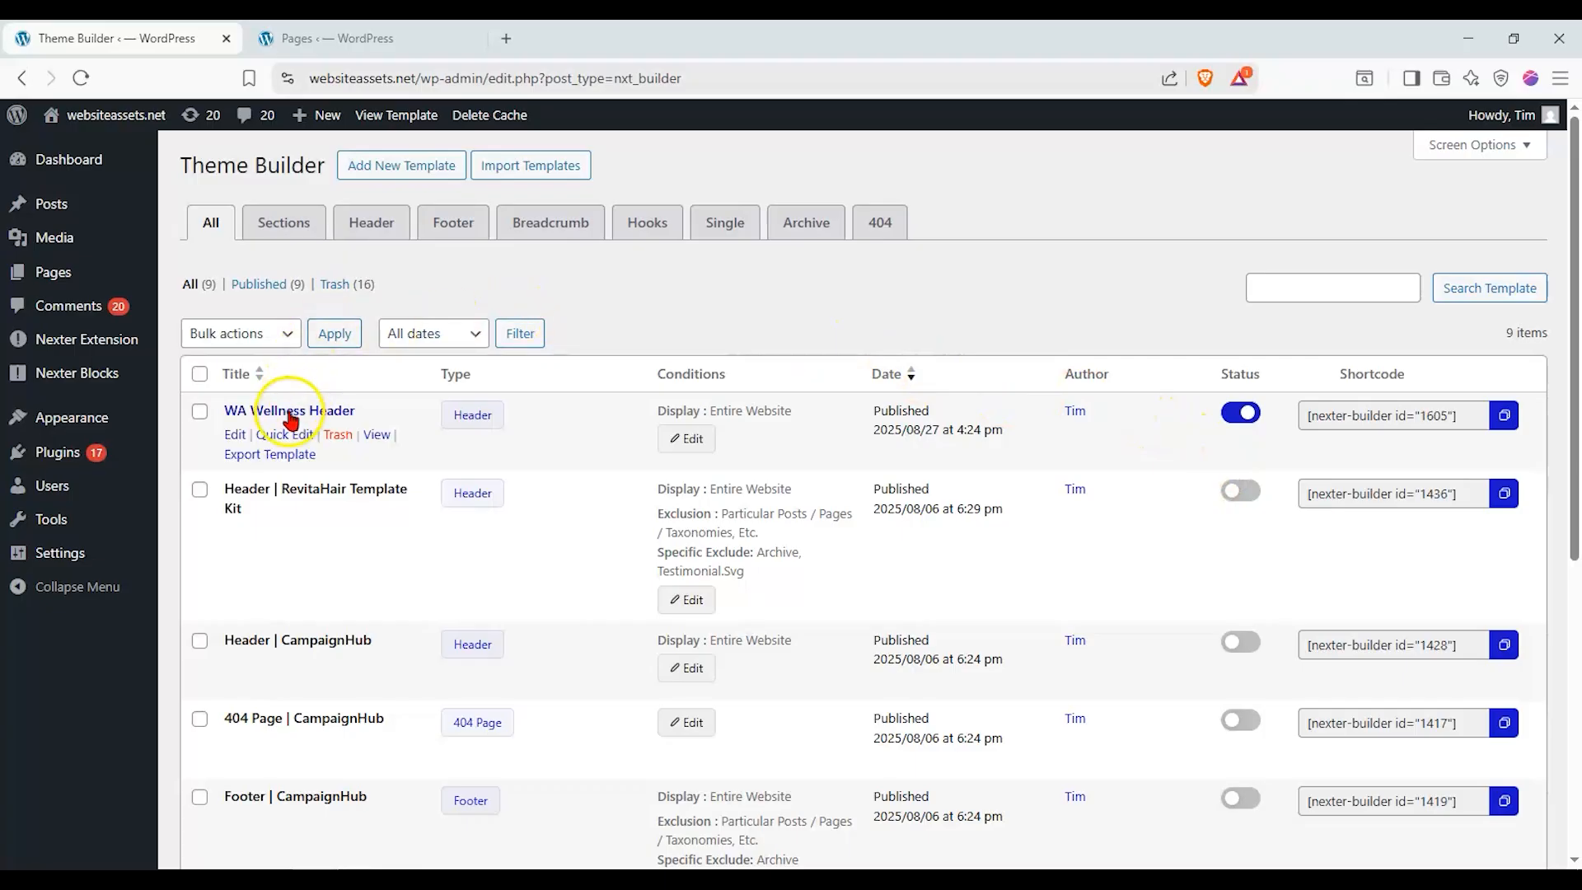
right_click(236, 435)
left_click(263, 445)
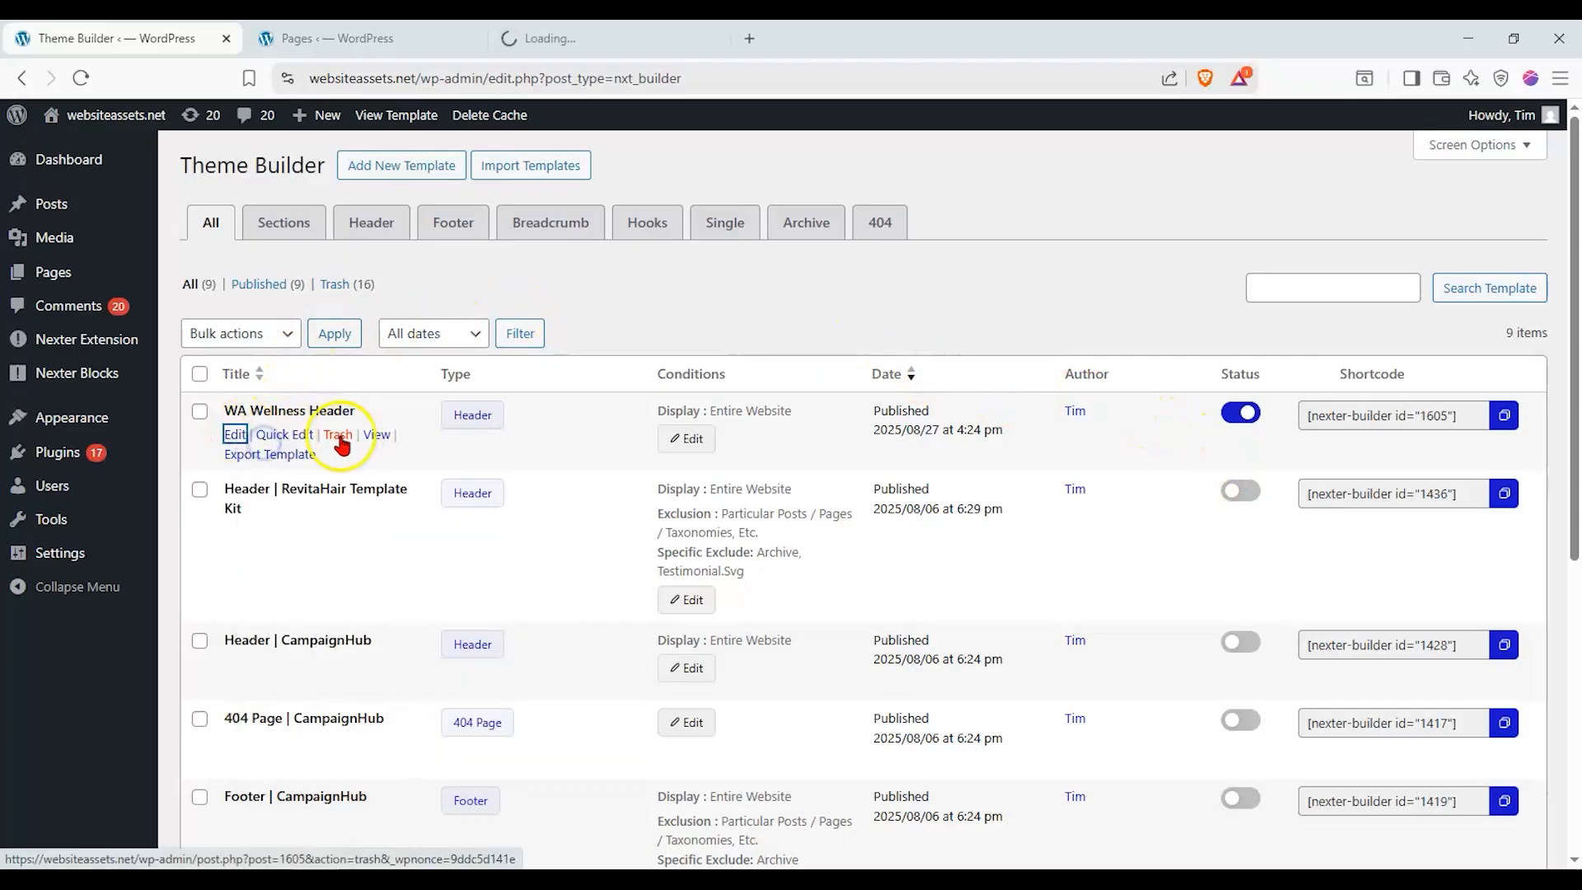
Load websiteassets.net in the Pages tab to view the current header, and return to the header template editor
left_click_drag(551, 41, 726, 108)
left_click(522, 39)
key("BackSpace")
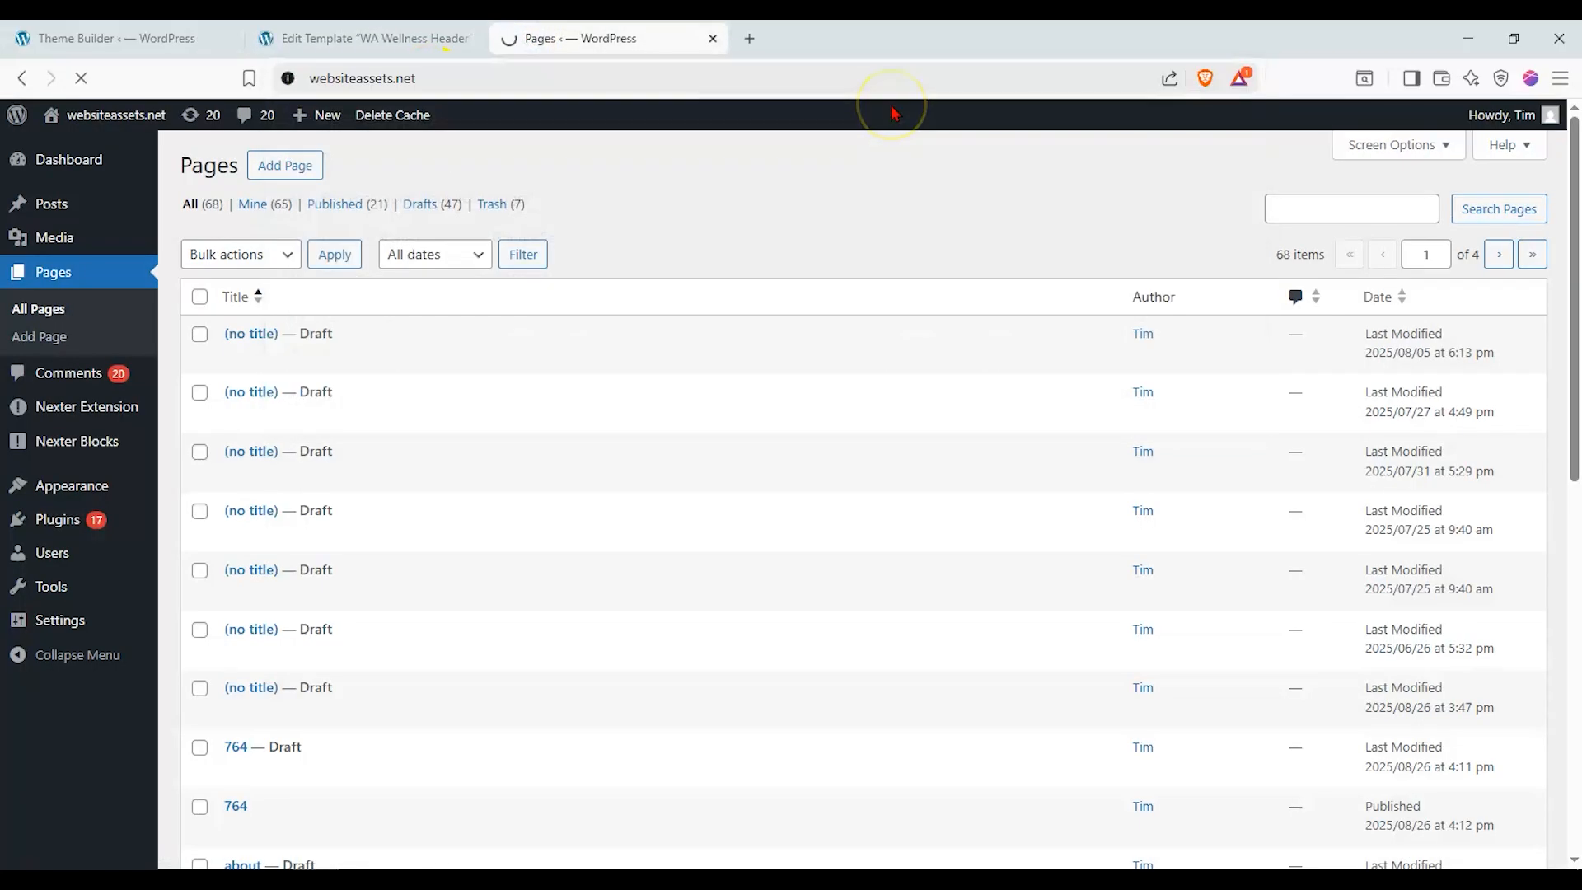
key("Return")
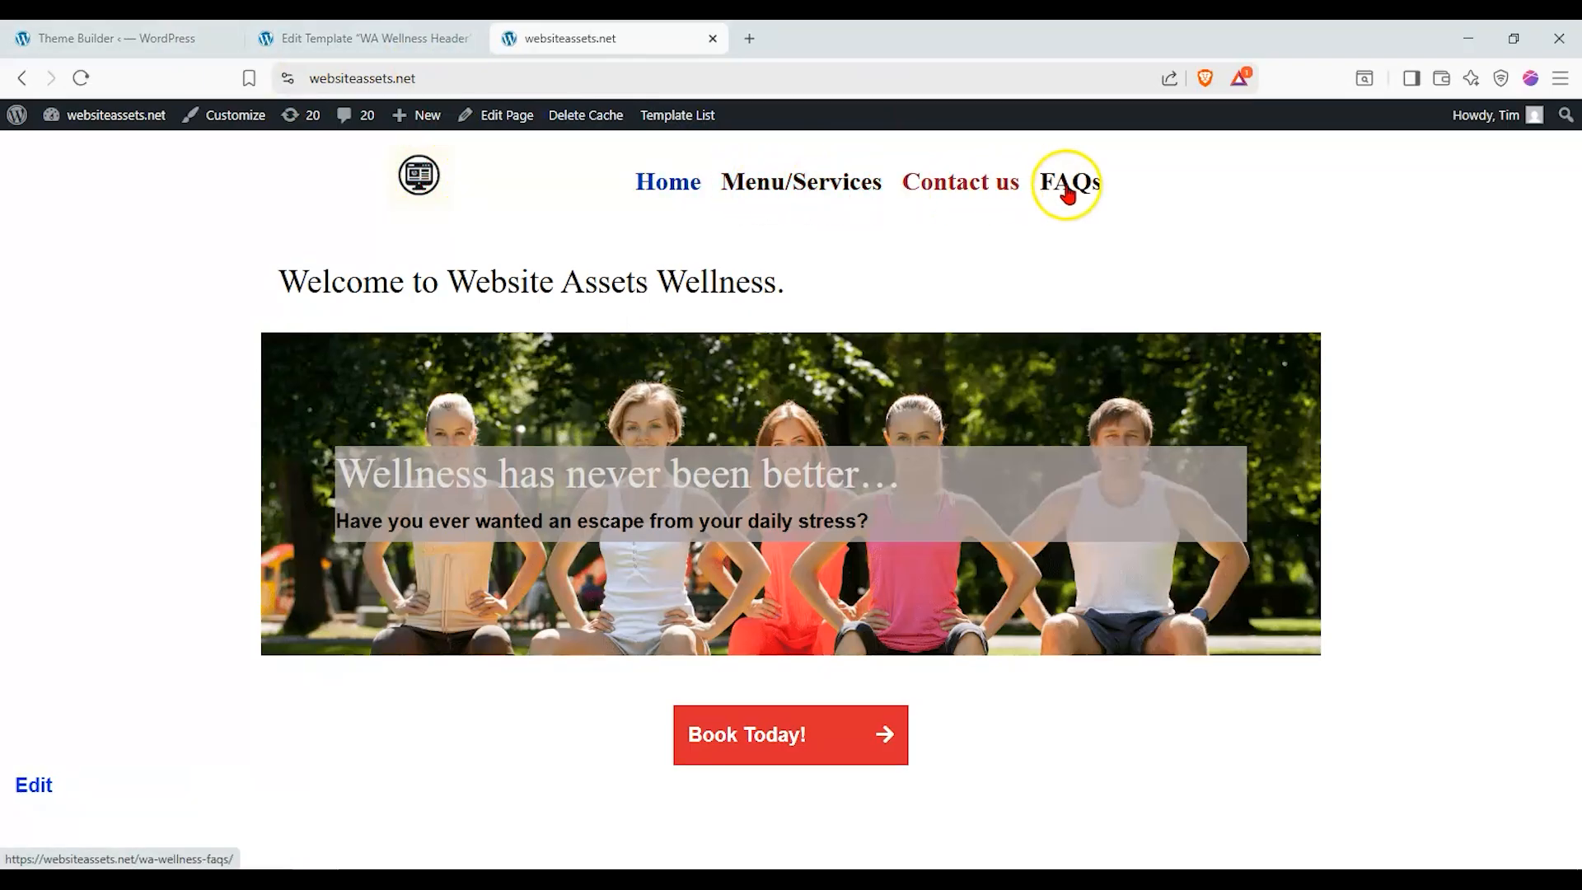
left_click(410, 51)
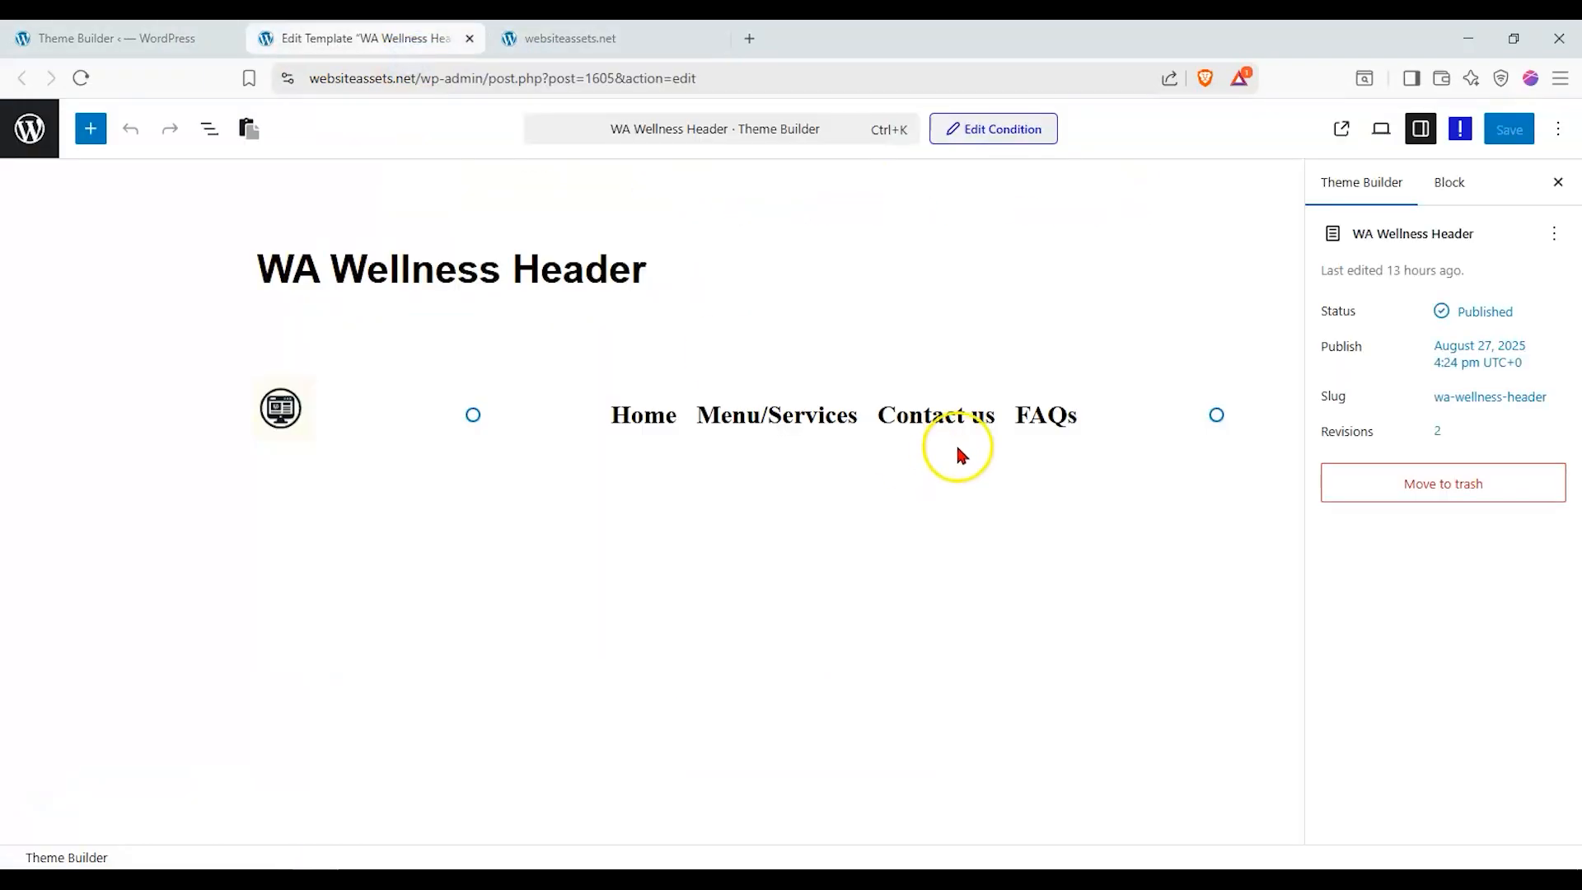
Insert a Container block below the existing header with a three-column Flexbox layout
left_click(90, 128)
left_click_drag(62, 356, 706, 466)
left_click_drag(66, 355, 732, 470)
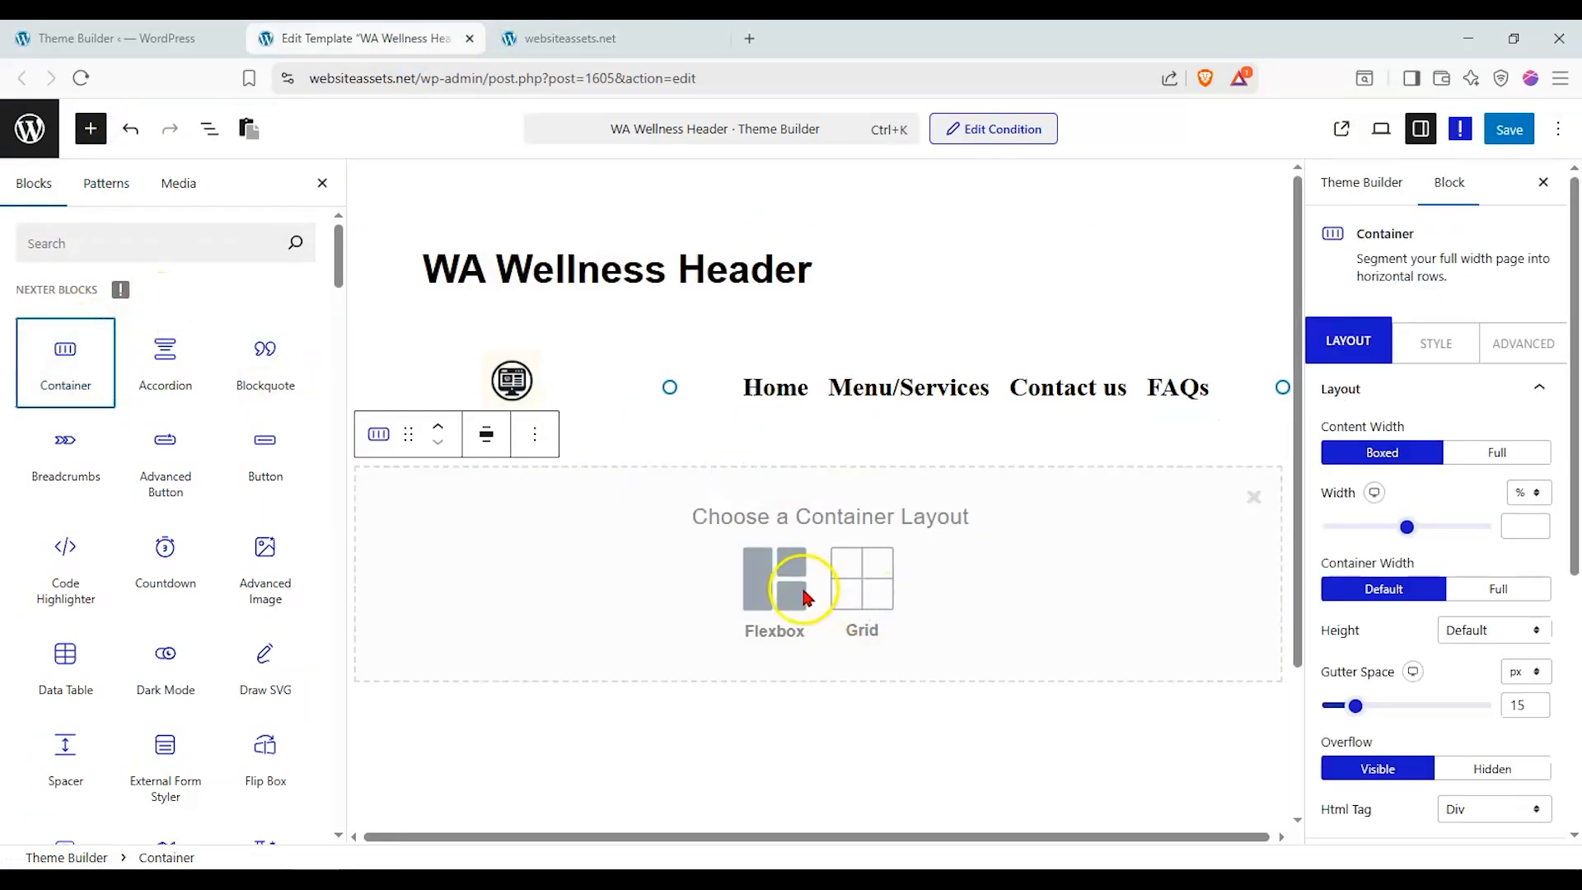
left_click(803, 594)
left_click(865, 599)
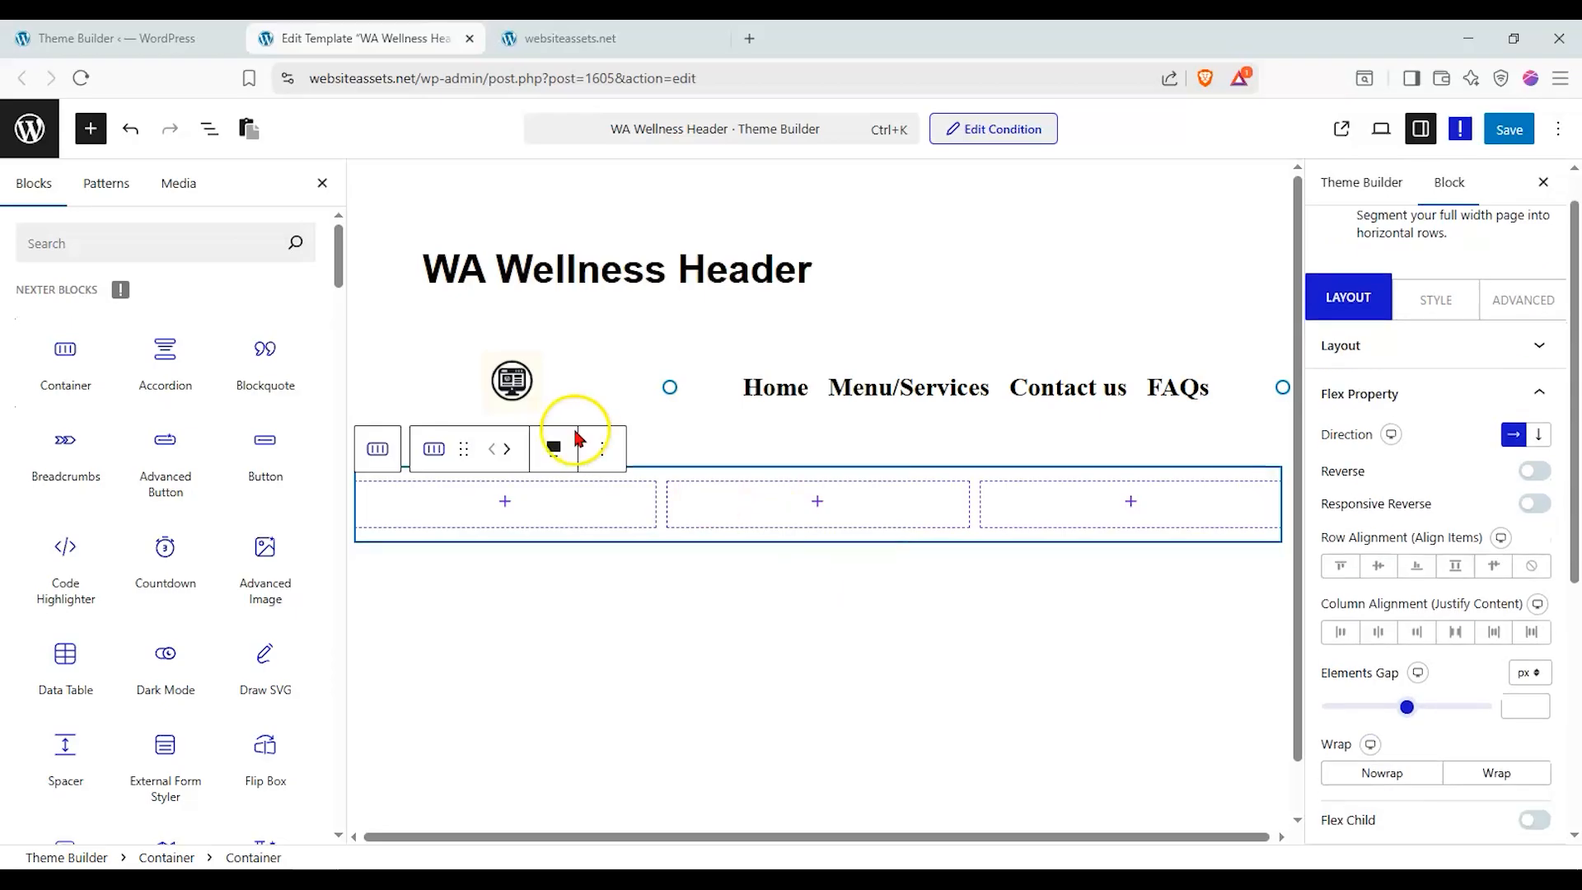
Move the site logo into the new container's first column and the navigation menu into its second column
left_click(573, 393)
left_click_drag(484, 319, 522, 449)
left_click(709, 334)
left_click_drag(779, 261, 804, 418)
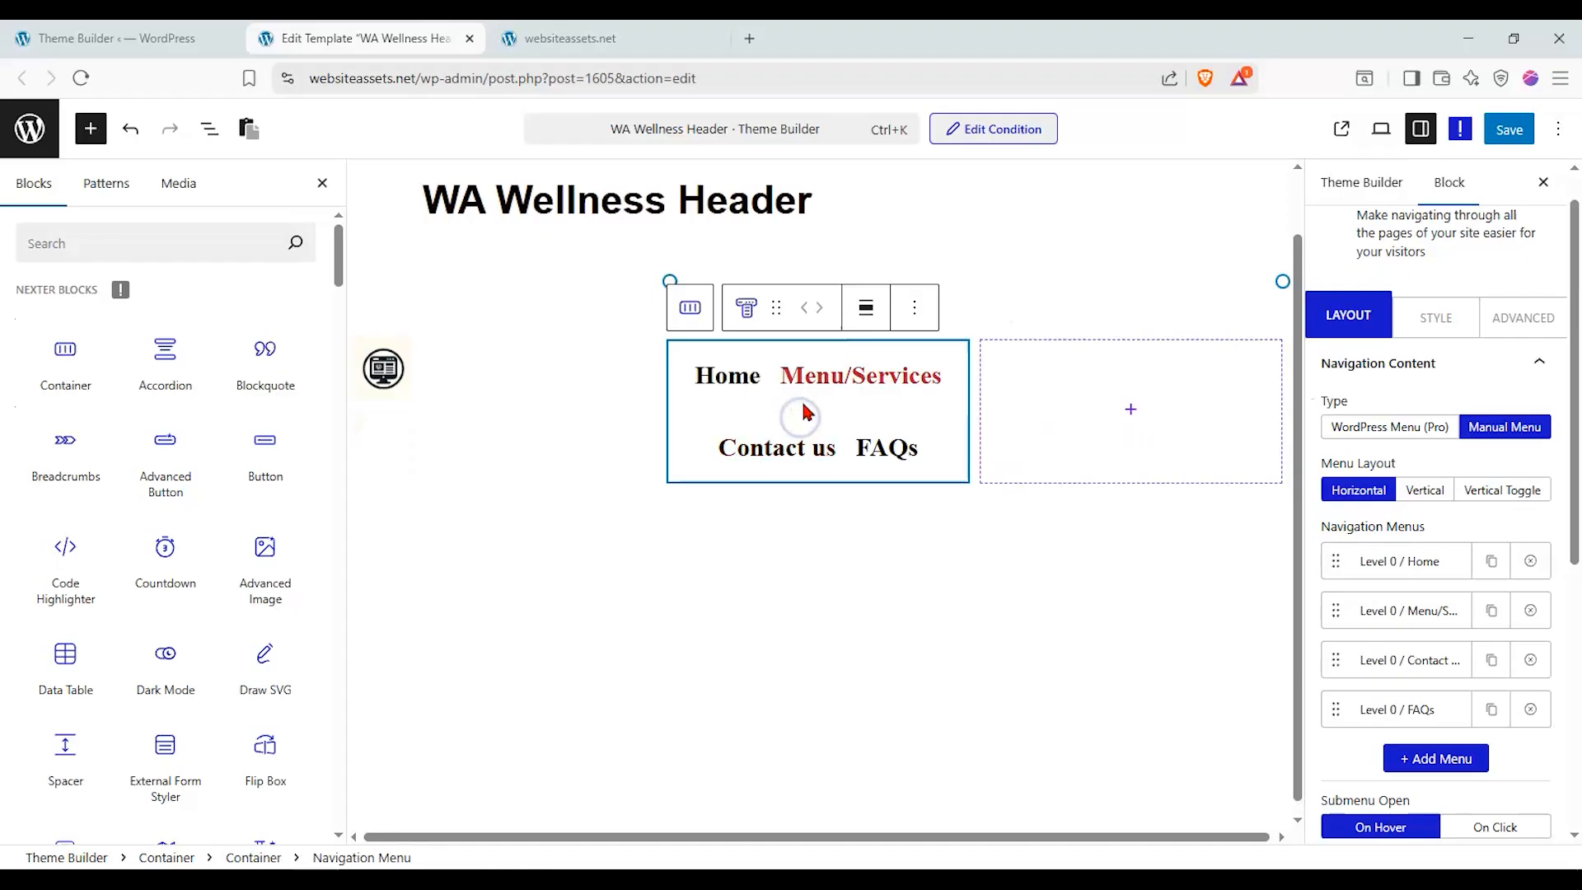
Examine the navigation menu block's layout, style and advanced settings, including the main menu and description options
left_click(1437, 354)
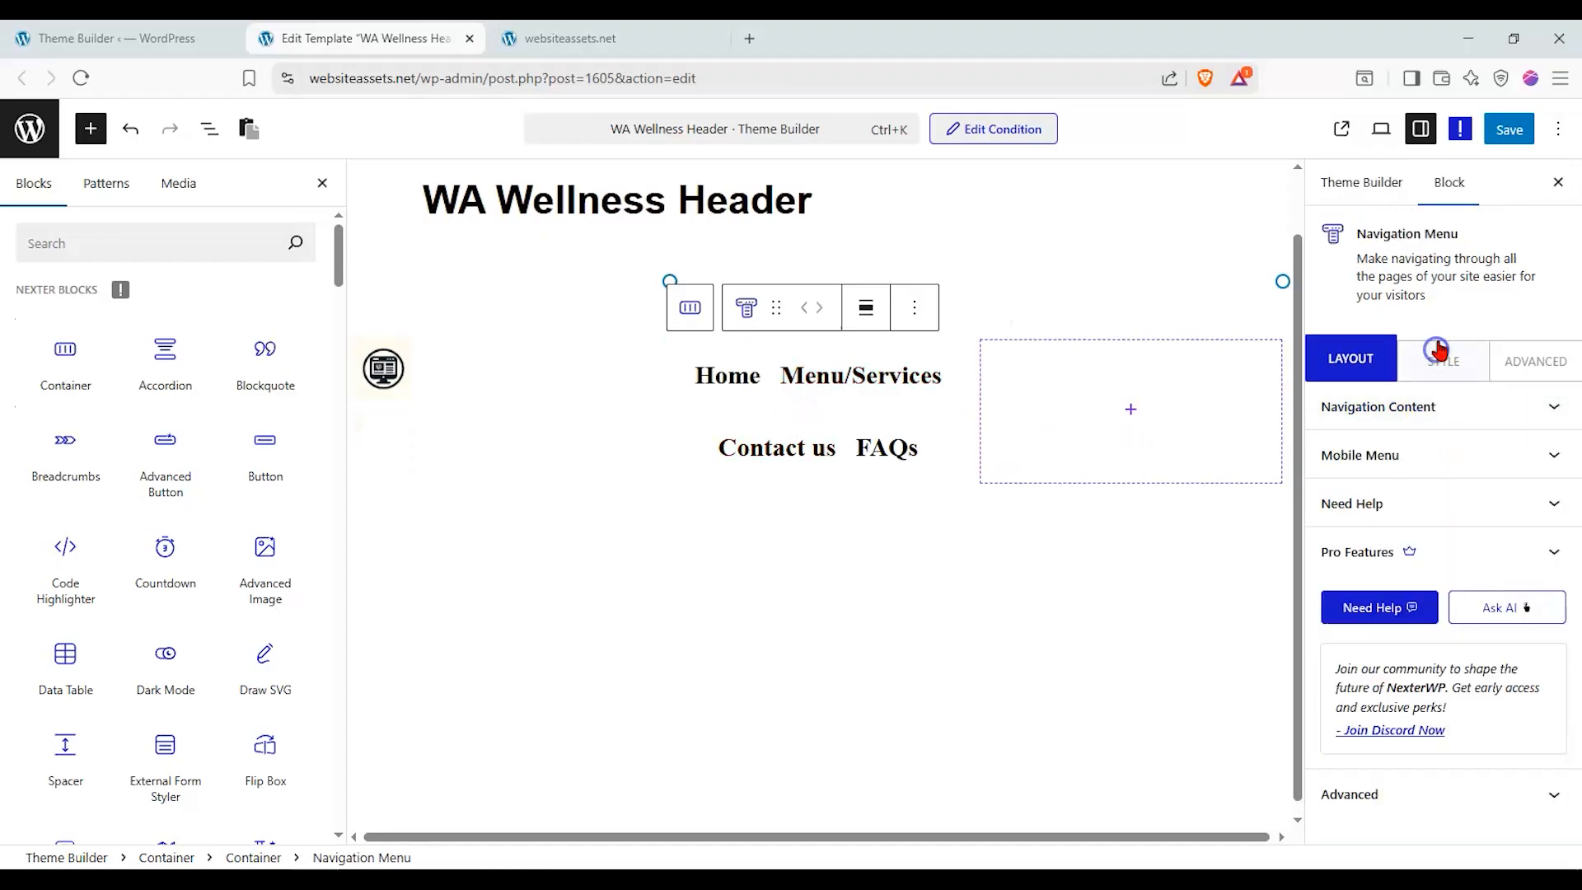
left_click(1437, 364)
left_click(1354, 375)
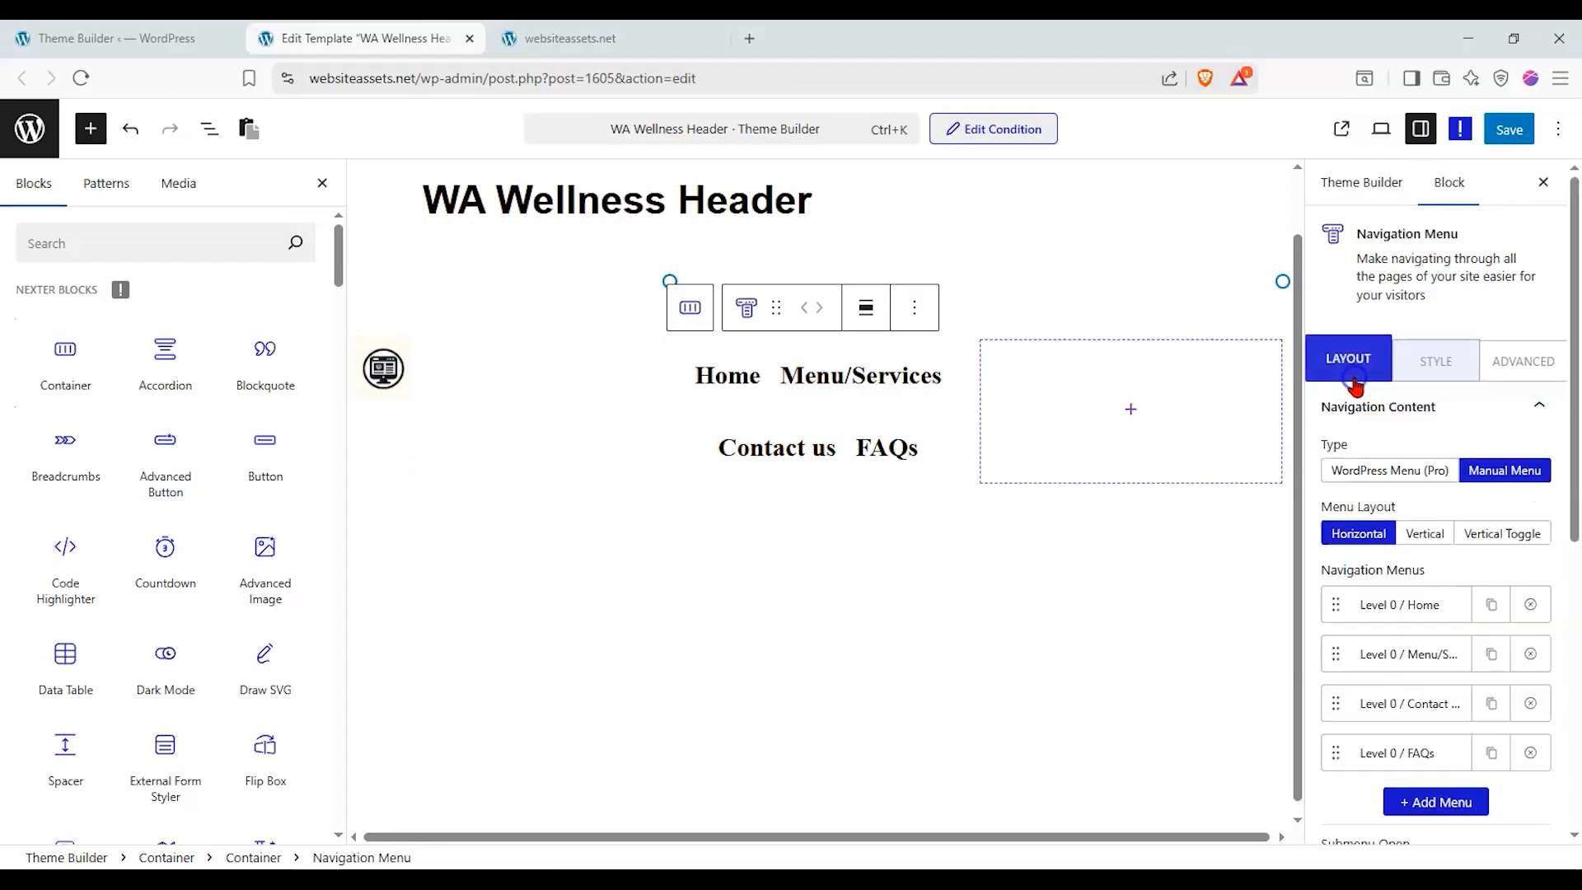
scroll(1422, 569, "down", 6)
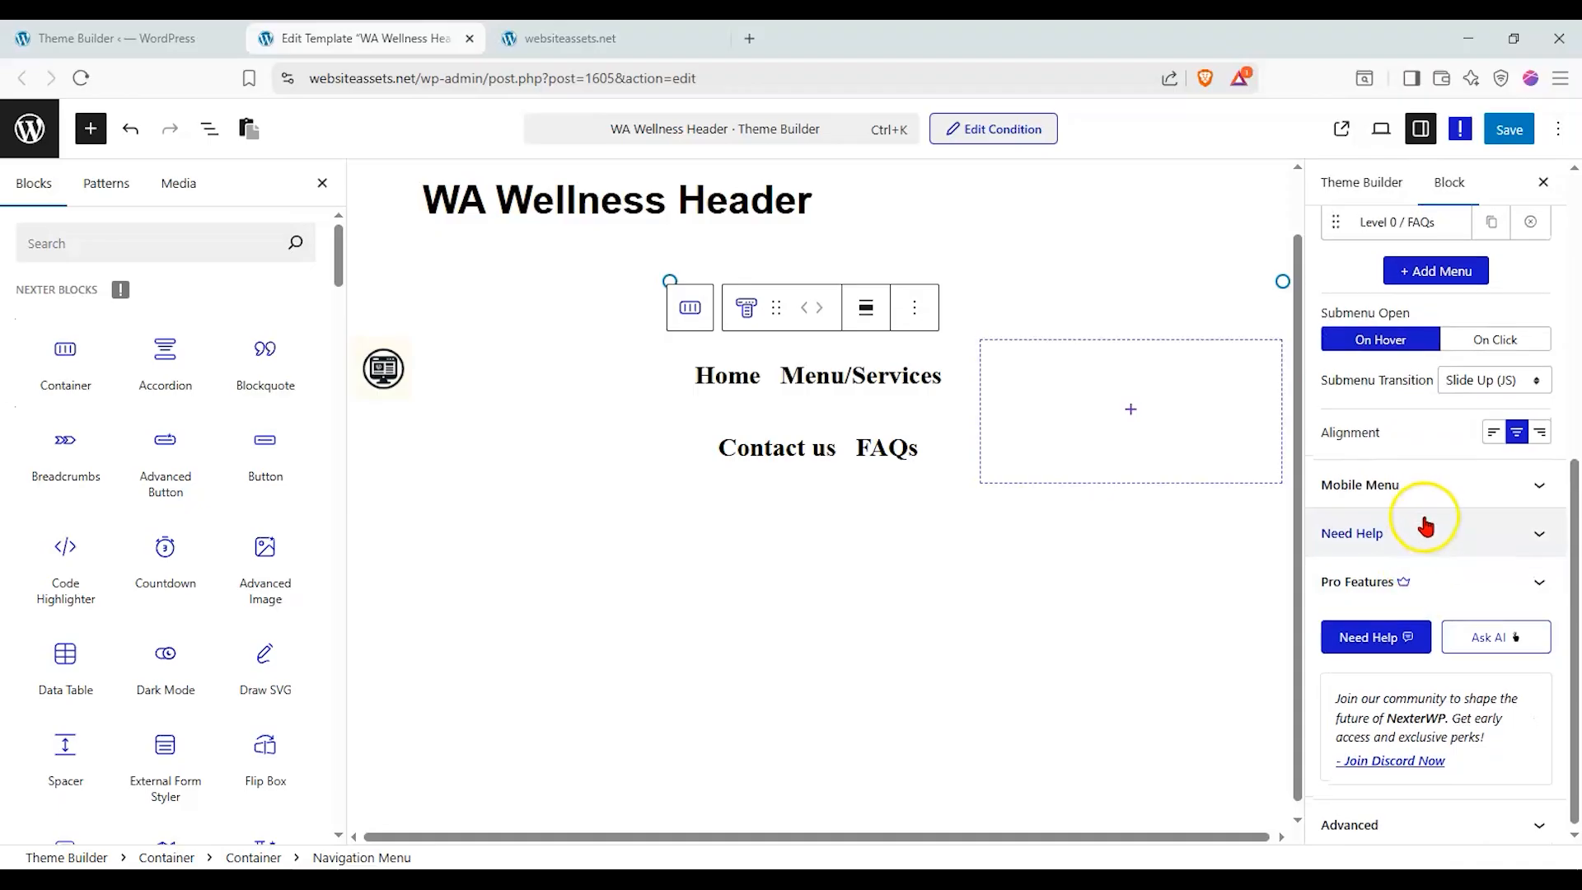
scroll(1423, 522, "up", 6)
left_click(1434, 336)
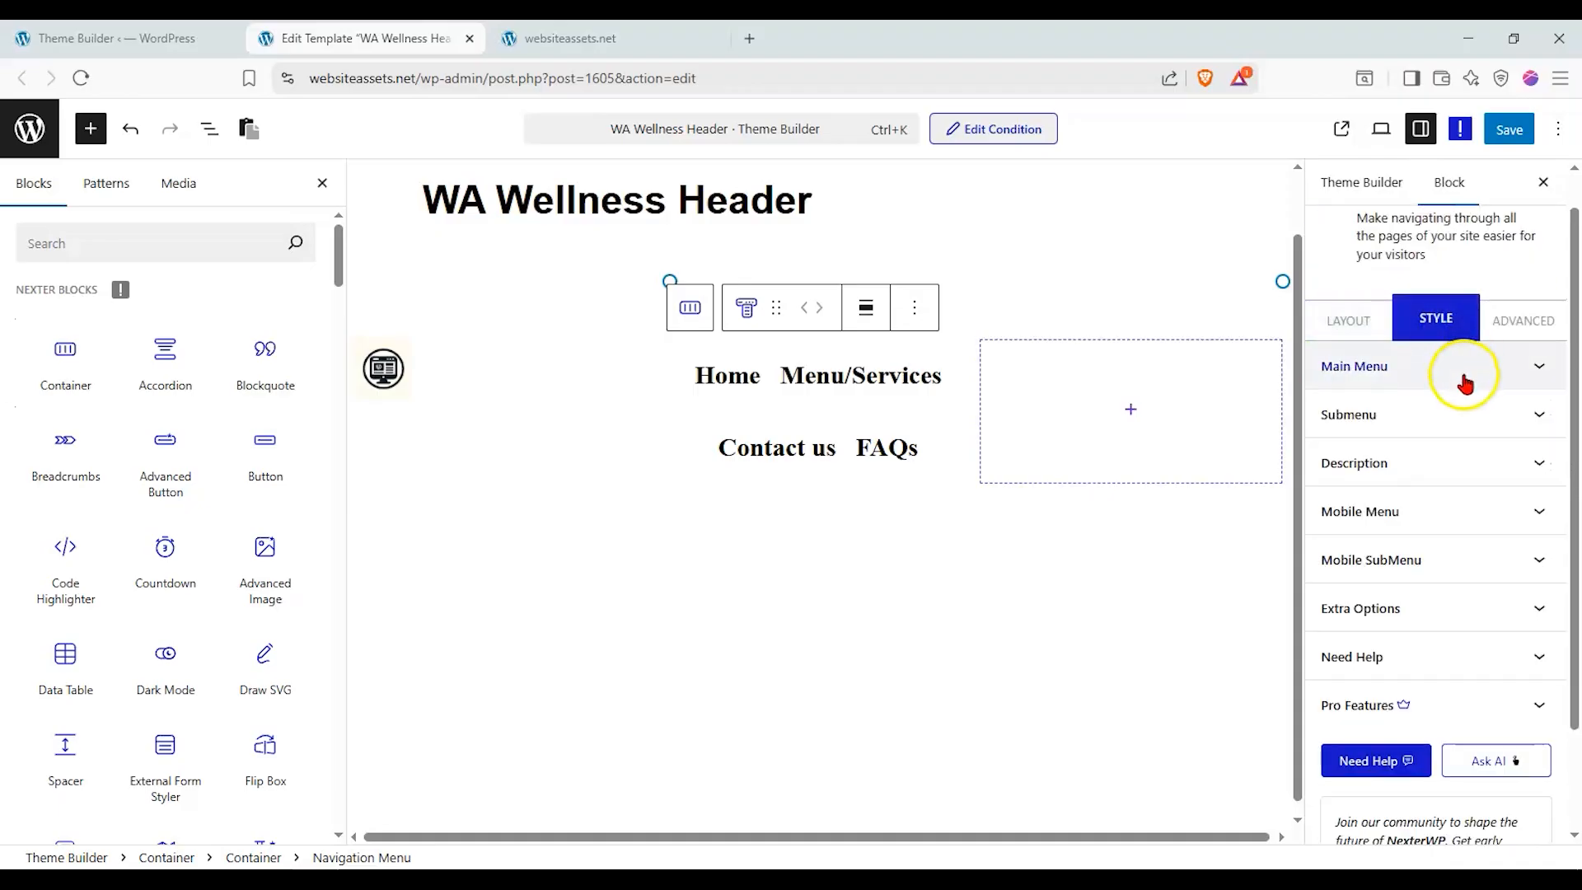
left_click(1464, 383)
scroll(1466, 368, "down", 3)
scroll(1466, 367, "up", 3)
scroll(1483, 412, "down", 4)
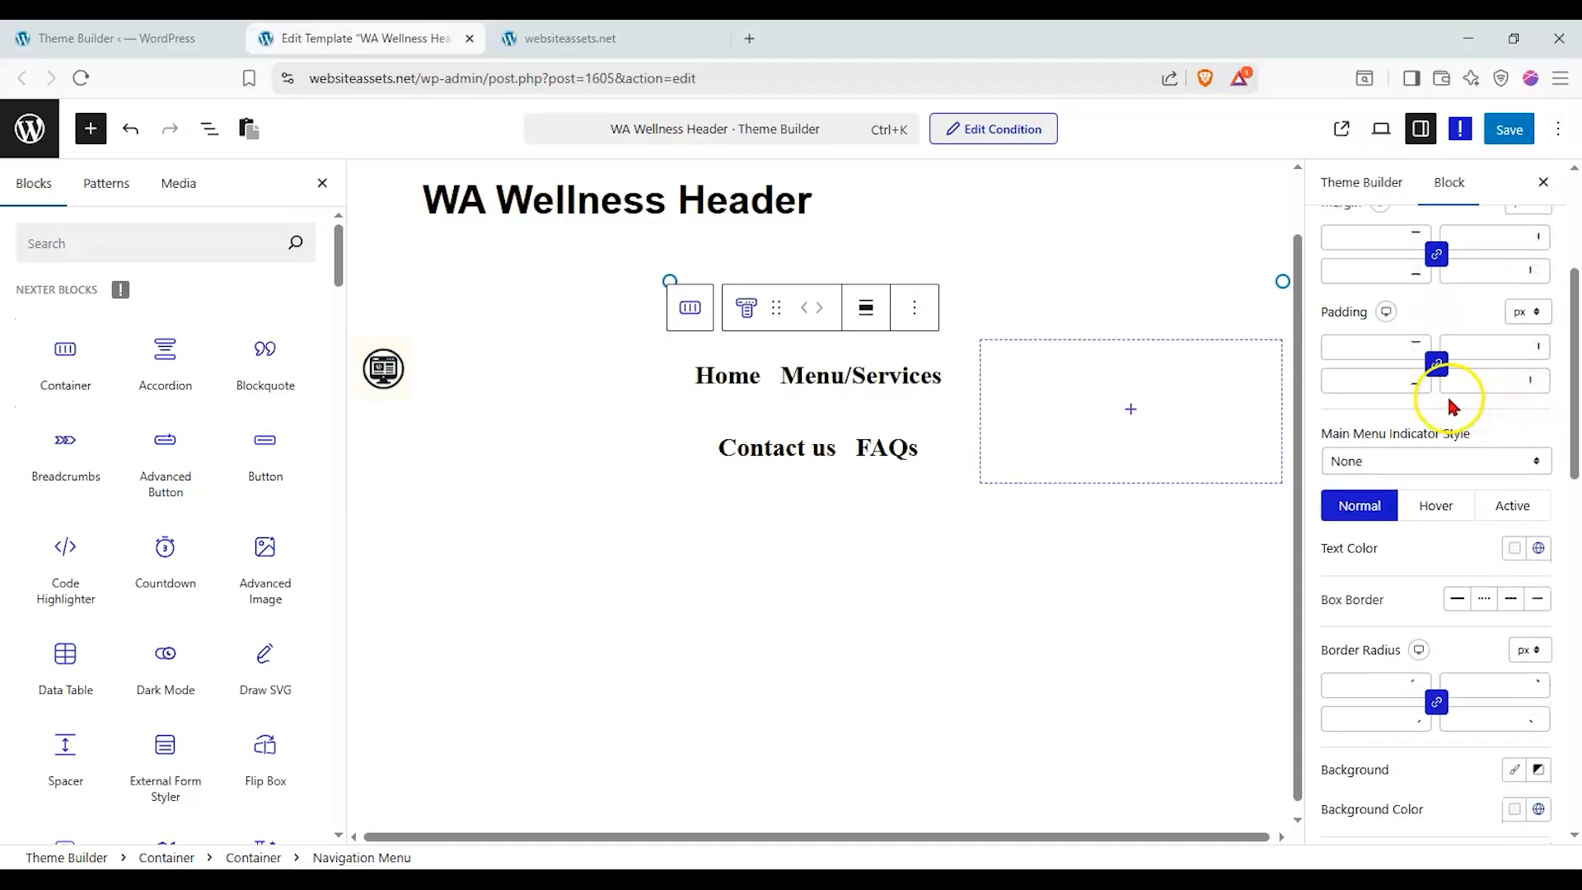
scroll(1444, 404, "down", 4)
scroll(1441, 565, "down", 6)
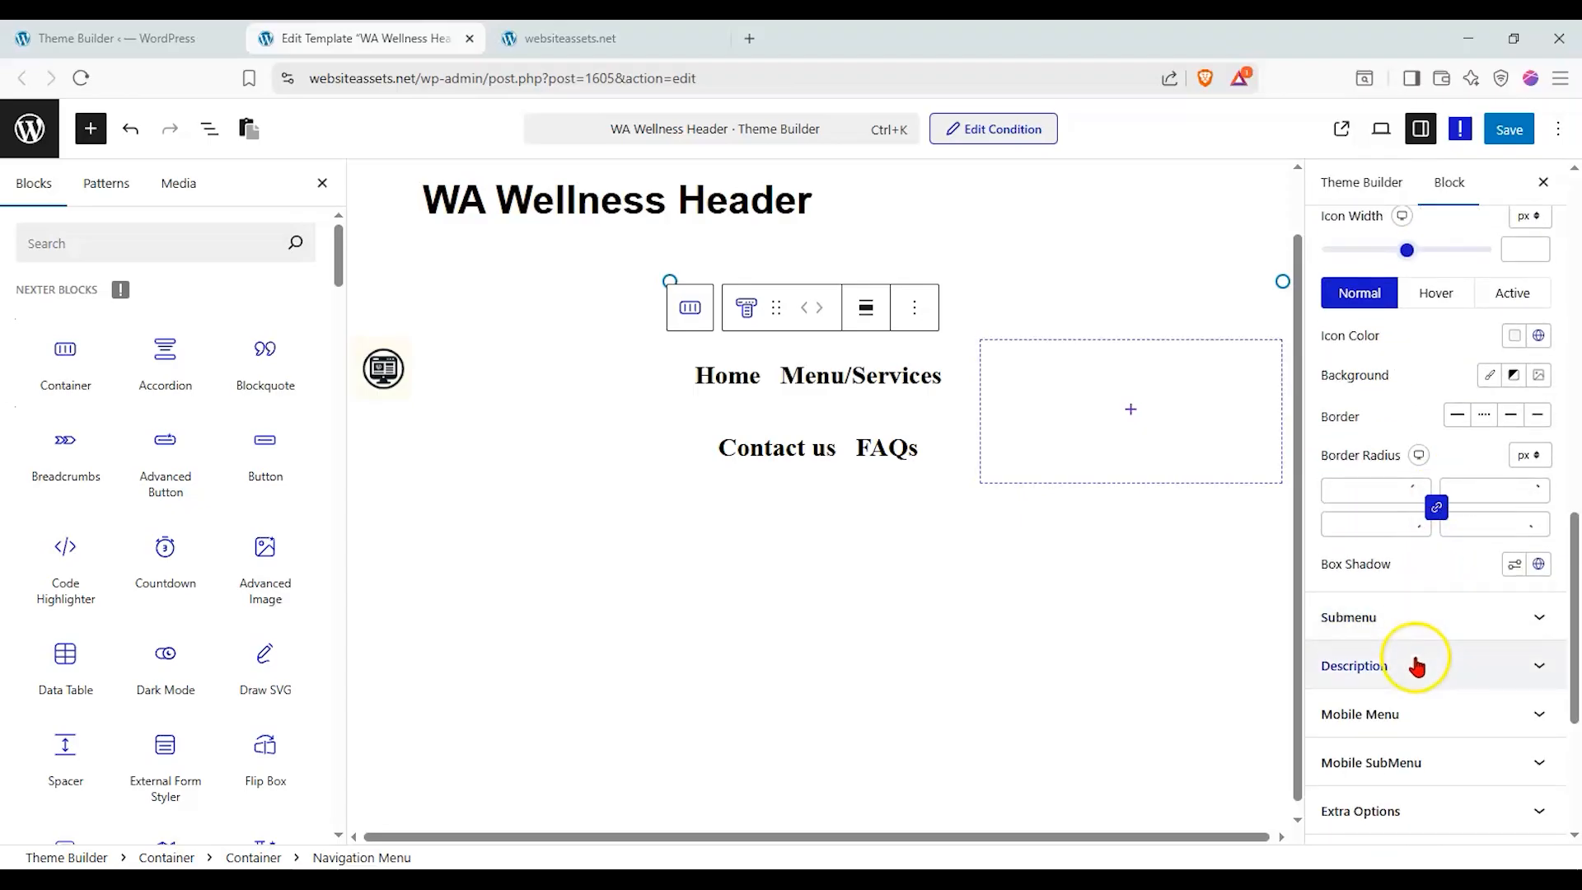
left_click(1416, 666)
scroll(1458, 381, "up", 4)
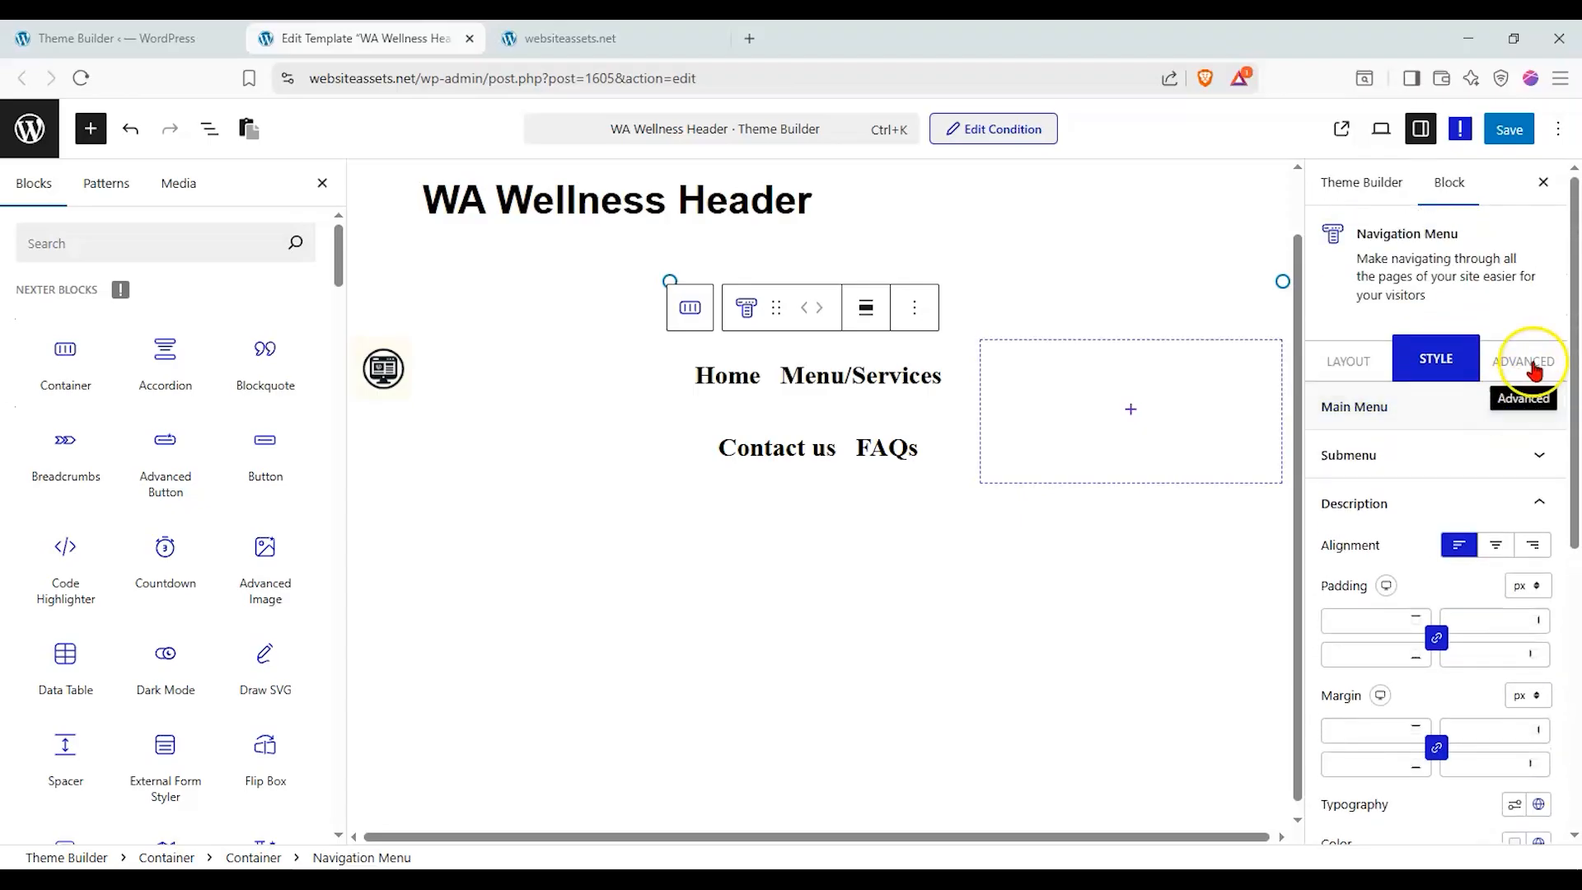
left_click(1534, 371)
left_click(1504, 408)
left_click(1505, 407)
Center the row and column alignment of the container column that holds the site logo
left_click(1192, 581)
left_click(614, 430)
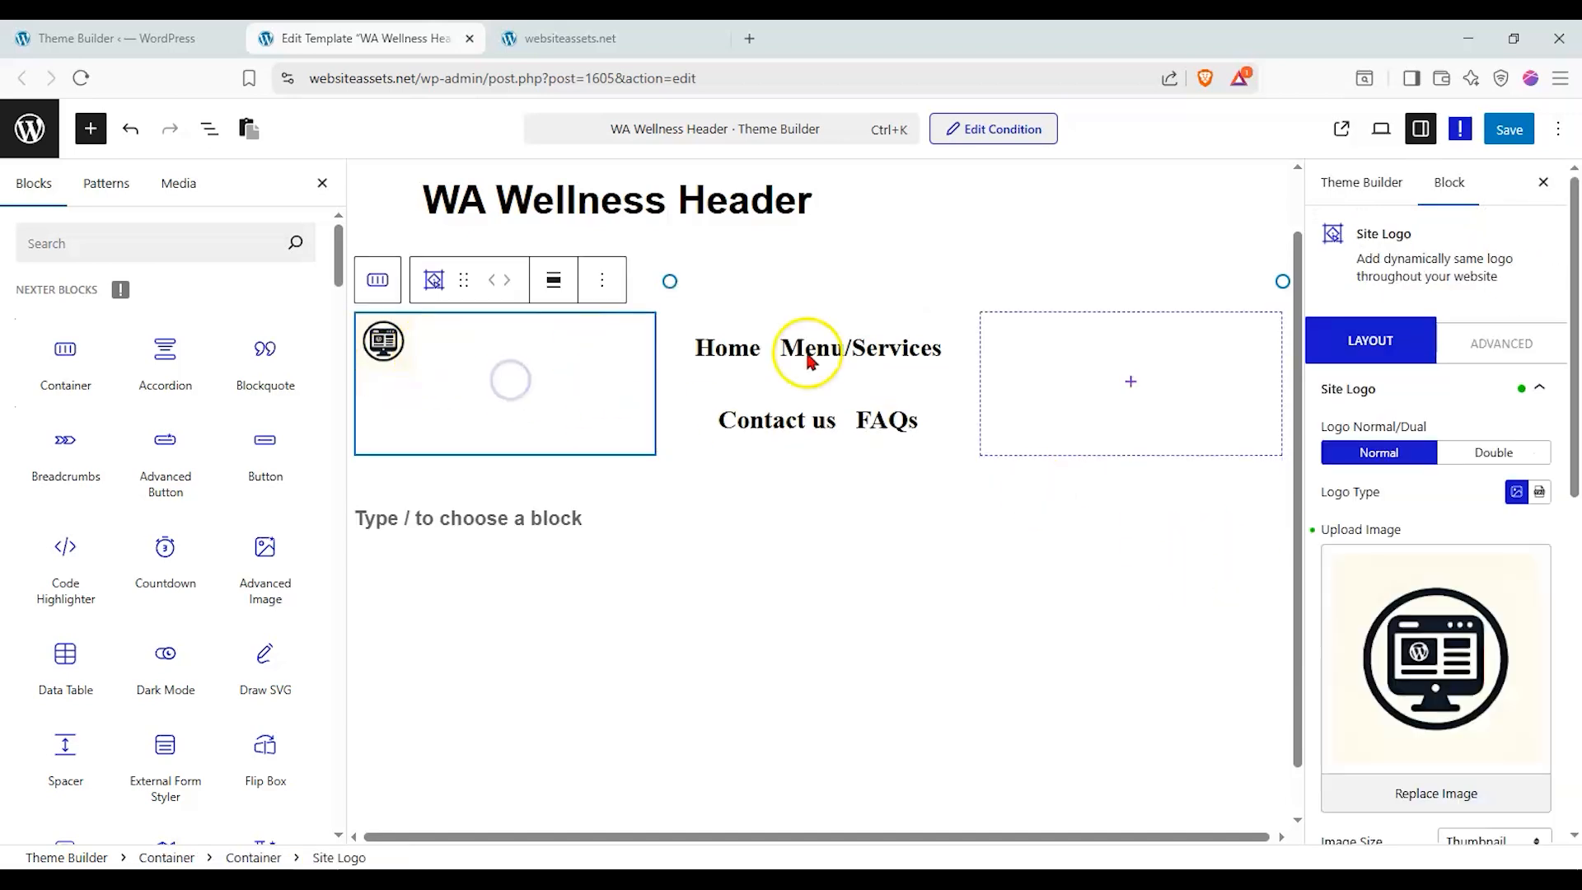
left_click(378, 280)
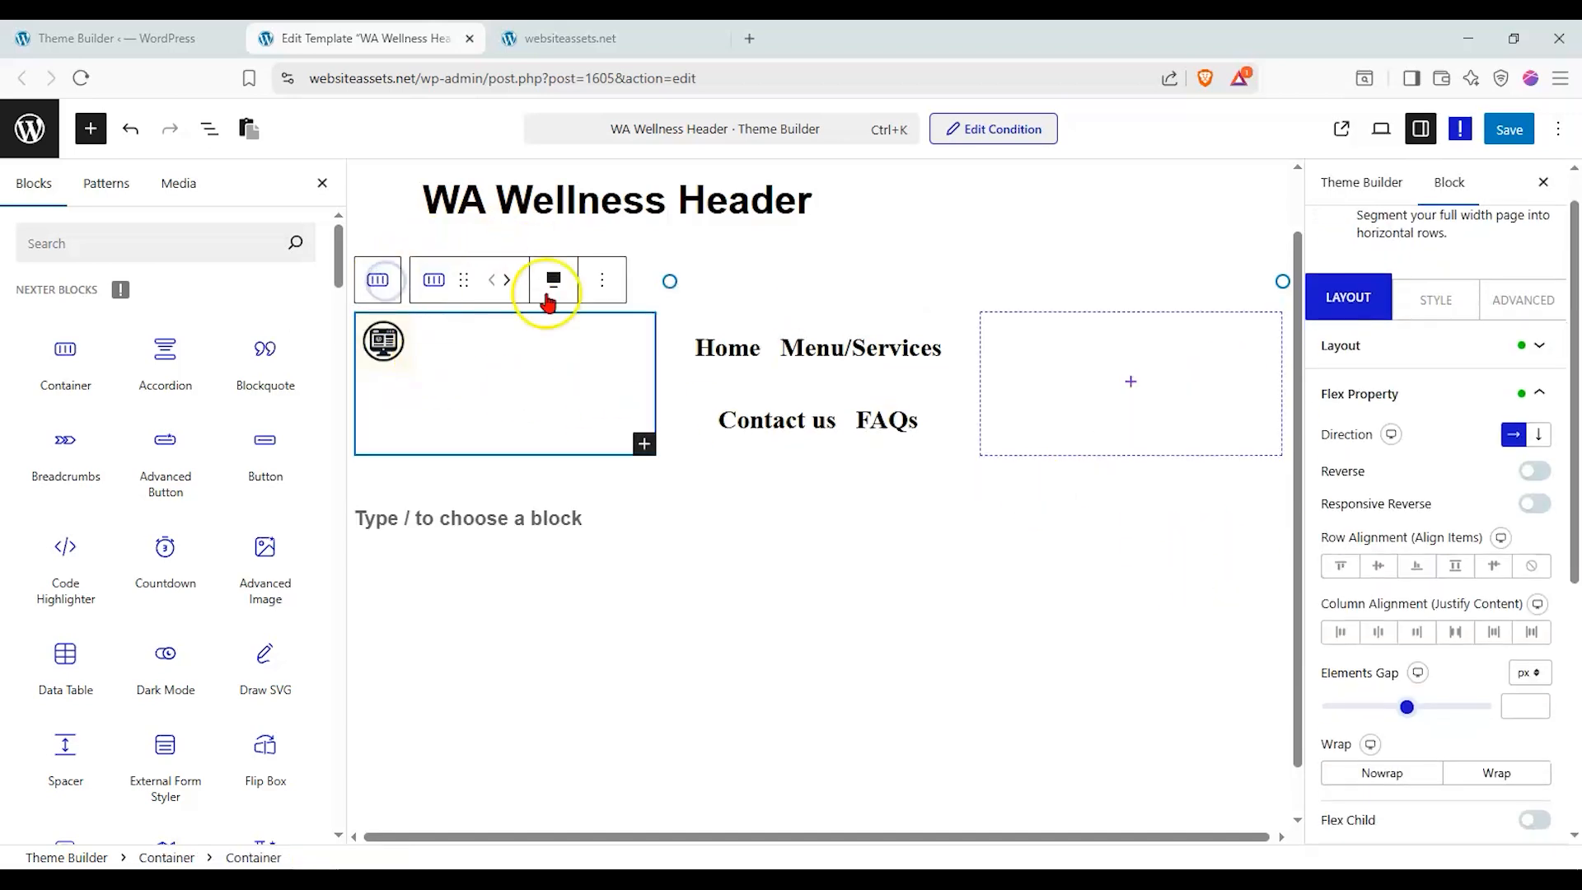
left_click(1378, 565)
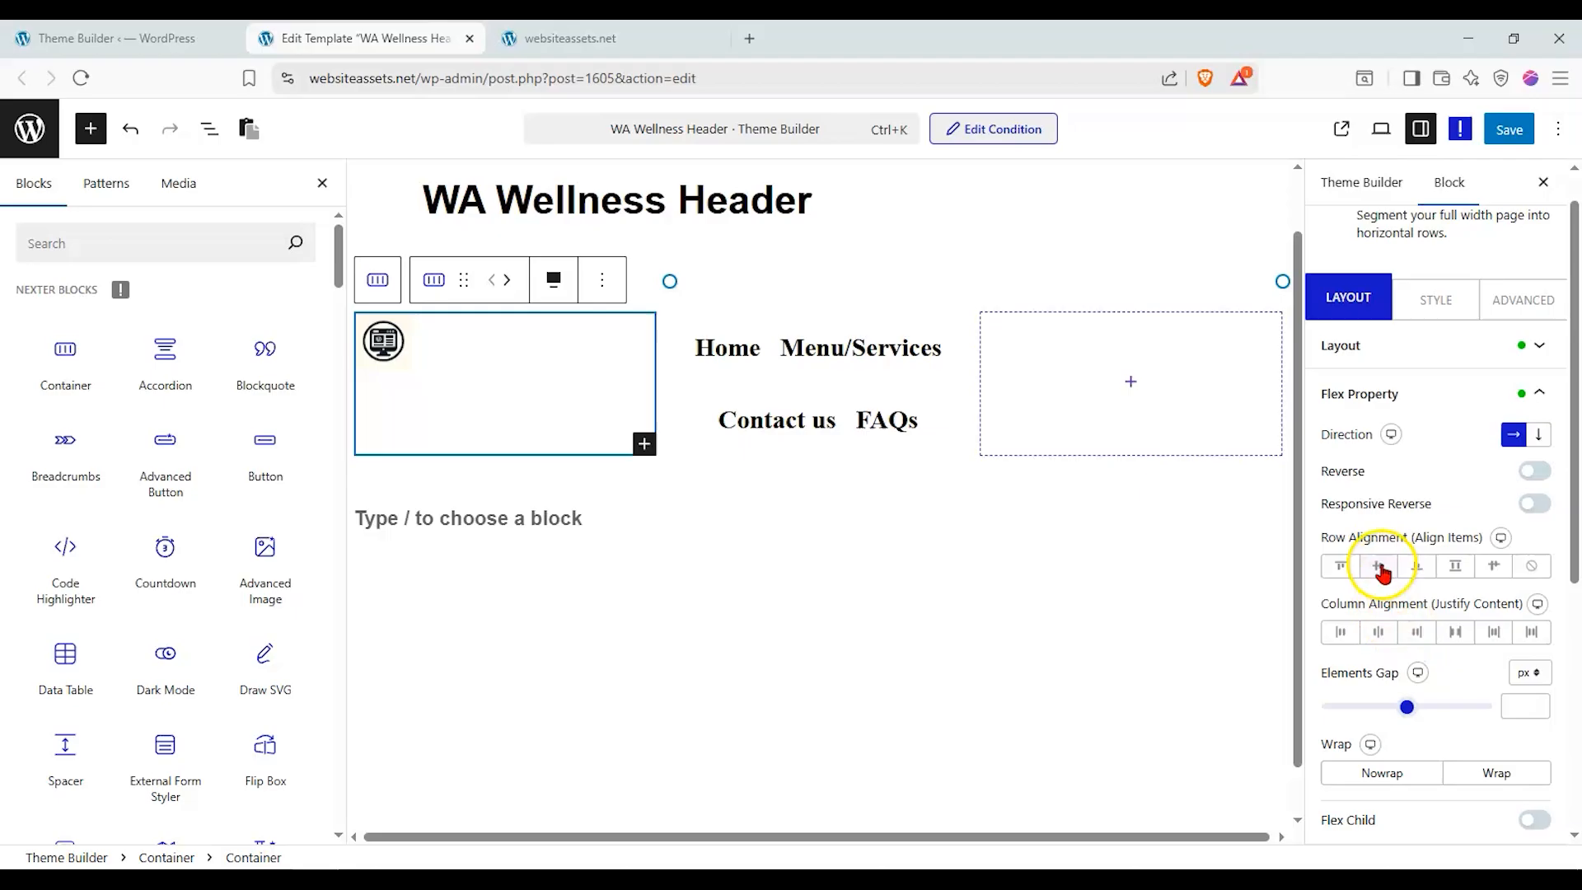
left_click(1380, 632)
Set the width of the container column holding the site logo to 5 vw
left_click(524, 399)
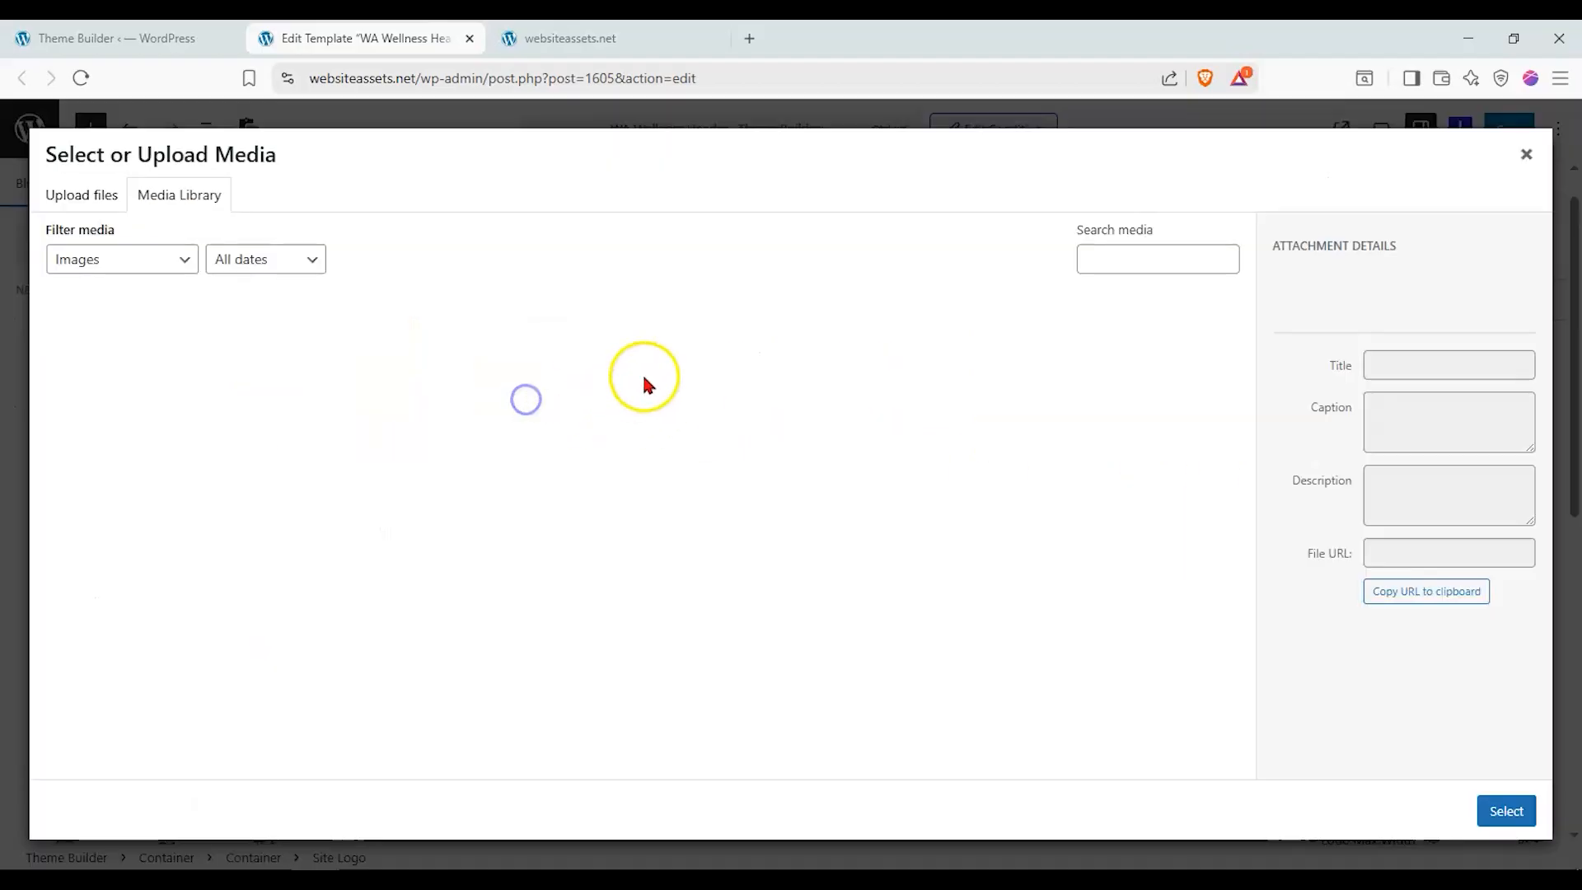
left_click(1524, 160)
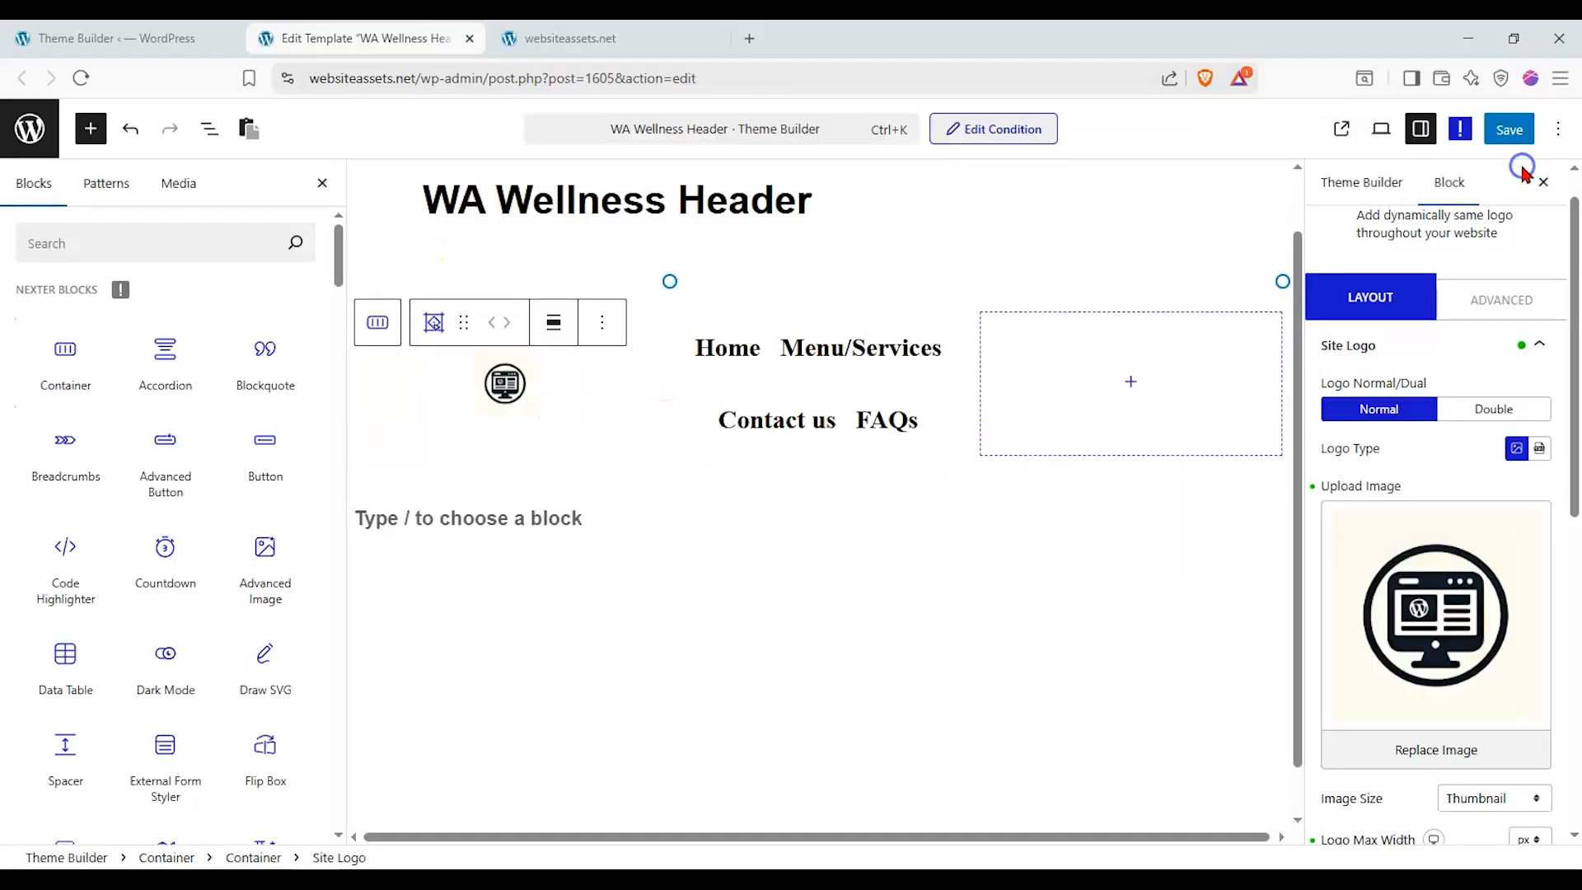
left_click(1460, 355)
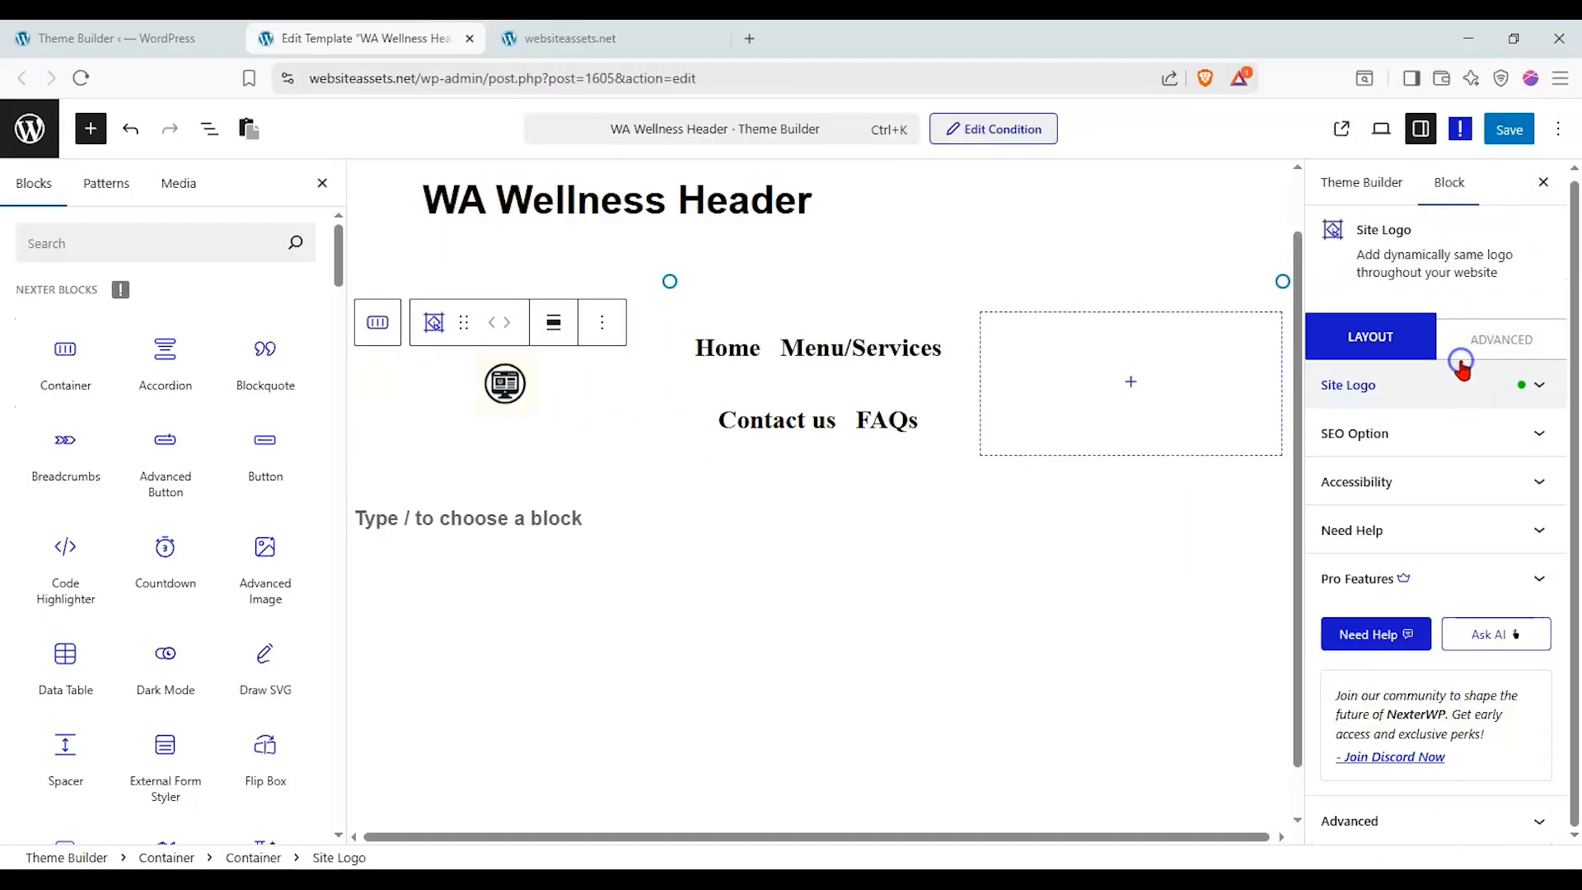
left_click(378, 321)
left_click(1414, 346)
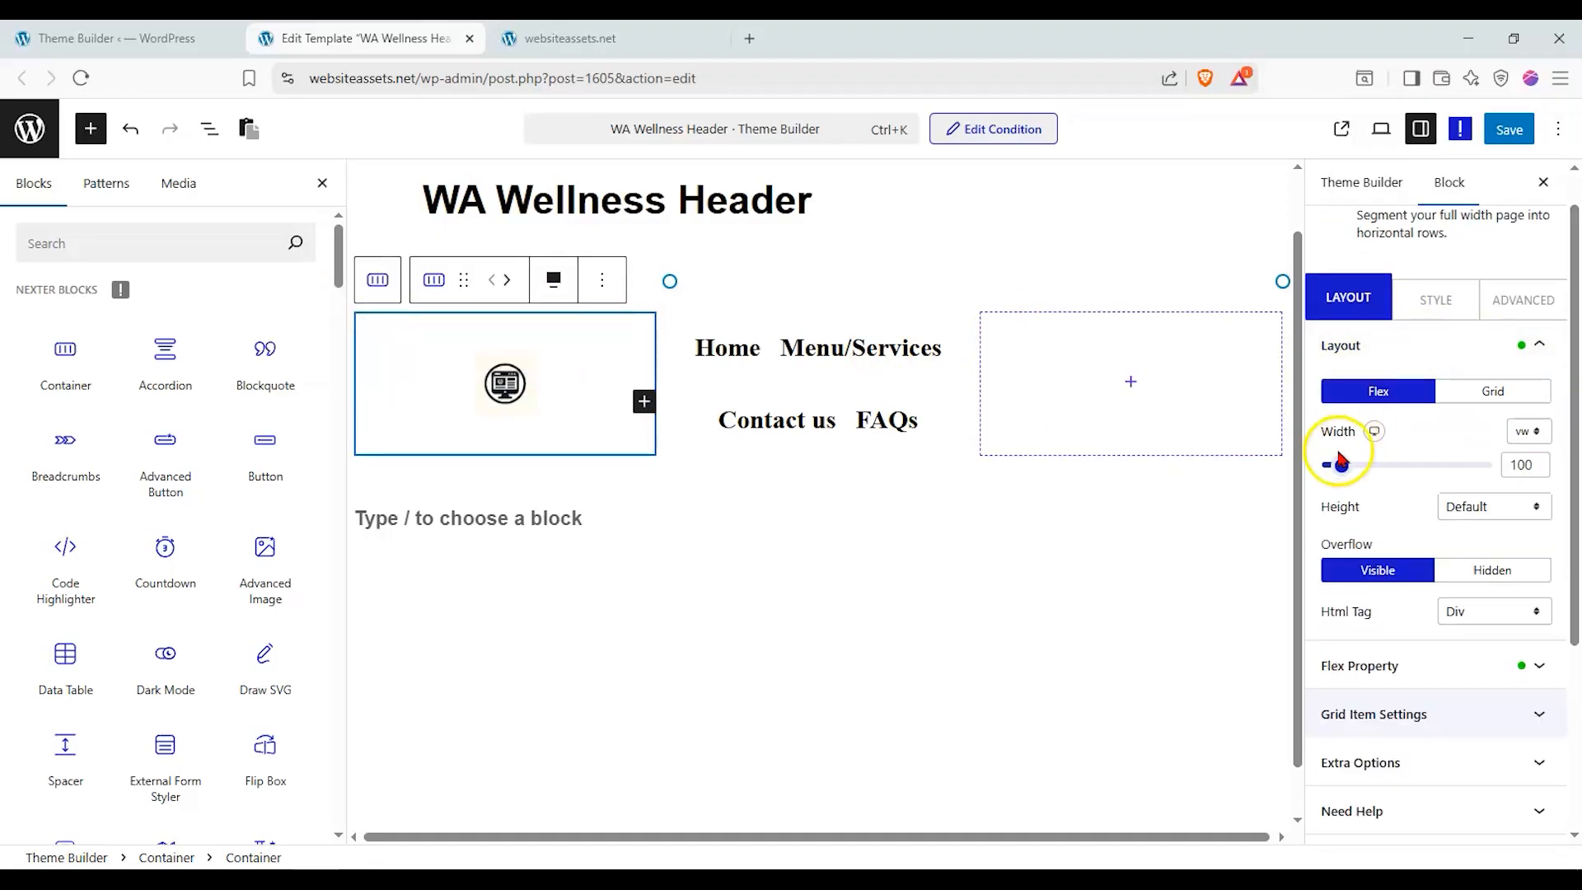
left_click(1333, 466)
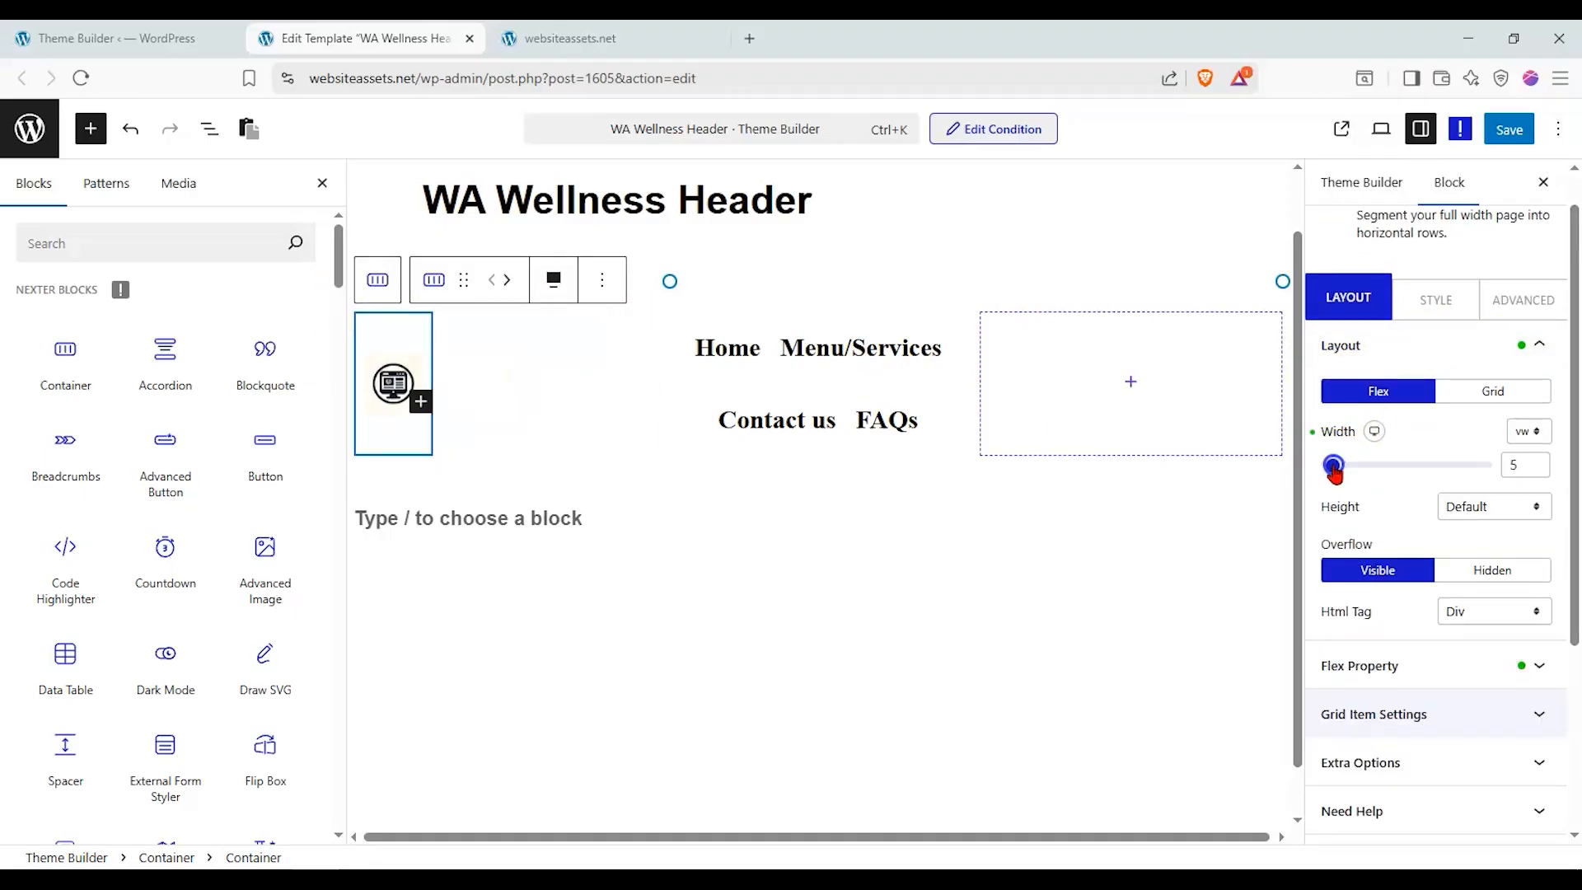
Check the layout settings of the navigation menu and of the container column that holds it
left_click(637, 430)
left_click(712, 363)
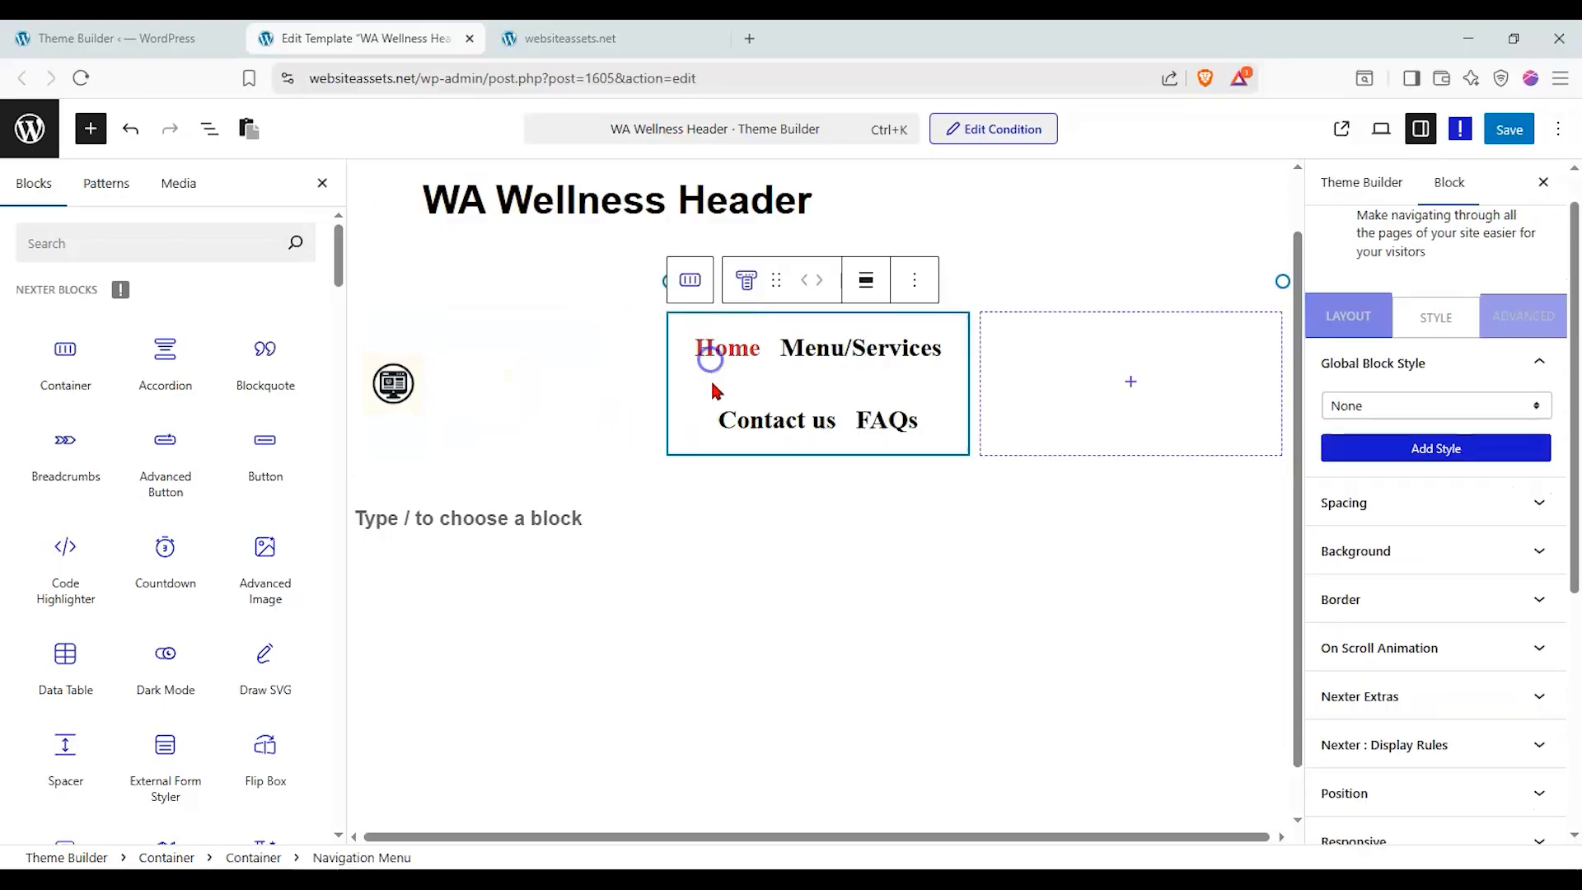
left_click(1348, 317)
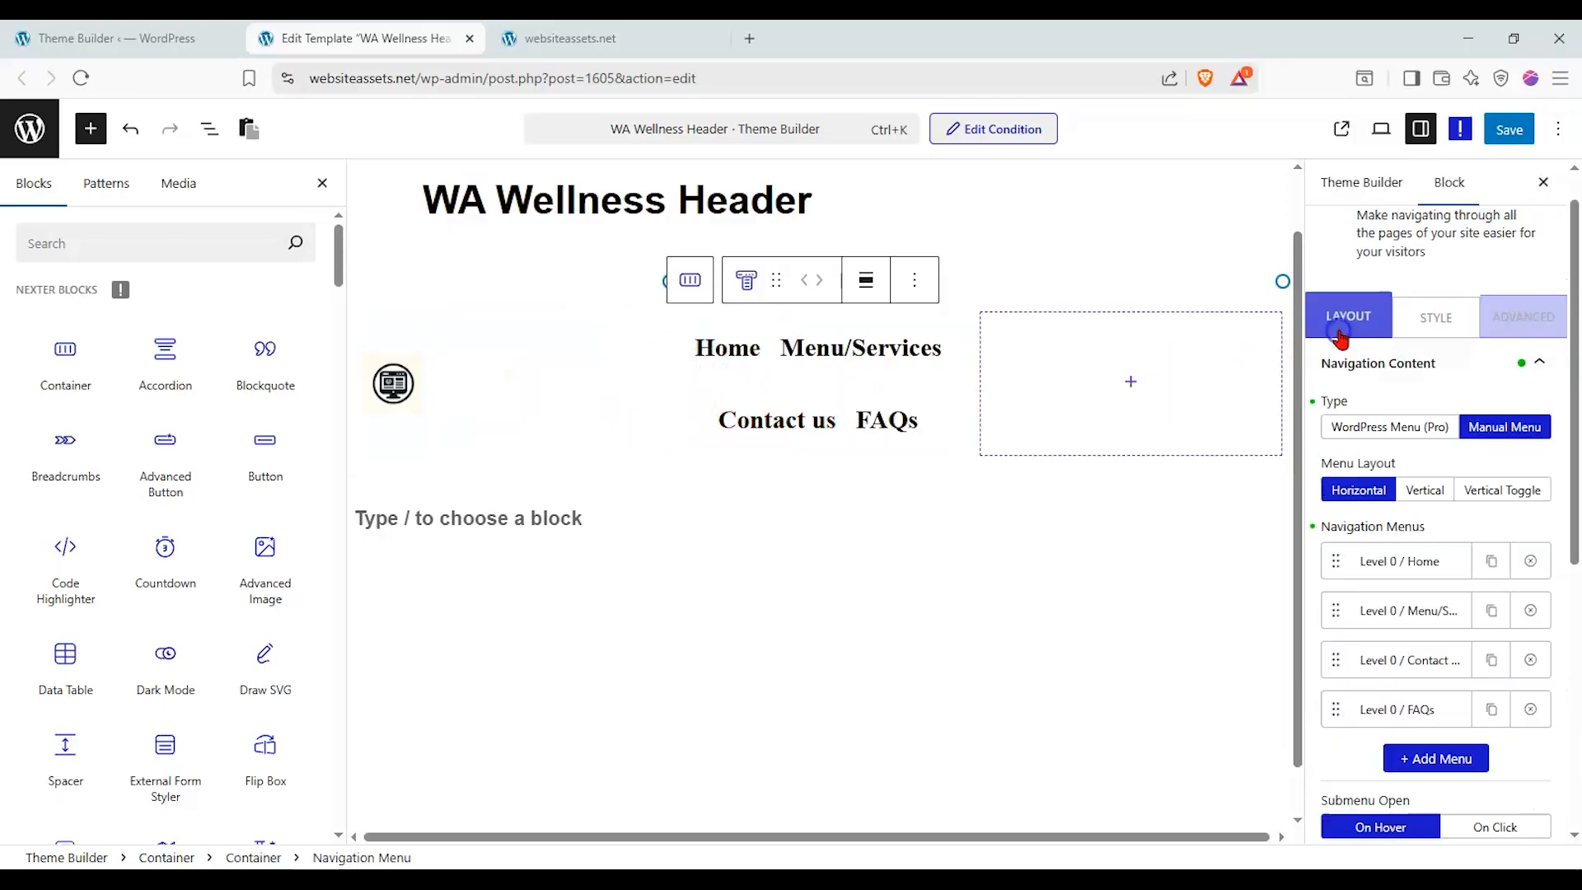
left_click(689, 280)
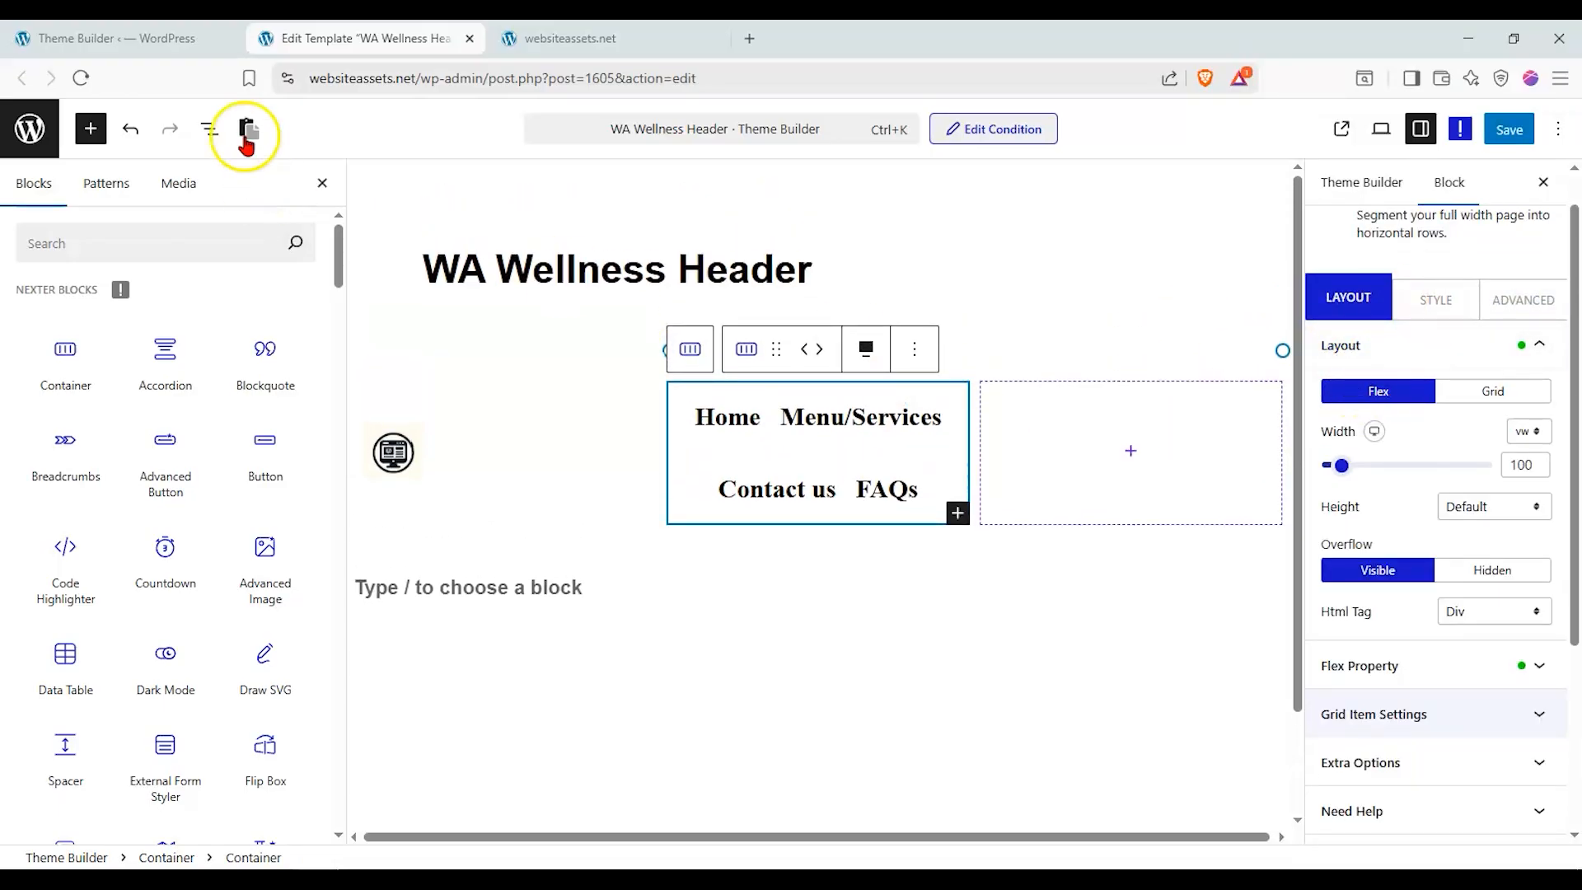
Give the empty third column a 228 vw width, centered row and column alignment, and a 320 px elements gap
left_click(214, 134)
left_click(103, 353)
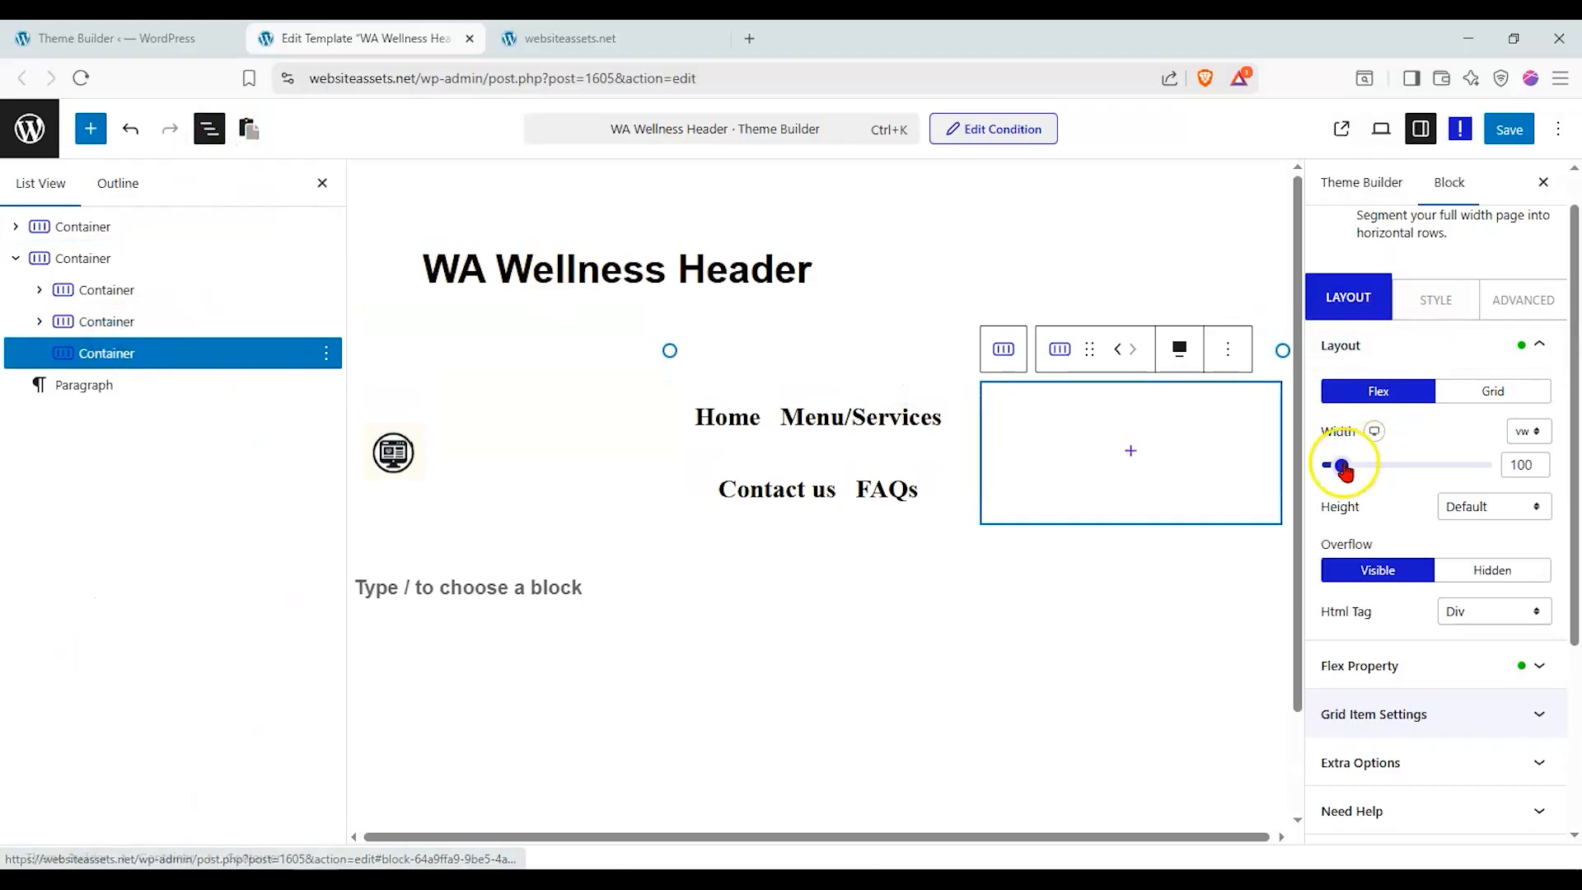
left_click_drag(1342, 465, 1361, 468)
left_click(1486, 399)
left_click(1419, 400)
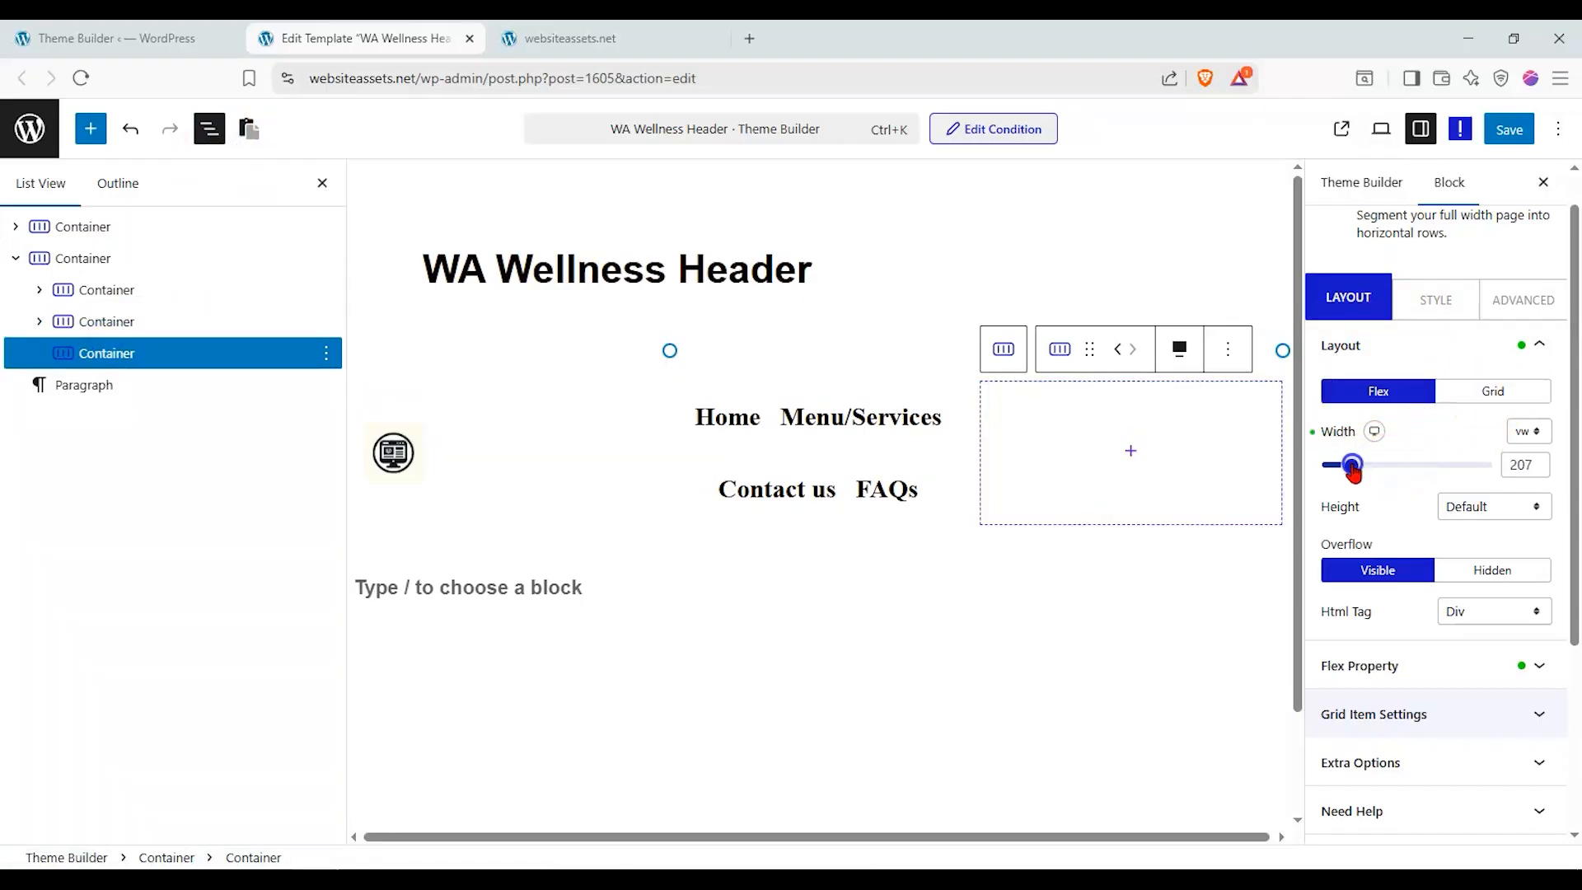
left_click(1411, 652)
left_click(1375, 575)
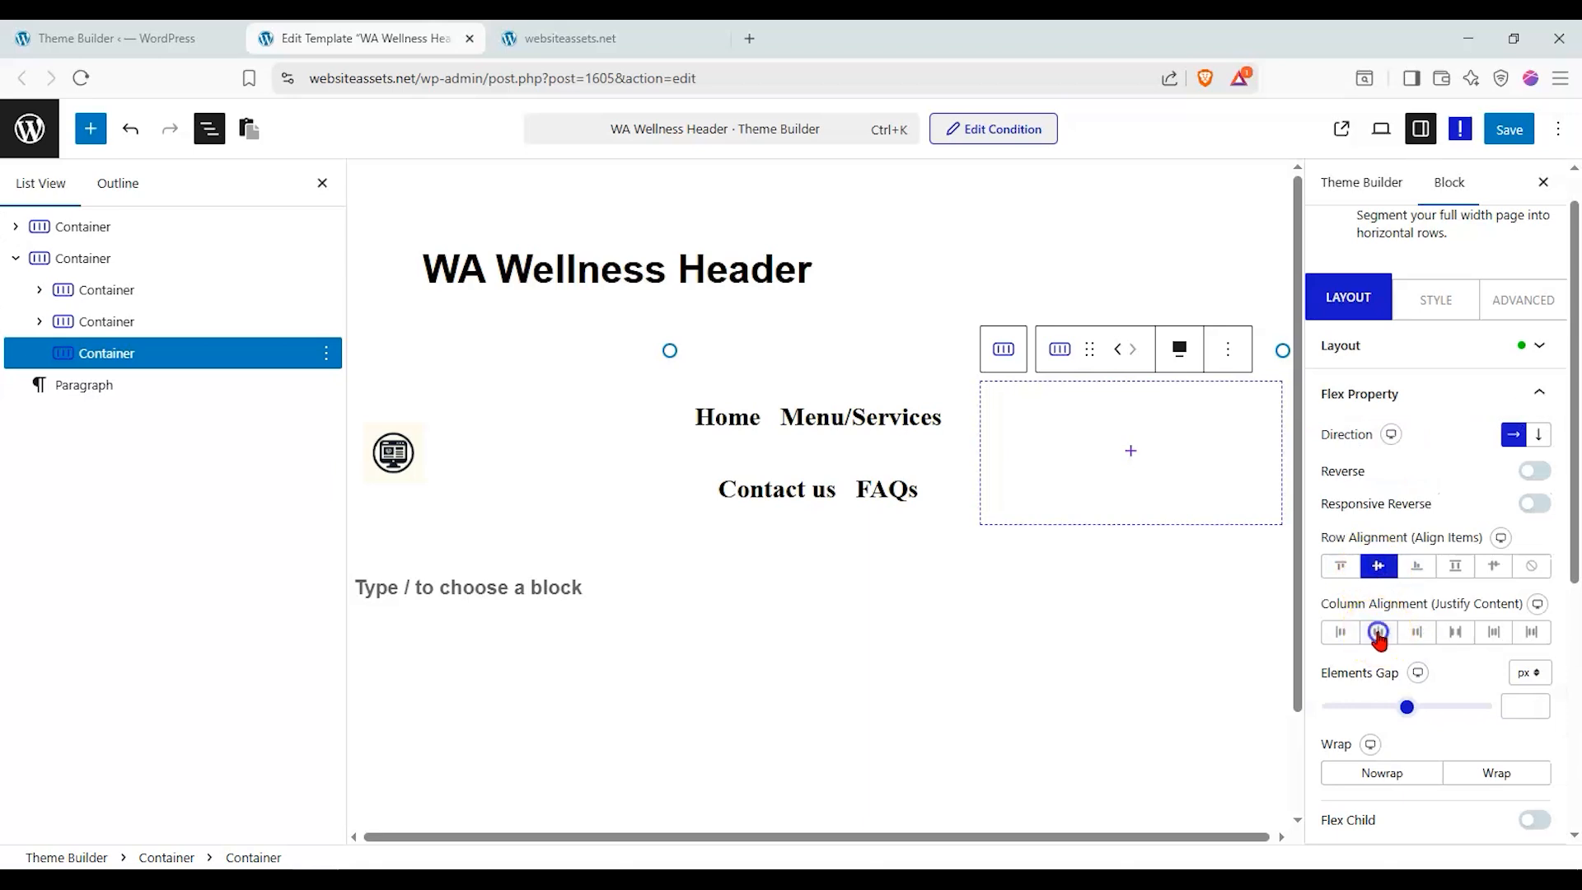
left_click_drag(1409, 710, 1434, 715)
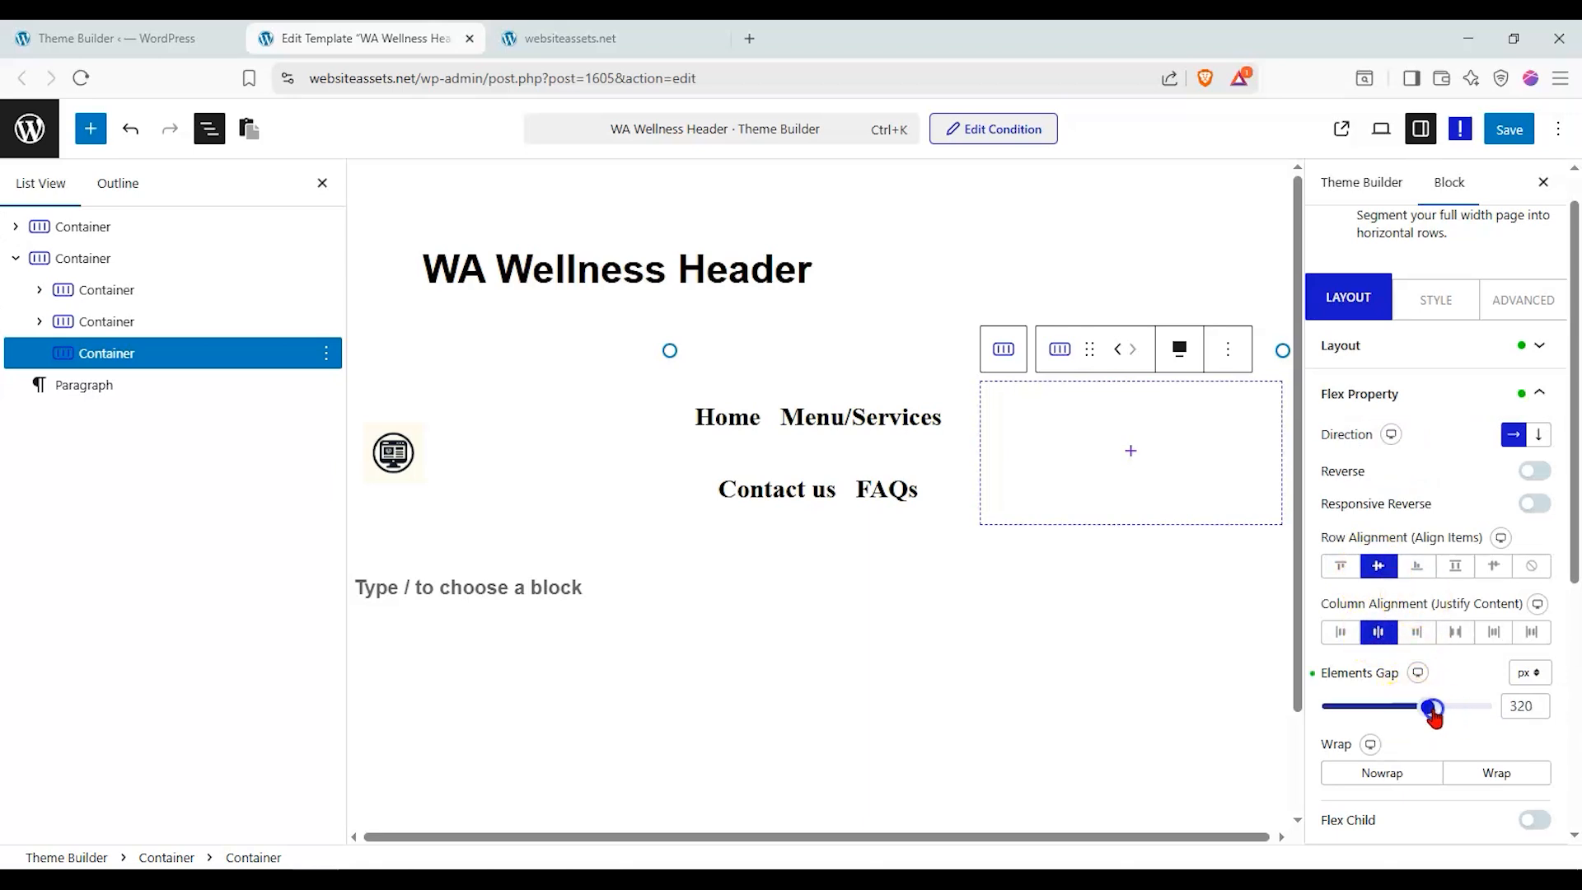
left_click(1359, 346)
left_click_drag(1352, 461, 1398, 466)
Adjust the width of the container column that holds the navigation menu
left_click(184, 321)
left_click(1520, 433)
left_click(1519, 478)
left_click_drag(1353, 463, 1448, 467)
left_click(546, 505)
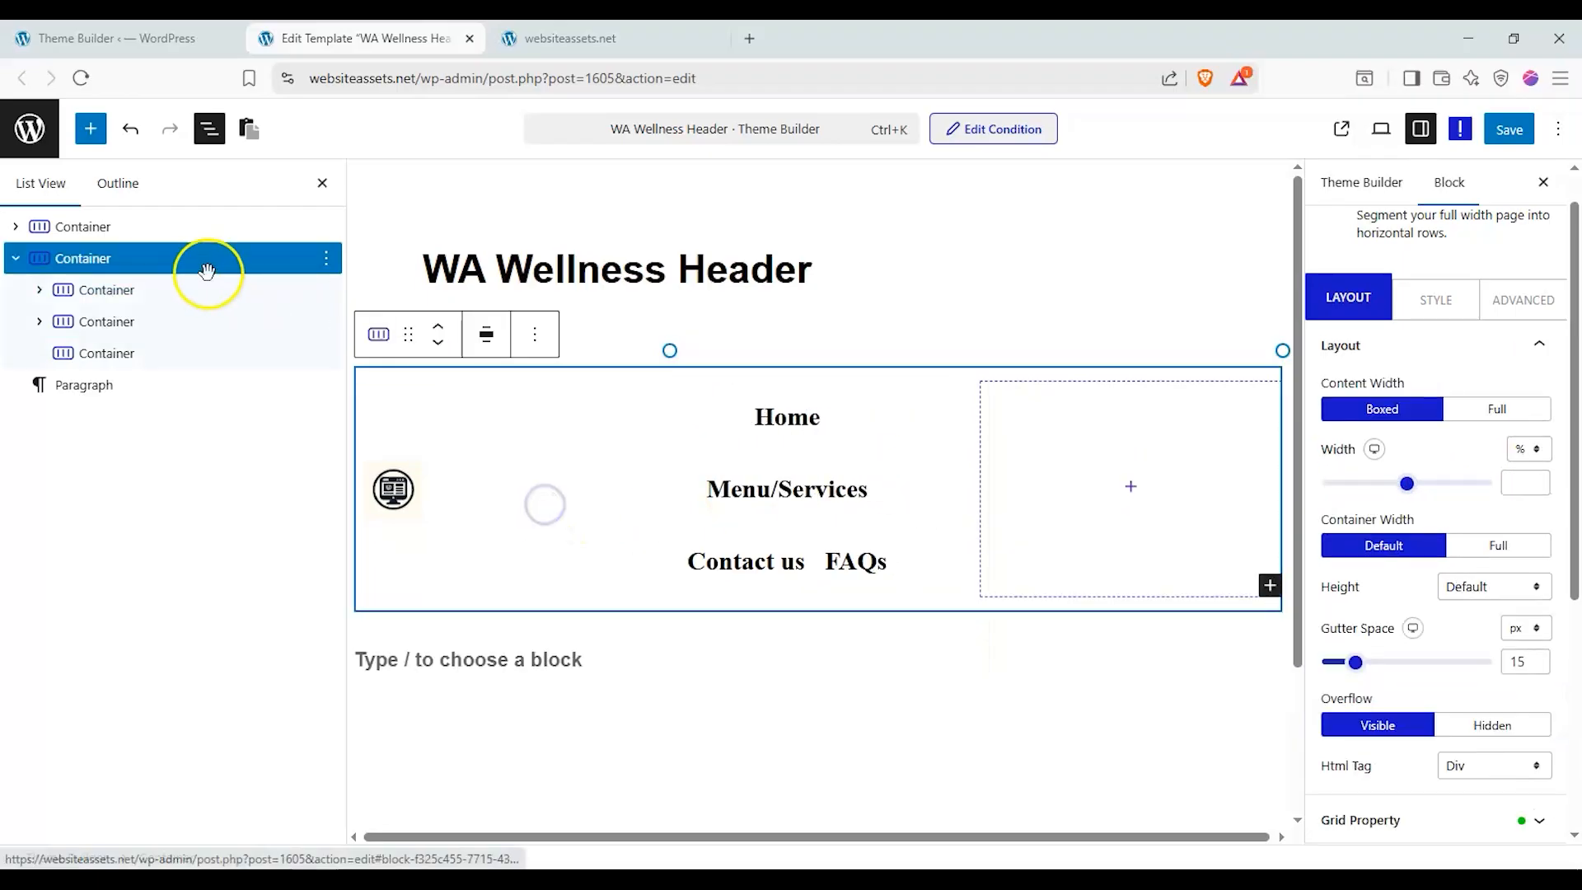
Set the site logo column's width to 430 vw, keeping its Flex layout
left_click(174, 295)
left_click_drag(1332, 465, 1389, 466)
left_click(1451, 391)
left_click(1373, 465)
left_click(1403, 388)
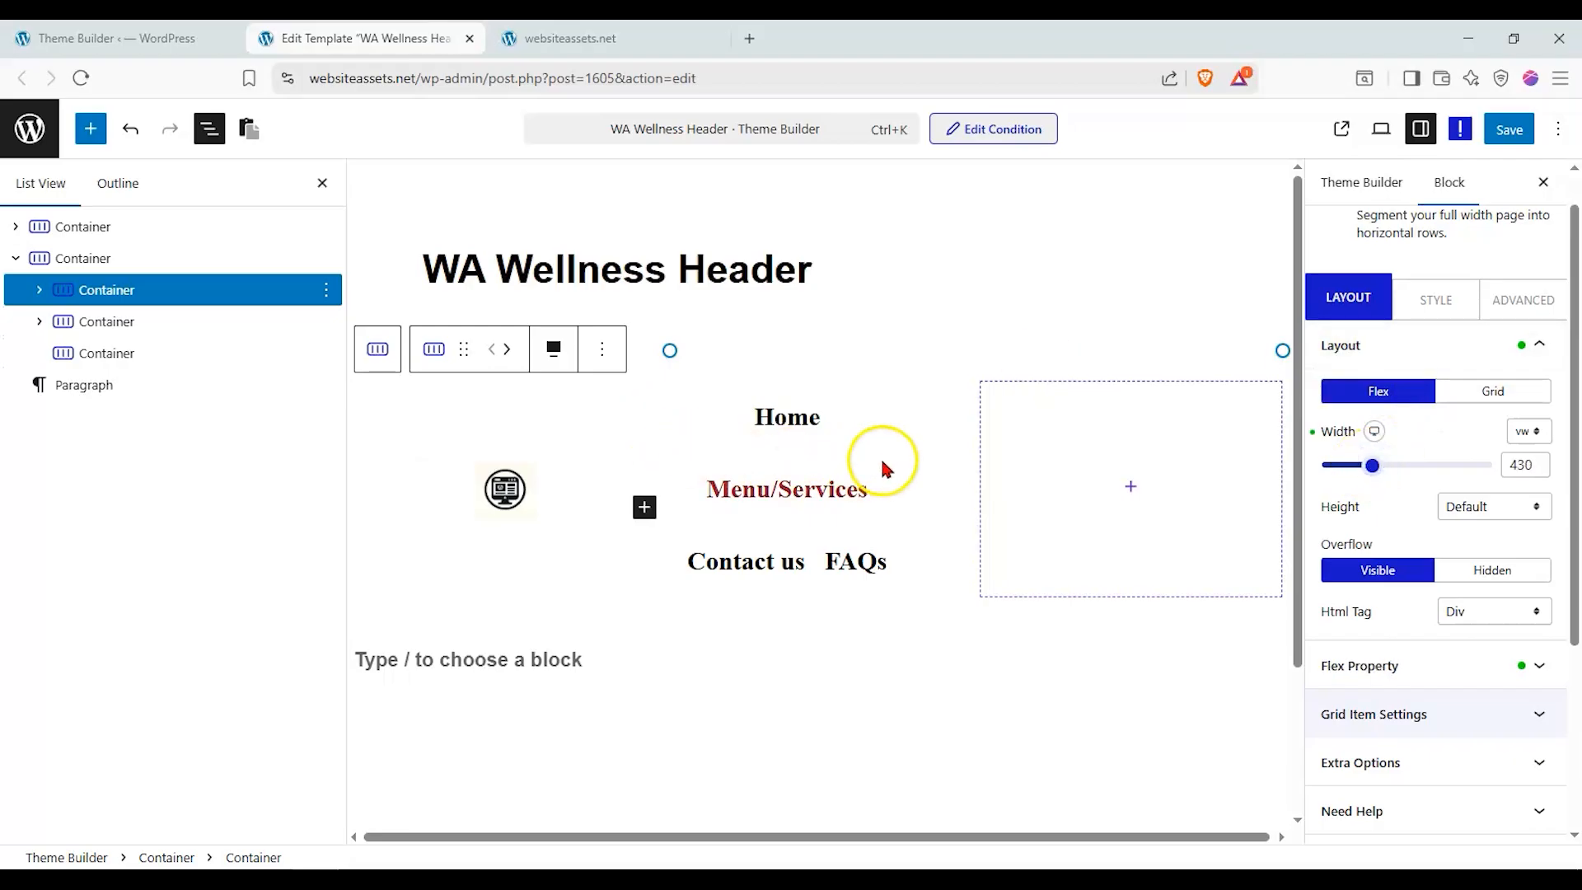
Insert a Social Icon block into the empty third column of the new header container
left_click(724, 433)
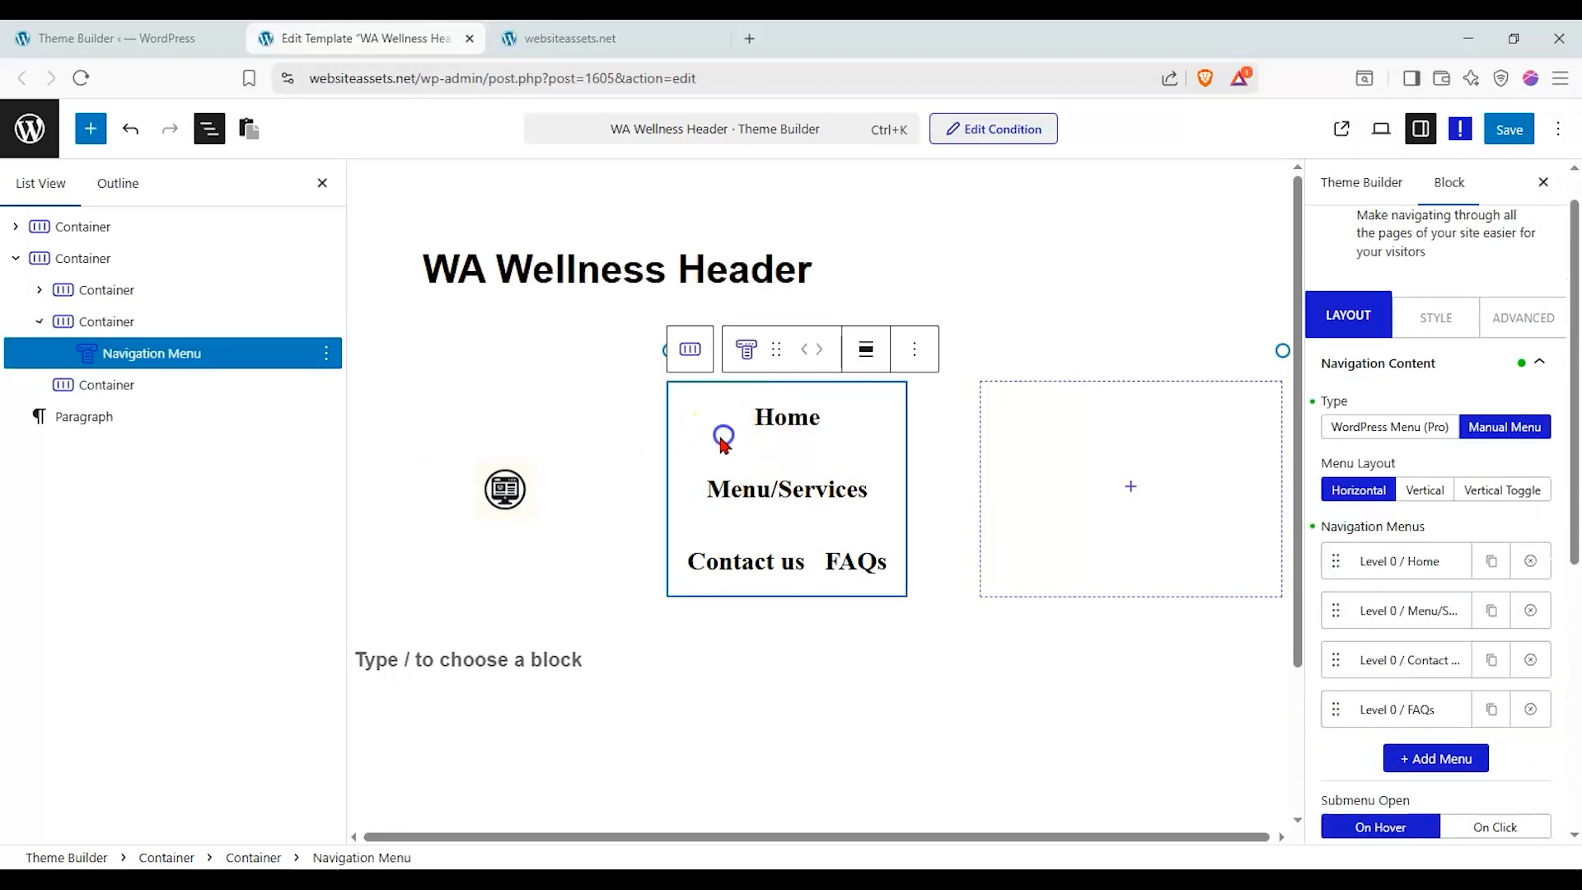
left_click(1131, 449)
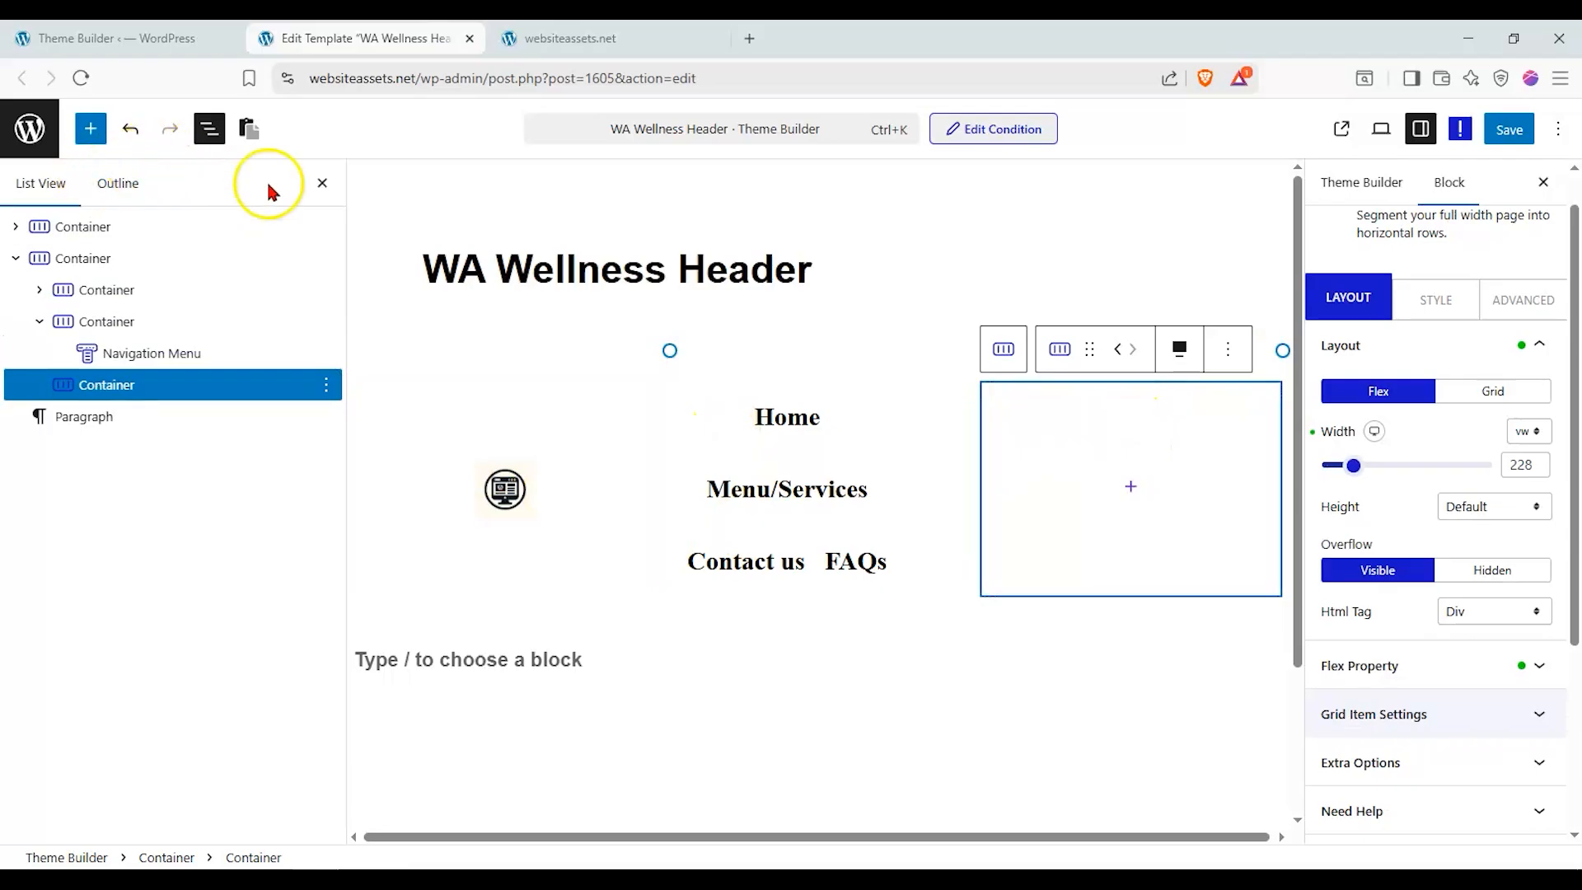
left_click(323, 183)
left_click(91, 128)
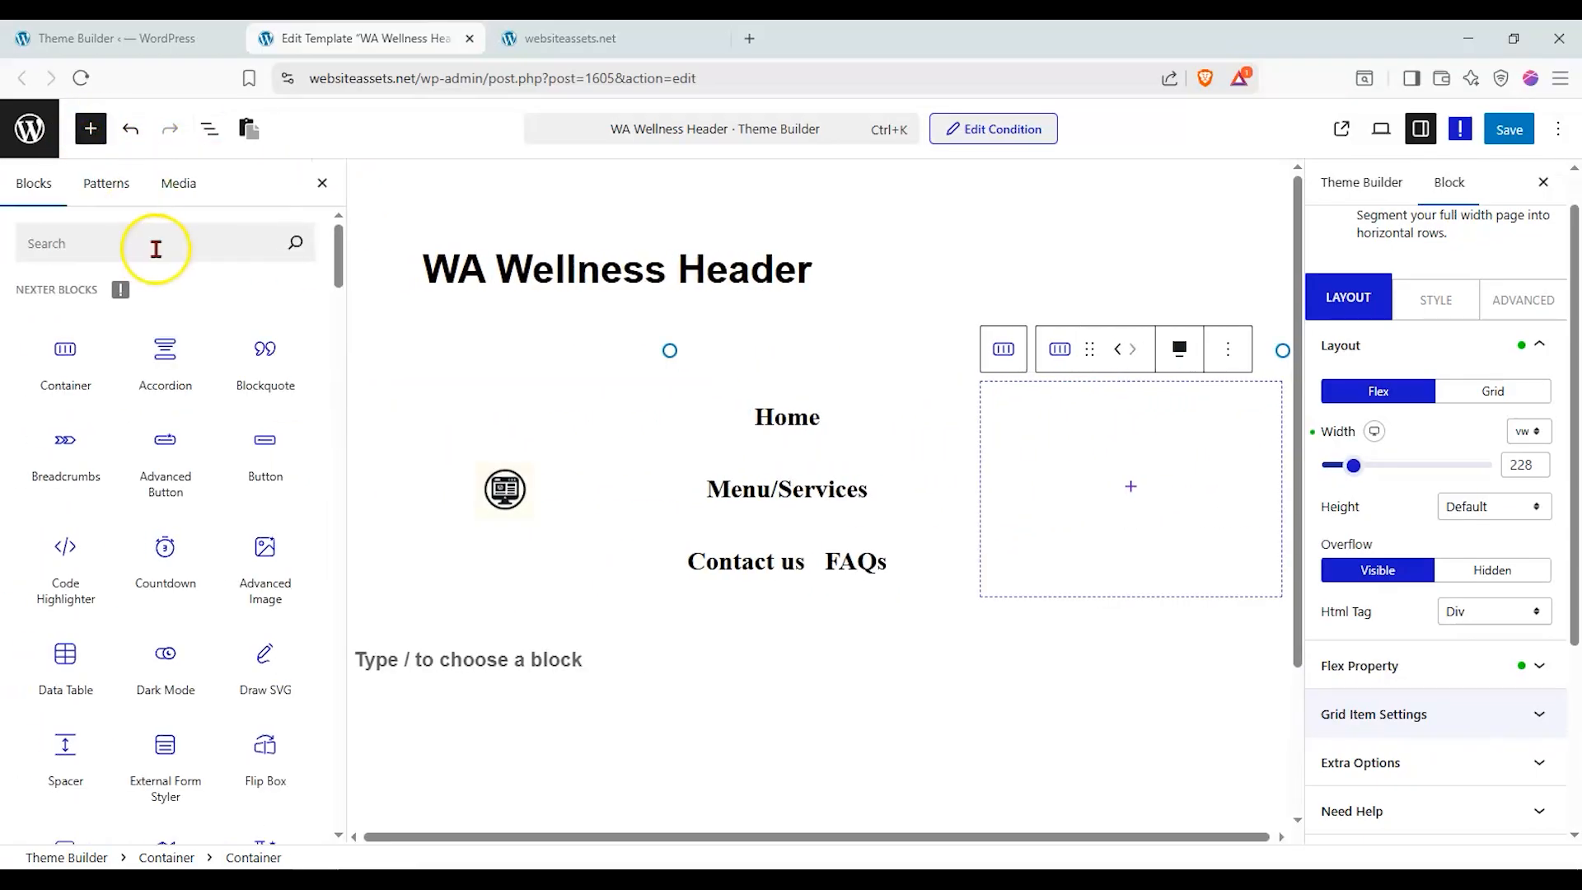
left_click_drag(338, 272, 338, 387)
left_click_drag(164, 610, 1145, 471)
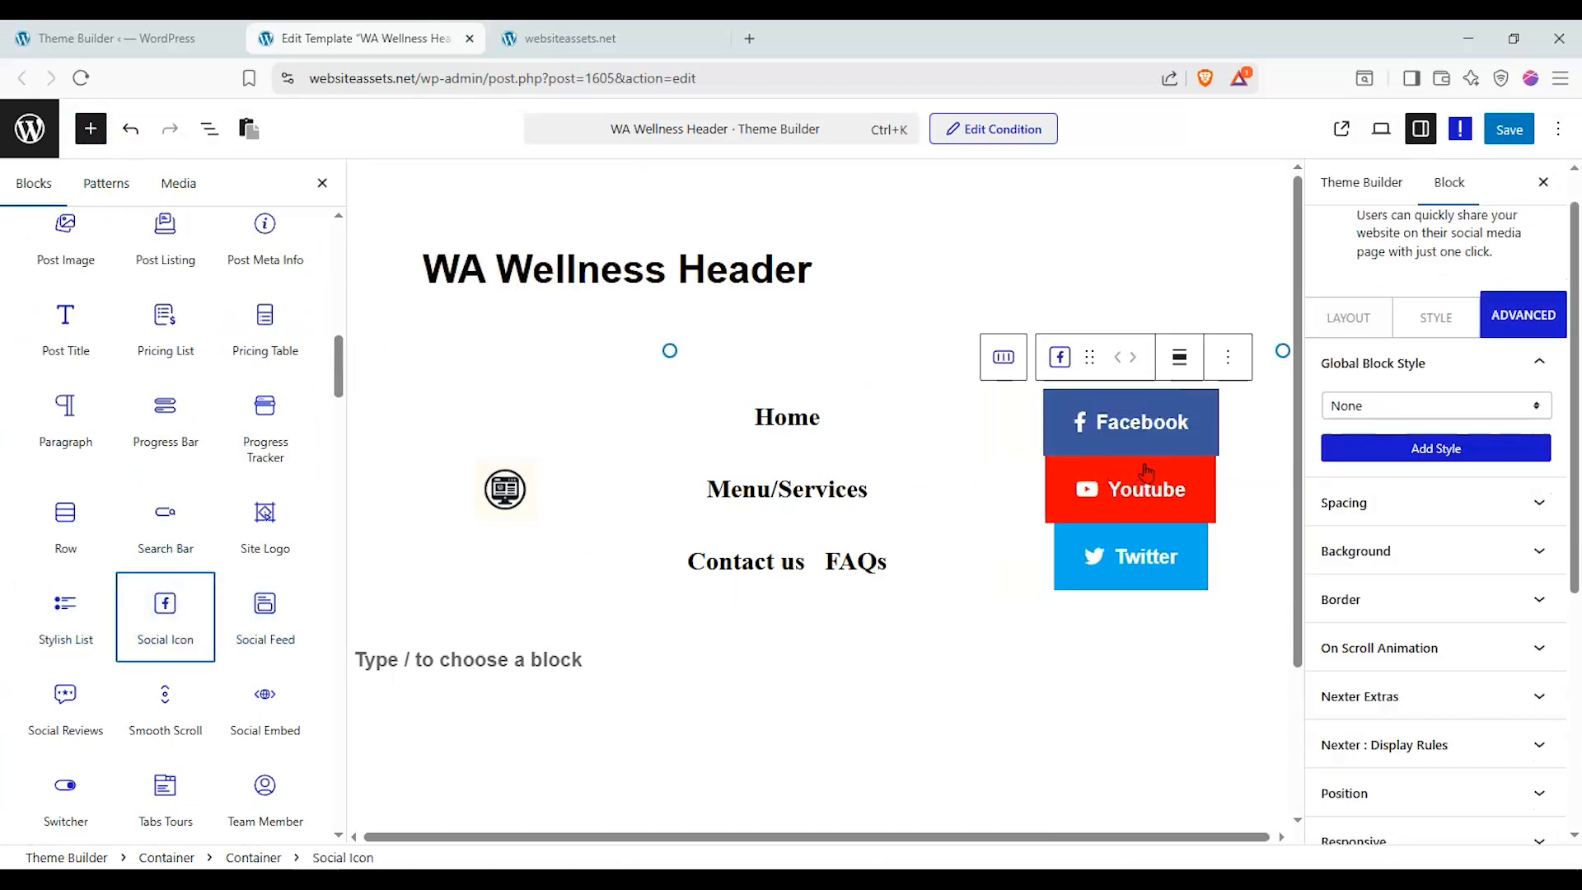
Apply the "wa wellness socials" global block style to the Social Icon block, trying the "dertdty" style in between
left_click(1391, 405)
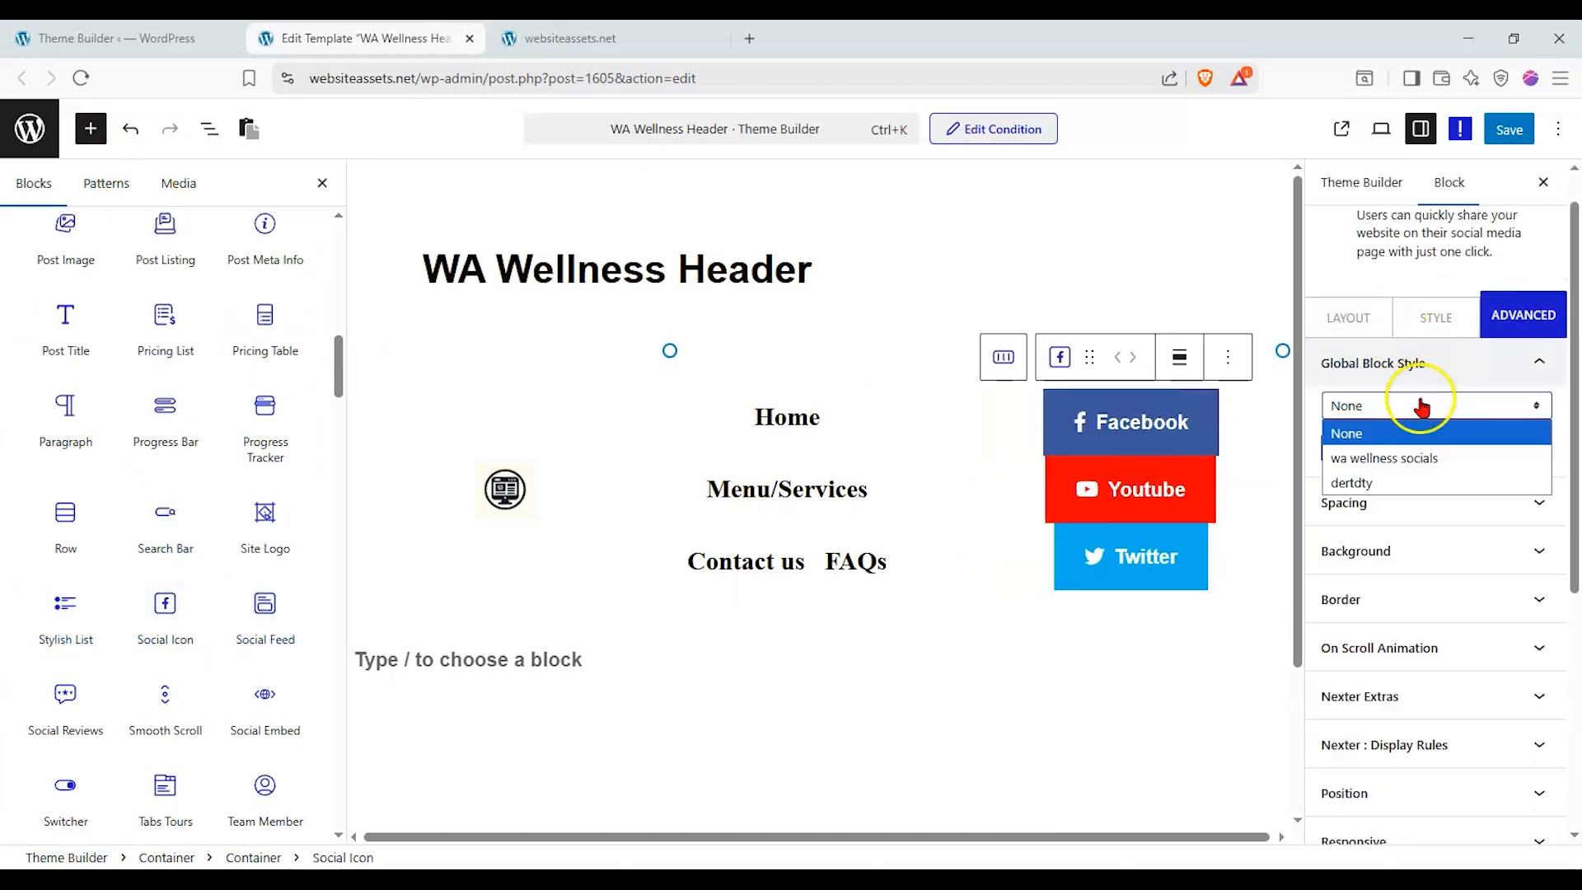
left_click(1399, 458)
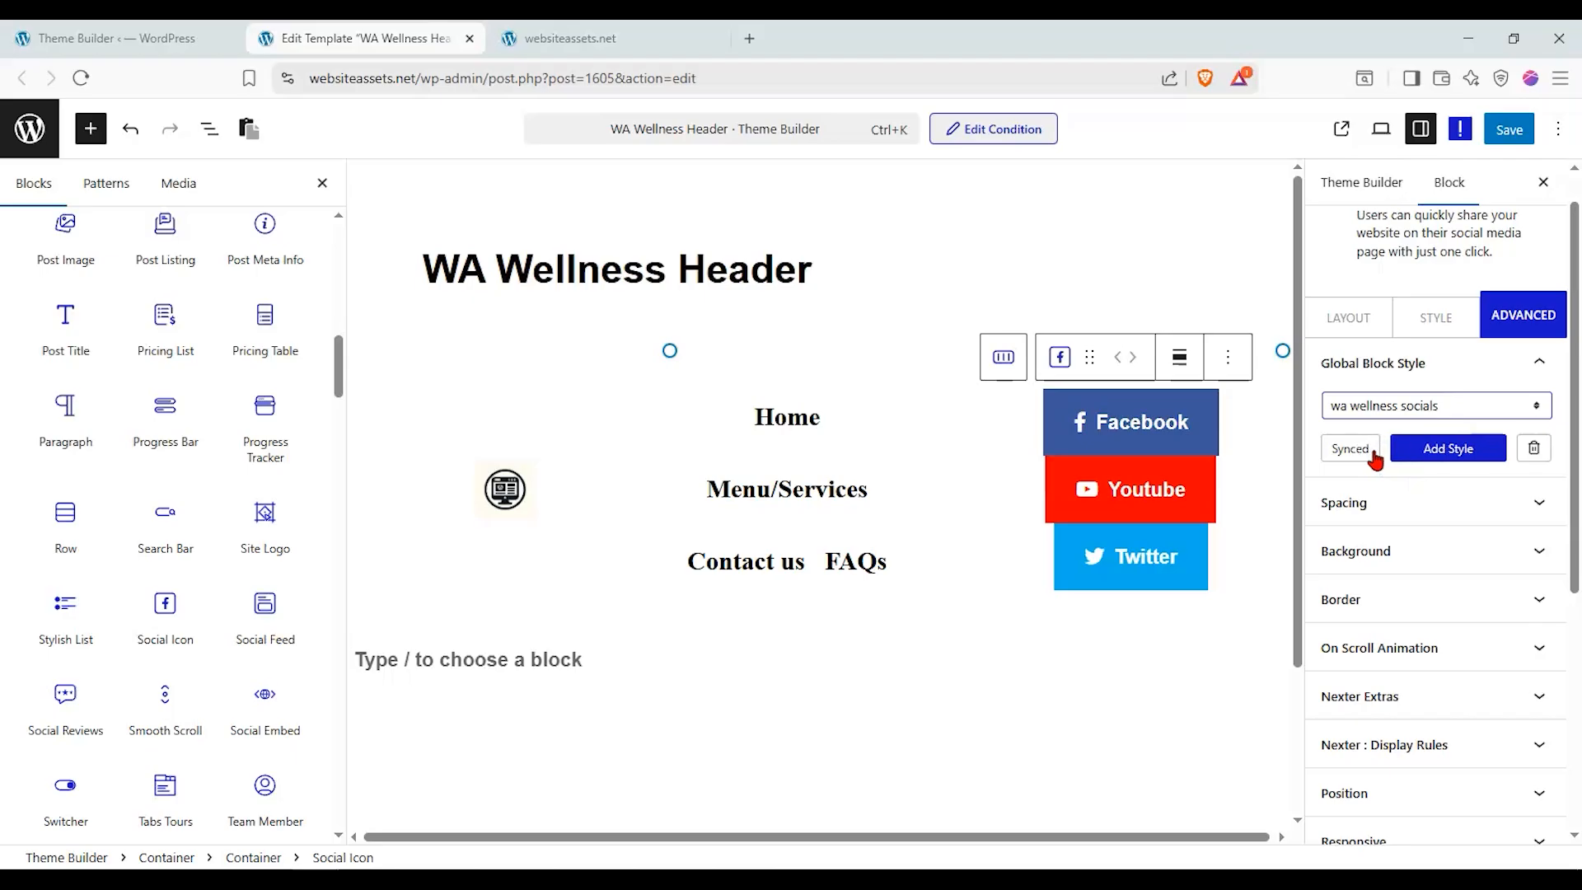
left_click(1438, 453)
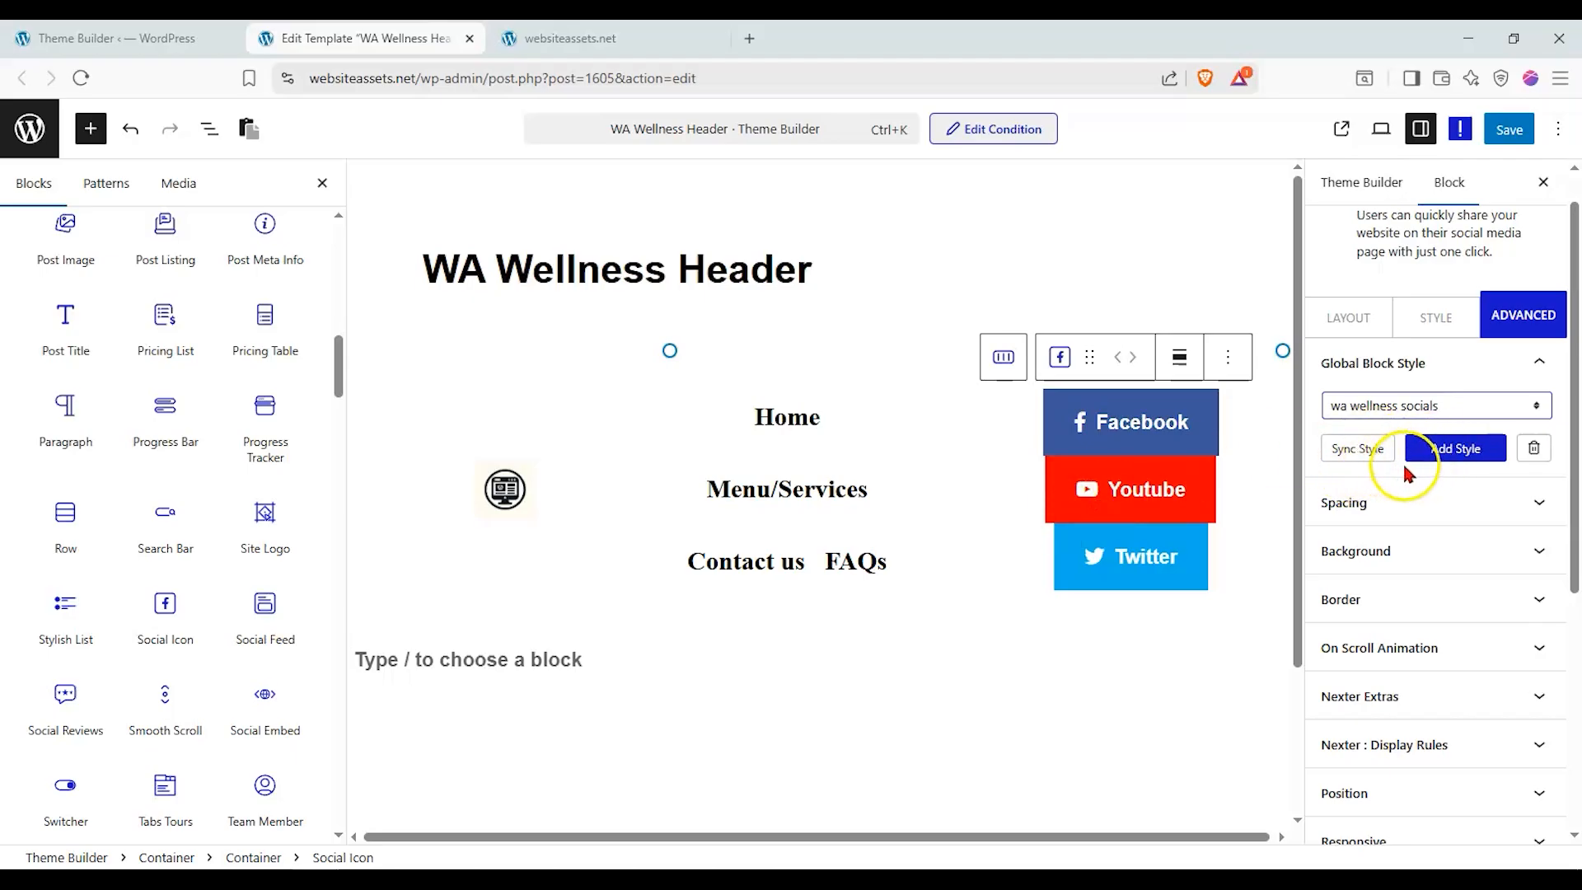
left_click(1368, 449)
left_click(1401, 405)
left_click(1343, 480)
left_click(1379, 409)
left_click(1364, 455)
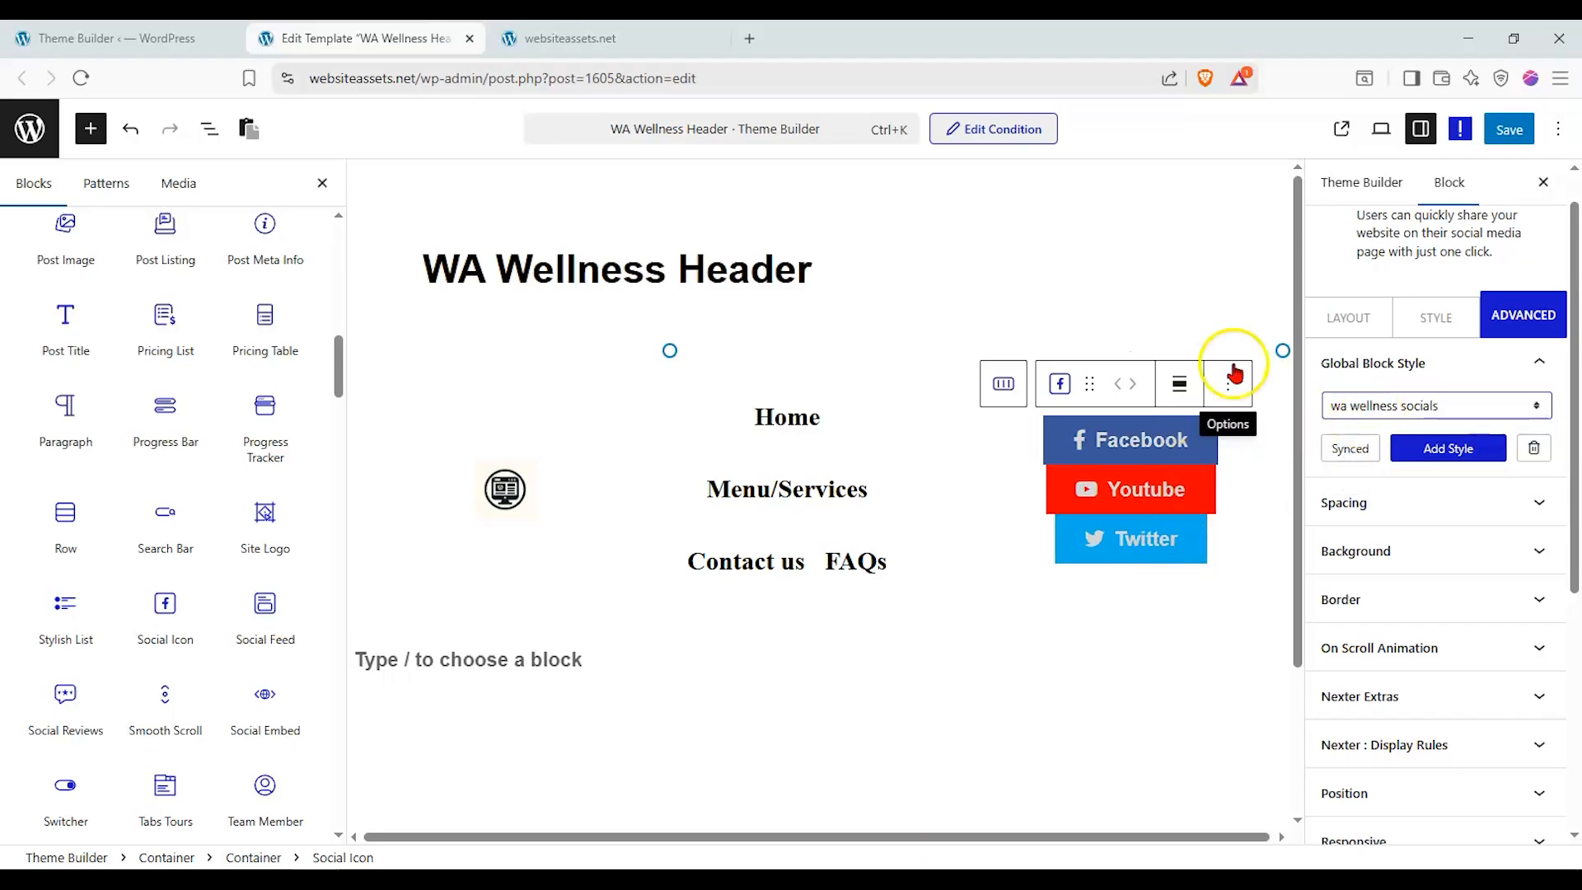
left_click(1366, 400)
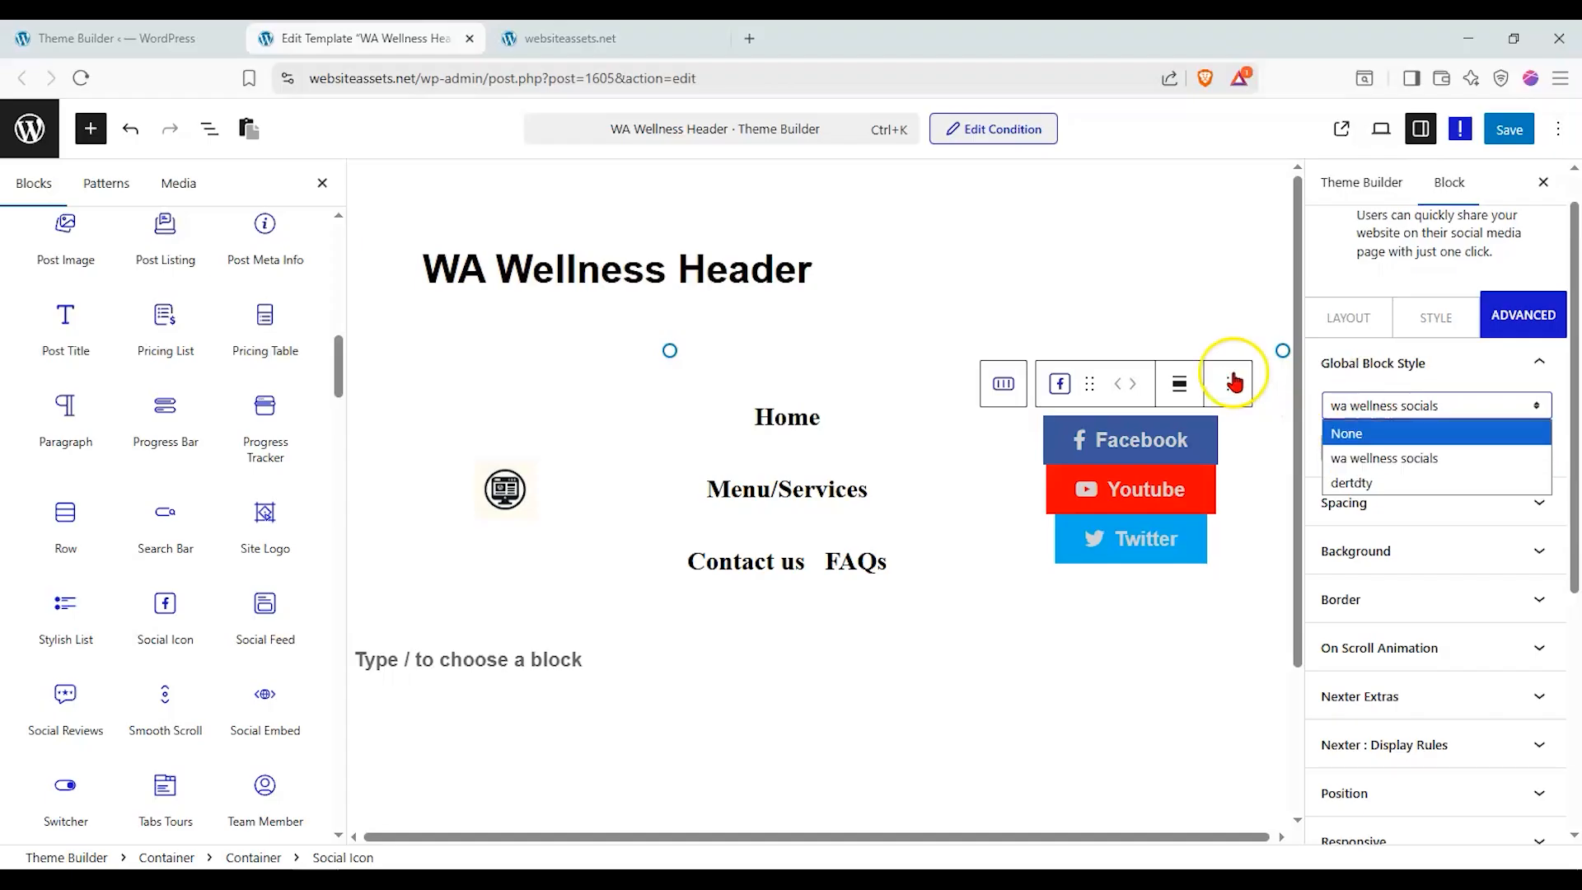
Compare the social icons on the live WA Wellness Contact page with those in the header template
left_click(567, 39)
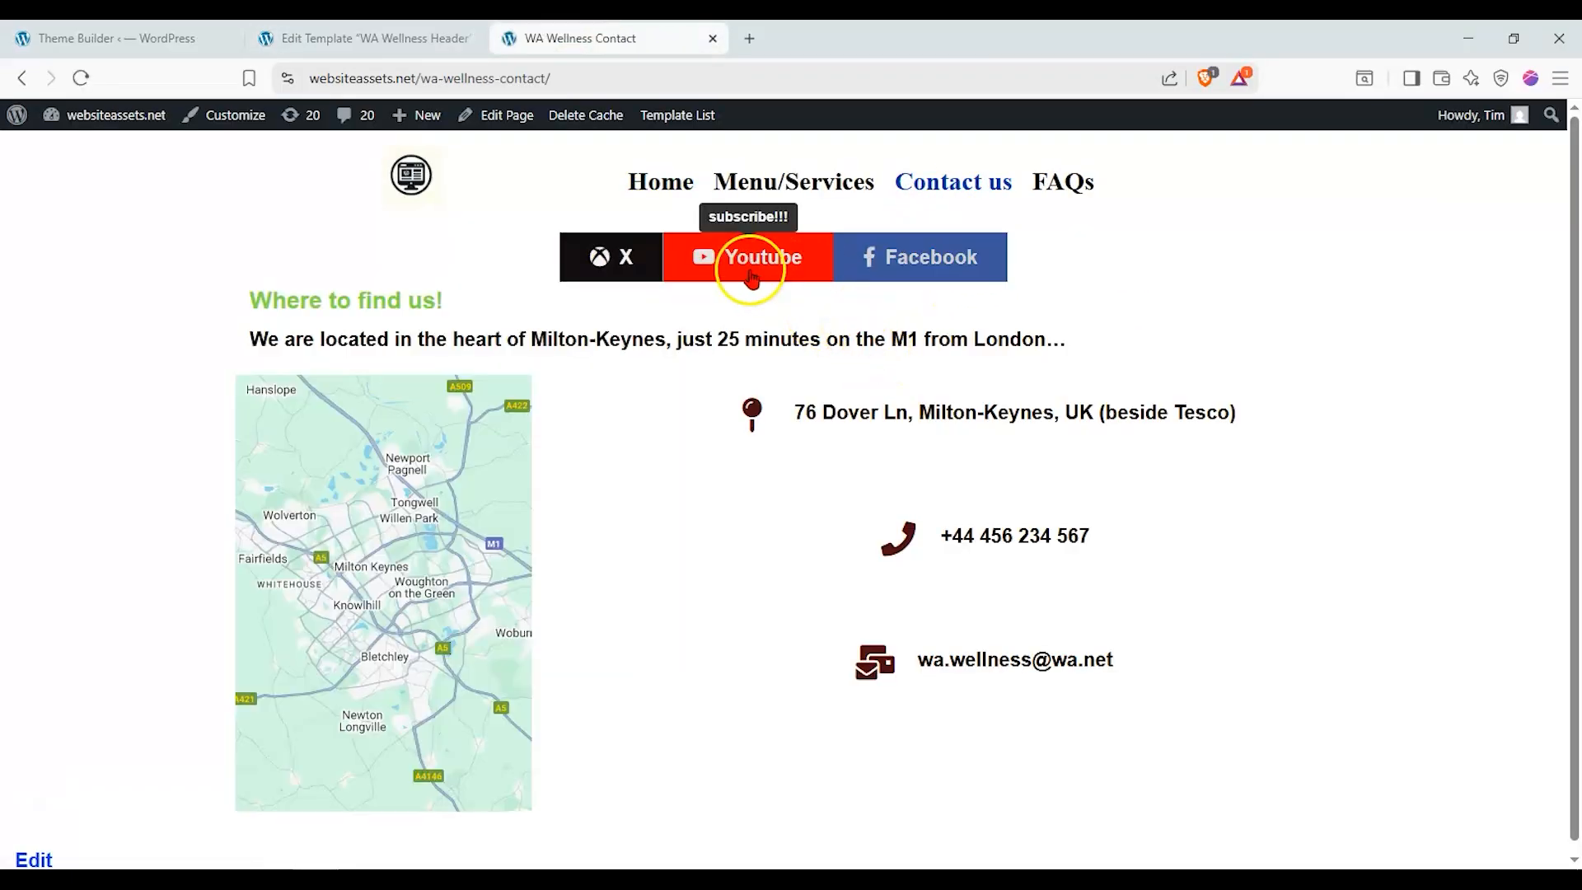
left_click(457, 39)
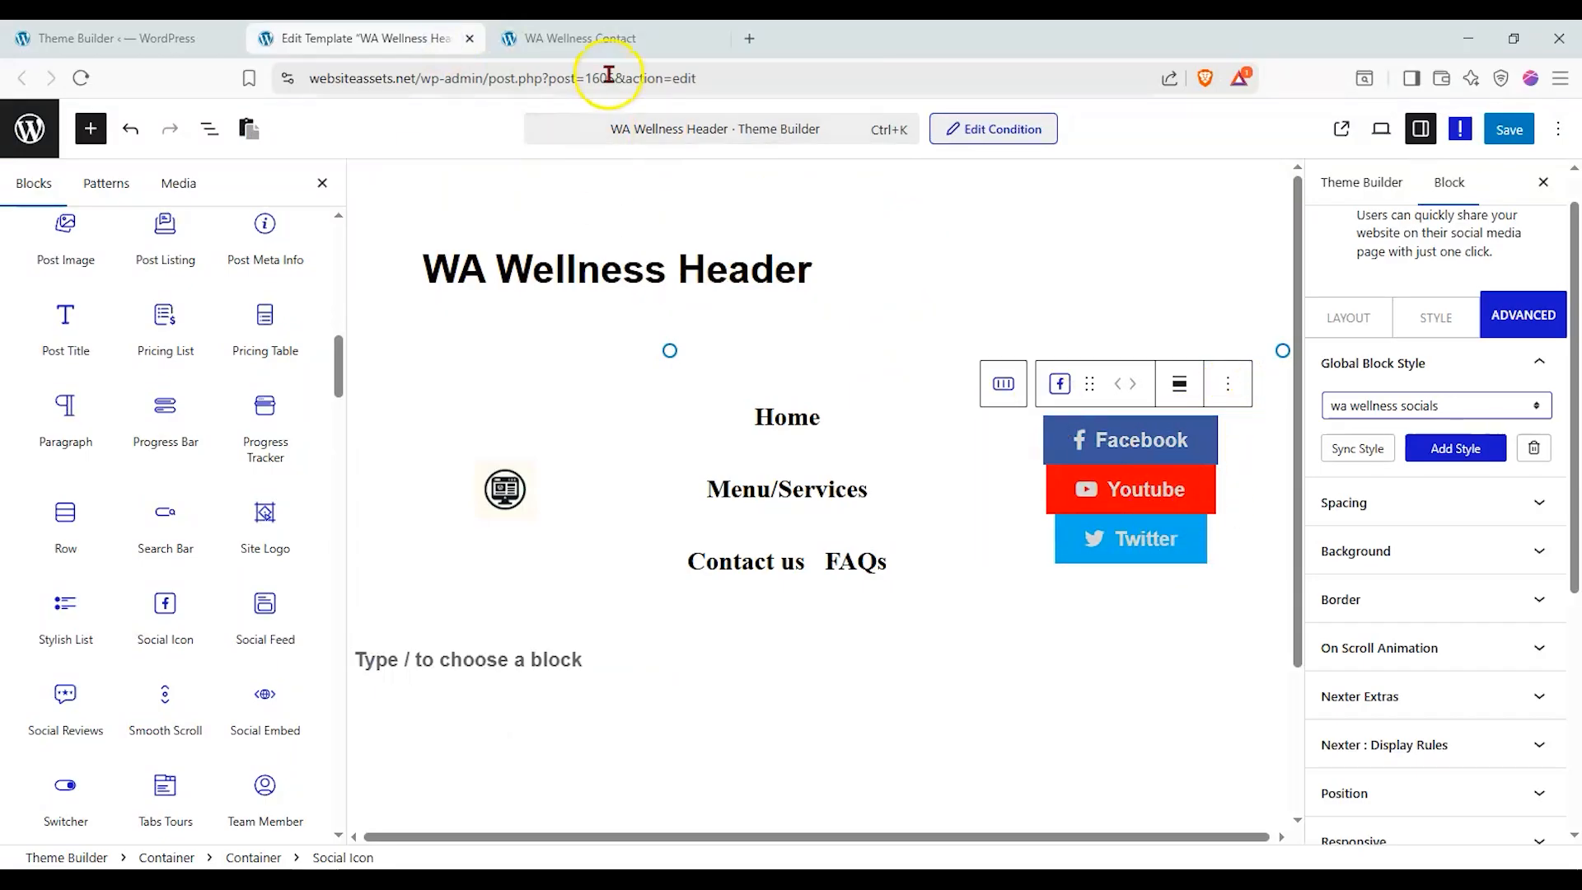
left_click(622, 41)
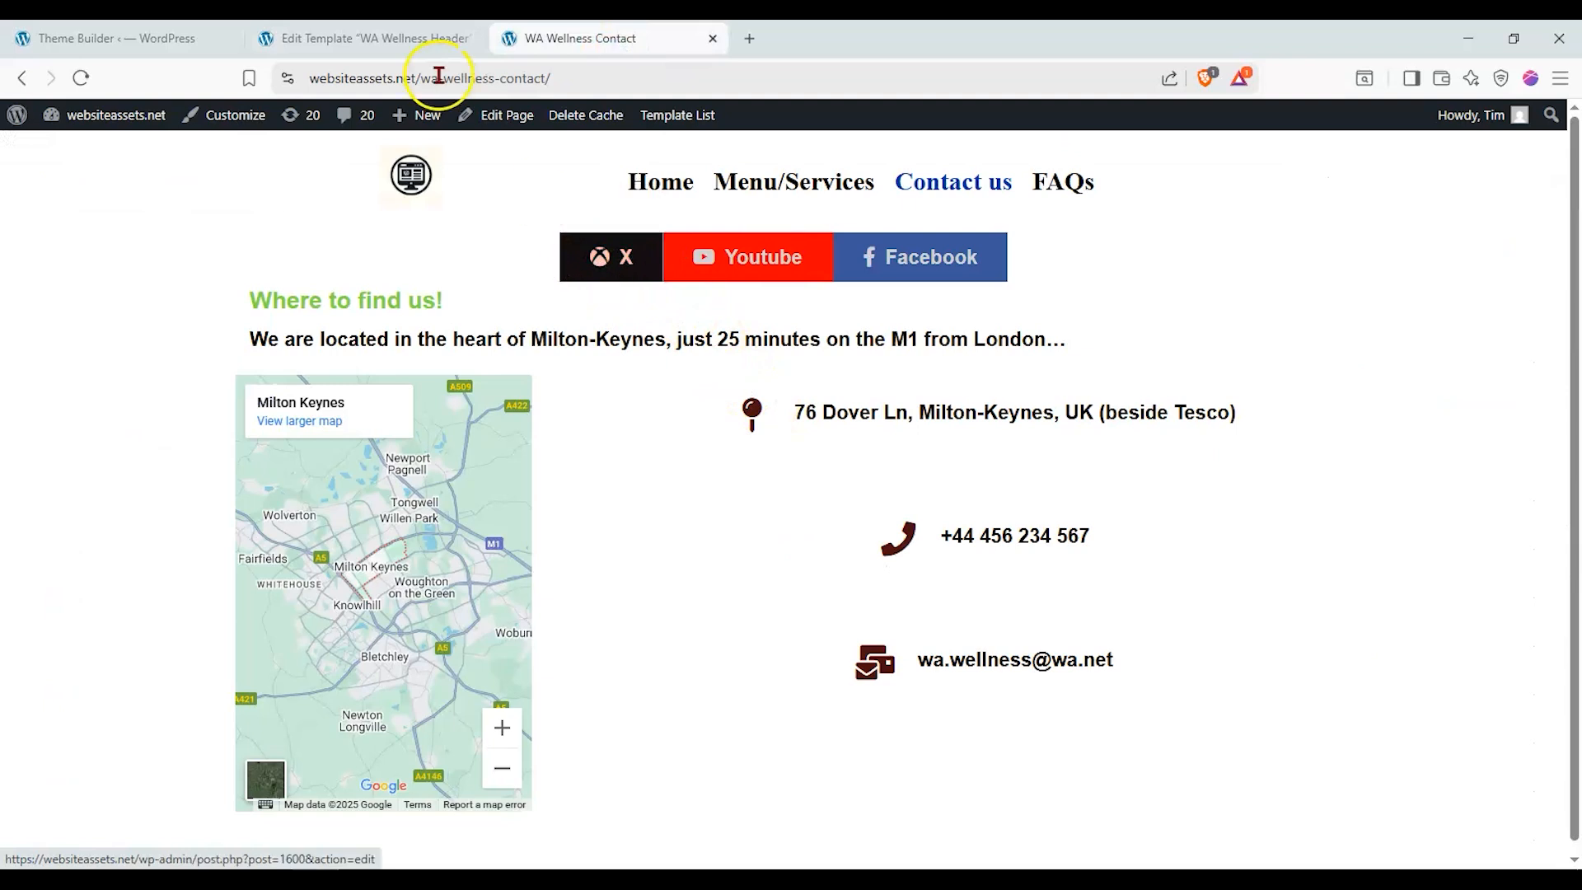
left_click(447, 47)
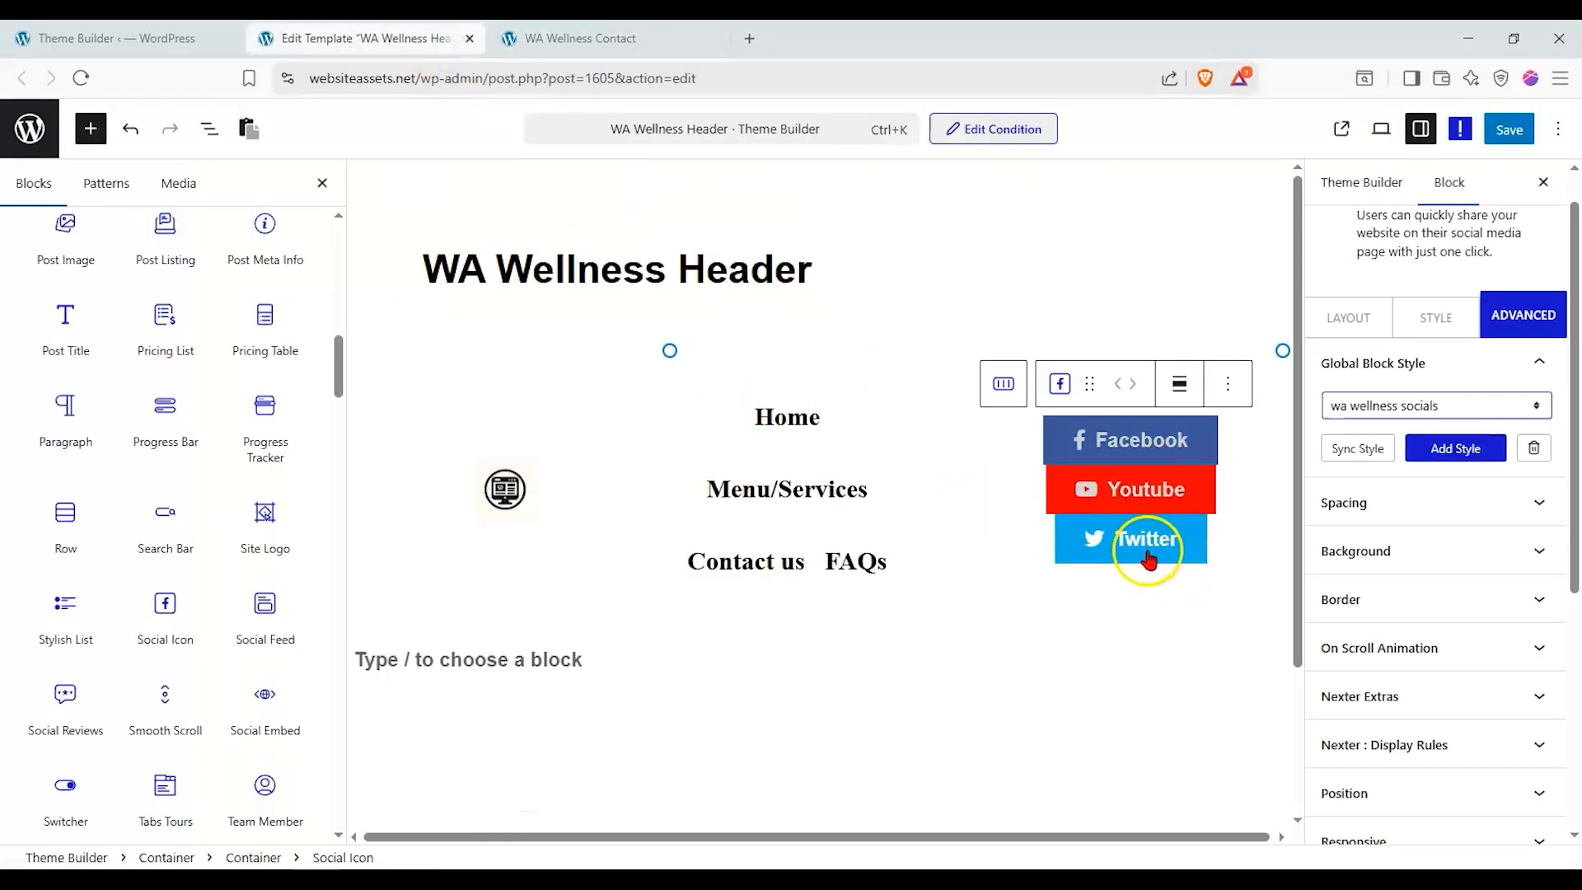
Move Twitter to the top of the Social Icon block's network list, above Facebook and Youtube
left_click(1348, 318)
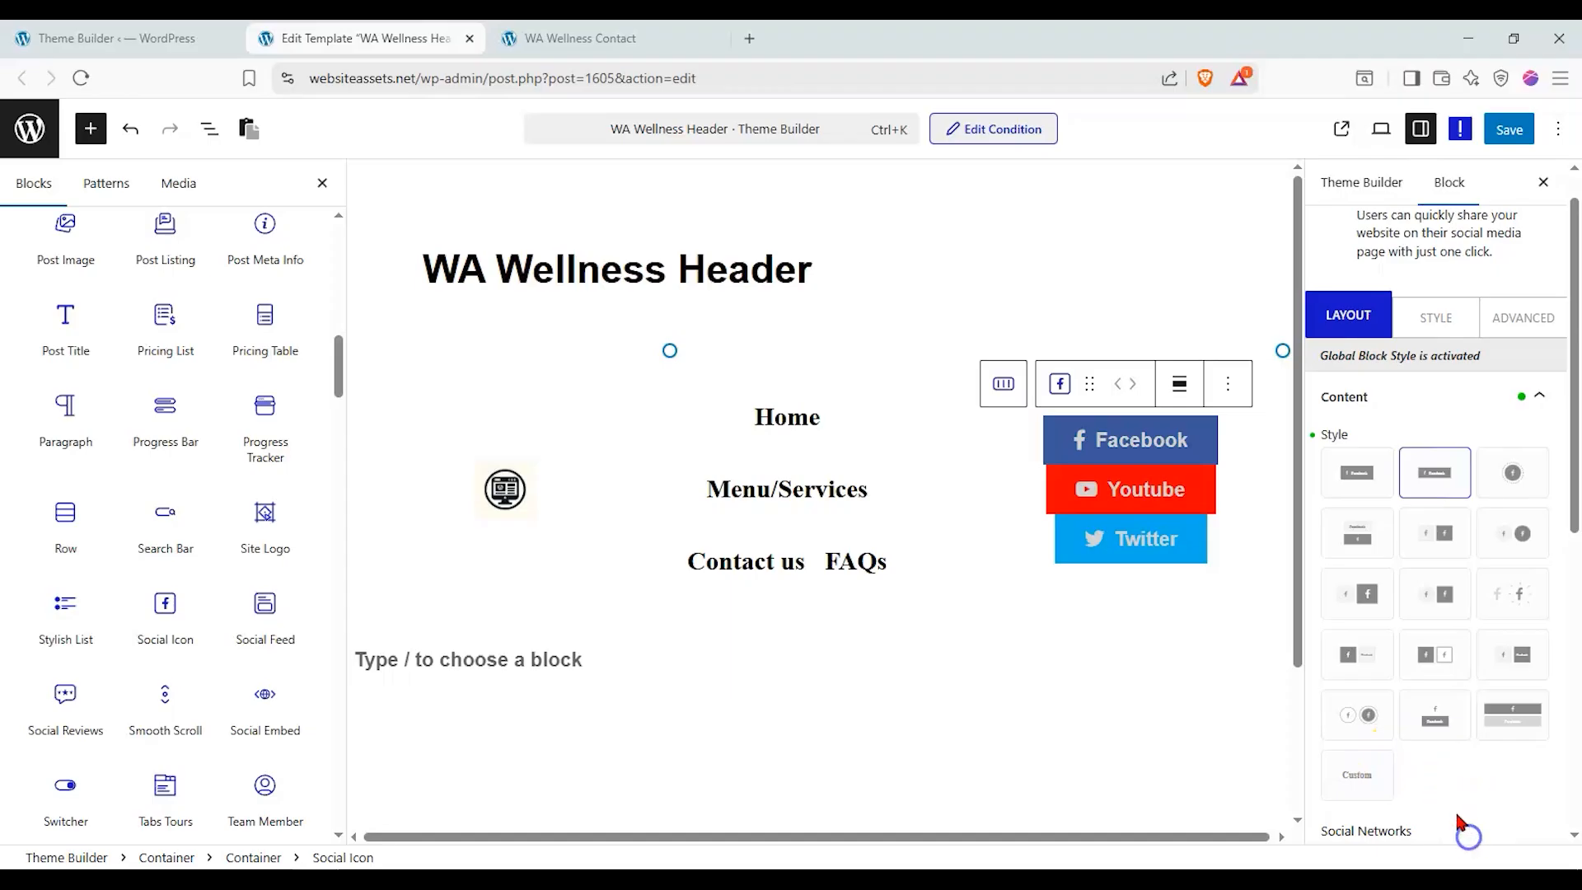
scroll(1459, 824, "down", 3)
left_click_drag(1336, 664, 1370, 570)
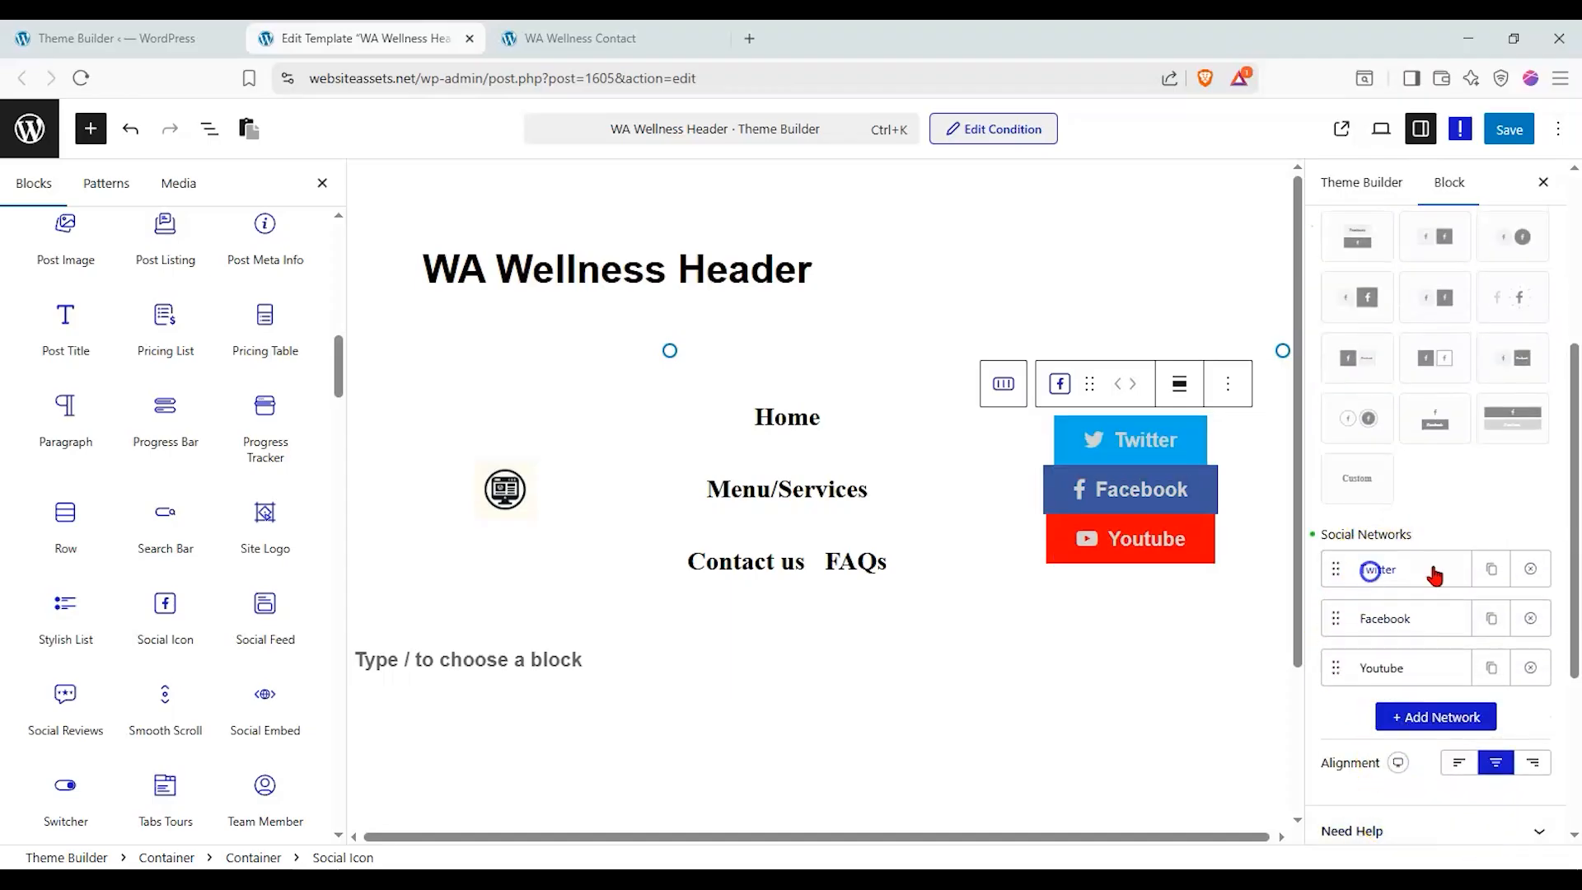
Change the Twitter entry's selected network to Custom
left_click(1370, 569)
left_click(1475, 613)
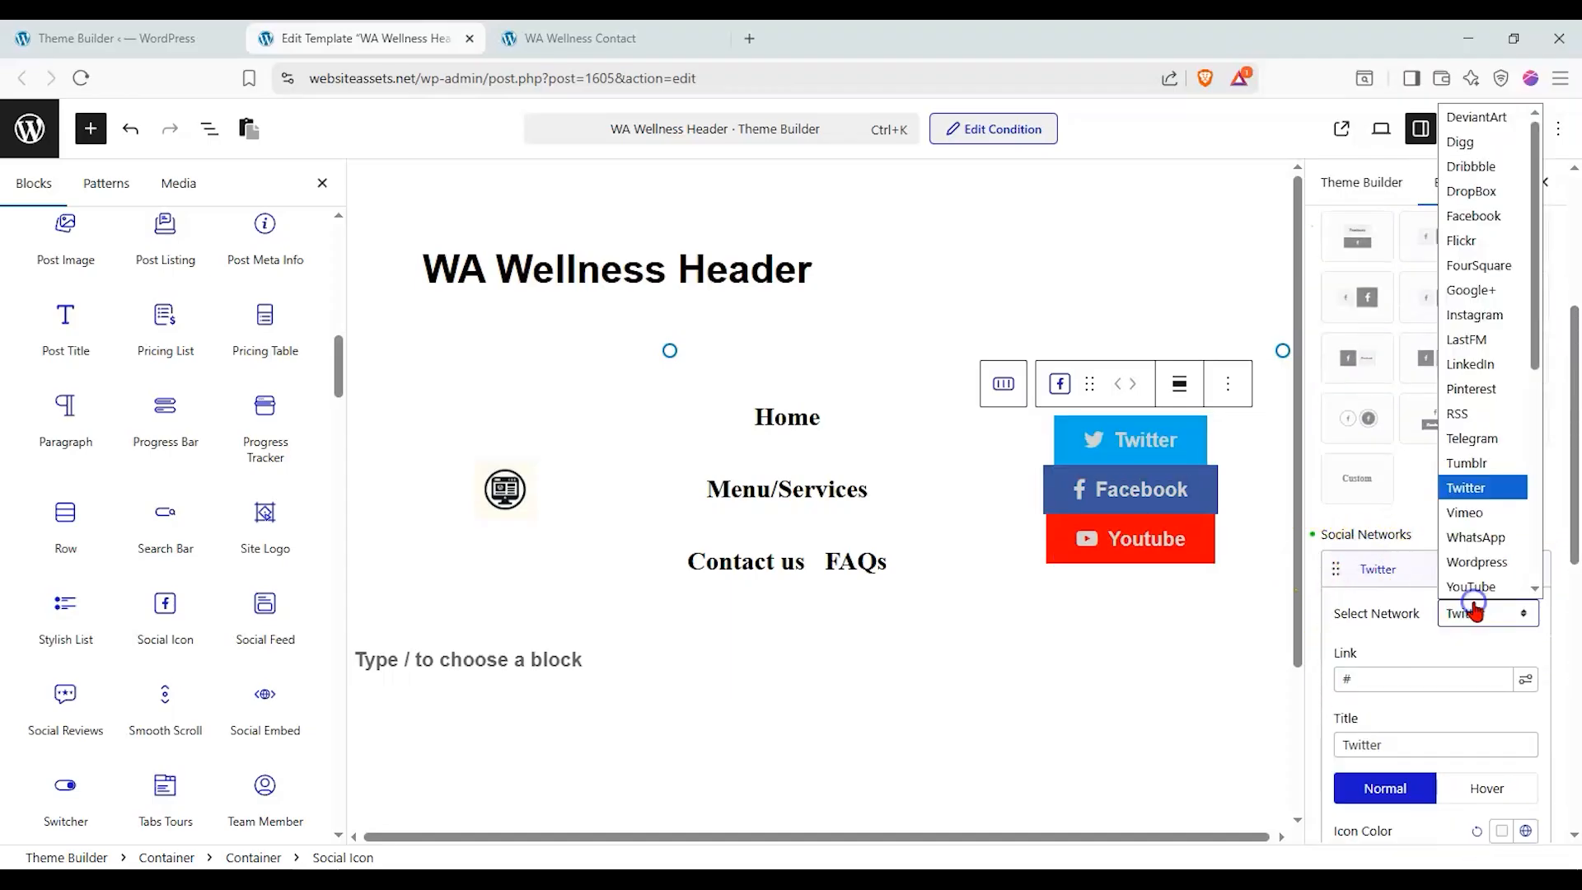
scroll(1479, 593, "down", 6)
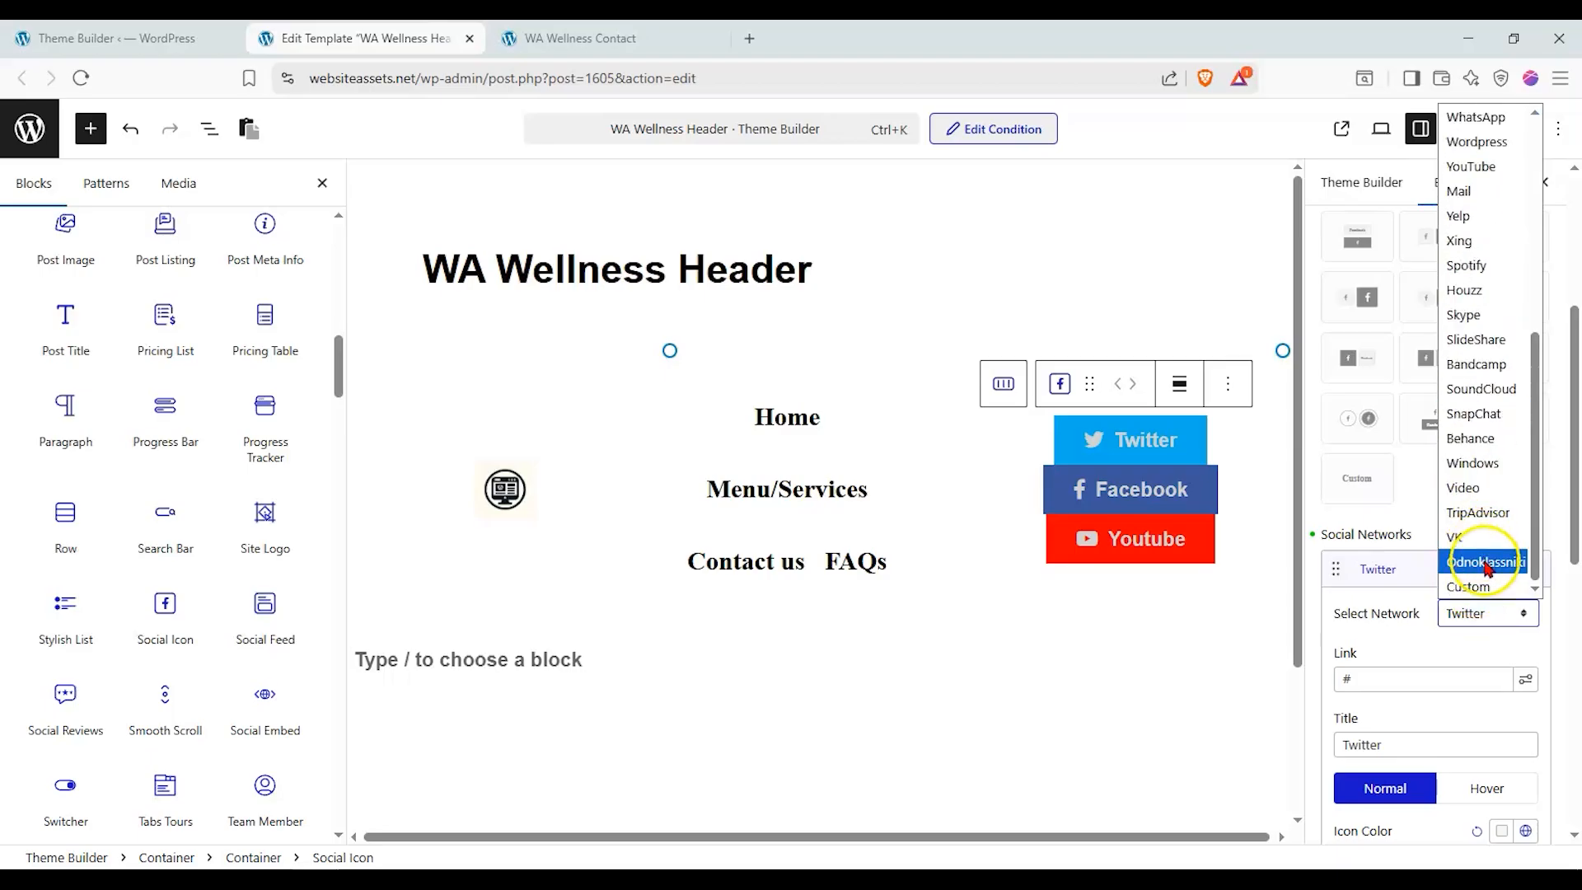
left_click(1475, 587)
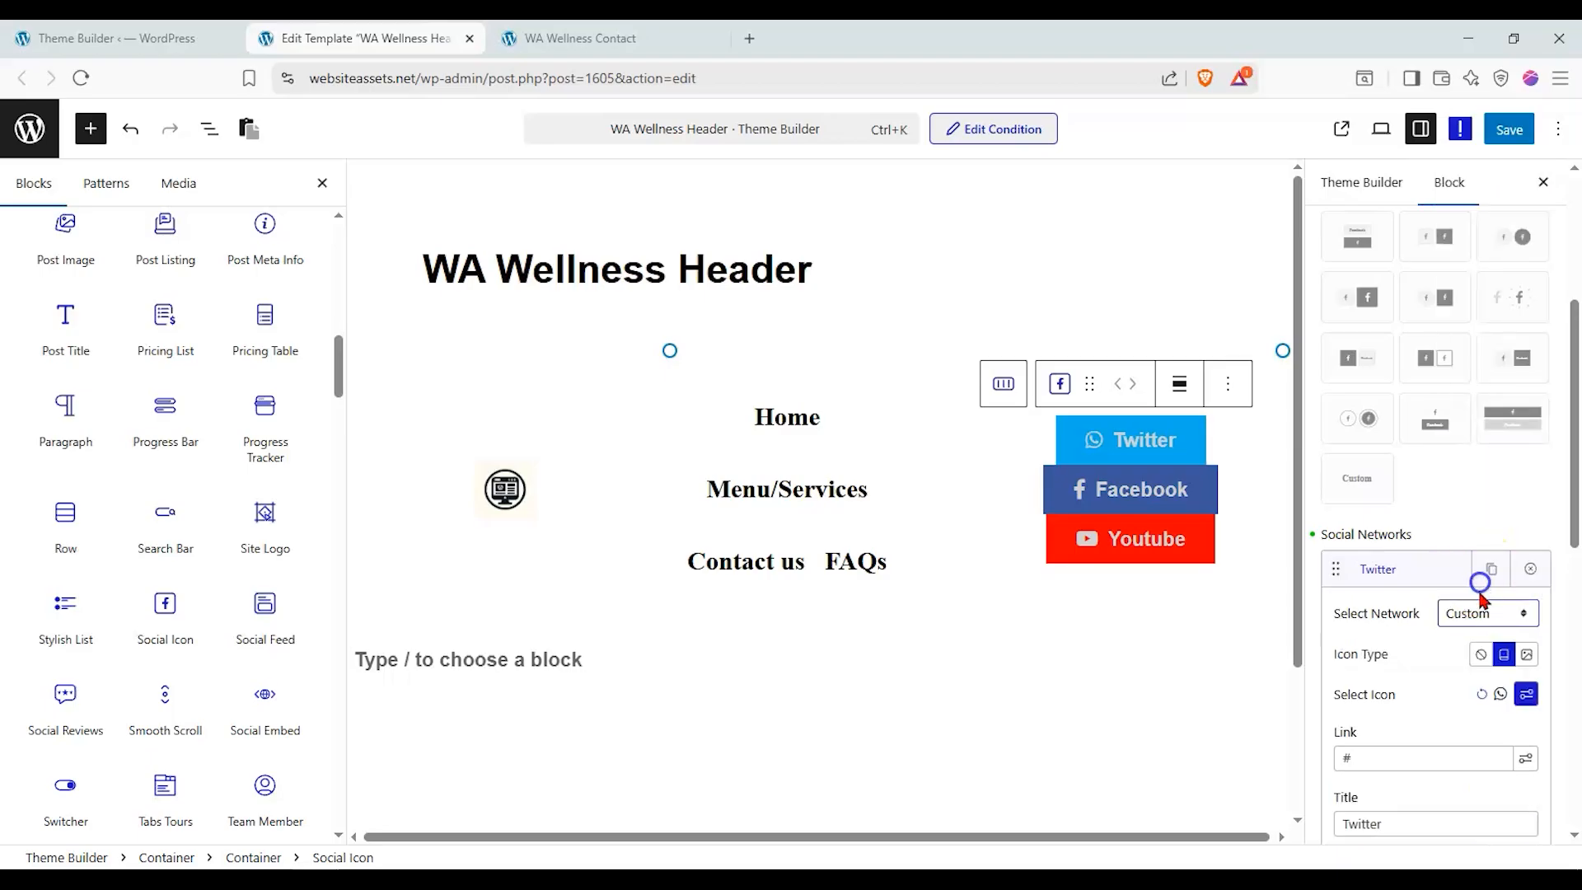
Choose the round X-shaped Xbox icon from the Font Awesome set for the custom Twitter entry
left_click(1524, 696)
scroll(1475, 560, "down", 5)
scroll(1413, 624, "down", 15)
scroll(1410, 624, "down", 15)
scroll(1411, 614, "down", 15)
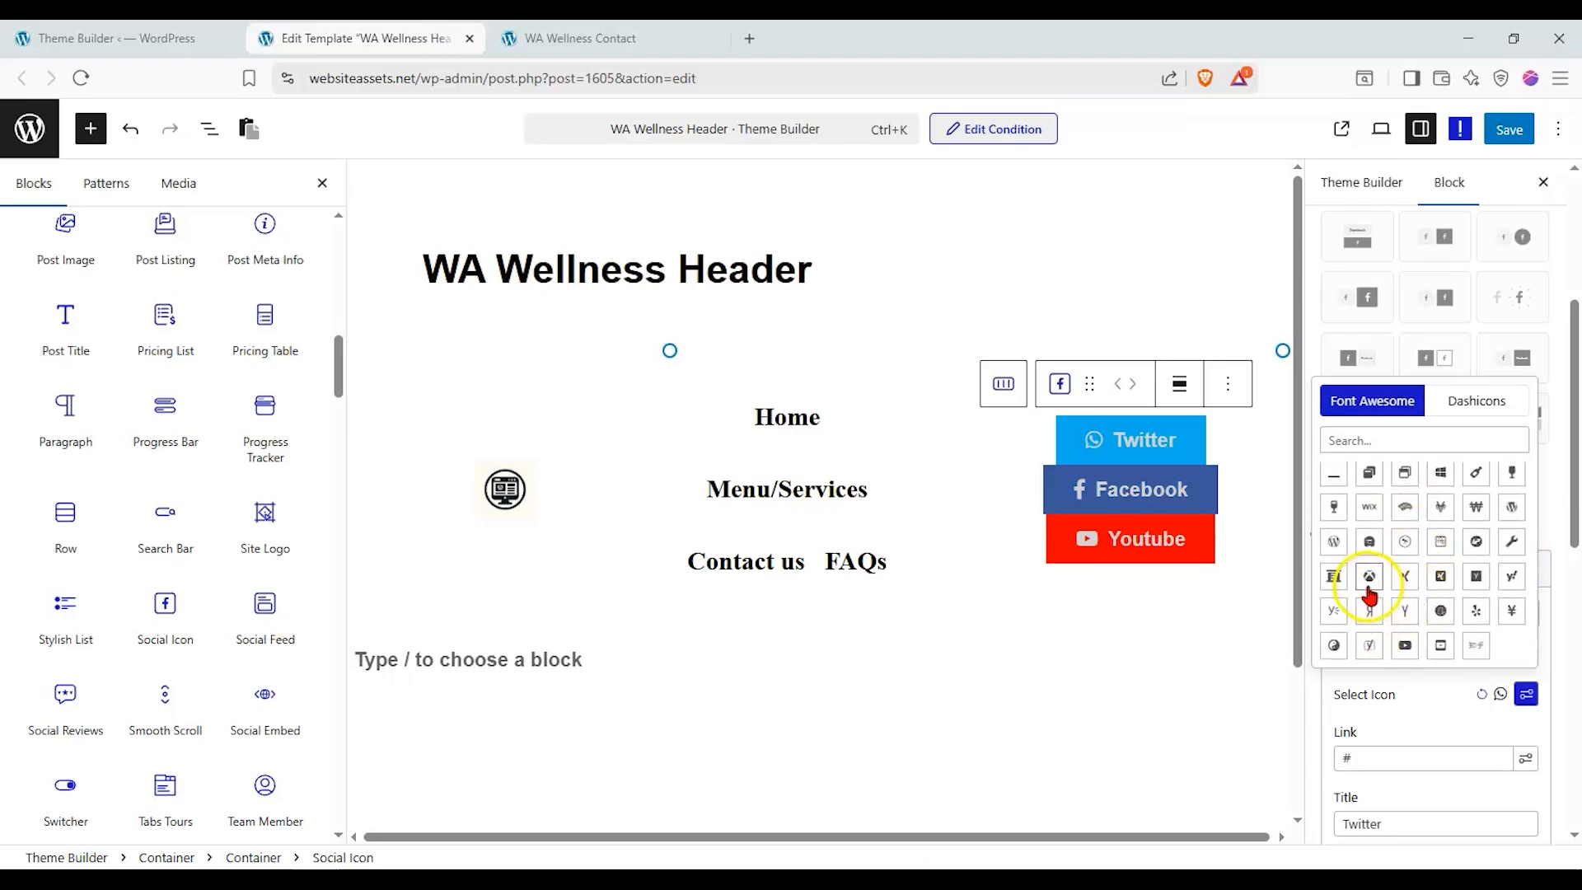
left_click(1441, 721)
Set the Twitter entry's normal background color to the near-black swatch from the Nexter Global Colors
scroll(1412, 711, "down", 6)
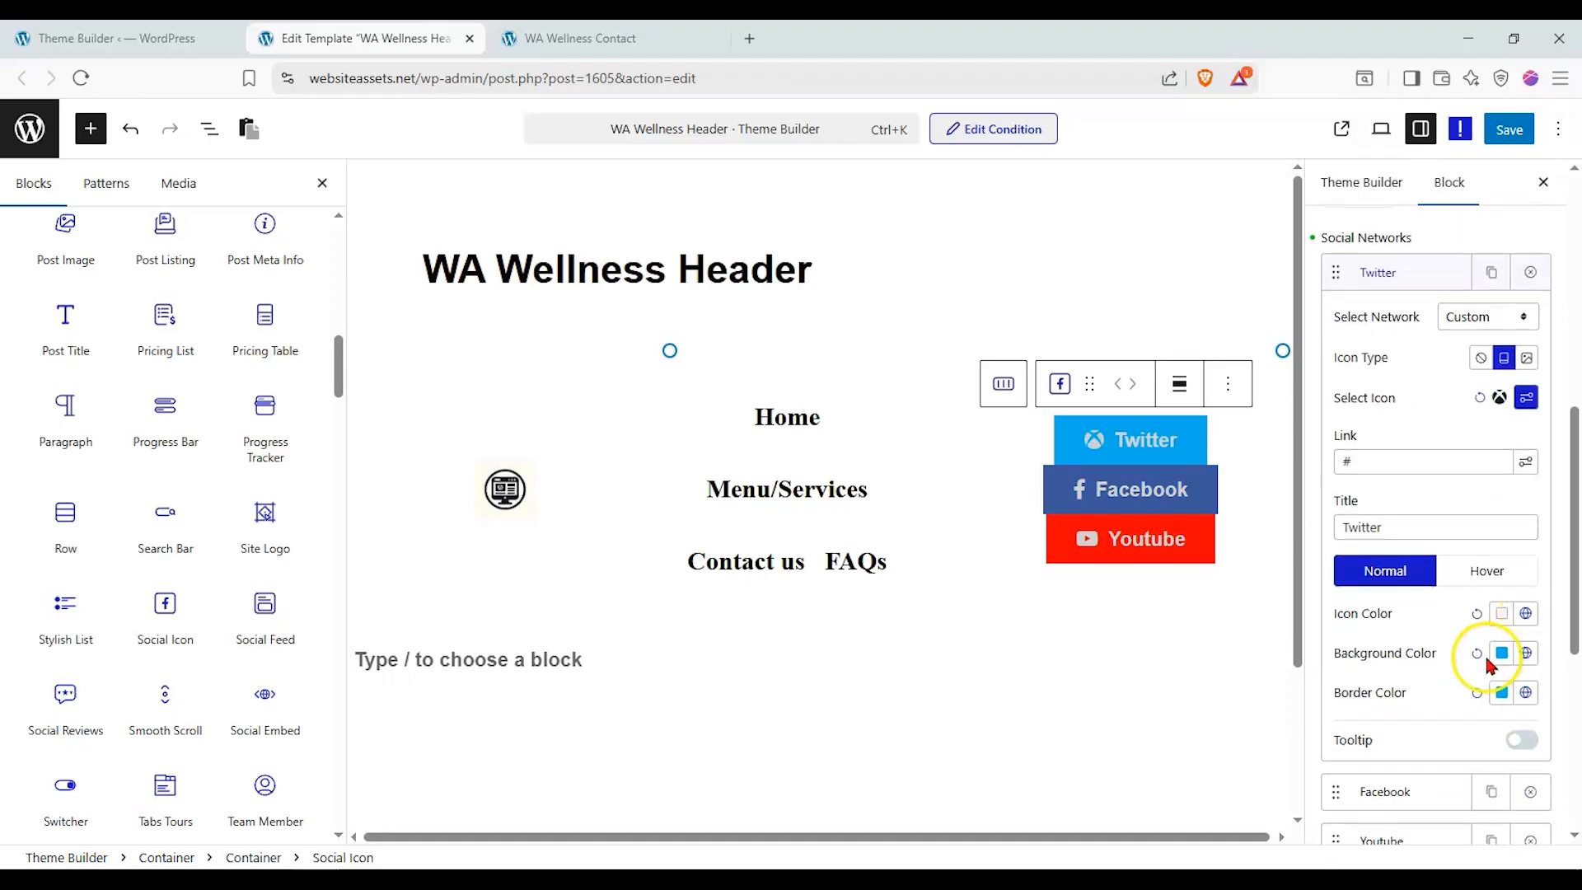
left_click(1525, 653)
left_click(1333, 506)
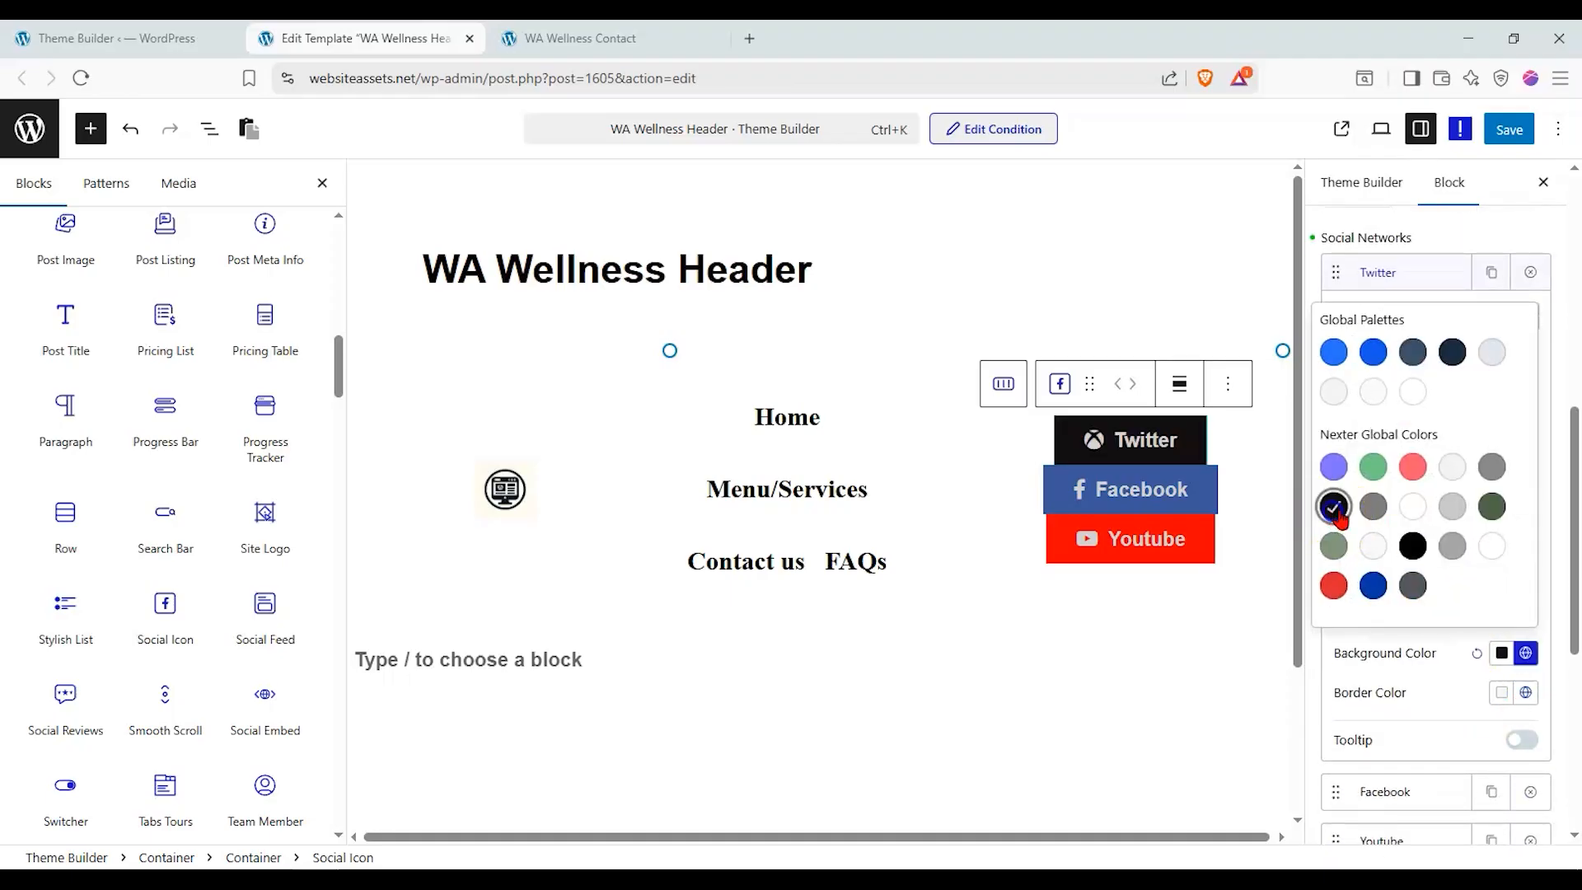
Set the Twitter entry's normal border color to the near-black Nexter global swatch and its title to "X"
left_click(1525, 692)
left_click(1333, 545)
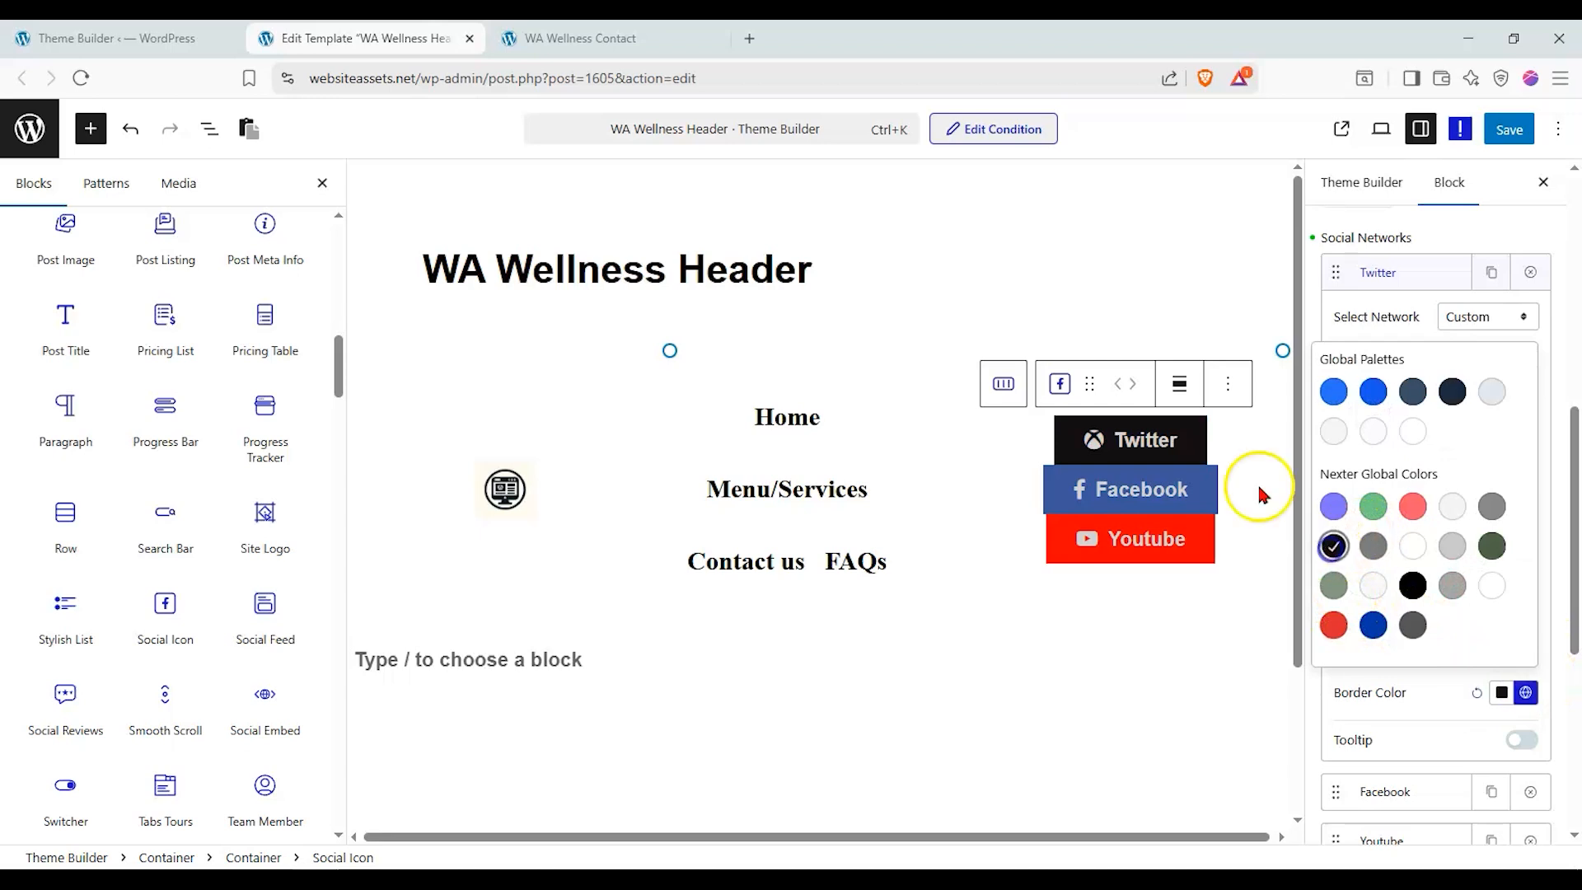
left_click(1425, 706)
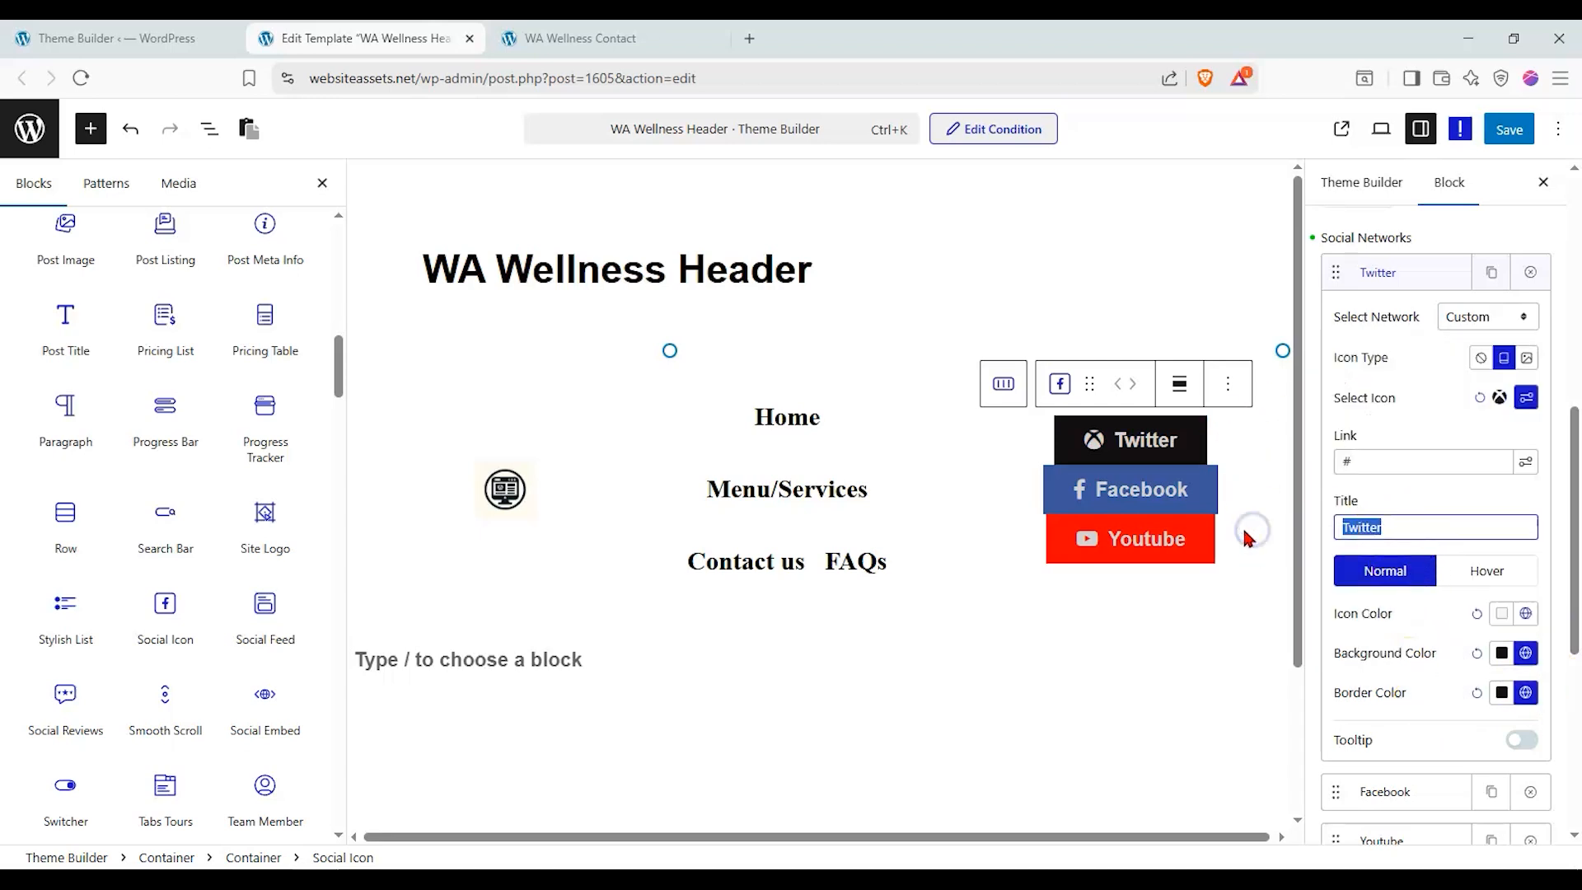
type("X")
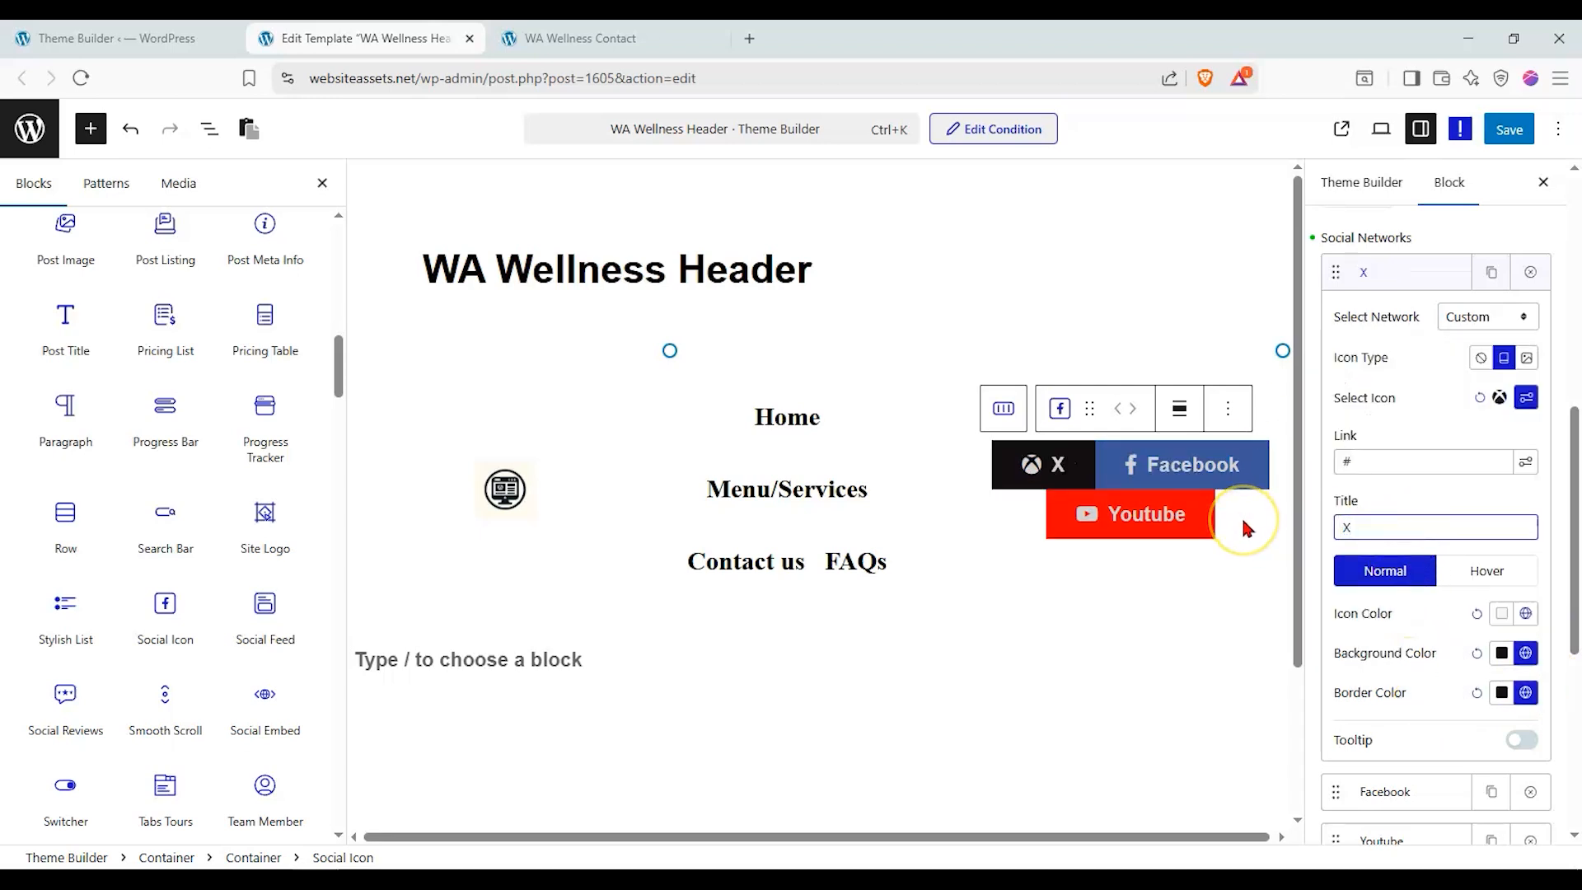
Apply the round-icon Style 13 to the Social Icon block and save the header template
scroll(1351, 495, "up", 6)
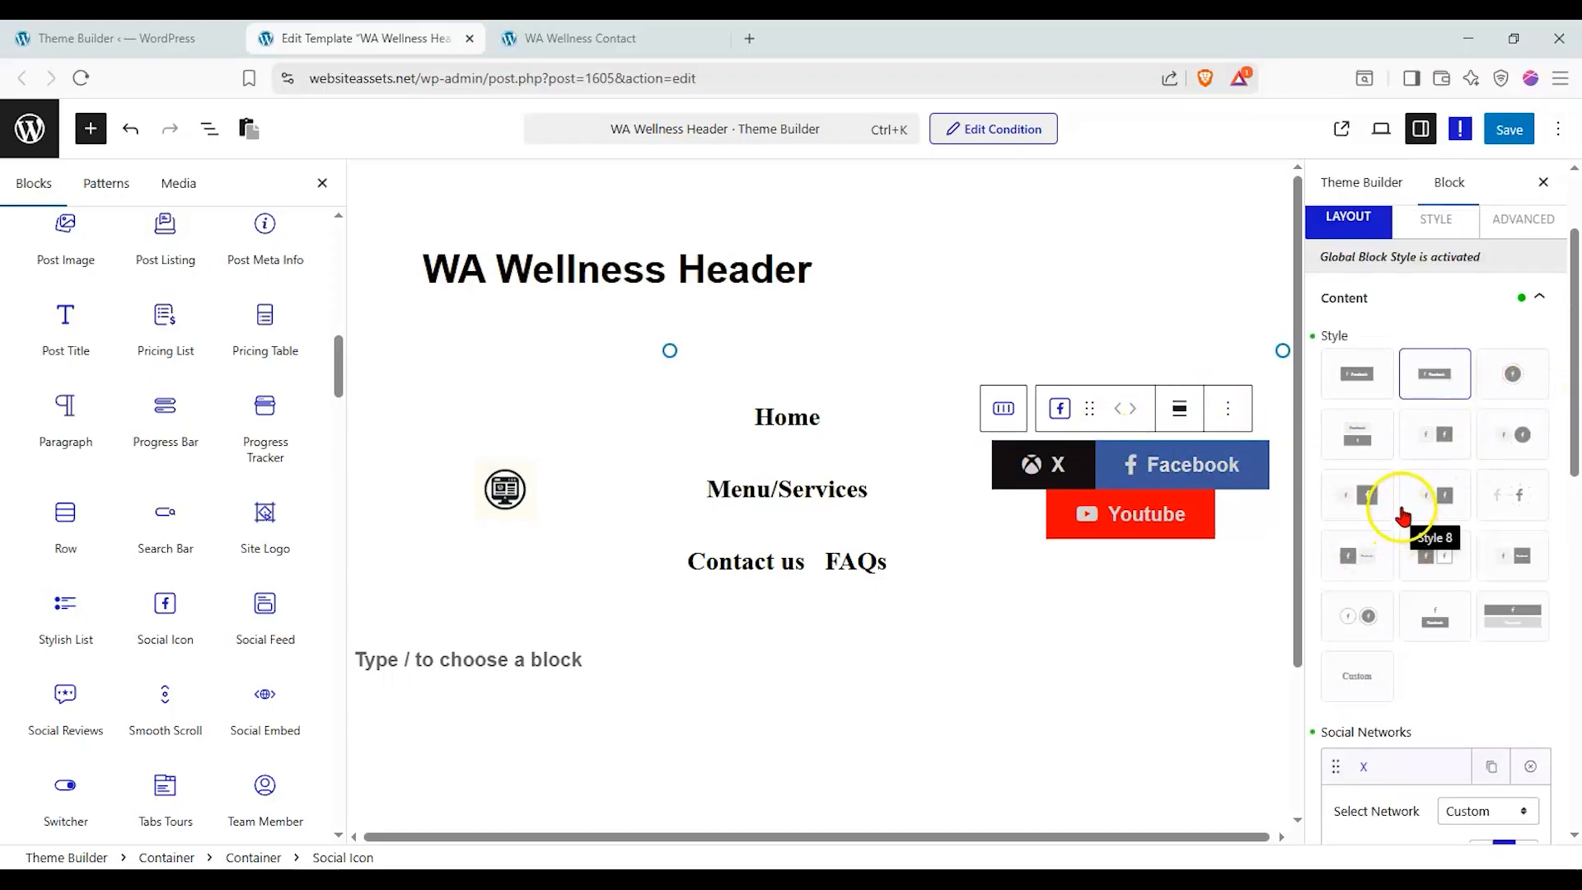
left_click(1519, 391)
left_click(1511, 431)
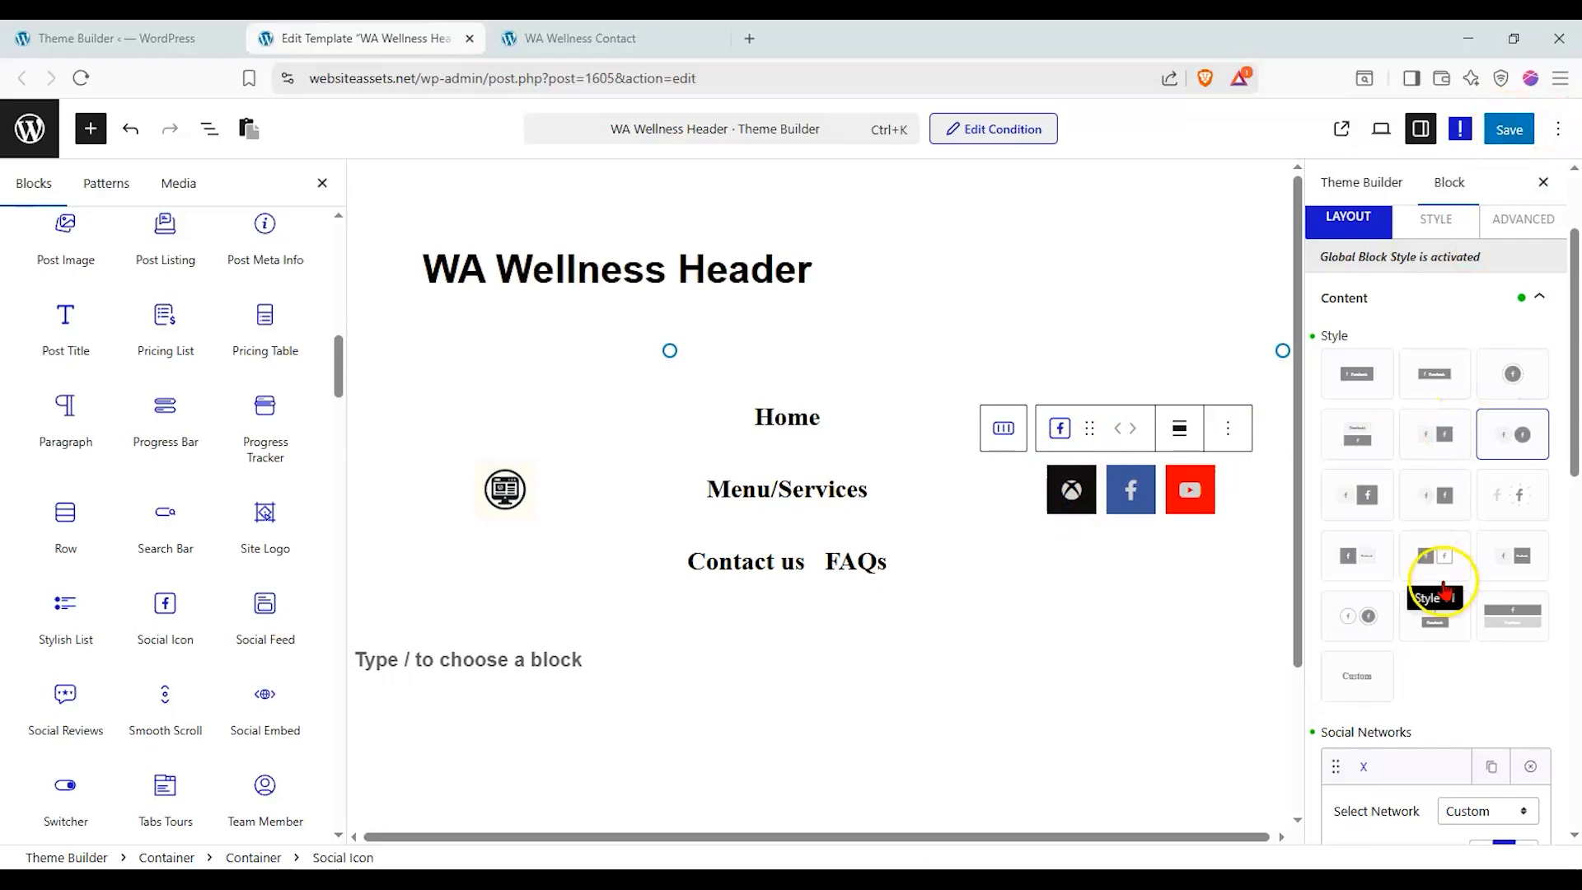
left_click(1389, 595)
left_click(1435, 555)
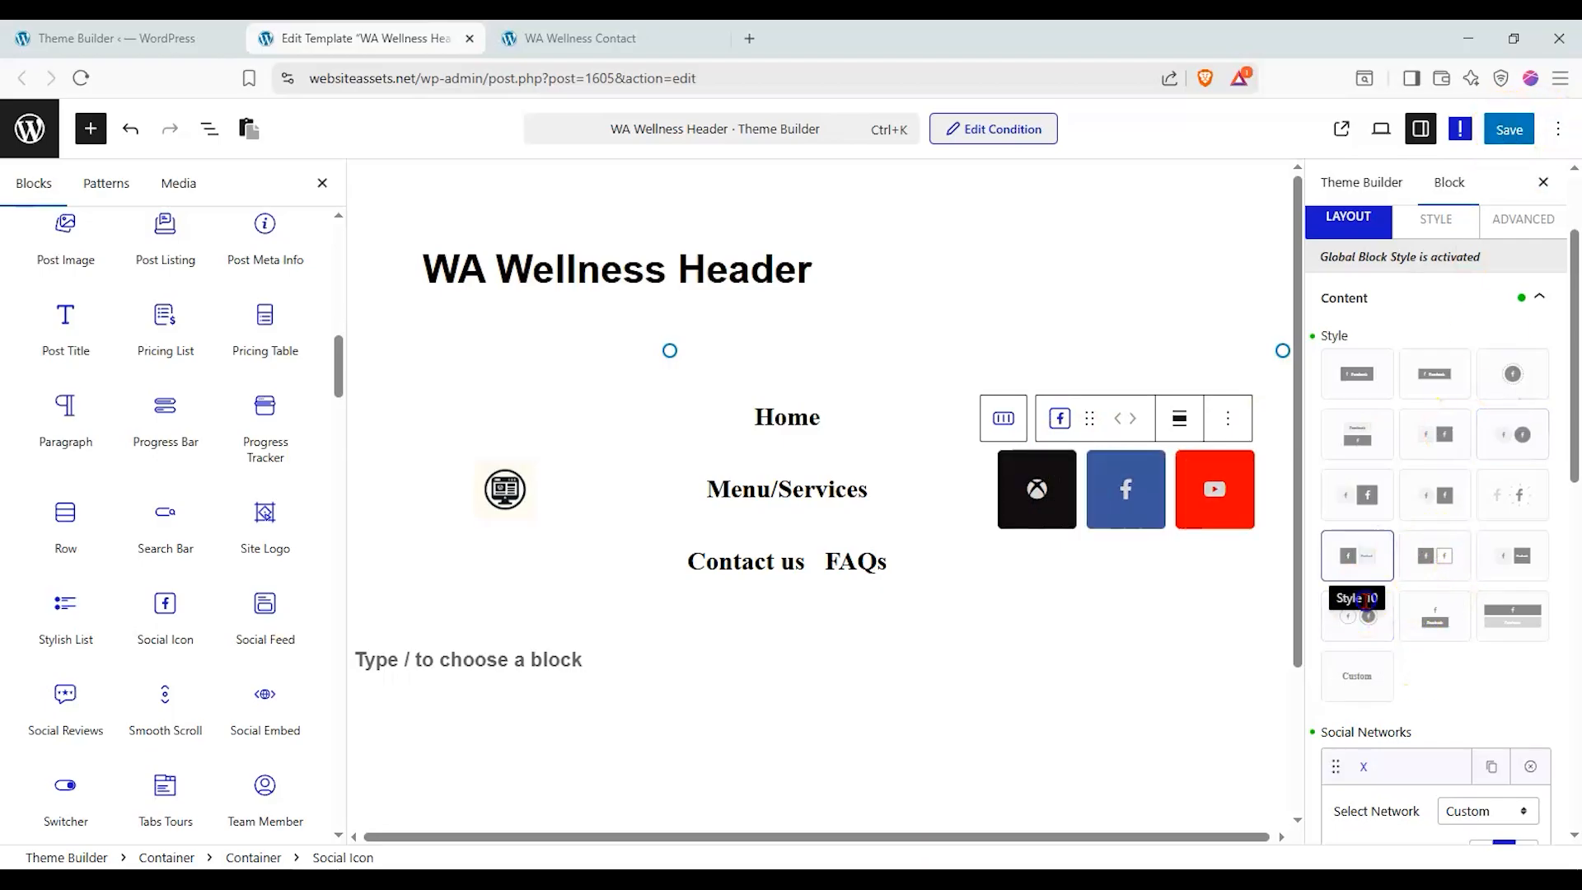
left_click(1355, 558)
left_click(1509, 129)
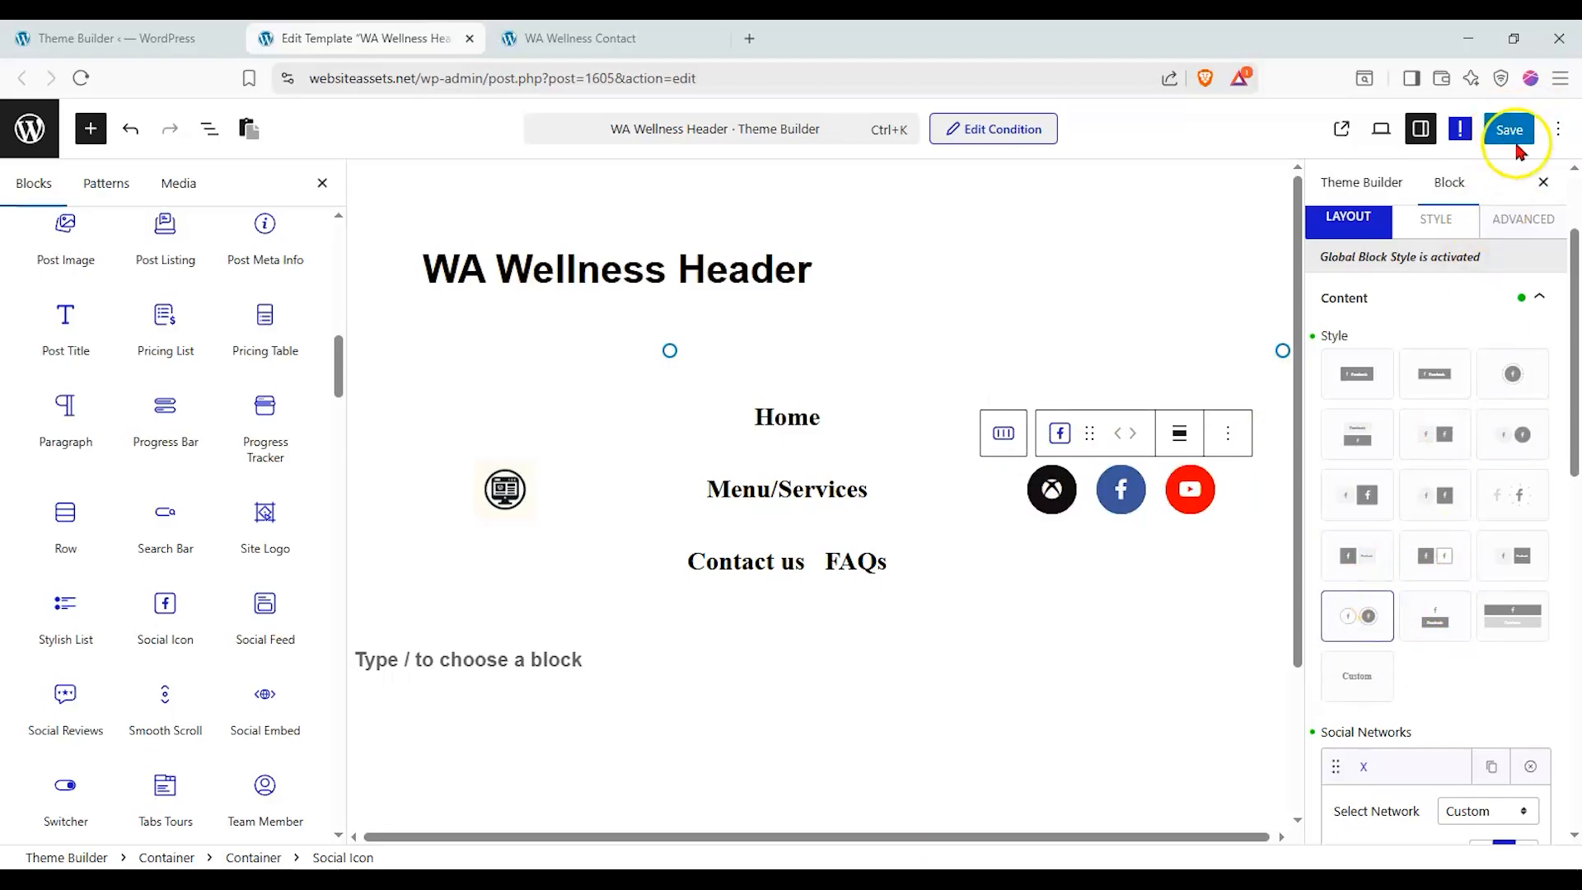
Check the header's logo, menu and round social icons on the live home page
left_click(655, 38)
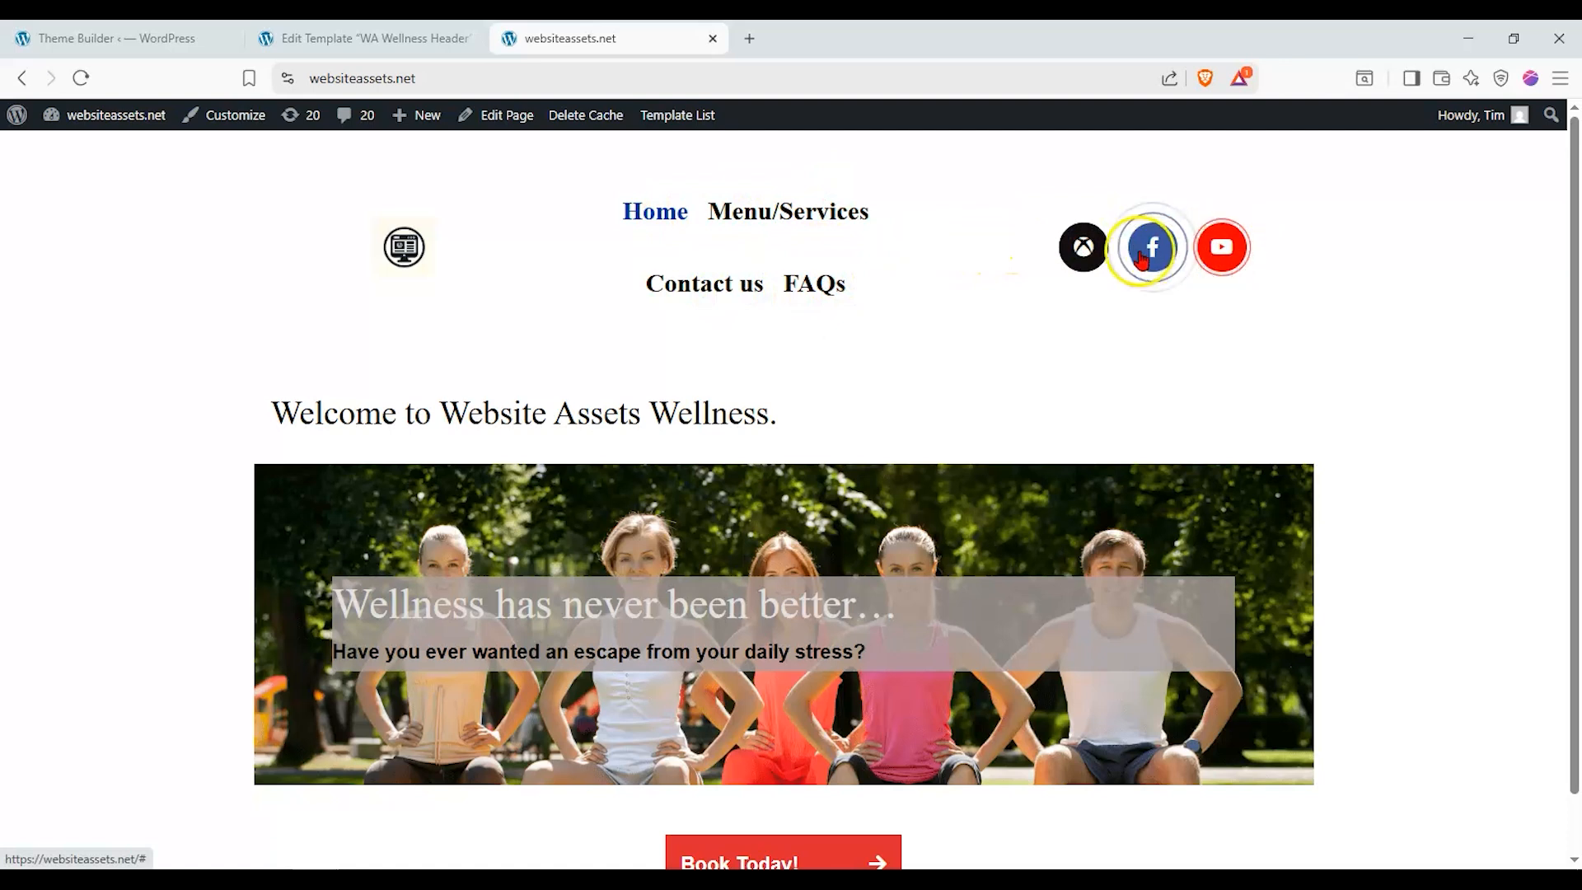
scroll(231, 362, "down", 1)
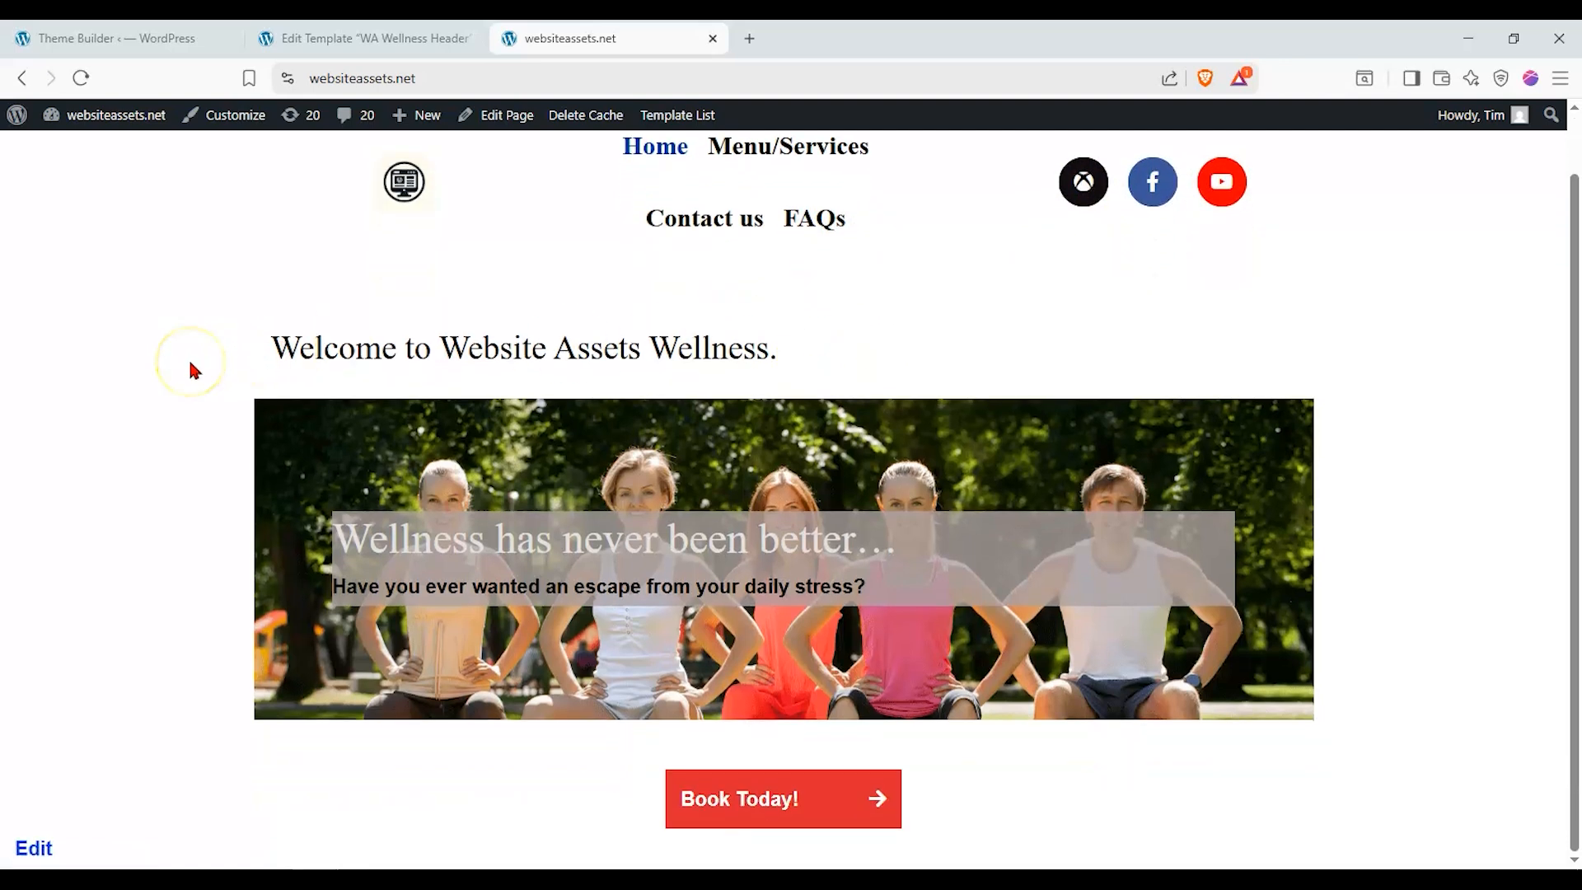
scroll(189, 363, "up", 1)
scroll(206, 333, "down", 1)
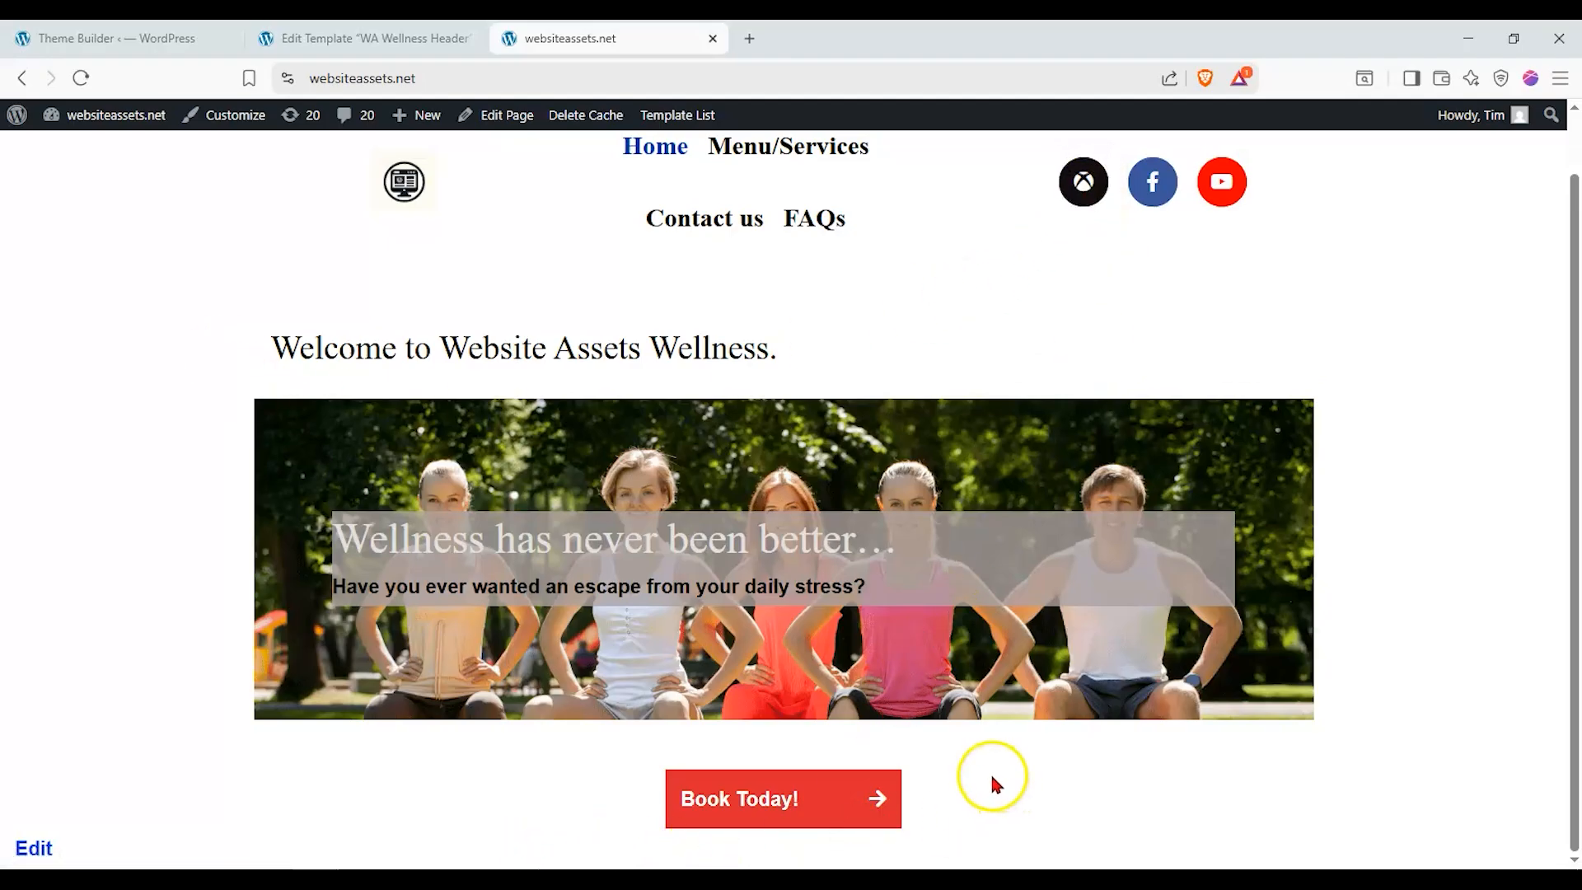
Close the WA Wellness Header editor and return to the Theme Builder template list
left_click(401, 33)
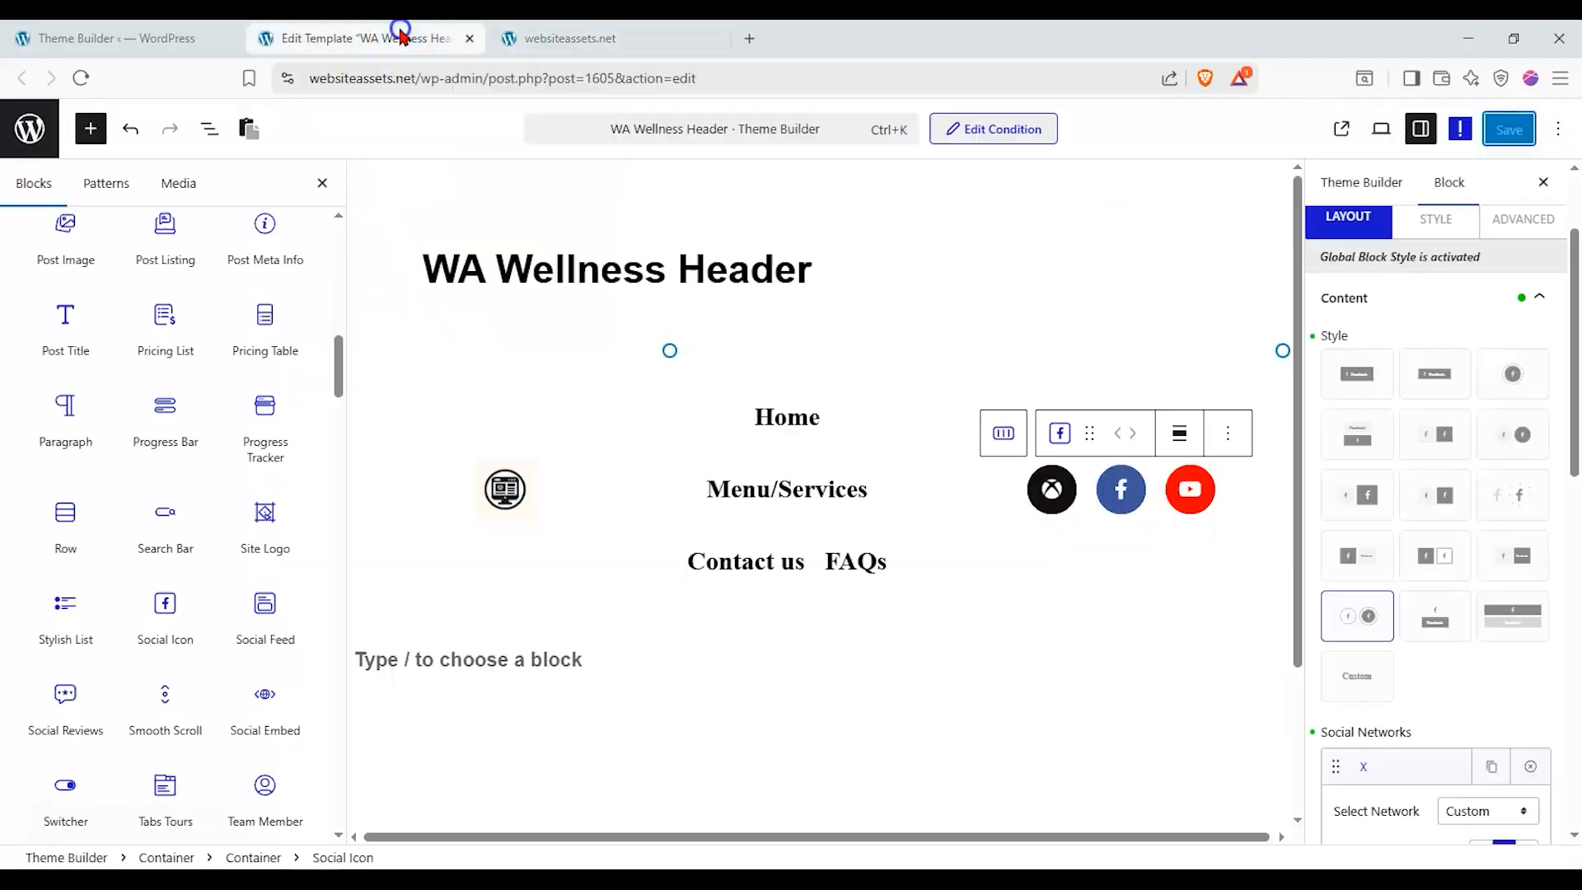
left_click(30, 130)
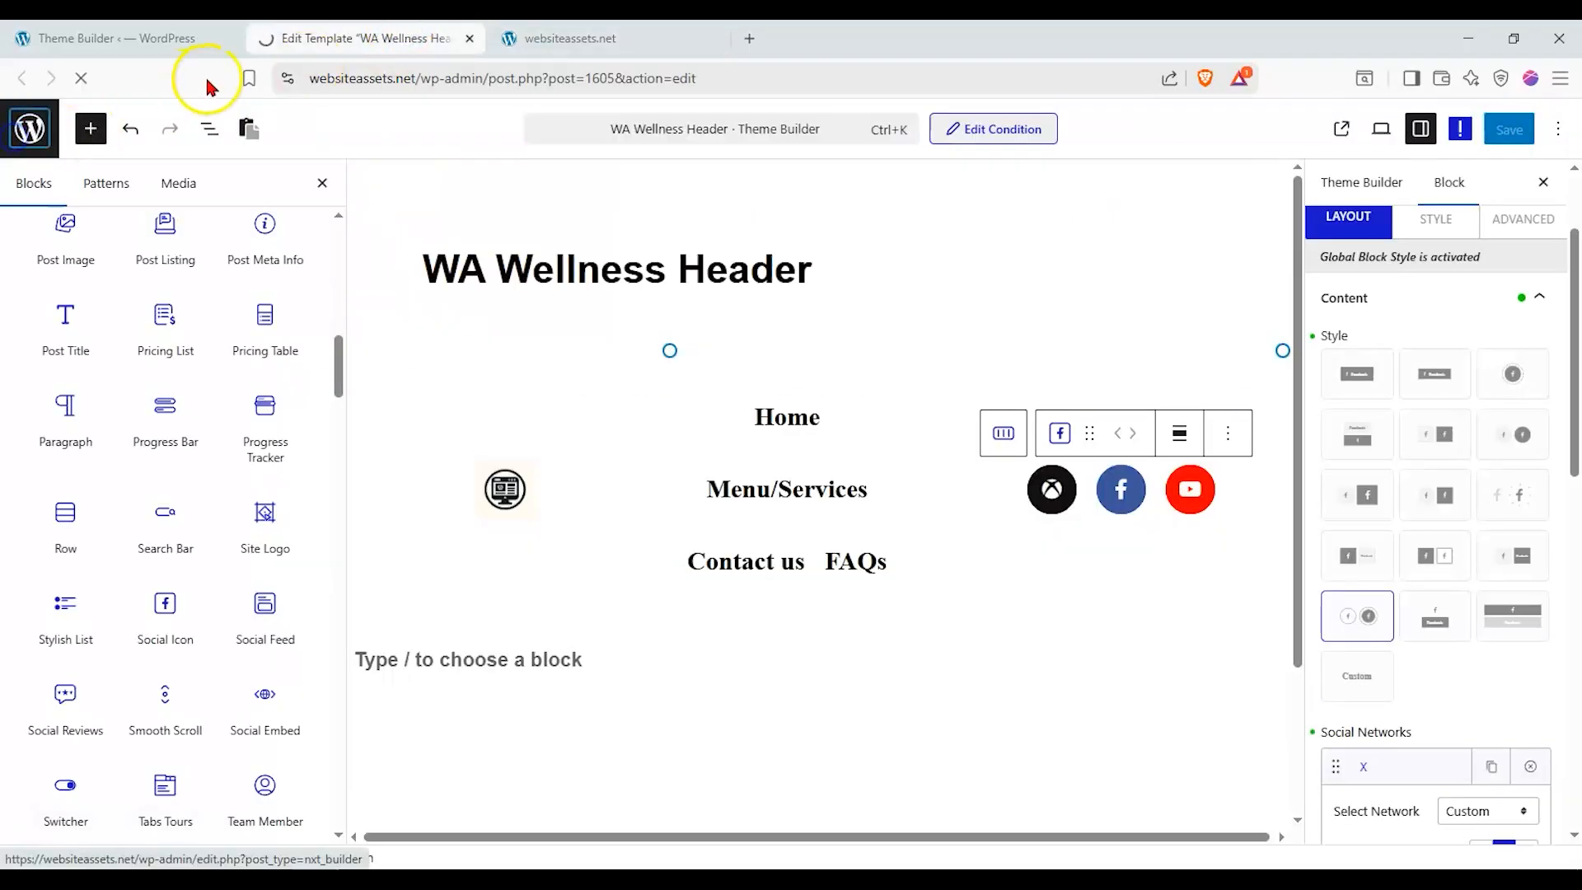
left_click(469, 38)
left_click(122, 39)
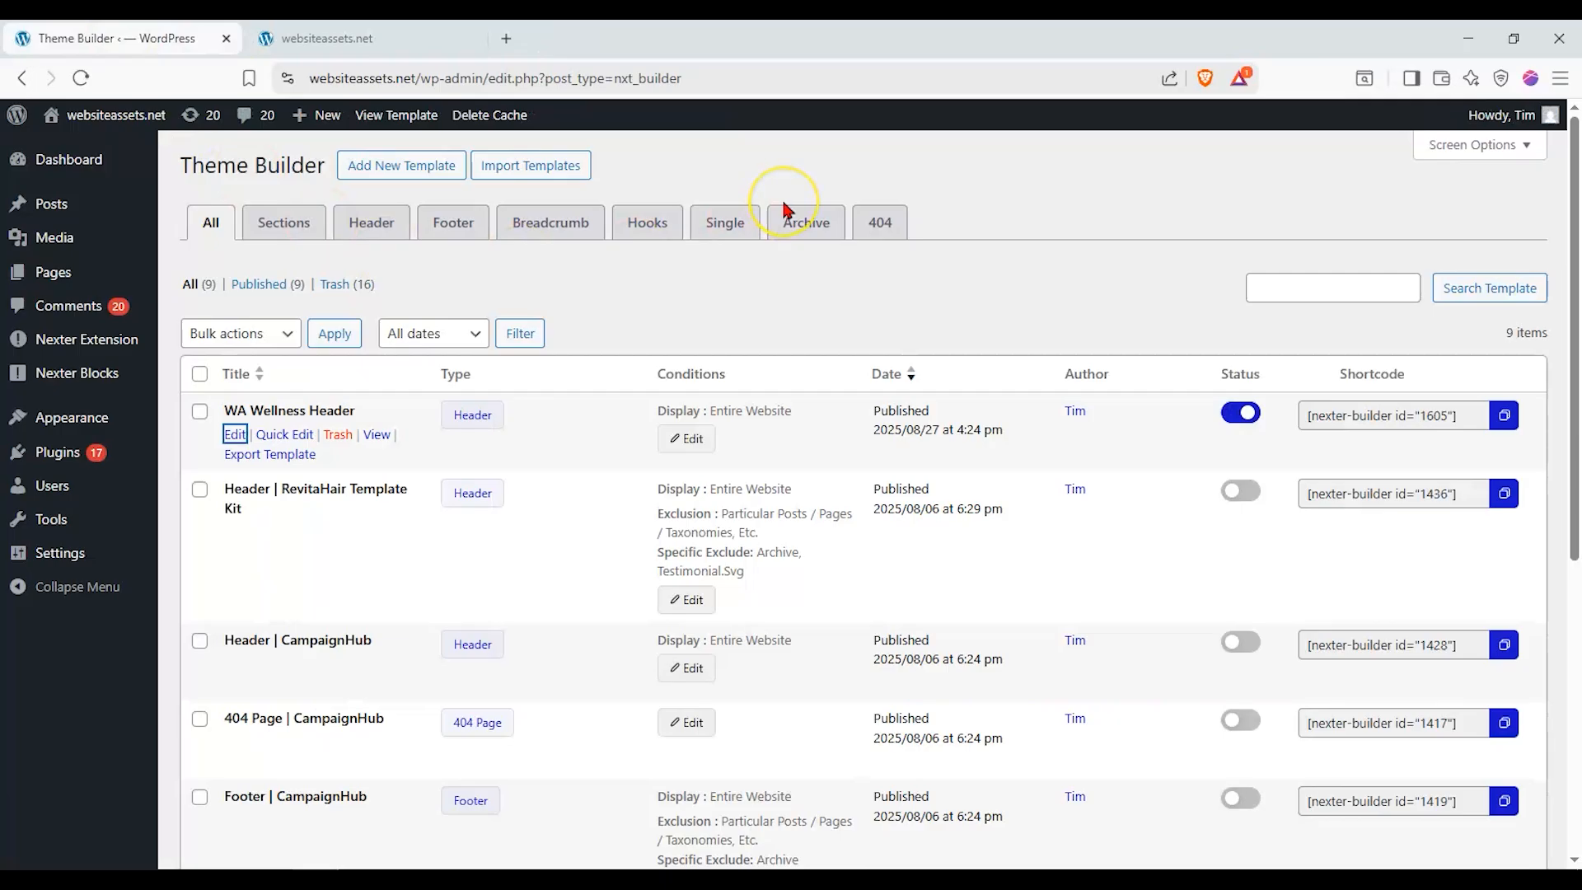
Start a new Footer template named "wa socials footer 1" and include it in Entire Website
left_click(678, 193)
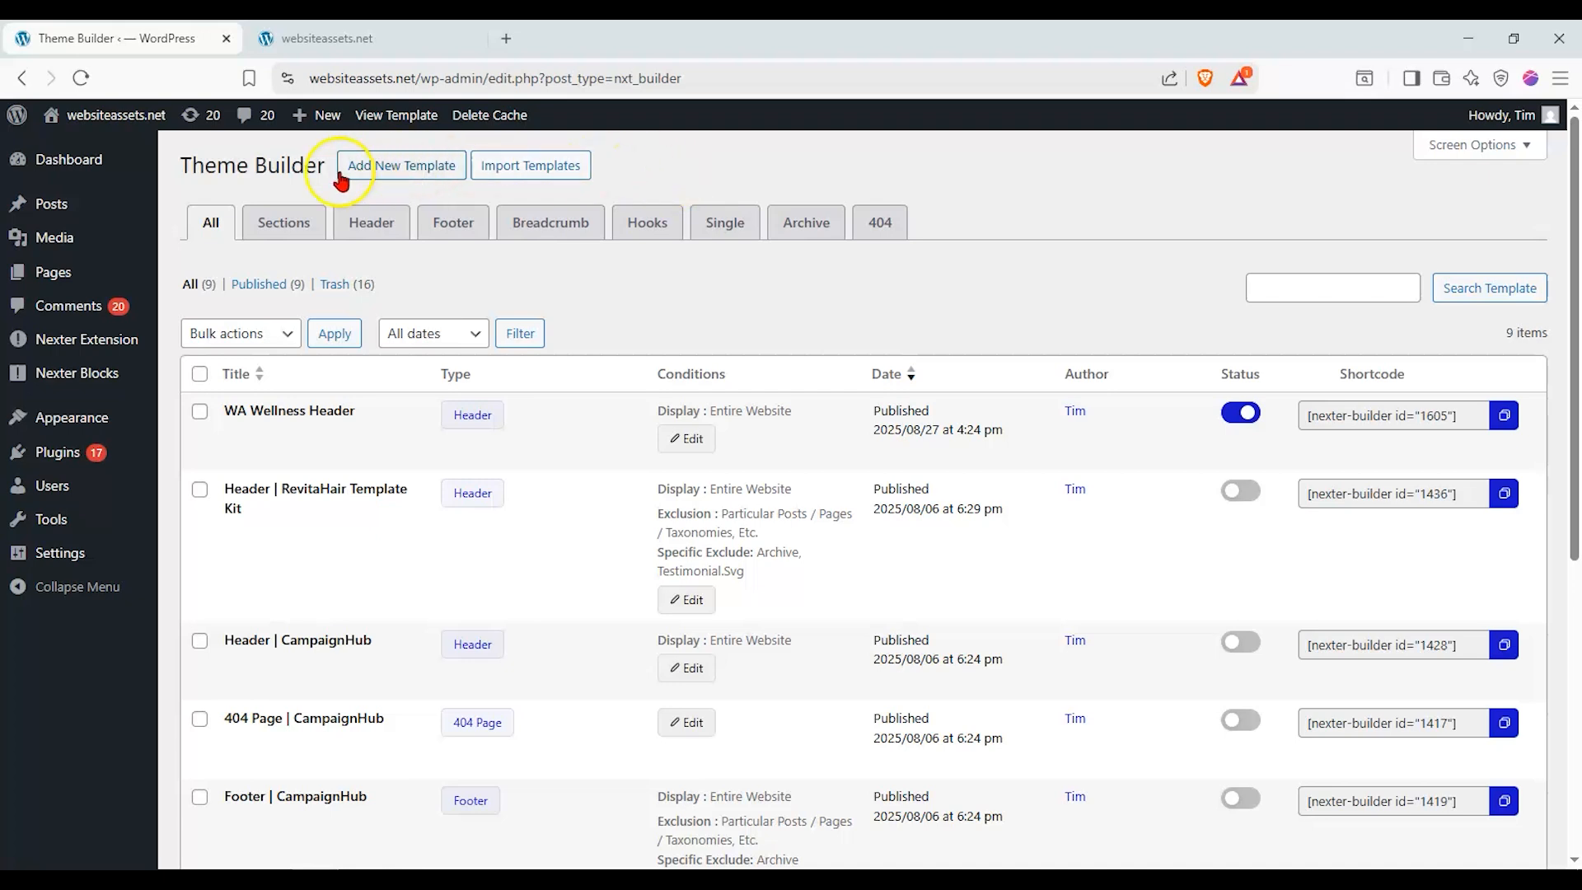
left_click(373, 184)
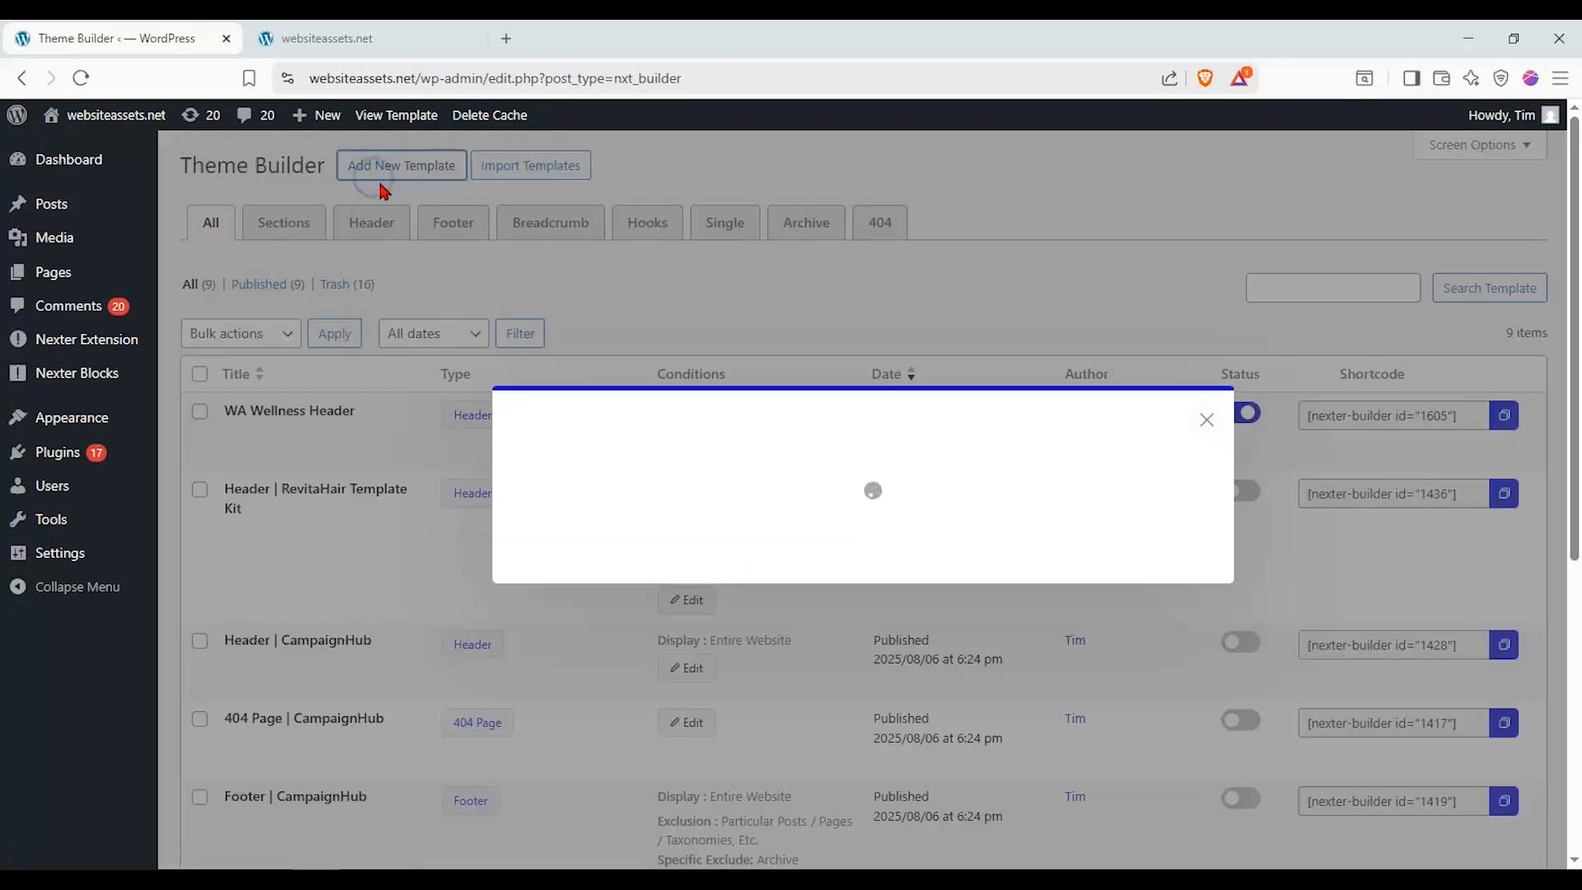
left_click(606, 471)
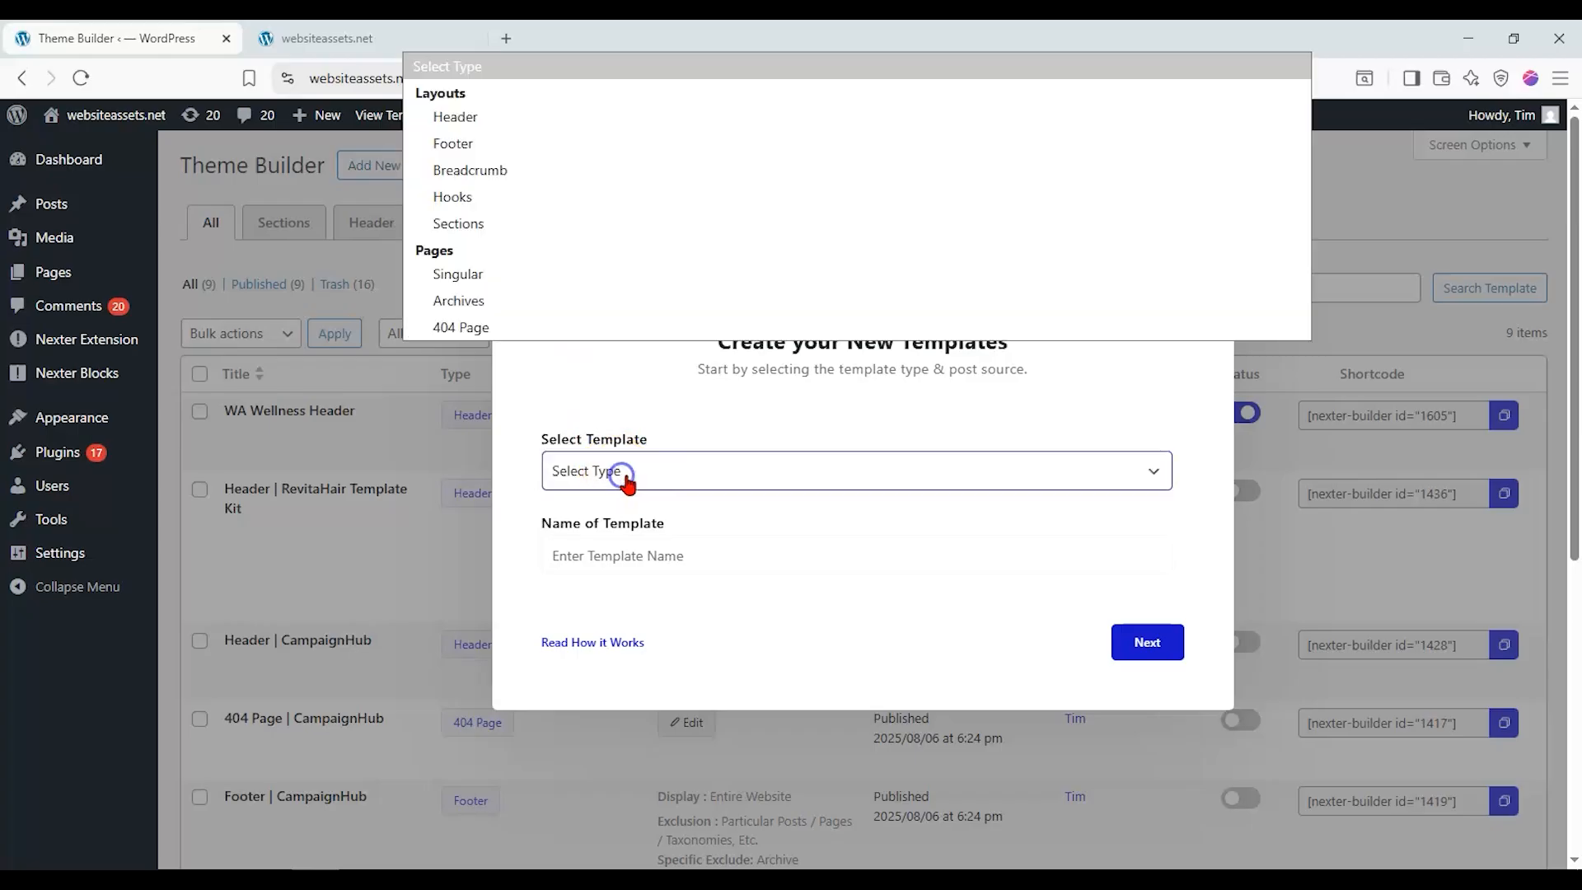
left_click(454, 144)
left_click(662, 537)
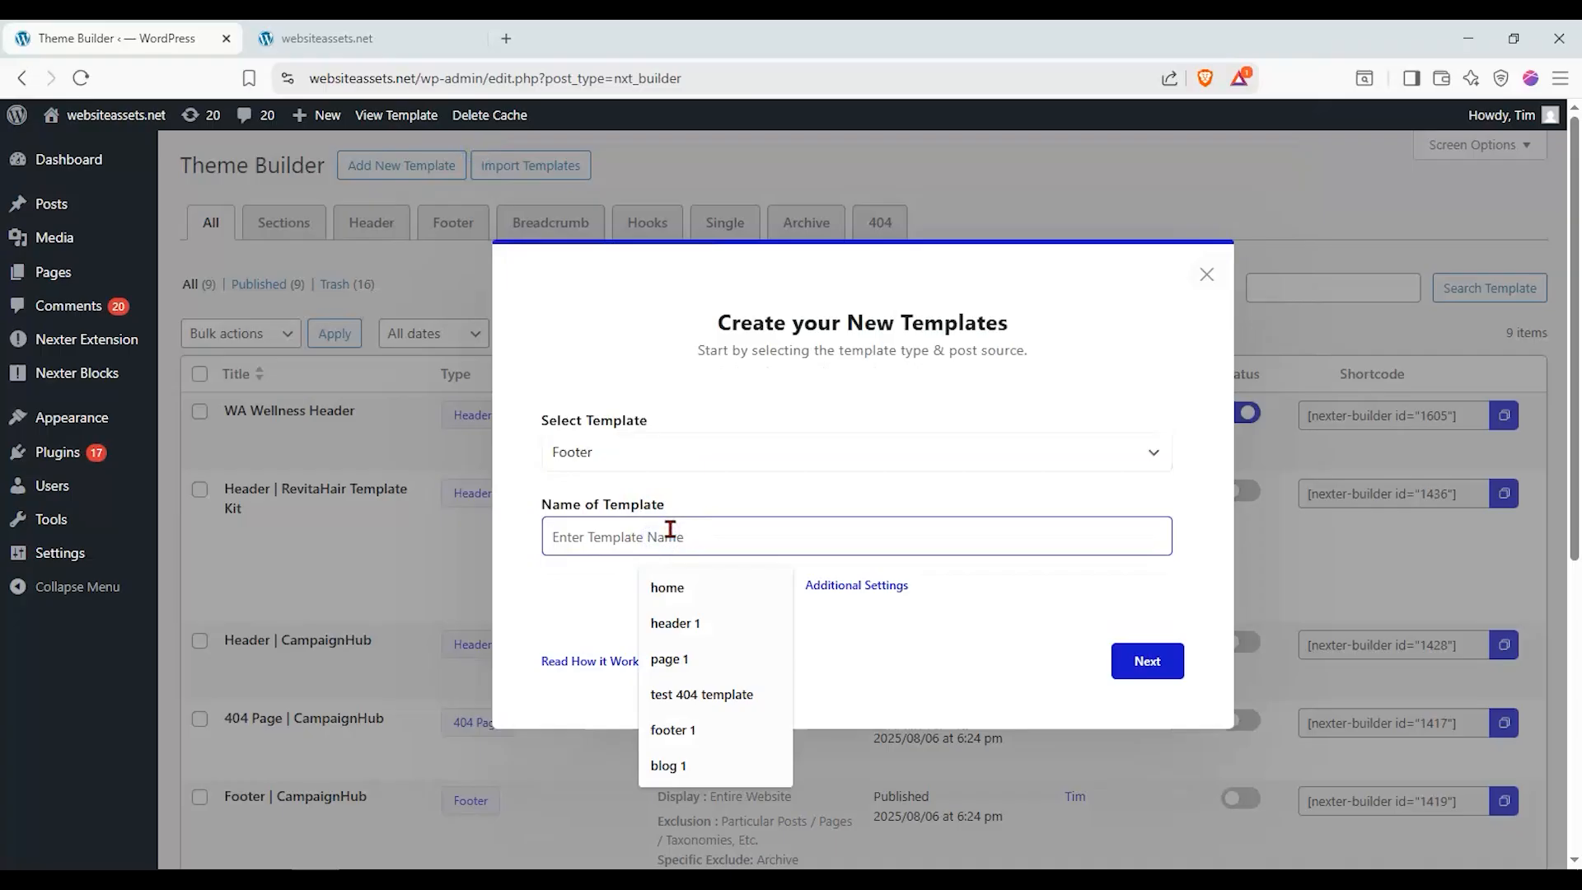
type("wa socials footer 1")
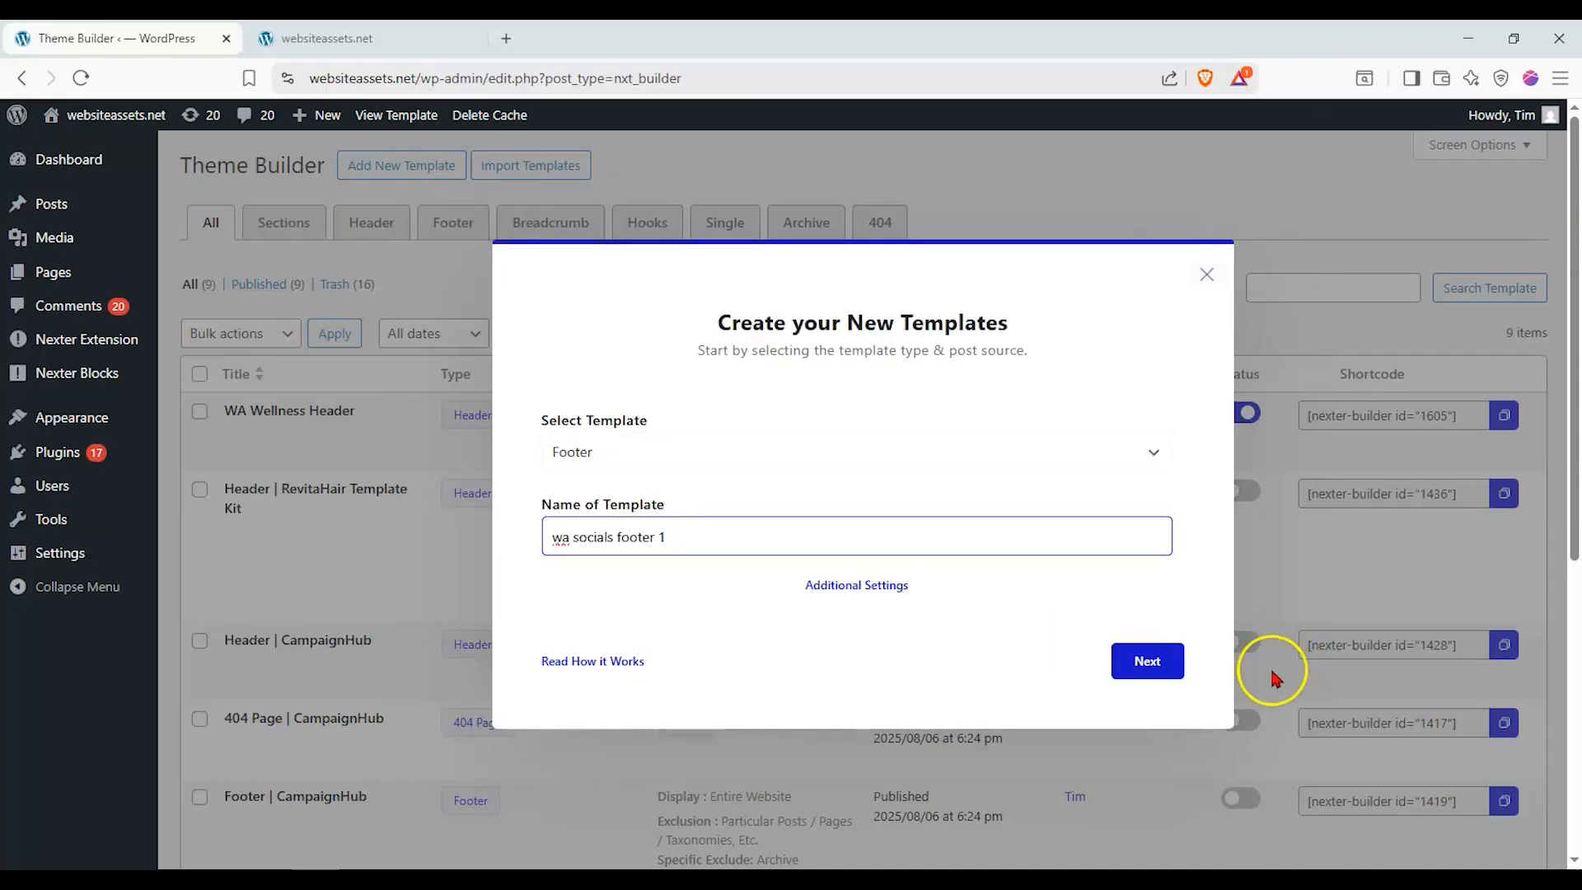
left_click(1133, 663)
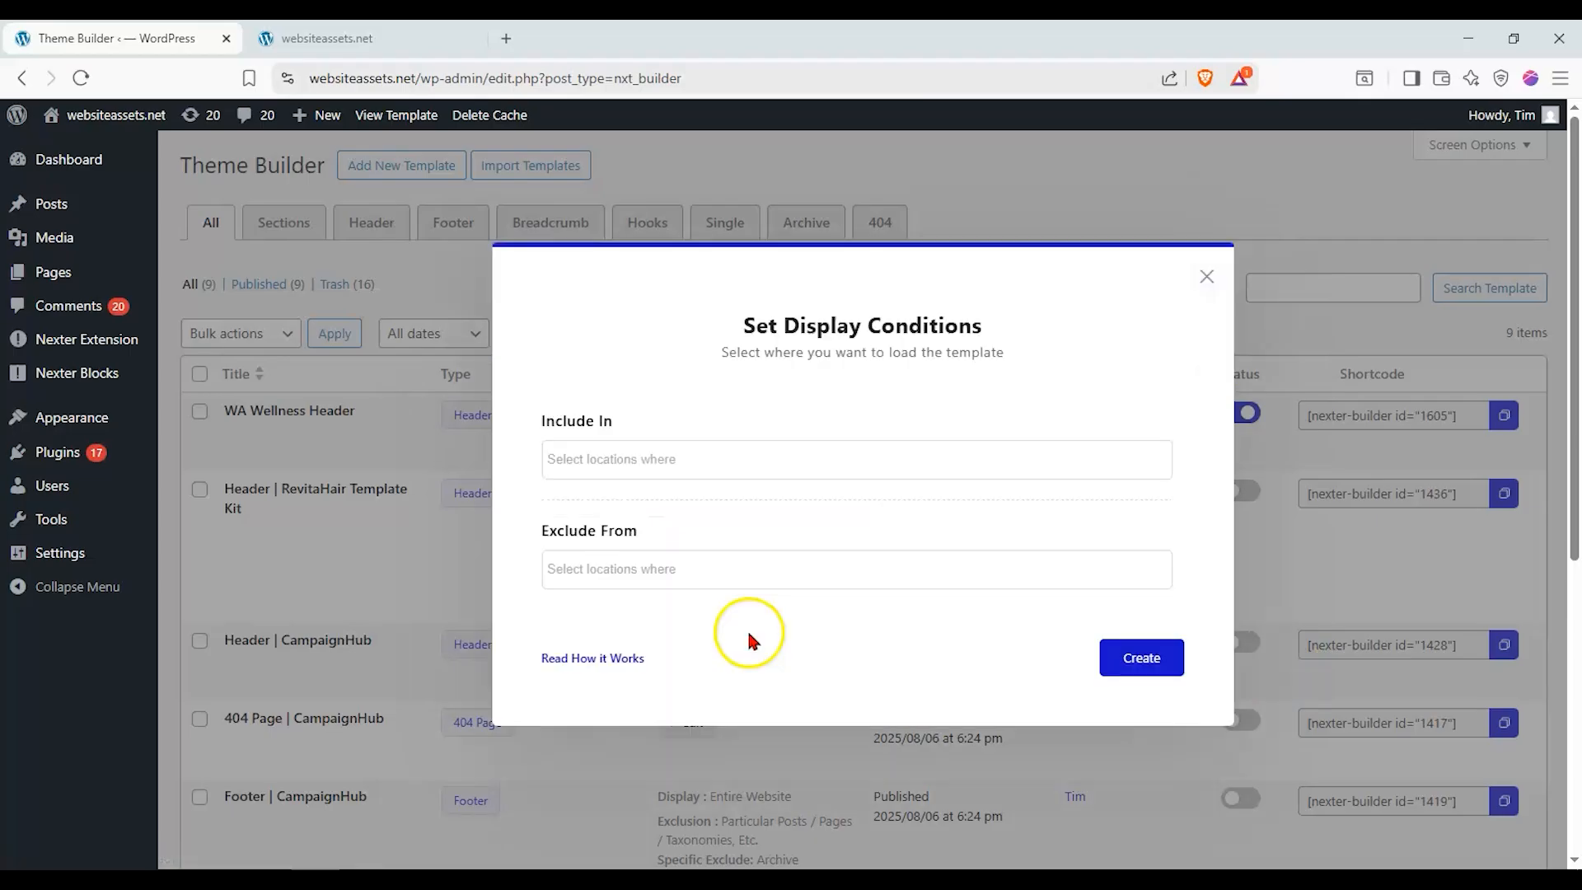
left_click(762, 462)
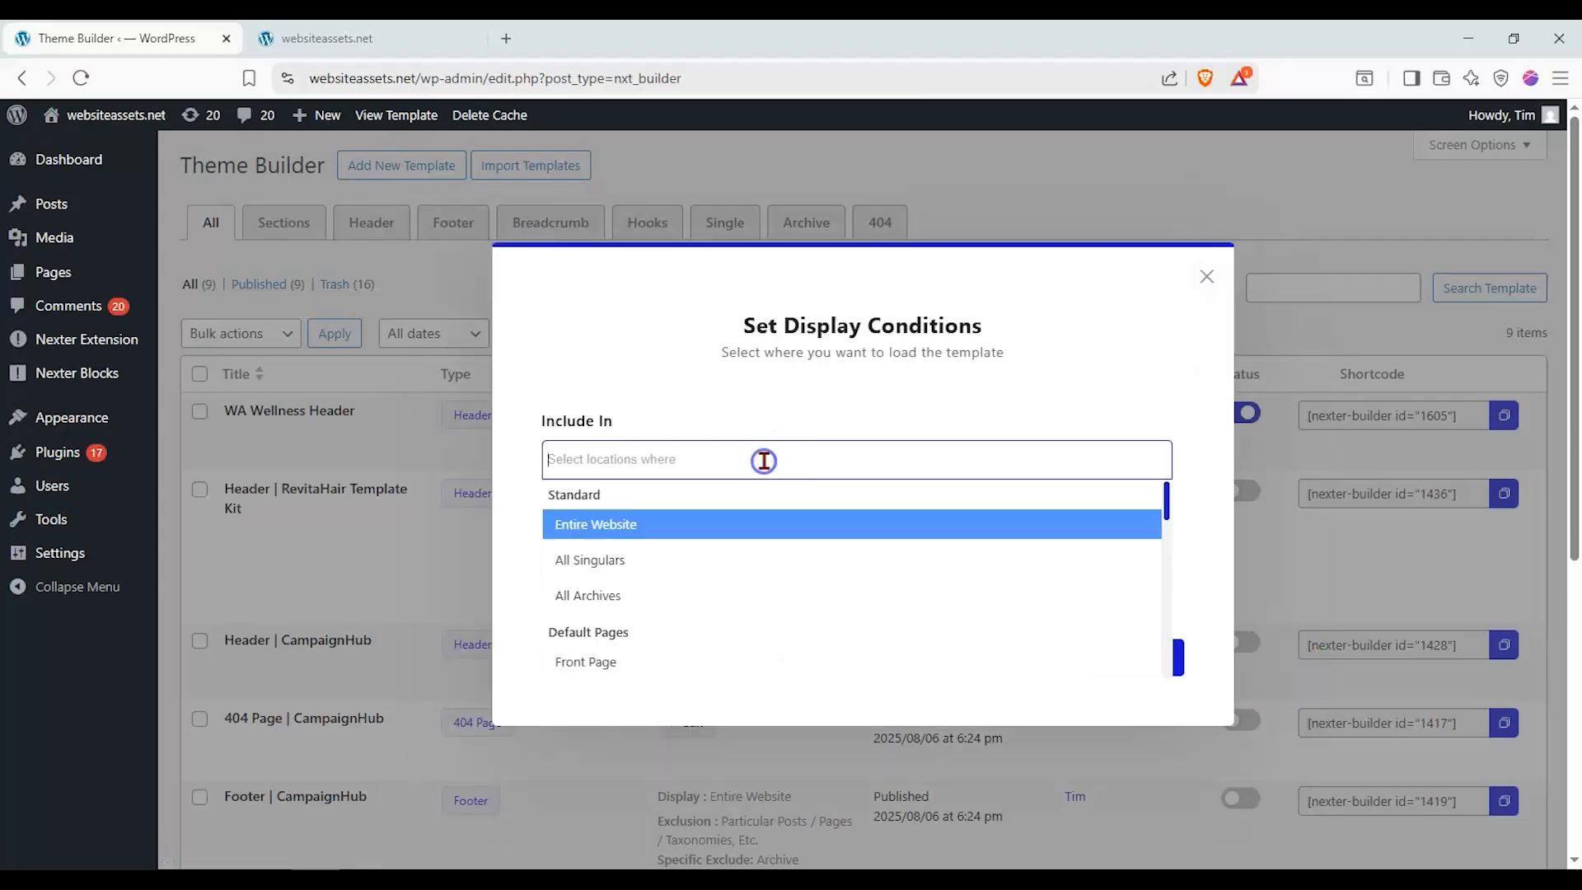
left_click(712, 537)
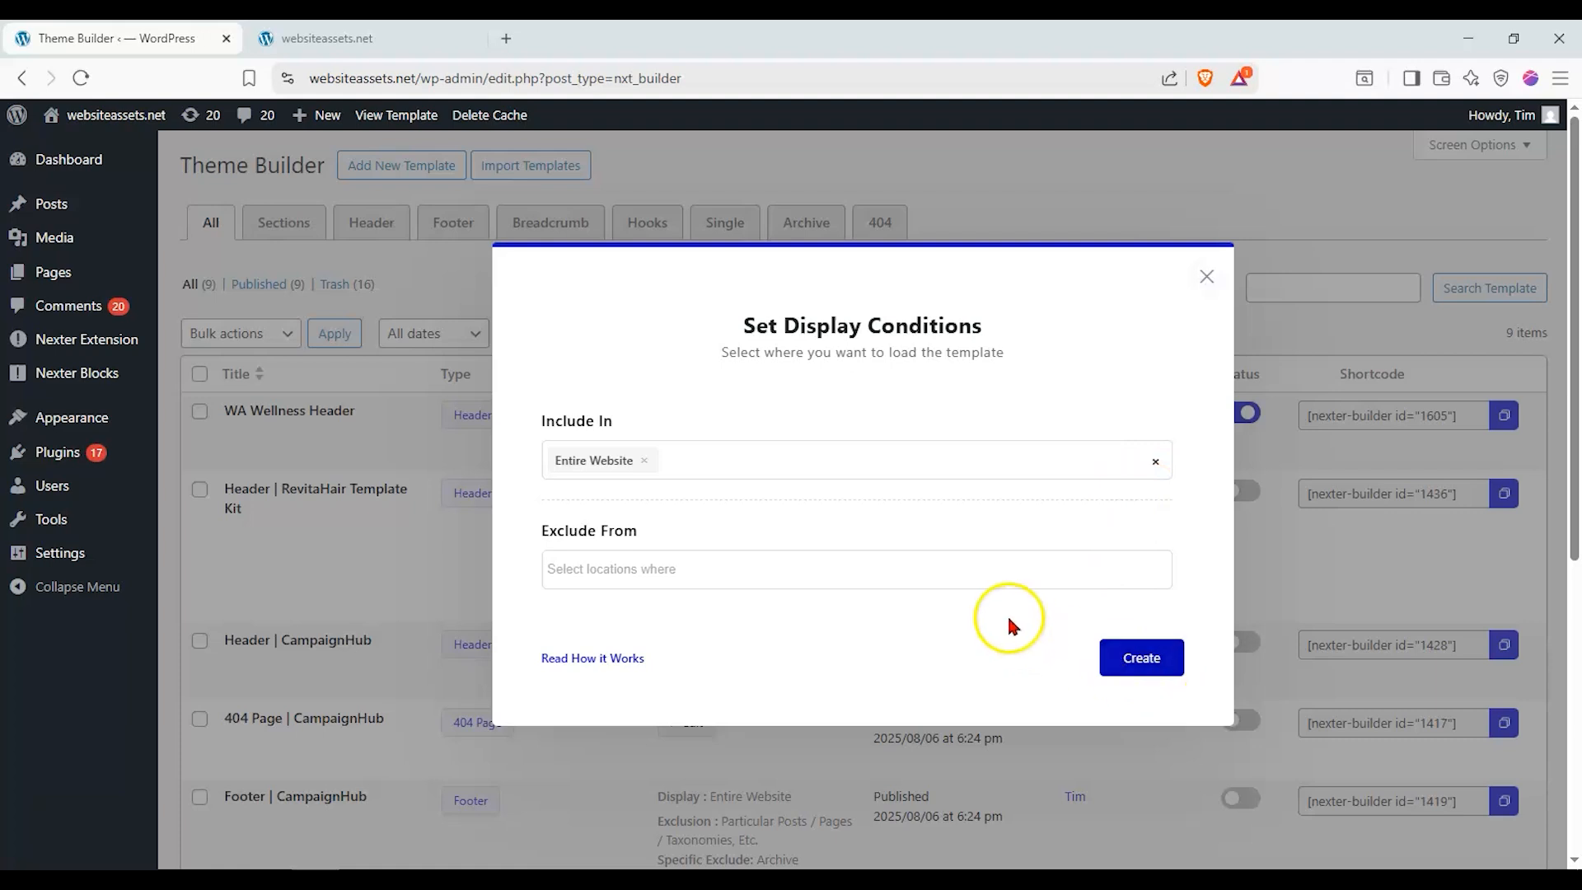
left_click(1014, 568)
type("contact")
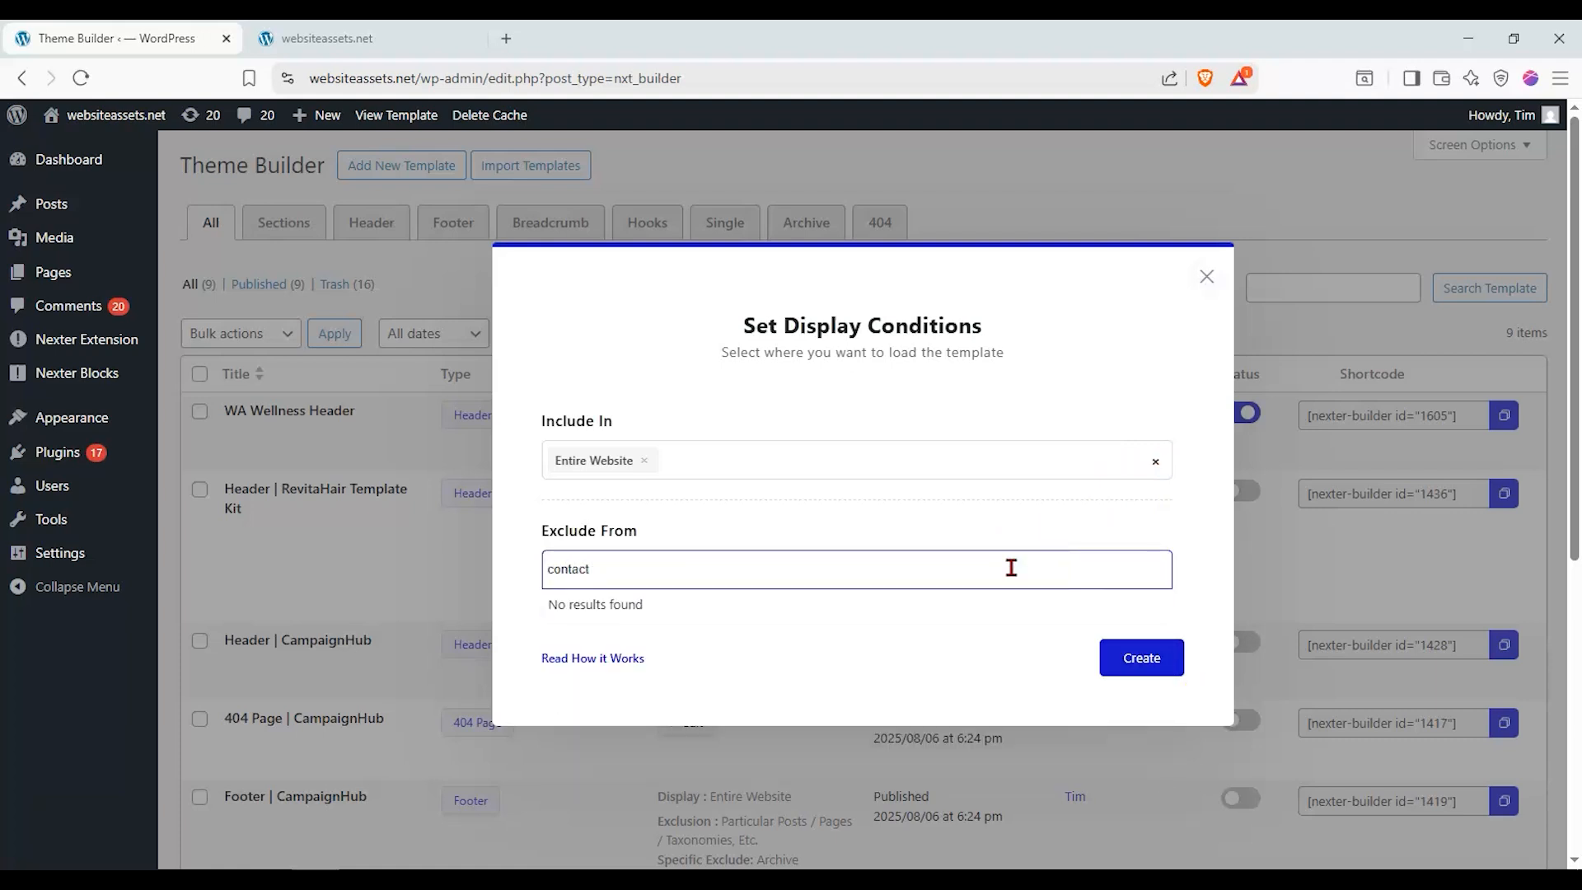
left_click_drag(590, 566, 262, 593)
type("wa")
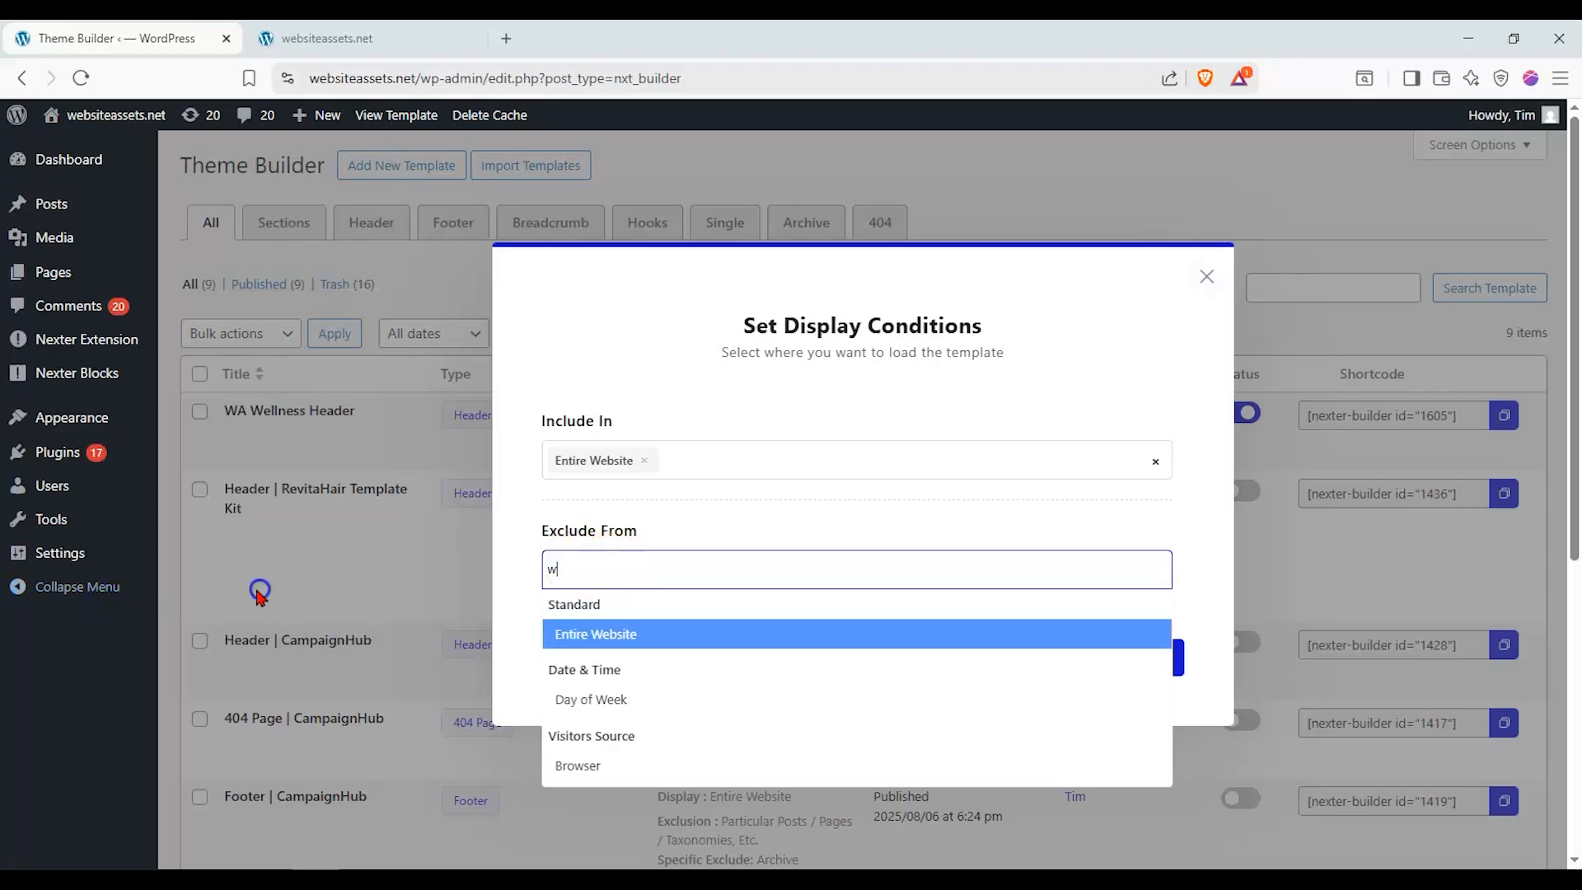
key("BackSpace")
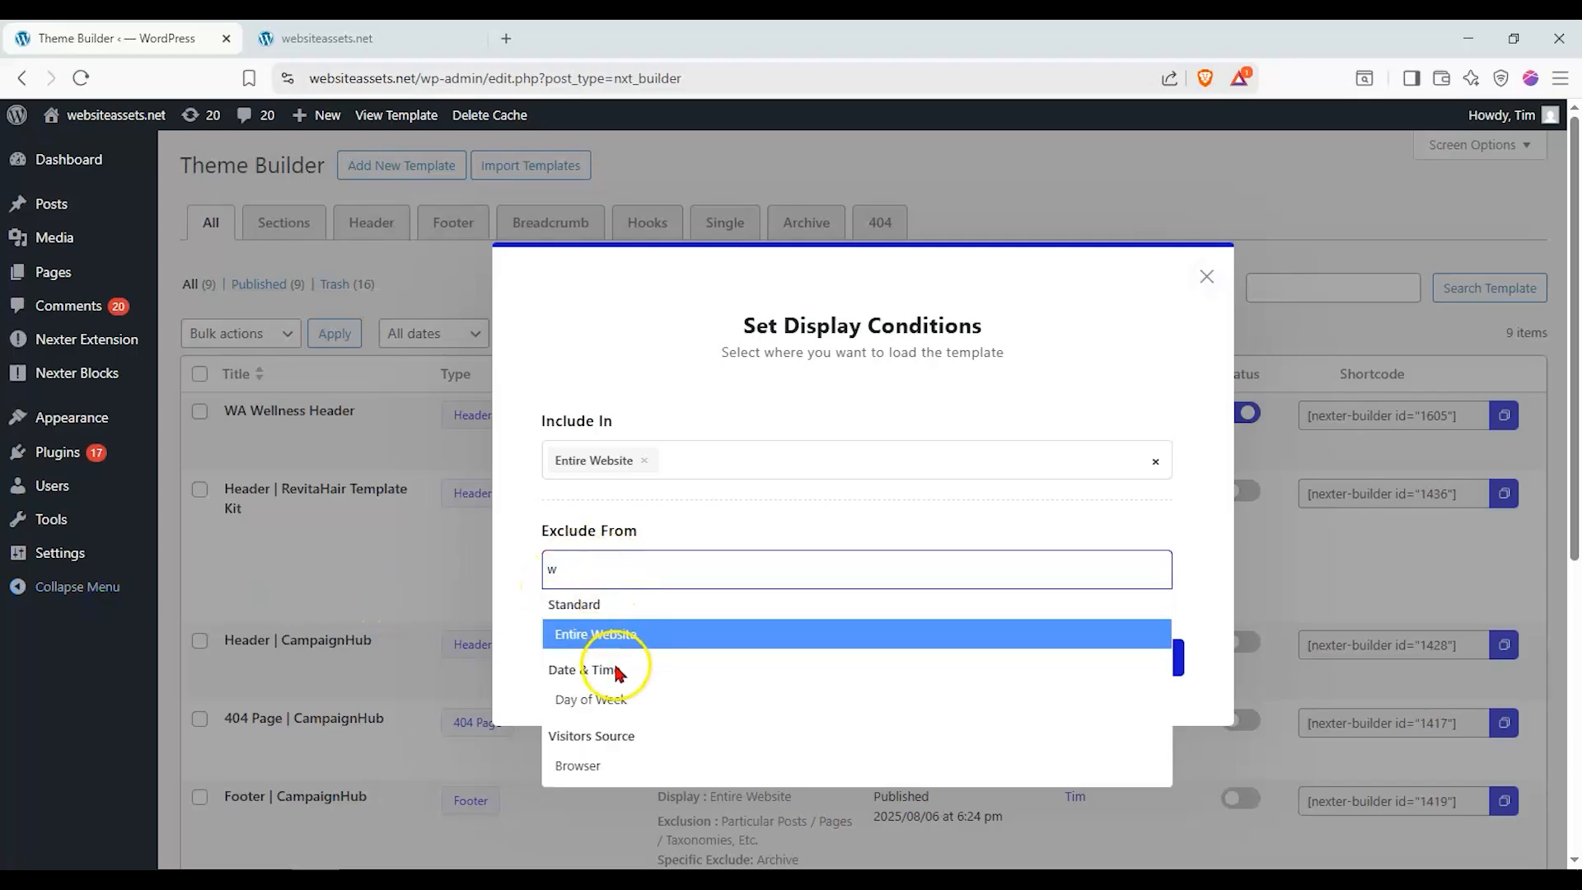
key("BackSpace")
Exclude the specific page WA Wellness Contact through Particular Posts / Pages / Taxonomies, and create the footer template
scroll(638, 671, "down", 3)
scroll(647, 676, "down", 10)
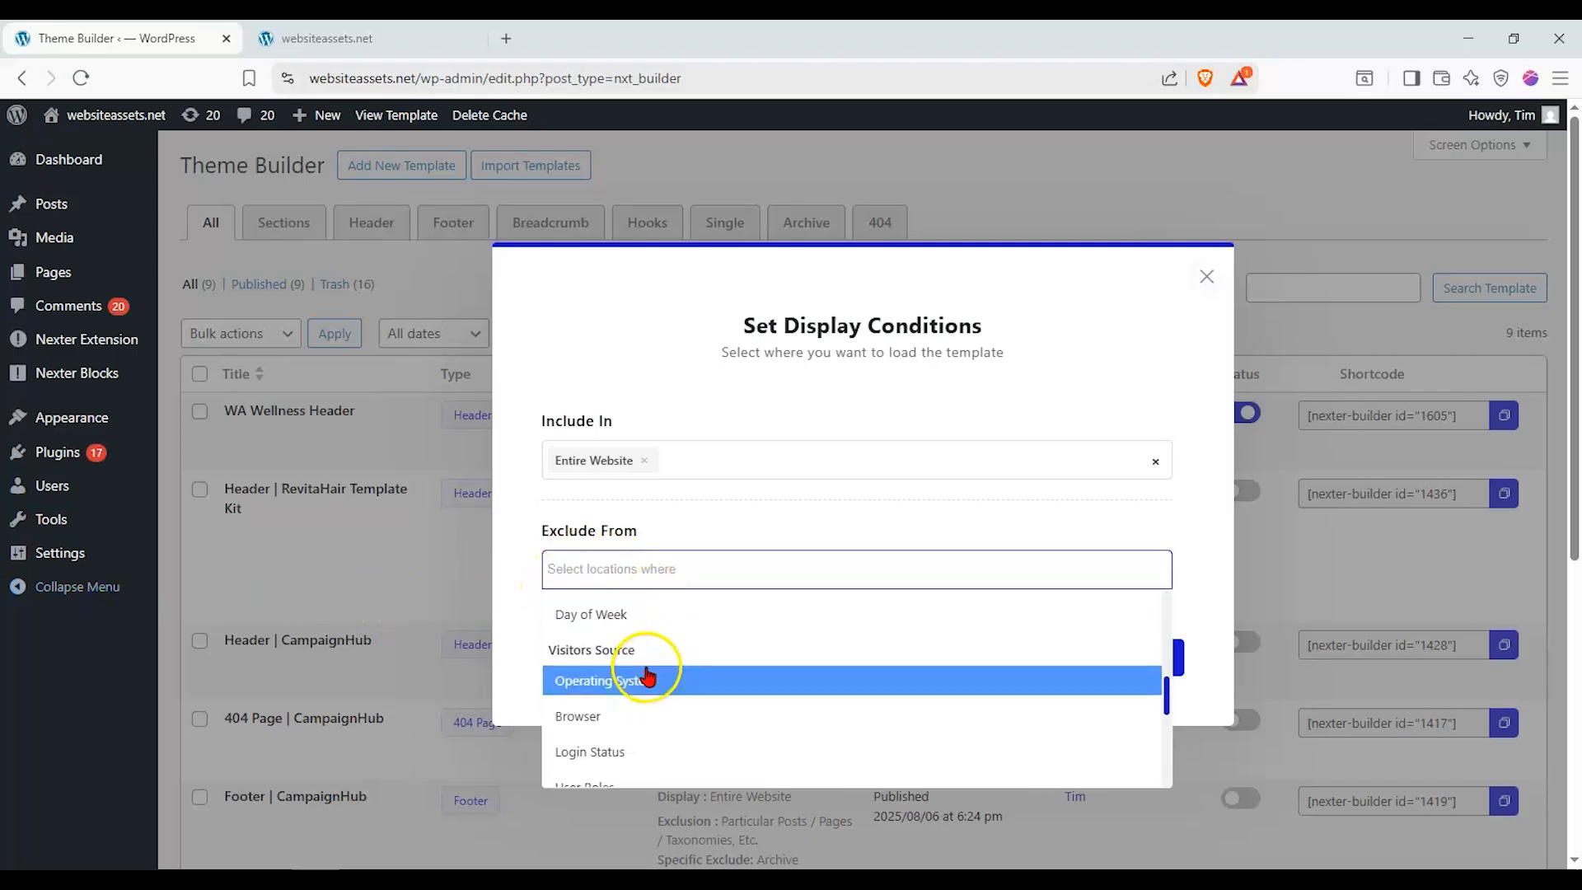
left_click(651, 767)
left_click(699, 608)
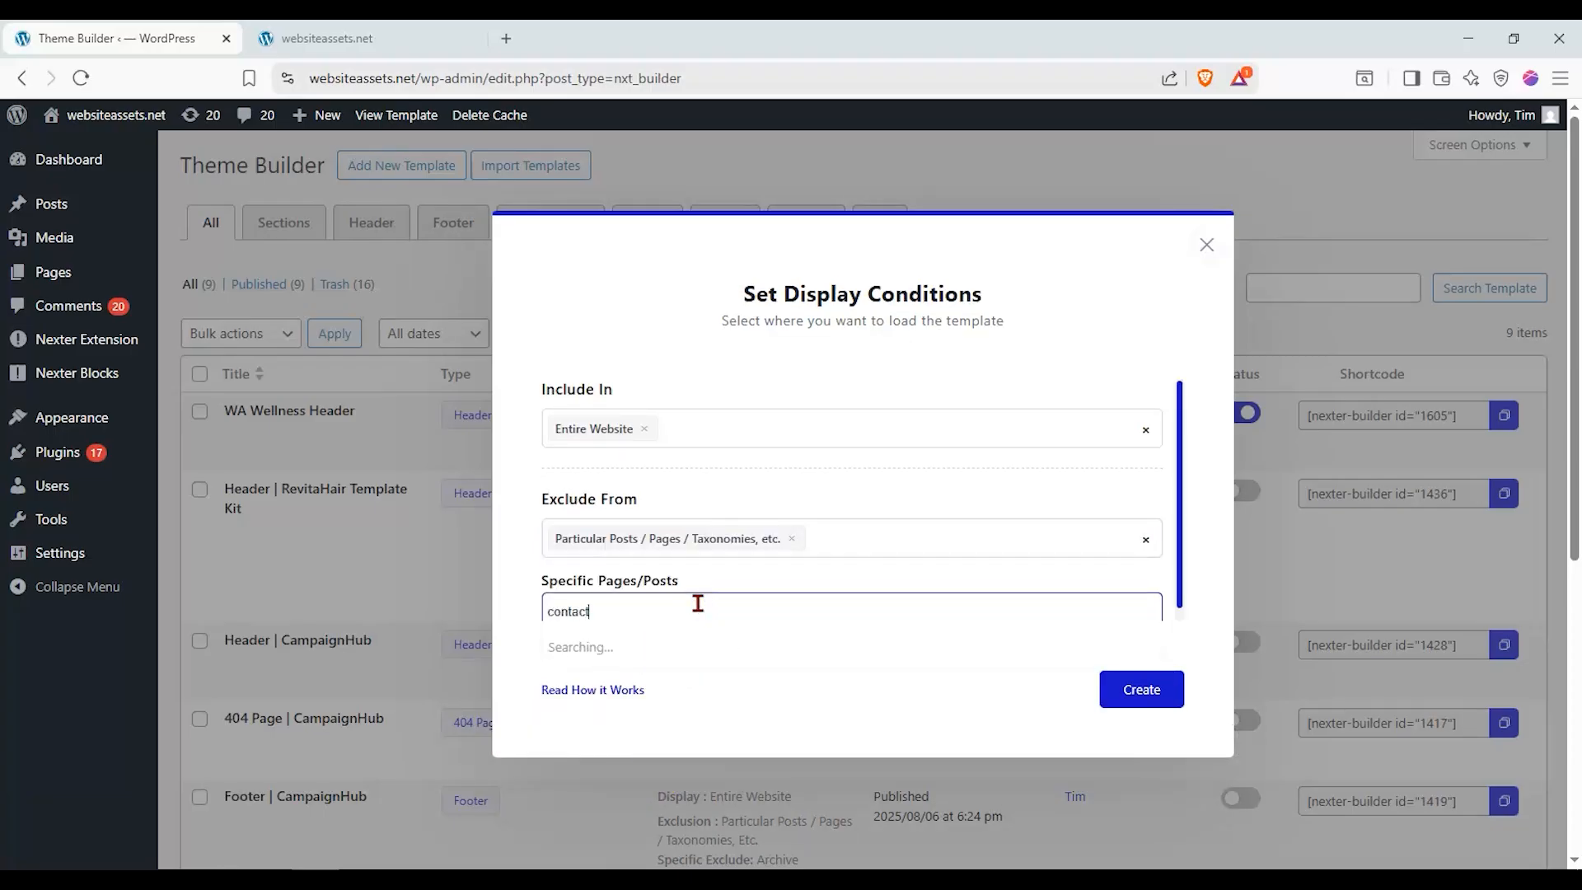
left_click(688, 714)
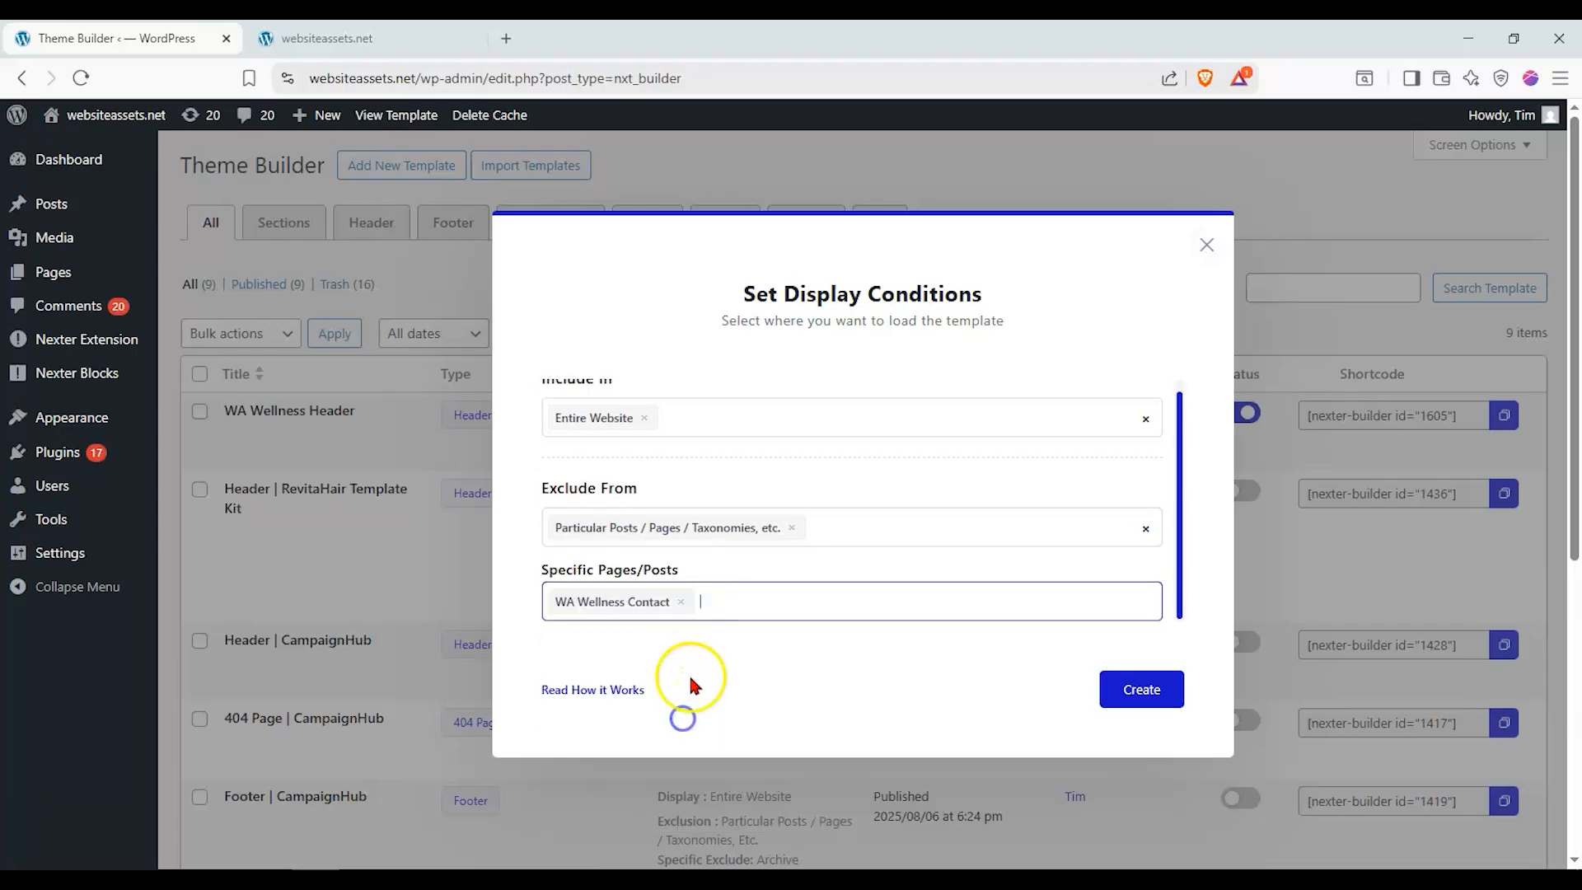
left_click(1143, 686)
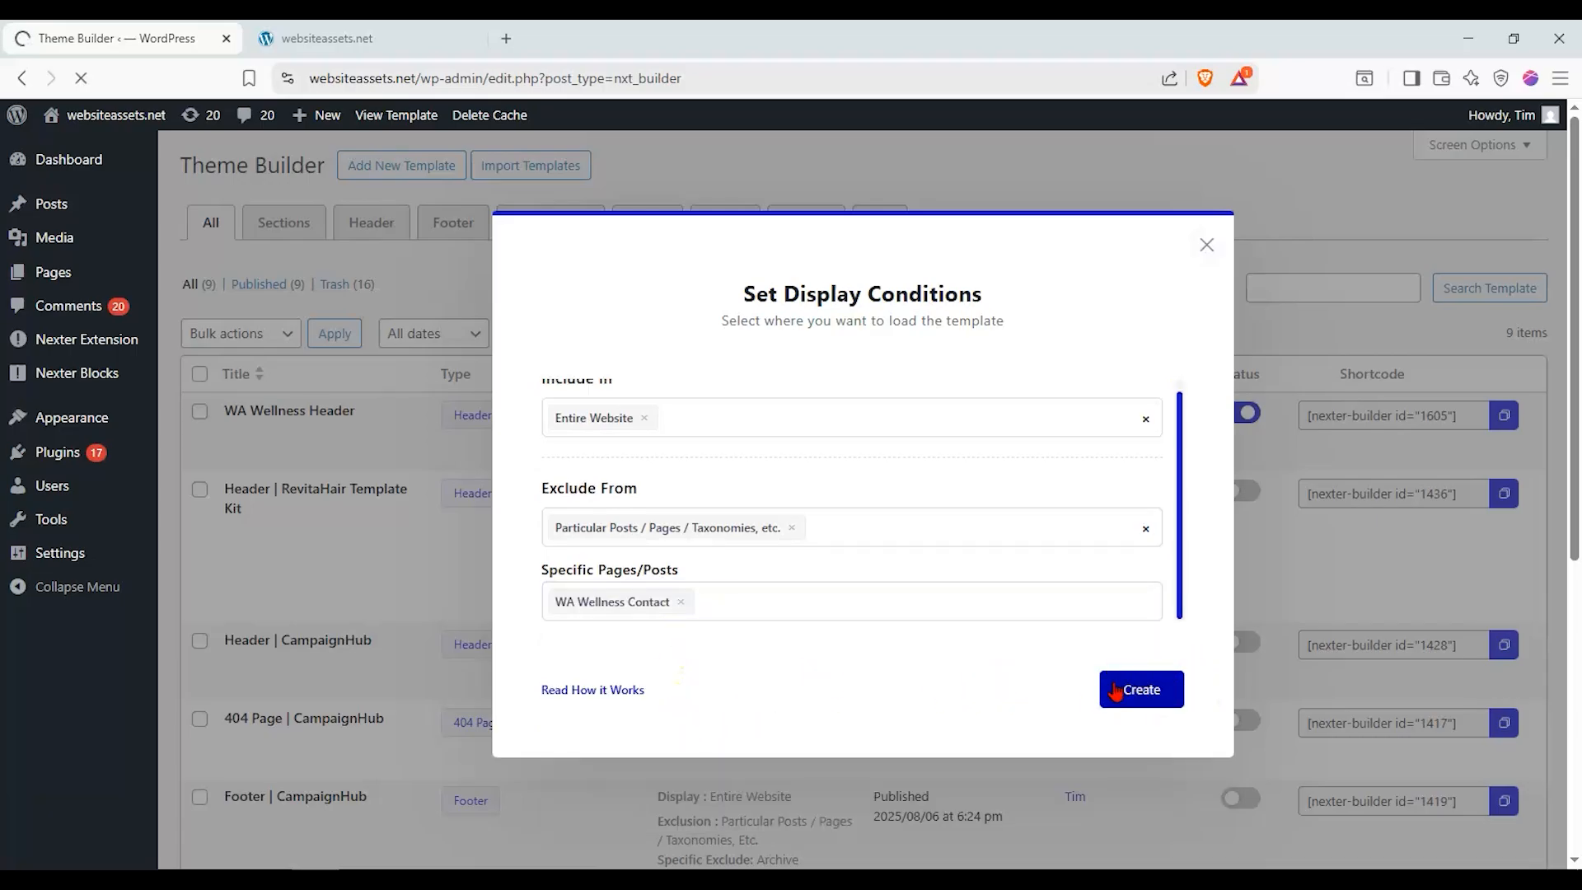
left_click(1119, 694)
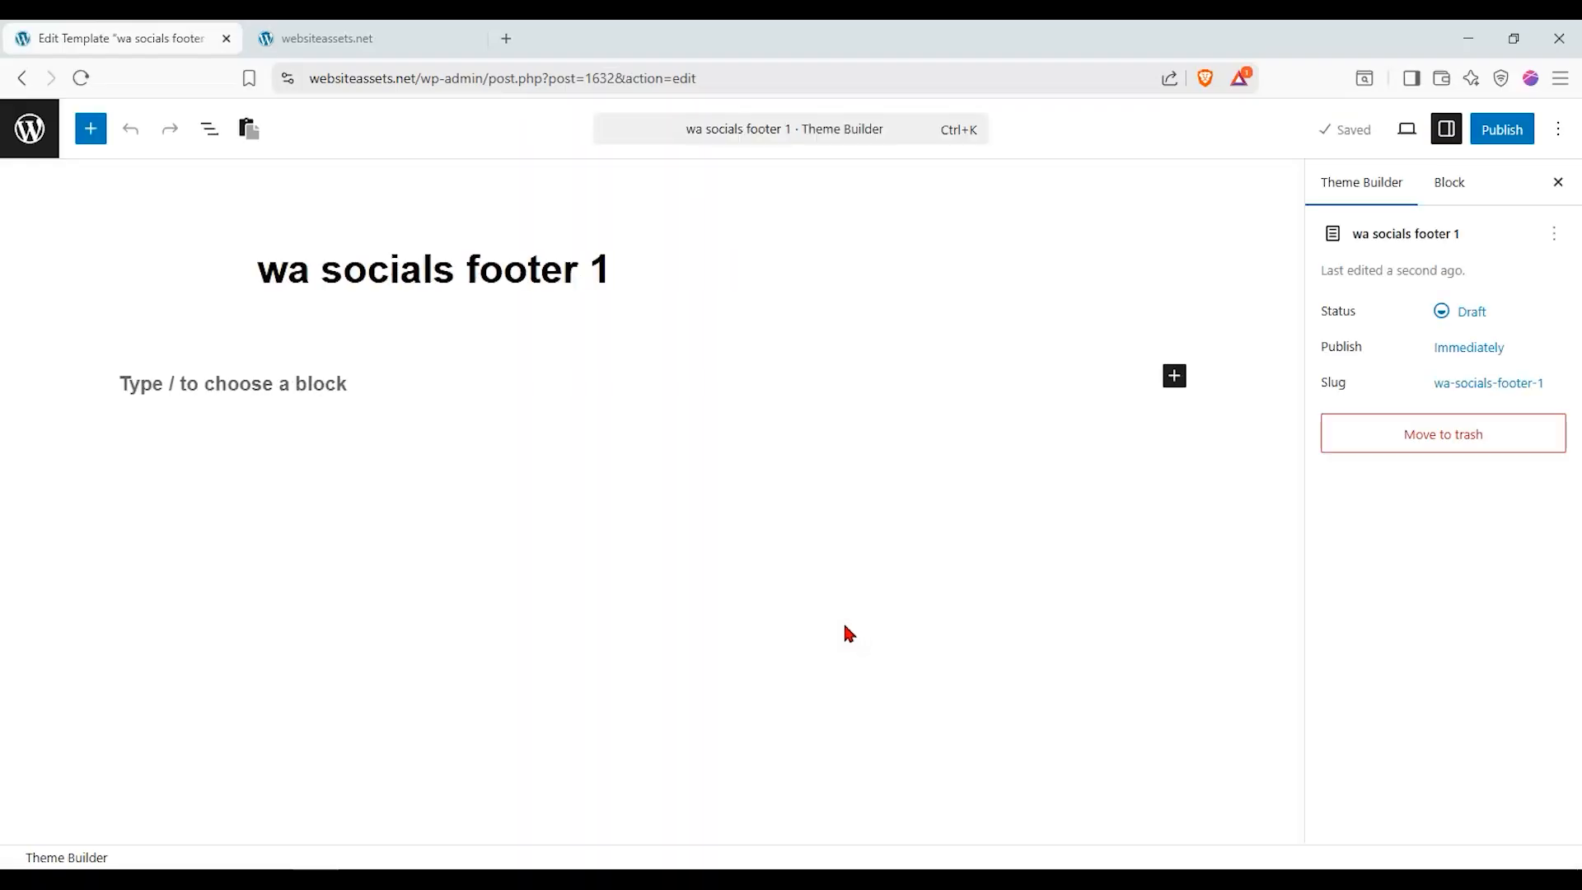
Add a Social Icon block to the empty footer template
left_click(92, 132)
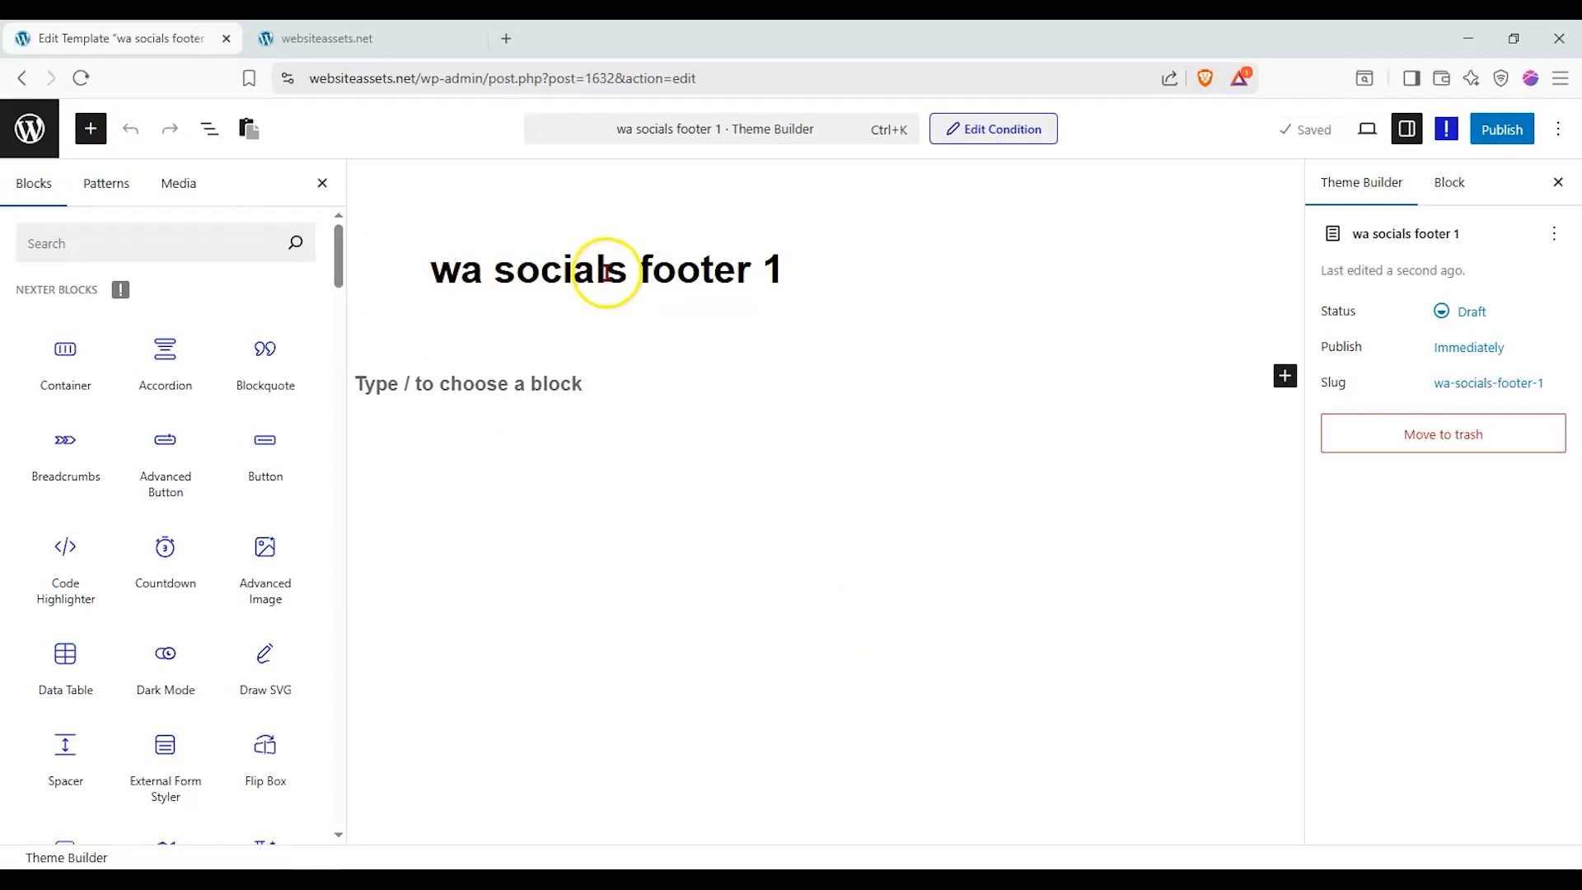
left_click_drag(338, 255, 304, 371)
left_click_drag(163, 511, 640, 399)
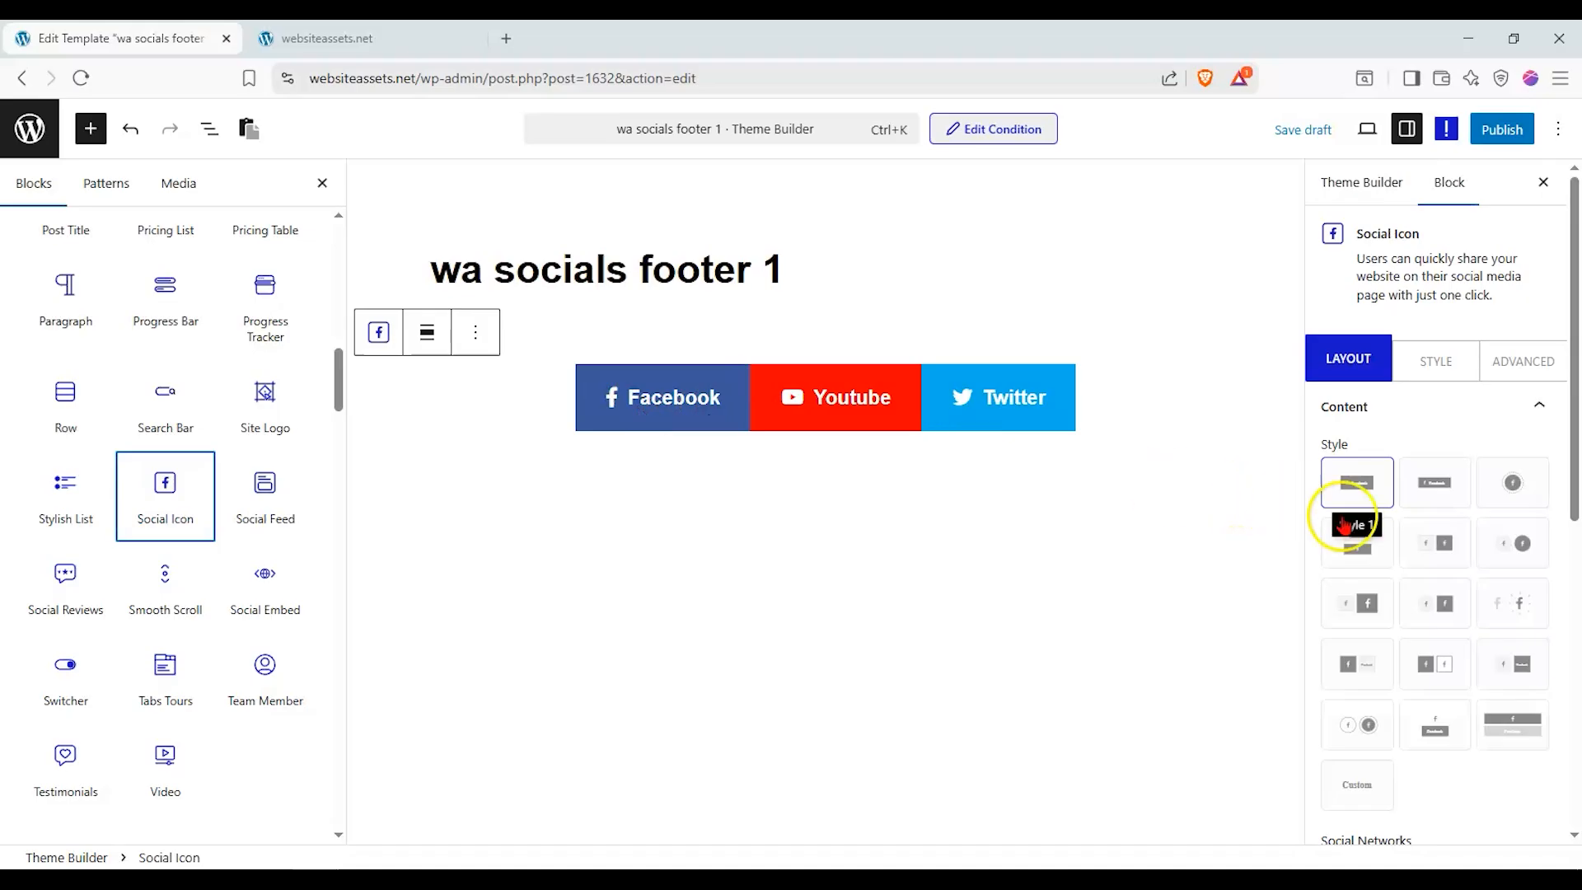
Apply the full-width single-row Style 14 to the Social Icon block and publish the footer template
left_click(1513, 734)
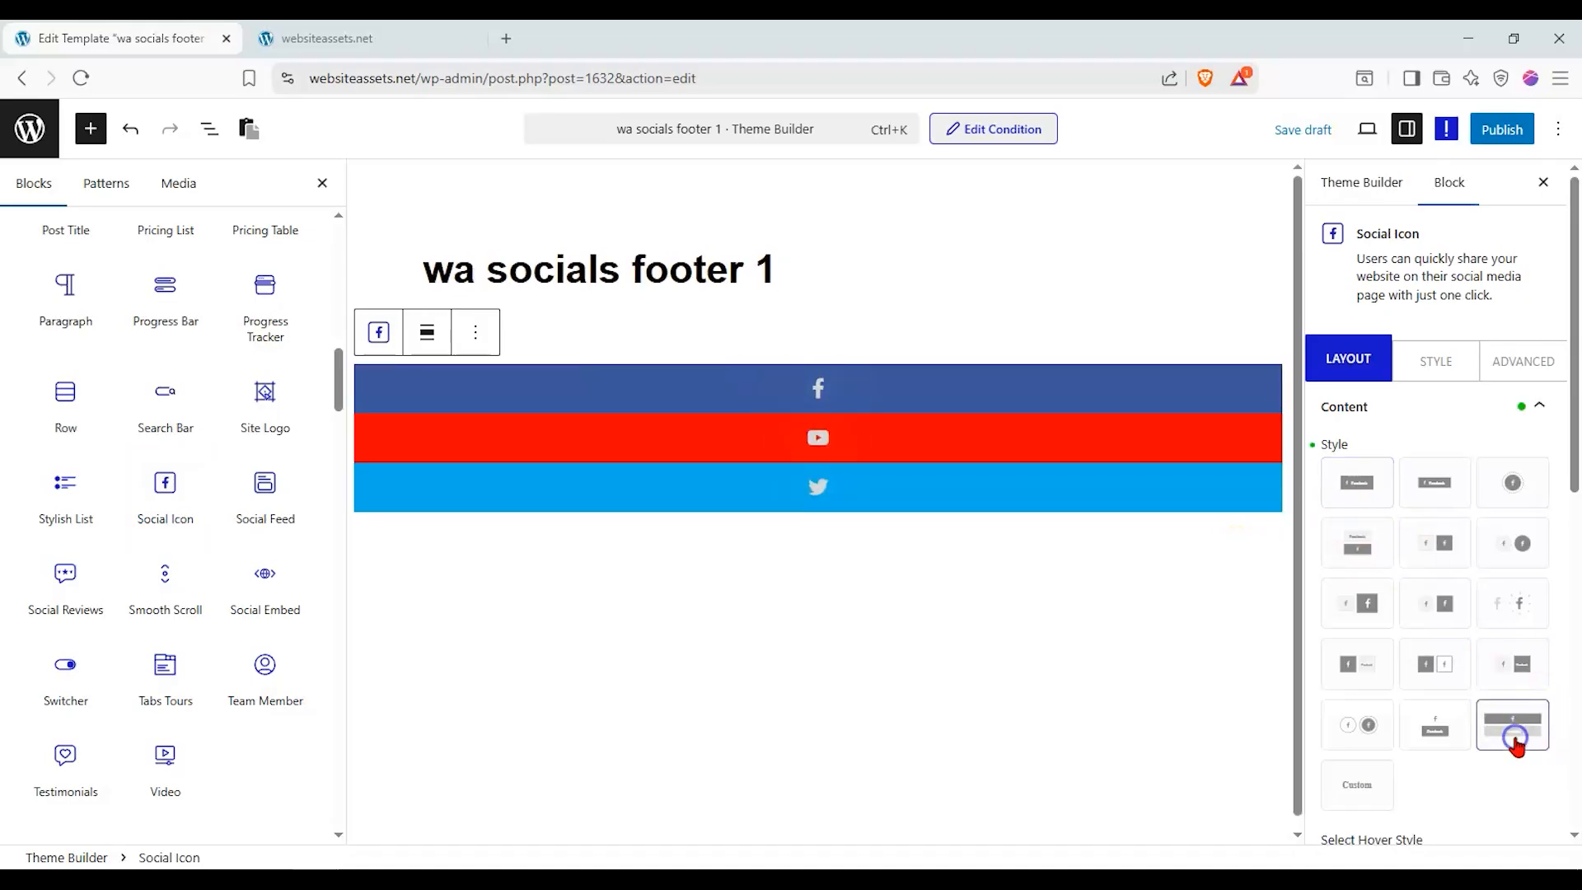
left_click(1452, 717)
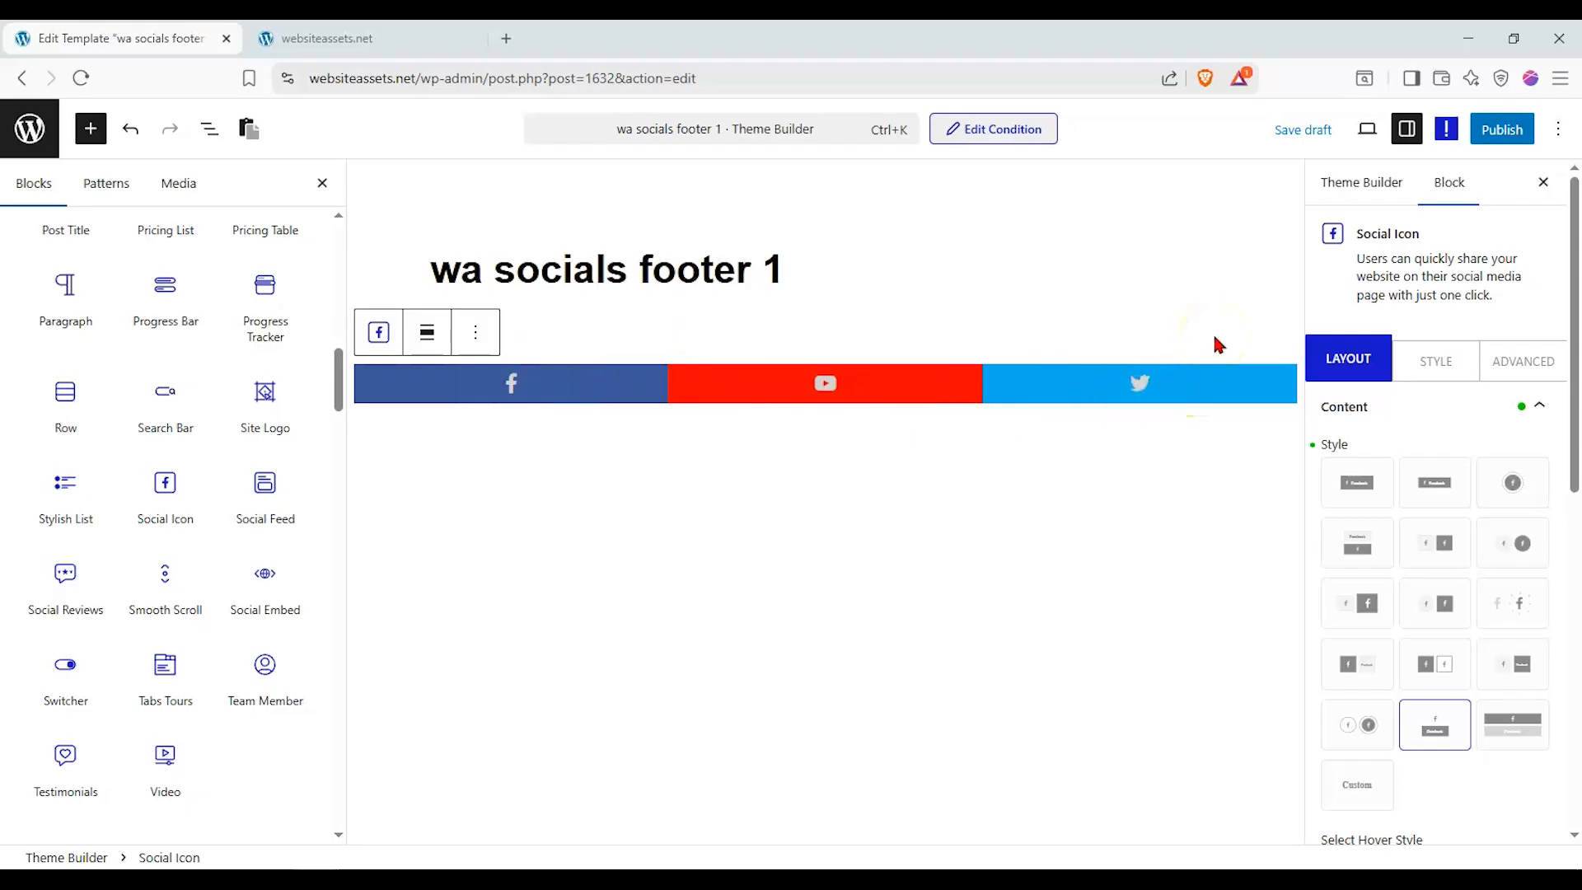
left_click(1505, 134)
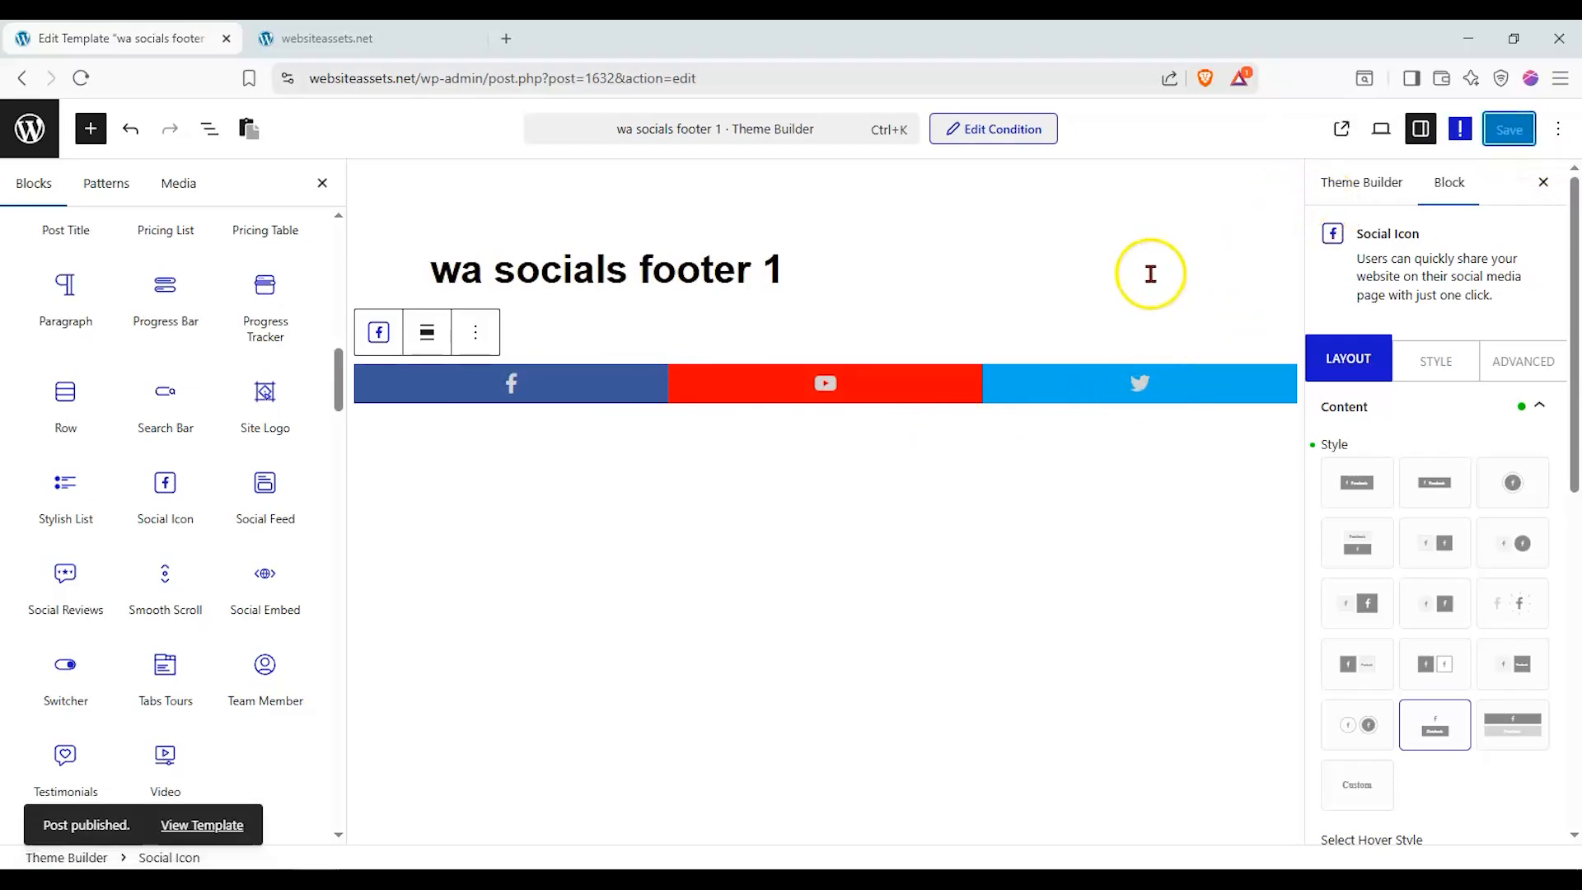
Reload the live homepage and examine the new social icon footer beneath the page content
left_click(276, 39)
left_click(83, 79)
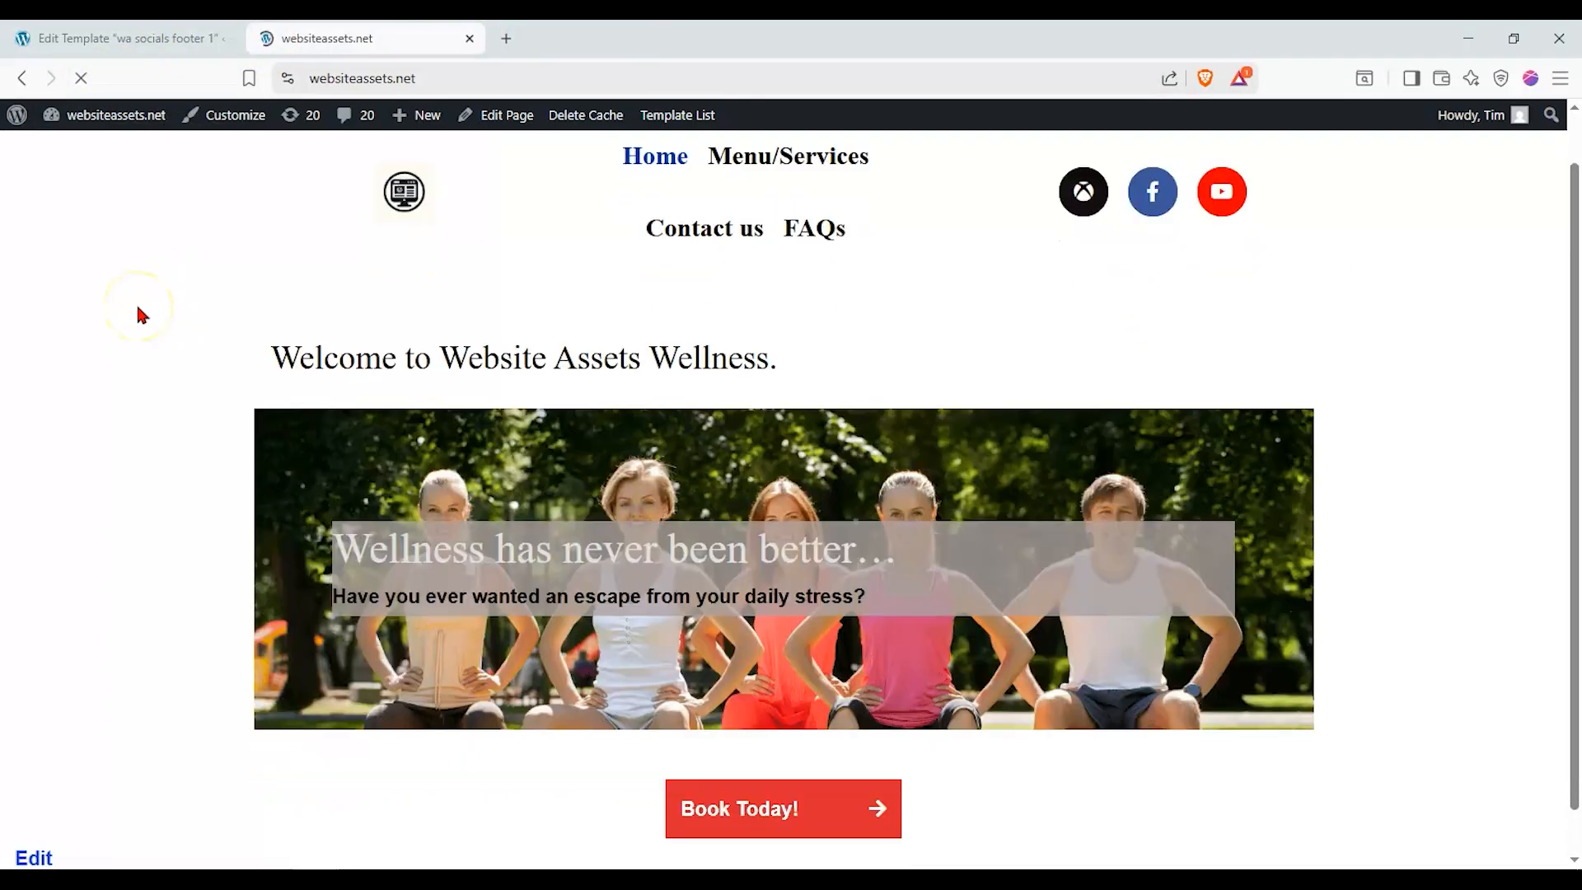
scroll(148, 304, "up", 2)
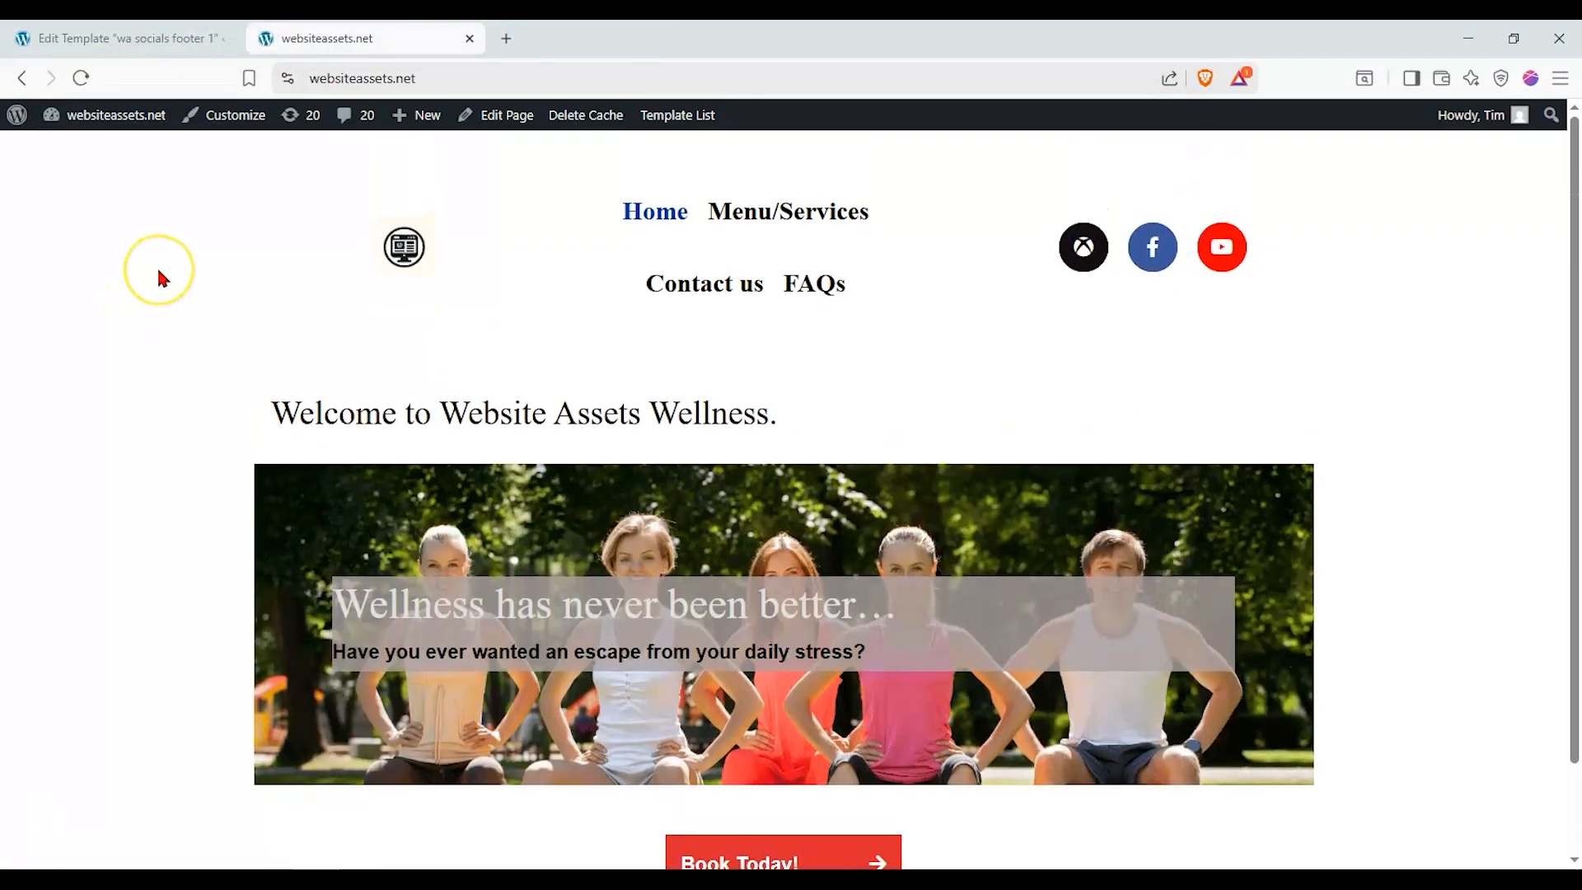
scroll(330, 267, "down", 2)
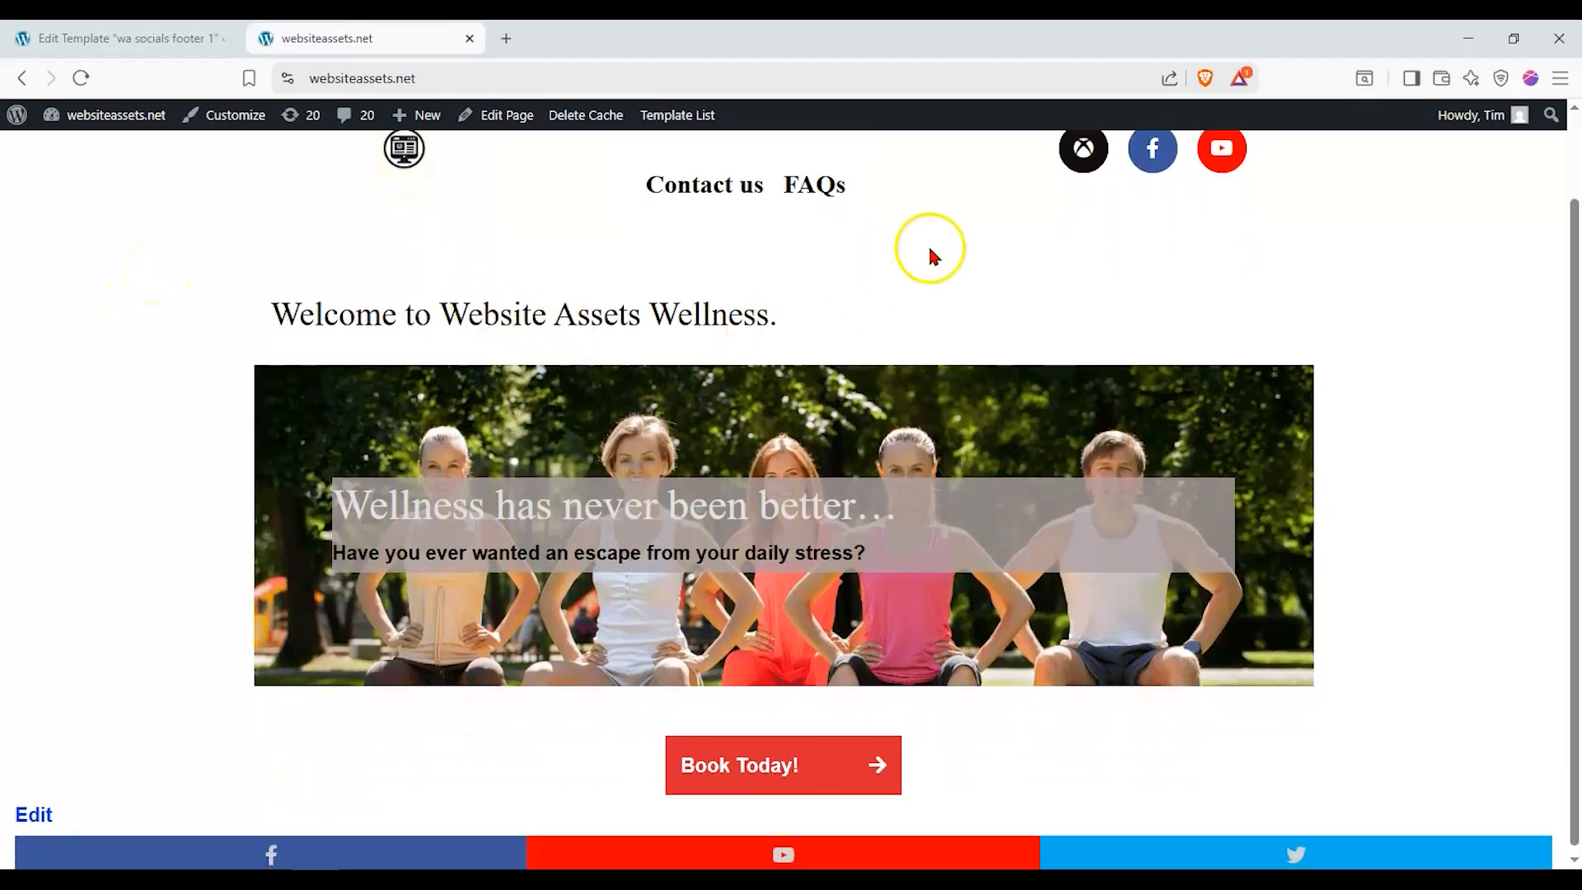
scroll(1030, 259, "up", 2)
scroll(1179, 256, "down", 2)
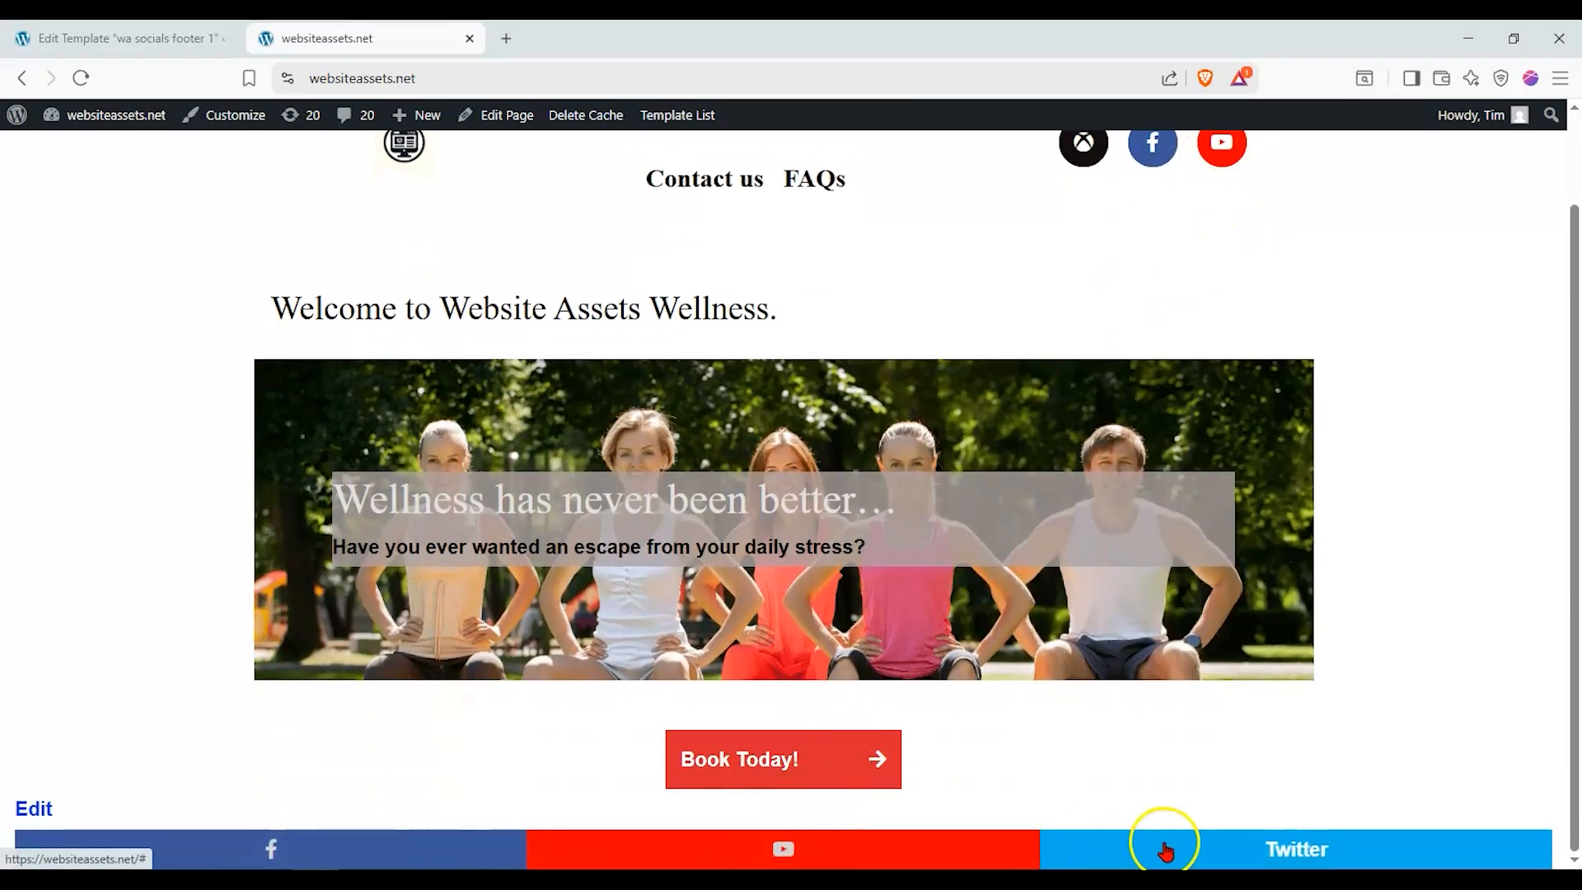
scroll(992, 782, "up", 2)
Check the page ends of Menu/Services, Contact us and Home on the live site for the social footer
left_click(777, 201)
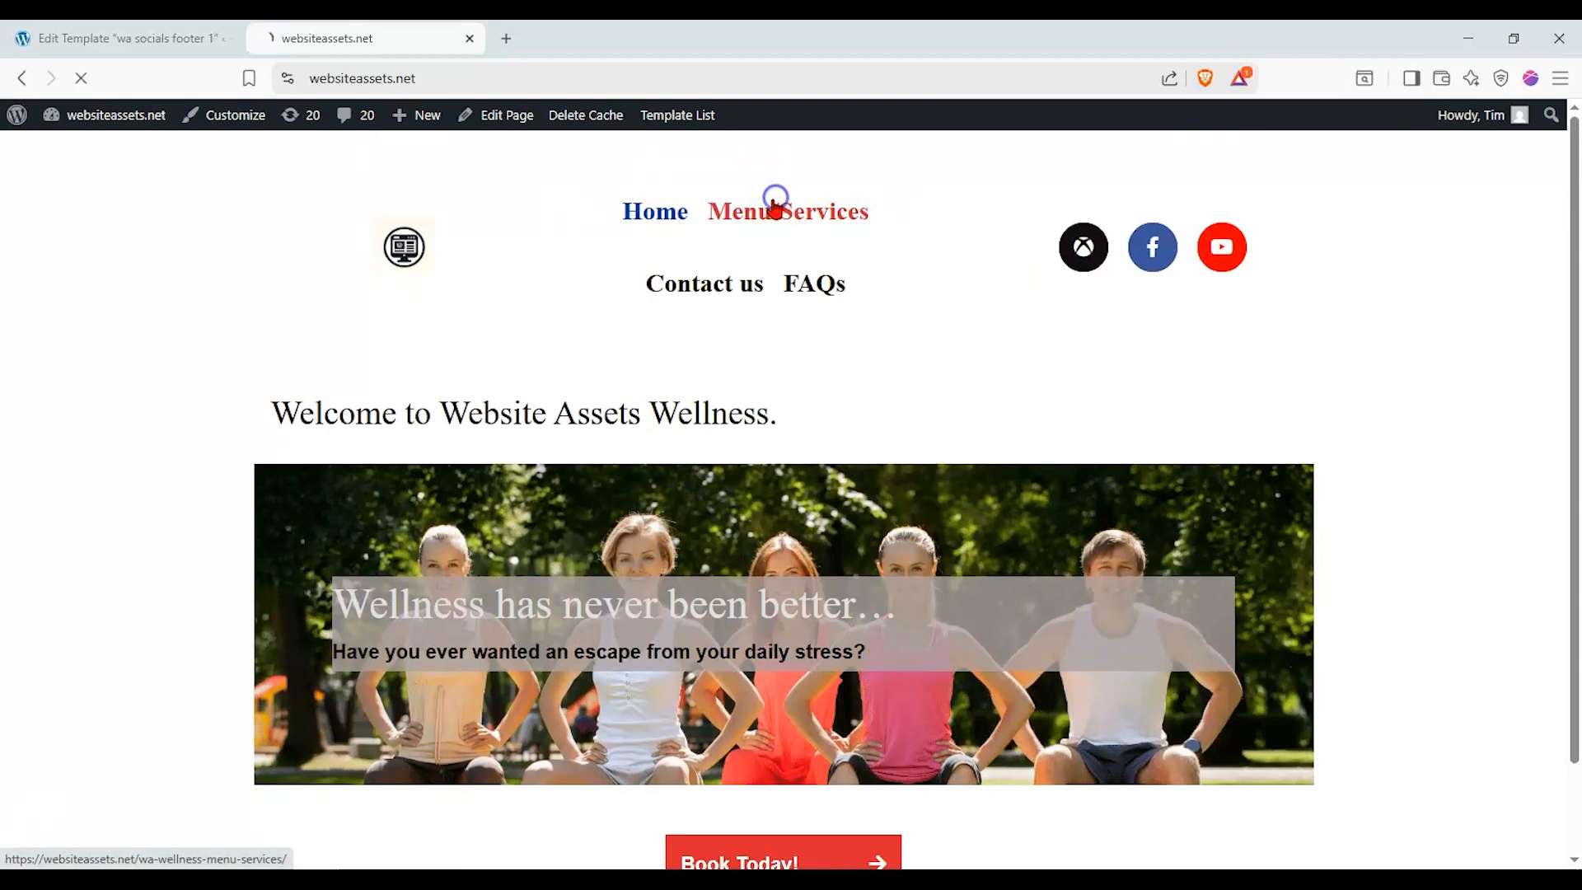
scroll(824, 732, "down", 1)
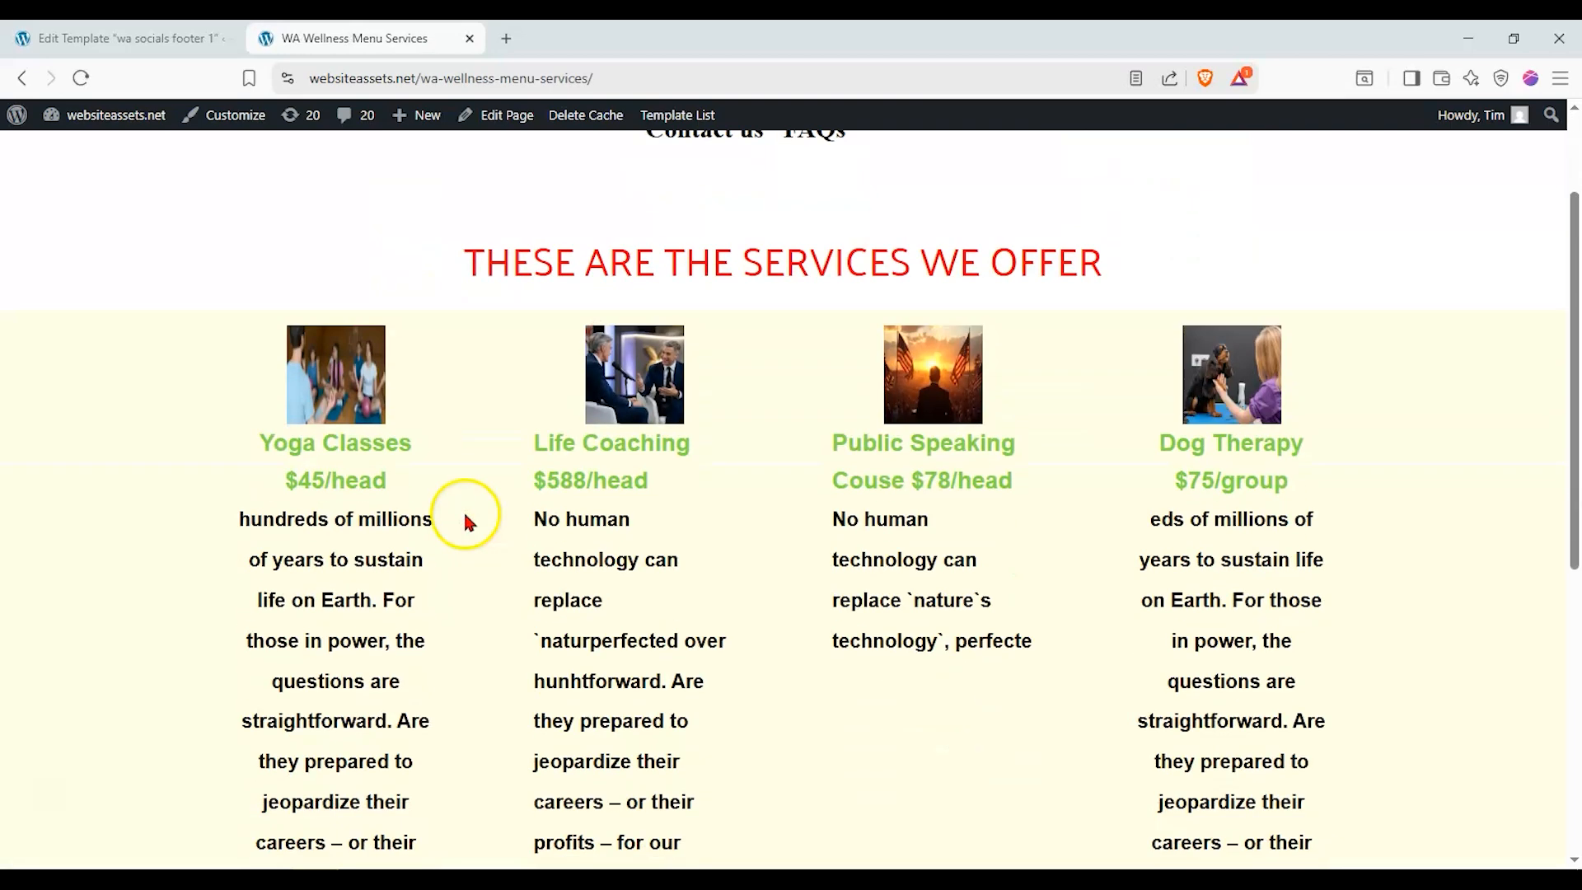
scroll(362, 499, "down", 8)
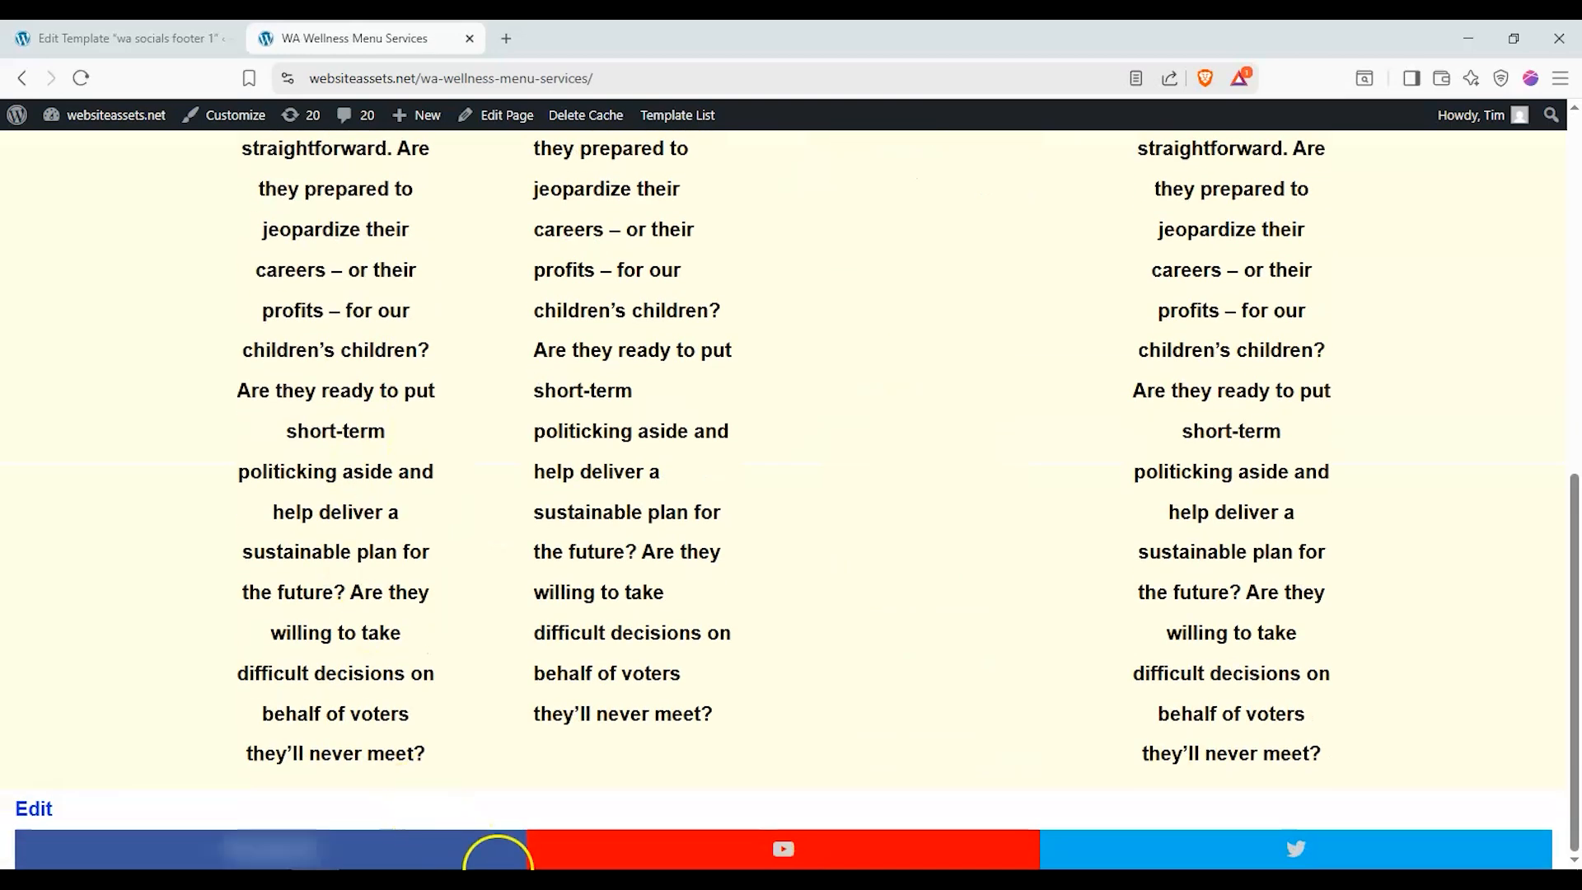
scroll(1017, 833, "up", 9)
left_click(733, 290)
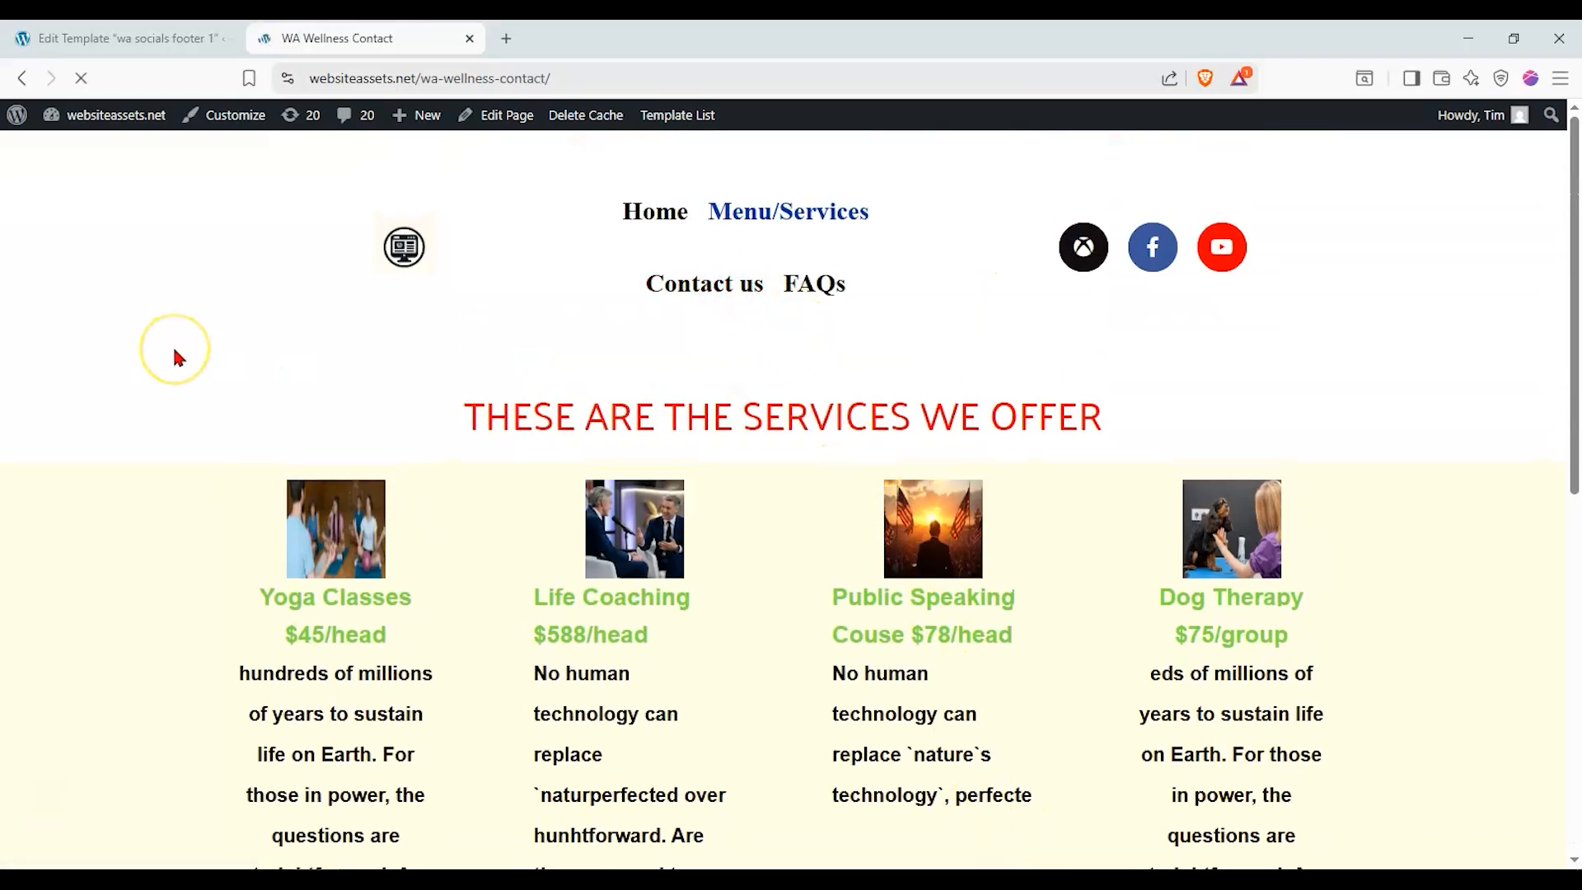
scroll(173, 355, "down", 2)
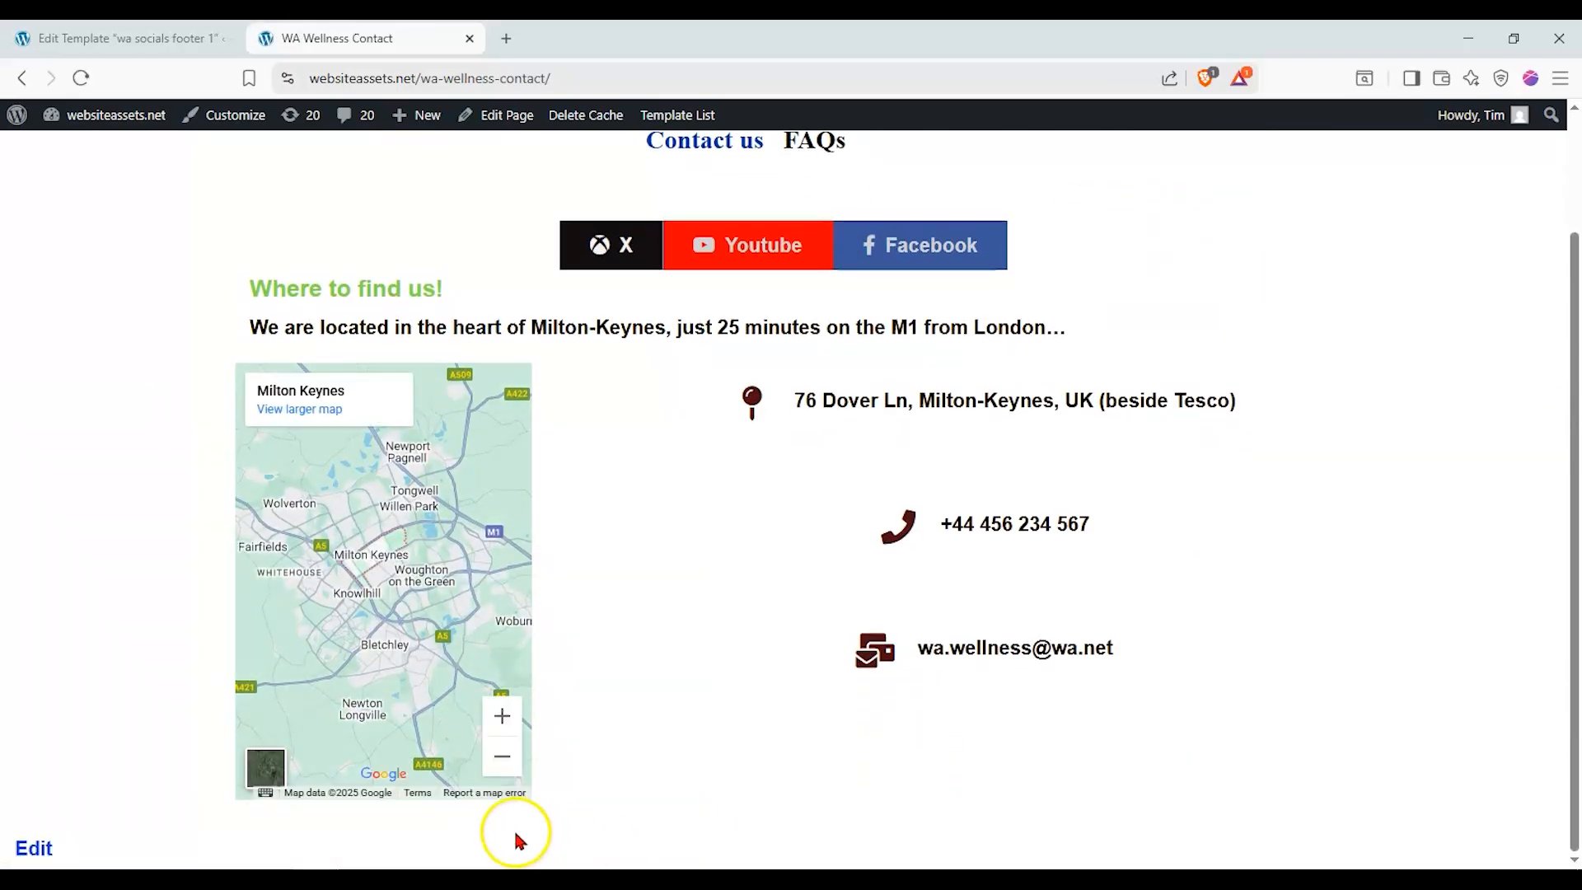
scroll(577, 832, "up", 2)
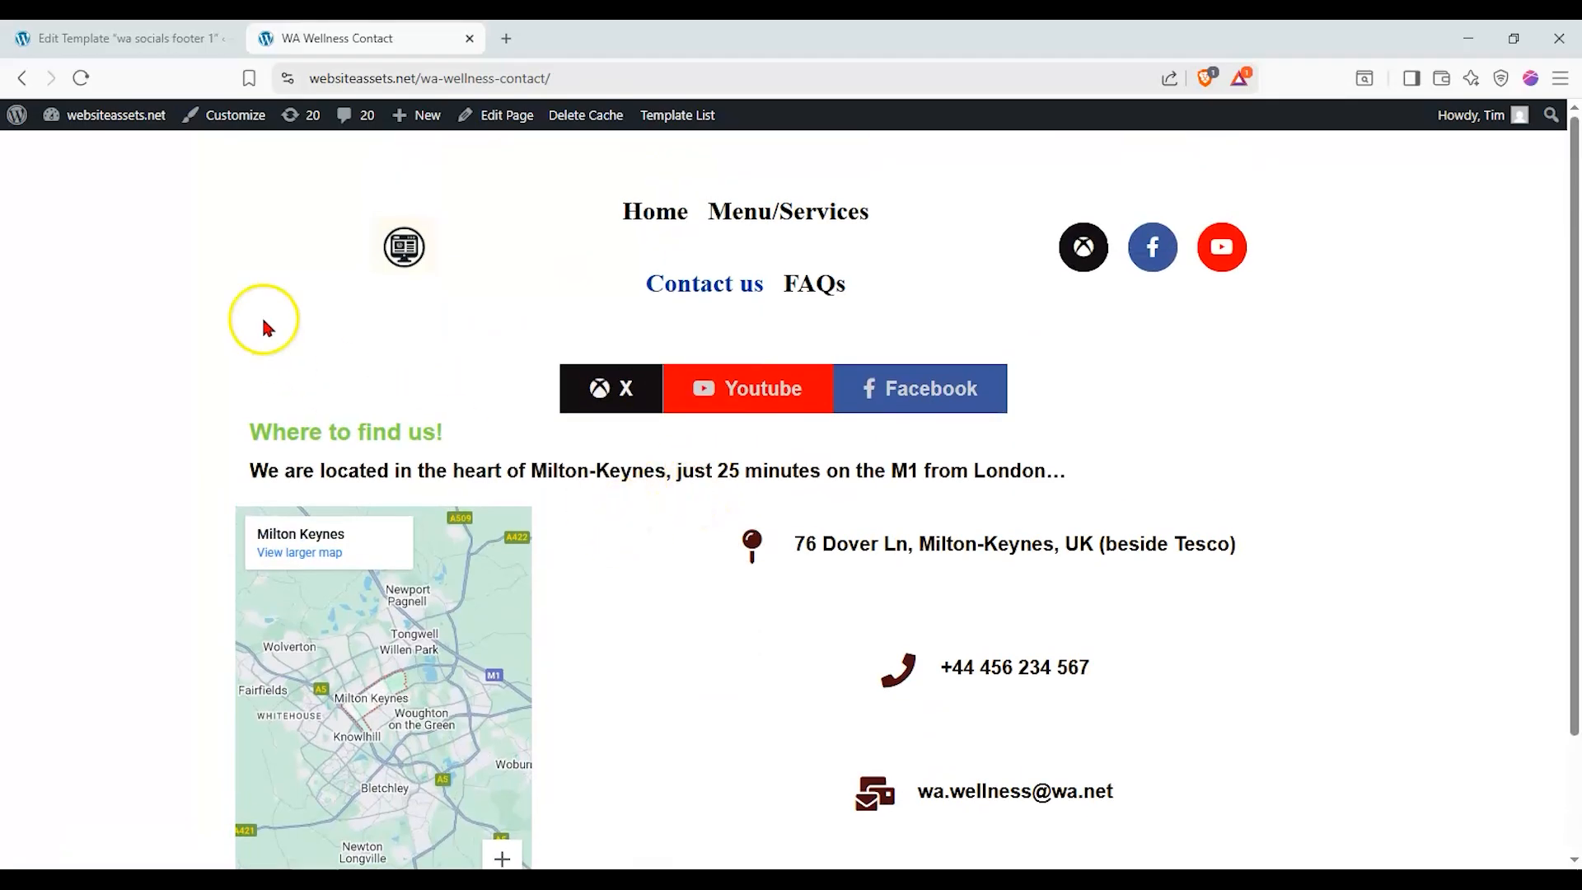
left_click(646, 222)
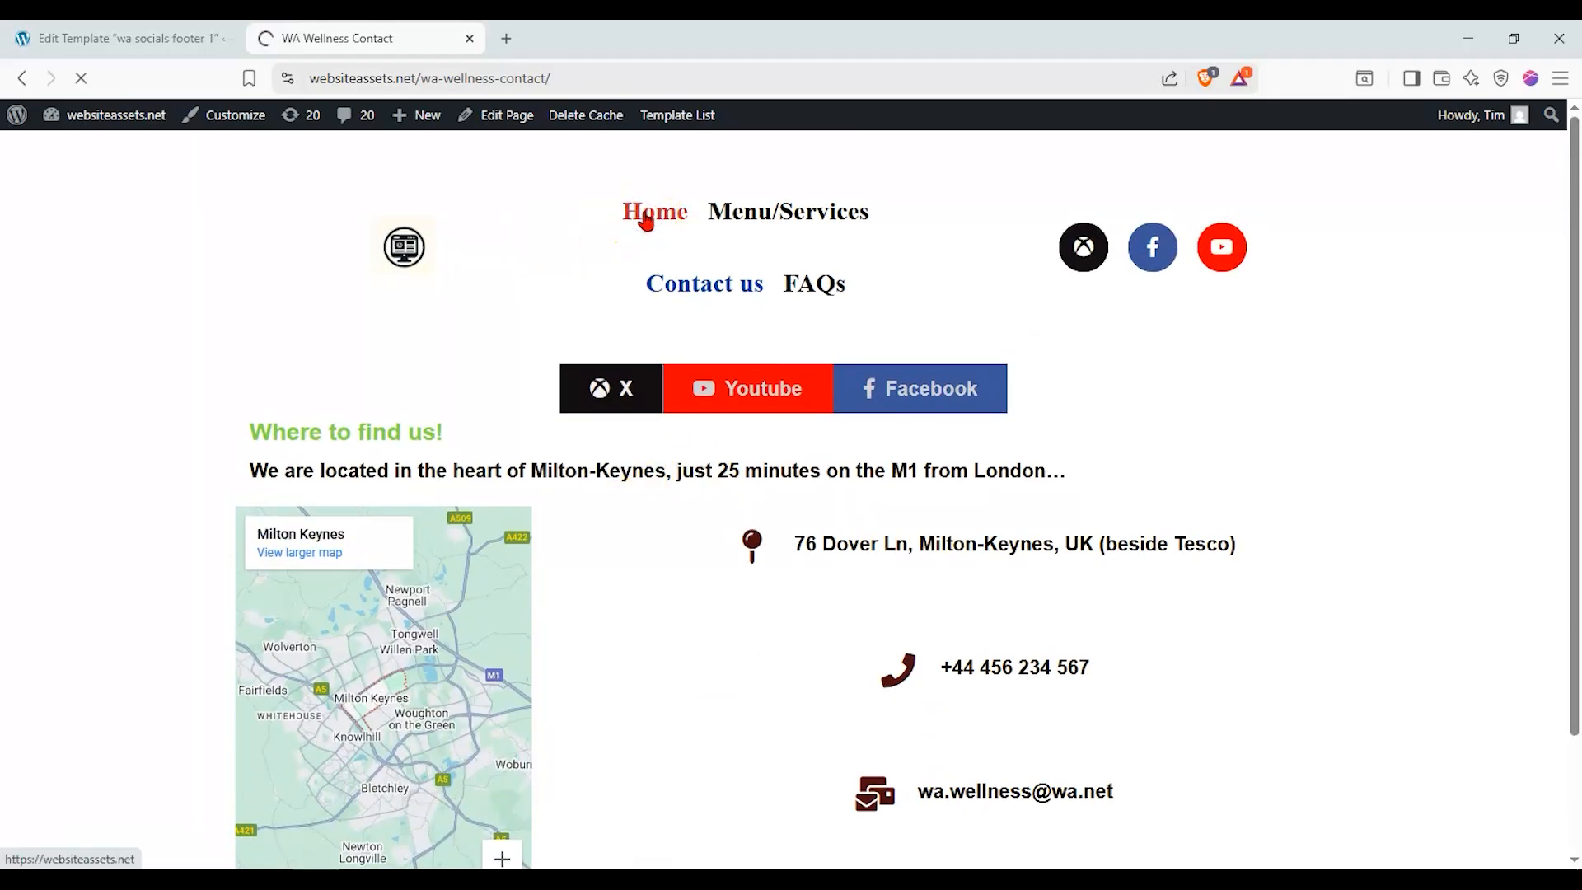
scroll(196, 478, "down", 2)
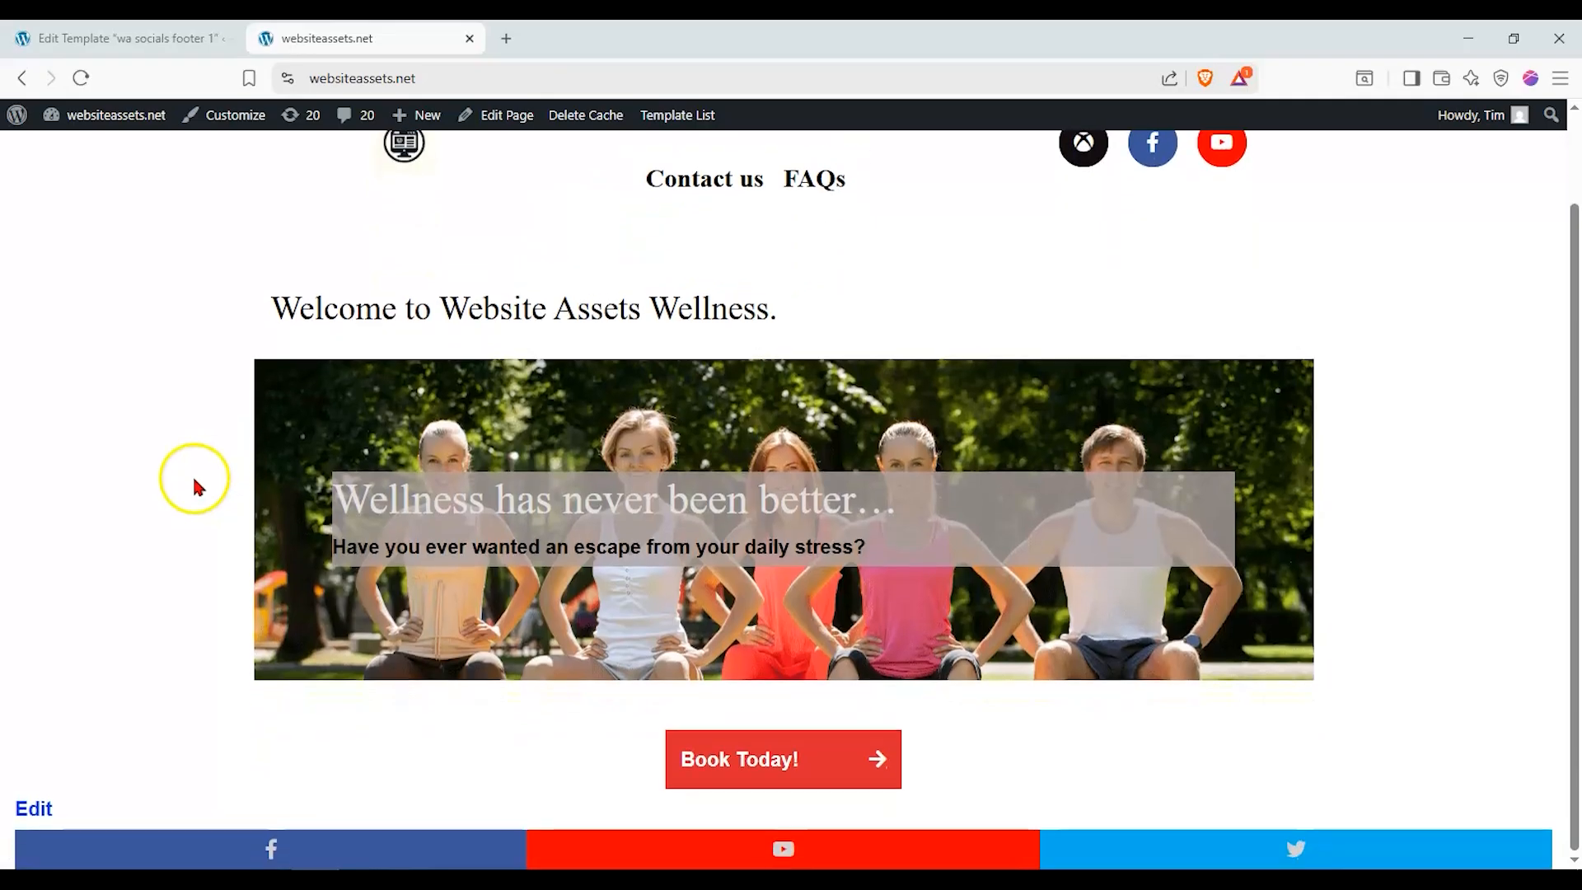
Return to the Theme Builder template list and deactivate the wa socials footer 1 template
left_click(46, 39)
left_click(29, 126)
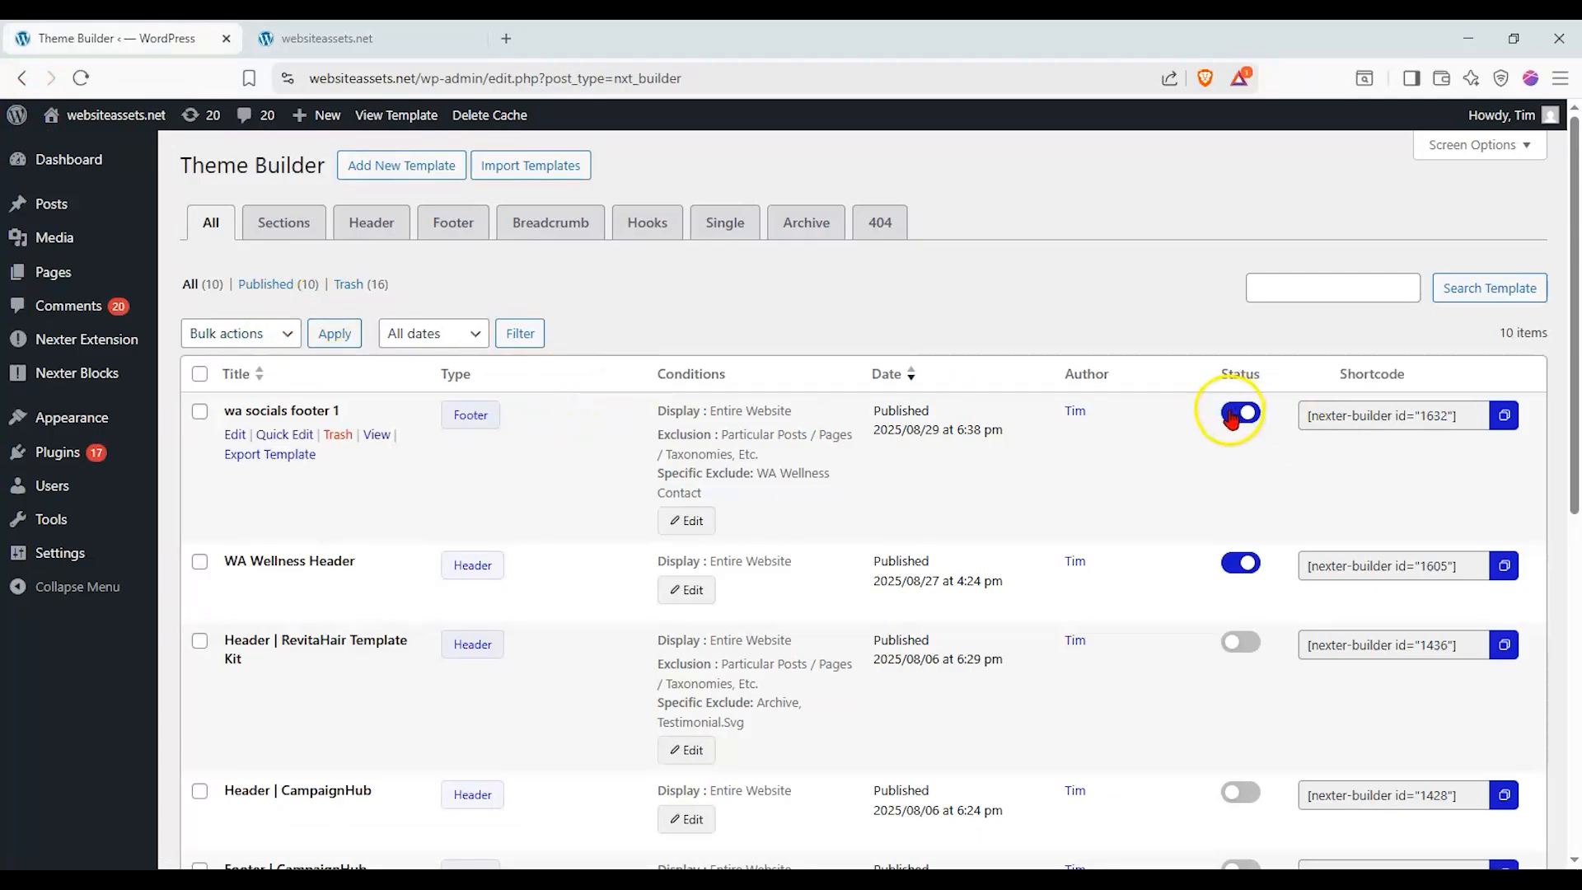
Start a new Footer template named "wa socials footer 2"
left_click(445, 161)
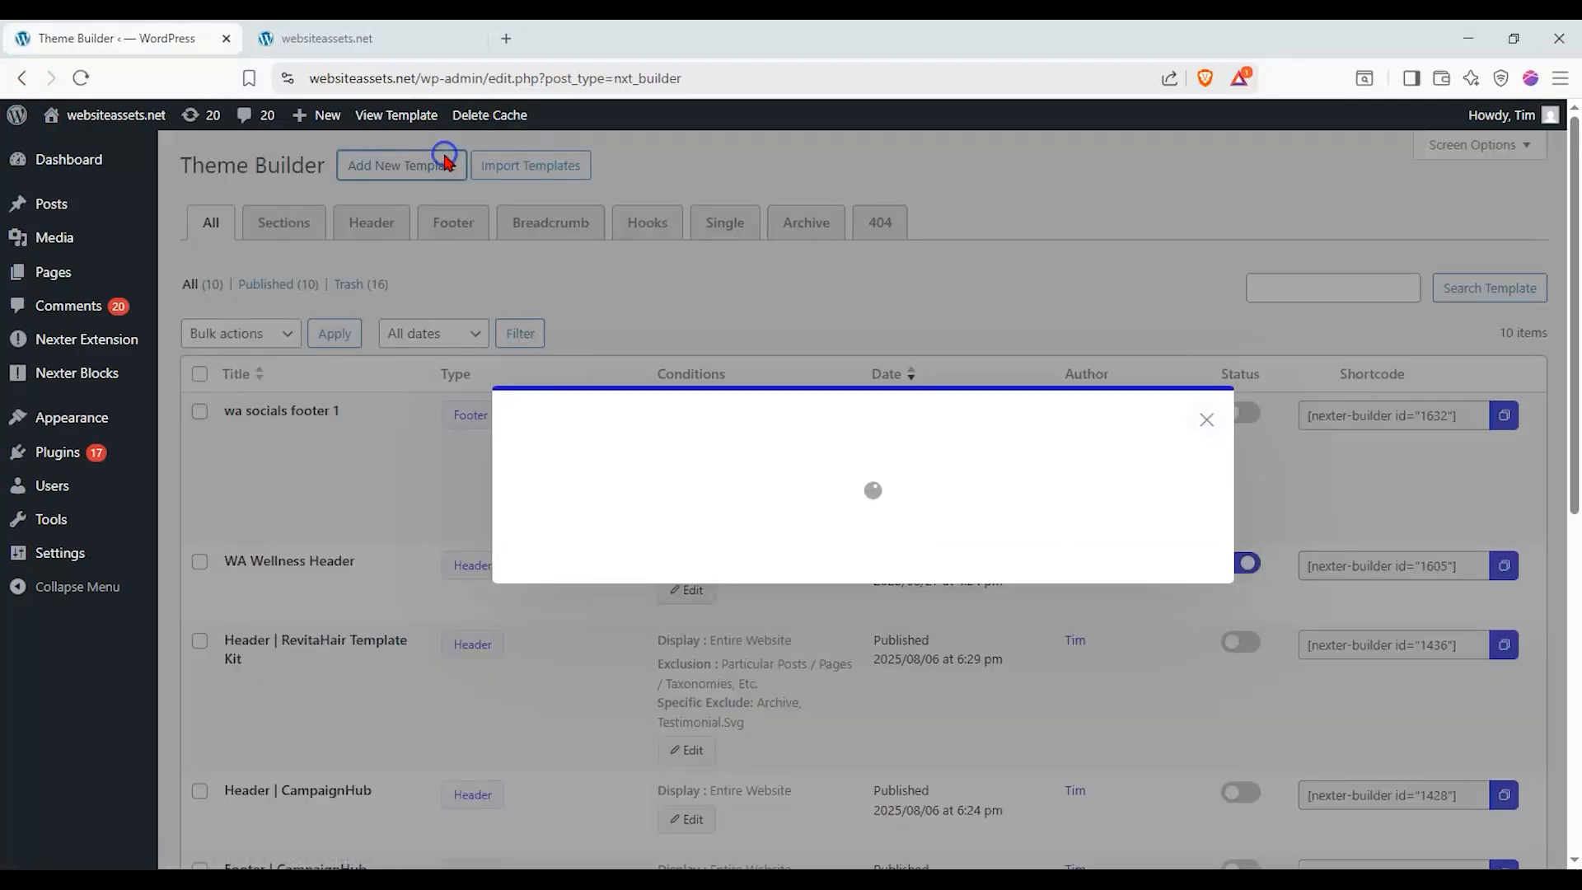
left_click(815, 470)
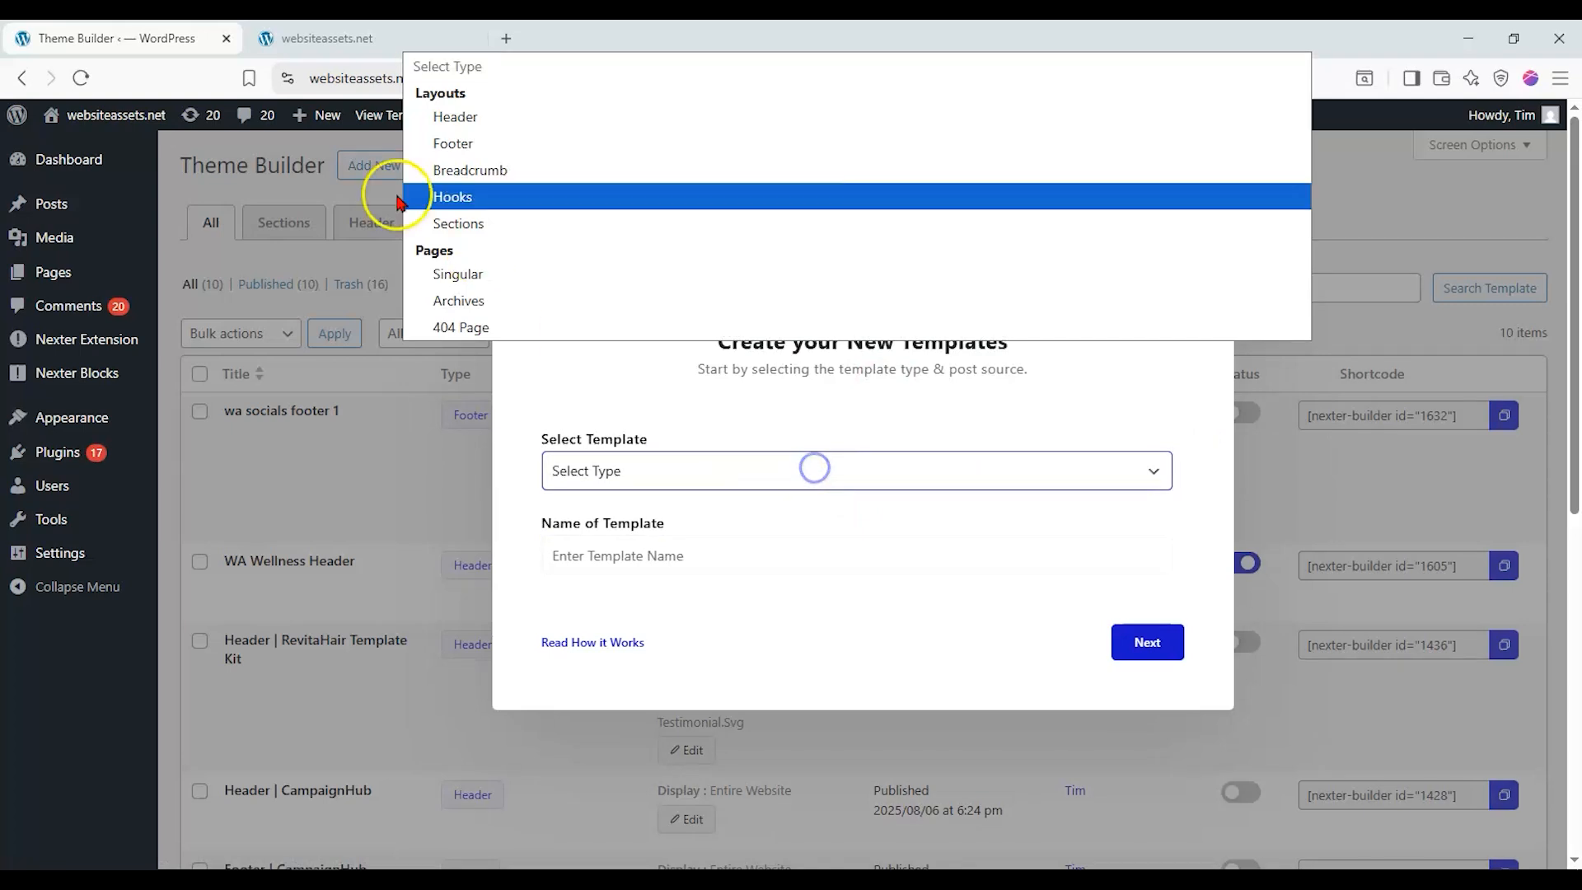
left_click(543, 142)
left_click(635, 525)
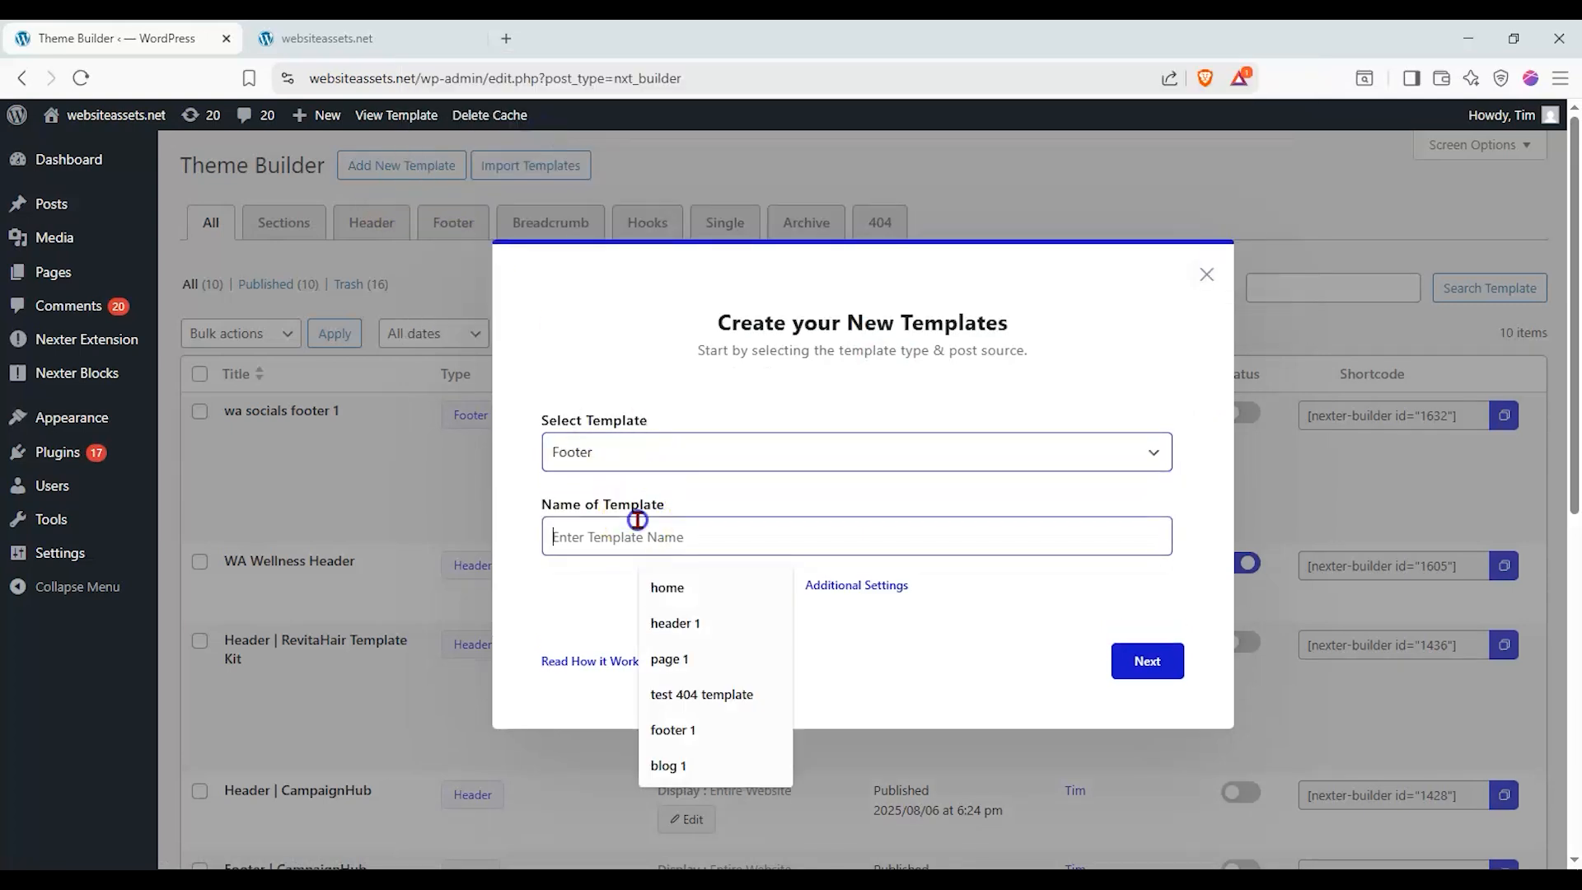
type("wa w")
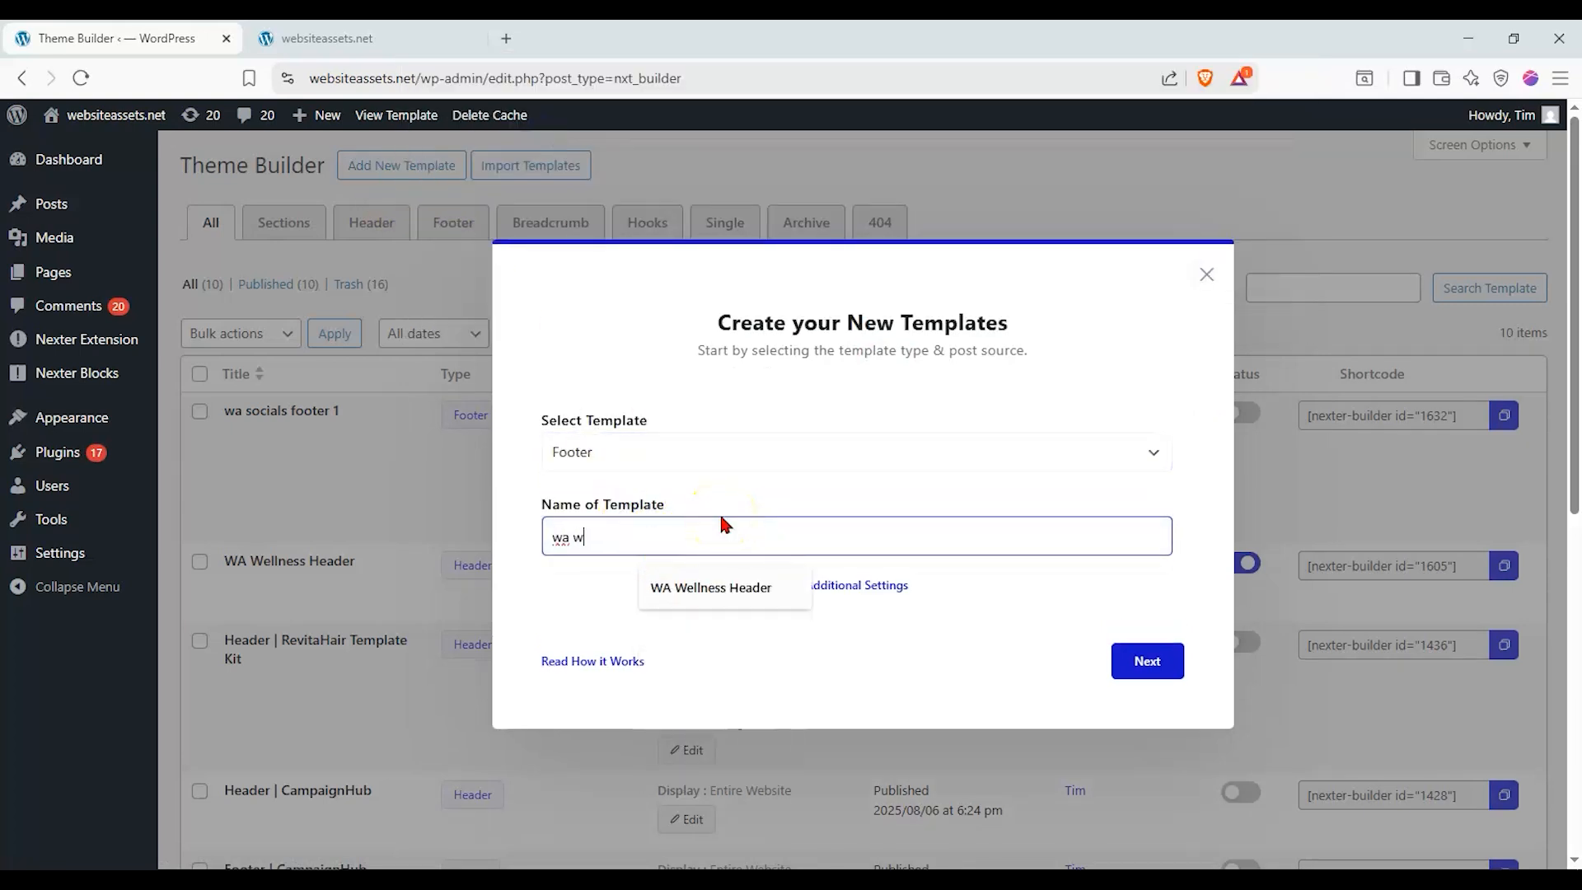
key("BackSpace")
key("Down")
key("Down")
left_click(702, 537)
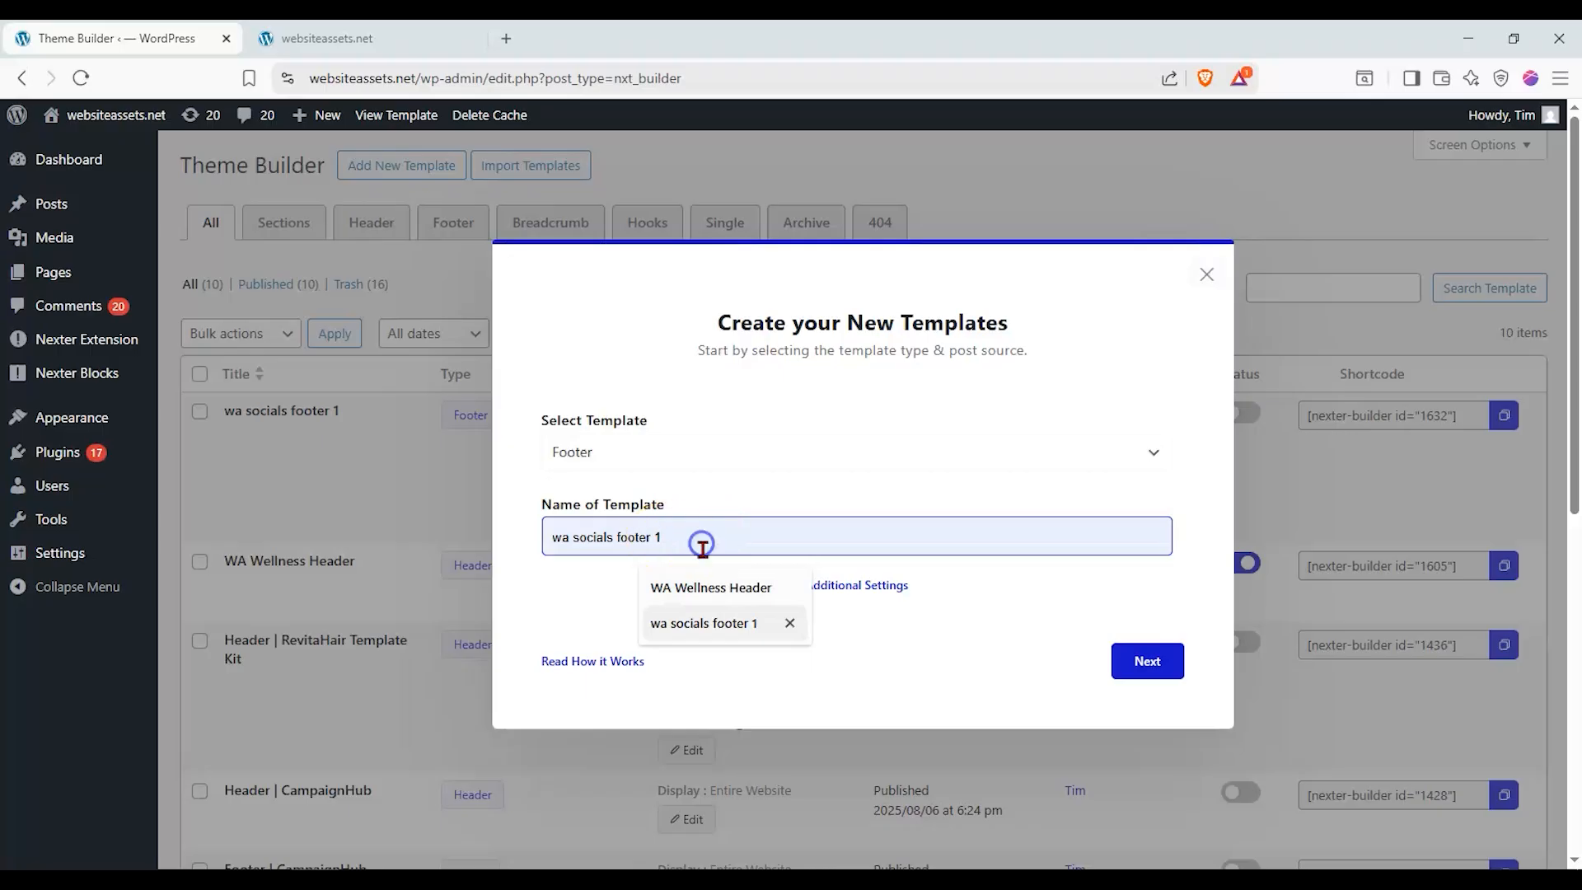
left_click(739, 622)
key("BackSpace")
type("2")
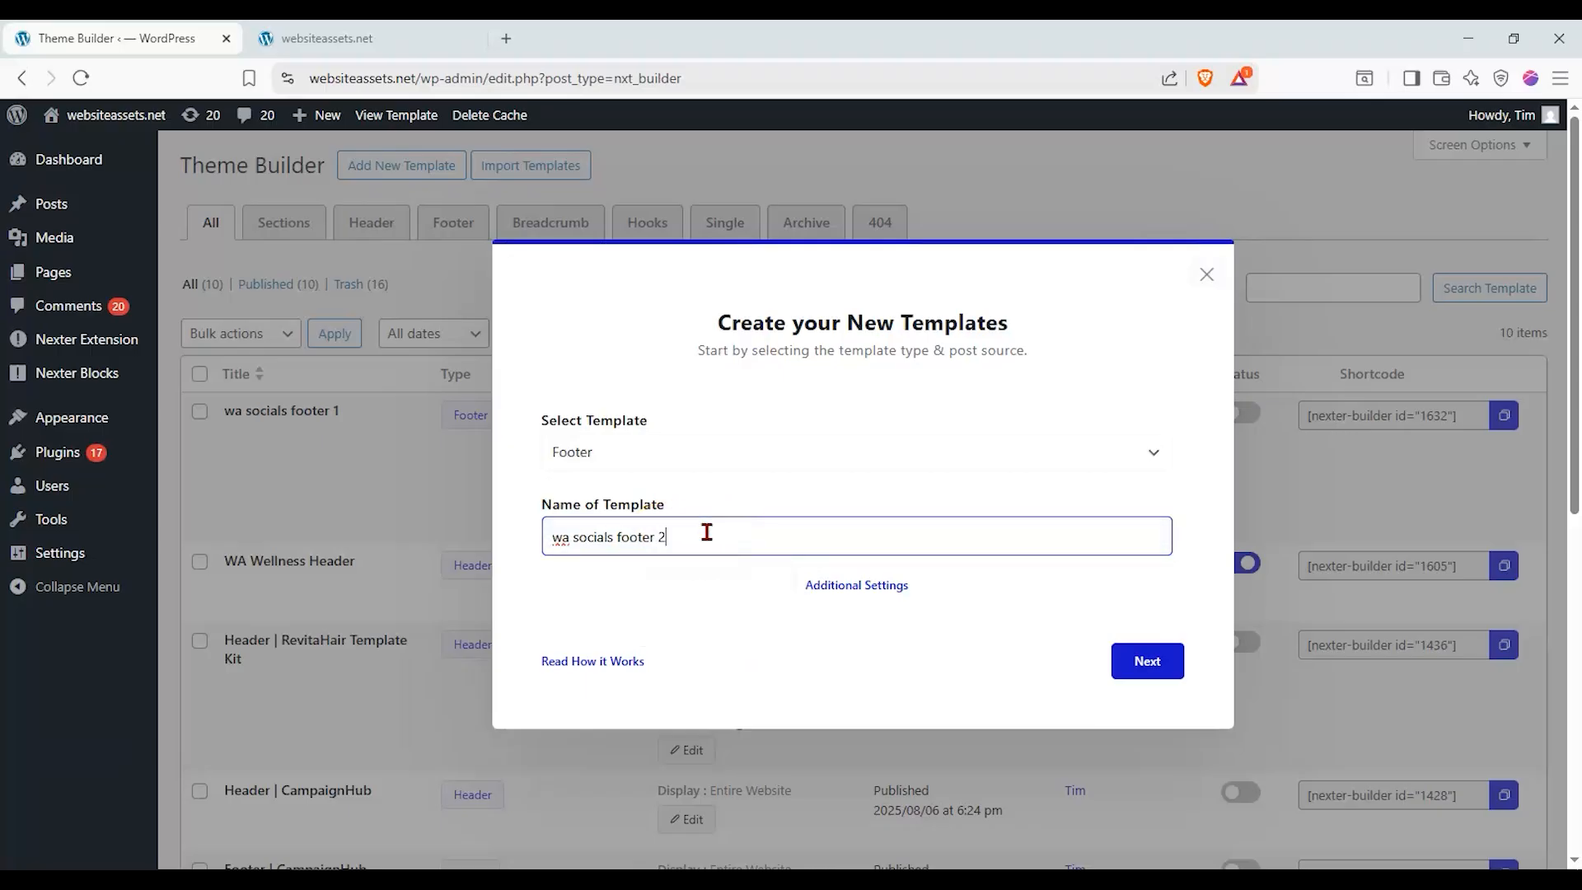
Set the display condition for wa socials footer 2 and create the template
left_click(1161, 676)
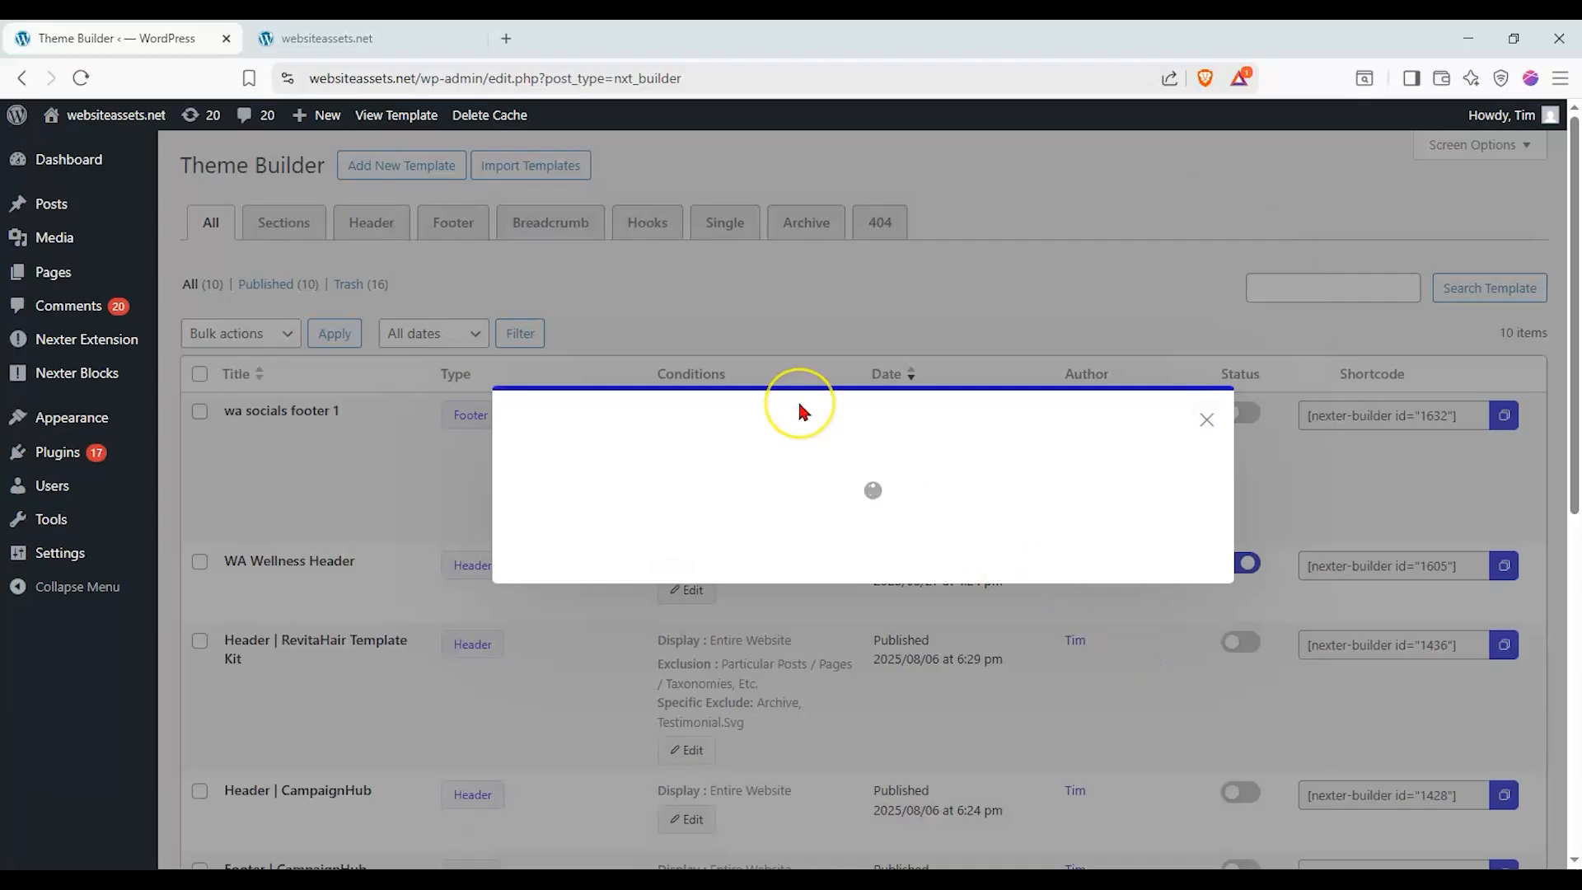
left_click(1024, 463)
left_click(787, 521)
left_click(1137, 669)
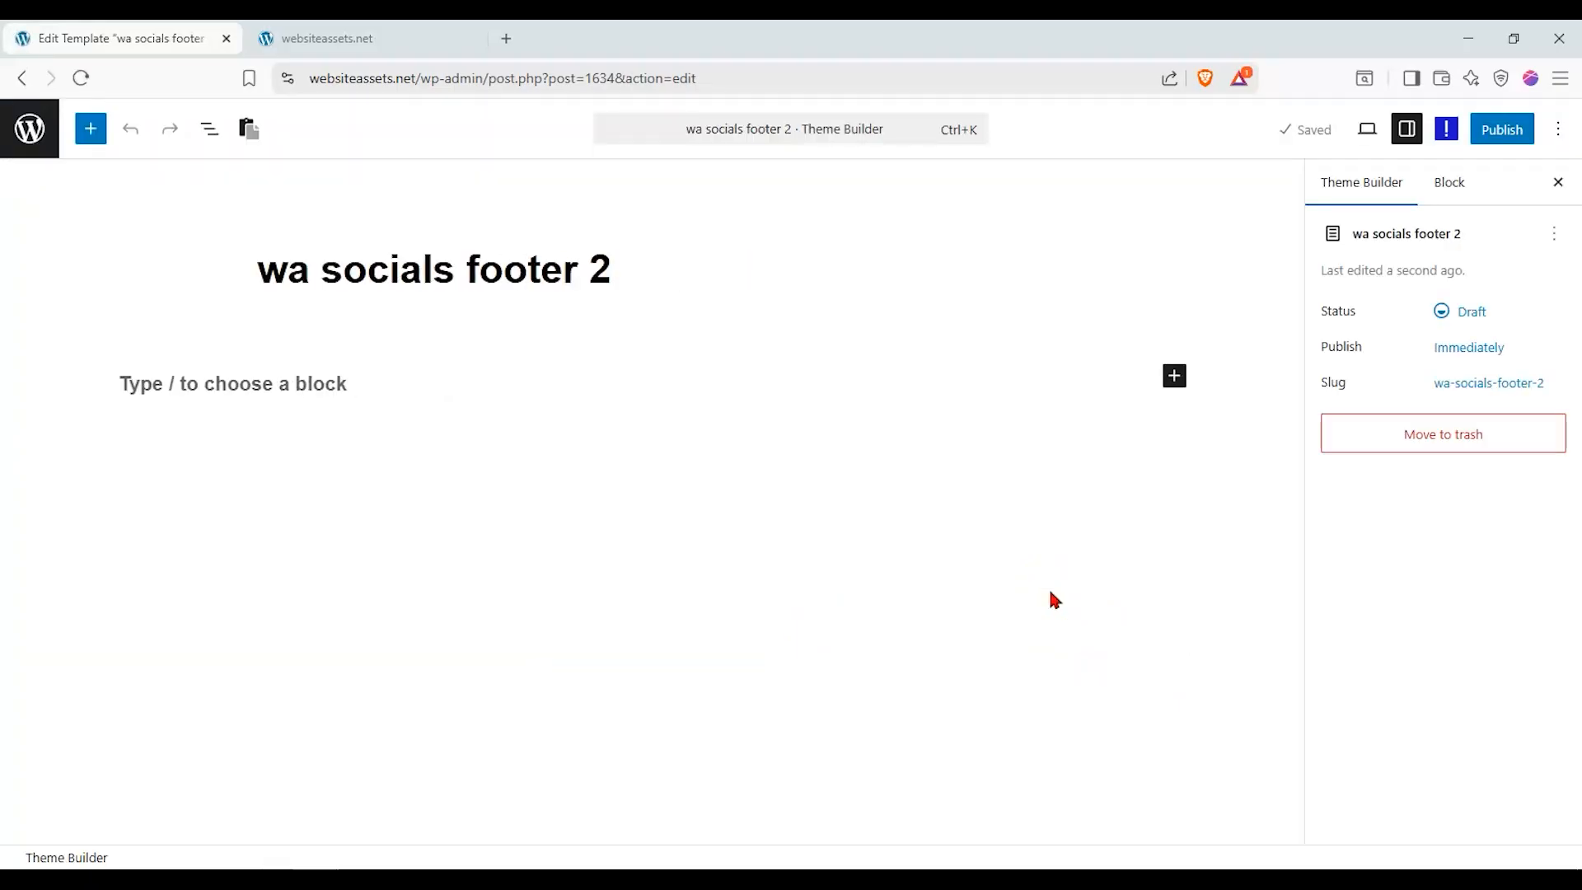
Add a Social Icon block to the empty wa socials footer 2 template
left_click(91, 129)
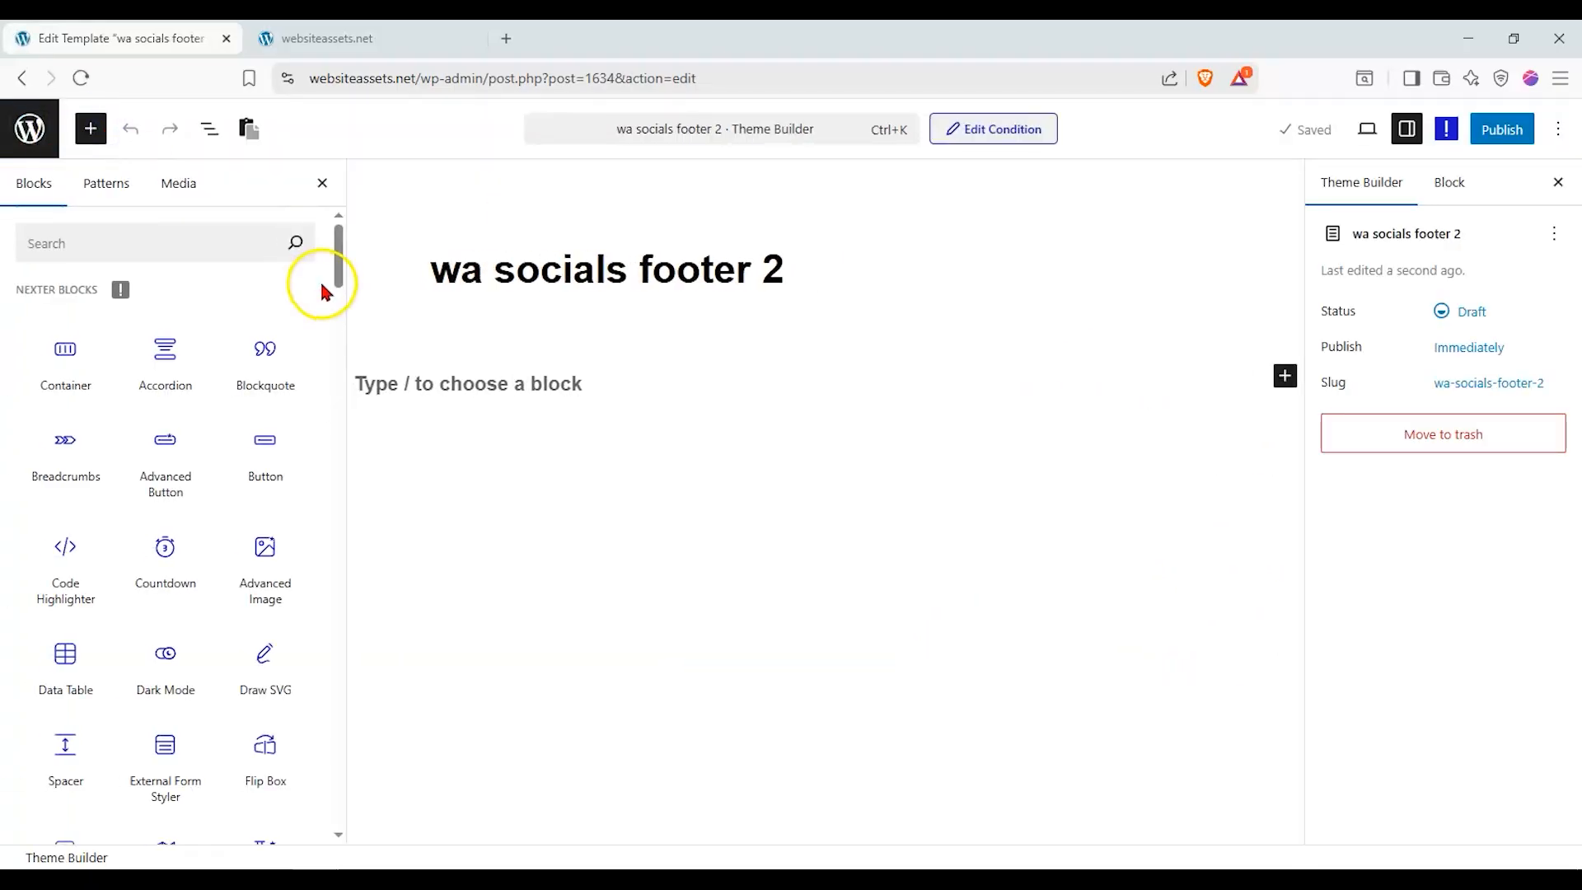
left_click_drag(341, 251, 324, 321)
scroll(321, 326, "down", 9)
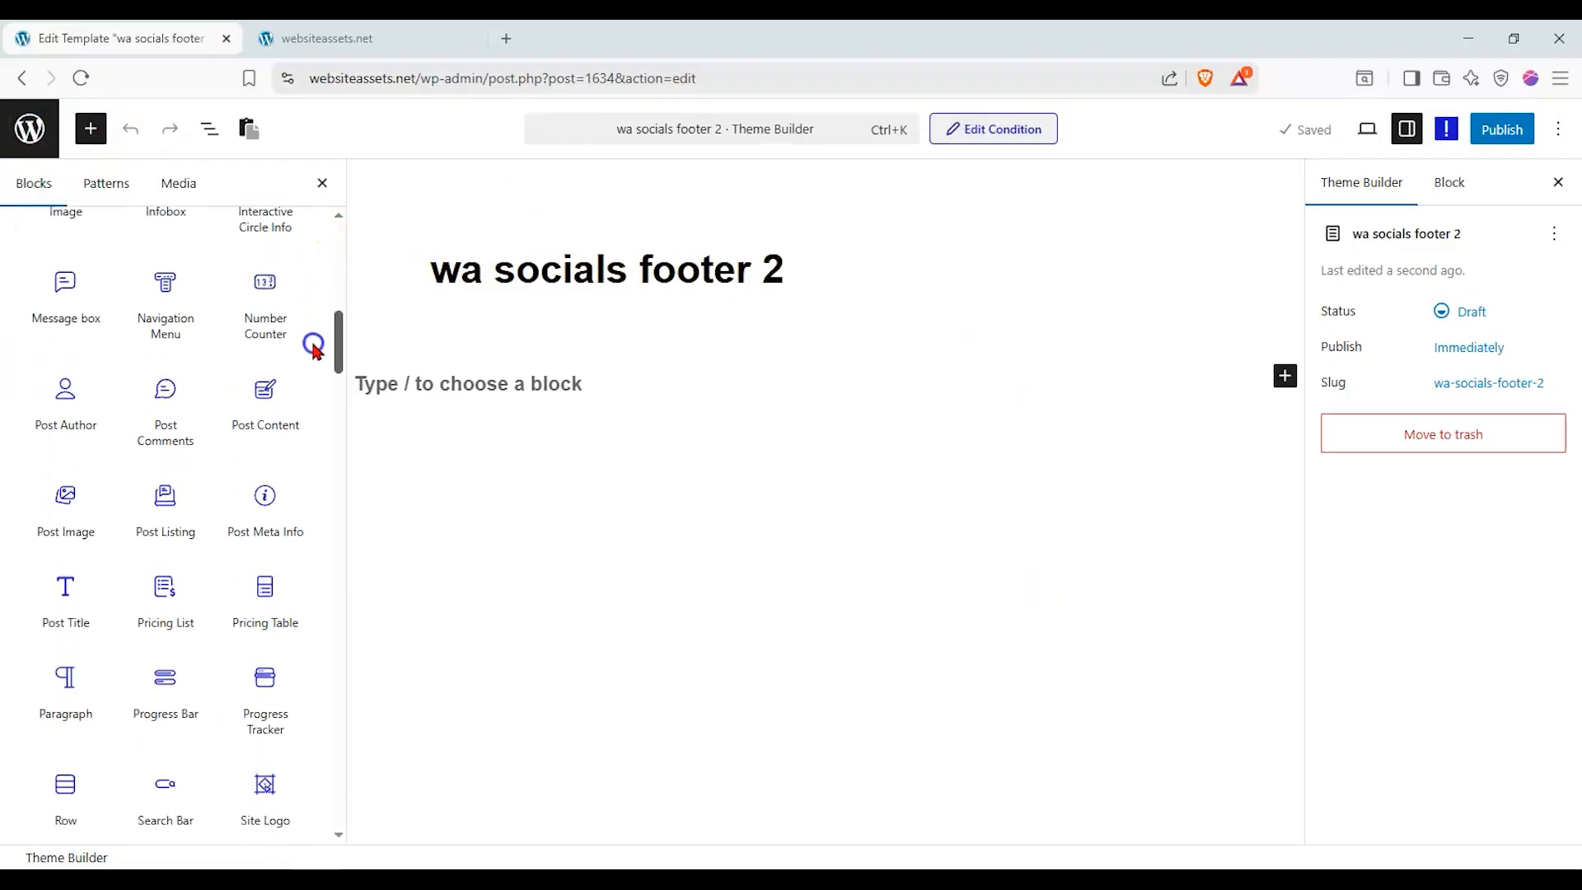
left_click(166, 422)
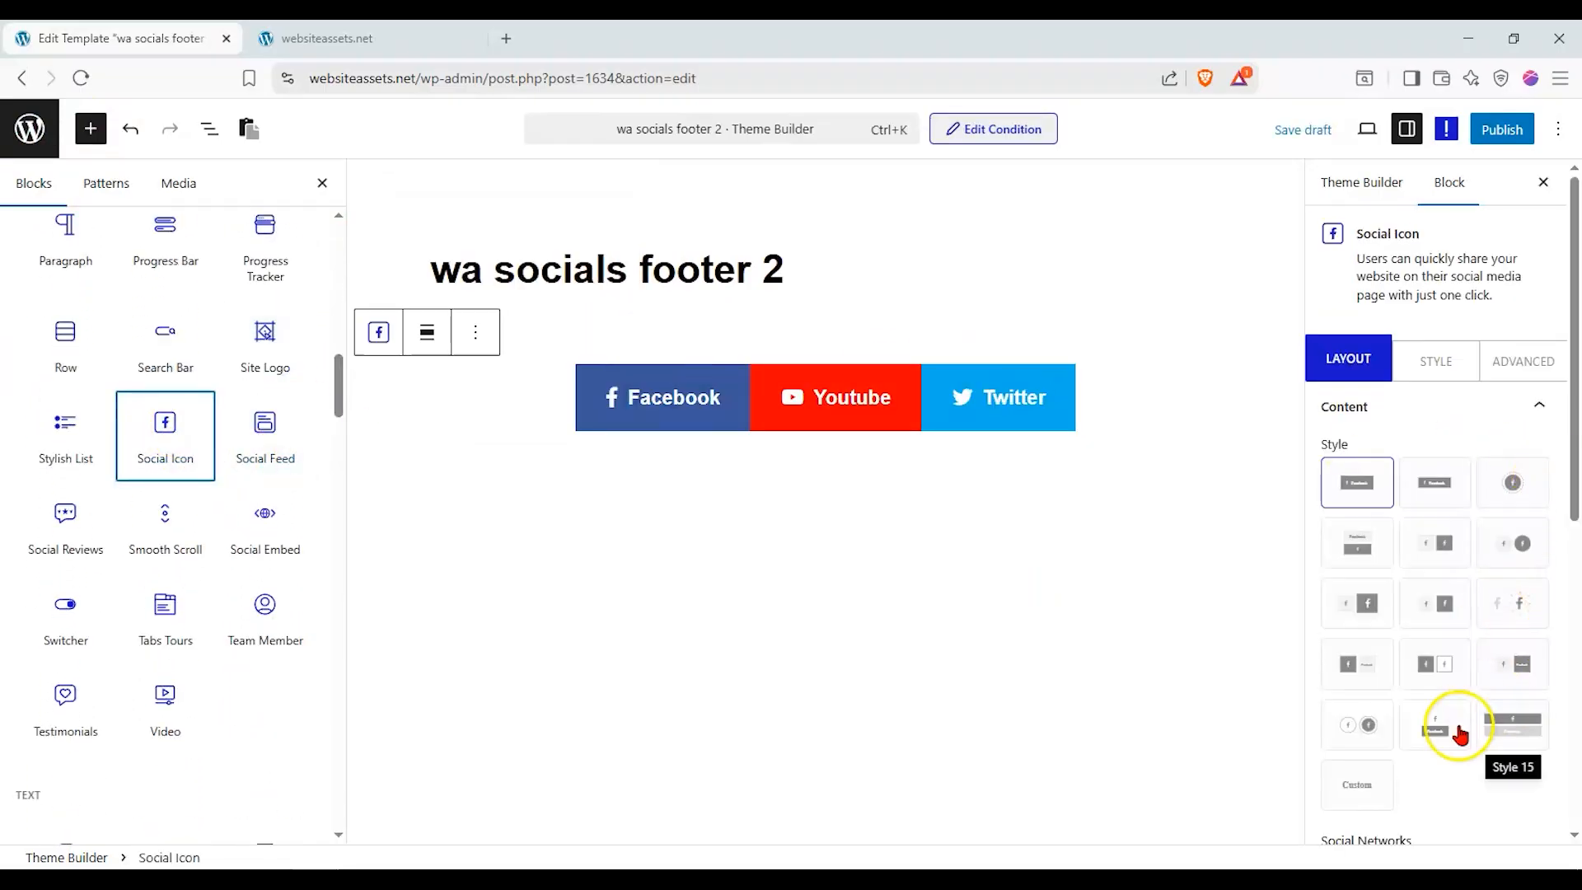
Try several layout styles on the Social Icon block and apply the square icon-only Style 11
left_click(1365, 712)
left_click(1363, 672)
left_click(1426, 665)
left_click(1372, 664)
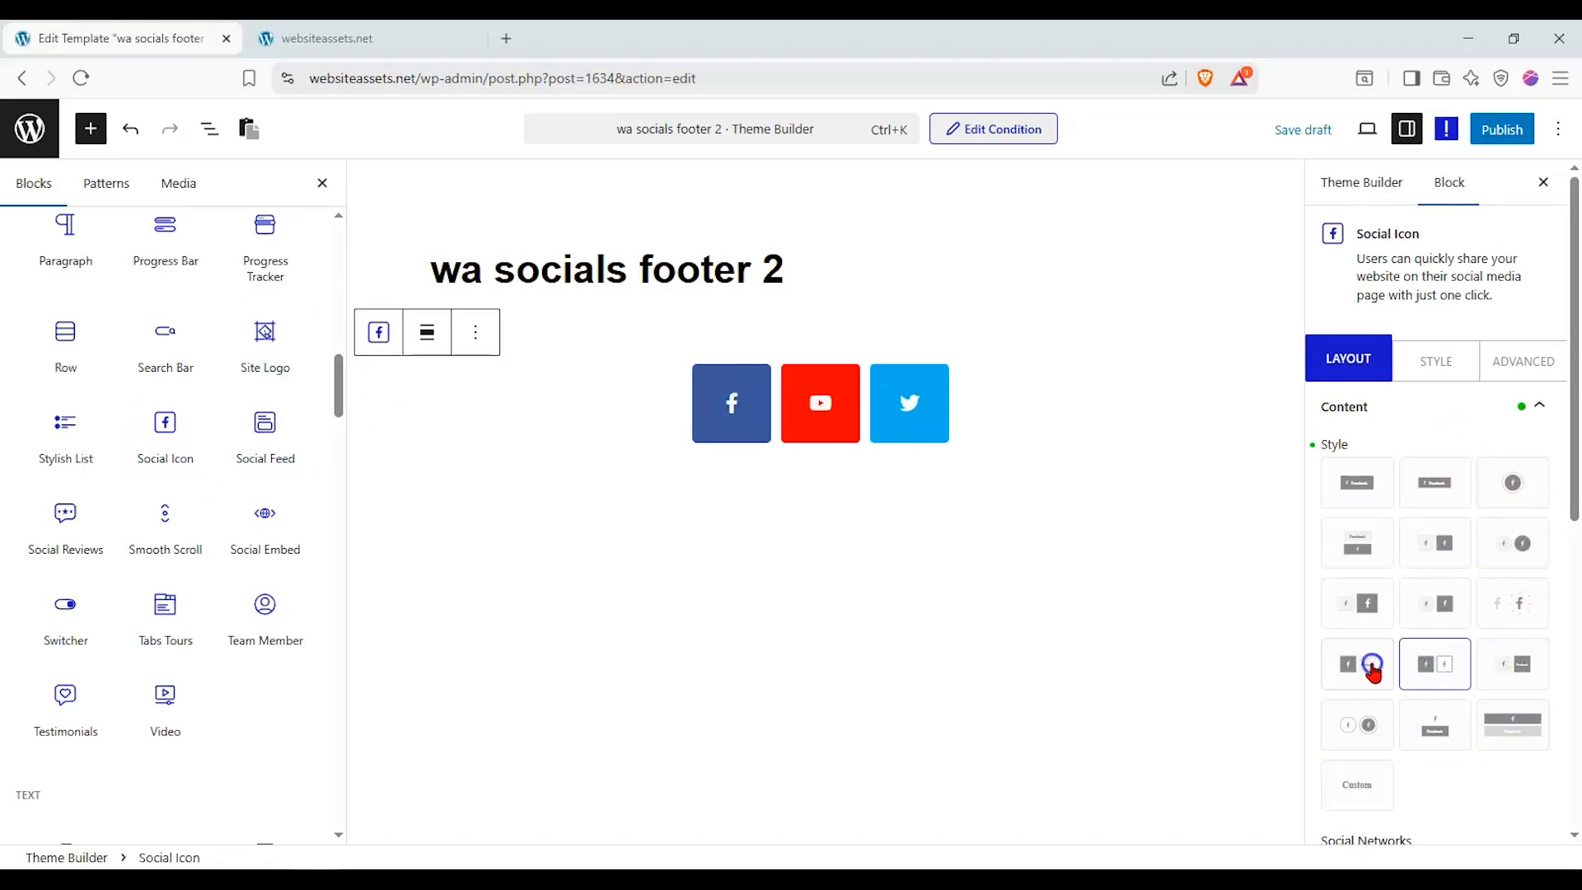
left_click(1415, 656)
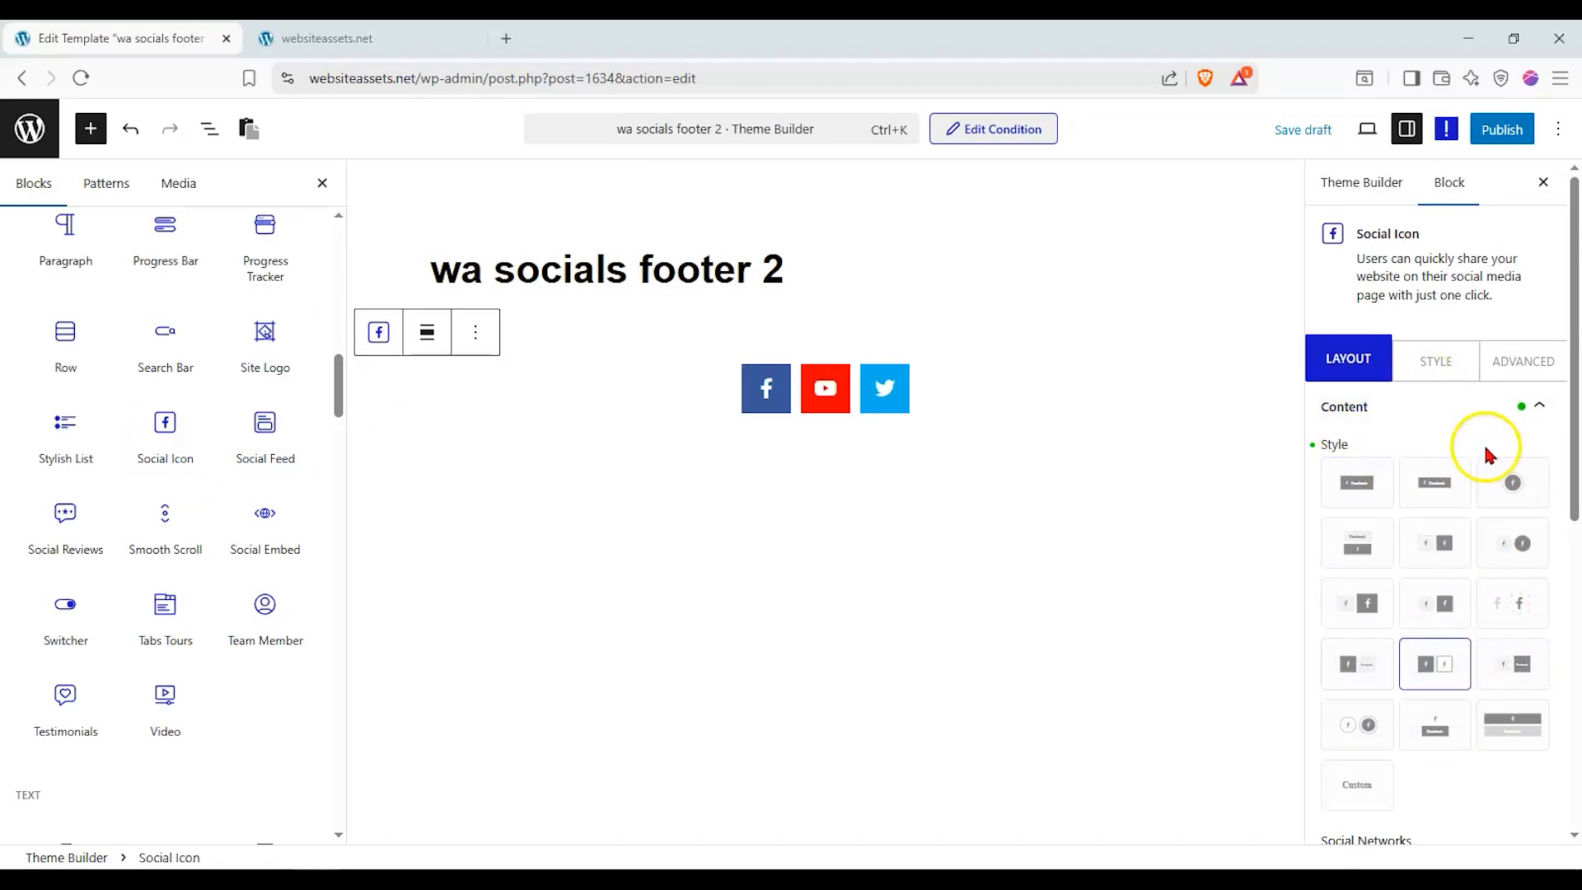
Set the Social Icon block's alignment to right and publish the footer template
left_click(1480, 412)
left_click(1444, 365)
left_click(1352, 364)
left_click(1437, 416)
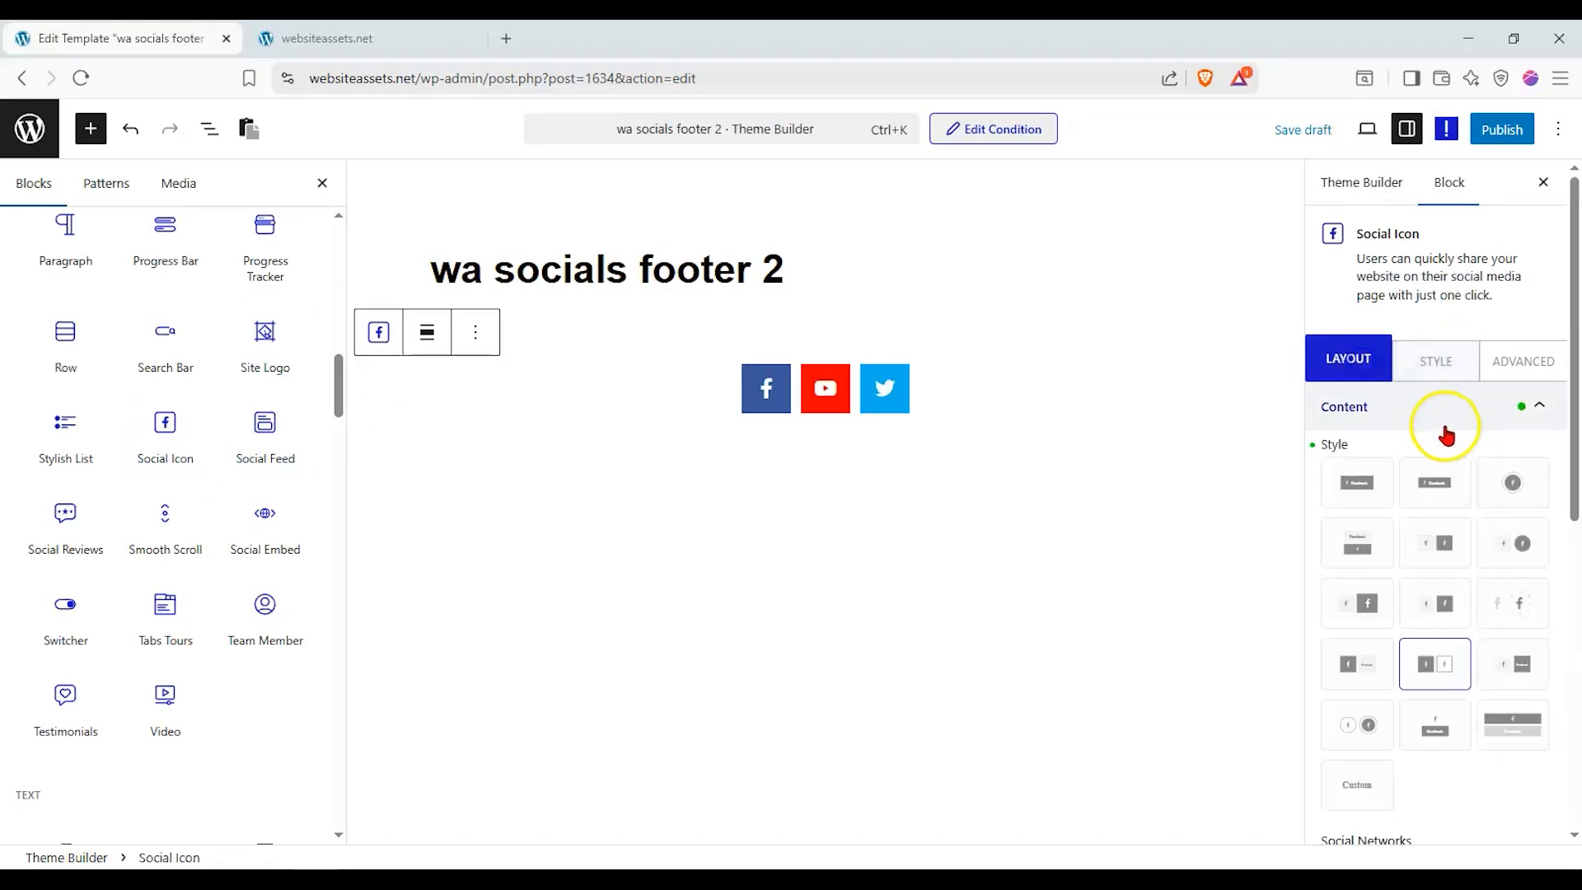
left_click(1445, 418)
scroll(1454, 633, "down", 6)
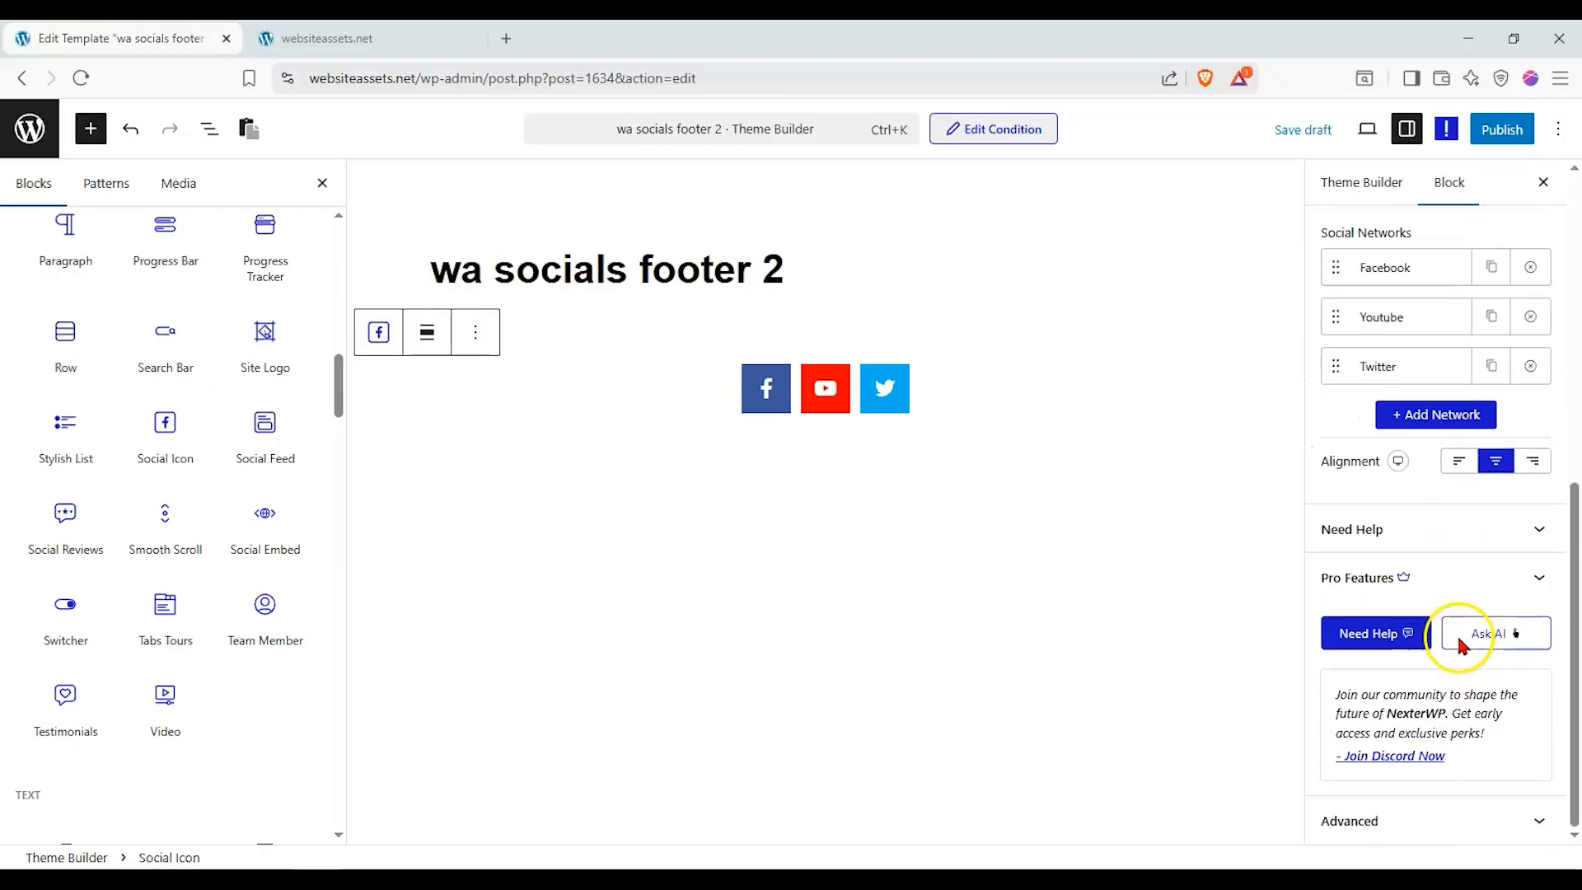
scroll(1461, 641, "up", 3)
left_click(1532, 758)
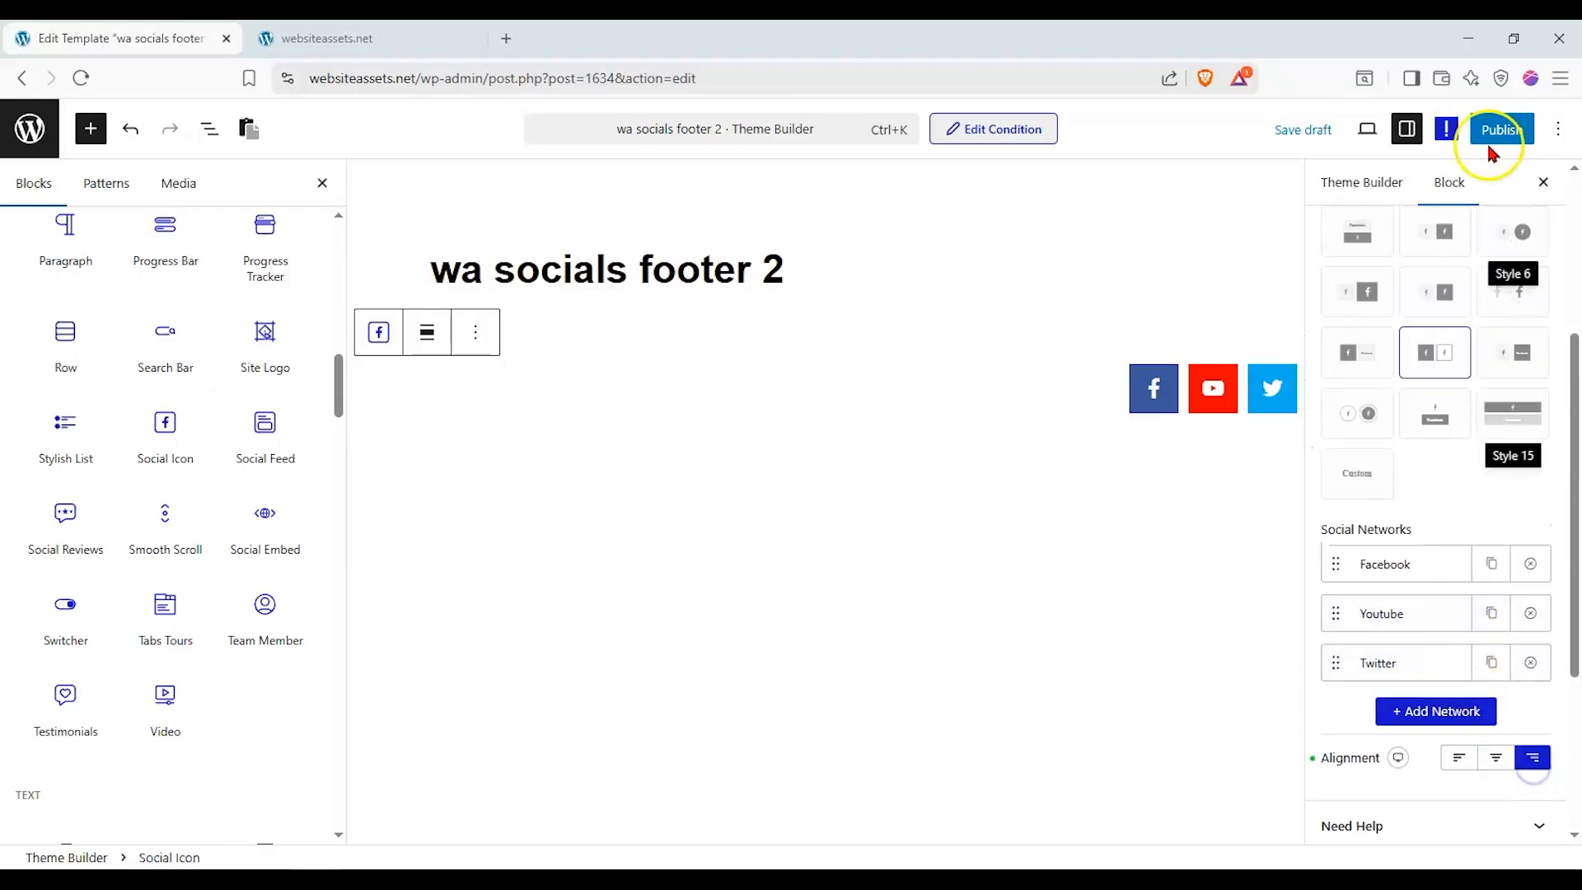
left_click(1499, 130)
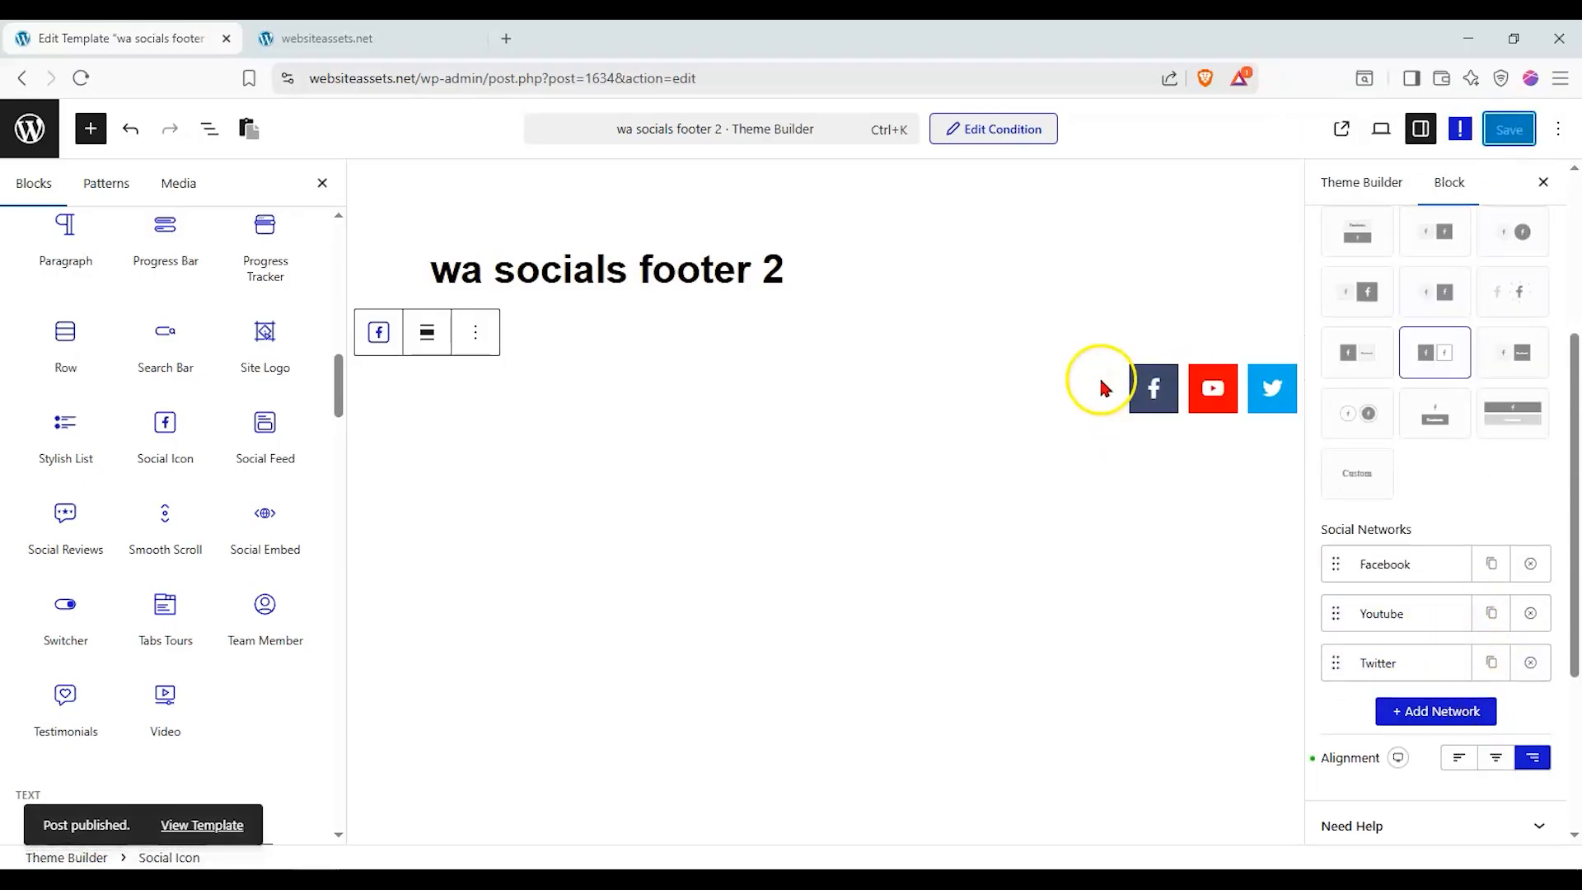
Reload the live homepage and check the new footer there and on the Menu/Services page
left_click(366, 41)
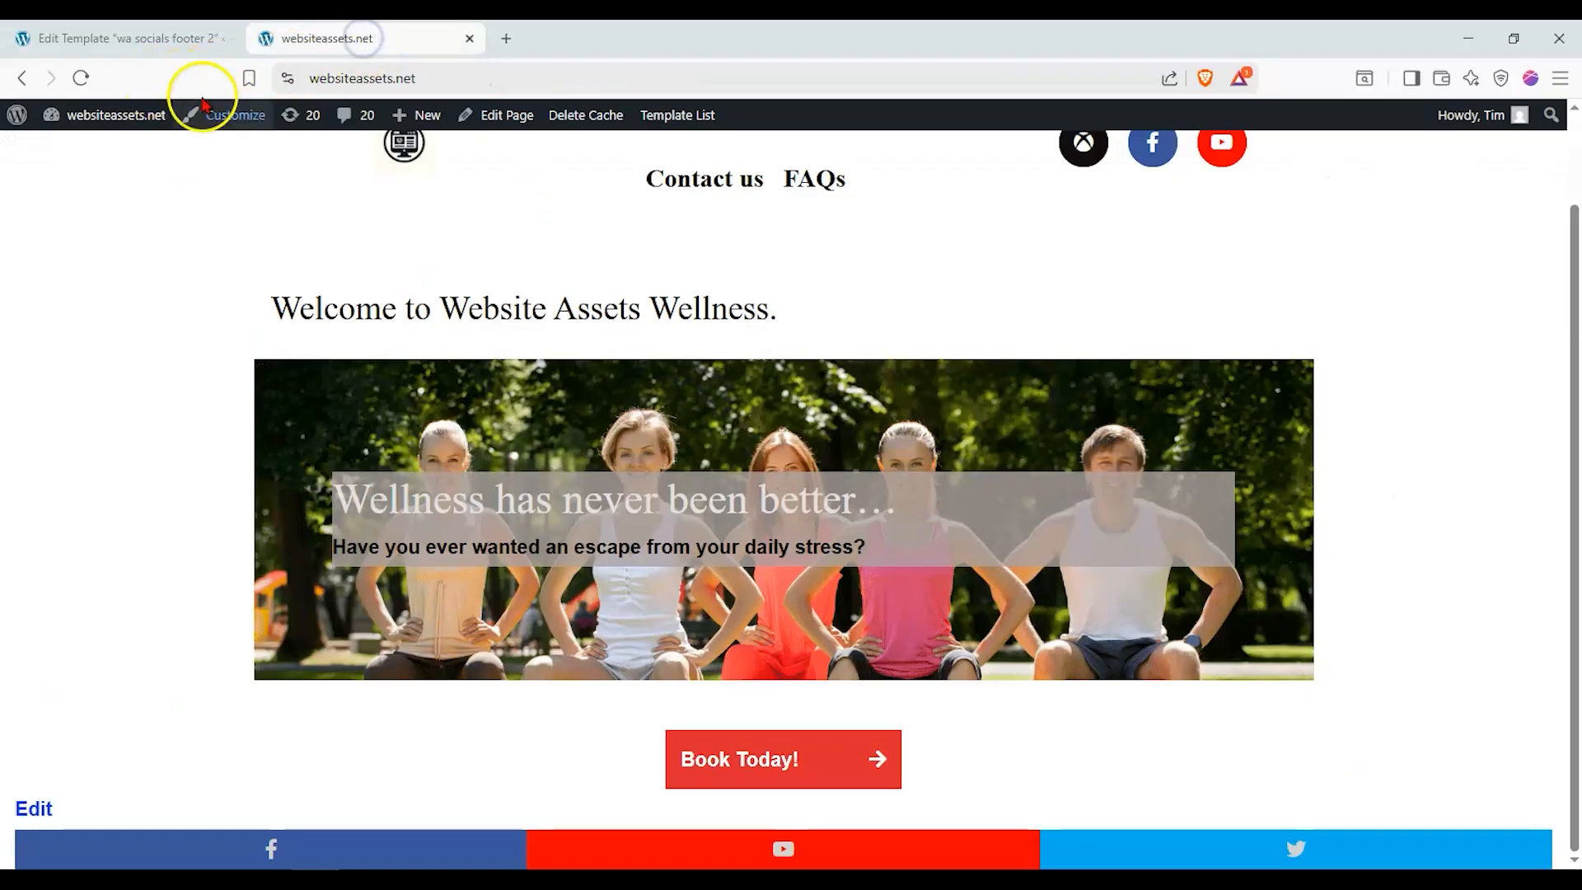
scroll(291, 153, "up", 1)
left_click(417, 251)
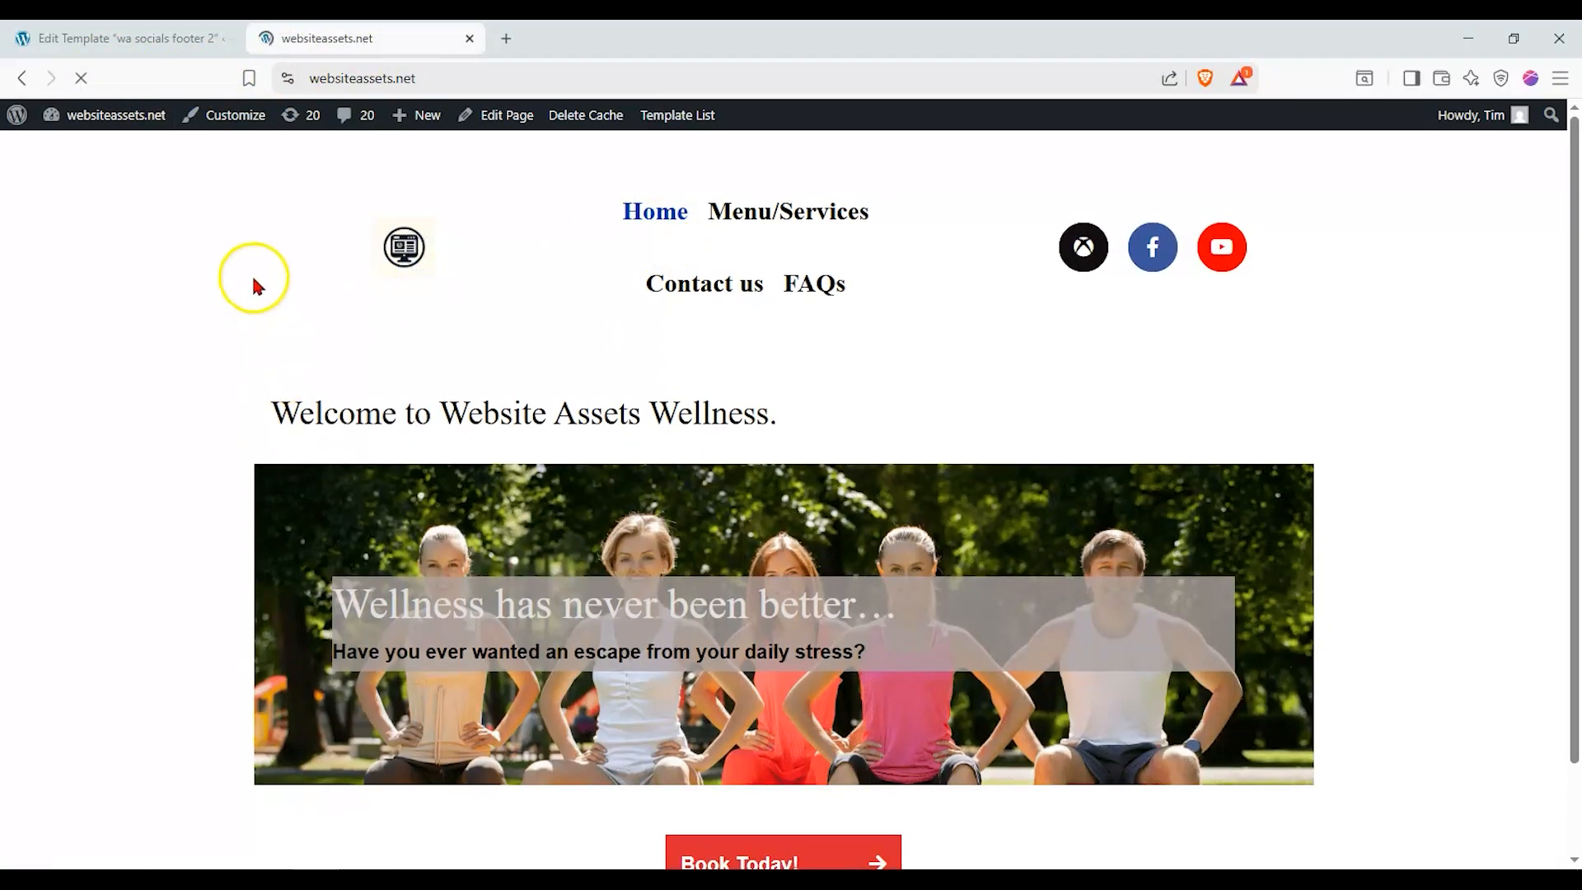
scroll(219, 258, "down", 1)
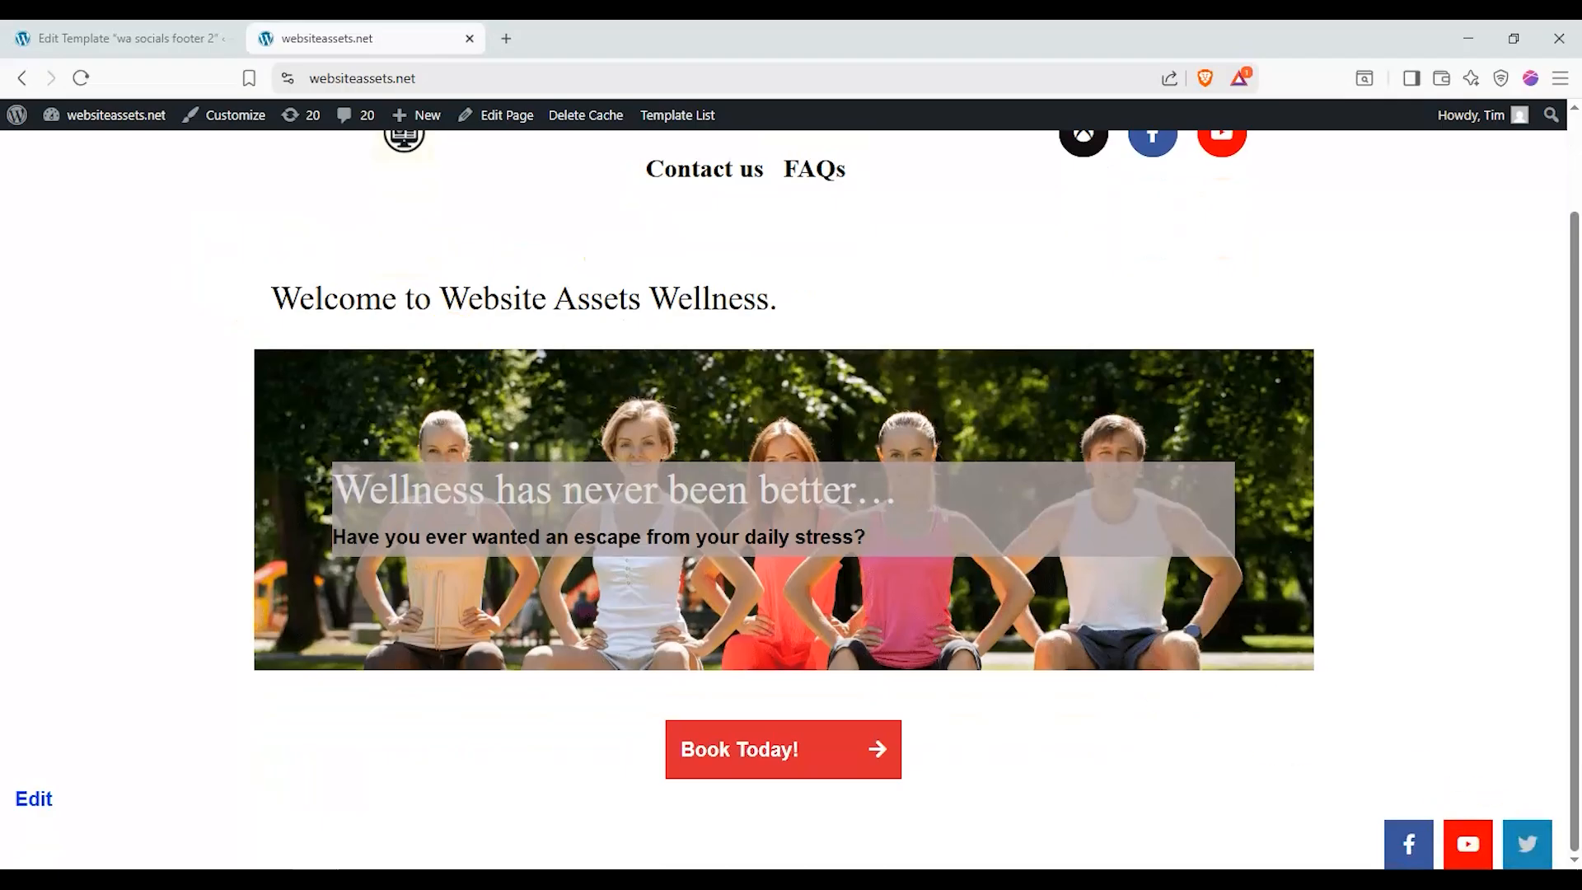
scroll(833, 368, "up", 1)
left_click(746, 216)
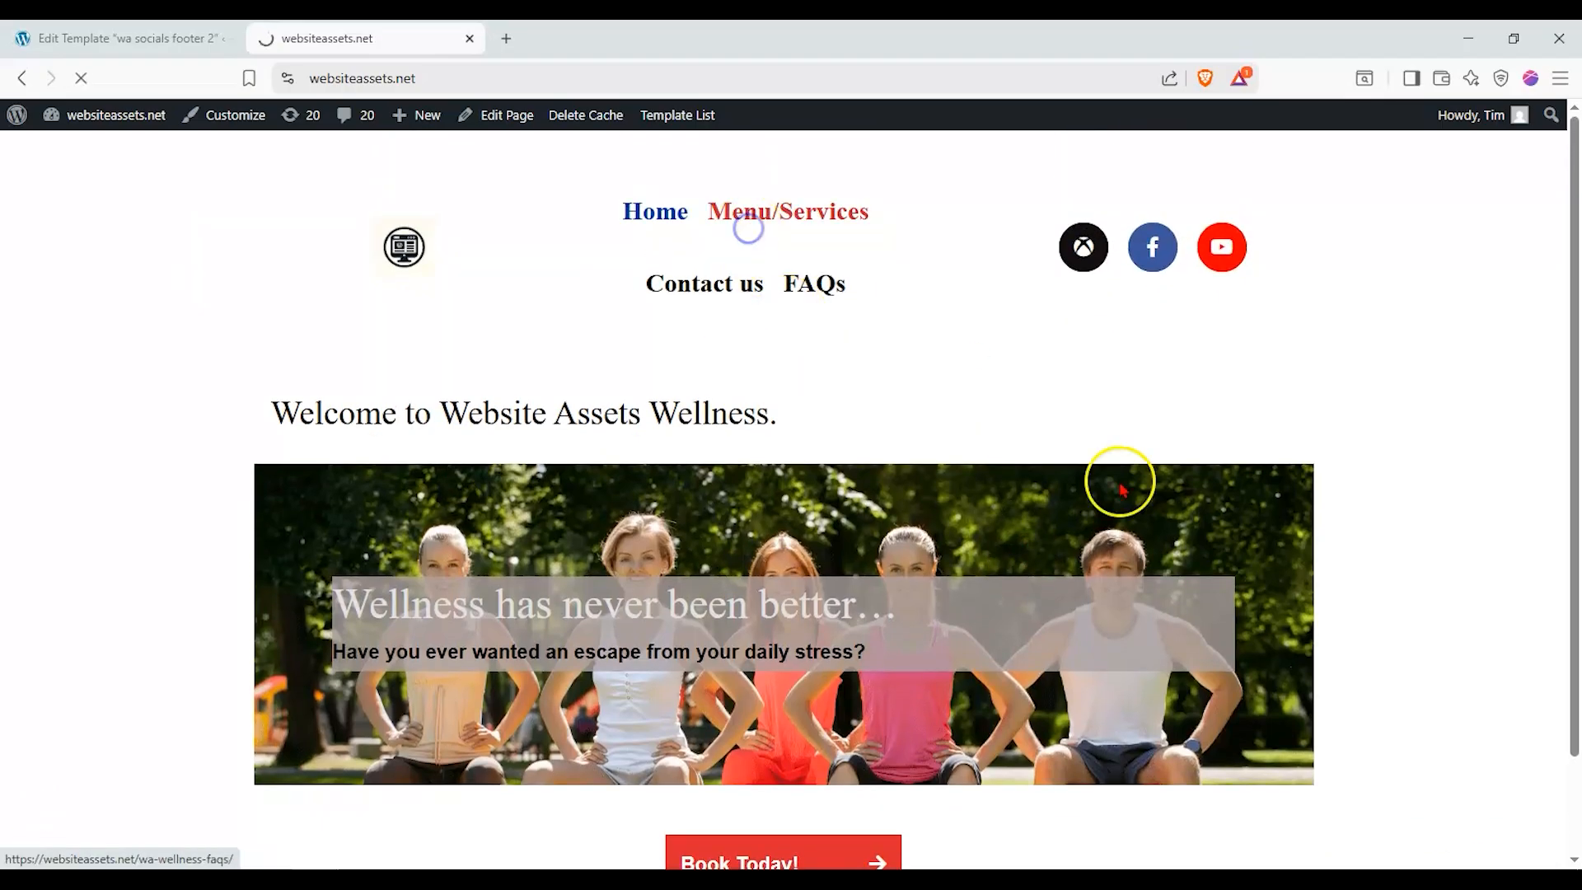
scroll(1157, 519, "down", 1)
scroll(1196, 542, "down", 6)
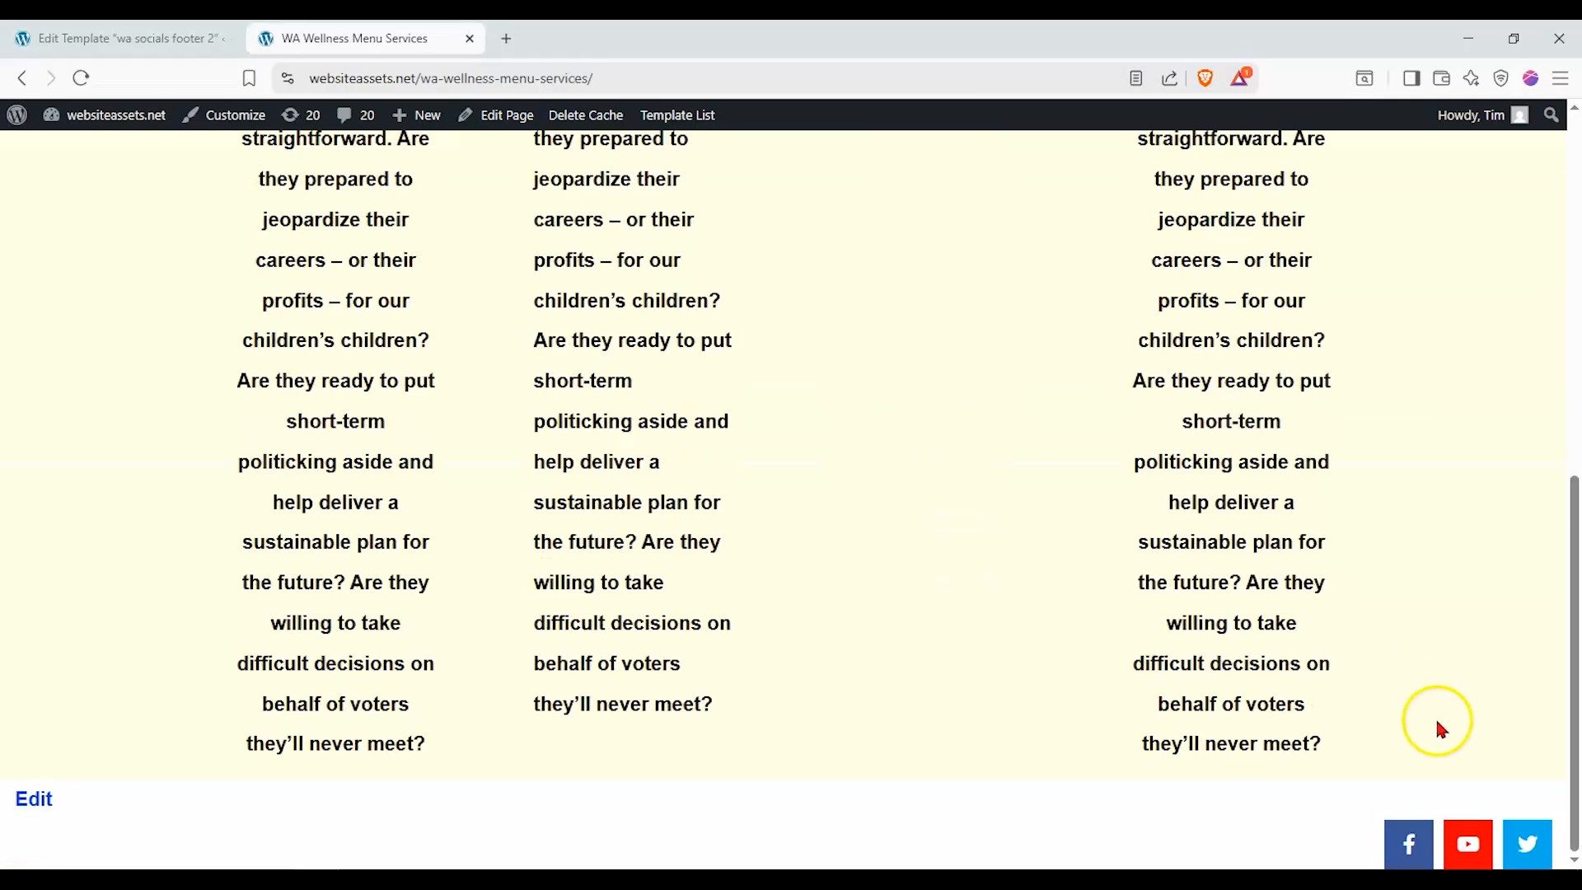
Check the icon footer at the end of the Contact us page and the FAQs page
scroll(707, 355, "up", 5)
scroll(710, 362, "up", 2)
left_click(704, 280)
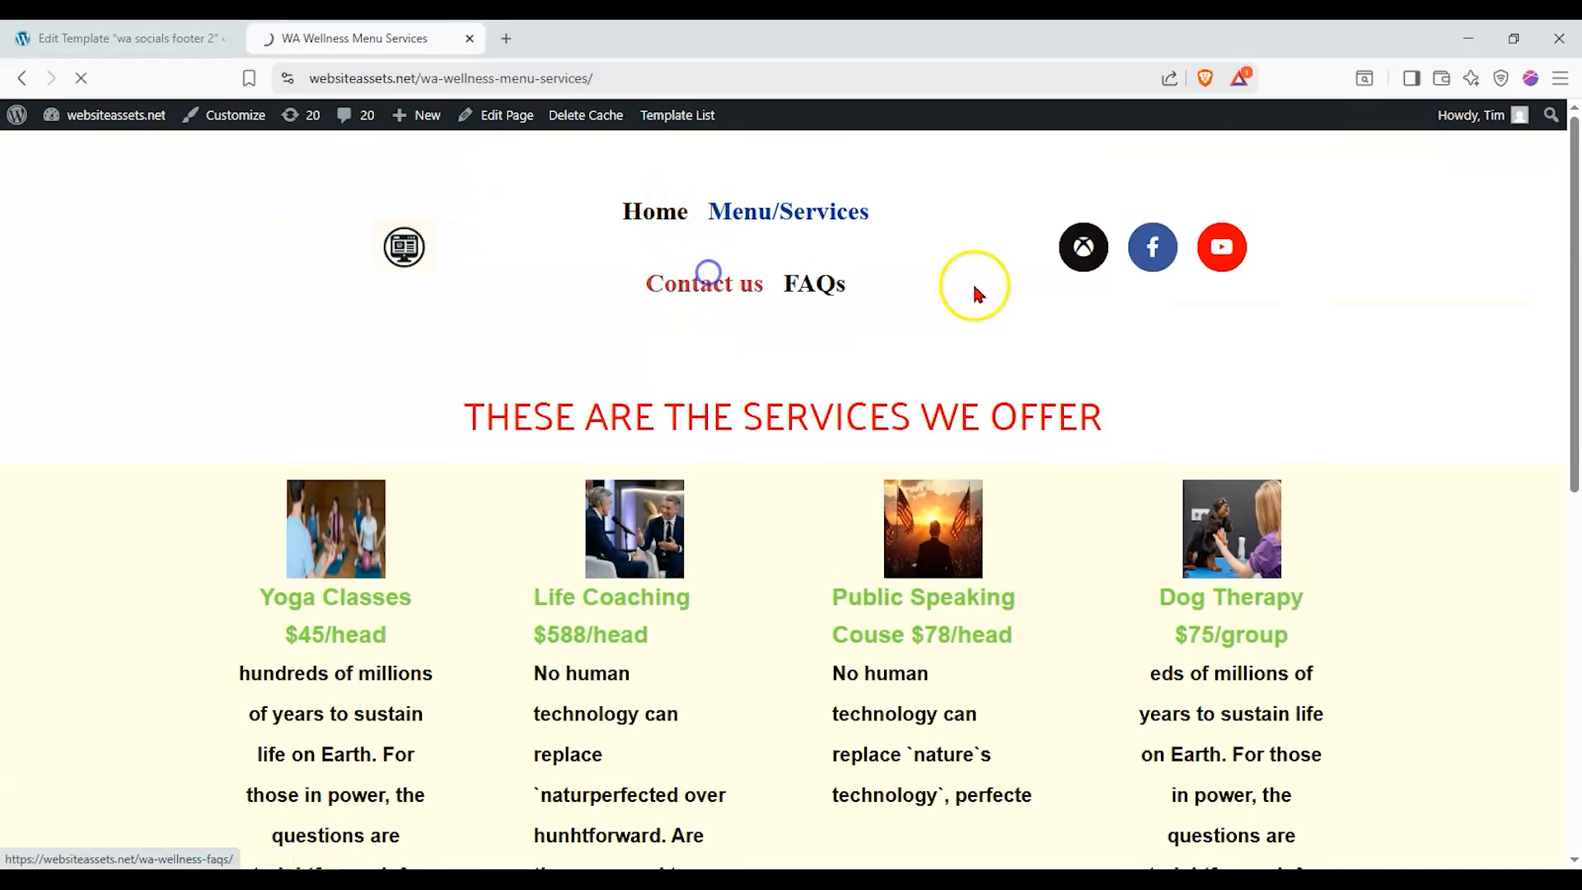
scroll(1101, 393, "down", 3)
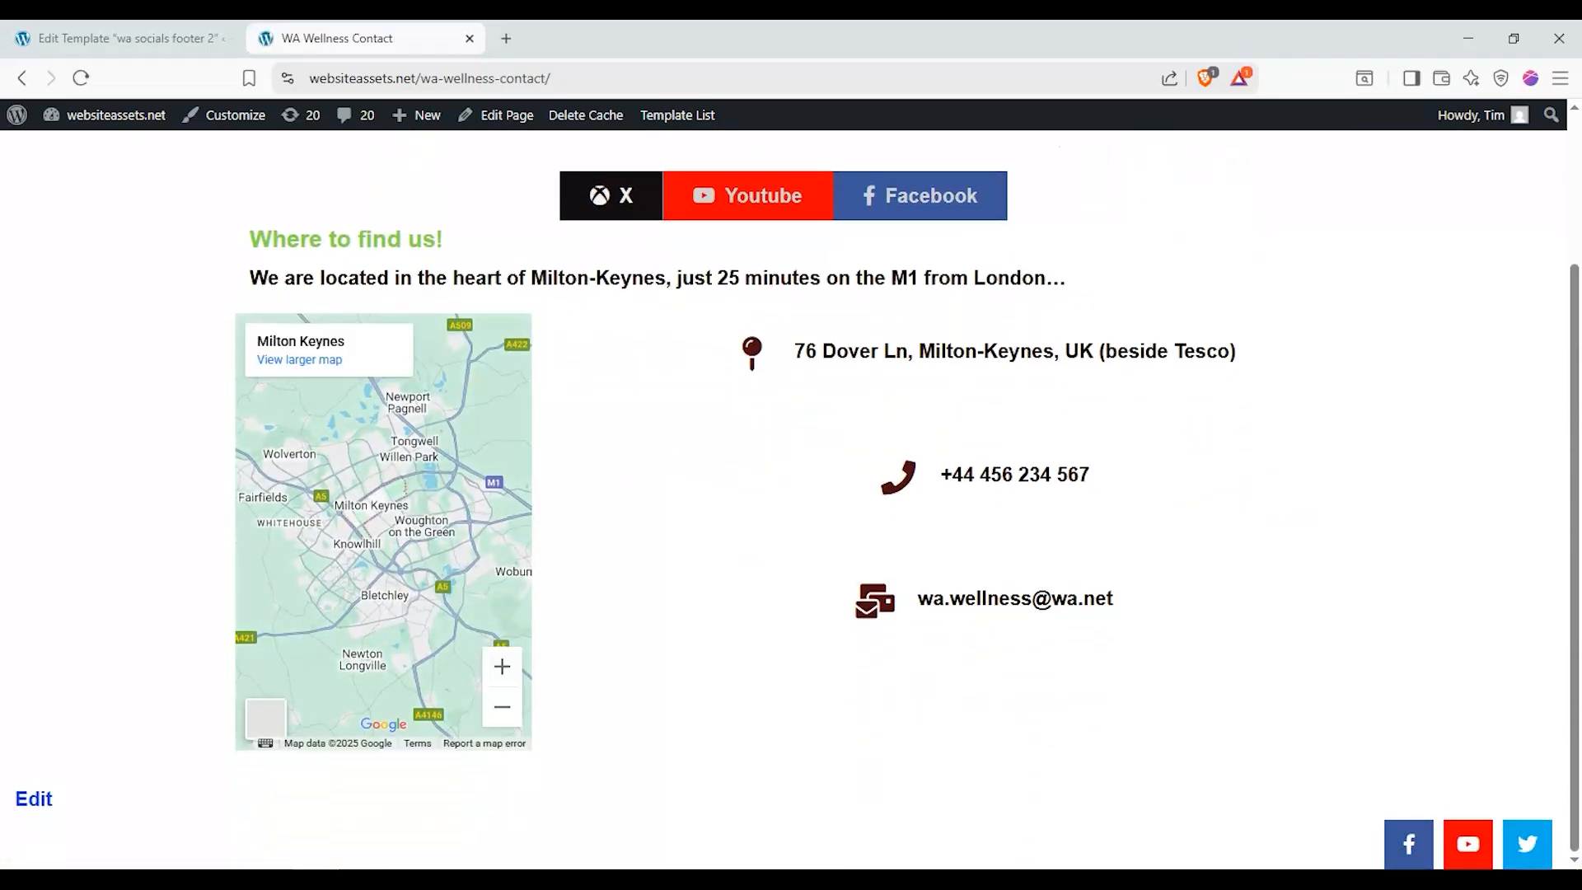
scroll(943, 255, "up", 3)
left_click(810, 280)
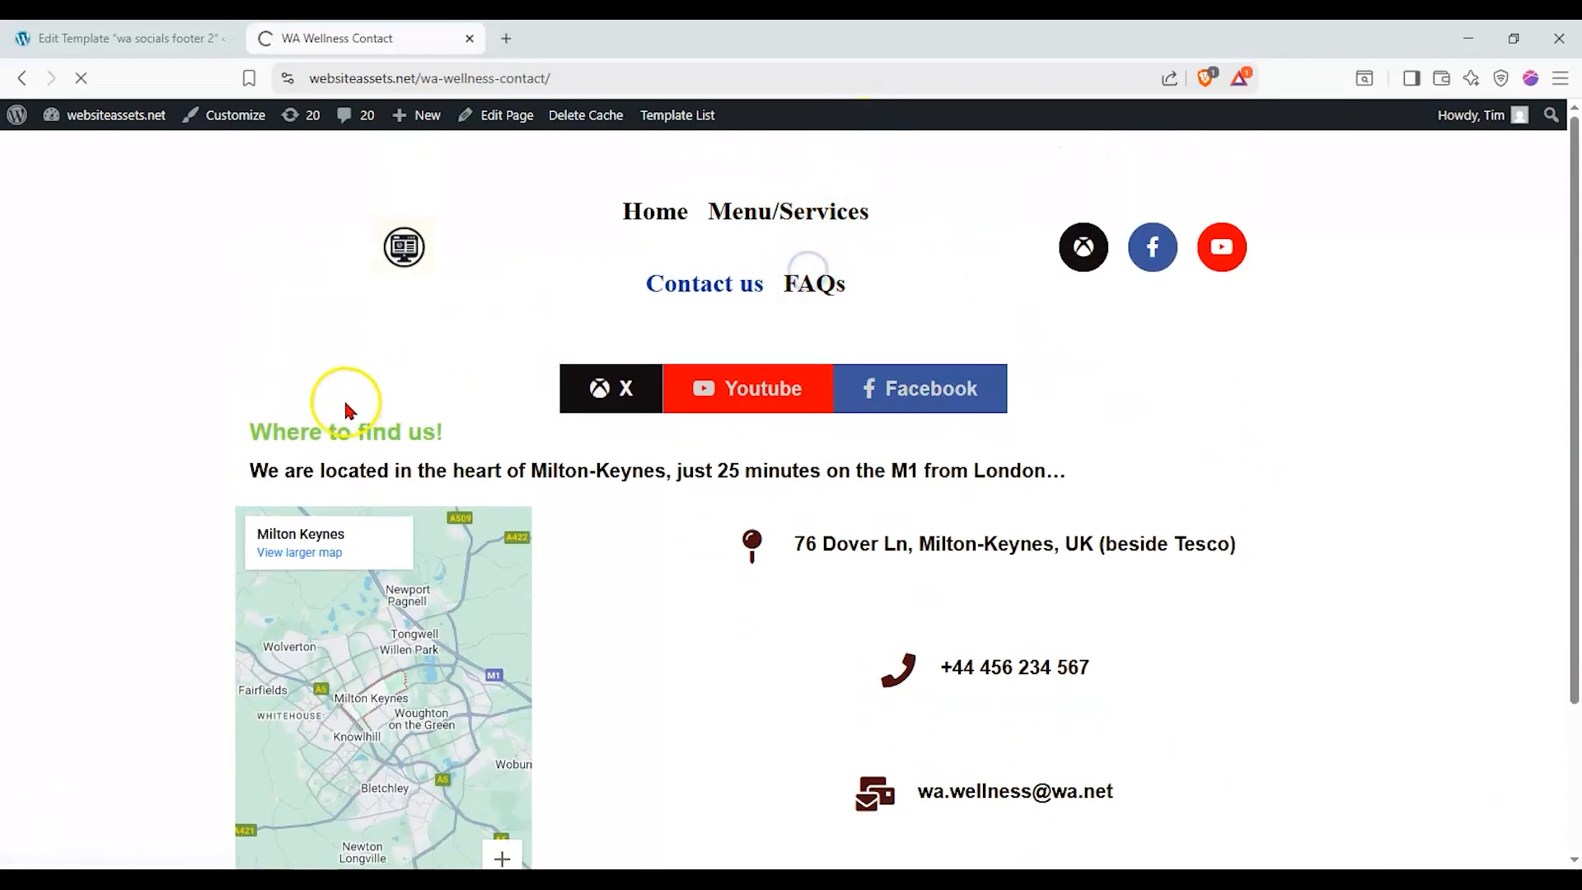
scroll(1498, 838, "down", 5)
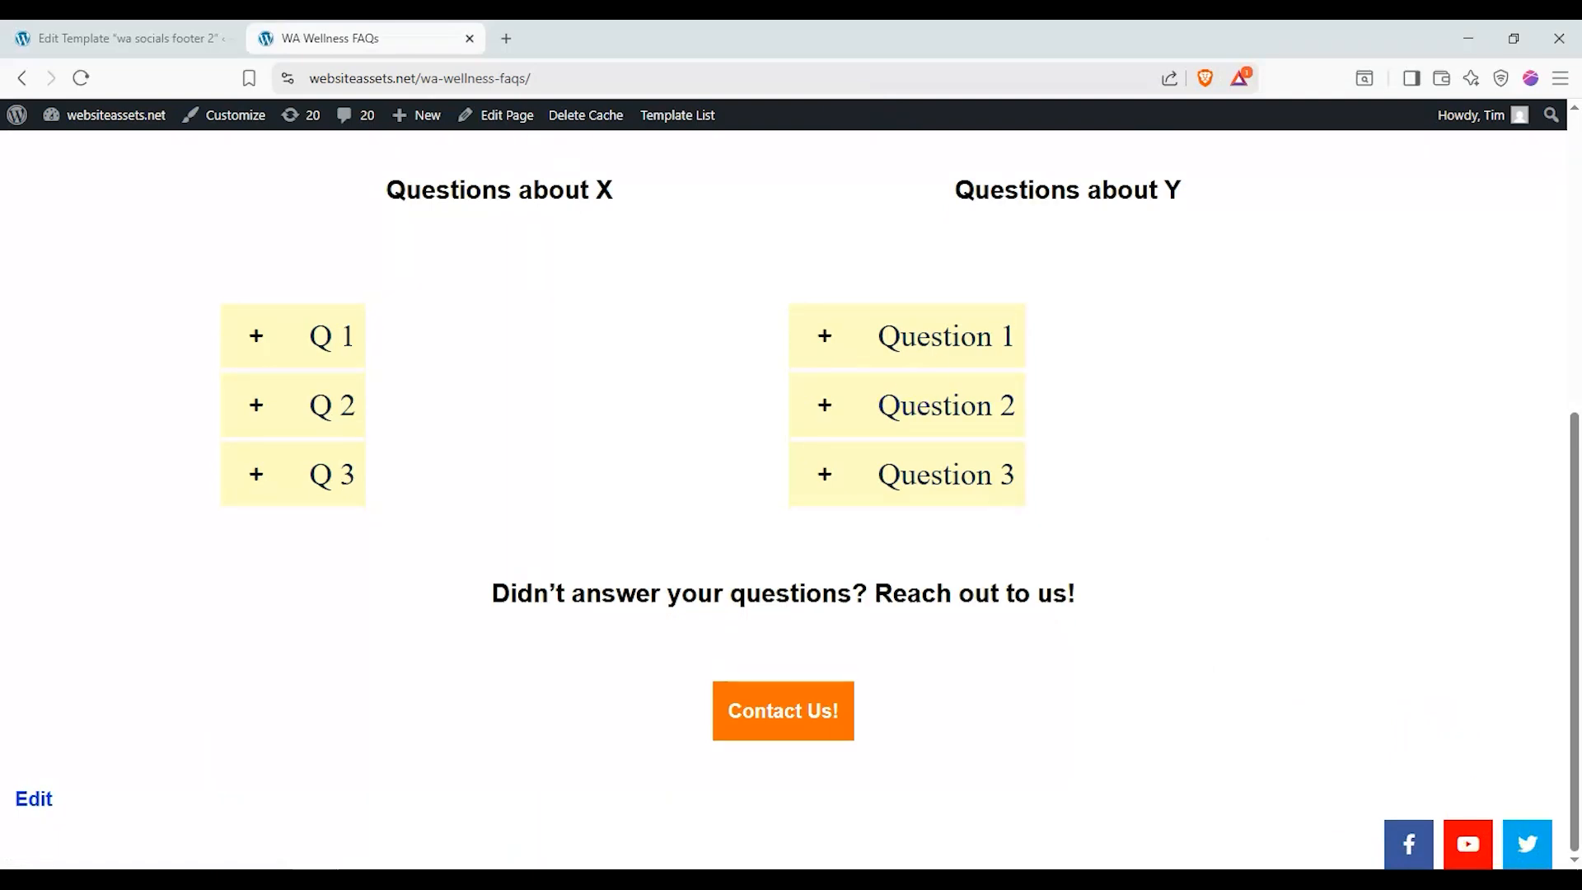
Return to the Theme Builder template list, disable wa socials footer 2, and reload the live FAQs page
left_click(205, 35)
left_click(23, 79)
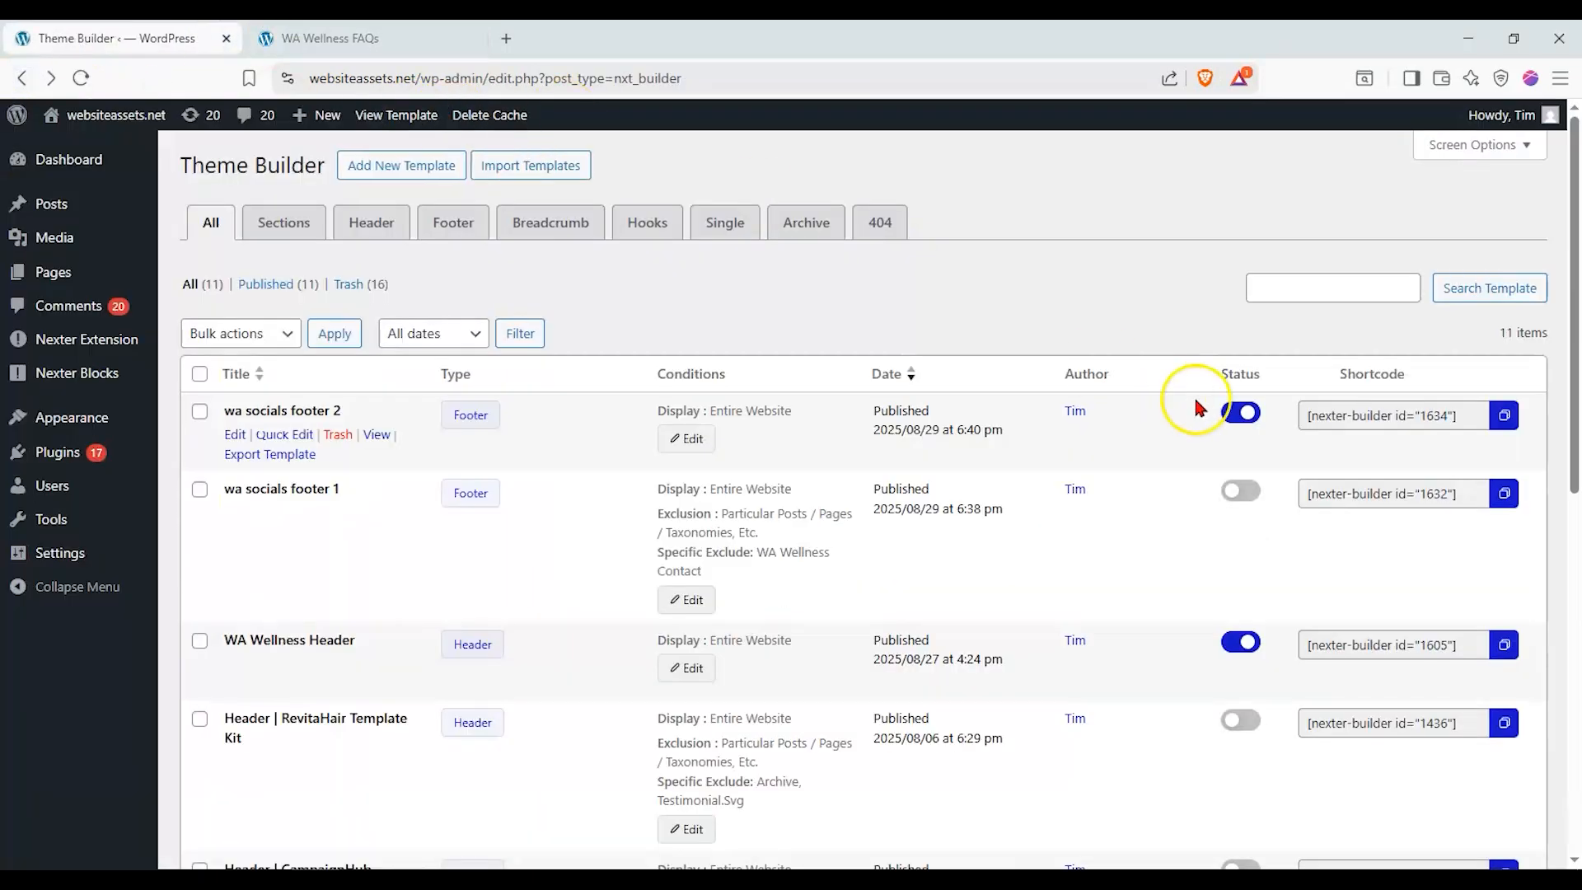
left_click(1232, 493)
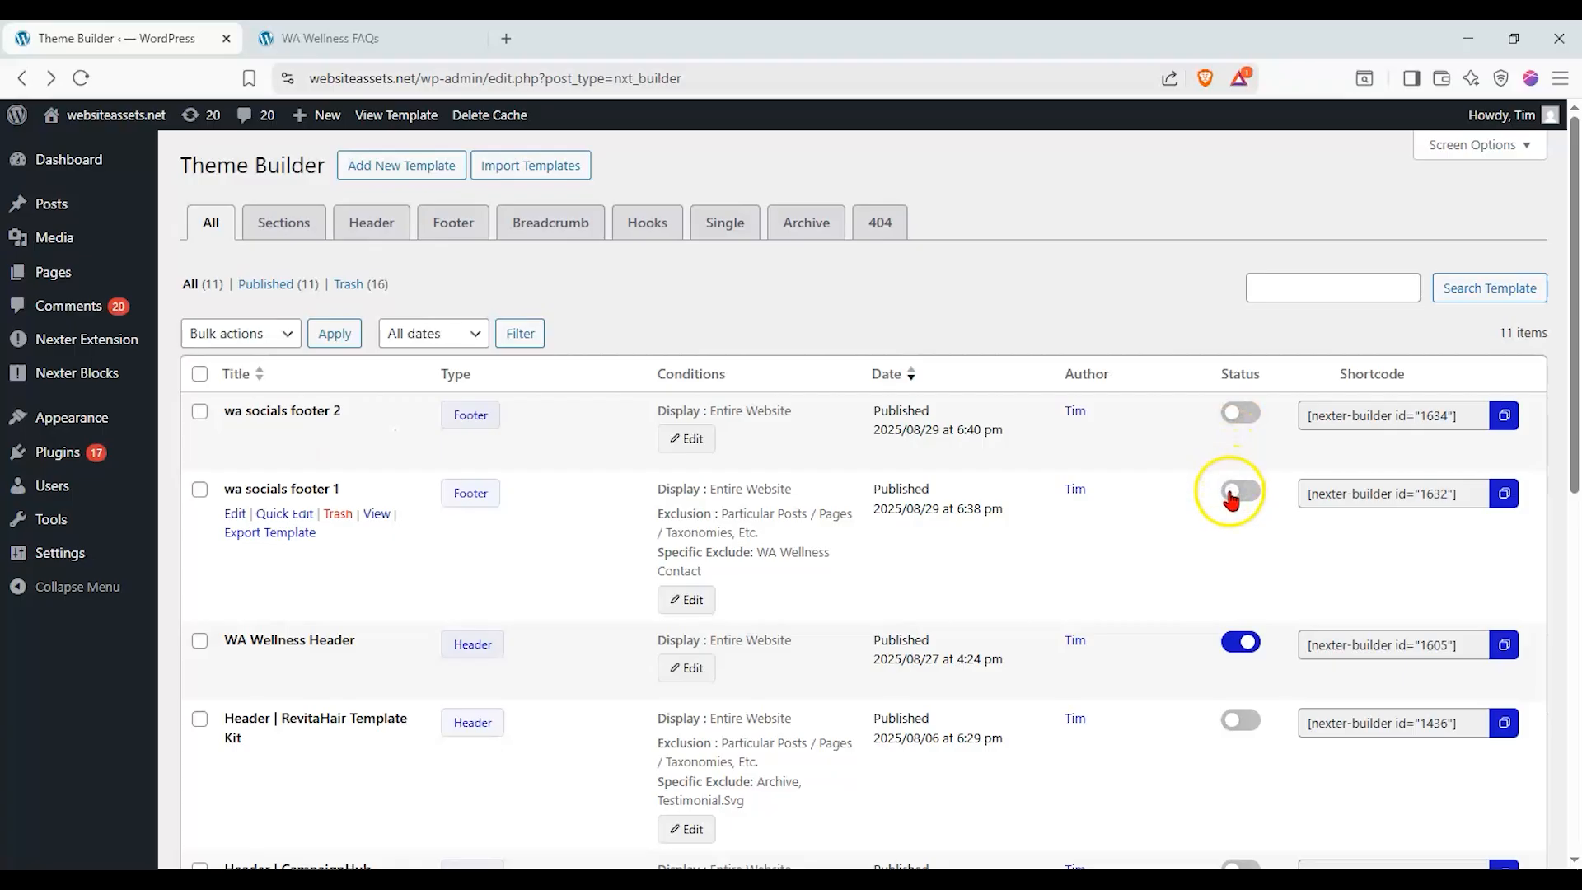
left_click(388, 38)
left_click(81, 77)
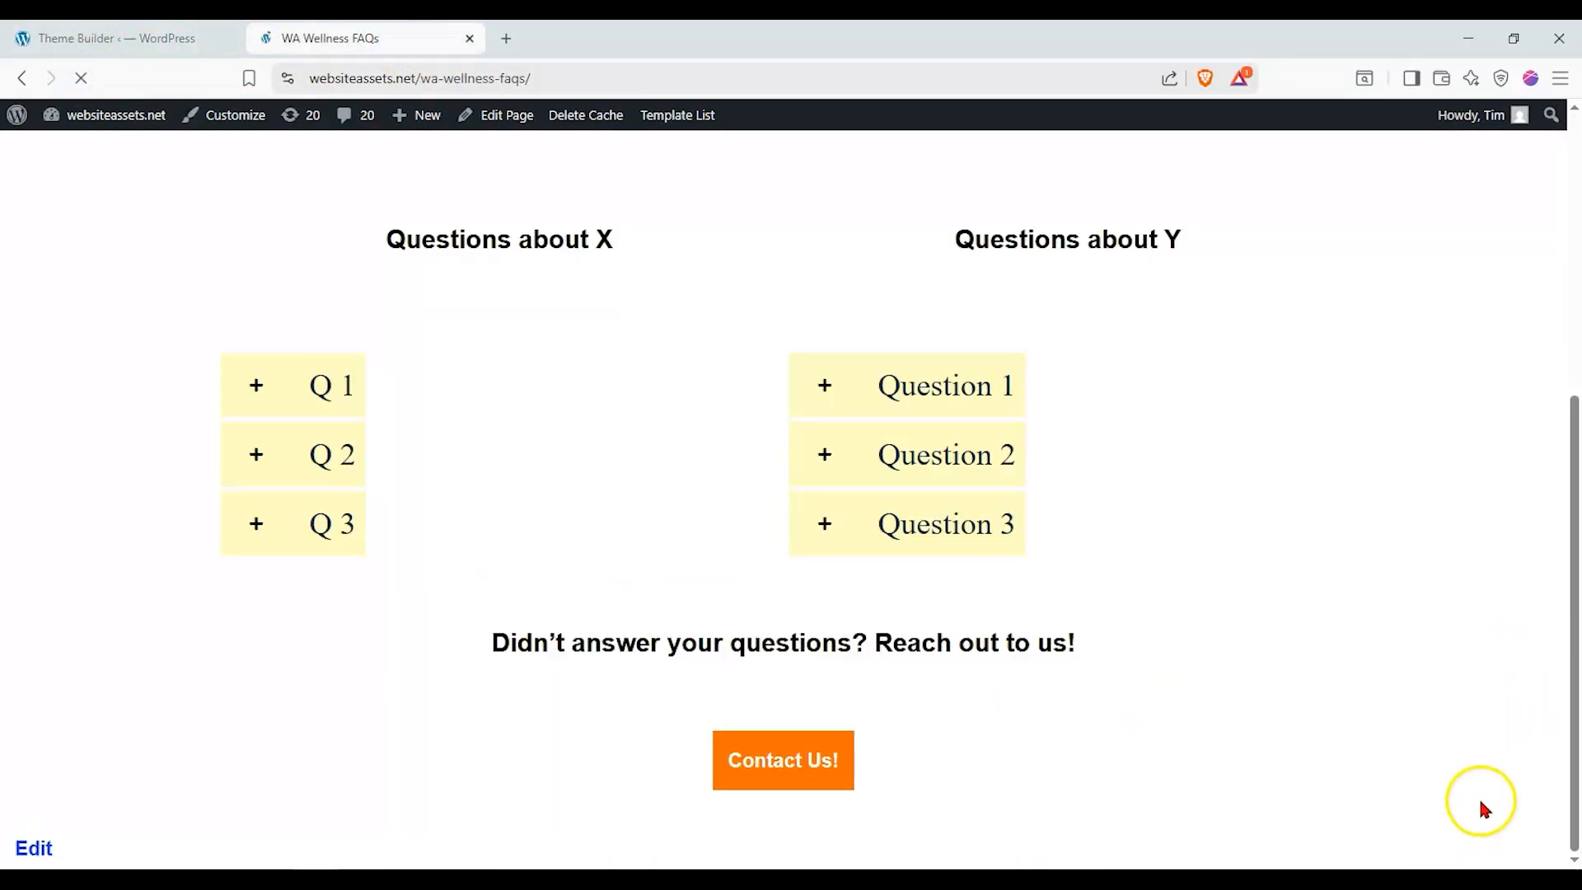
Enable the wa socials footer 1 template and reload the live FAQs page to check its footer
left_click(154, 41)
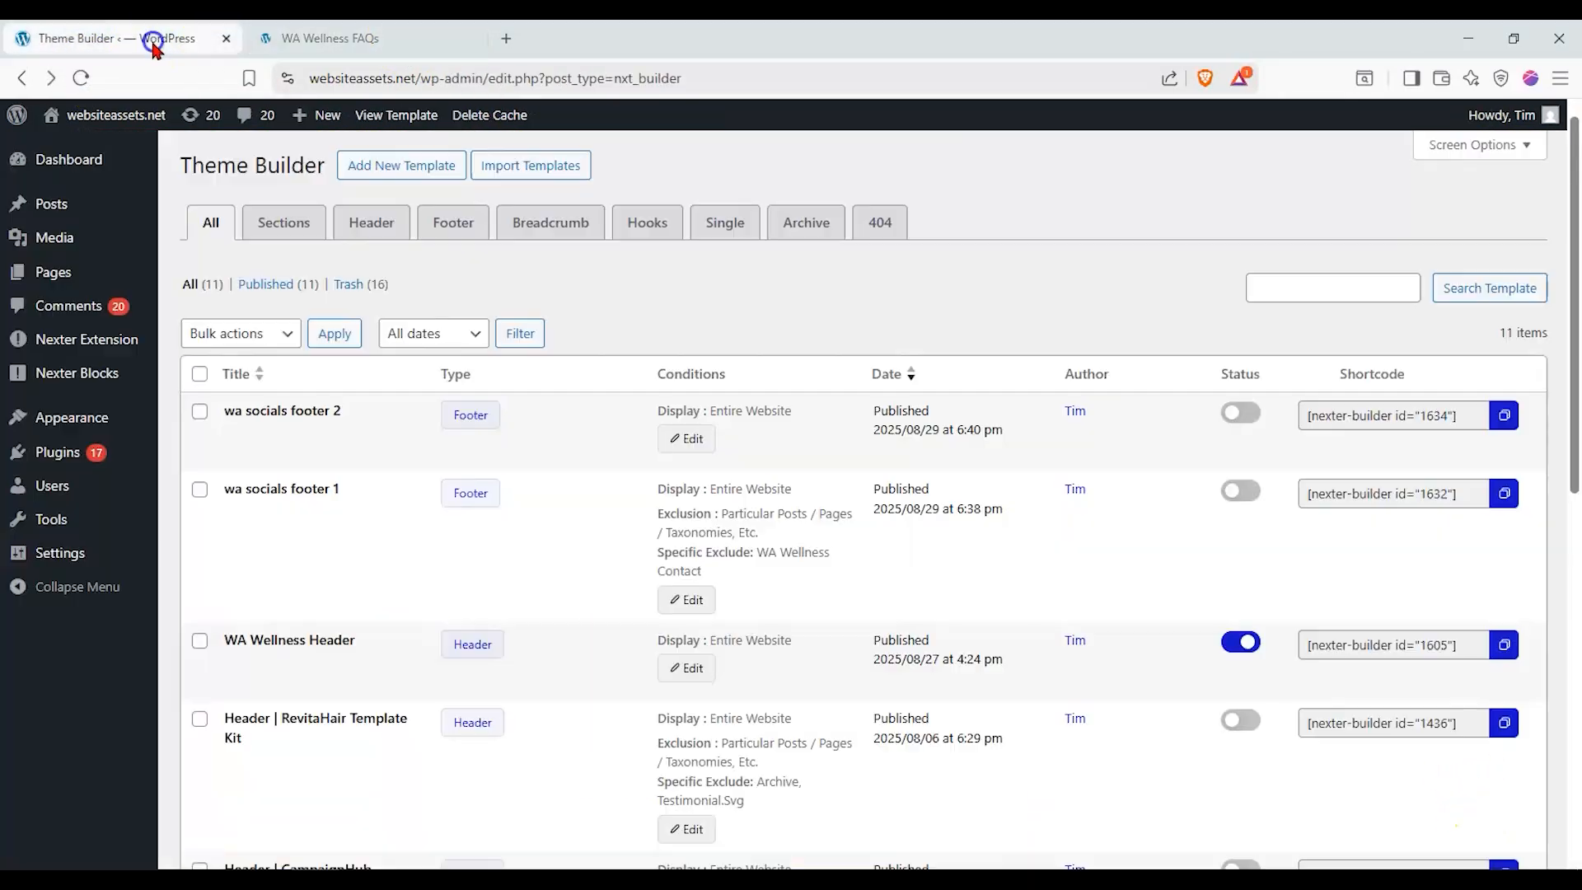
left_click(1240, 491)
left_click(313, 33)
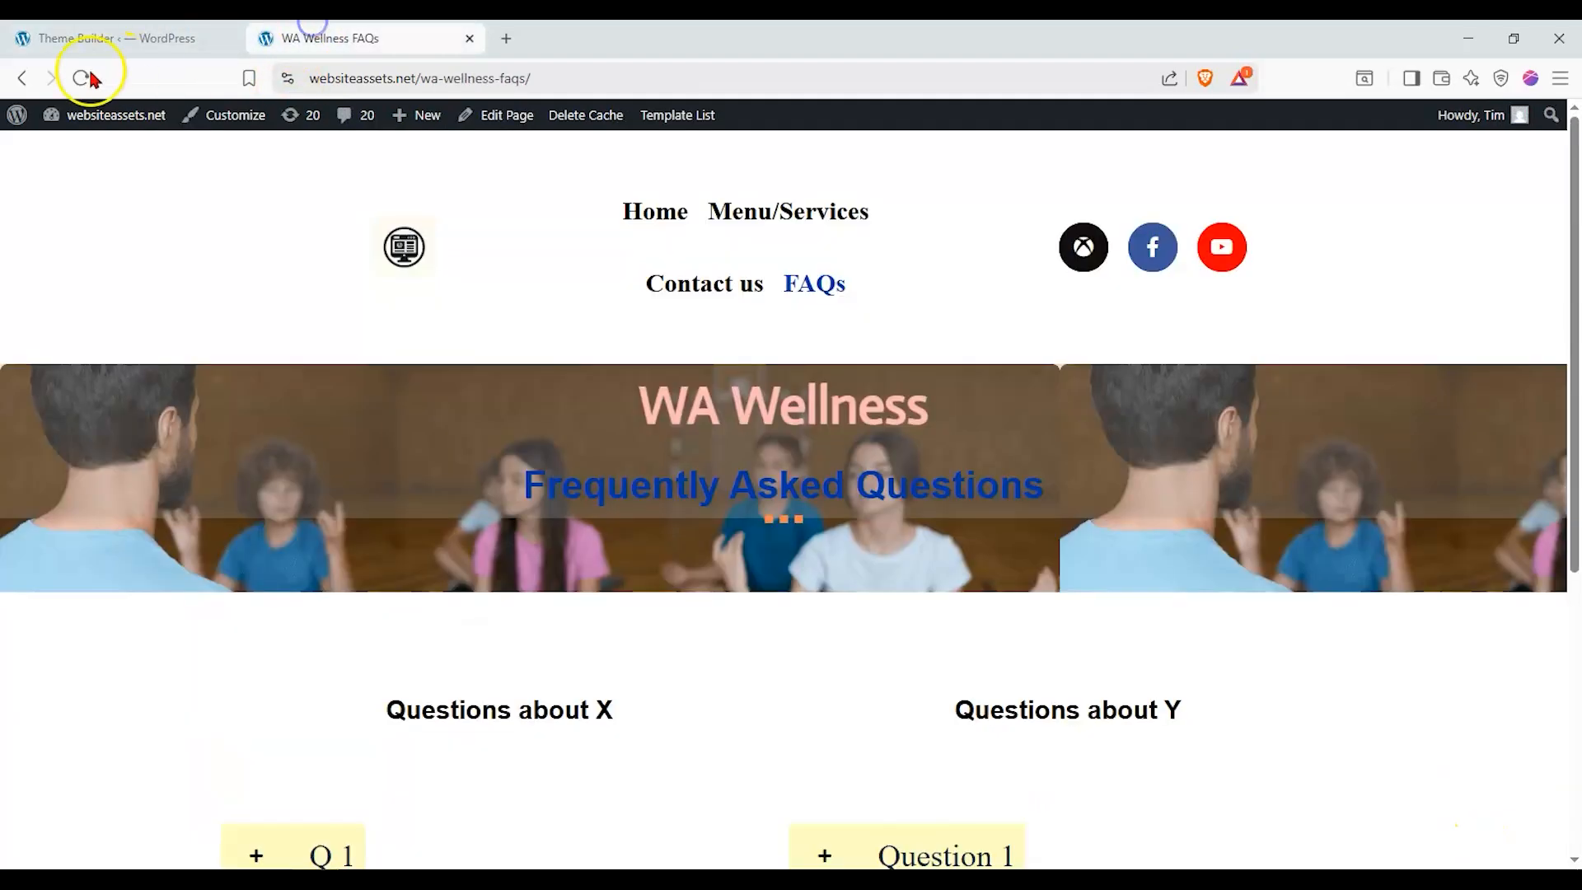
scroll(692, 623, "down", 5)
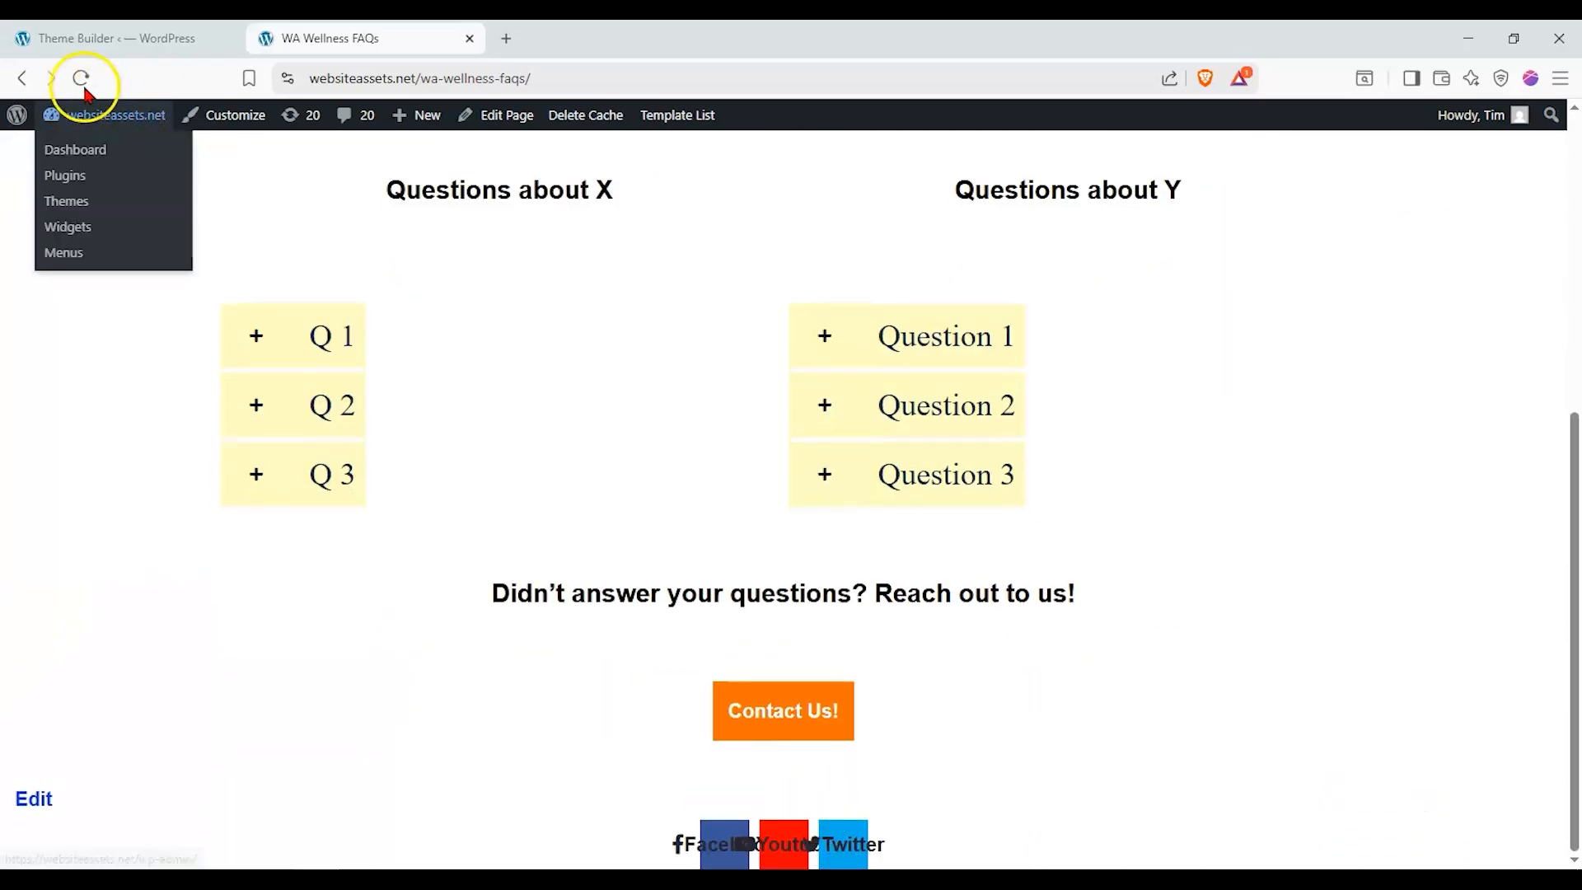
left_click(82, 82)
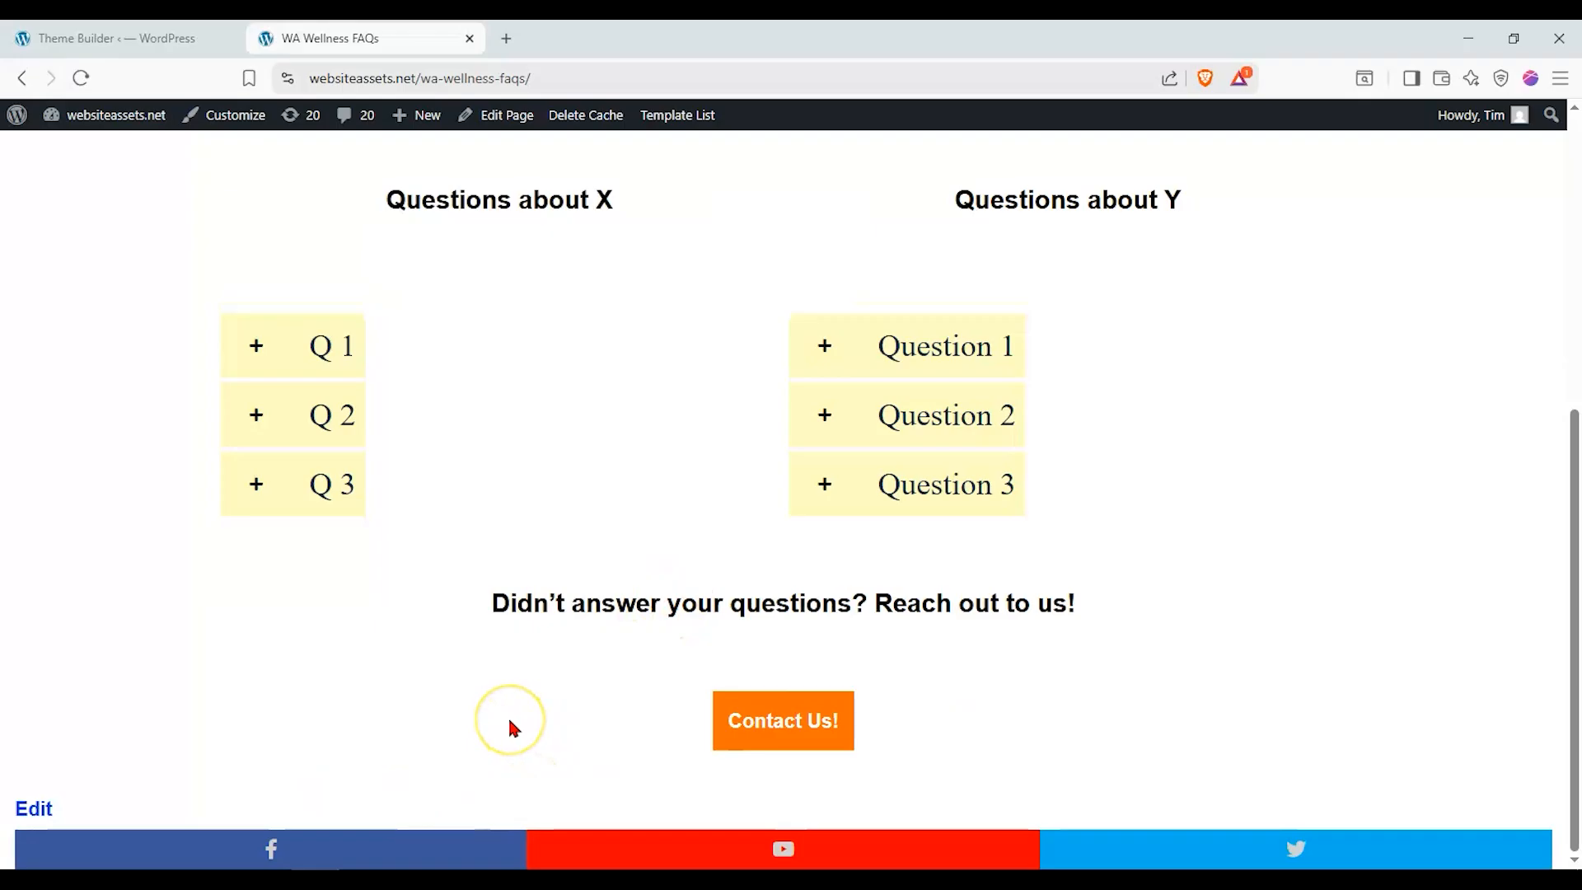
scroll(508, 715, "up", 5)
scroll(540, 599, "down", 1)
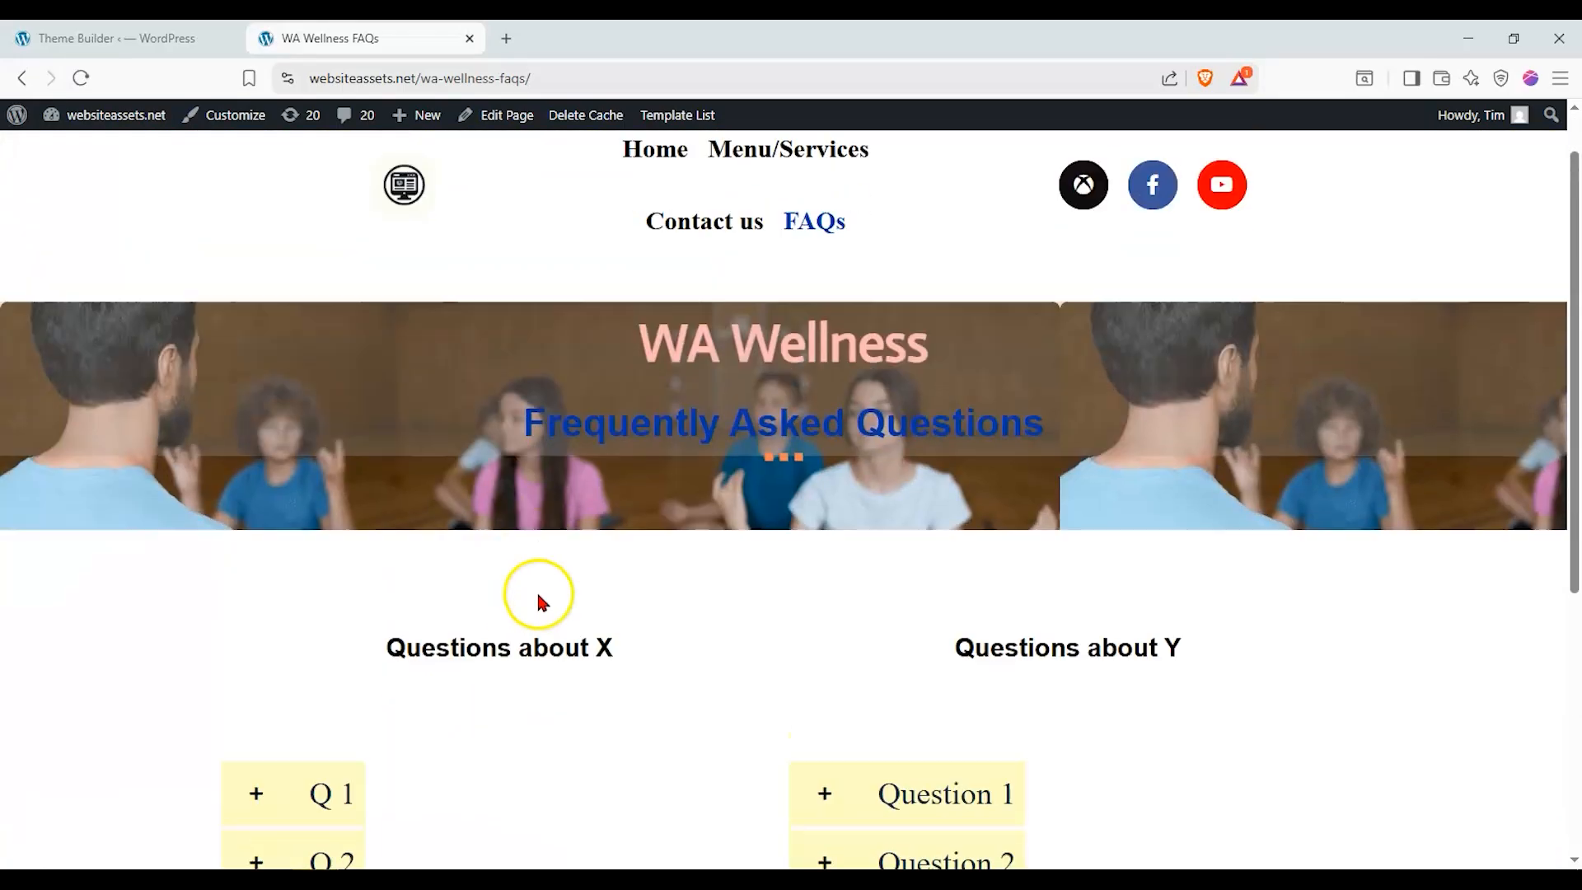
scroll(532, 595, "down", 5)
scroll(730, 280, "up", 6)
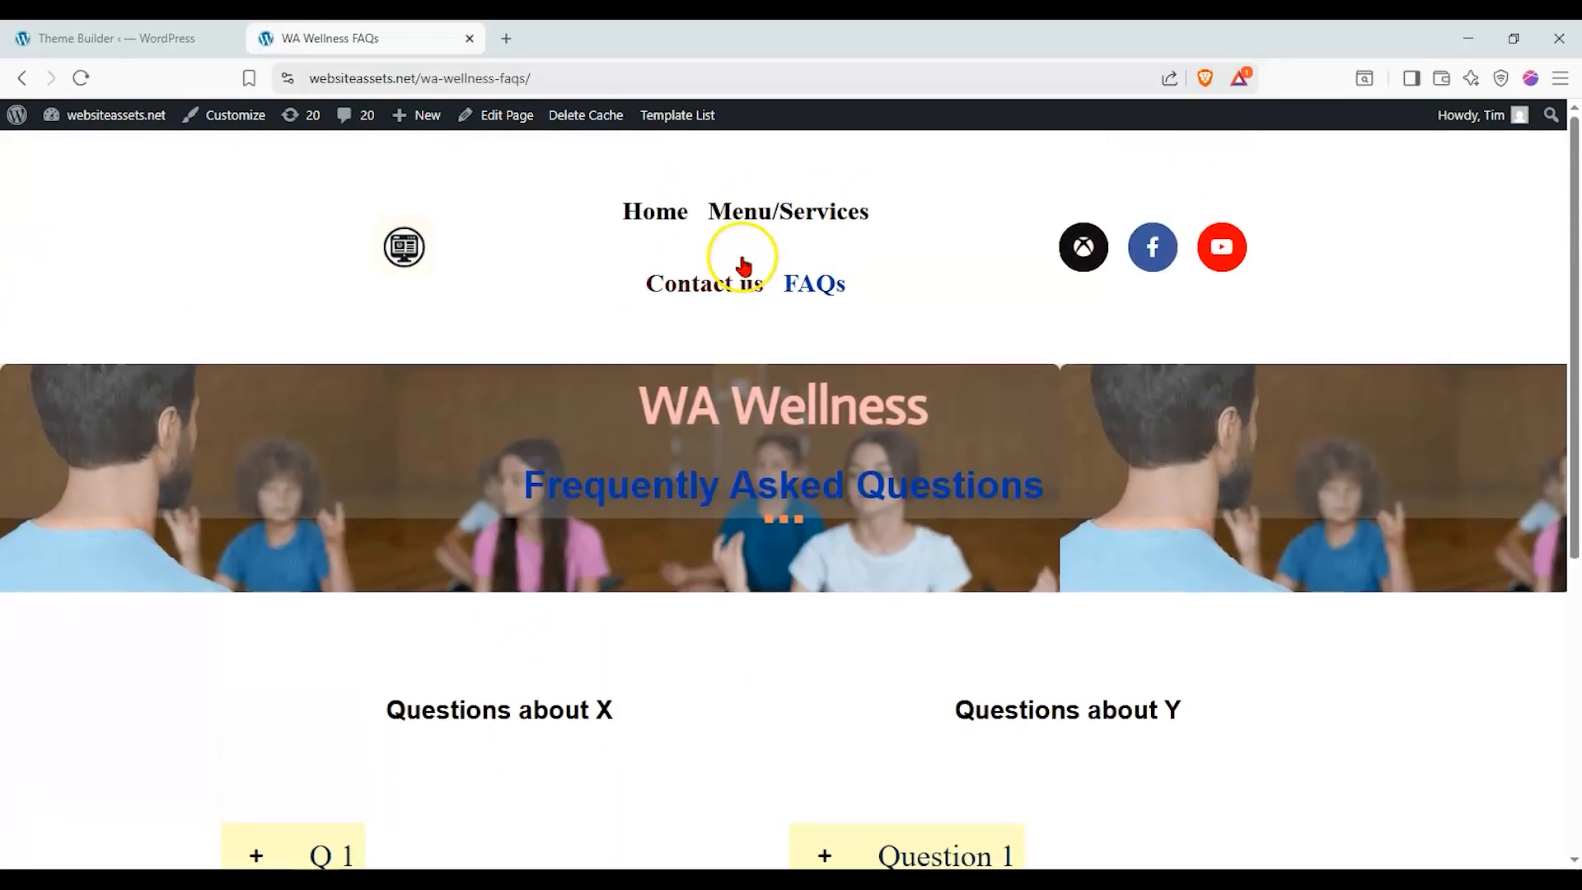
Open the live Contact us page and check its footer area and social buttons
left_click(731, 297)
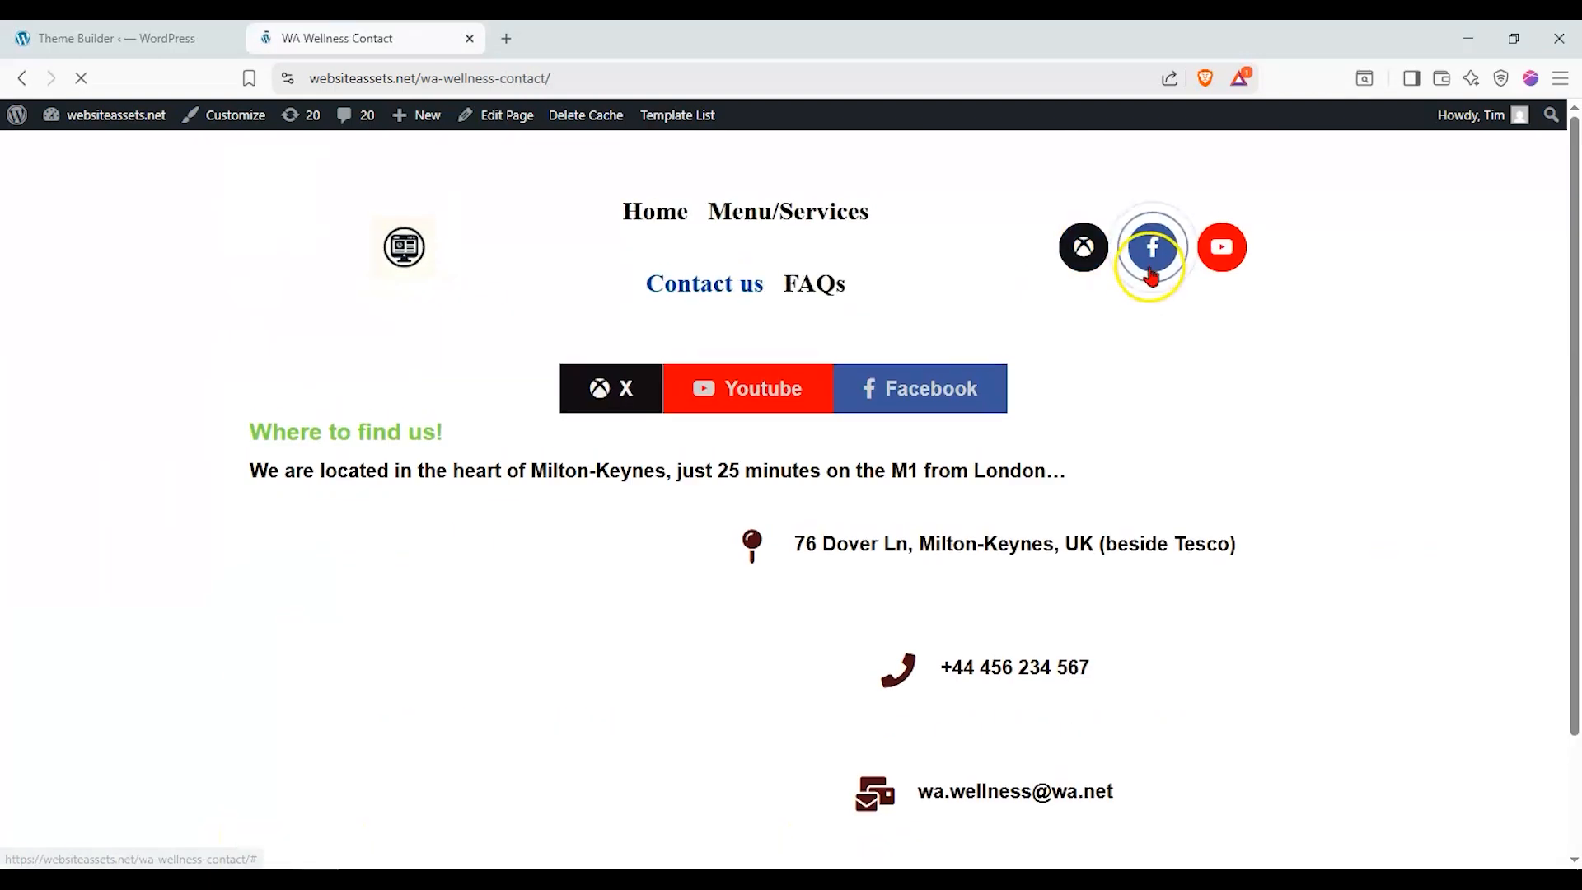
scroll(1109, 294, "down", 2)
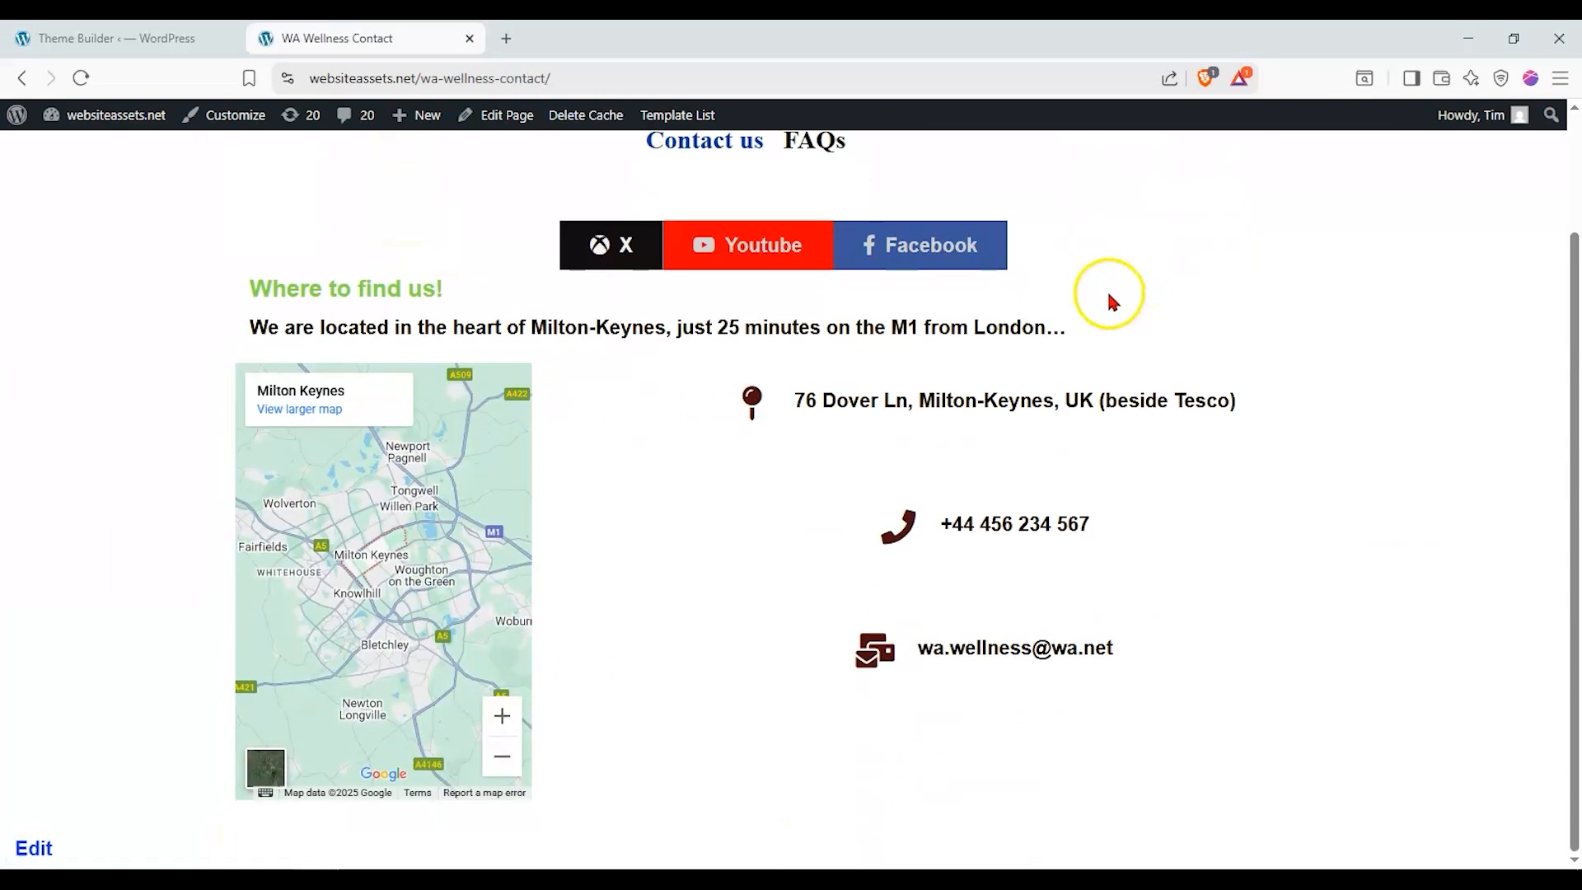
scroll(1087, 311, "up", 2)
left_click(781, 412)
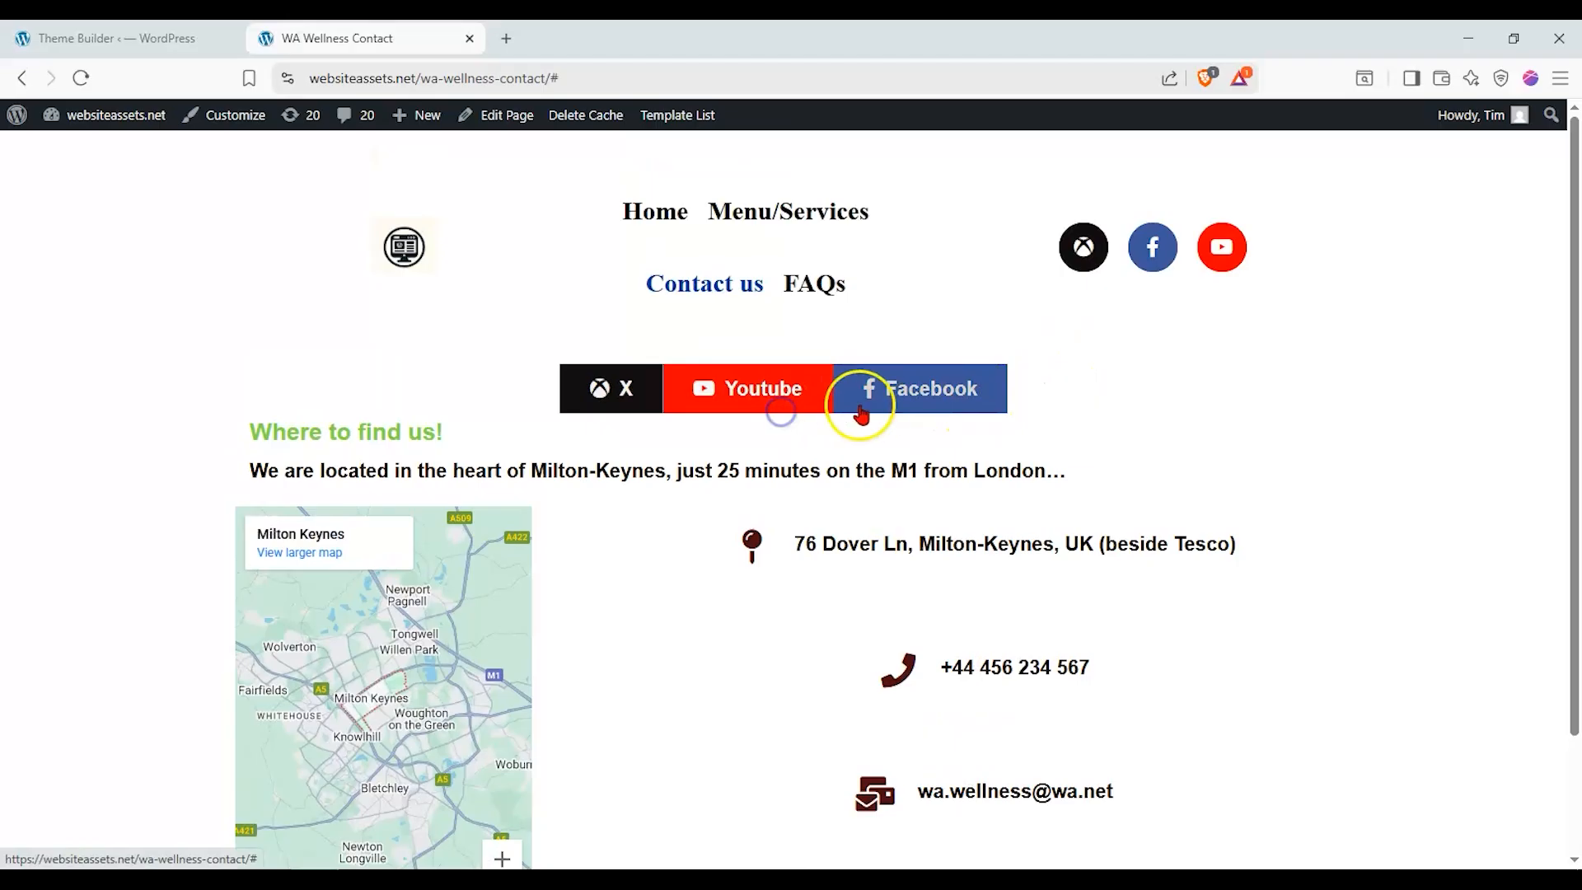
left_click(730, 283)
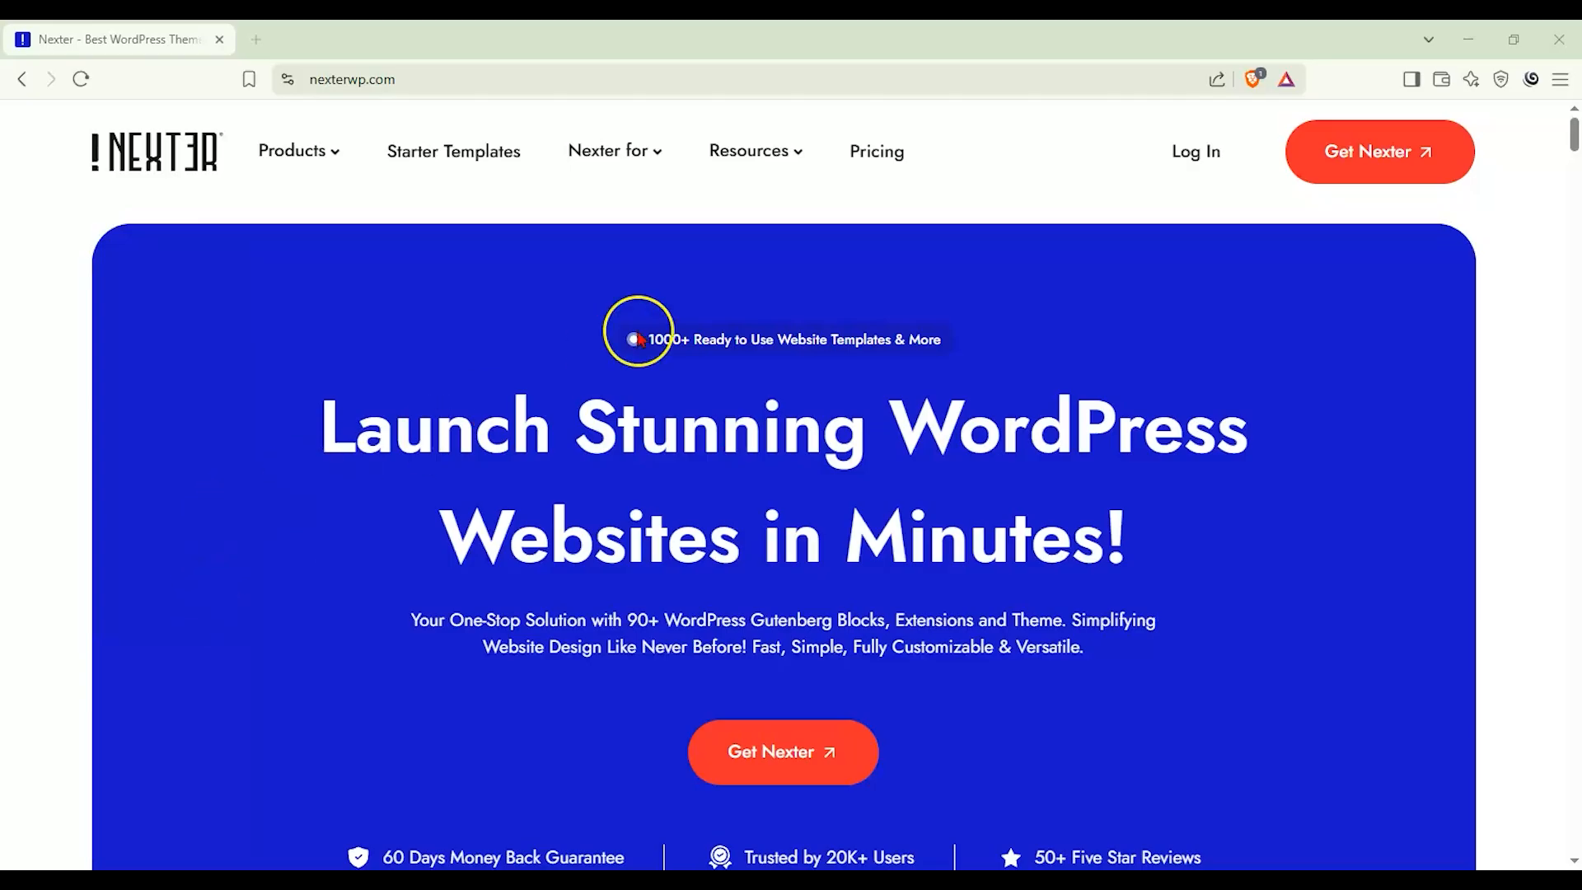
Open the pricing page on the Nexter website and review the Starter, Studio and Professional plans
left_click(851, 177)
scroll(67, 367, "down", 3)
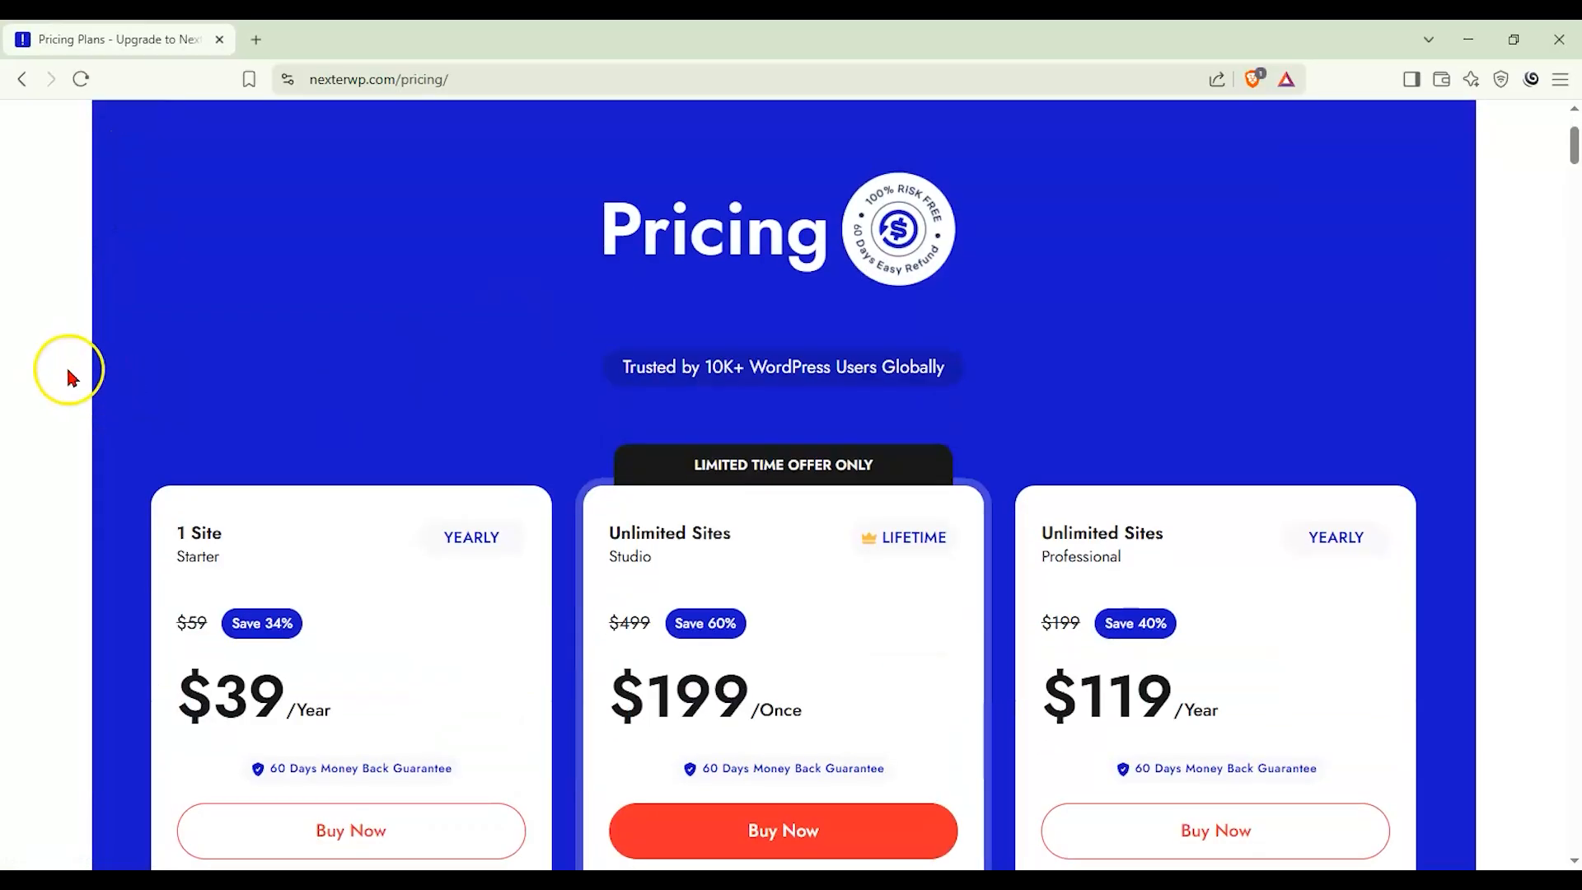
scroll(65, 369, "down", 1)
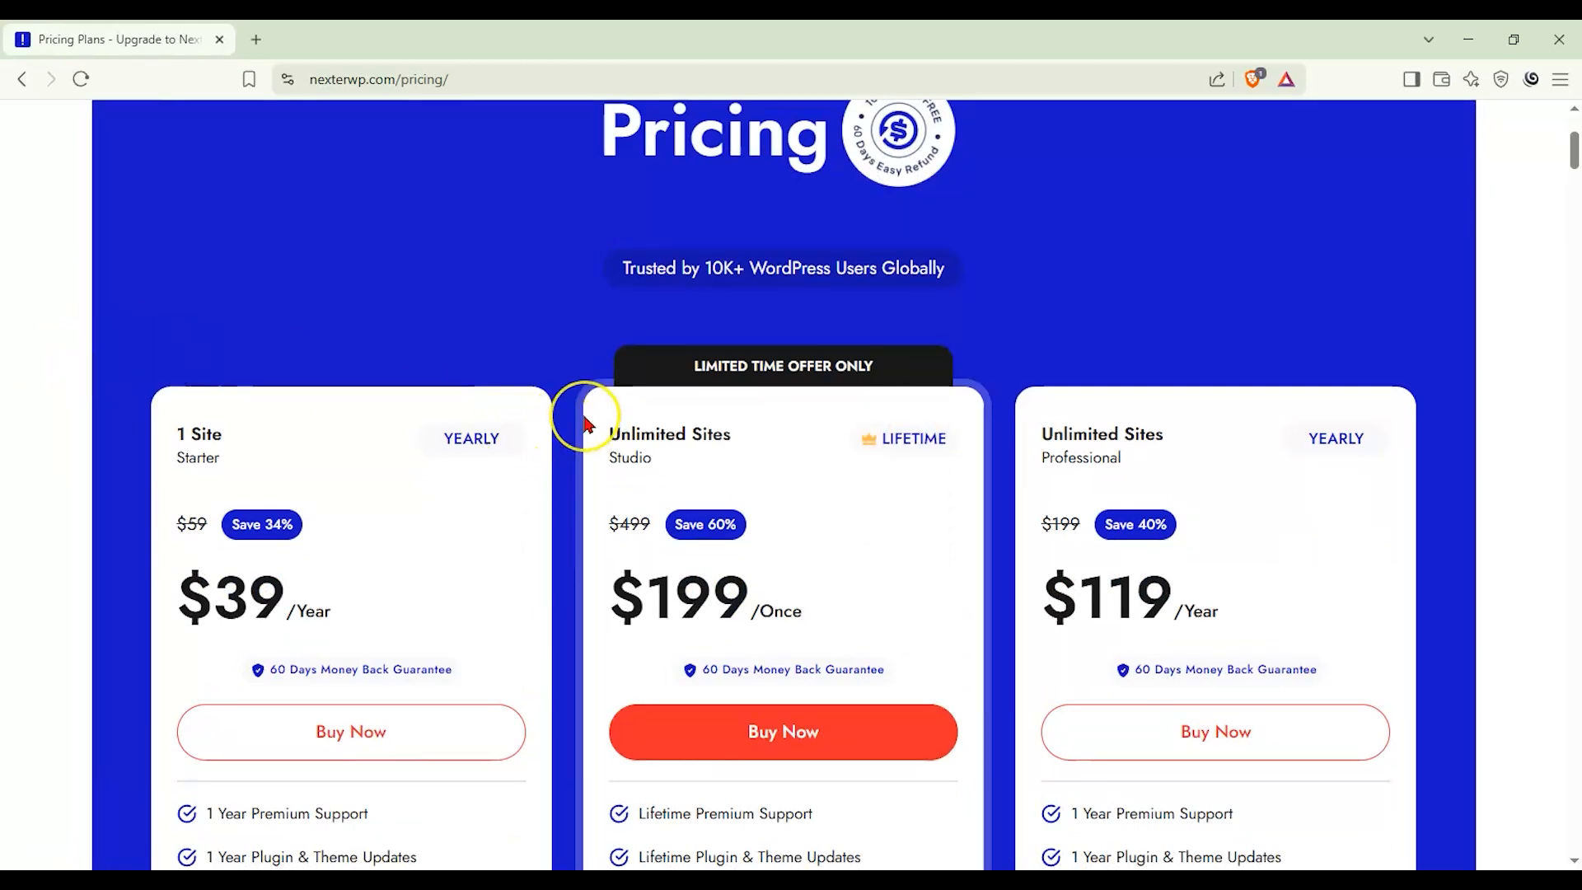
scroll(583, 417, "down", 1)
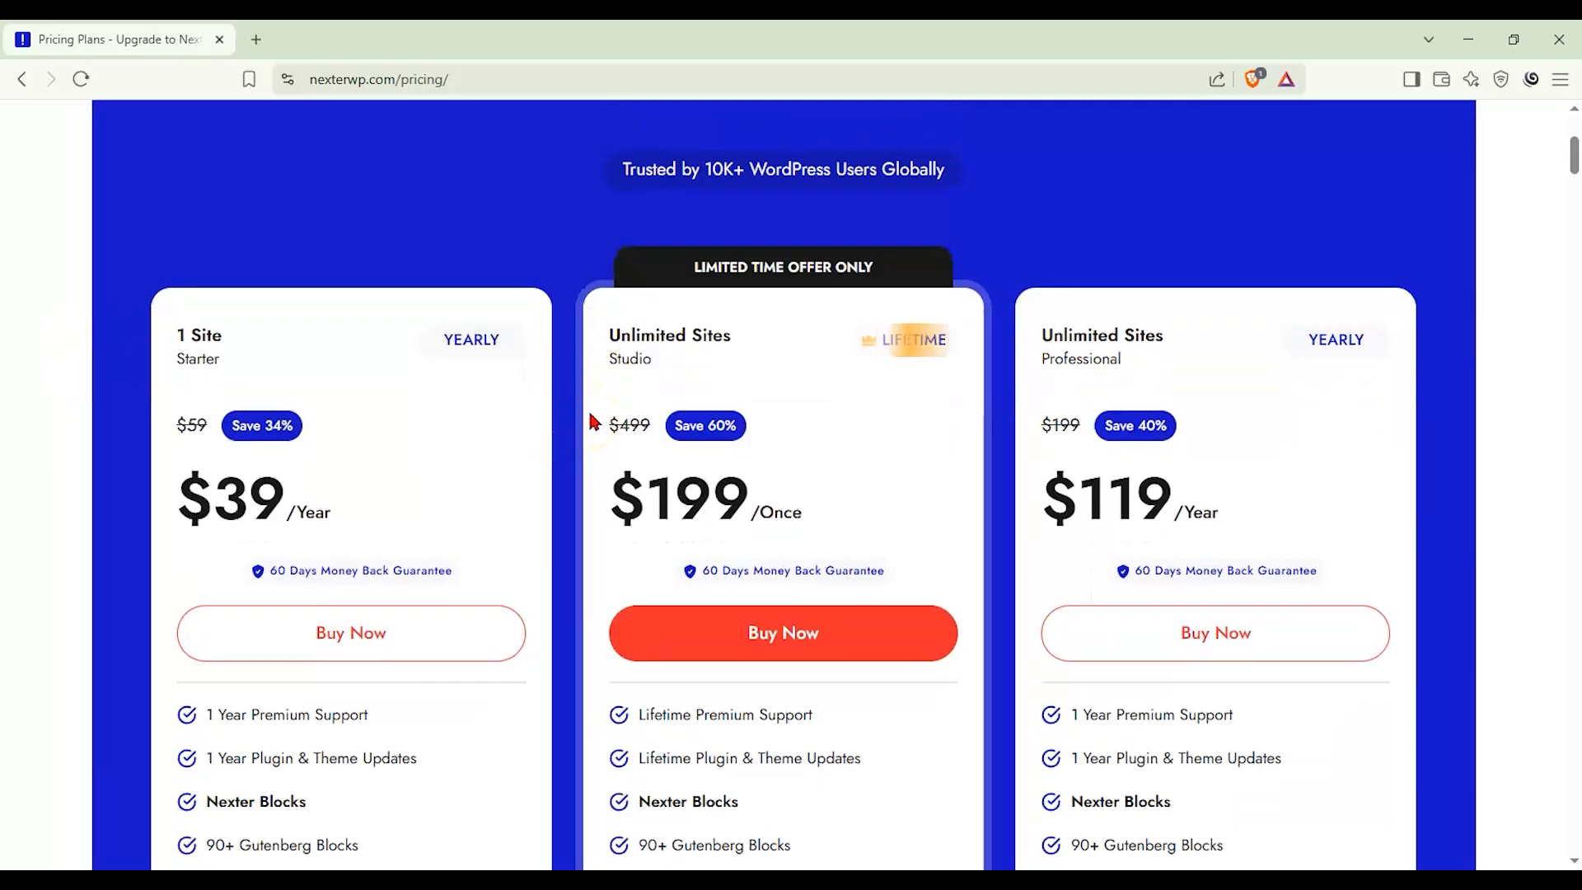